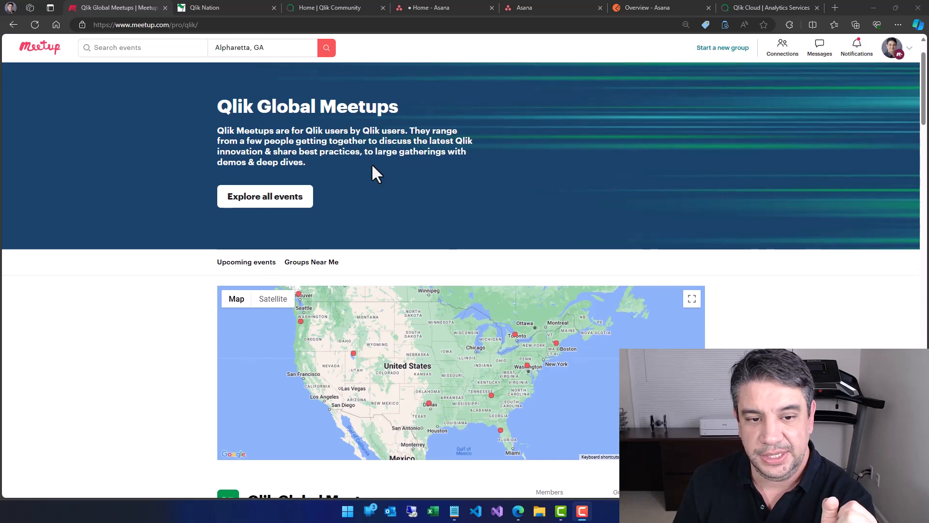
- Look over the Qlik Global Meetups page, including its group map and upcoming events section
scroll(358, 164, down, 1)
scroll(311, 129, up, 1)
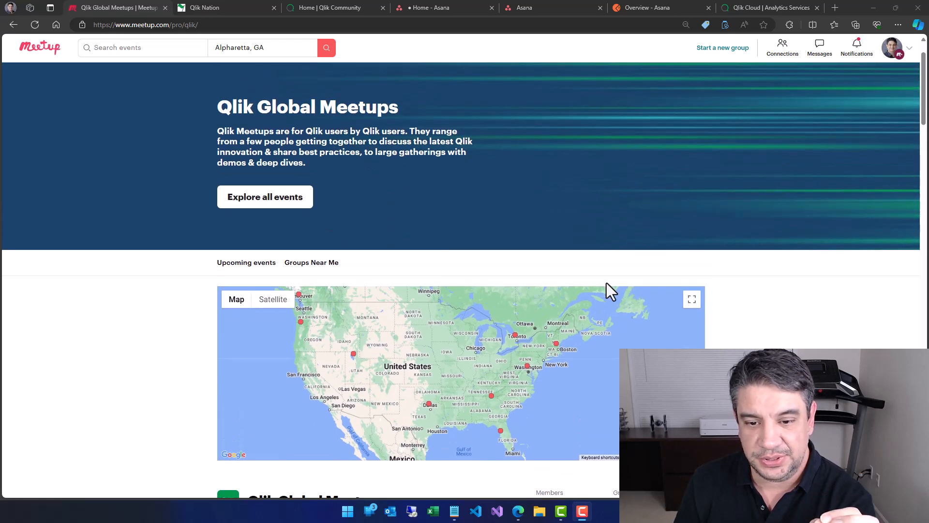
scroll(600, 279, down, 2)
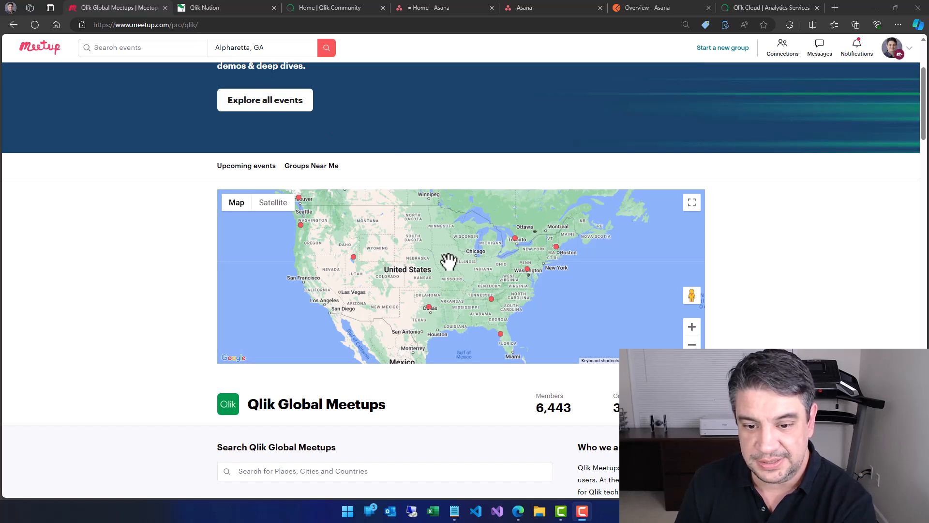
scroll(374, 420, down, 2)
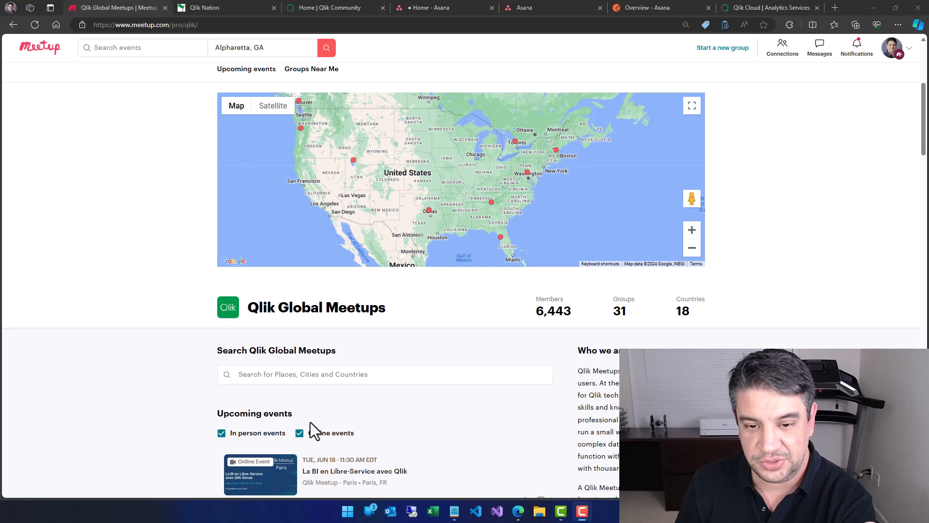
scroll(377, 347, up, 1)
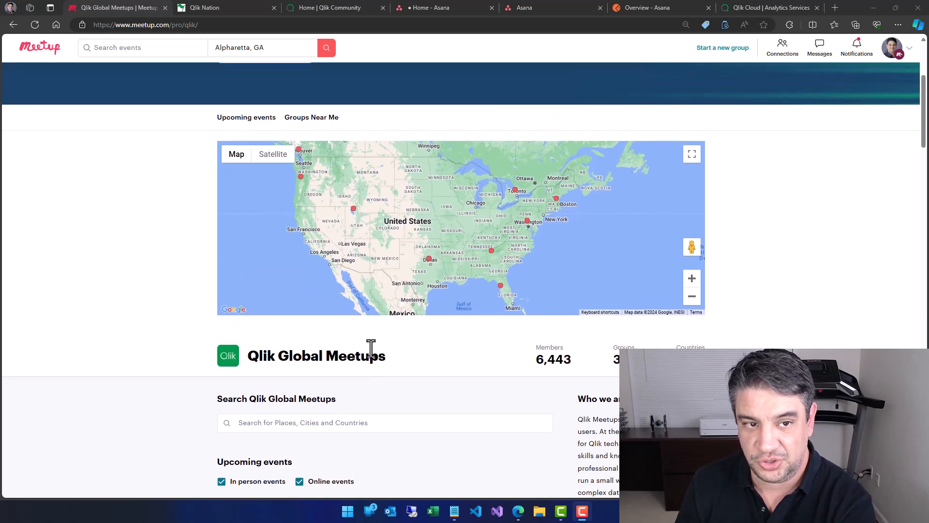
mouse_move(232, 157)
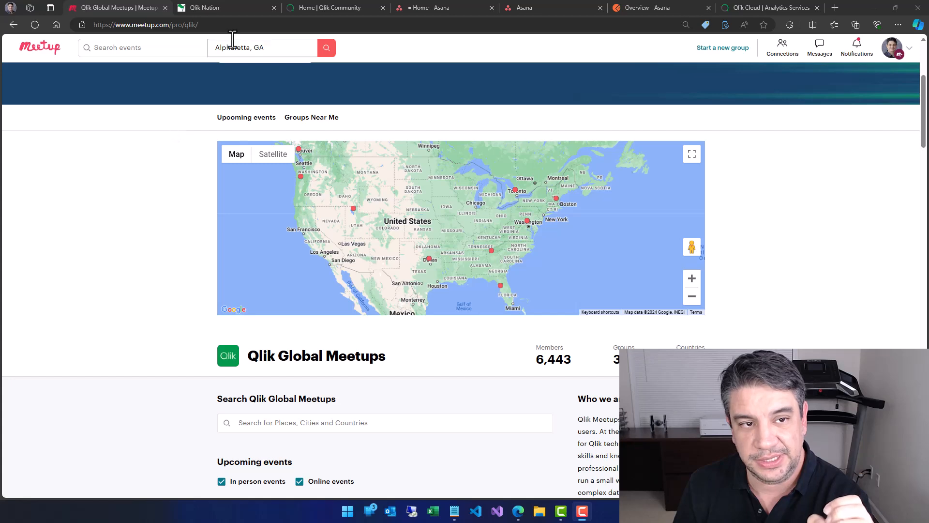
- Switch to Qlik Nation and look through its challenges, rewards and discussions
click(229, 10)
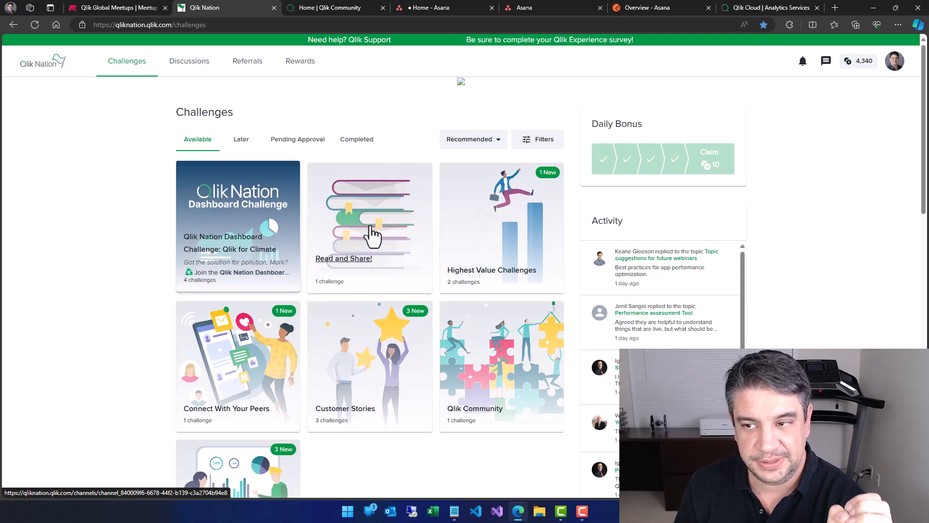
click(866, 64)
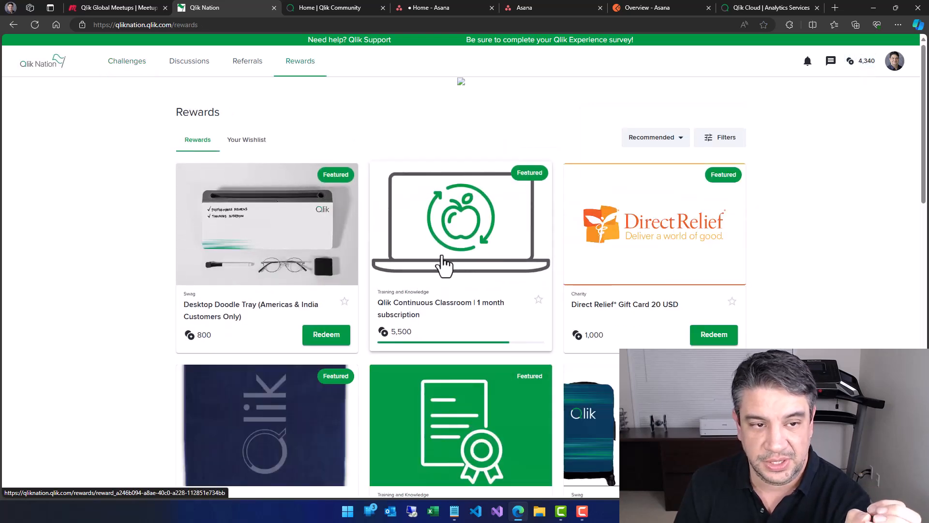
click(193, 73)
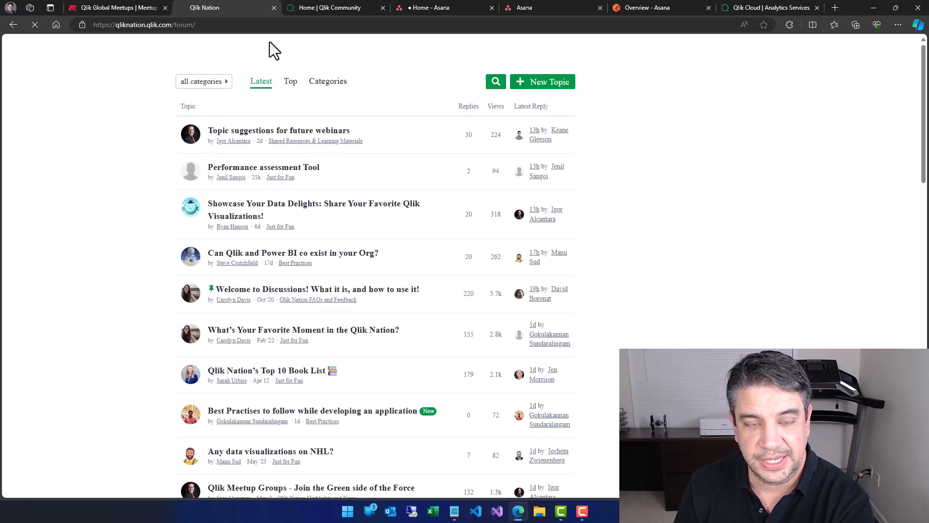
- Switch to Qlik Community and look through the recent discussions on its home page
click(323, 14)
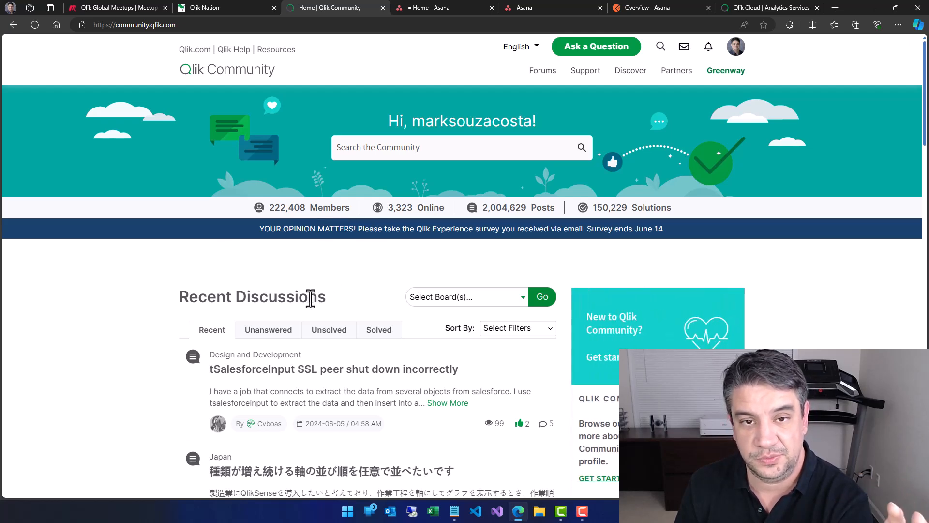
scroll(276, 292, down, 2)
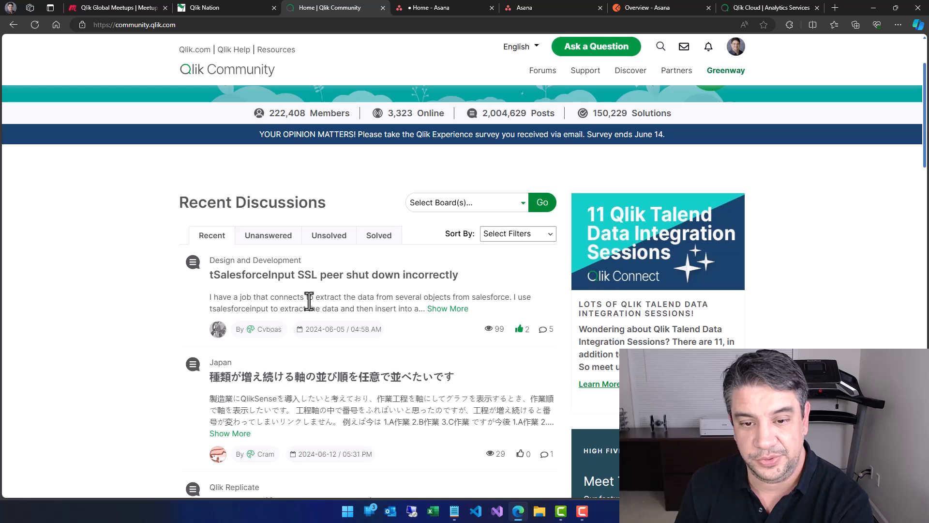
scroll(306, 301, down, 2)
scroll(307, 299, up, 4)
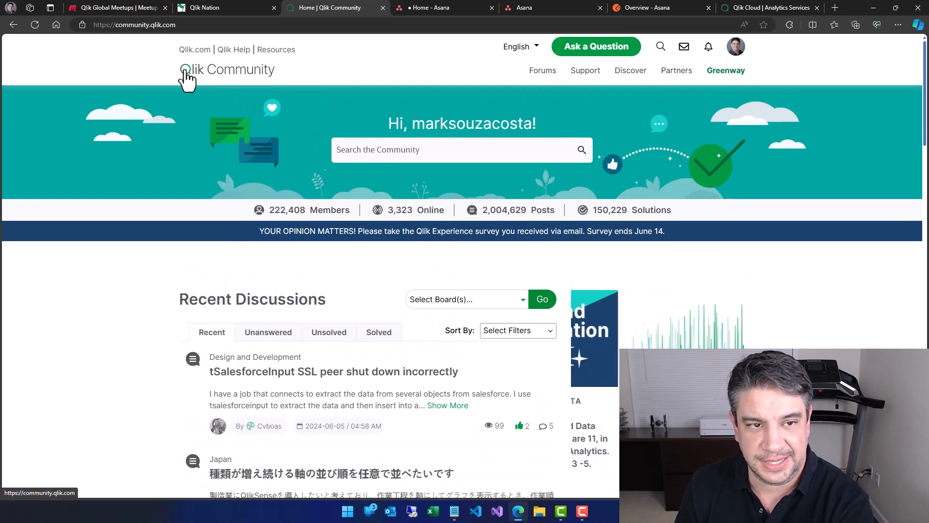
- Close the Qlik Global Meetups, Qlik Nation and Qlik Community pages, leaving the Asana home page open
click(165, 7)
click(158, 11)
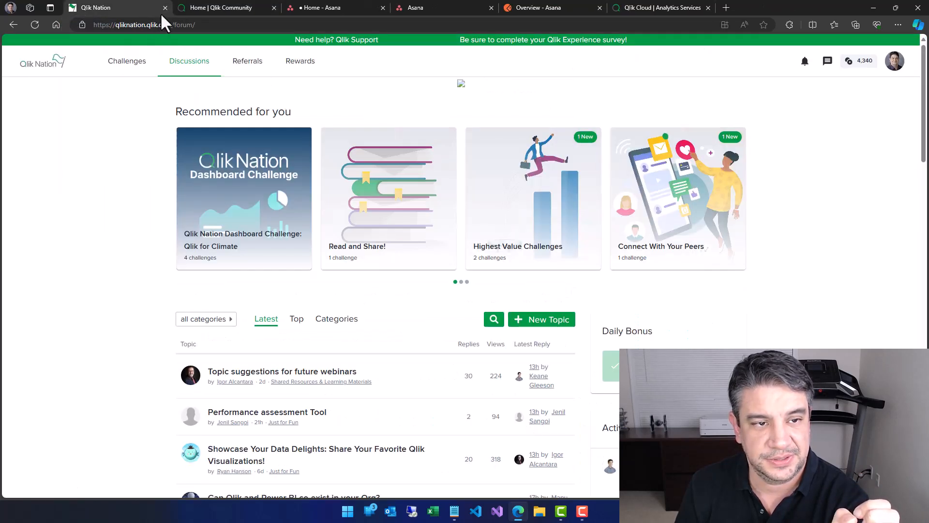
click(165, 8)
click(165, 8)
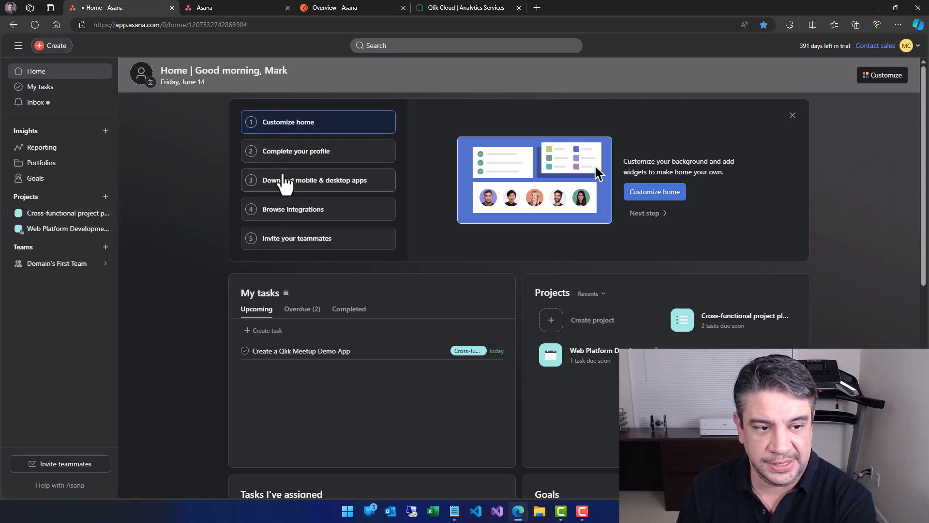
- View the Web Platform Development Project calendar and the Cross-functional project plan task list in Asana
click(64, 238)
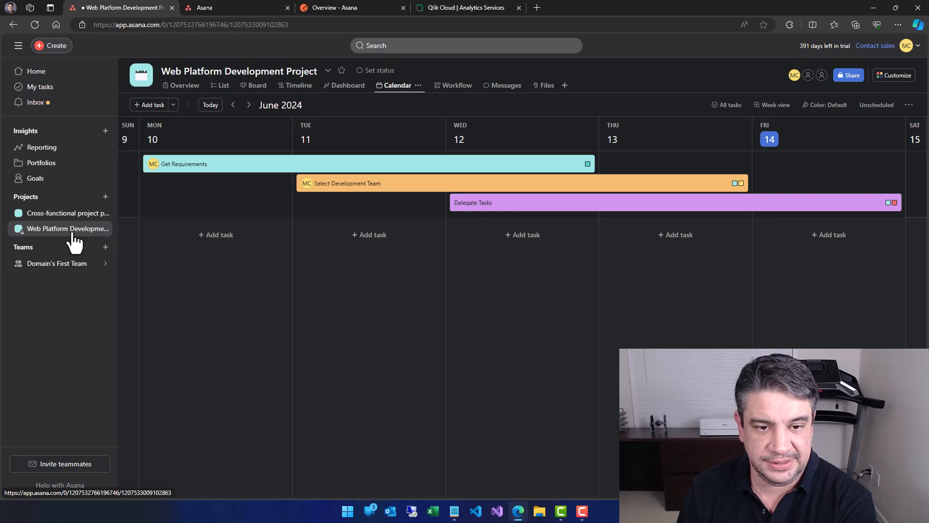
click(55, 217)
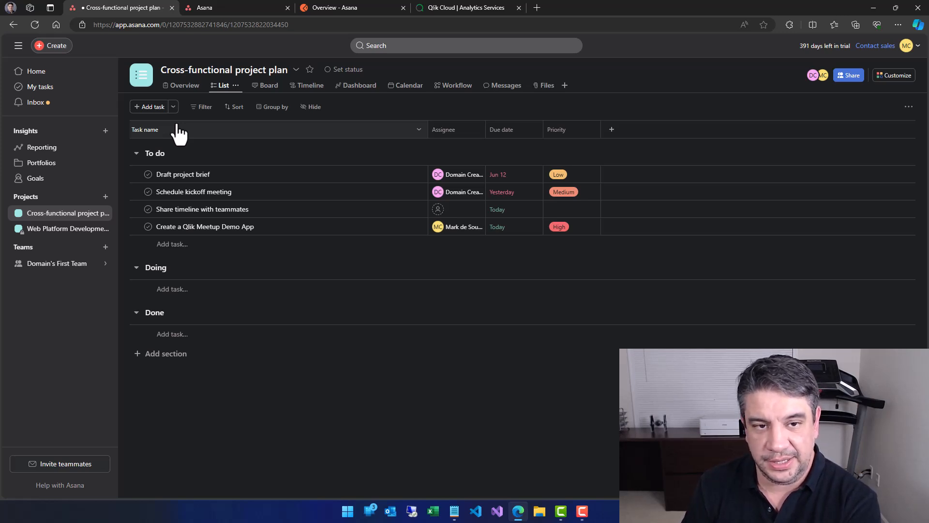
- From Asana's developer apps page, open the documentation and read the Personal access token authentication guide through its cURL example
click(228, 2)
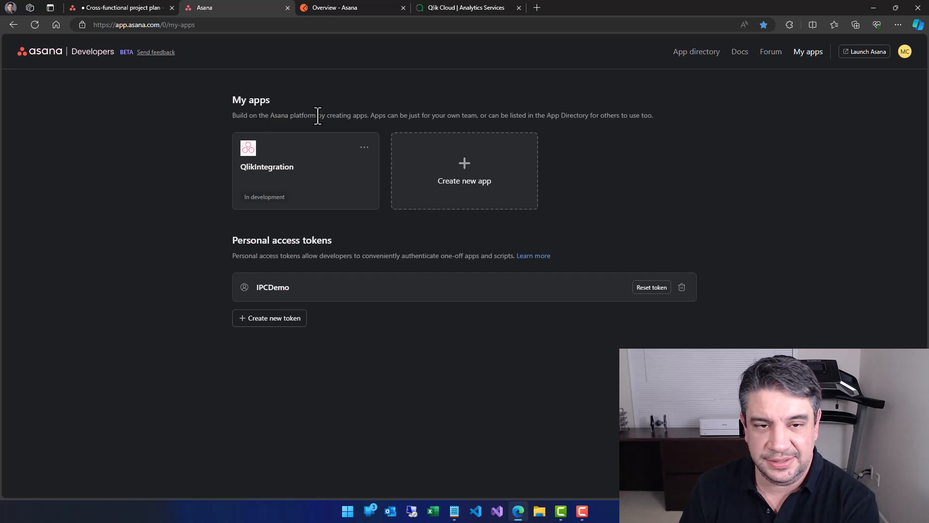
click(739, 57)
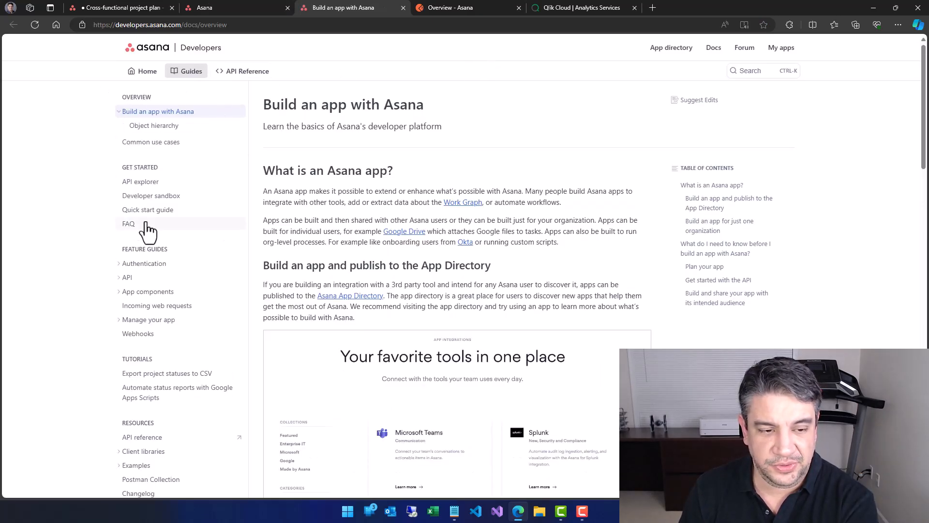
click(132, 265)
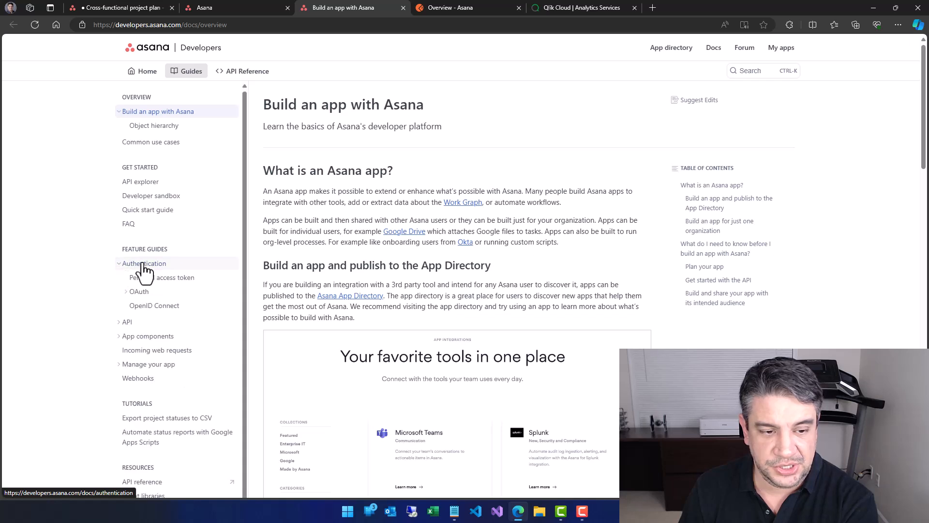
click(150, 279)
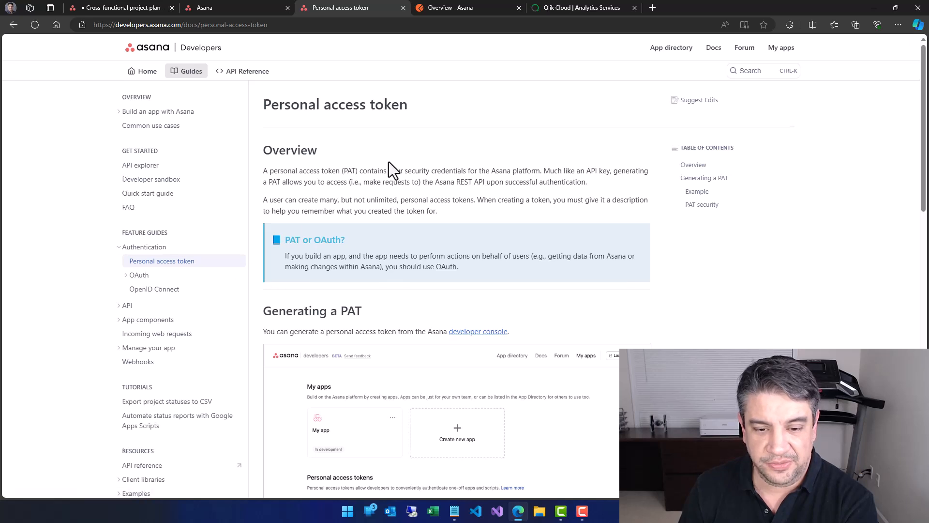
scroll(388, 164, down, 3)
scroll(373, 291, down, 4)
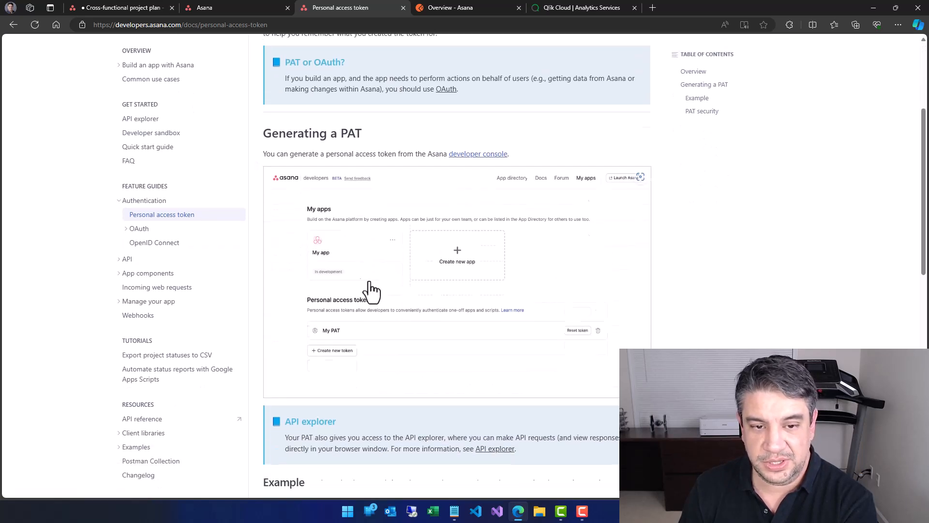
scroll(373, 283, down, 1)
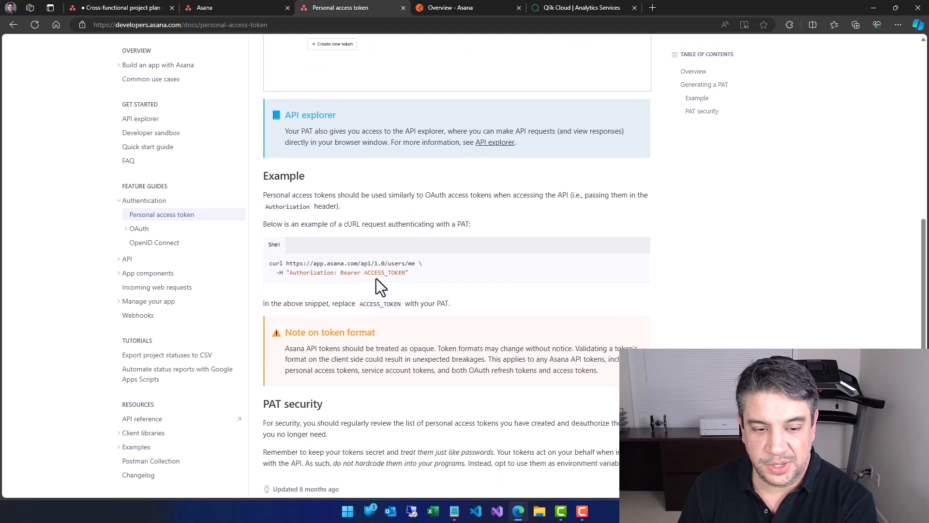
- Check the personal access tokens listed on the developer apps page and open the API Reference overview in the documentation
click(224, 8)
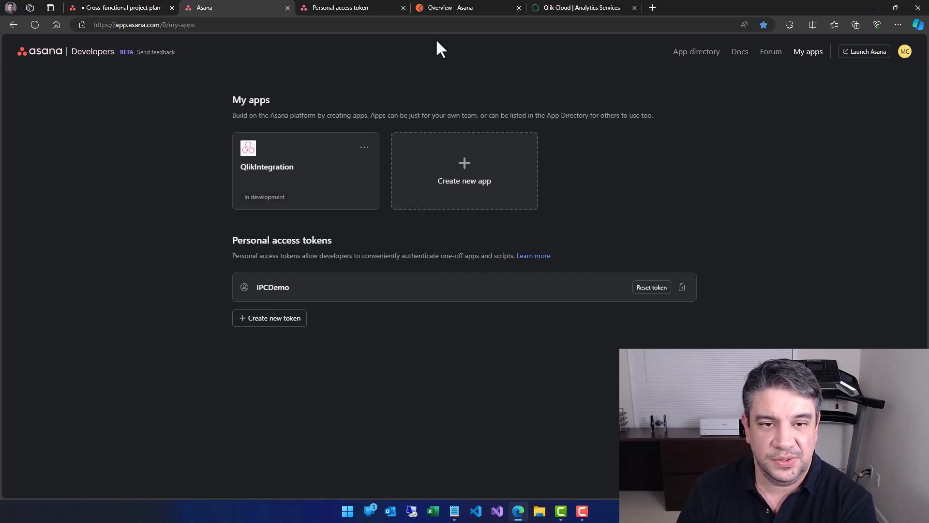
click(324, 8)
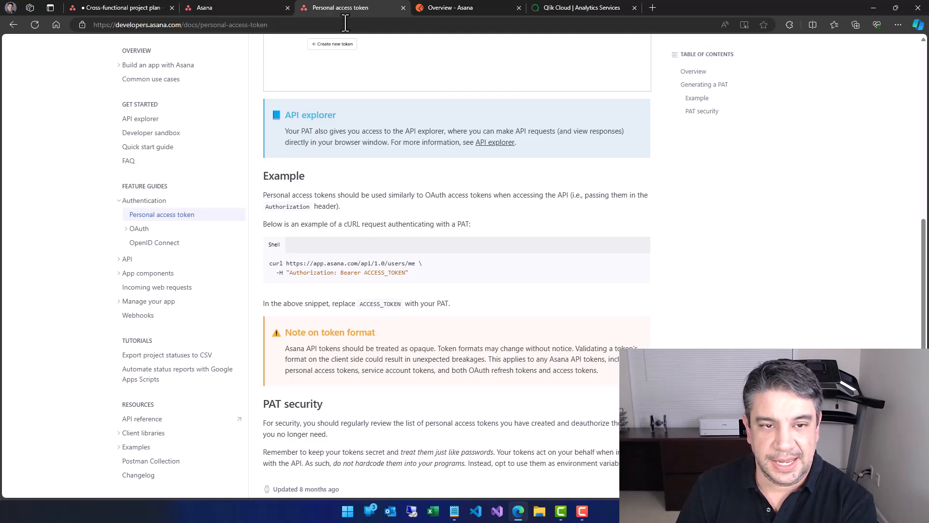
scroll(151, 235, up, 2)
scroll(151, 235, up, 7)
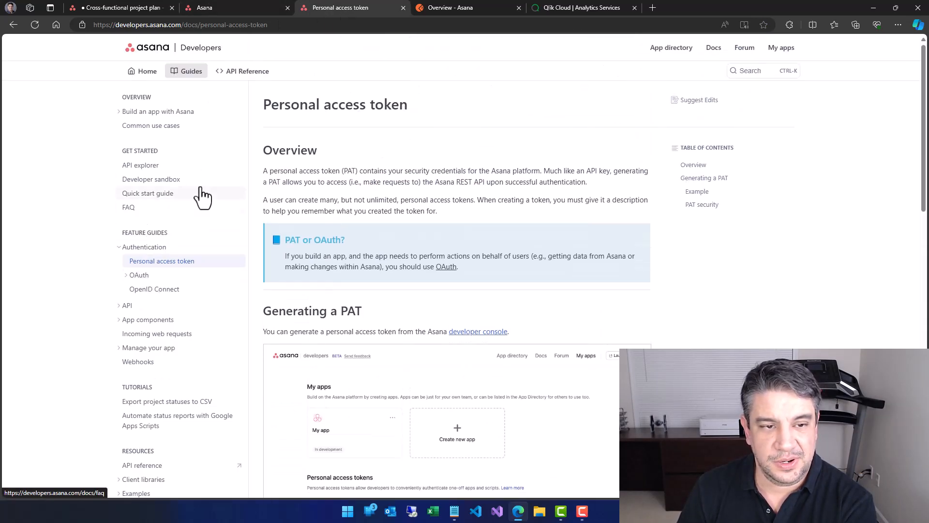
click(242, 75)
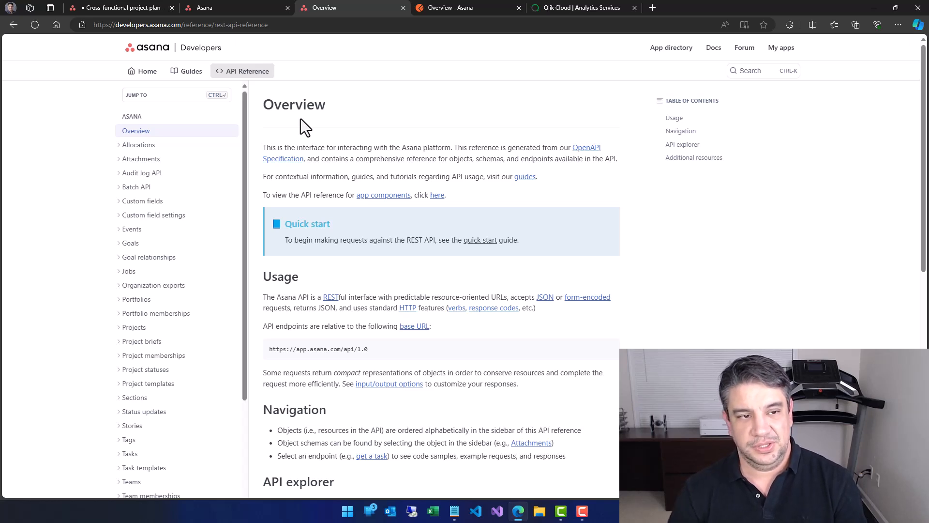
- Review the Web Platform Development and Cross-functional project plan projects in Asana, and open the details of the "Draft project brief" task
click(118, 7)
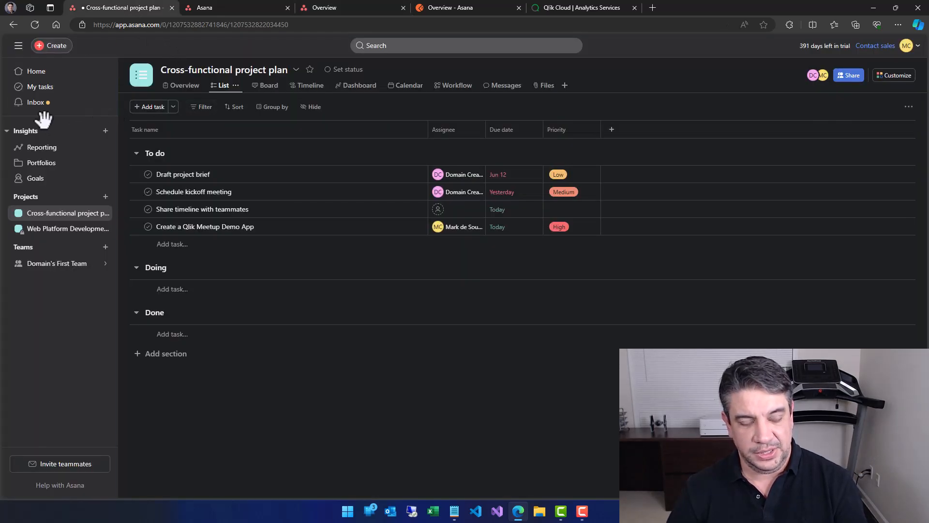
click(43, 232)
click(38, 214)
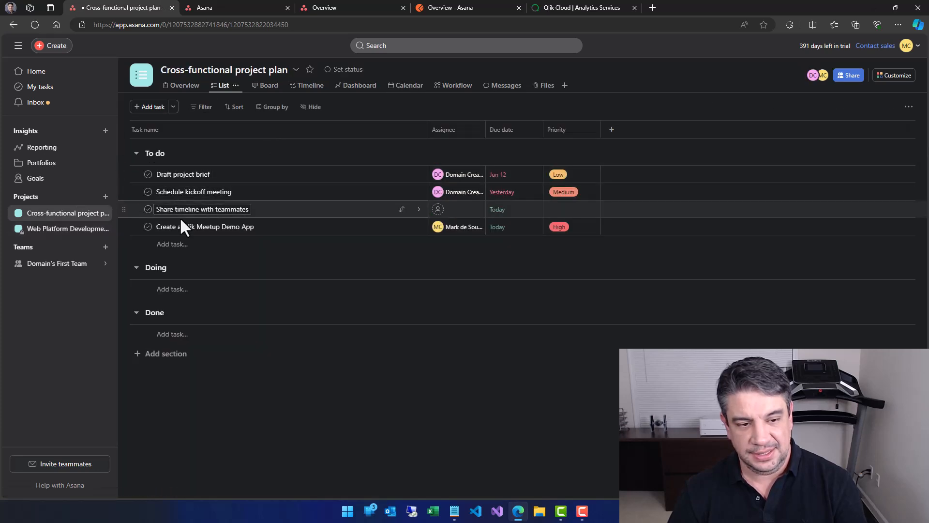
click(73, 230)
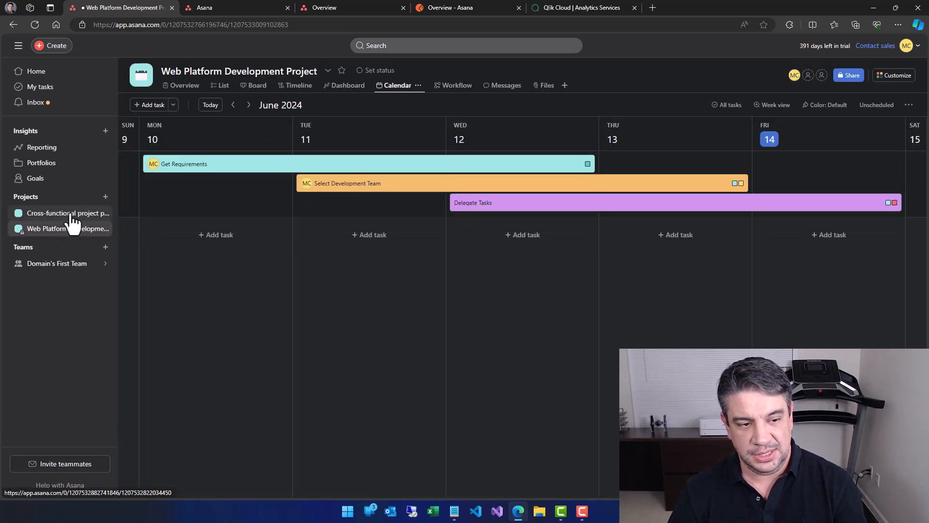
click(73, 214)
click(219, 180)
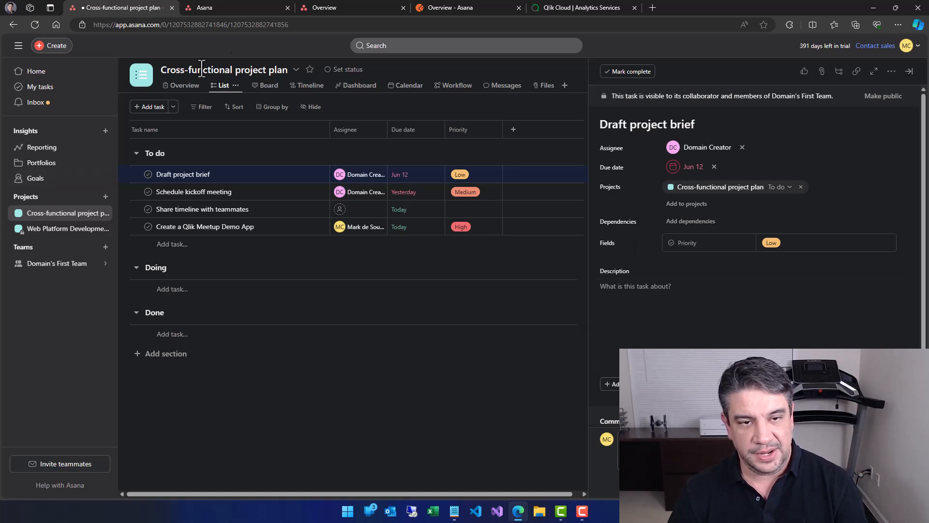
- In the Asana API Reference, find the Projects endpoints and open the documentation for "Get multiple projects"
click(338, 7)
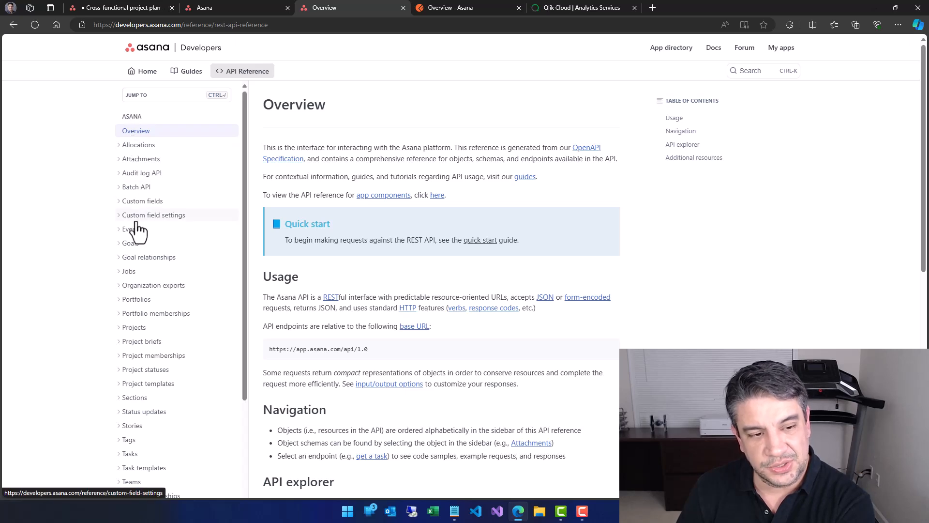
scroll(147, 192, down, 1)
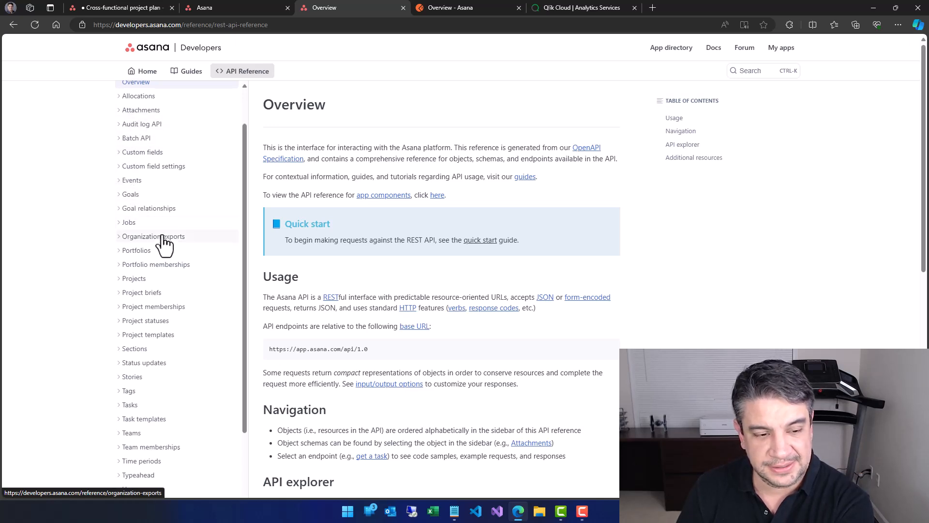
scroll(204, 218, down, 2)
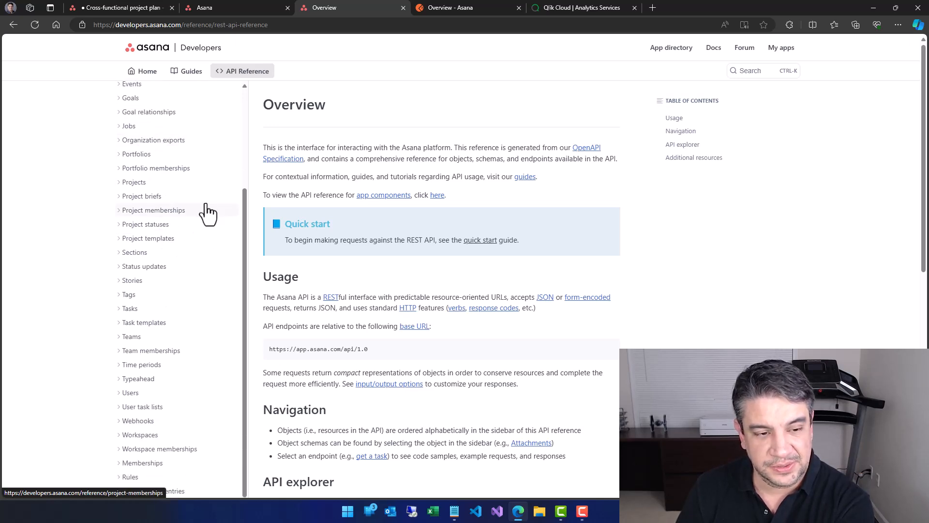
click(139, 183)
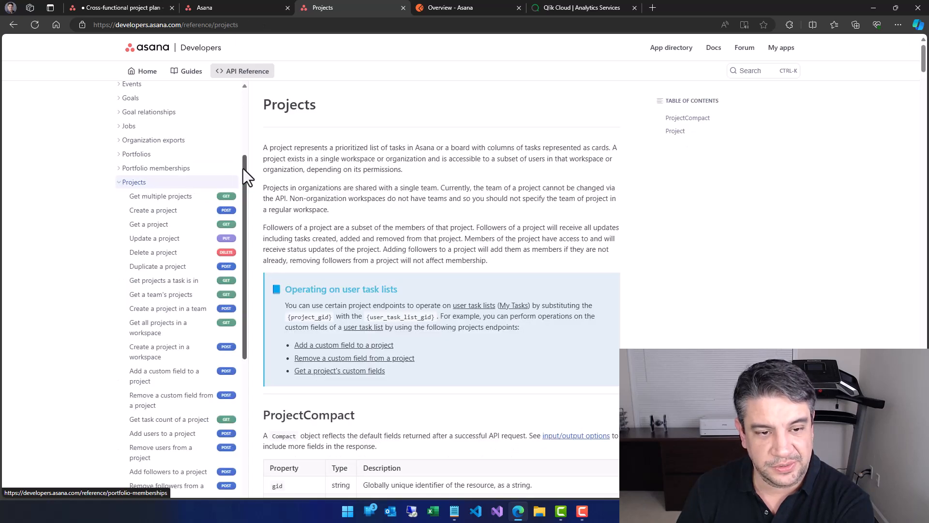
drag(245, 167, 246, 195)
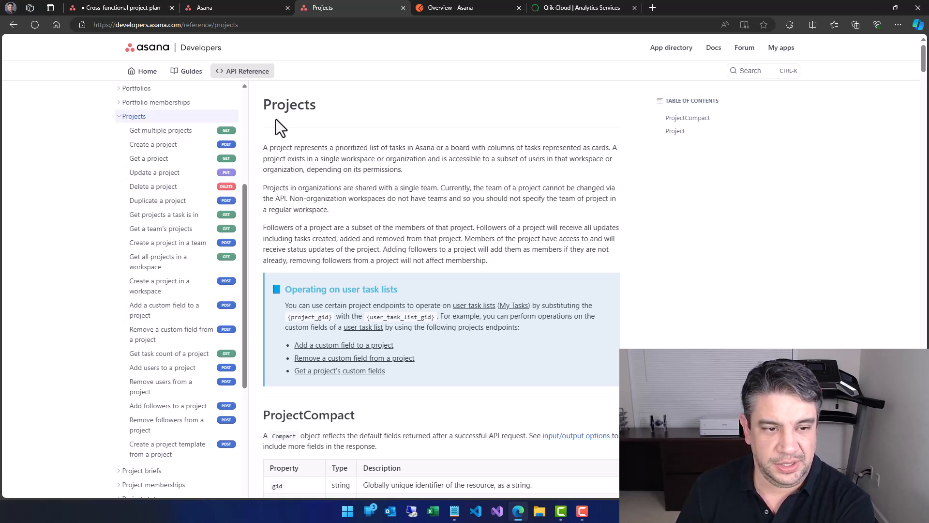
click(154, 141)
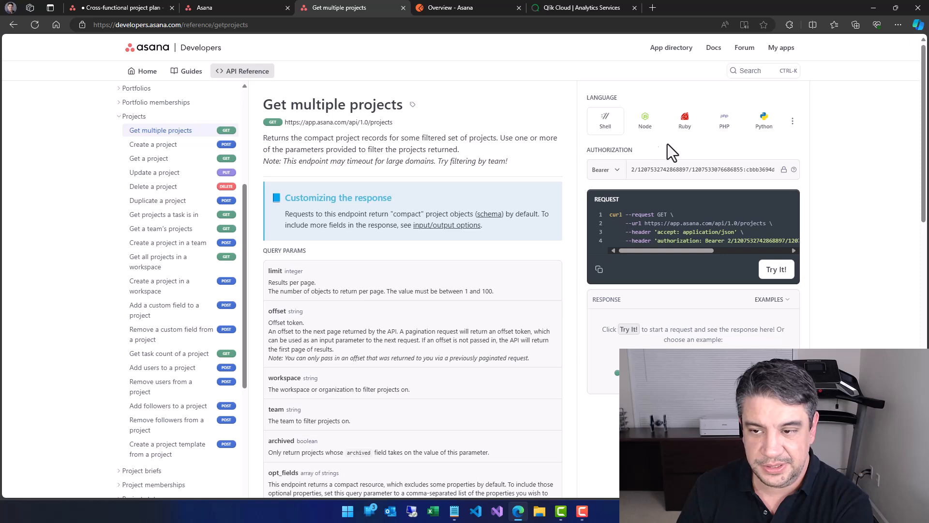
- View the C# code example for the "Get multiple projects" request and switch the example language back to Shell
click(793, 122)
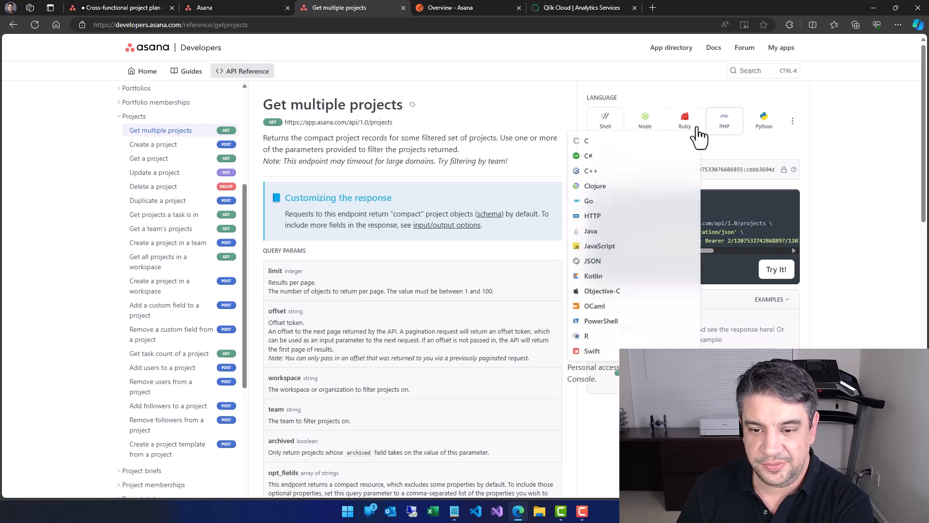
click(601, 156)
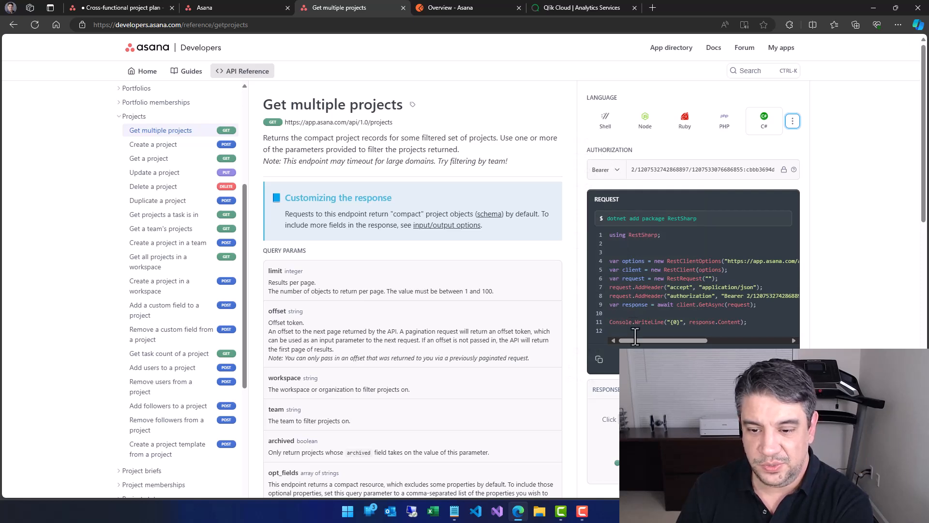
mouse_move(643, 341)
mouse_down()
mouse_move(726, 339)
mouse_move(635, 334)
mouse_up()
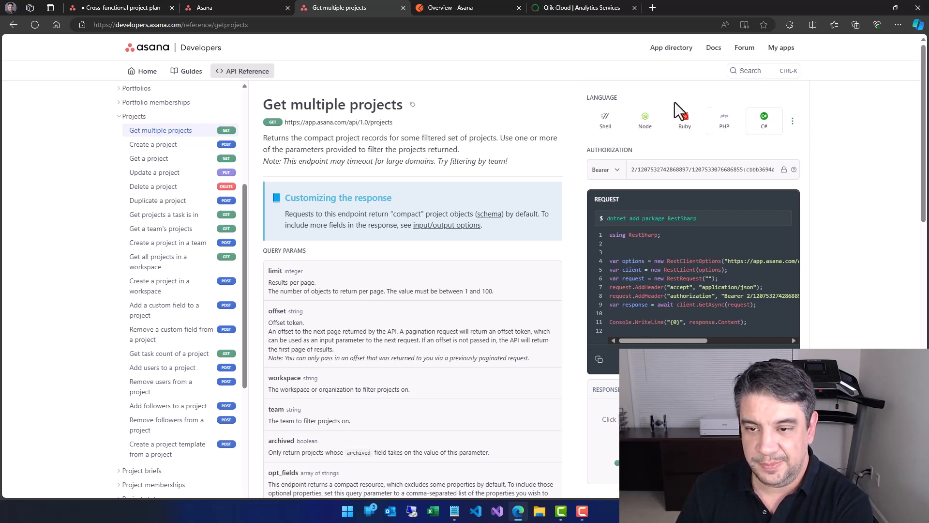
click(606, 125)
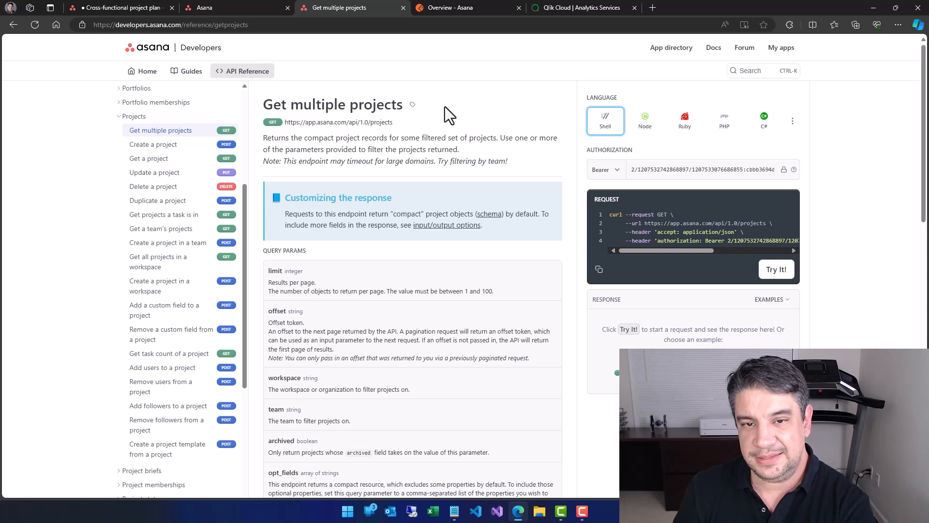
- Switch to the Asana workspace in Postman, dismiss the full-team banner and look through the list of available workspaces
mouse_move(465, 13)
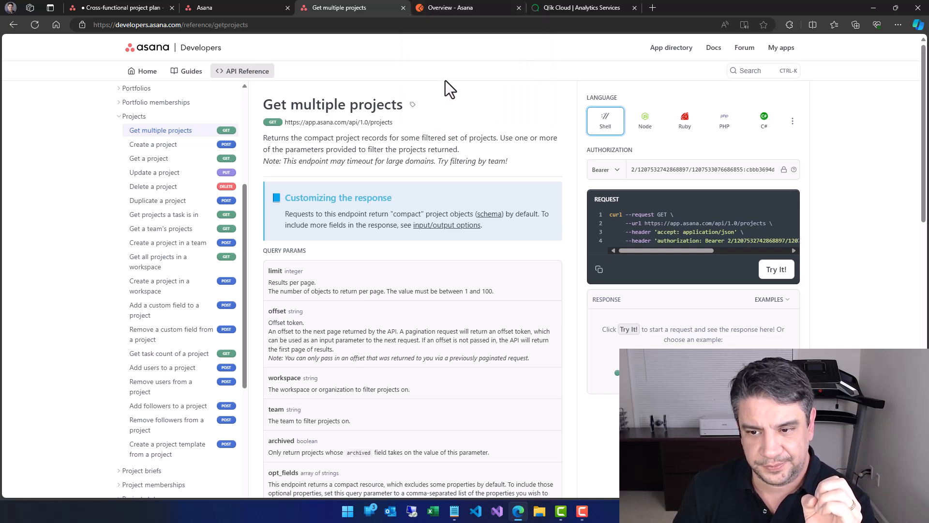
click(452, 6)
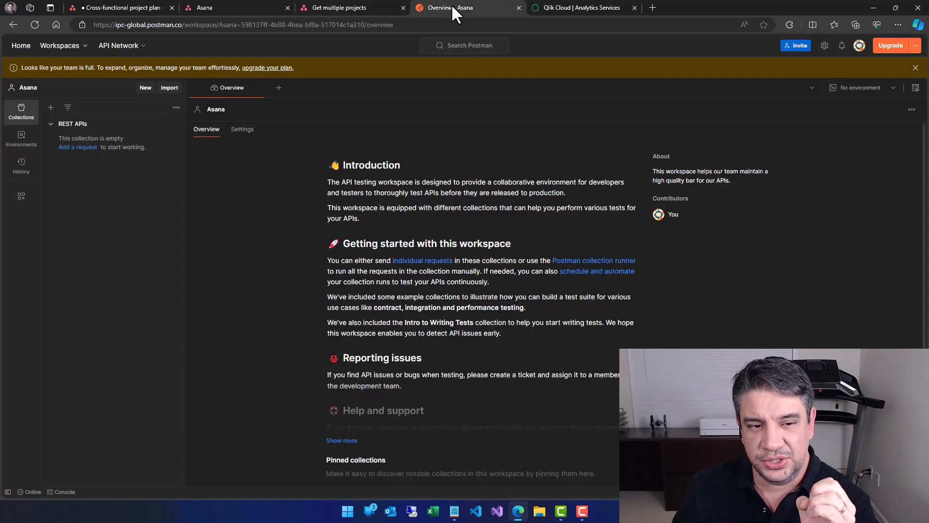
click(915, 68)
click(153, 24)
click(410, 4)
click(82, 47)
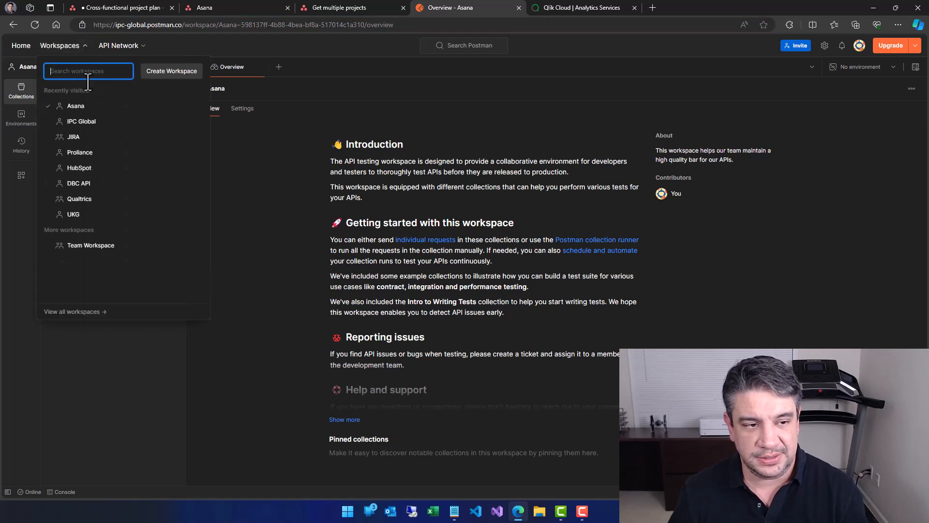
click(123, 380)
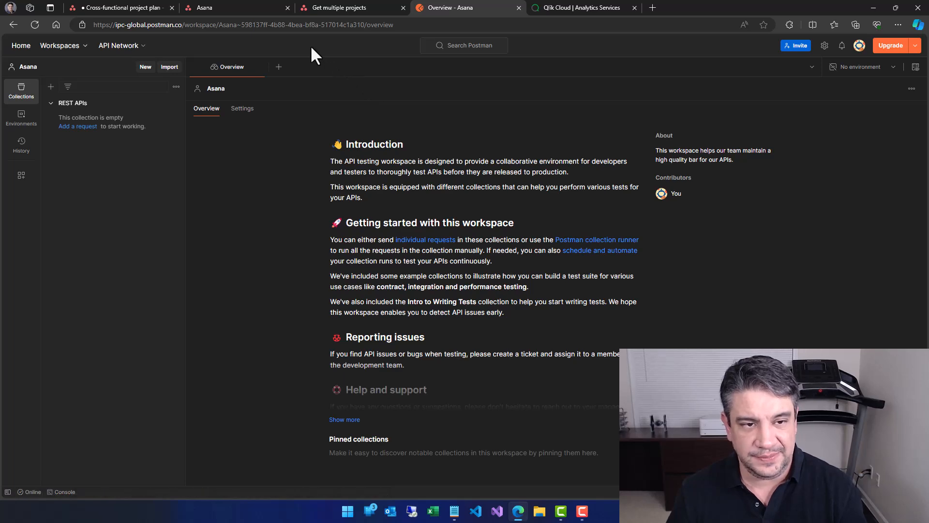
- Review the bearer token and cURL request in Asana's "Get multiple projects" documentation, checking the token's entry on the developer apps page
click(336, 8)
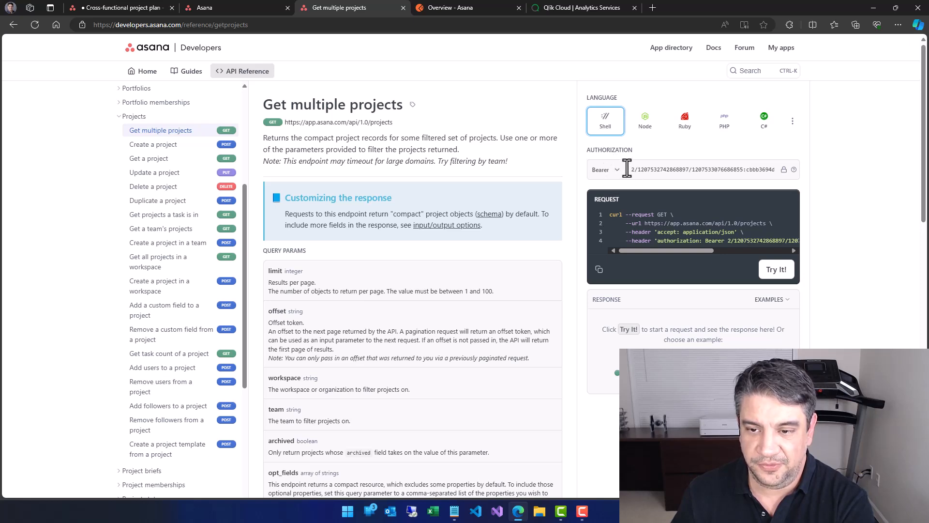
click(642, 169)
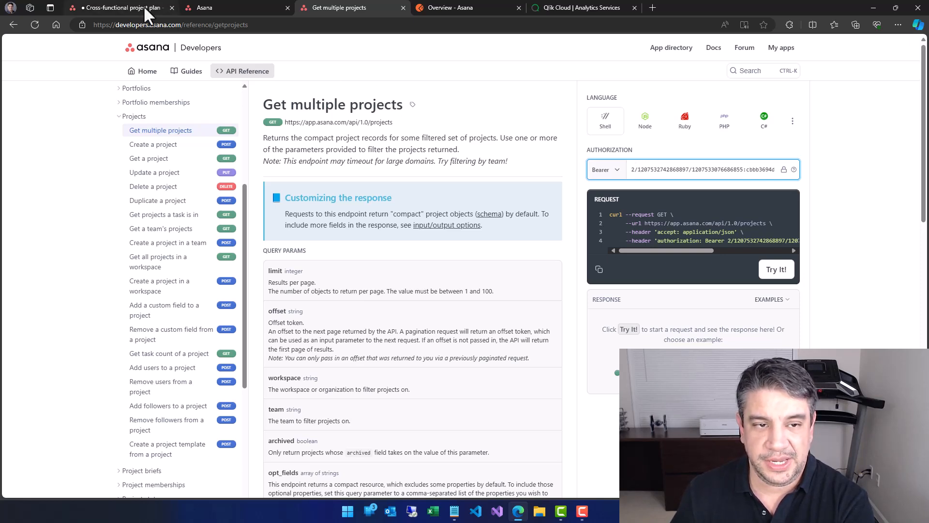
click(213, 8)
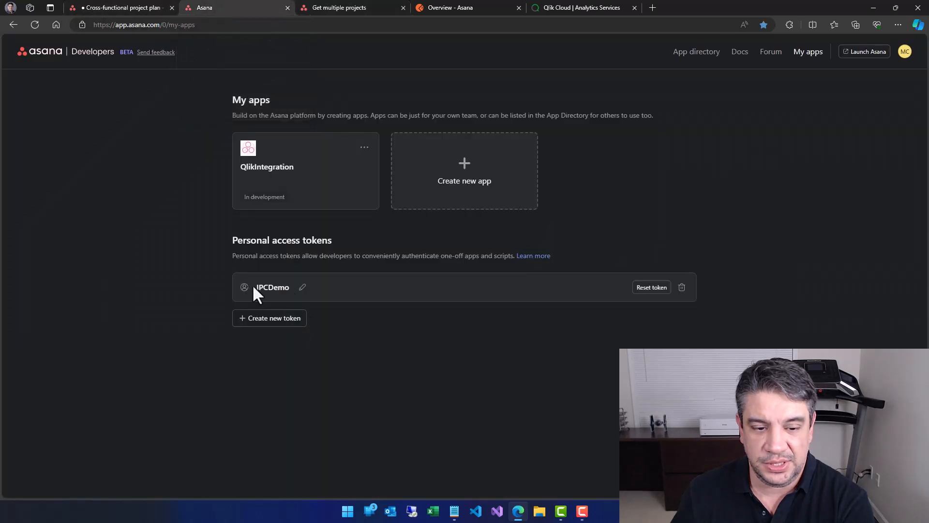
click(344, 8)
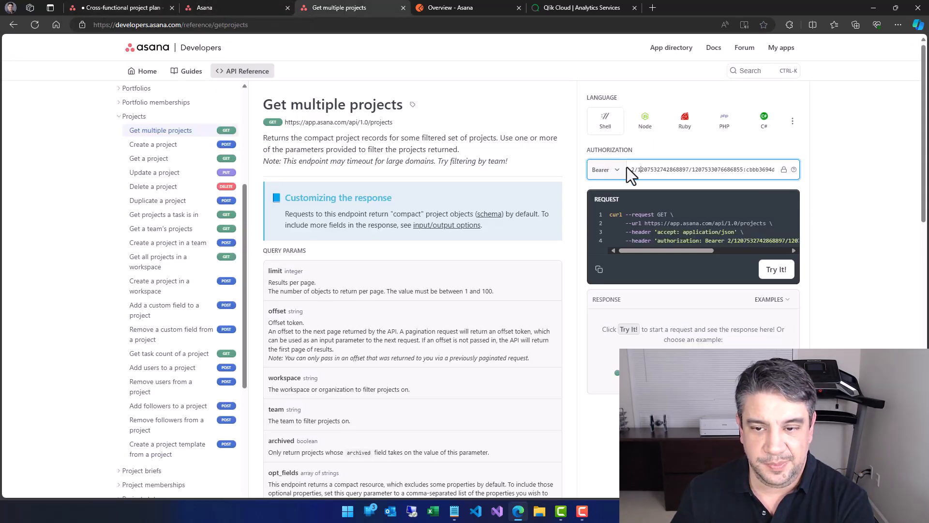
drag(613, 216, 684, 246)
click(642, 223)
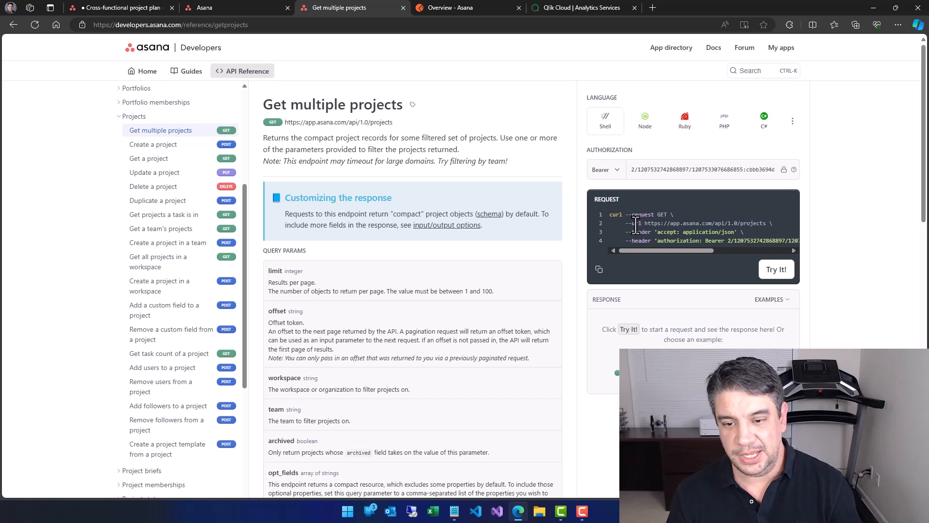
- Copy the Shell cURL request with its bearer token from the Asana documentation and paste it into Postman's import dialog
click(600, 271)
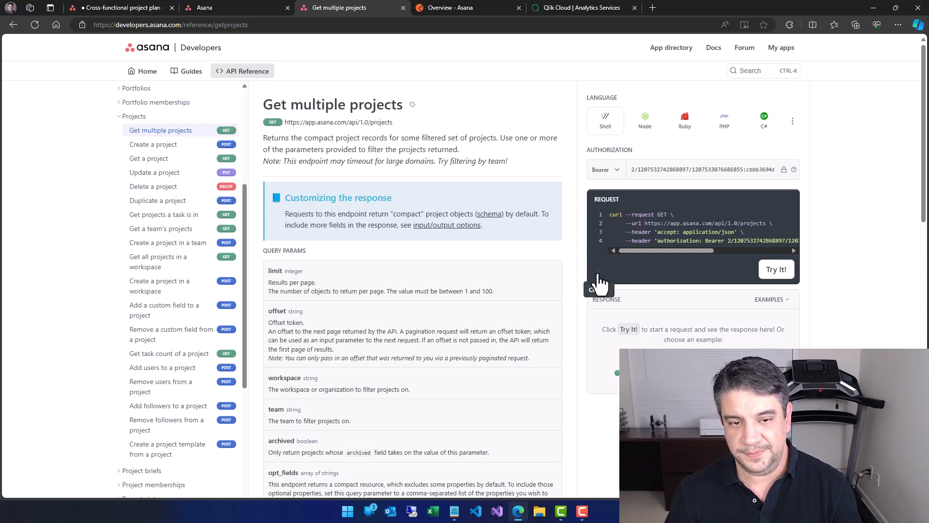
click(472, 8)
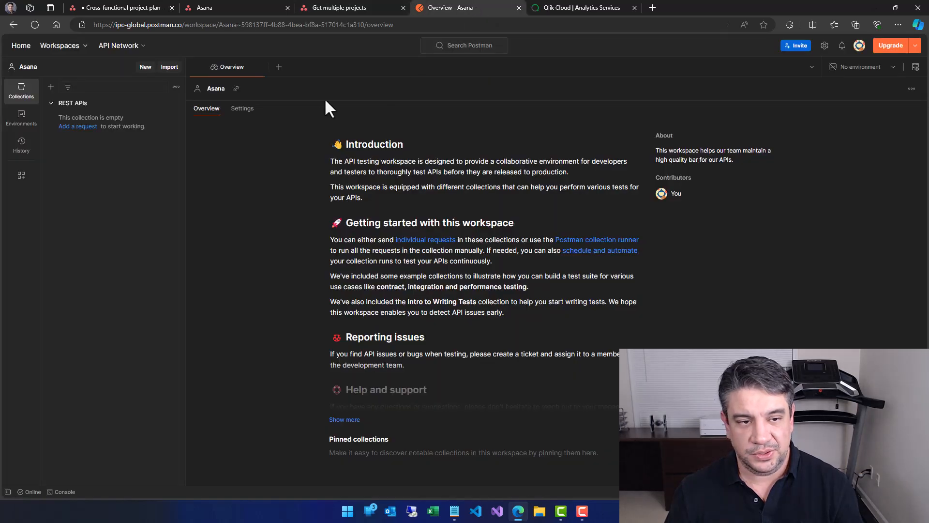
click(167, 69)
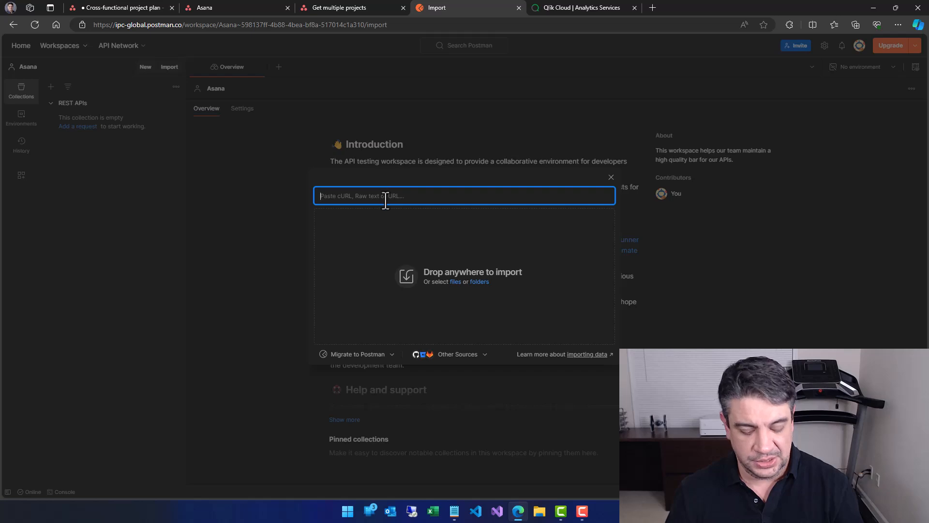
key(ctrl+v)
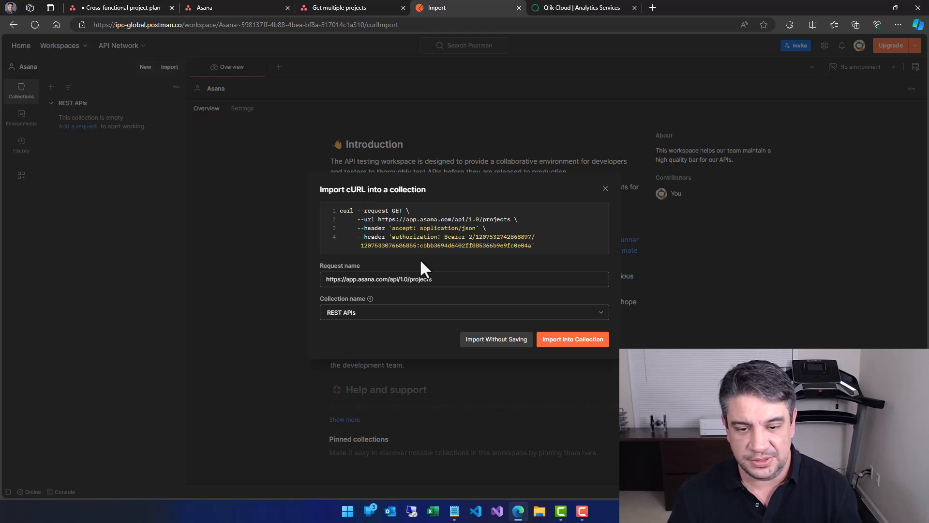
- Name the request "Get multiple projects" and import it into the REST APIs collection
click(389, 280)
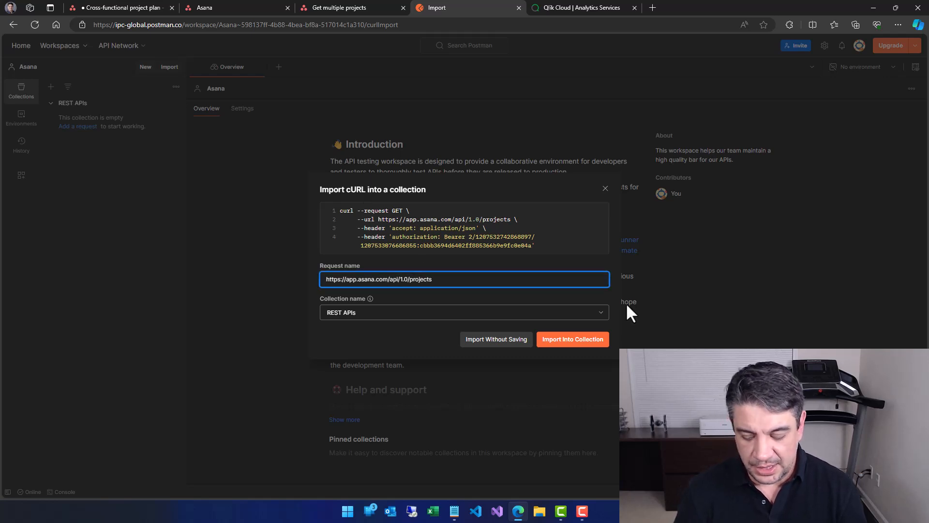
key(ctrl+a)
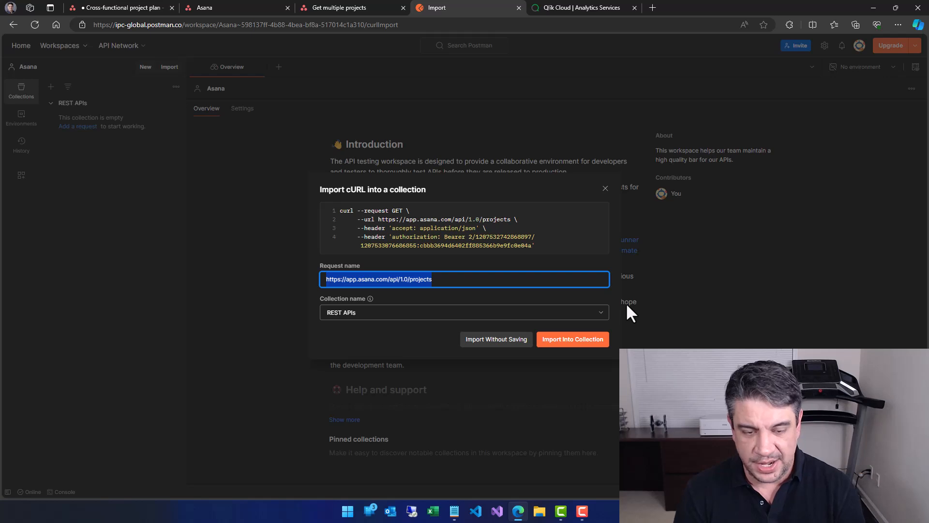
text(Get multiple)
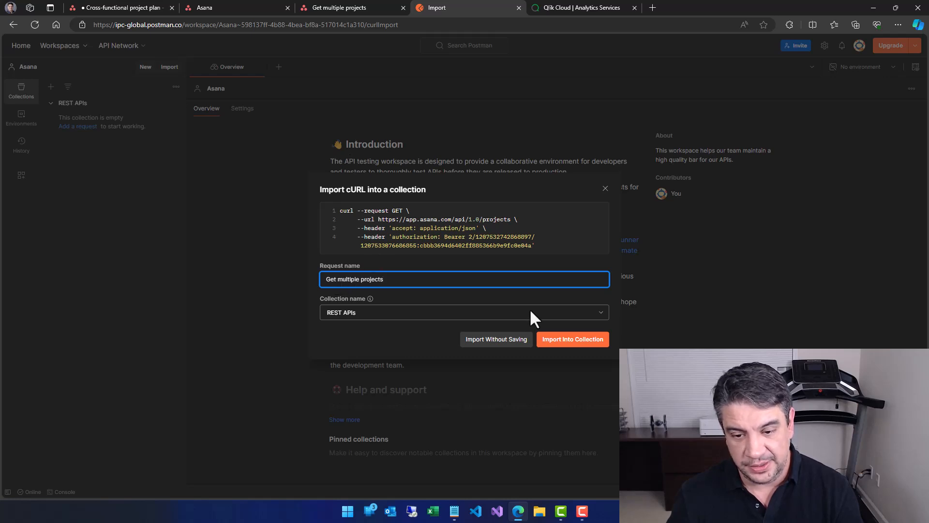
click(567, 343)
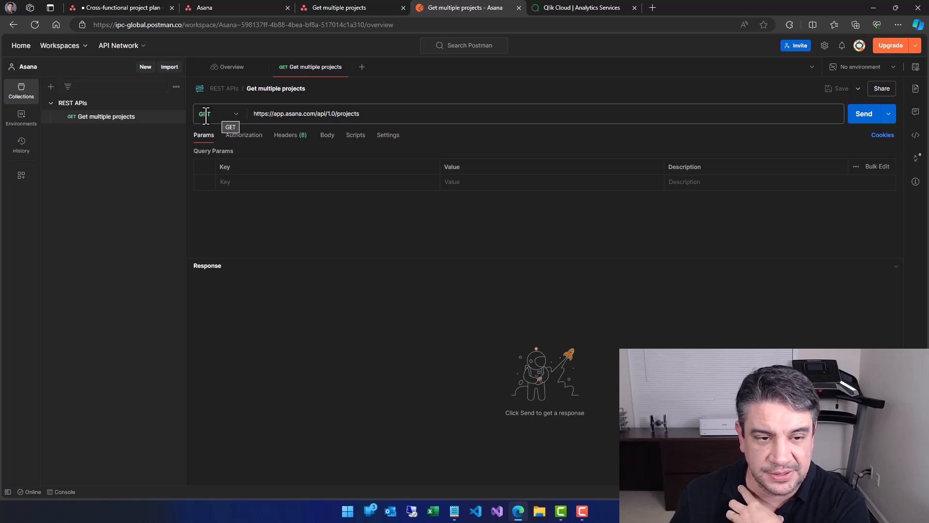
- Compare the imported request's method, URL and headers in Postman with the cURL example in the Asana documentation
click(361, 8)
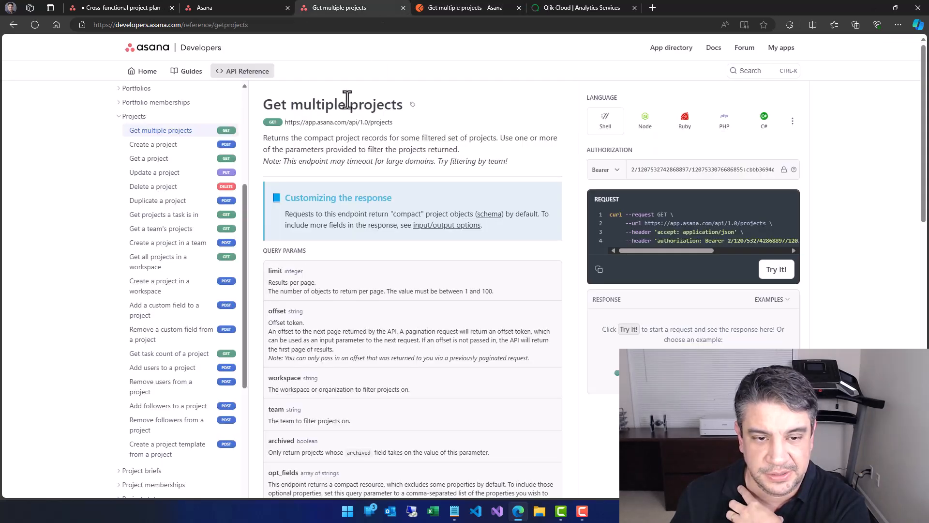
click(466, 7)
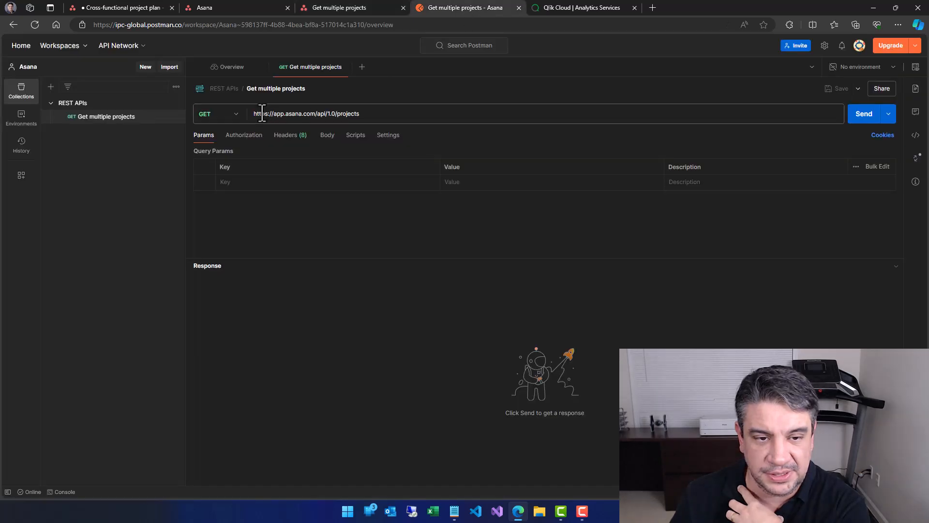
click(283, 137)
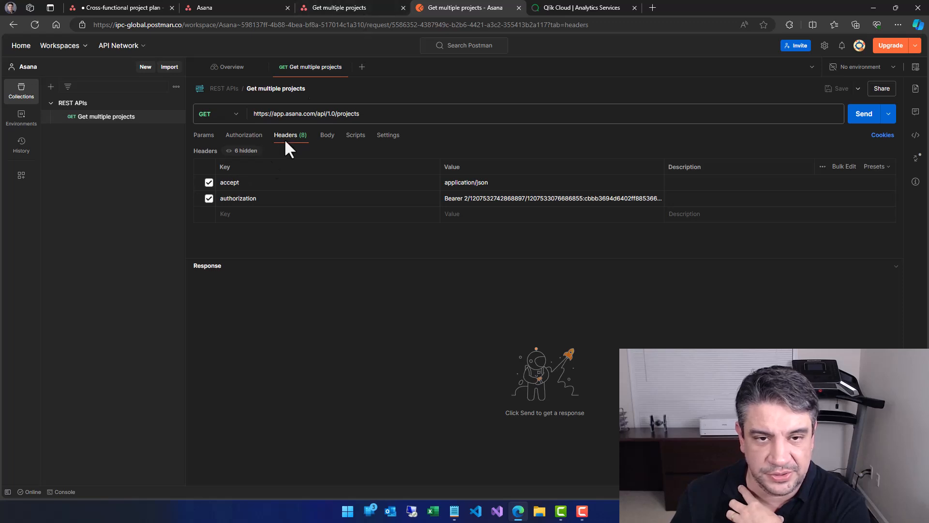
click(365, 9)
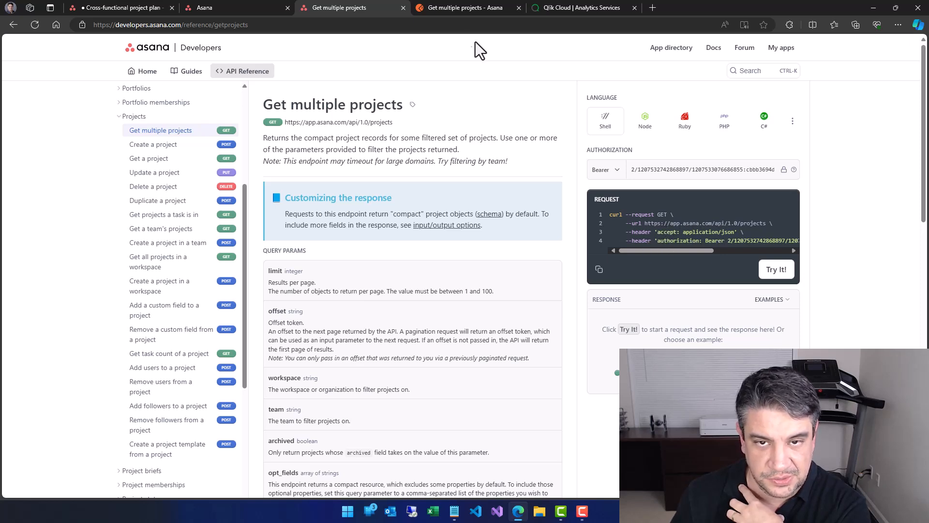
click(458, 6)
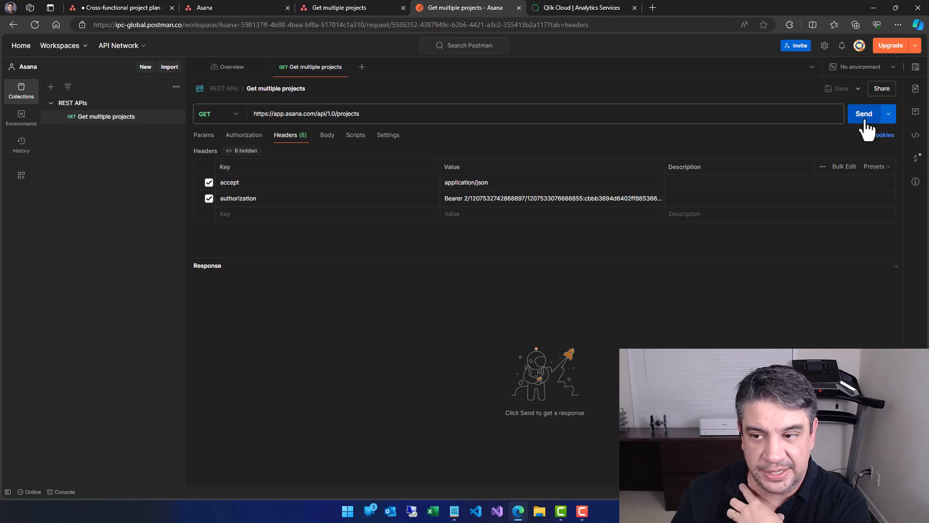
- Send the "Get multiple projects" request and compare the project names and gids in the JSON response with the projects listed in Asana
click(870, 122)
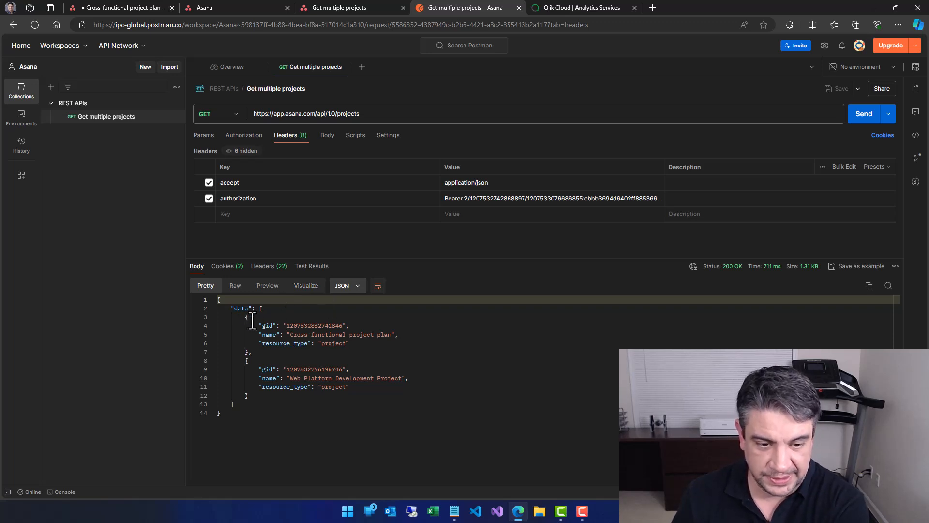
click(269, 334)
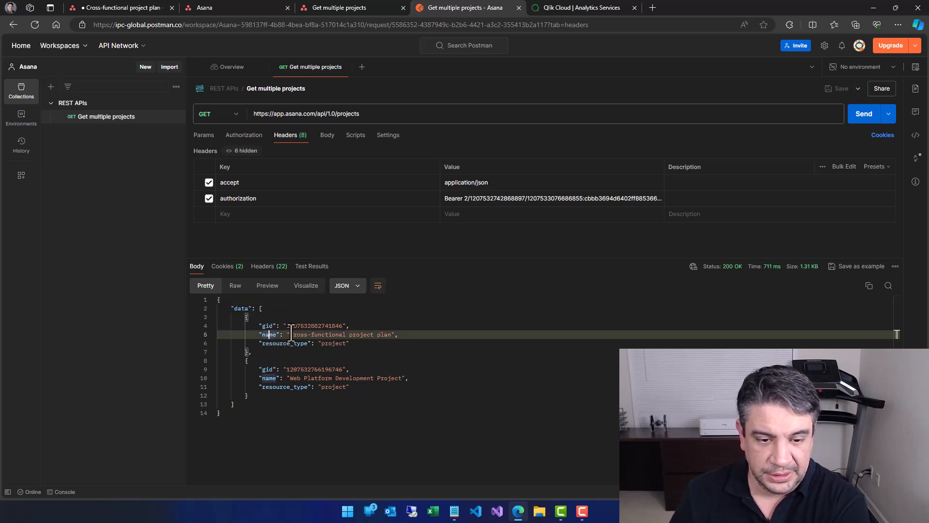
click(267, 317)
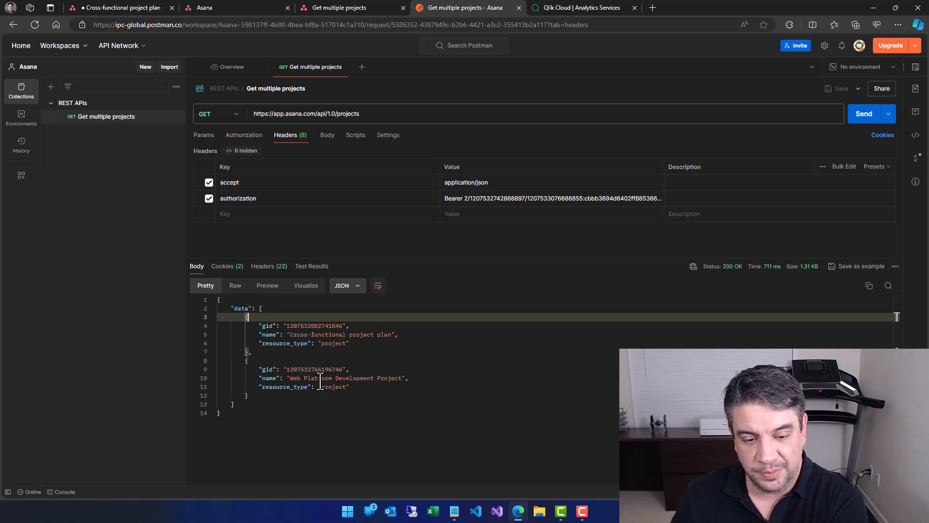
click(124, 2)
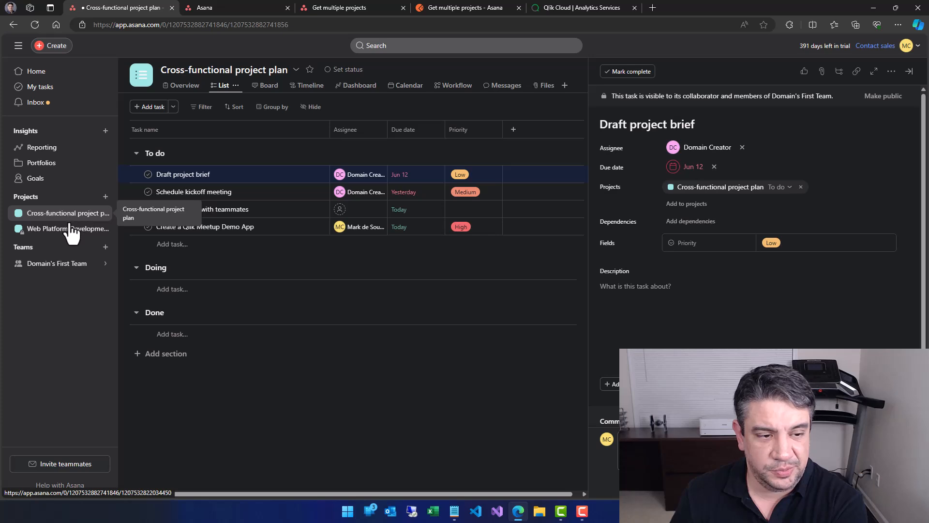
click(495, 7)
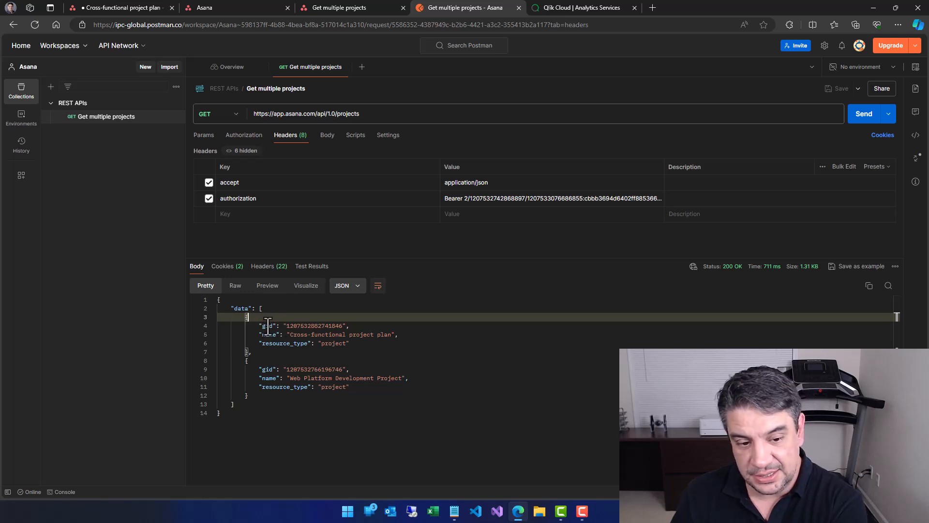
click(265, 369)
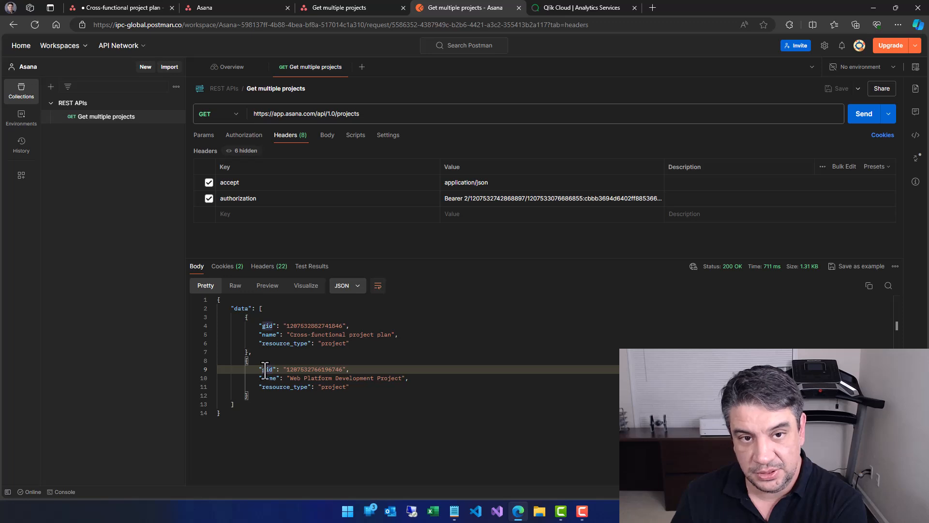
click(236, 301)
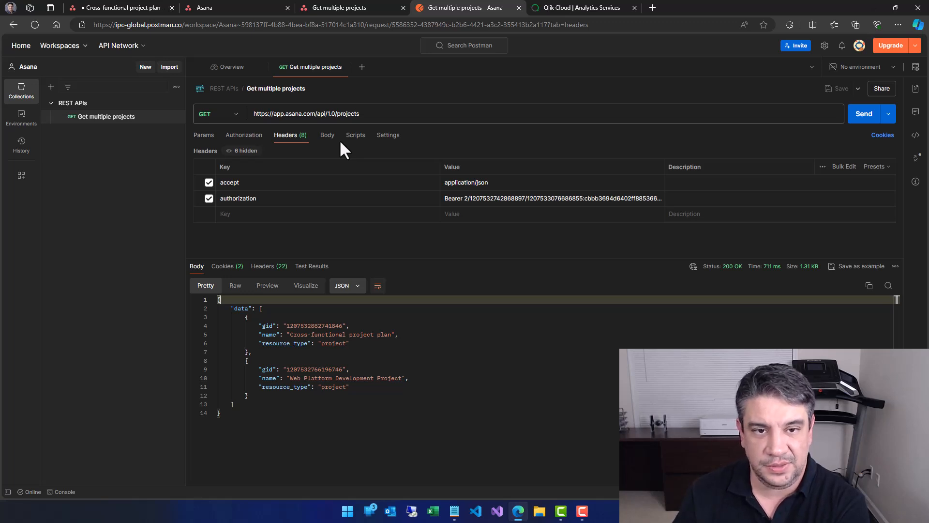
- Collapse the Projects section in the Asana documentation and review the tasks in Asana's Web Platform Development Project and Cross-functional project plan
click(349, 9)
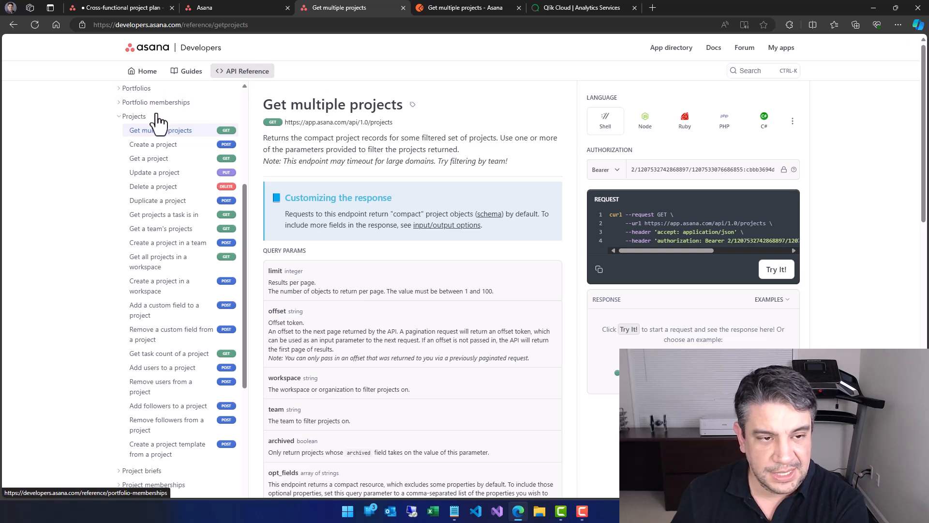
click(120, 119)
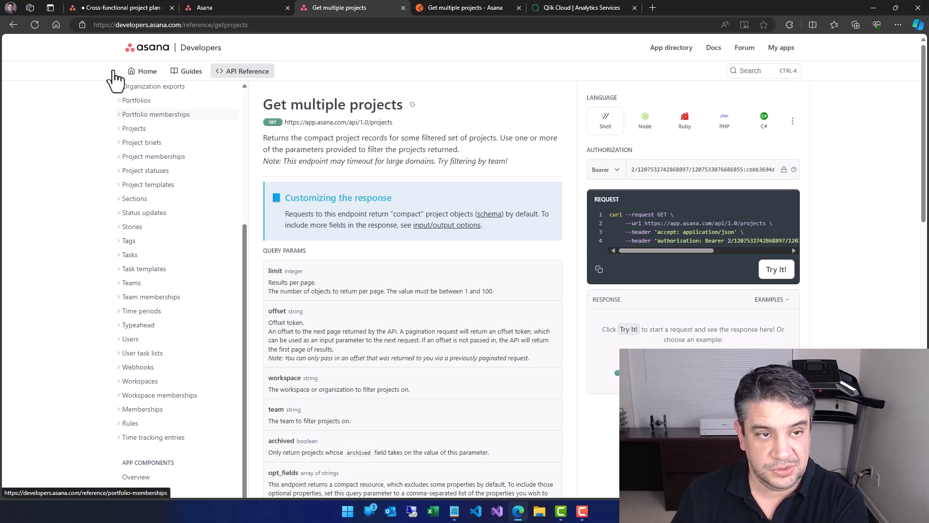
click(107, 7)
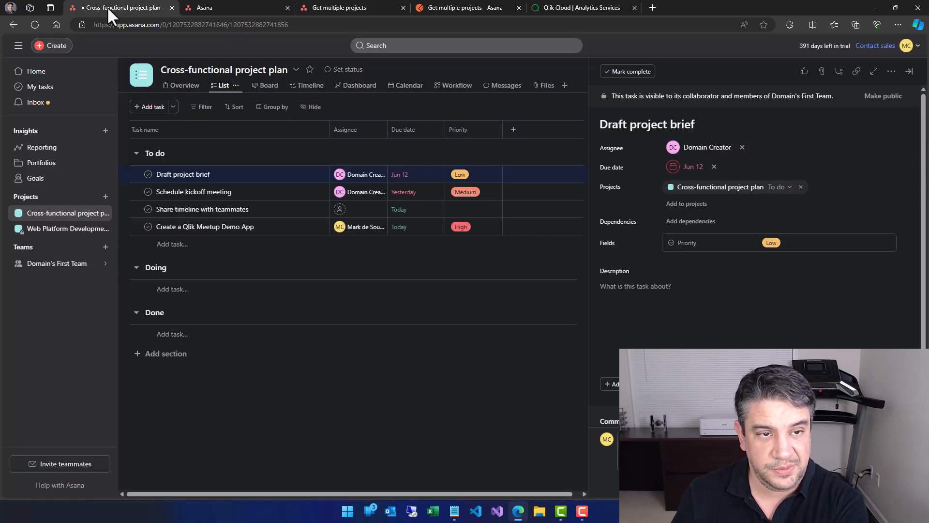
click(62, 230)
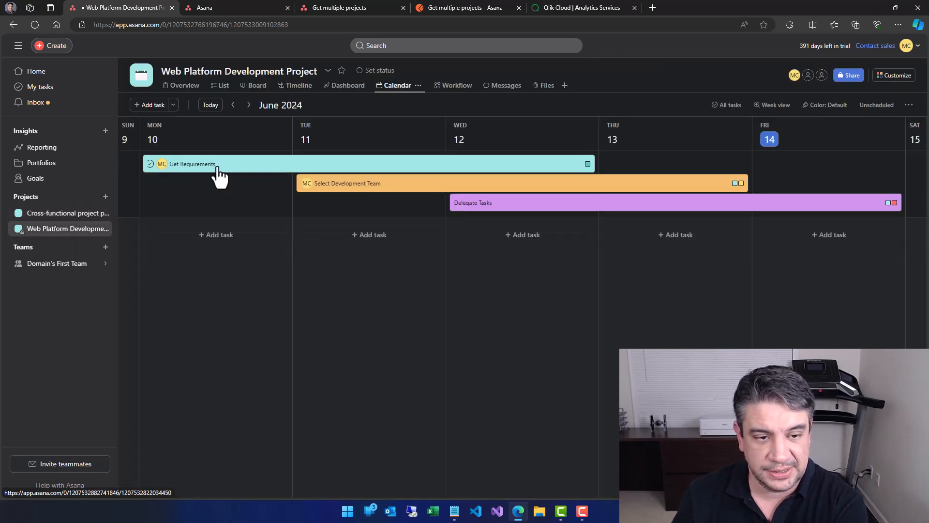
click(36, 213)
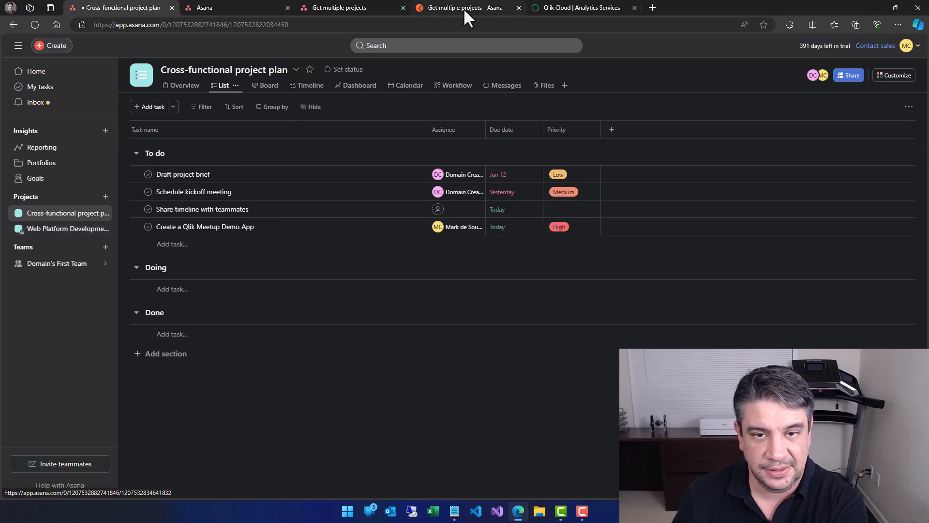
click(456, 9)
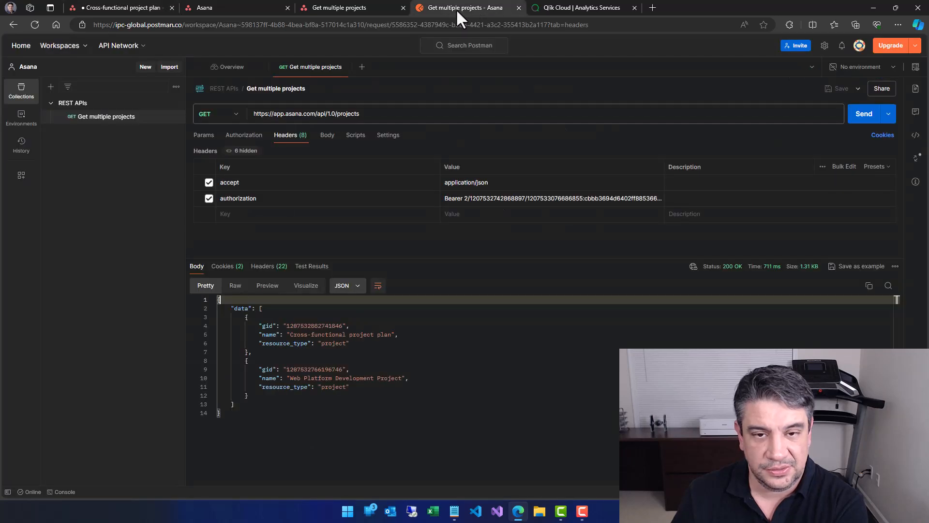
- Examine the path parameters, query parameters and responses of the "Get a task" endpoint under Tasks in the Asana API reference
click(353, 7)
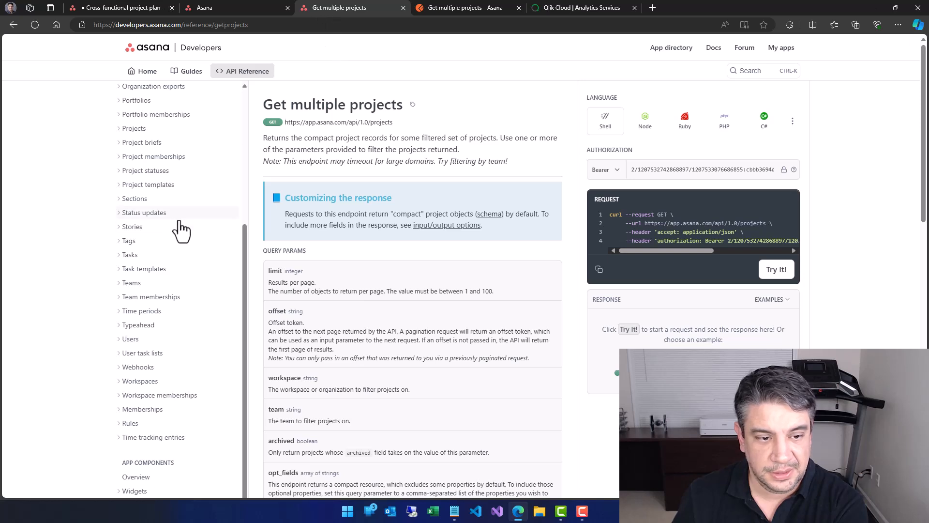
click(118, 257)
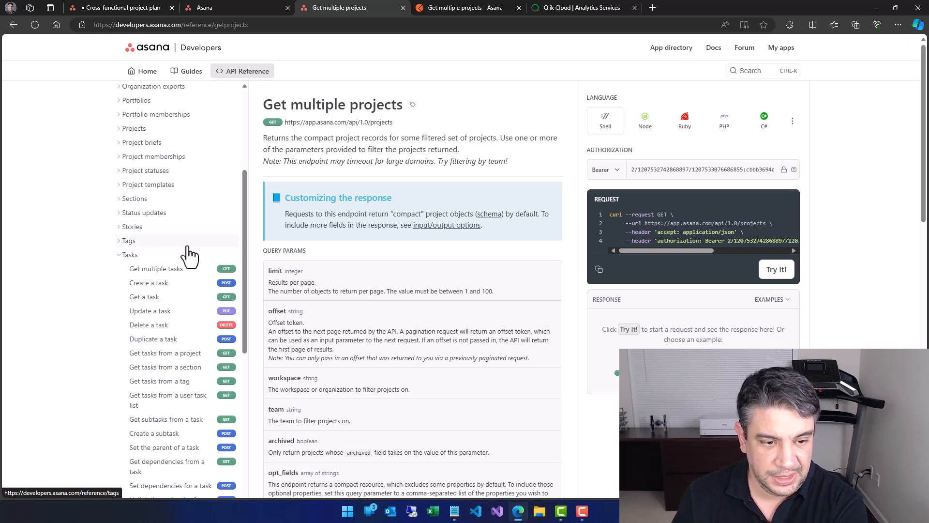
click(155, 299)
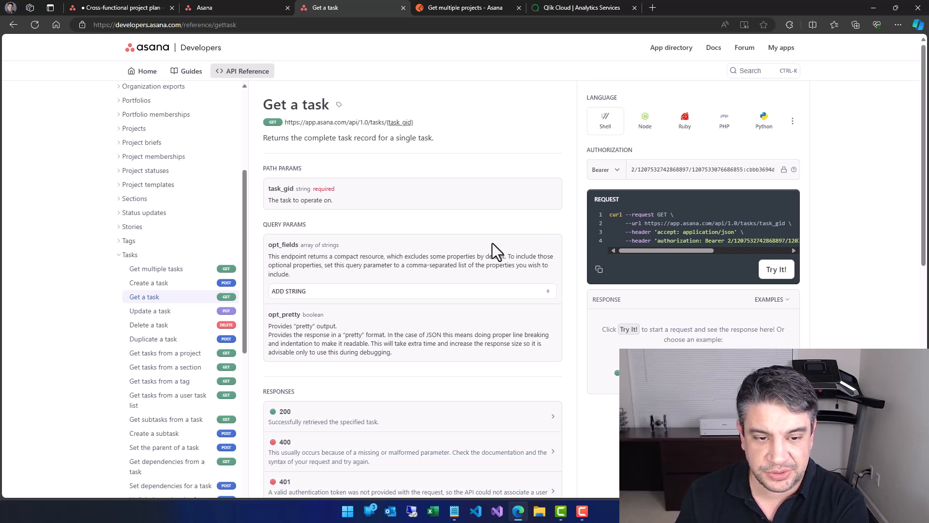
scroll(492, 243, down, 6)
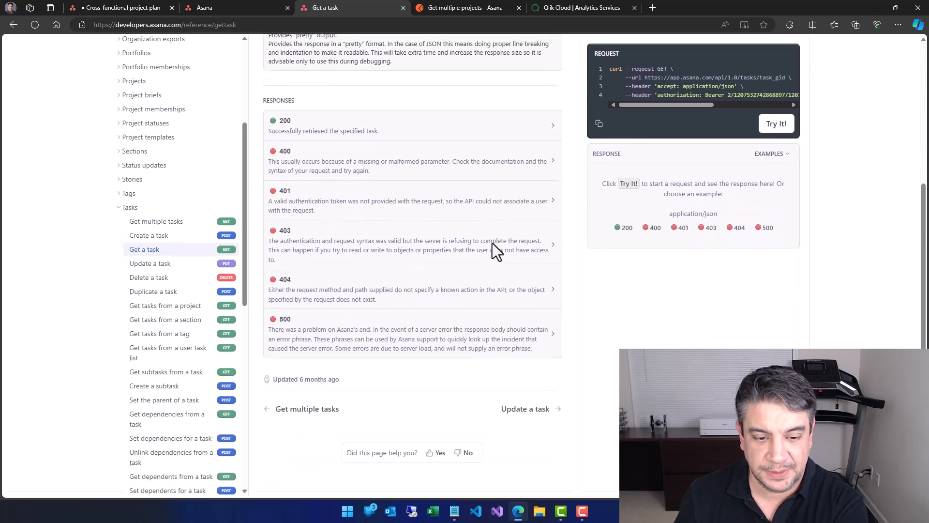
scroll(493, 244, up, 7)
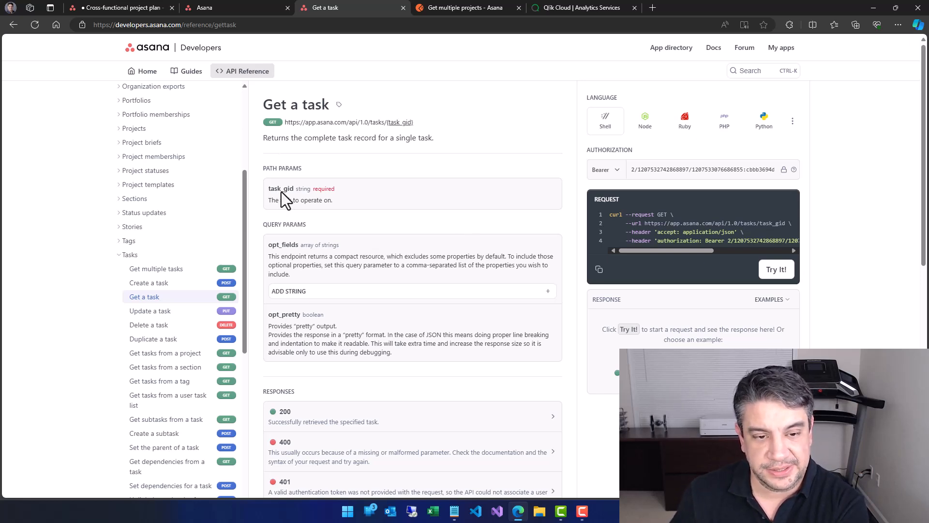
- Read the "Get multiple tasks" reference, examining its query parameters and the rules for filtering by project, tag, assignee or workspace
click(157, 273)
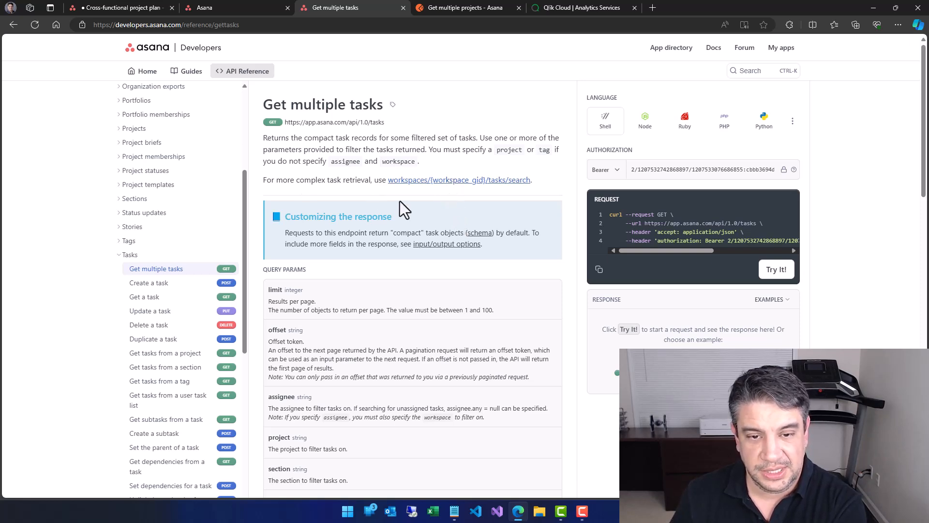
scroll(417, 301, down, 1)
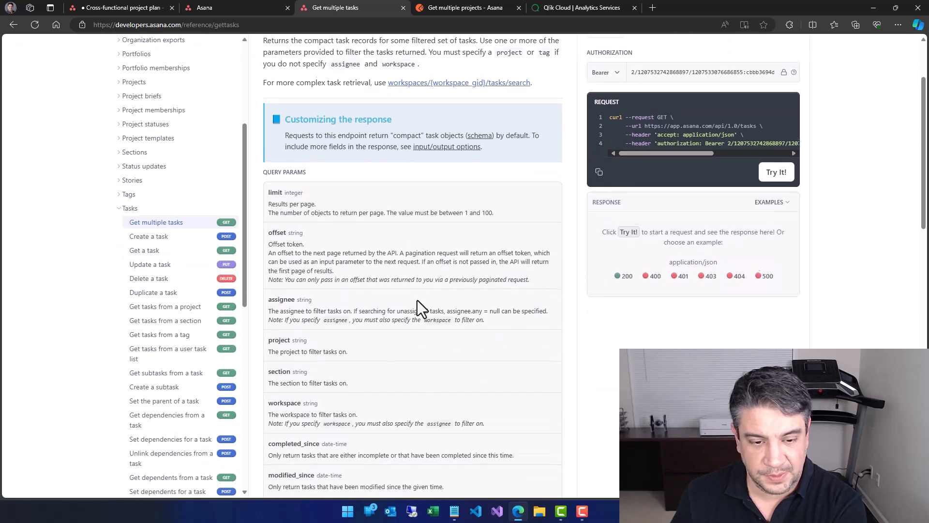
scroll(308, 289, down, 2)
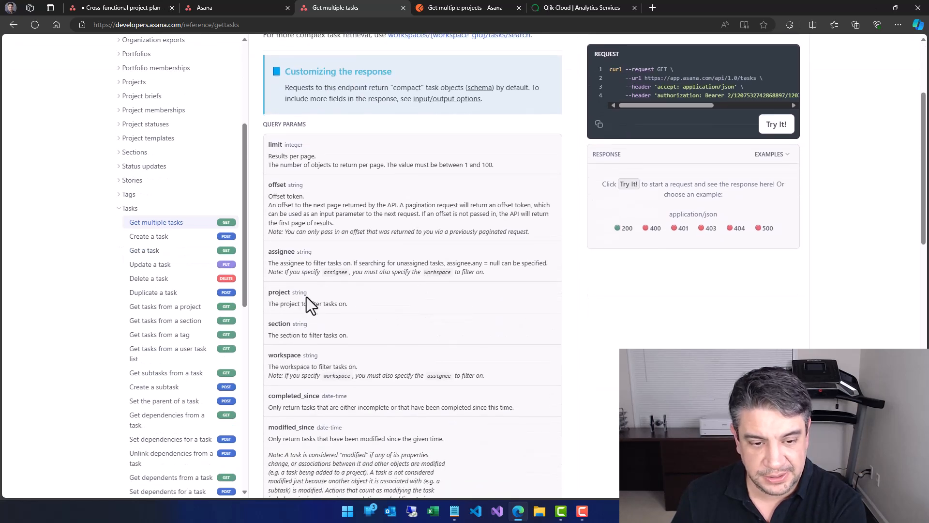
scroll(305, 298, down, 2)
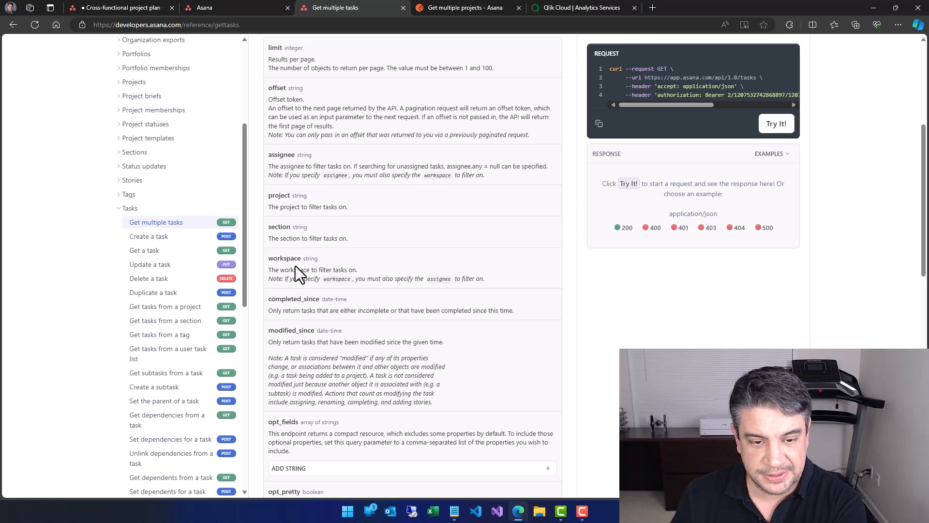
scroll(368, 280, up, 5)
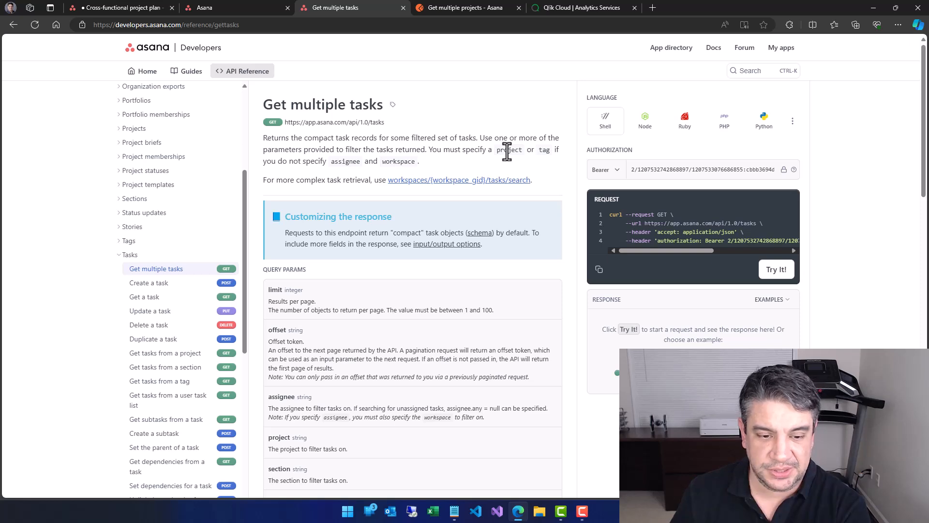
scroll(365, 292, down, 3)
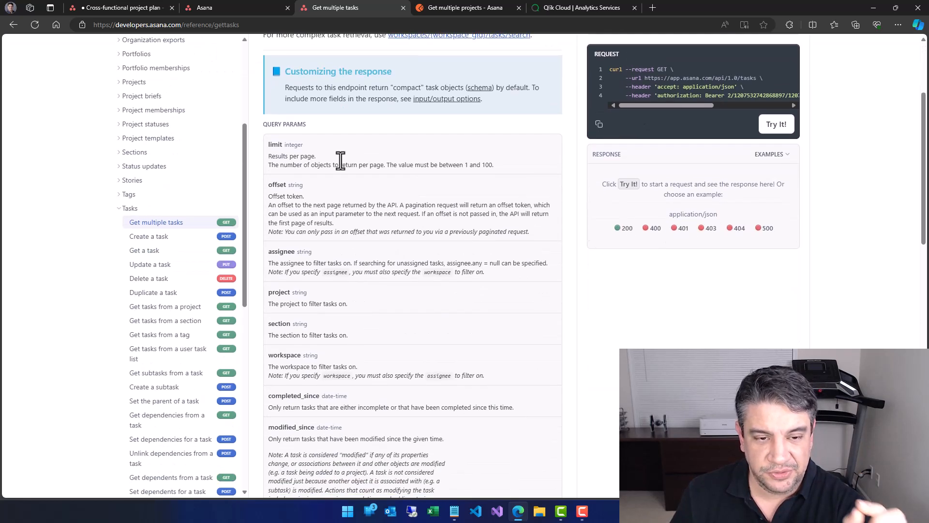
drag(263, 127, 306, 128)
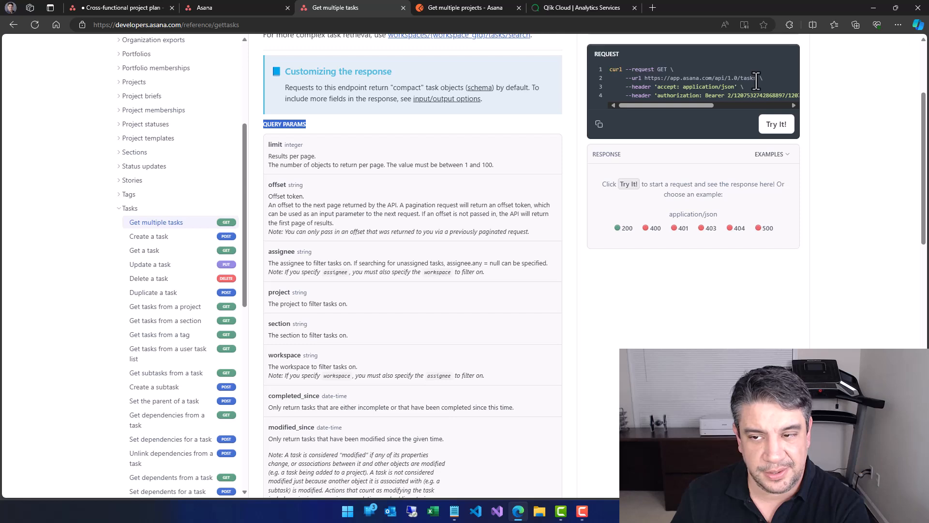
scroll(389, 231, down, 1)
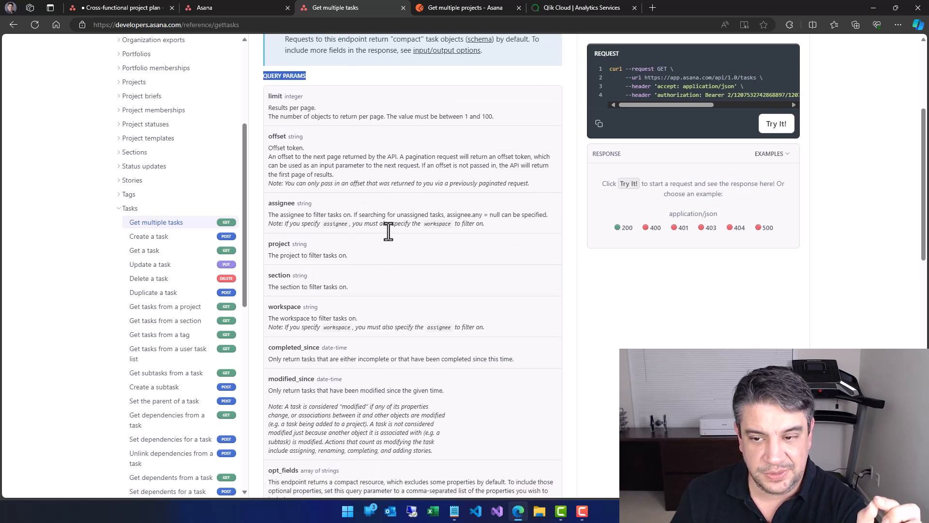
scroll(389, 231, up, 3)
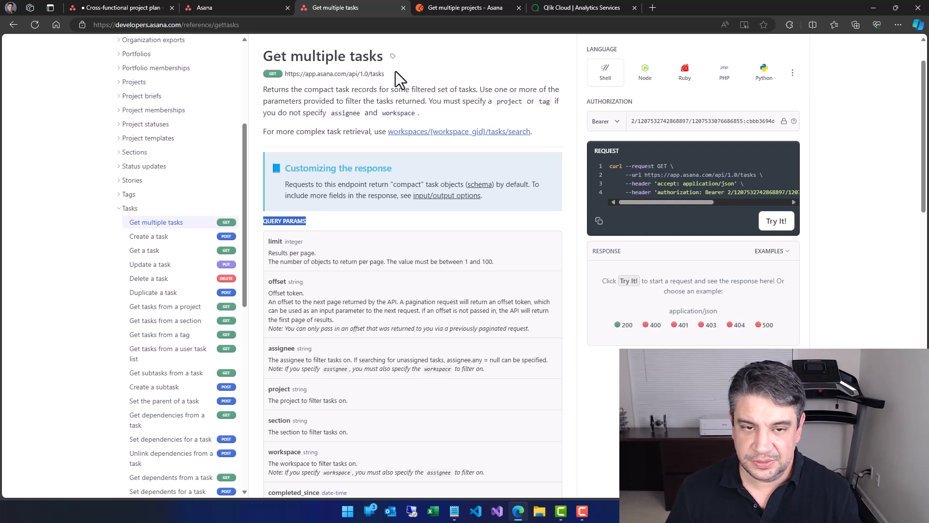
scroll(341, 111, up, 1)
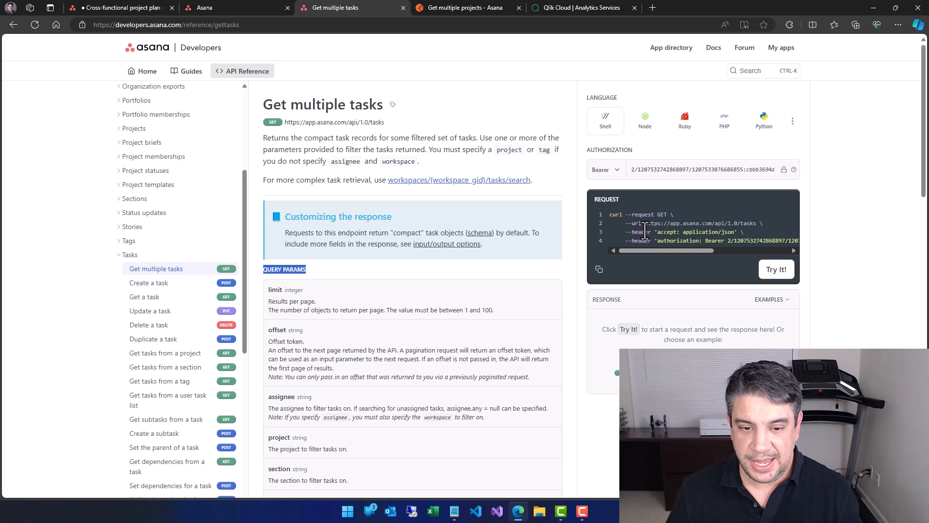
- Copy the "Get multiple tasks" cURL request with its bearer token from the Asana documentation and paste it into Postman's import dialog
click(597, 272)
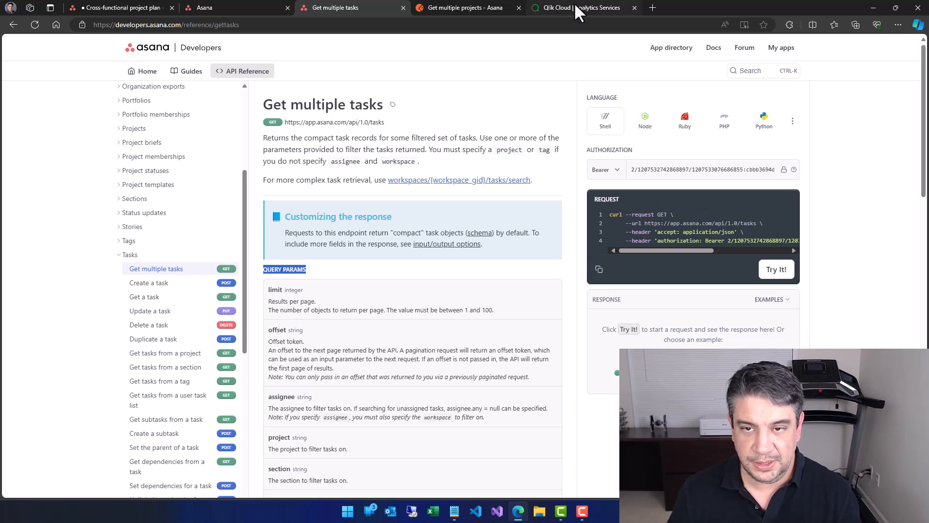
click(475, 7)
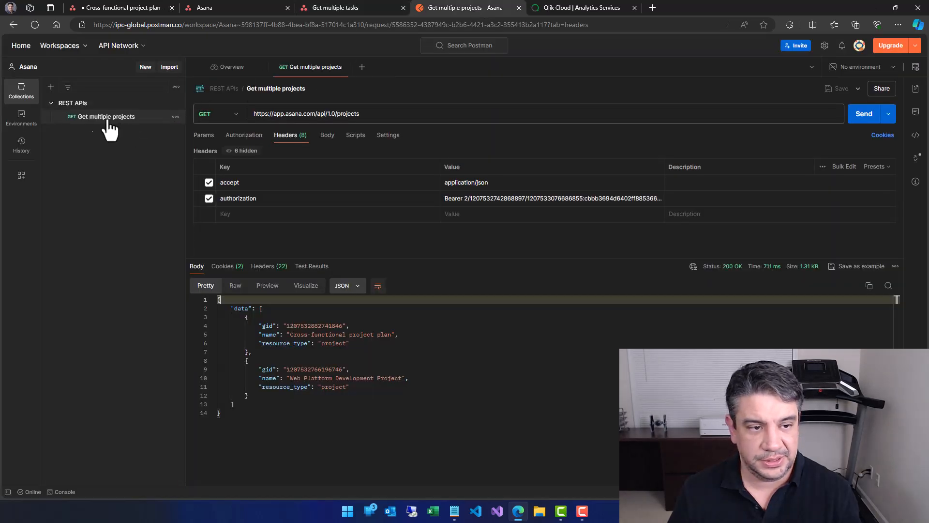
click(171, 68)
key(ctrl+v)
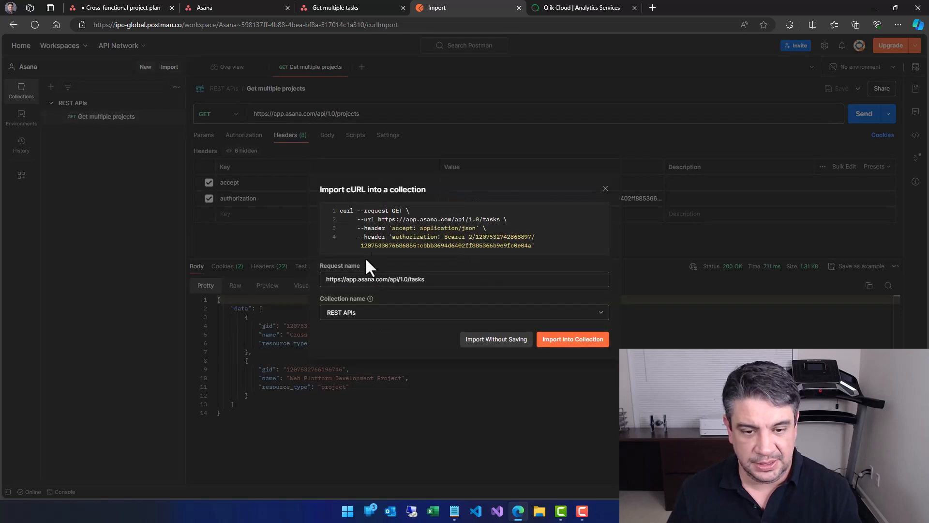
- Name the request "Get multiple tasks" and import it into the REST APIs collection
click(433, 280)
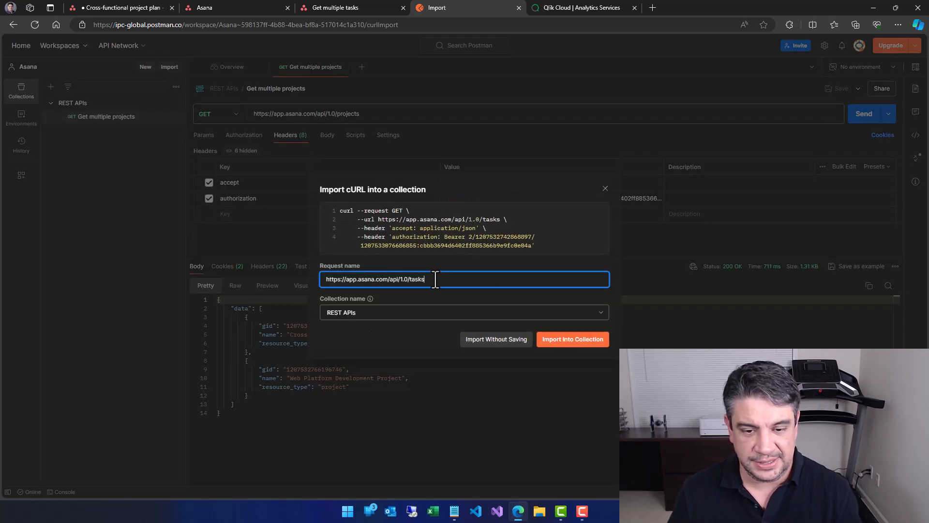
key(ctrl+a)
text(G)
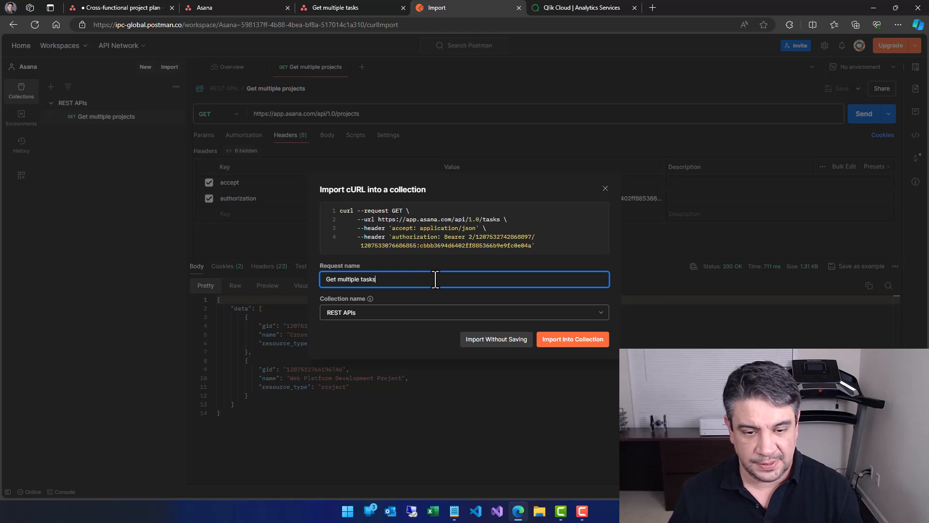
click(593, 340)
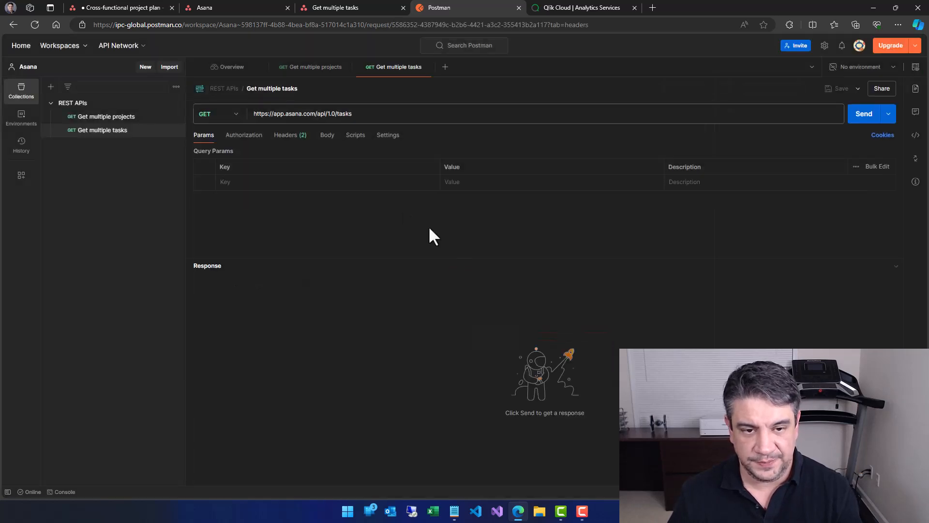
- Send the "Get multiple tasks" request without parameters and add a query parameter with the key "project" to it
click(860, 124)
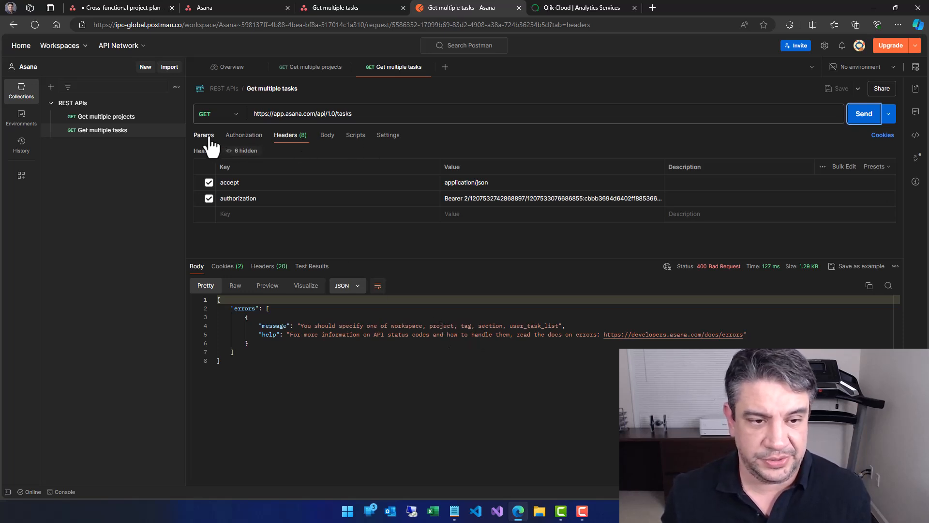
click(377, 113)
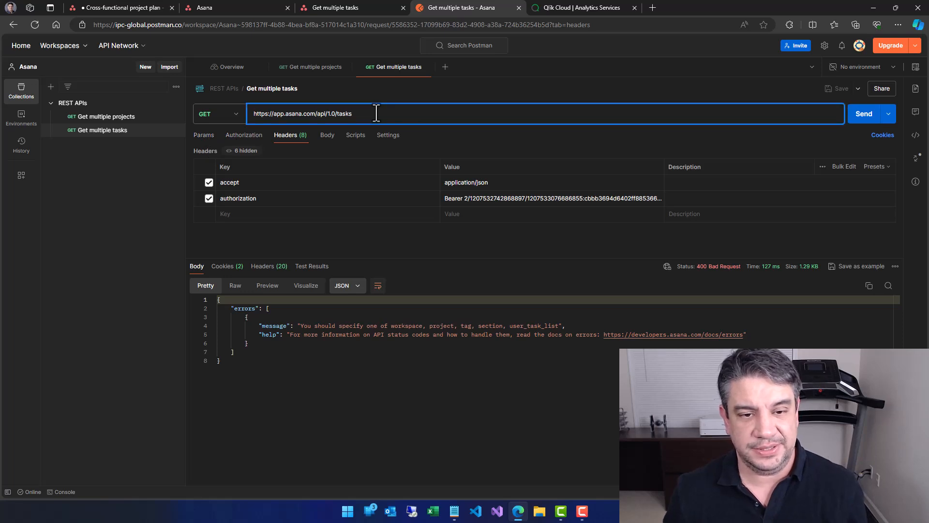
click(204, 145)
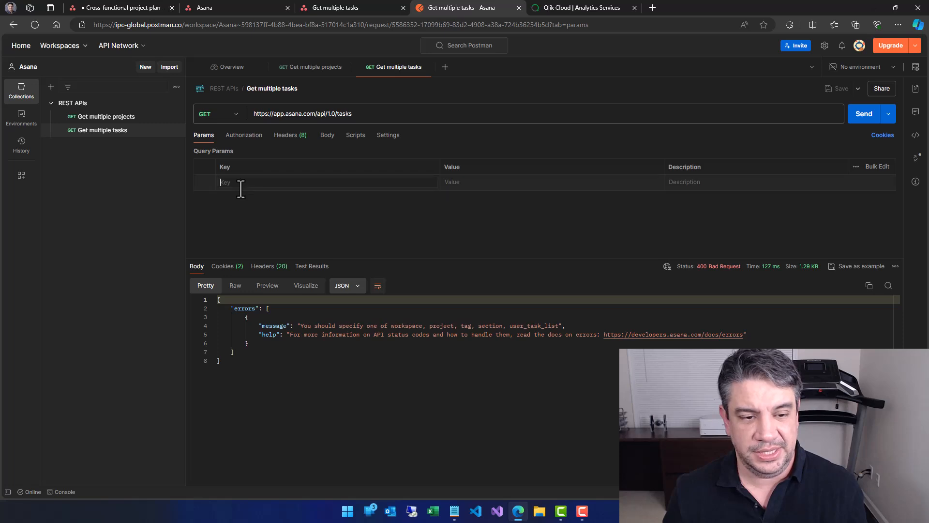
text(project)
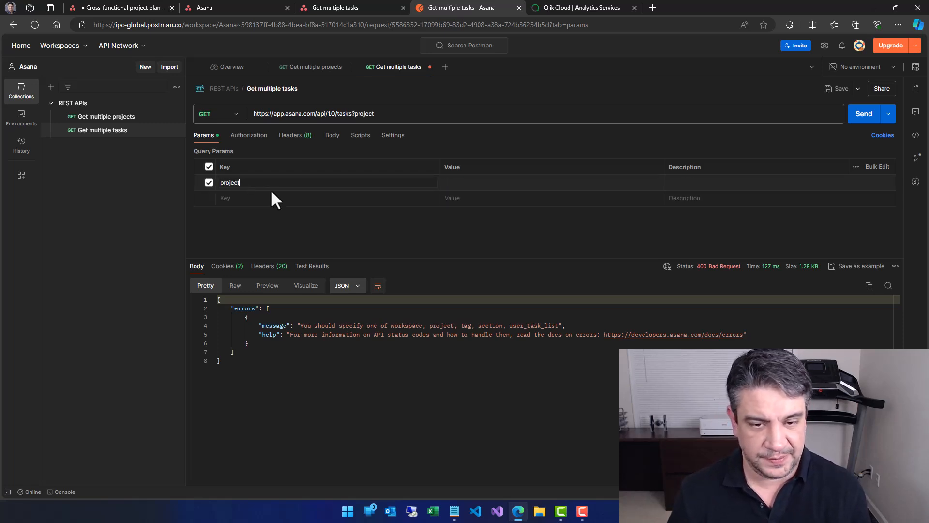
key(Tab)
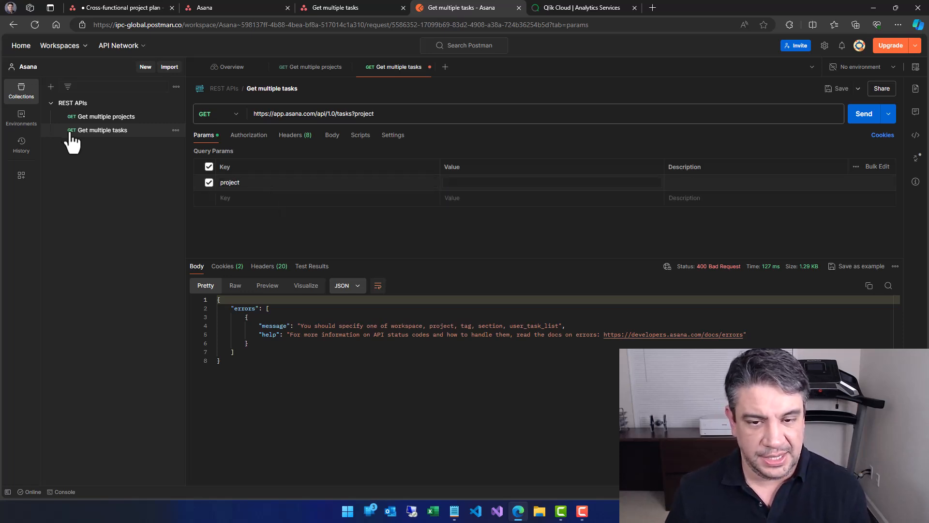
click(102, 118)
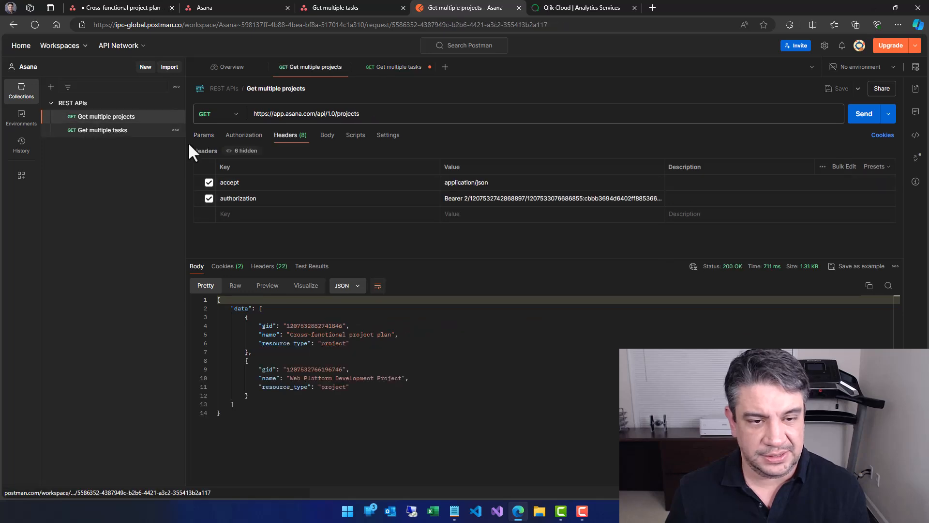
double_click(317, 326)
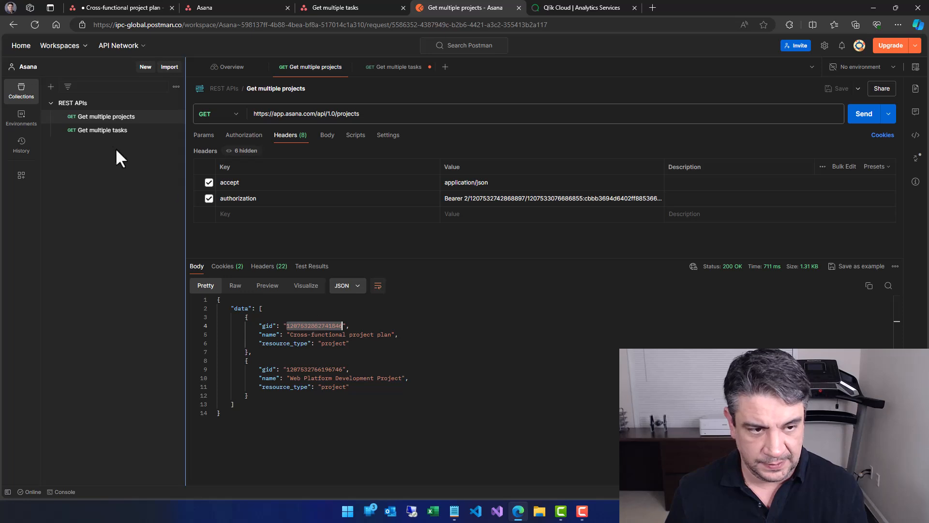
click(101, 130)
click(400, 113)
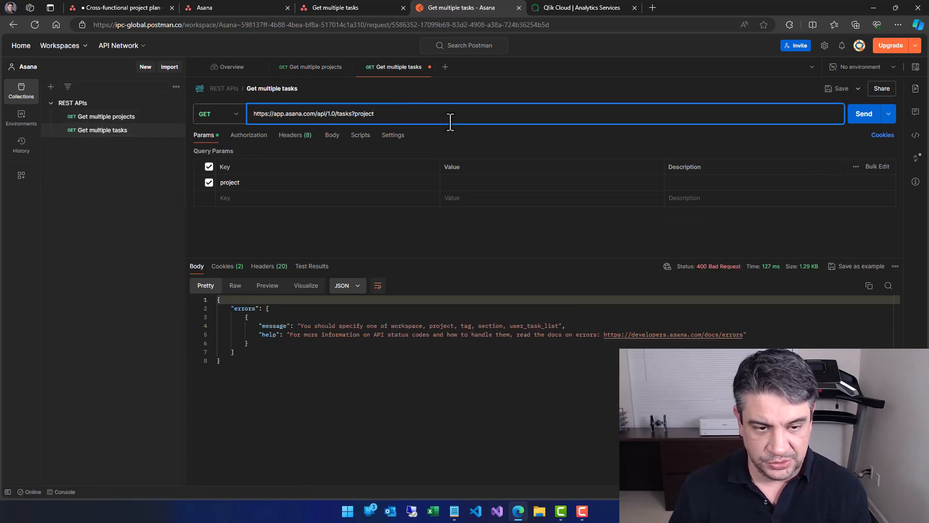
click(466, 184)
key(ctrl+v)
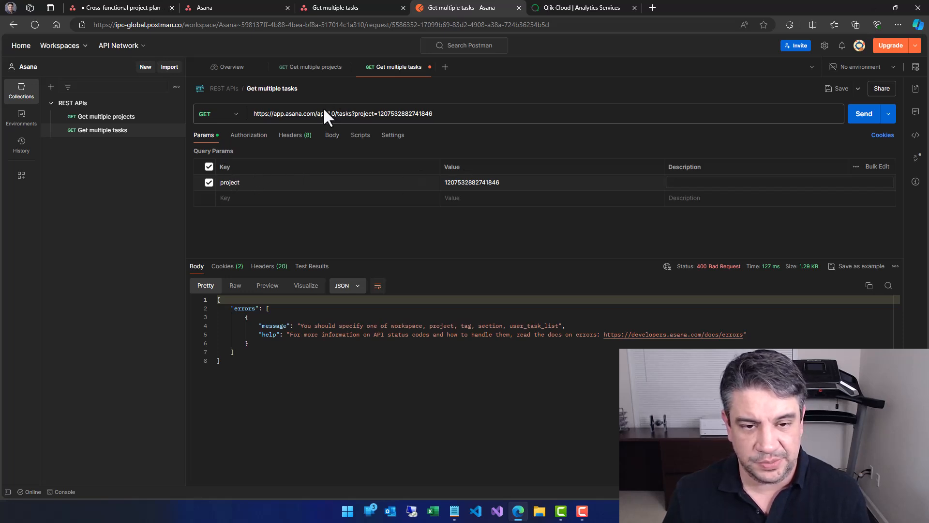
click(447, 116)
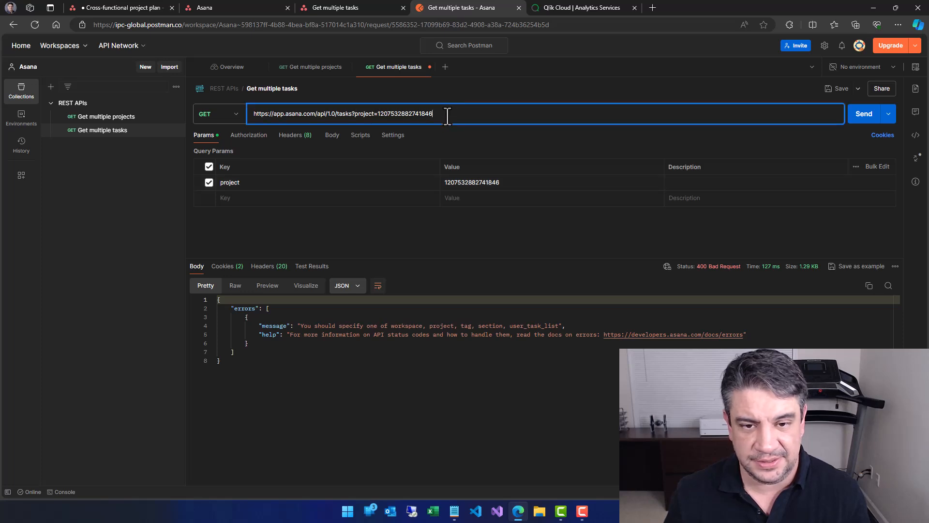
click(865, 114)
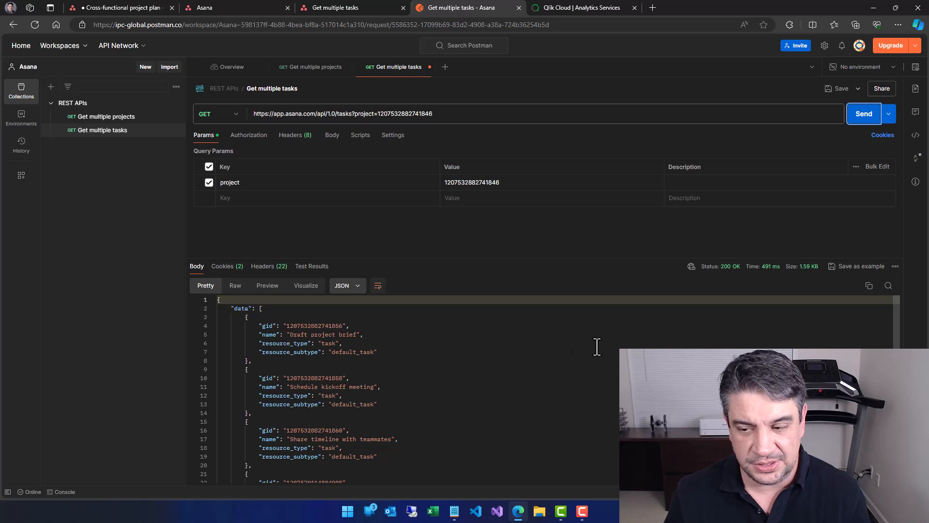
- Enlarge the response area and examine the gid and name of each task returned for the Cross-functional project plan
drag(568, 257, 562, 224)
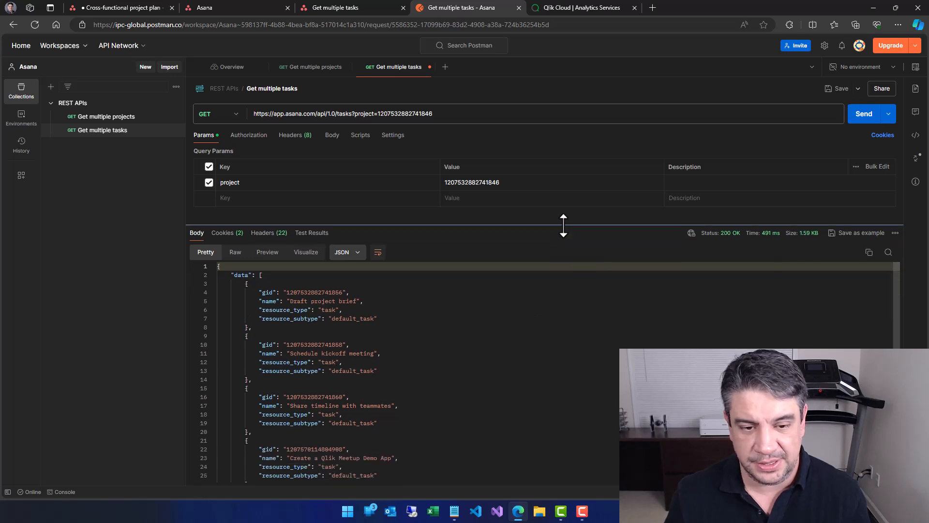
scroll(295, 305, down, 1)
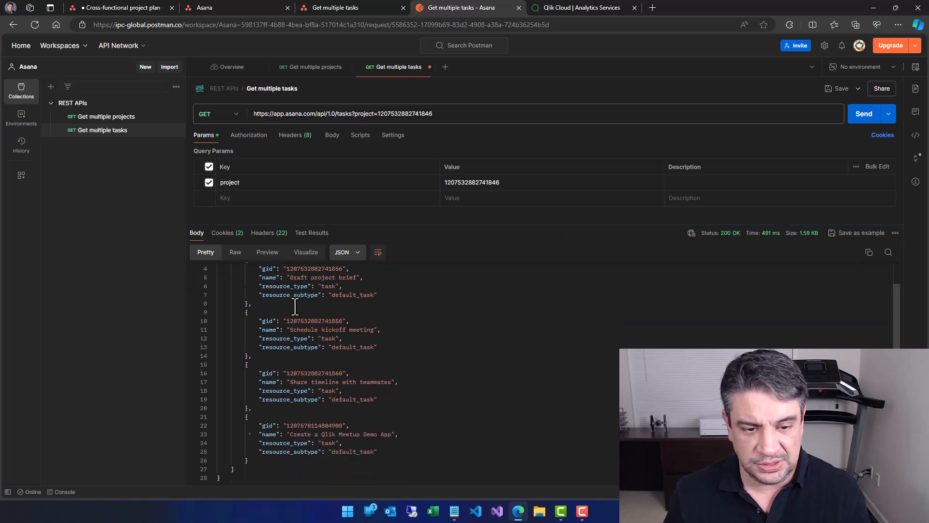
scroll(308, 415, up, 1)
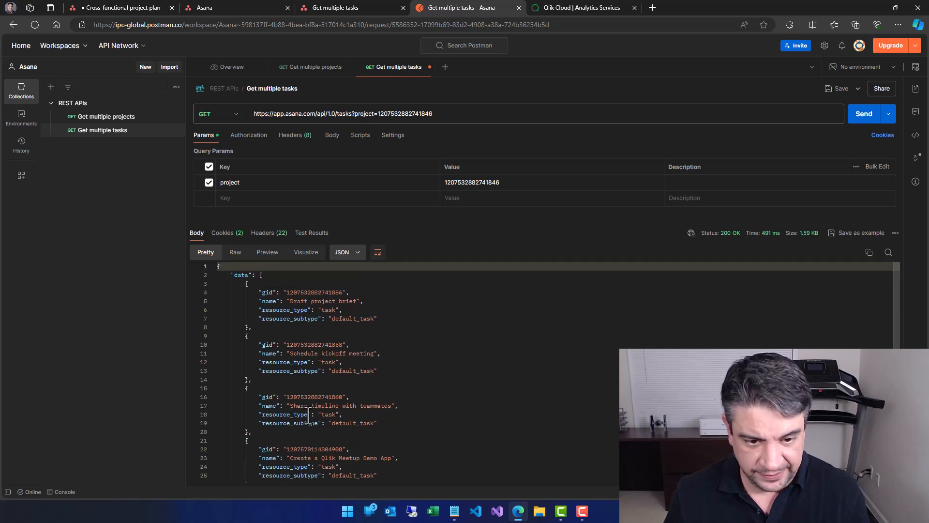
click(265, 293)
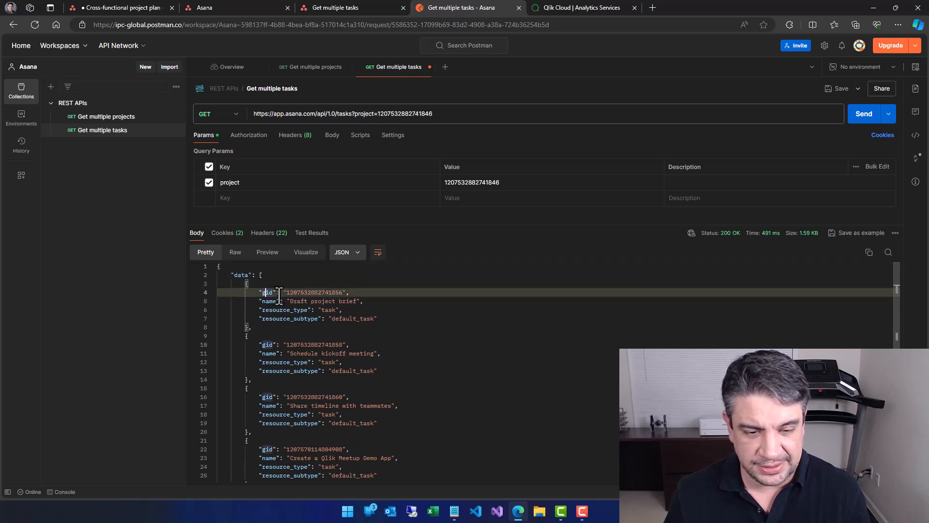
click(292, 345)
click(294, 397)
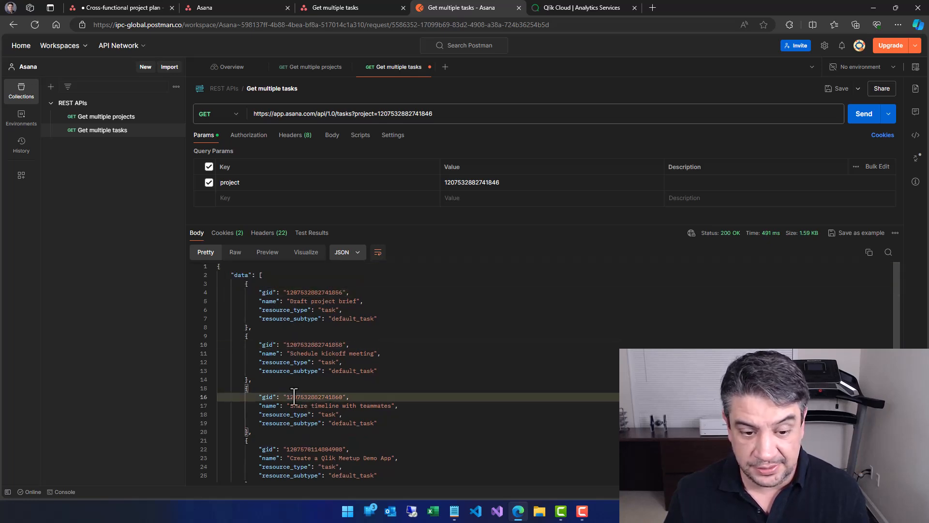
click(289, 449)
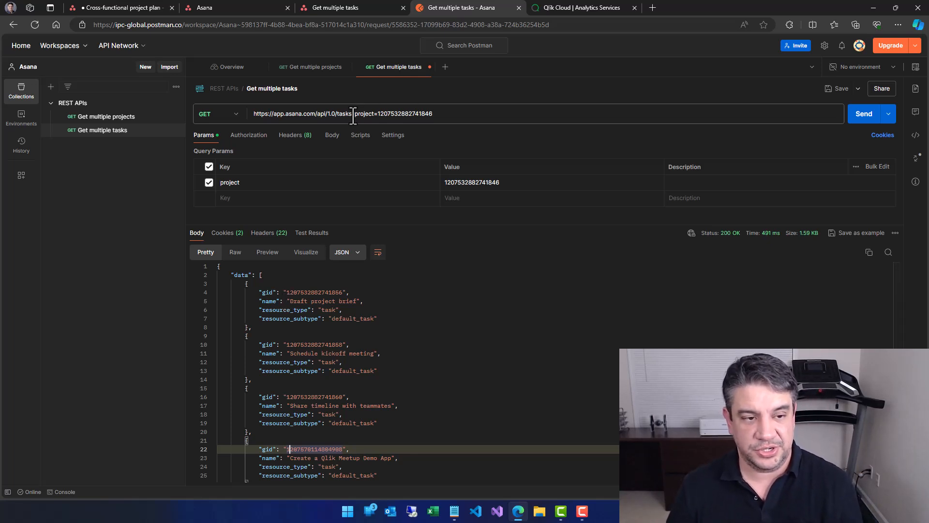
click(109, 117)
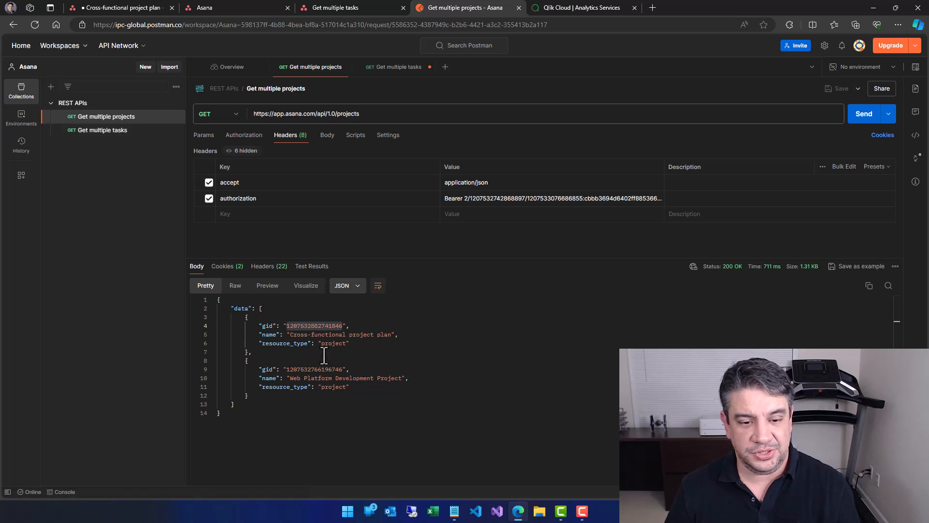
double_click(312, 369)
key(ctrl+c)
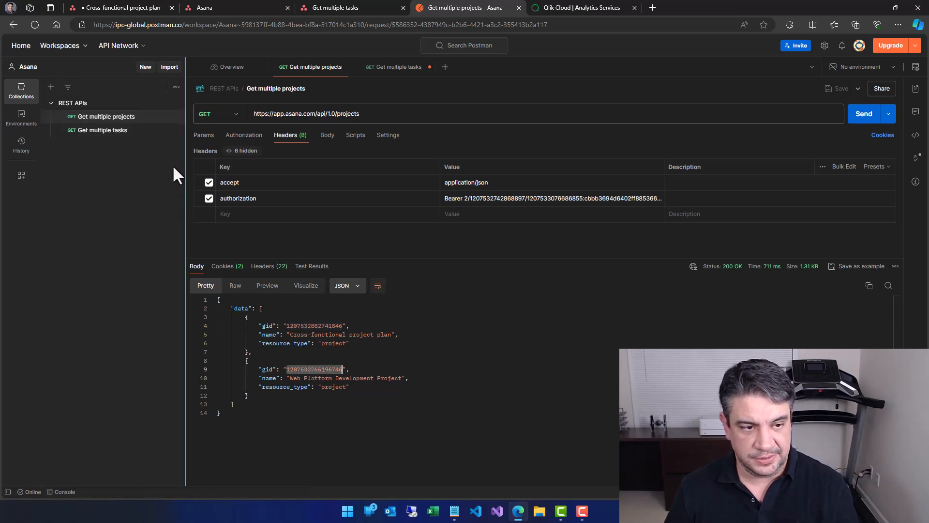
click(116, 129)
double_click(479, 183)
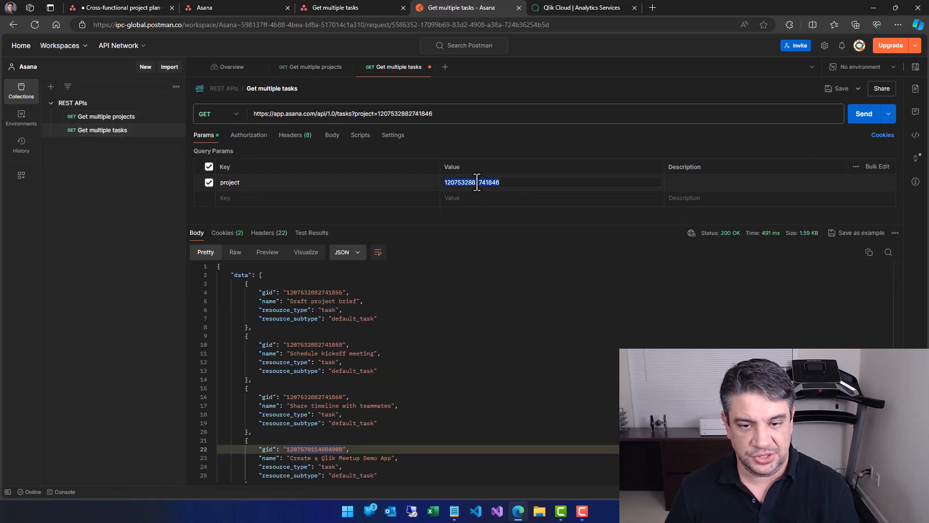
double_click(415, 115)
key(ctrl+v)
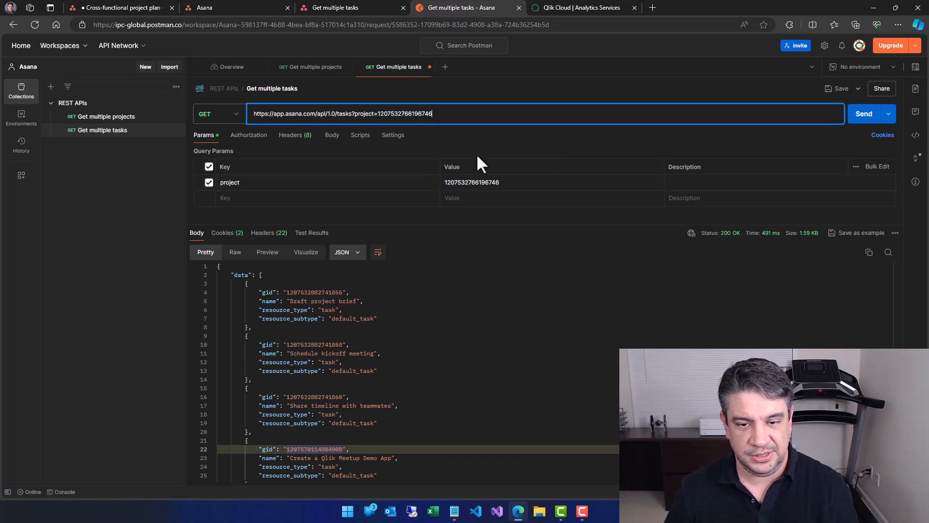
click(861, 116)
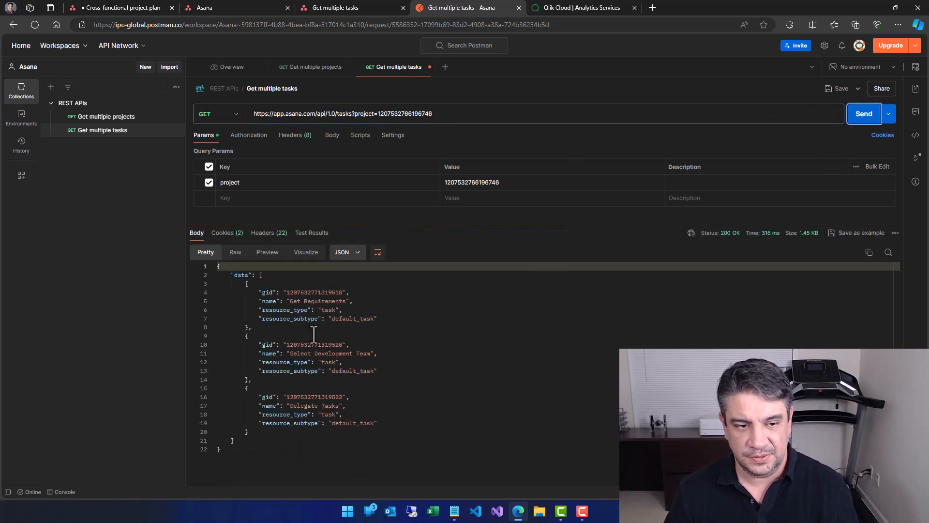
- Copy the "Get a task" cURL request with its bearer token from the Asana API reference and paste it into Postman's import dialog
click(334, 8)
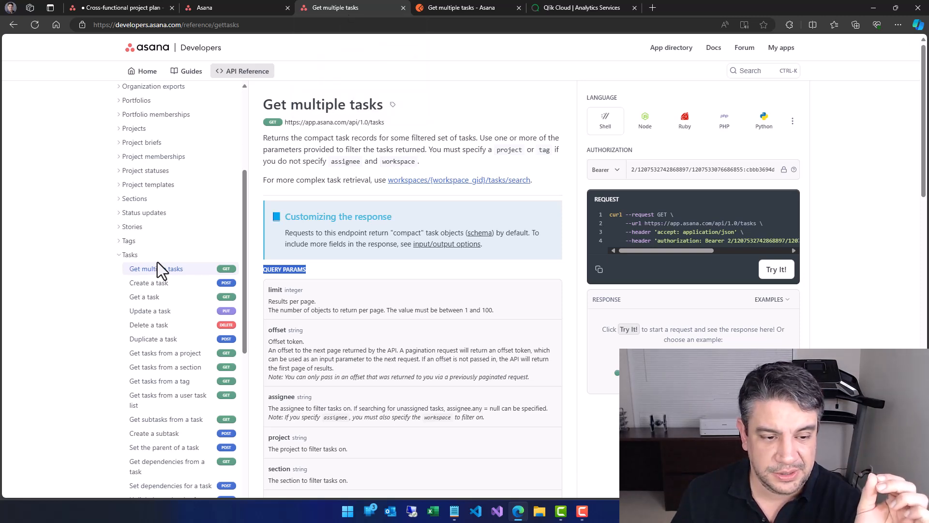
click(143, 301)
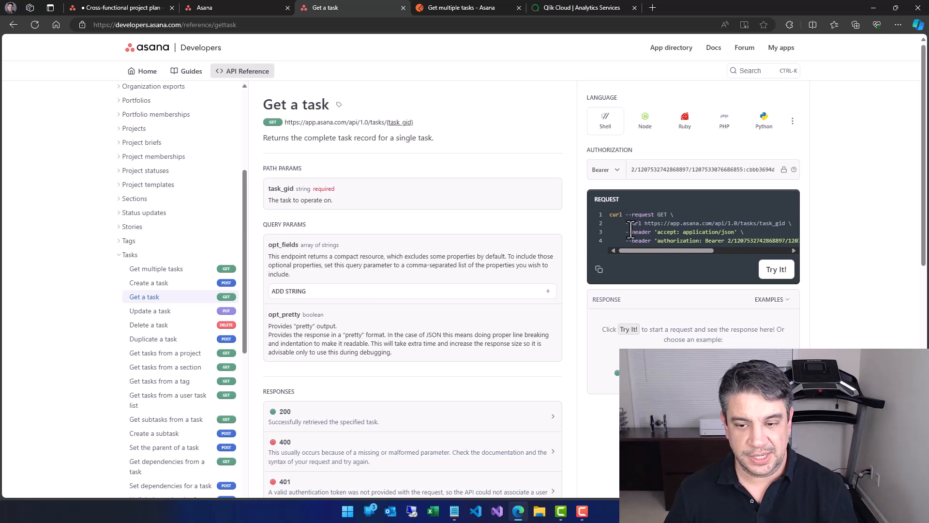
click(472, 7)
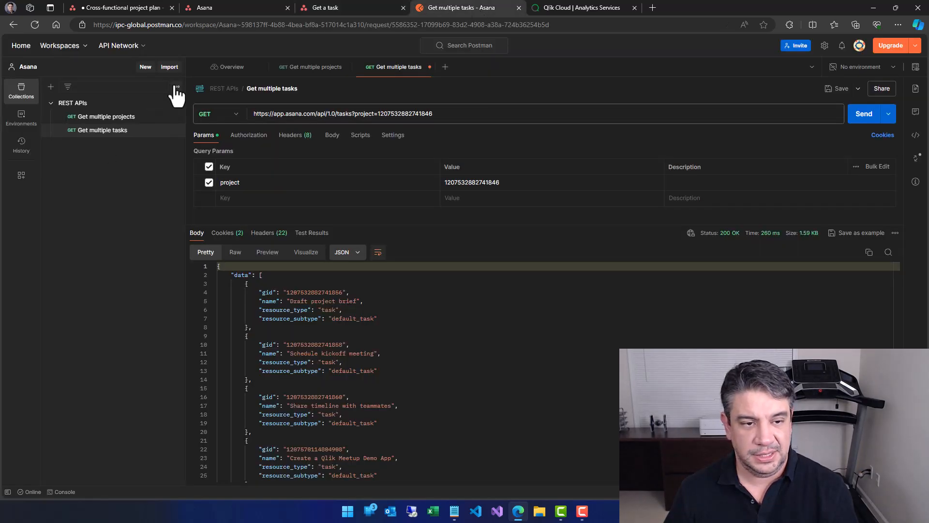
click(169, 68)
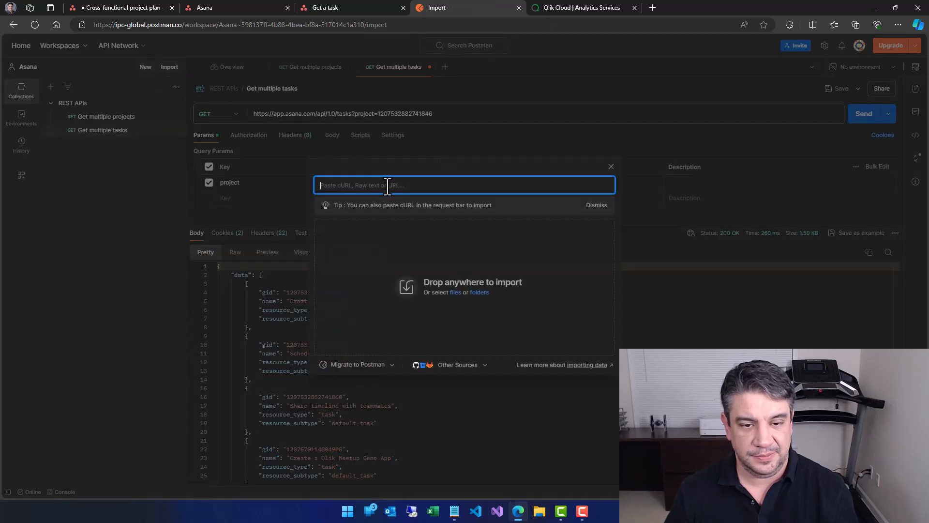
key(ctrl+v)
- Name the request "Get a task", import it into the REST APIs collection and check its headers
click(371, 313)
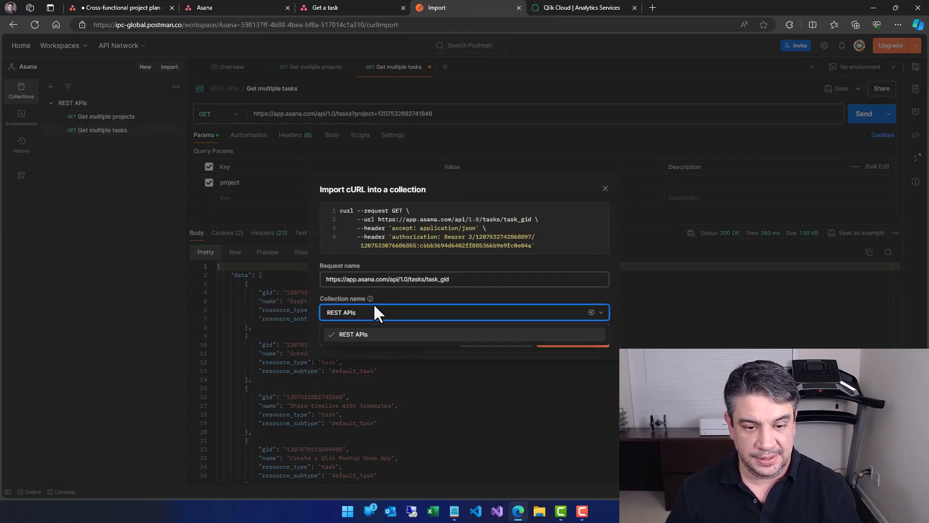
click(385, 280)
key(ctrl+a)
text(G)
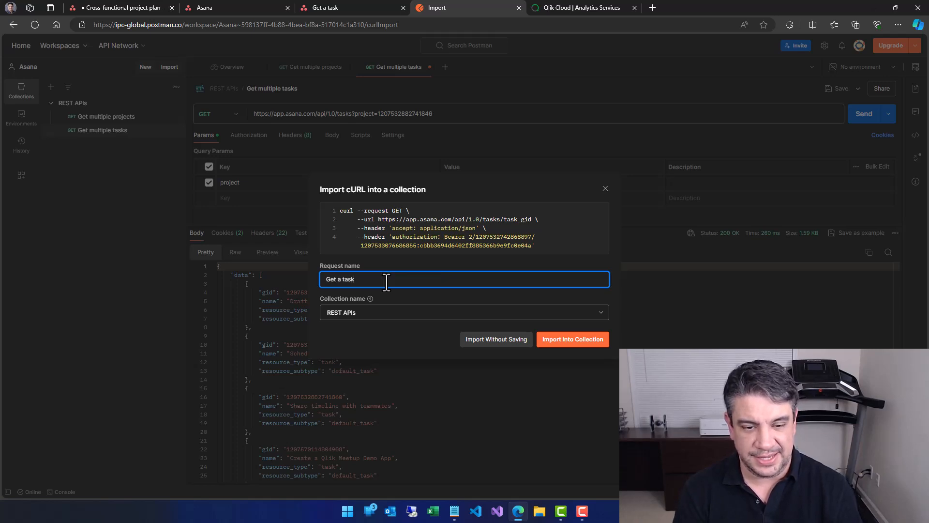
click(576, 343)
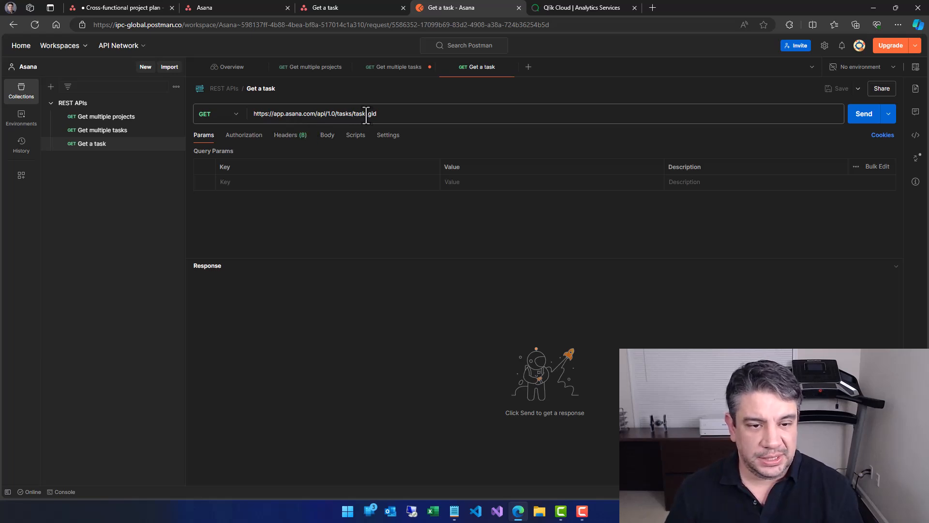
click(286, 138)
click(204, 138)
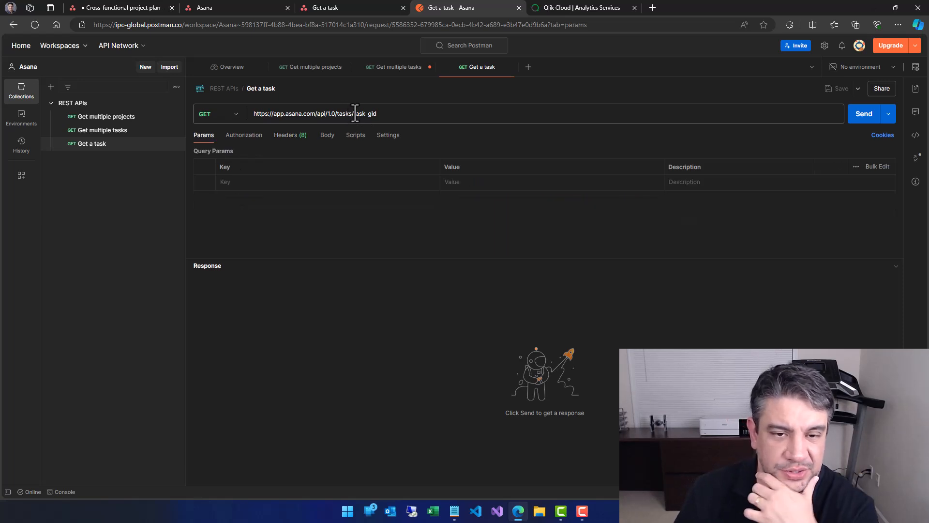
drag(353, 115, 379, 116)
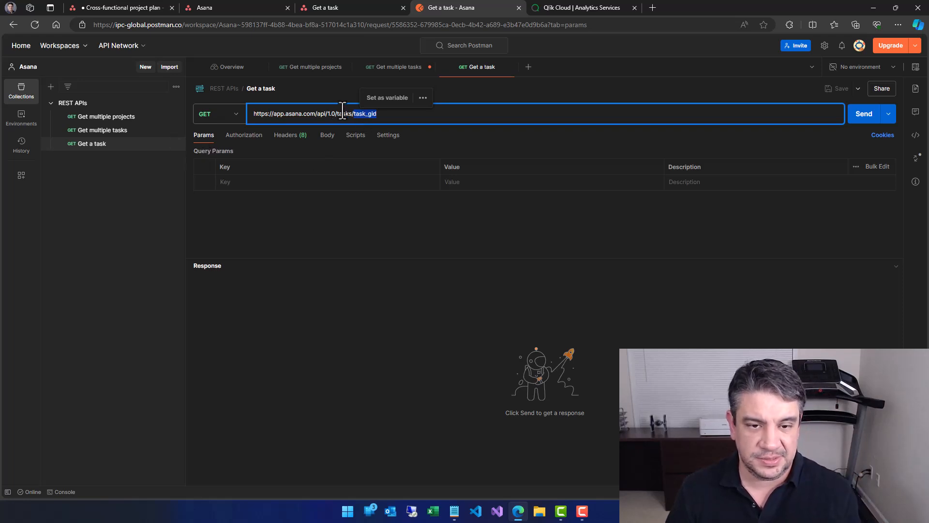
click(111, 133)
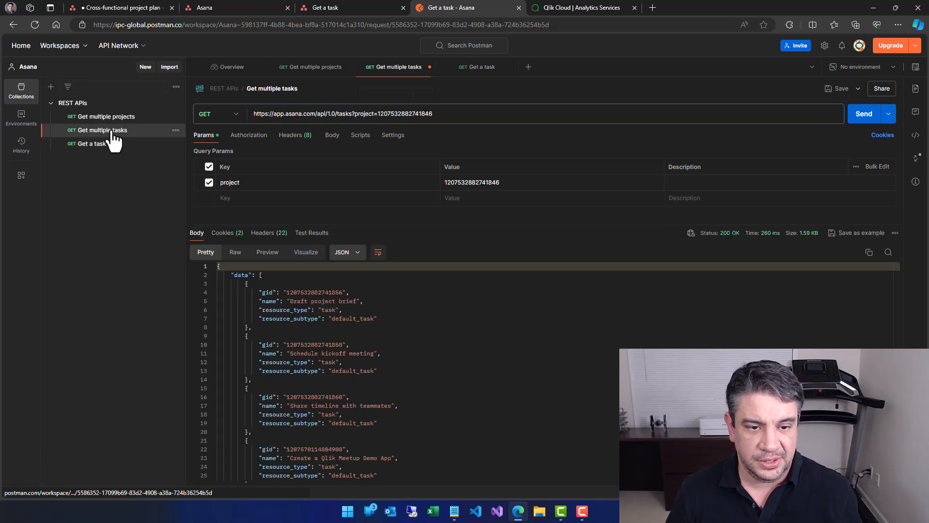
double_click(313, 293)
key(ctrl+c)
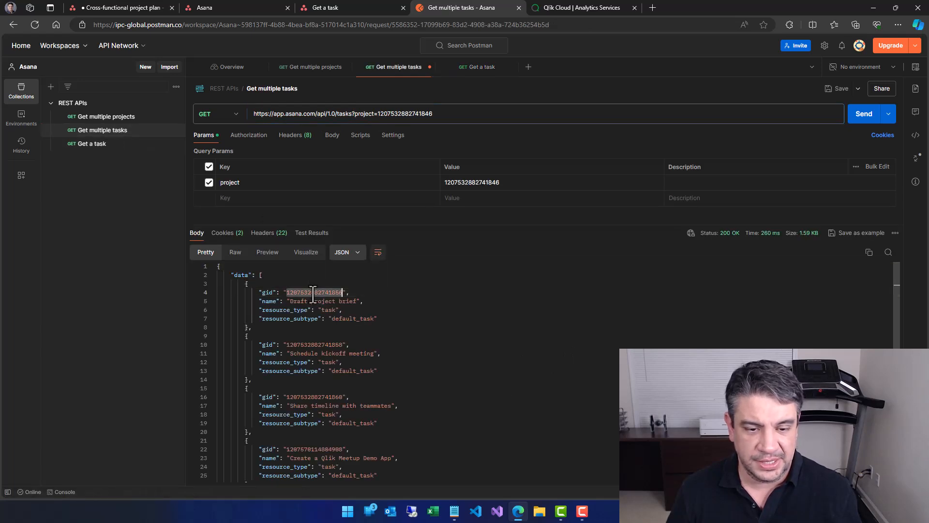
click(98, 144)
double_click(360, 113)
key(ctrl+v)
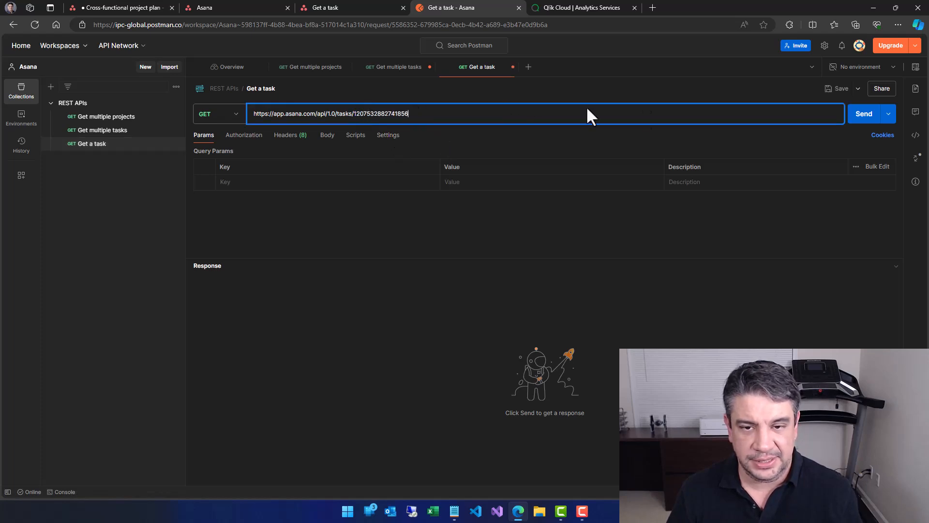
click(849, 96)
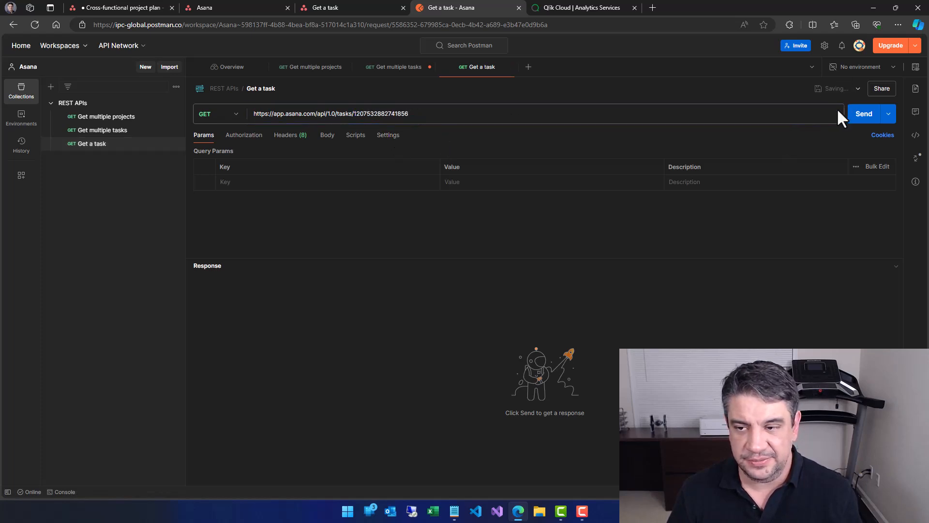
- Send the "Get a task" request and examine the assignee, completion, creation date and custom fields in the enlarged response
click(865, 122)
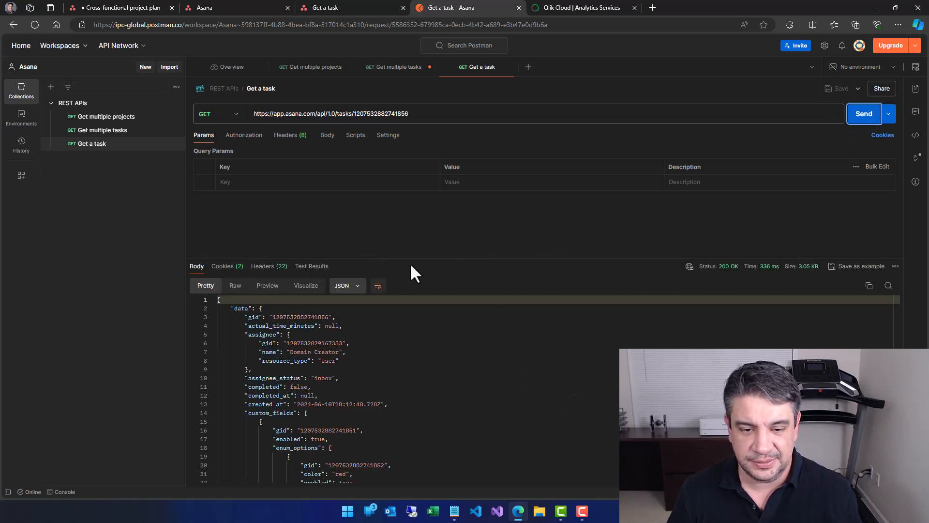
drag(419, 257, 426, 205)
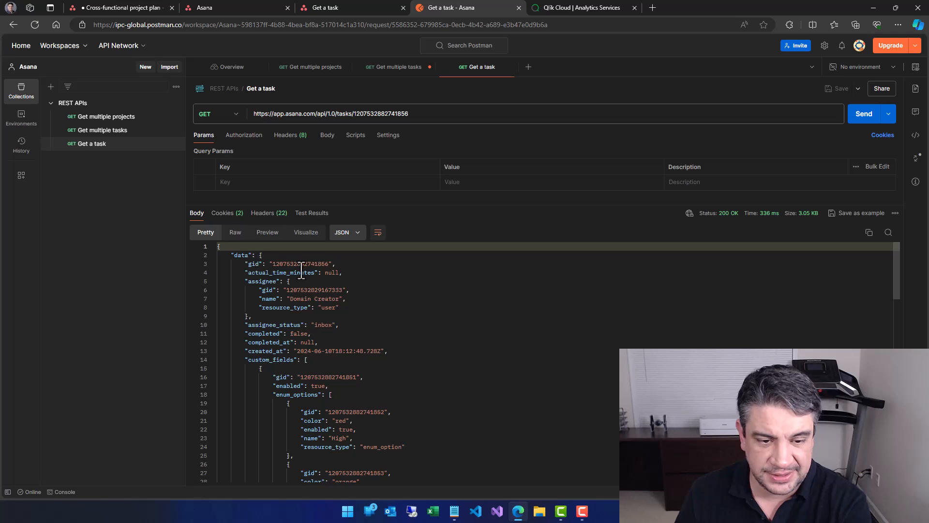
drag(260, 291, 345, 308)
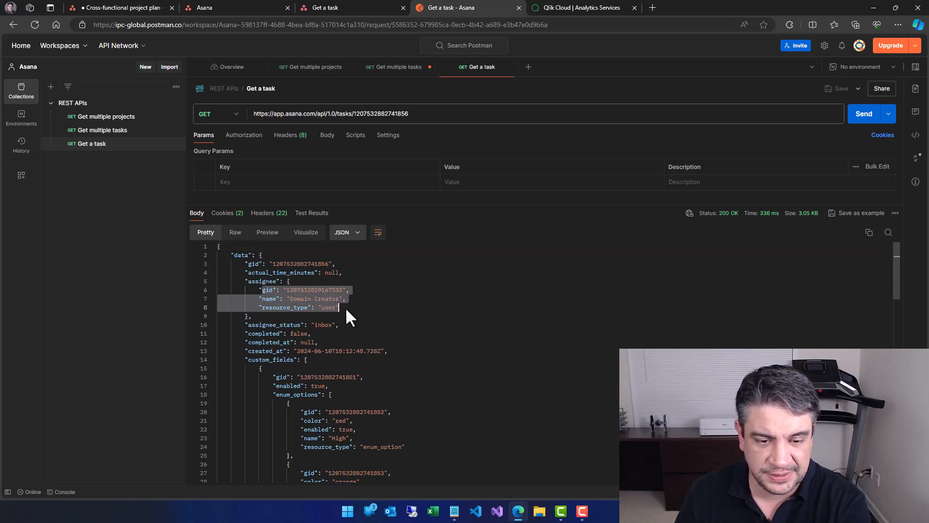
scroll(335, 339, down, 1)
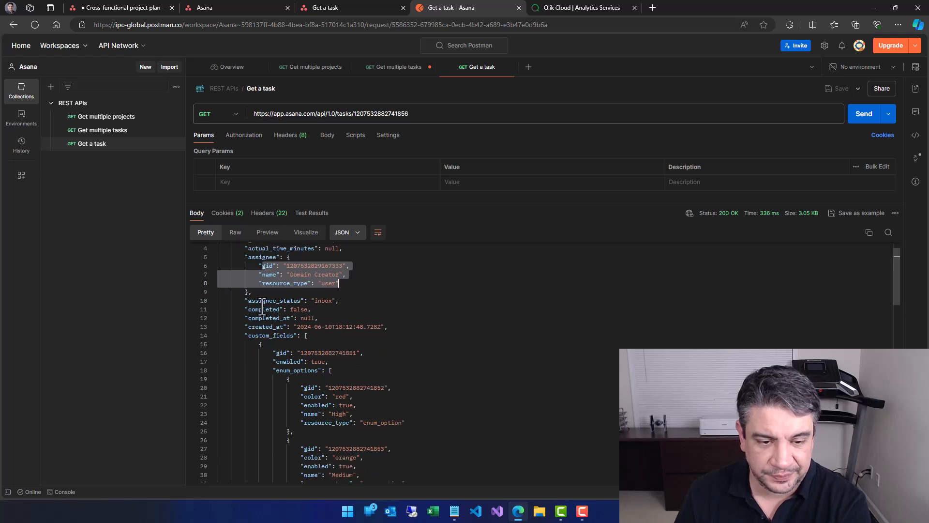
drag(246, 301, 402, 334)
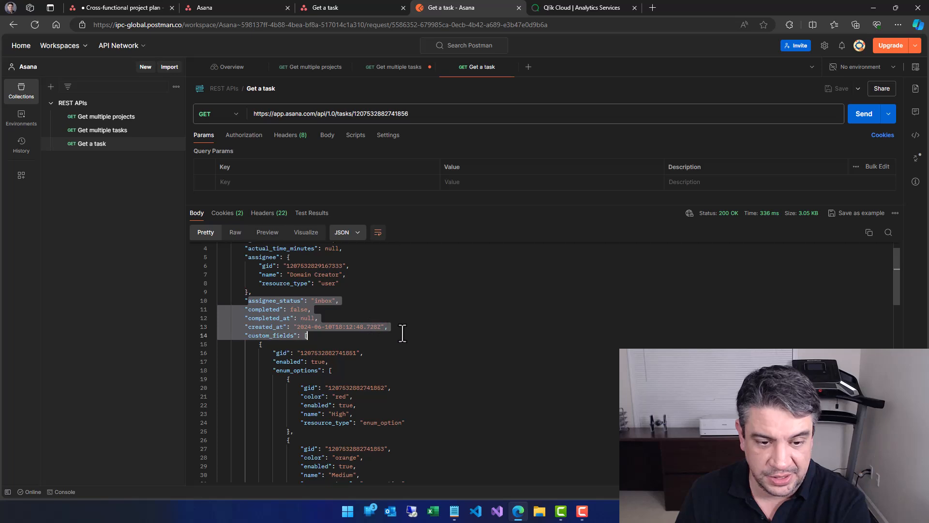
- Examine the remaining "Get a task" response, from the custom field options through due date, followers, memberships, projects and workspace
scroll(370, 347, down, 1)
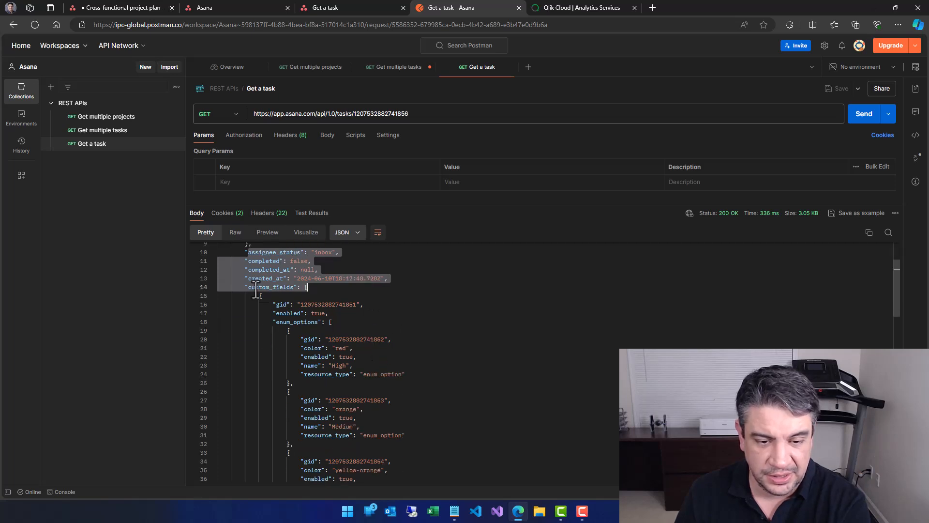
click(272, 305)
drag(272, 305, 330, 341)
scroll(339, 347, down, 6)
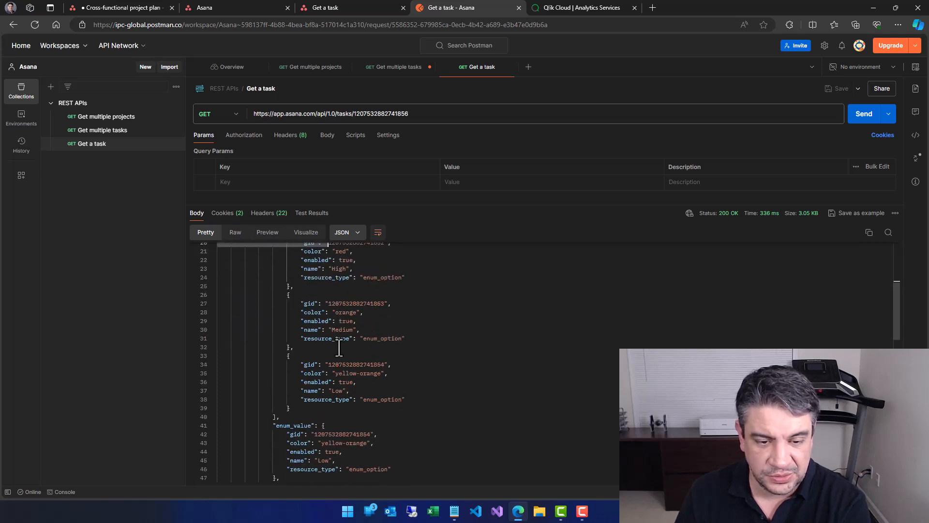
scroll(339, 348, down, 7)
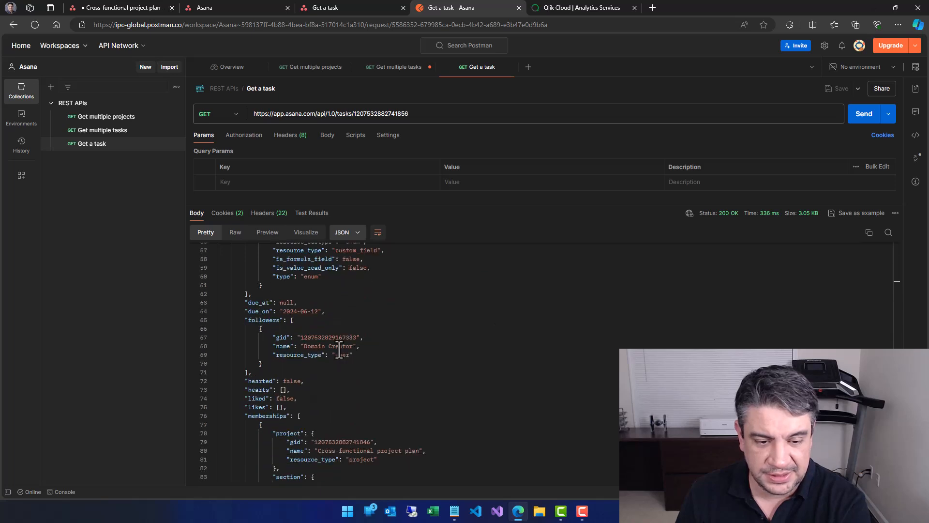
scroll(339, 349, down, 3)
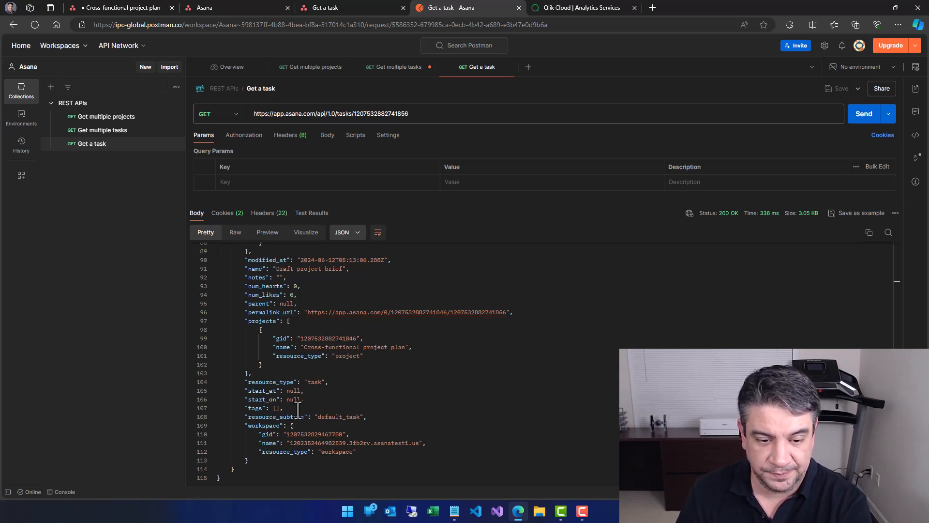
scroll(299, 410, up, 16)
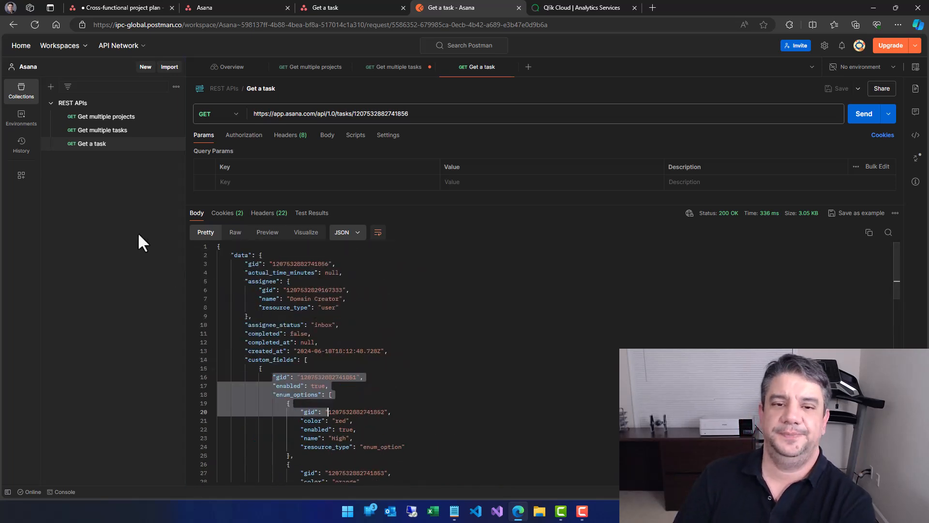
- Save the "Get multiple tasks" request and reopen the "Get multiple projects" request
click(401, 68)
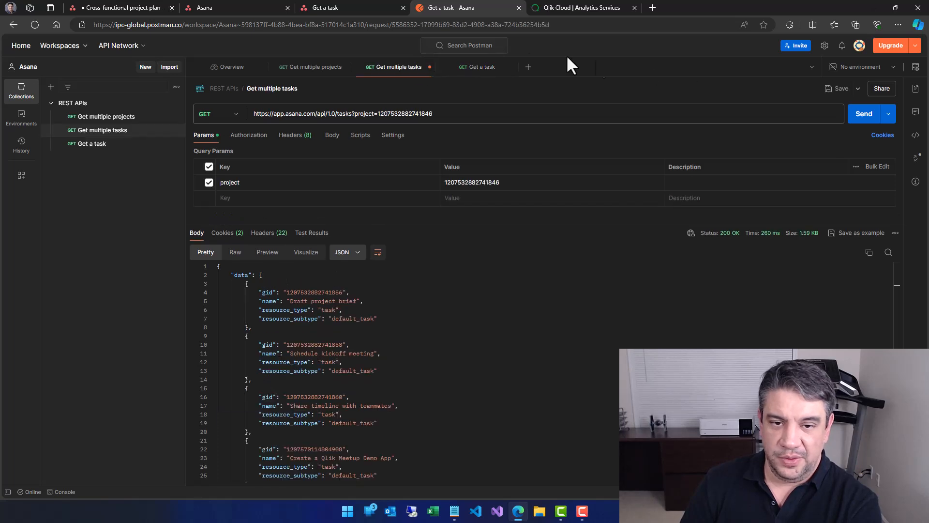
click(838, 90)
click(315, 68)
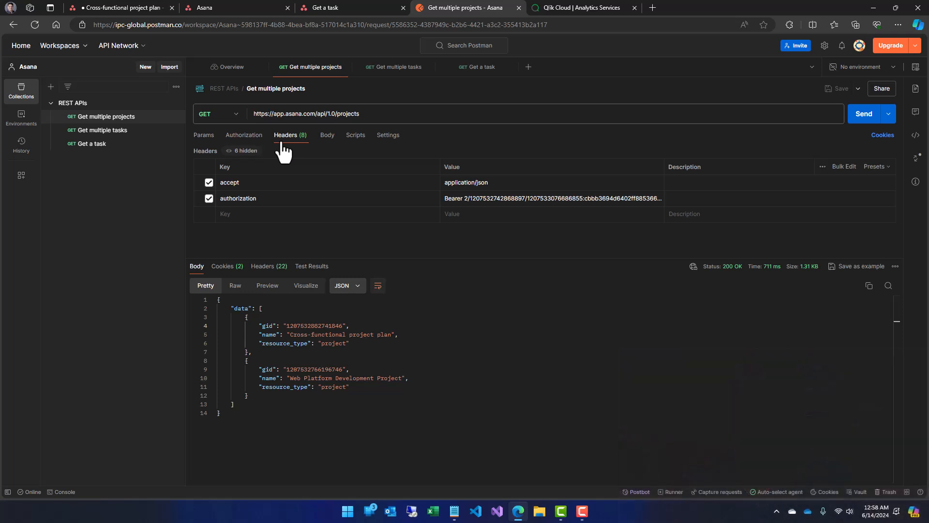
- Switch to Qlik Cloud and filter the catalog to the Qlik Meetup space and the Apps type
click(583, 5)
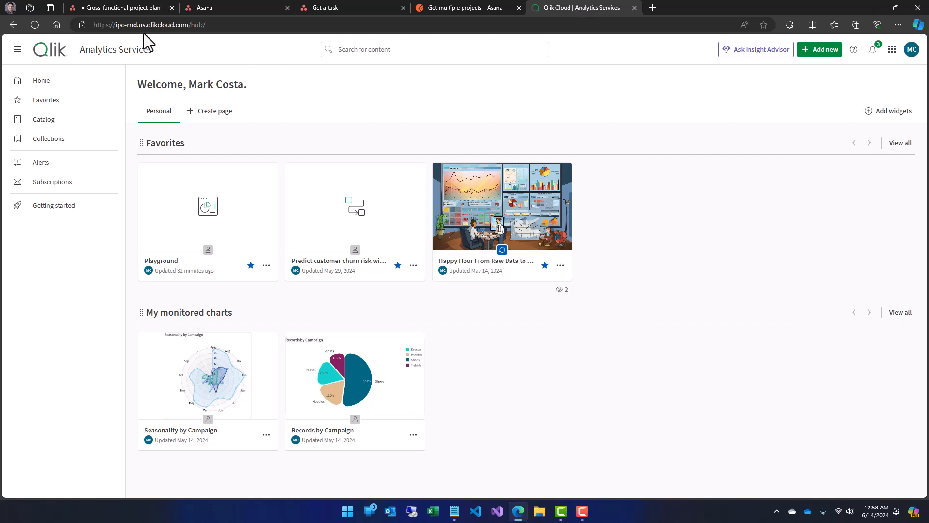
click(45, 121)
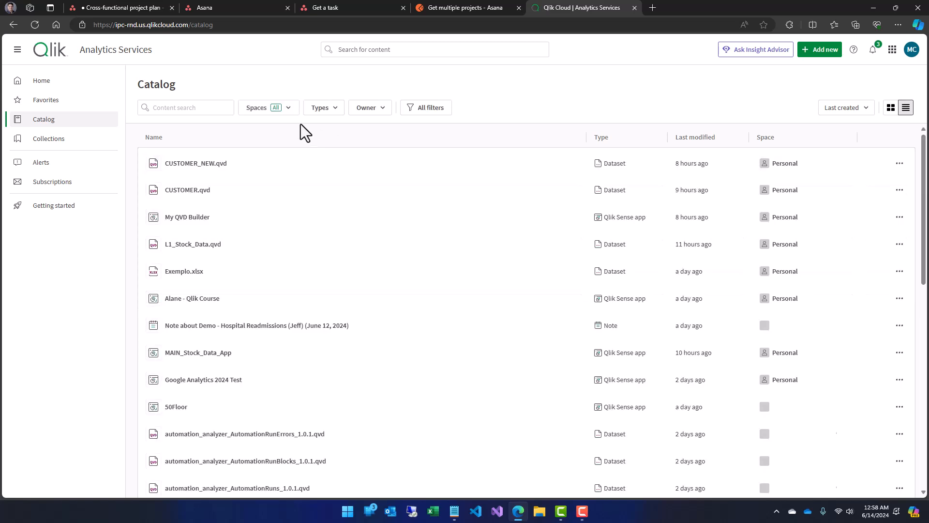
click(289, 108)
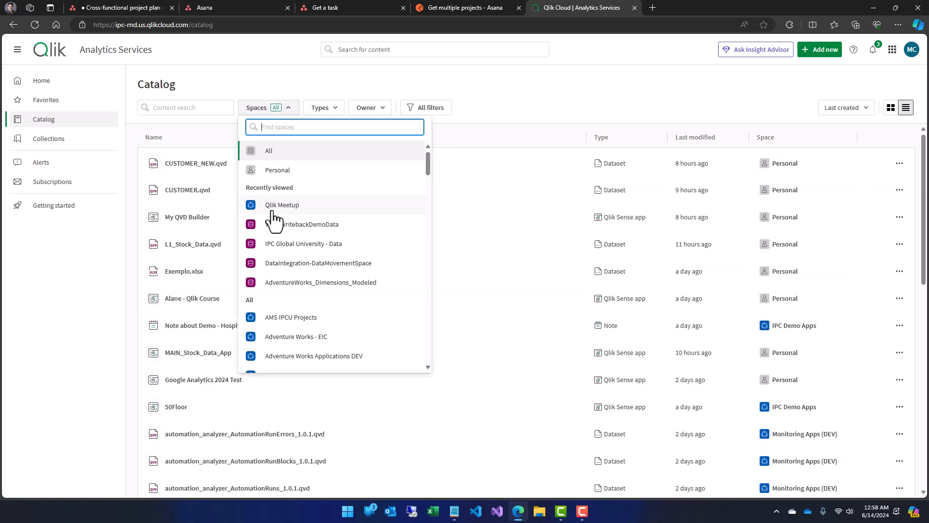
click(291, 207)
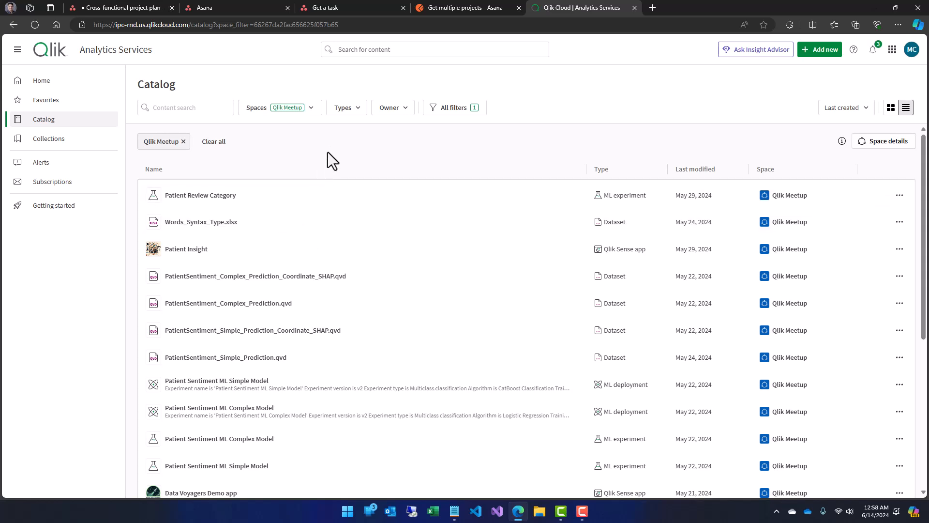
click(361, 112)
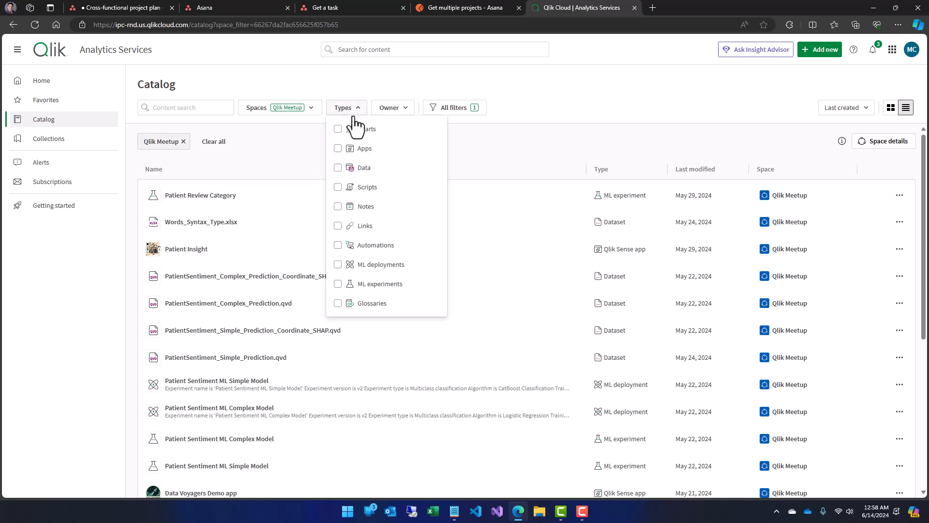
click(357, 152)
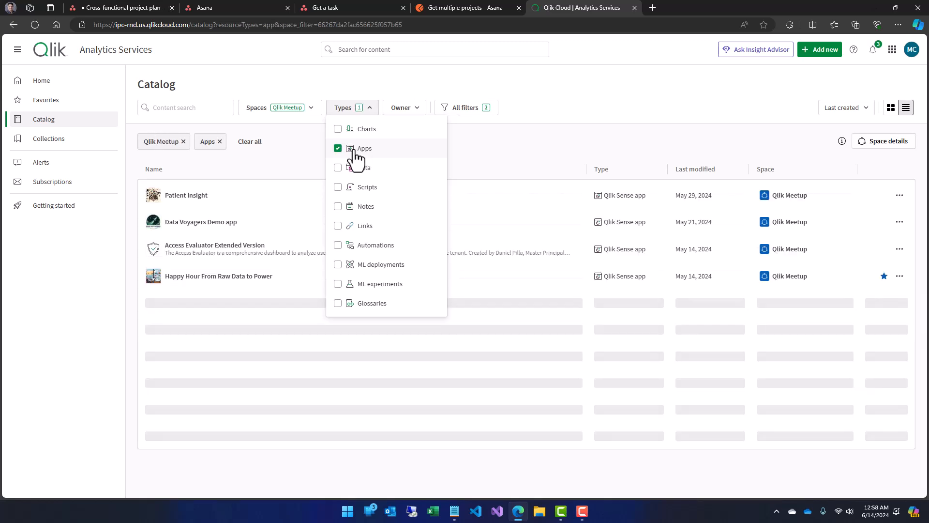
click(289, 151)
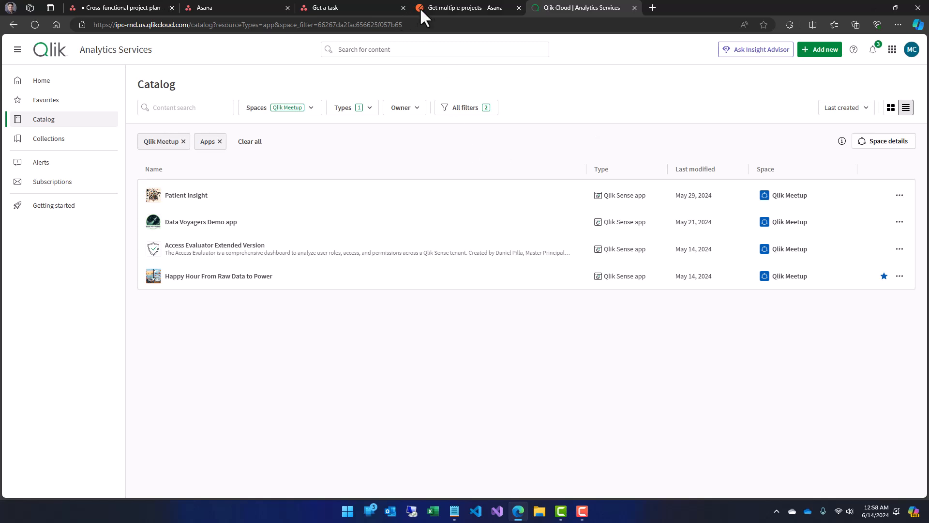
- Look over the "Get multiple projects" request in Postman and the kinds of content that can be added in Qlik Cloud
click(456, 8)
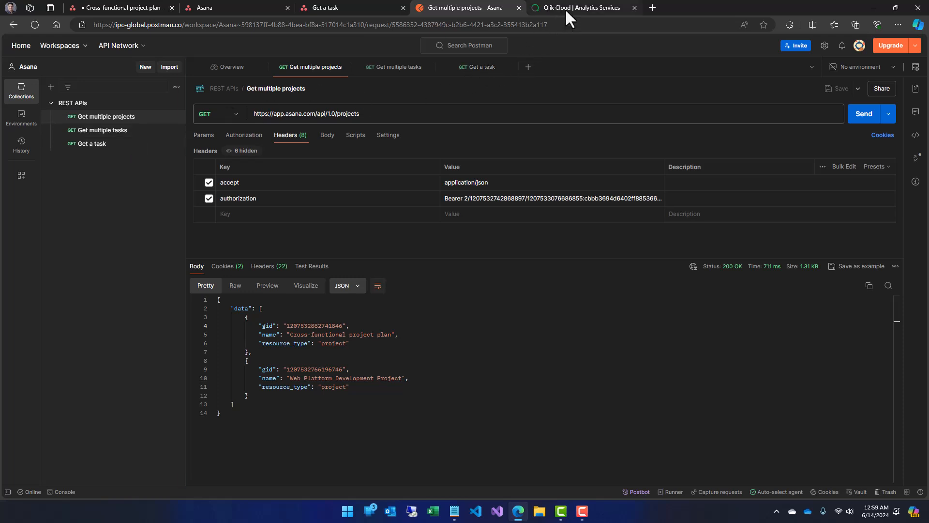
mouse_move(566, 11)
click(565, 12)
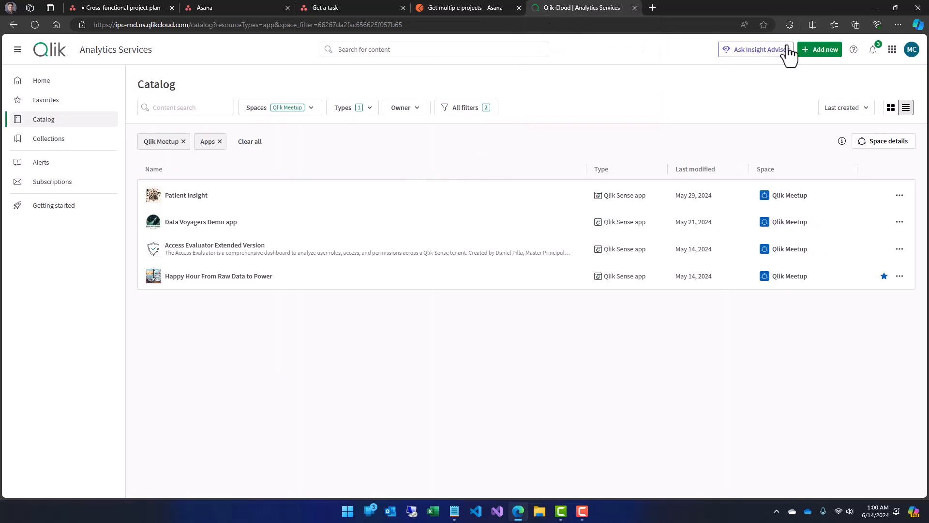
click(819, 53)
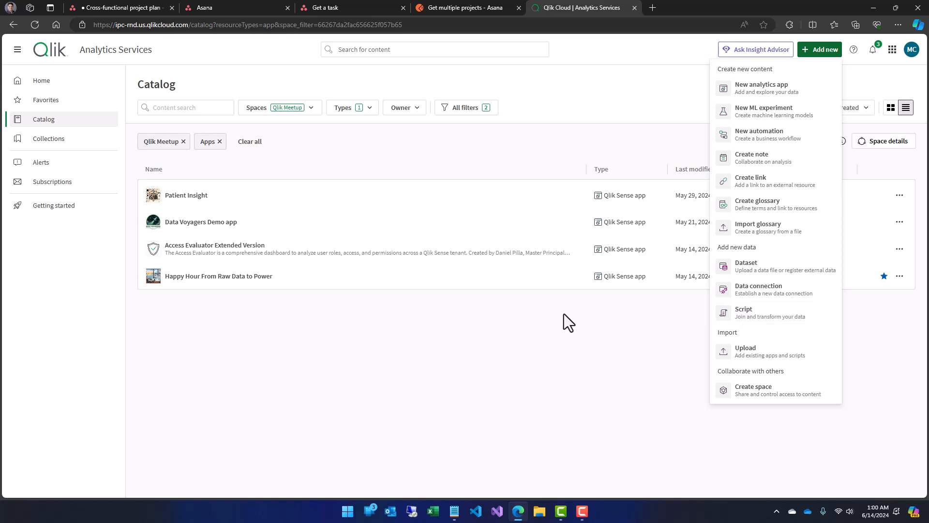
click(471, 335)
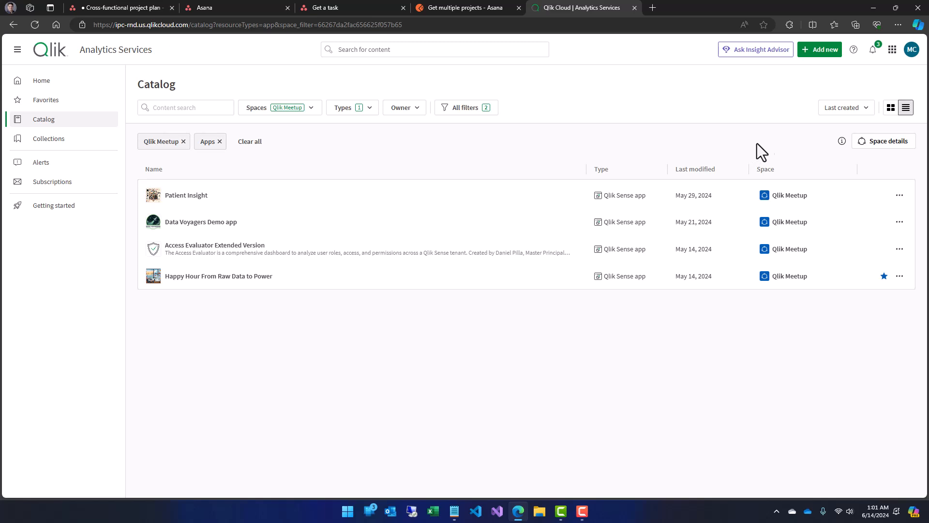
- Open the Qlik Meetup space's connections and start creating a new data connection in that space
click(882, 155)
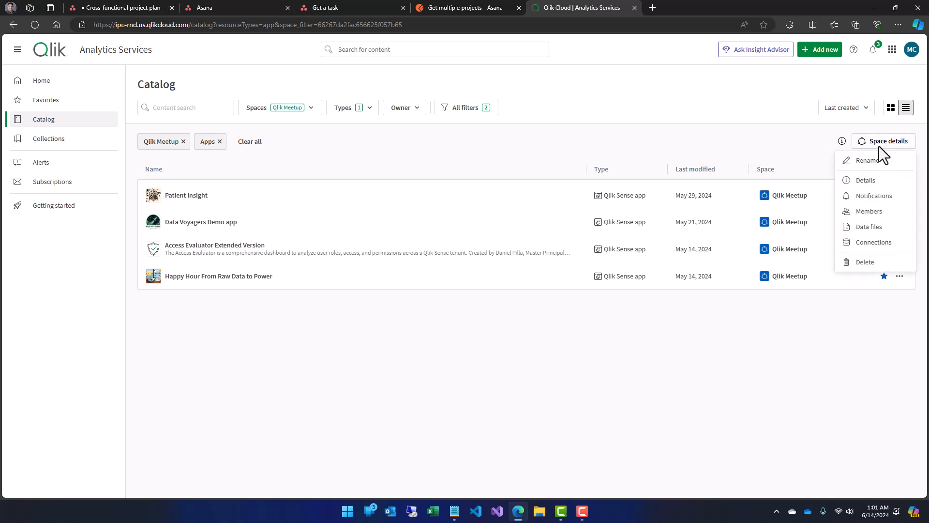
click(862, 244)
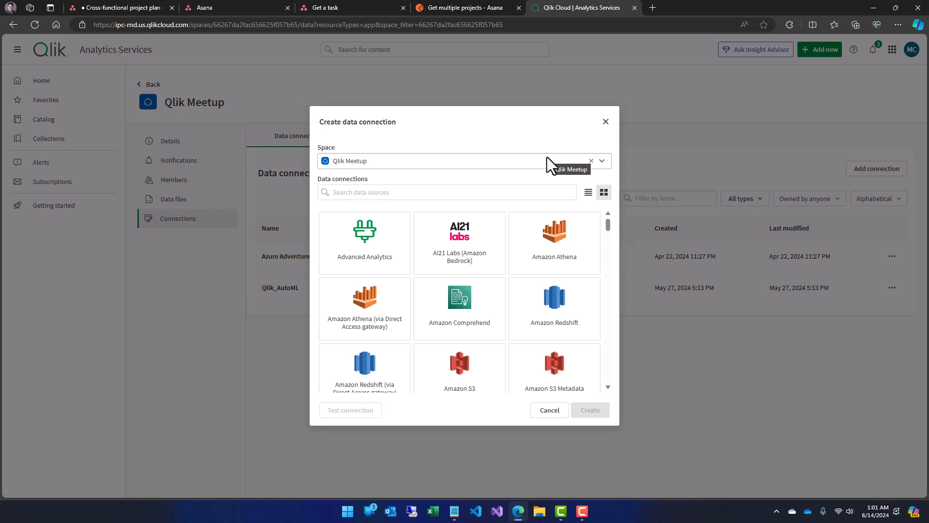
- Search the available data sources for an Asana connector with "Asa", comparing with searches for "Sal" and "Jira"
click(389, 192)
text(Asa)
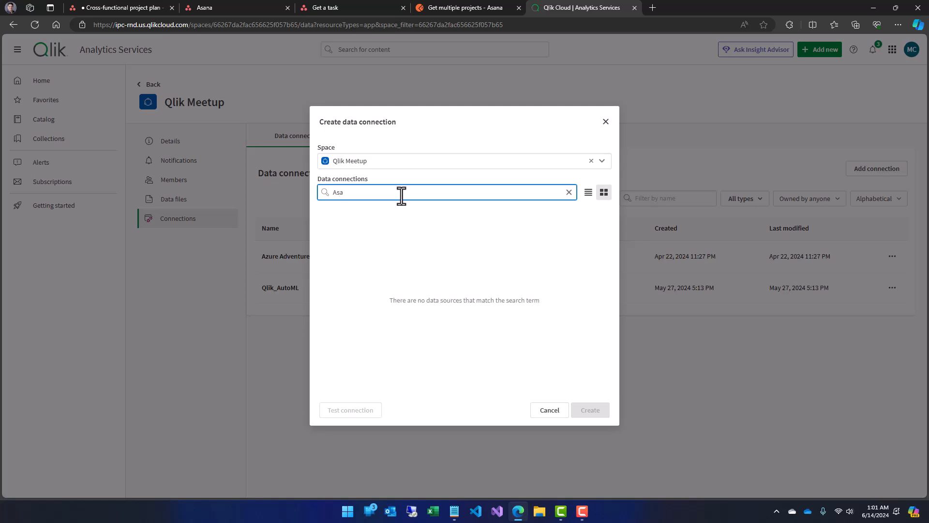
key(ctrl+a)
text(Sal)
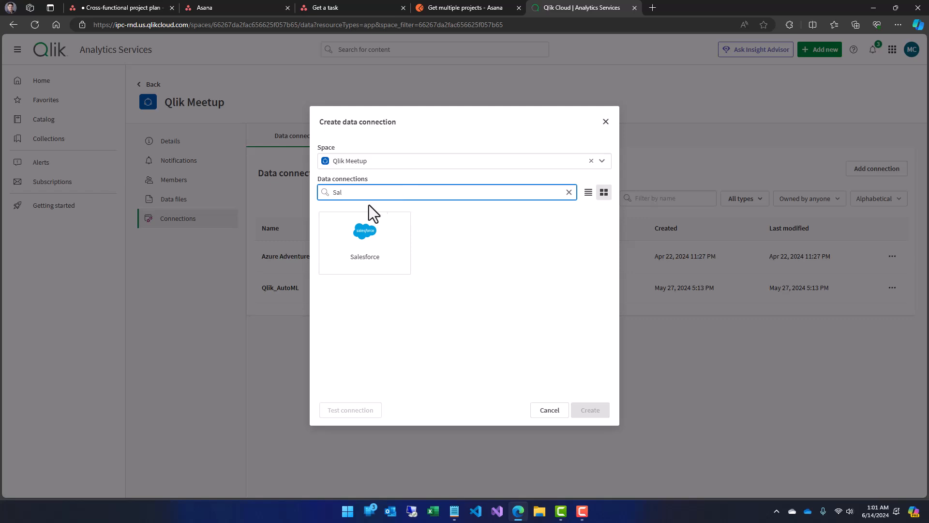
key(ctrl+a)
text(Jira)
key(ctrl+a)
text(asa)
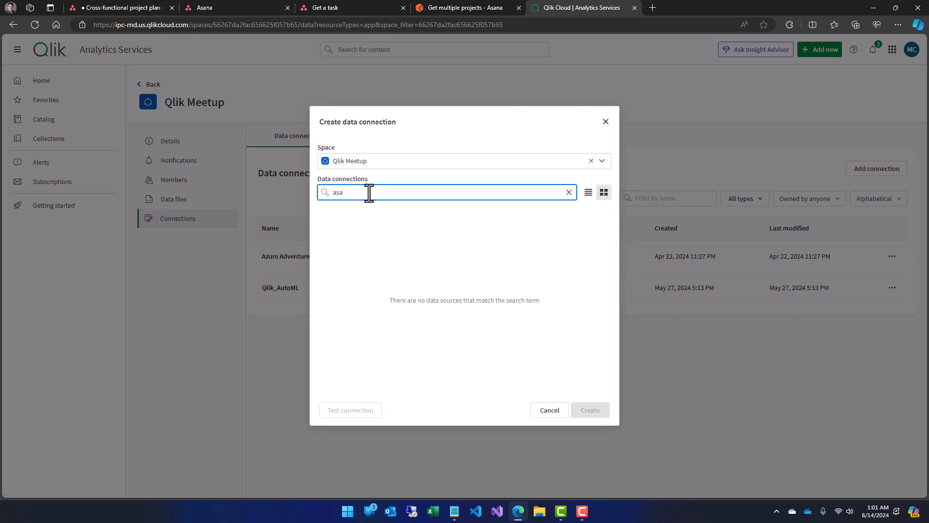
- Search the data sources for "REST" and choose the REST connector for the new connection
key(ctrl+a)
key(BackSpace)
text(REST)
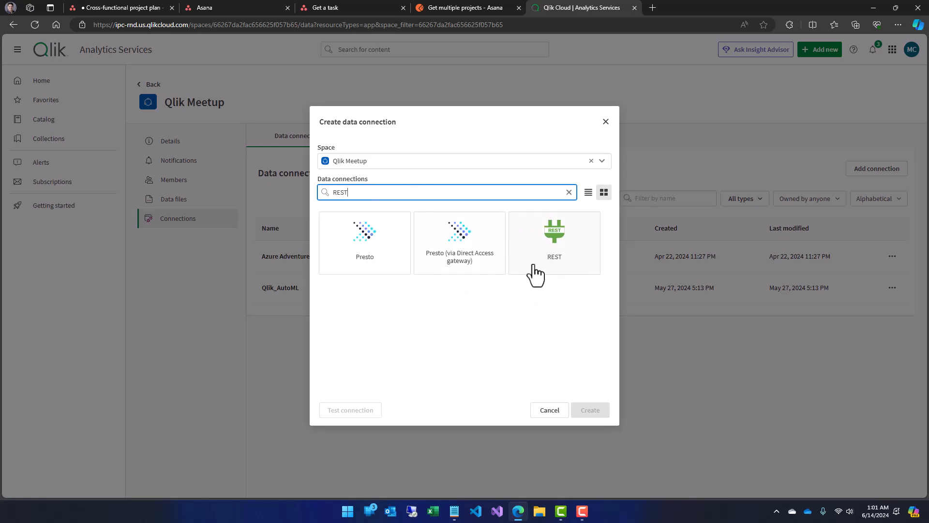
click(557, 240)
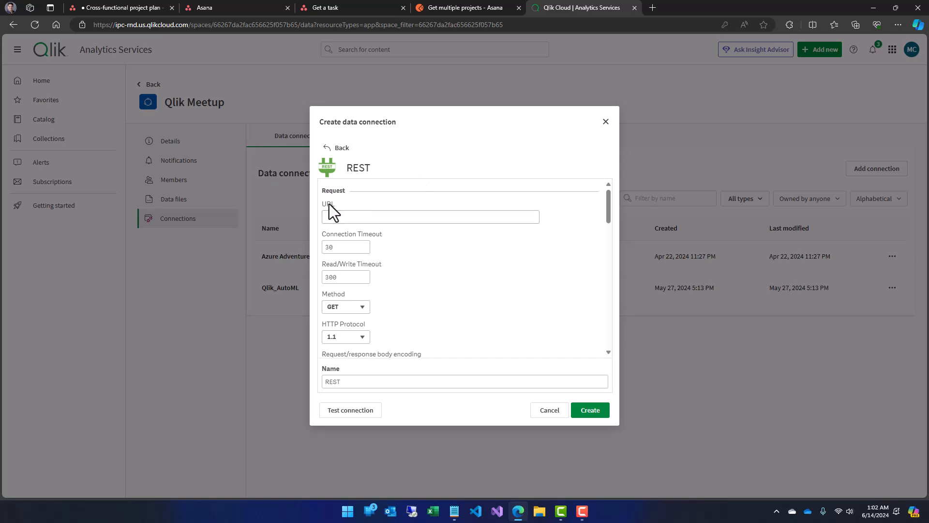
- Compare the REST connection form with the "Get a task" page in Asana's API reference and the "Get multiple projects" request in Postman
mouse_move(606, 200)
mouse_down()
mouse_move(611, 231)
mouse_move(609, 188)
mouse_up()
click(351, 17)
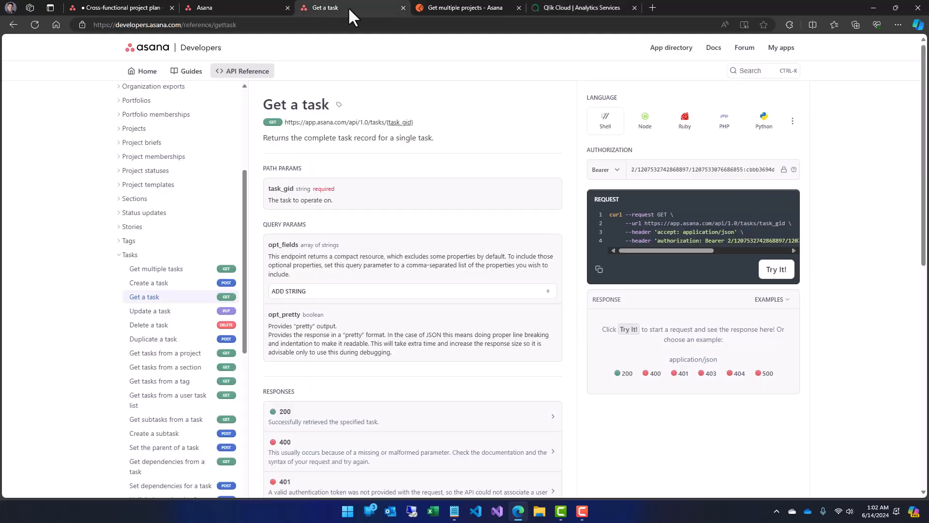
click(444, 11)
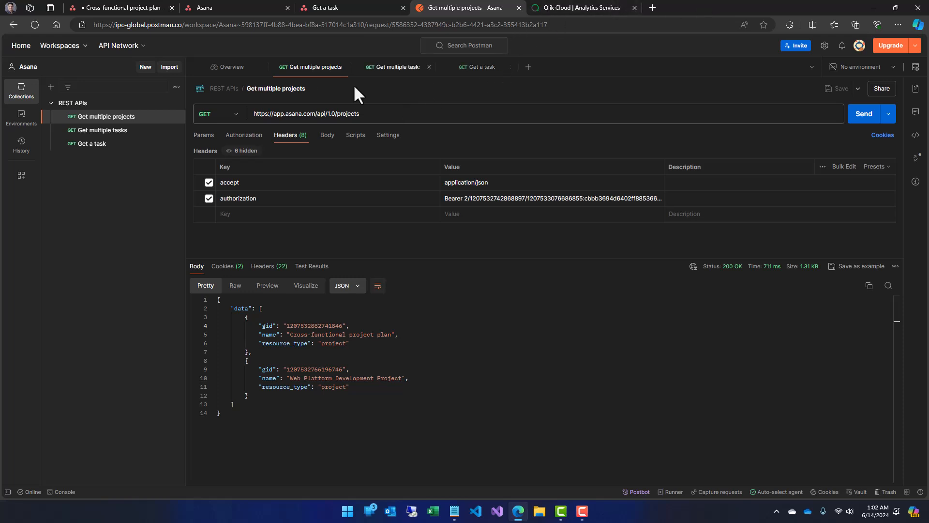
click(581, 8)
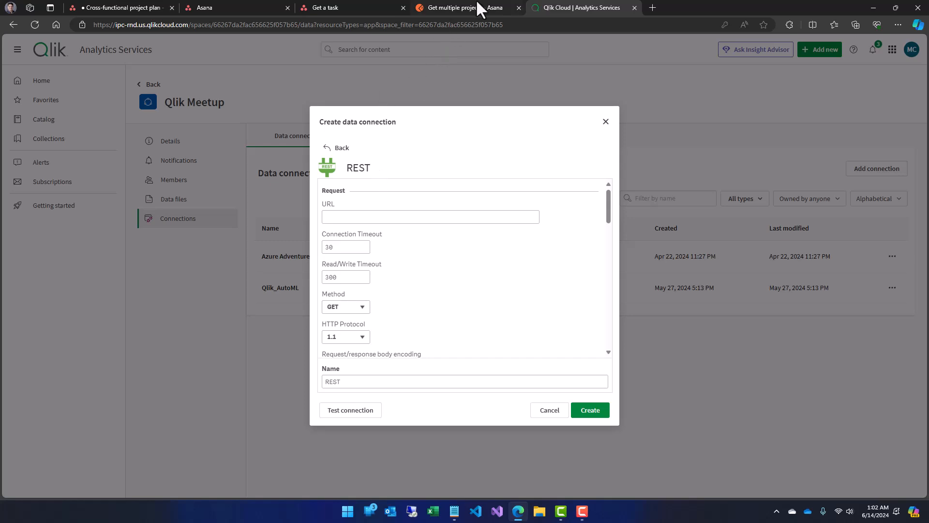
click(464, 7)
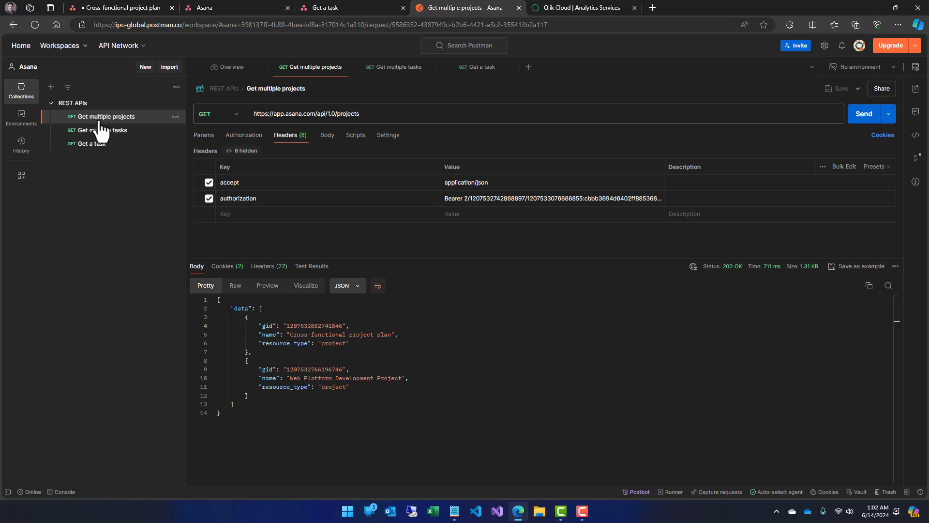
click(402, 115)
key(ctrl+a)
key(ctrl+c)
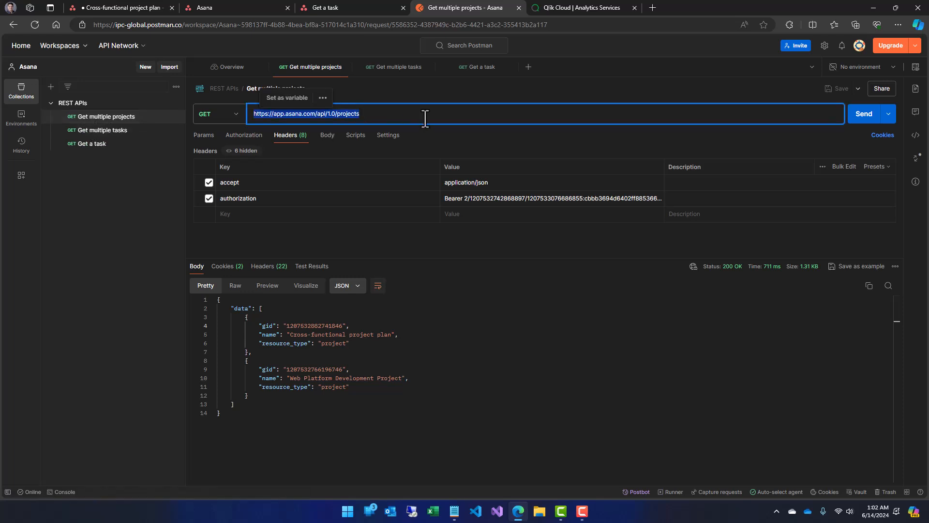
click(601, 4)
click(342, 217)
key(ctrl+v)
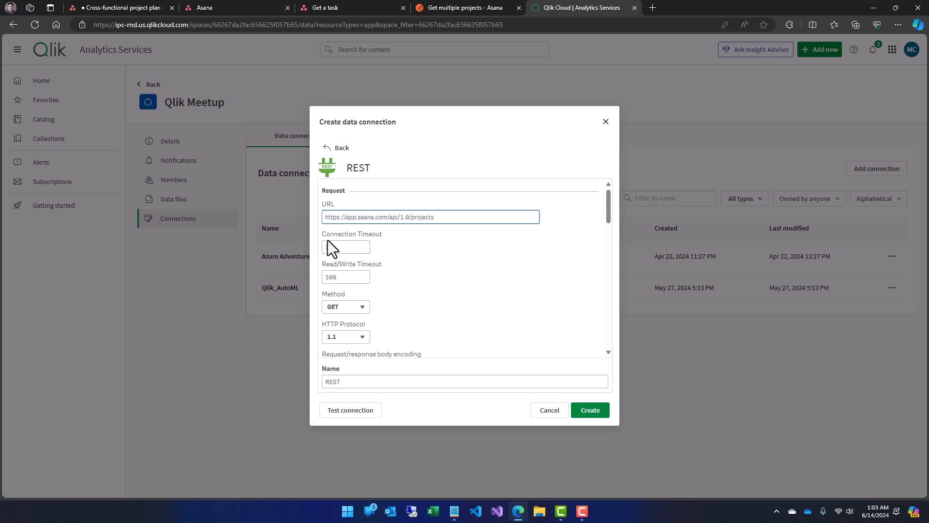
- Review the REST connection's request methods, authentication schema, query parameters and query headers
click(360, 307)
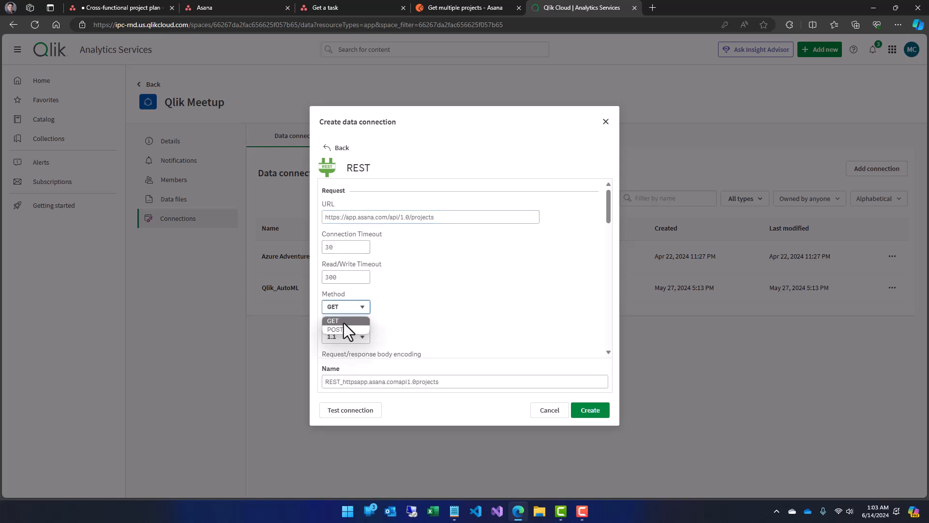
click(387, 302)
drag(608, 200, 603, 252)
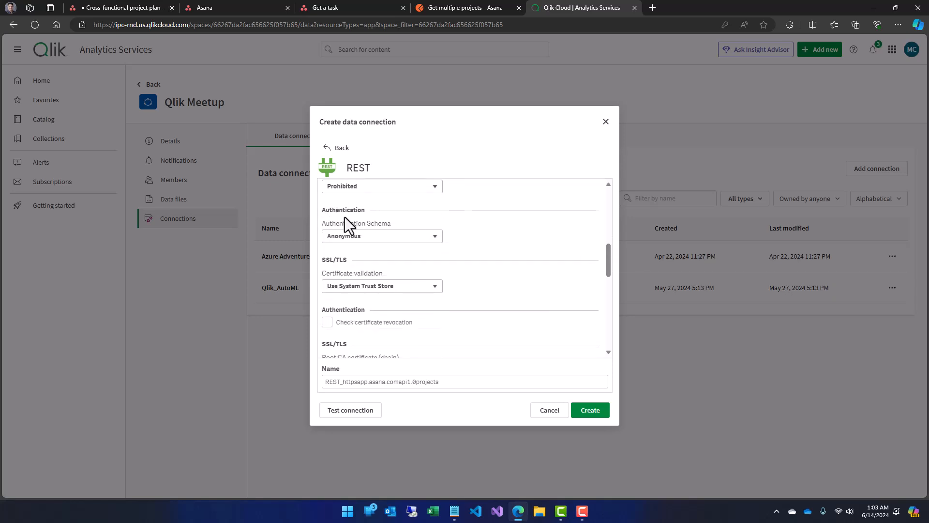
click(406, 239)
click(437, 238)
drag(606, 262, 603, 318)
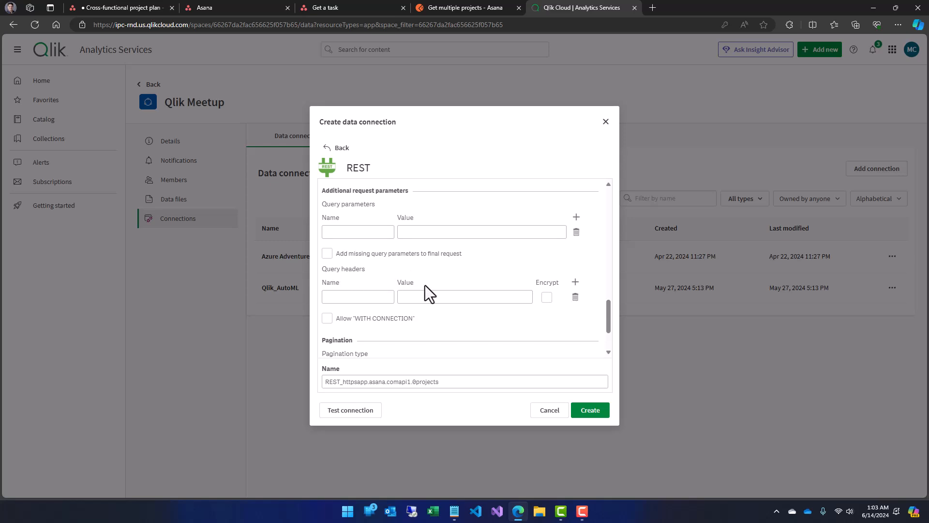
scroll(426, 290, down, 1)
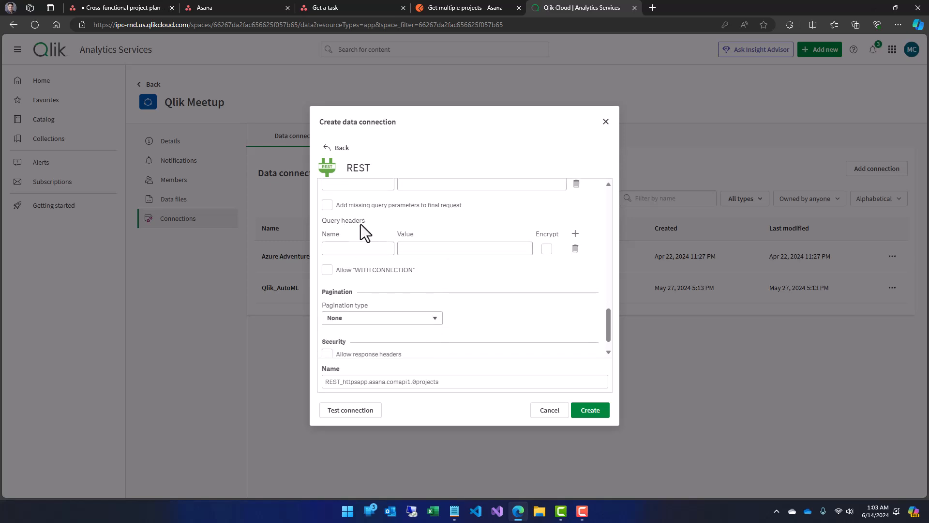
- Copy the header key "accept" from the "Get multiple projects" request in Postman into the Qlik REST connection's first query header name
click(456, 7)
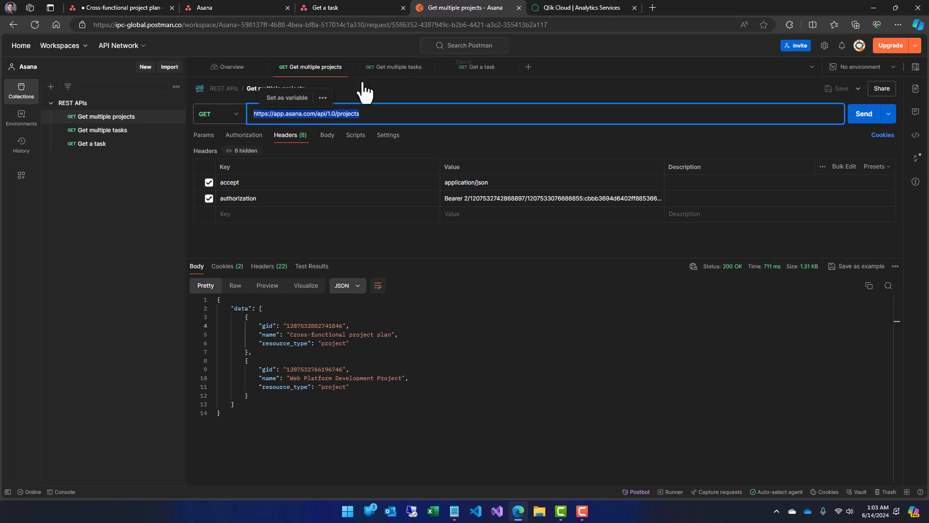
click(290, 139)
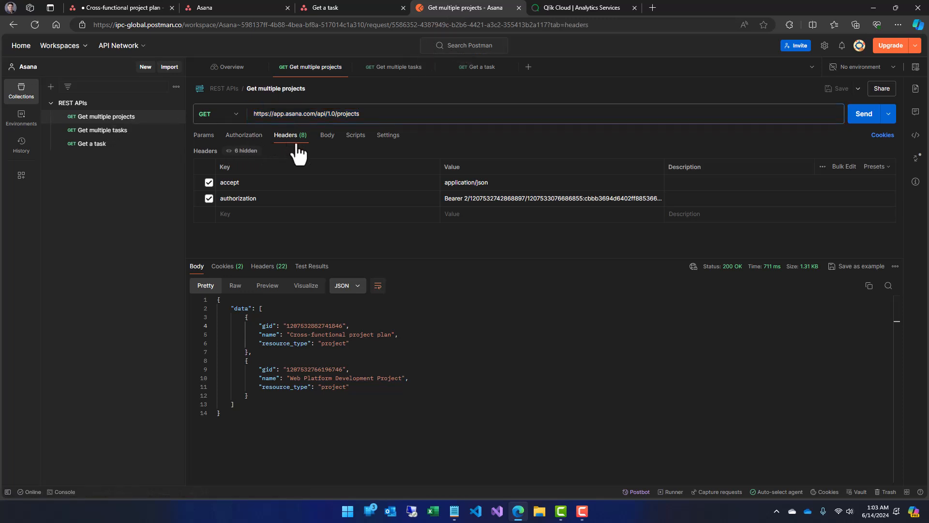
double_click(256, 184)
key(ctrl+c)
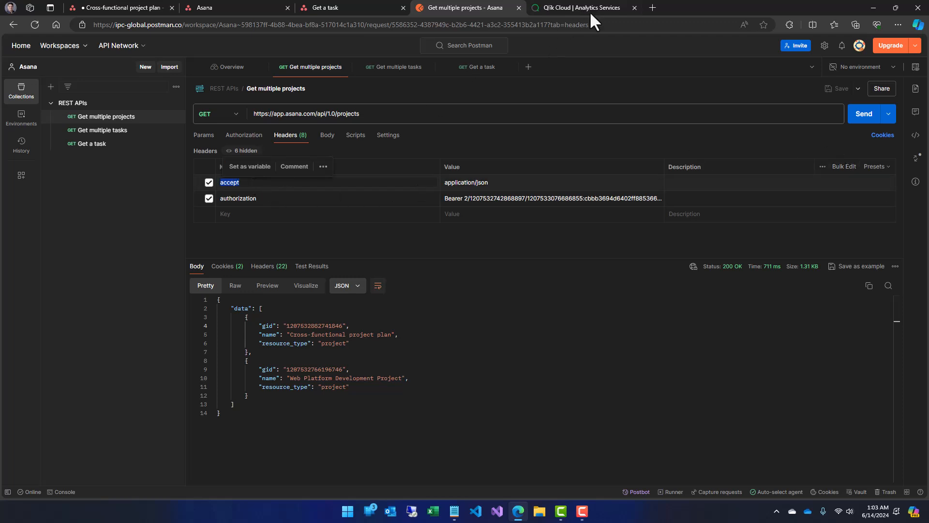
click(581, 10)
click(359, 248)
key(ctrl+v)
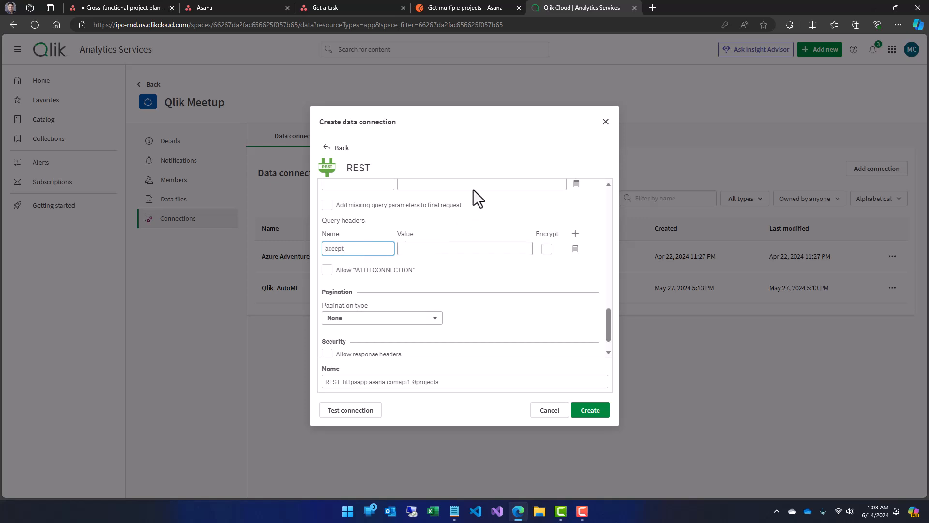
- Copy the accept header's value, application/json, from Postman and paste it as the query header's value in Qlik
click(435, 13)
triple_click(507, 182)
key(ctrl+c)
click(557, 13)
click(426, 248)
key(ctrl+v)
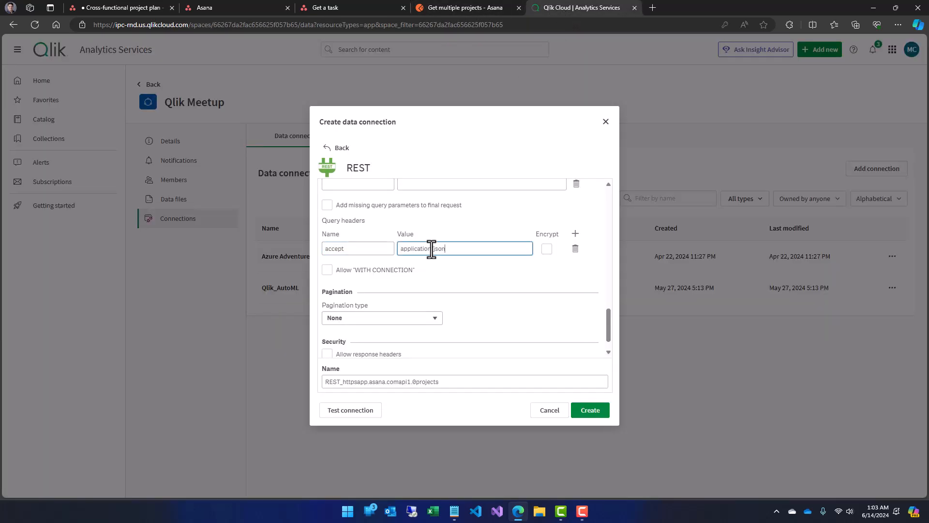
- Add a second query header to the Qlik connection and name it "authorization", copied from the Postman request's headers
click(573, 237)
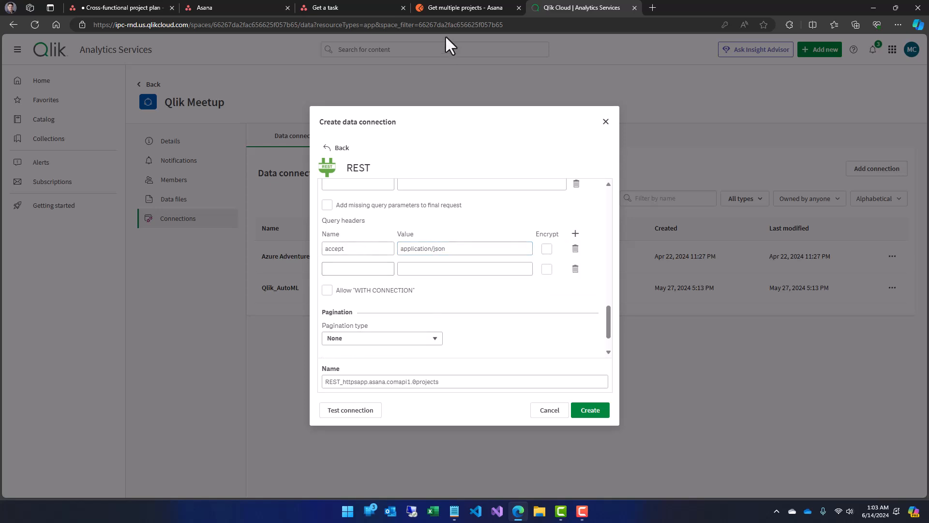
click(449, 8)
click(240, 199)
key(ctrl+a)
key(ctrl+c)
click(557, 6)
click(376, 269)
key(ctrl+v)
- Copy the authorization header's bearer token from Postman and paste it as the second query header's value in Qlik
click(456, 8)
click(468, 200)
key(ctrl+a)
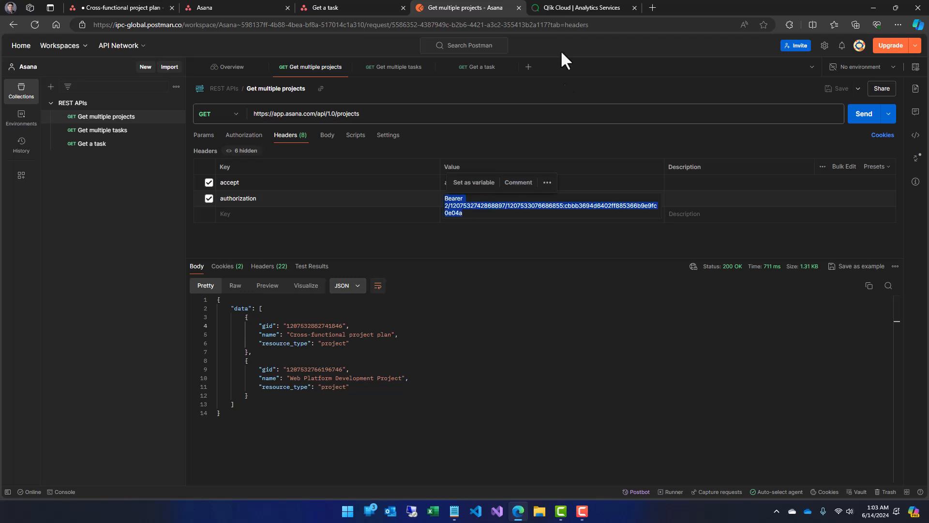
click(577, 10)
click(411, 269)
key(ctrl+v)
- Name the REST connection "Get multiple projects" and look over its remaining pagination and security settings
scroll(347, 263, down, 1)
triple_click(384, 382)
text(Get multiple projects)
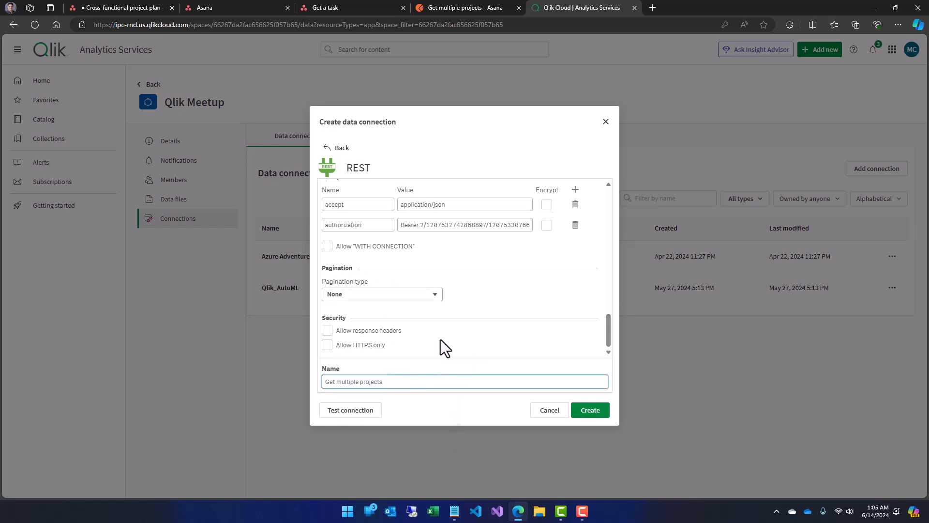
scroll(440, 340, up, 1)
scroll(442, 345, down, 1)
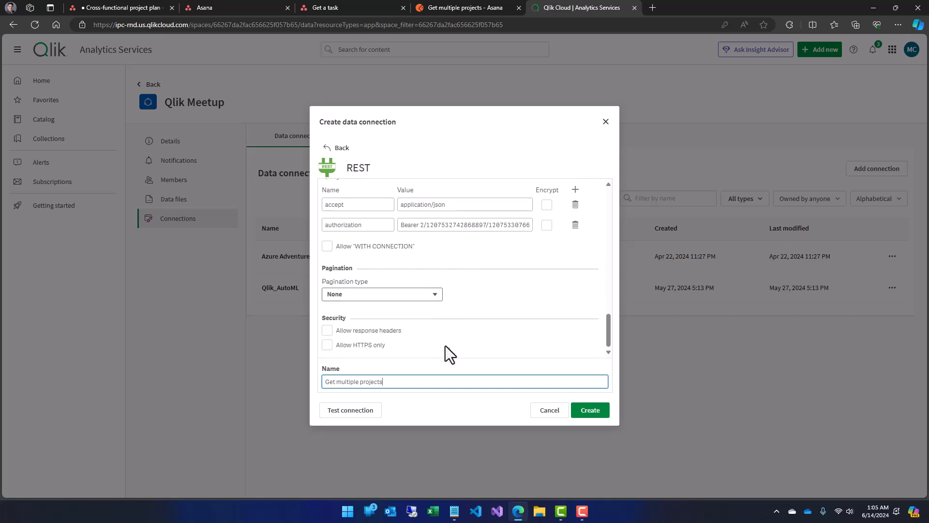
- Test the "Get multiple projects" connection, dismiss the test result, and create the connection
click(369, 411)
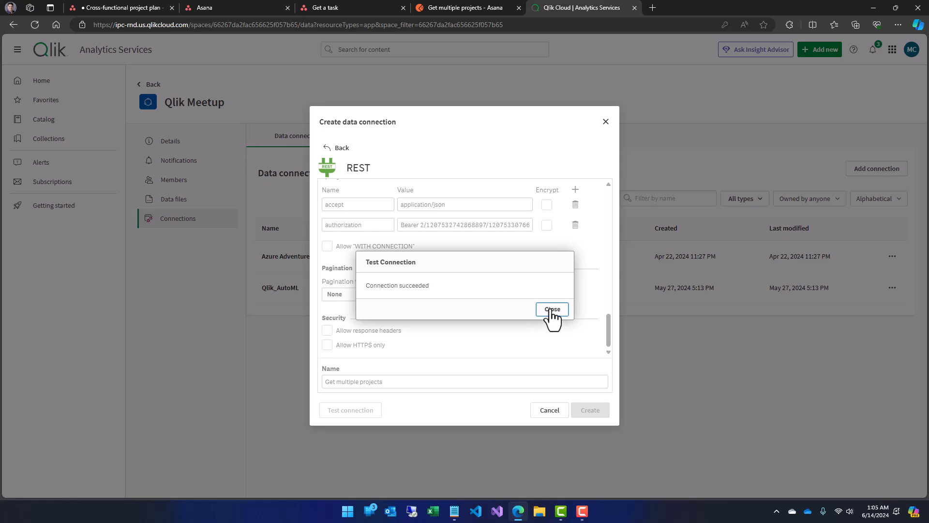
click(552, 310)
drag(606, 328, 621, 356)
click(588, 410)
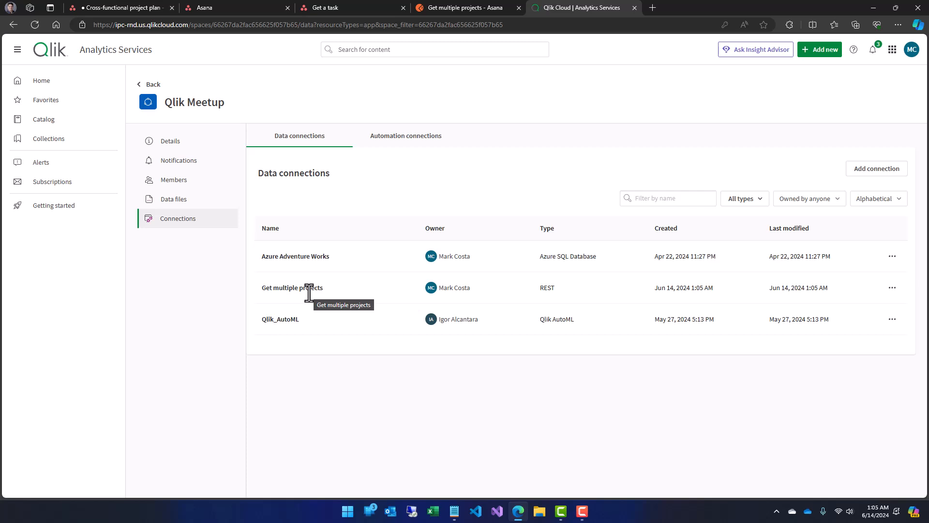
- Start another data connection in the Qlik Meetup space, searching the data sources for "REST" and choosing the REST connector
click(862, 170)
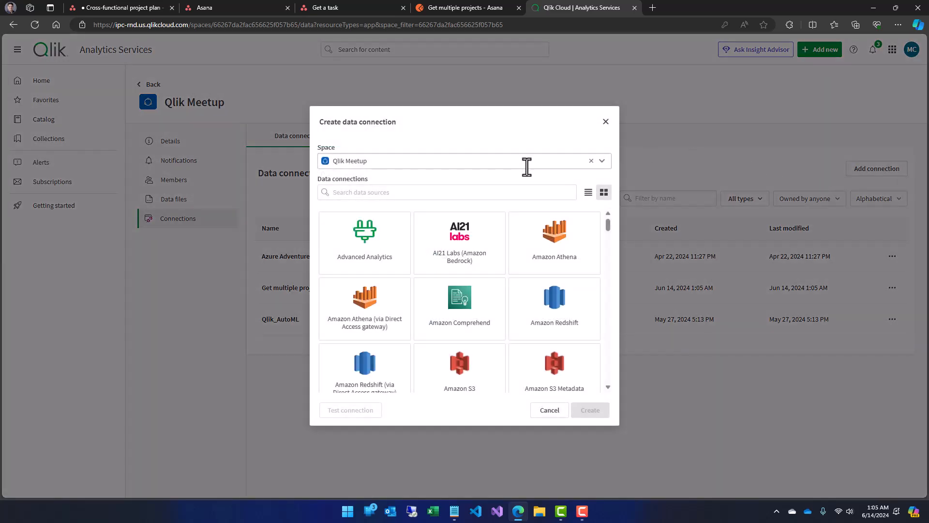
click(416, 194)
text(rest)
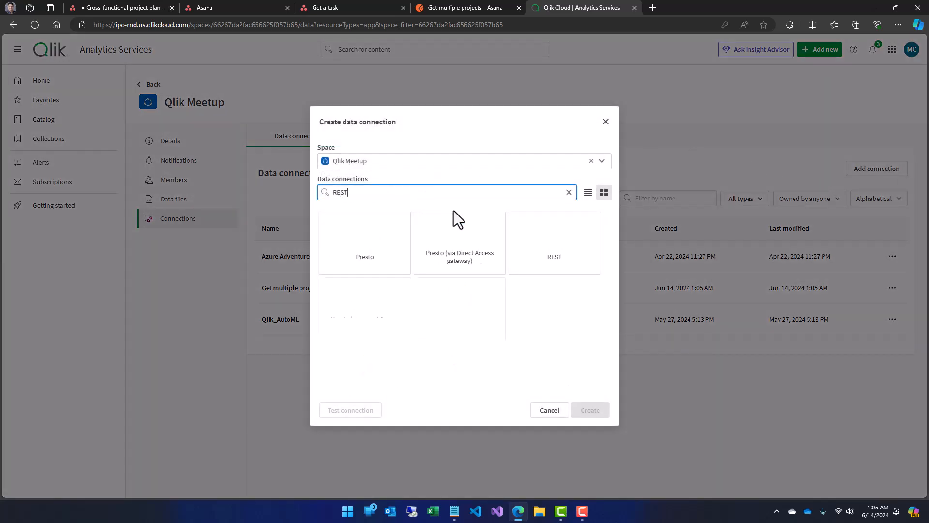
click(574, 259)
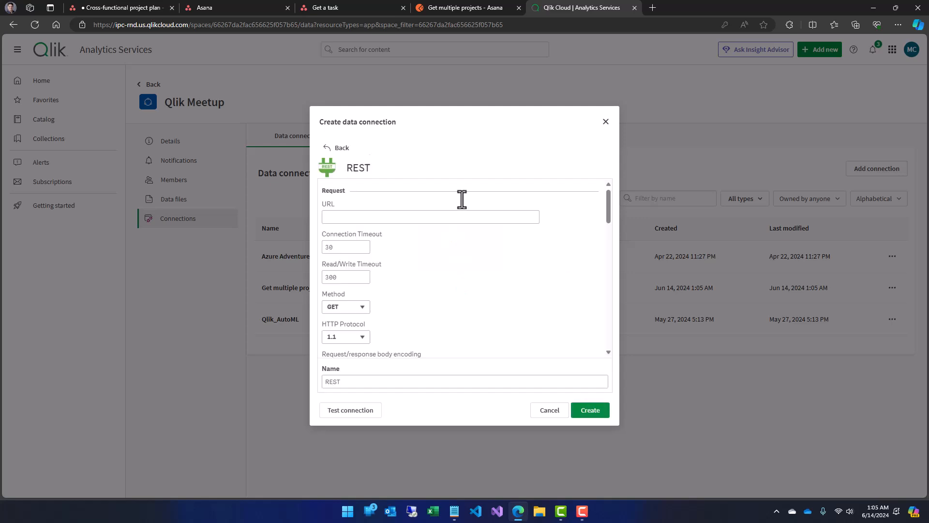
click(452, 8)
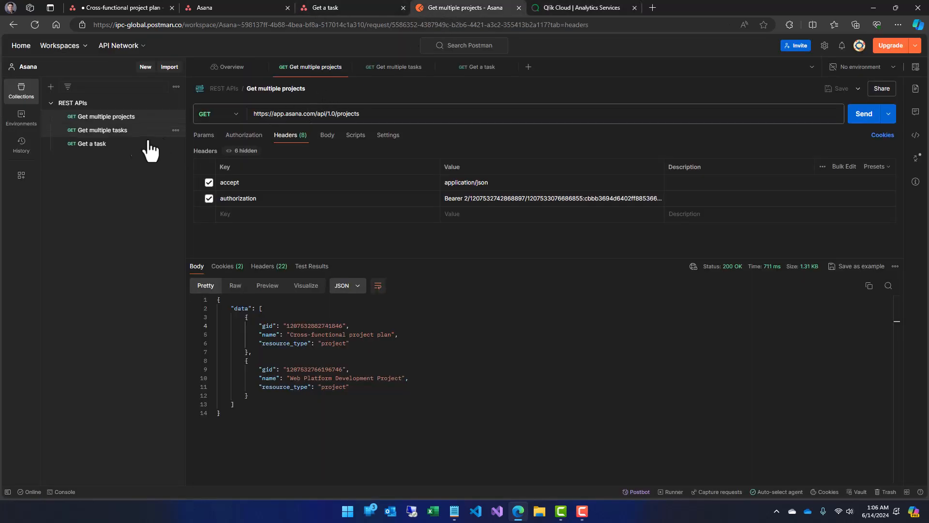
click(133, 133)
click(311, 119)
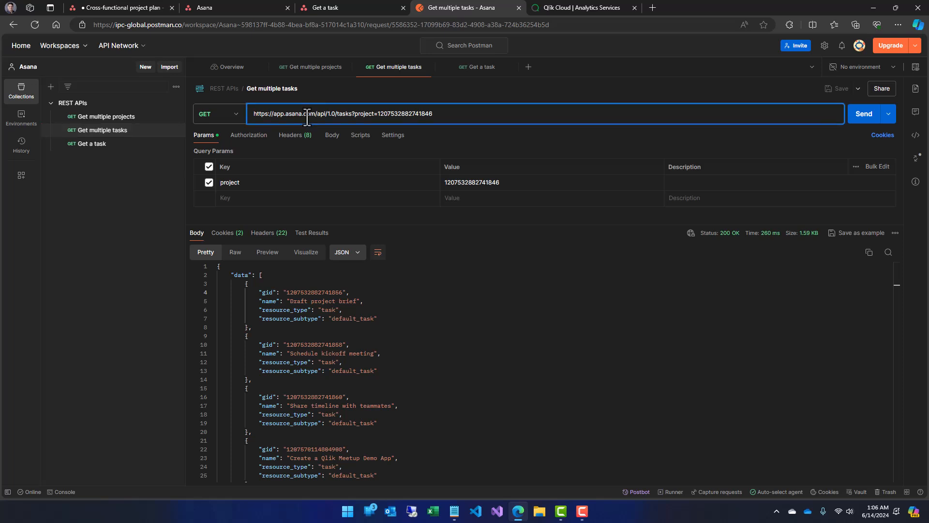
key(ctrl+a)
key(ctrl+c)
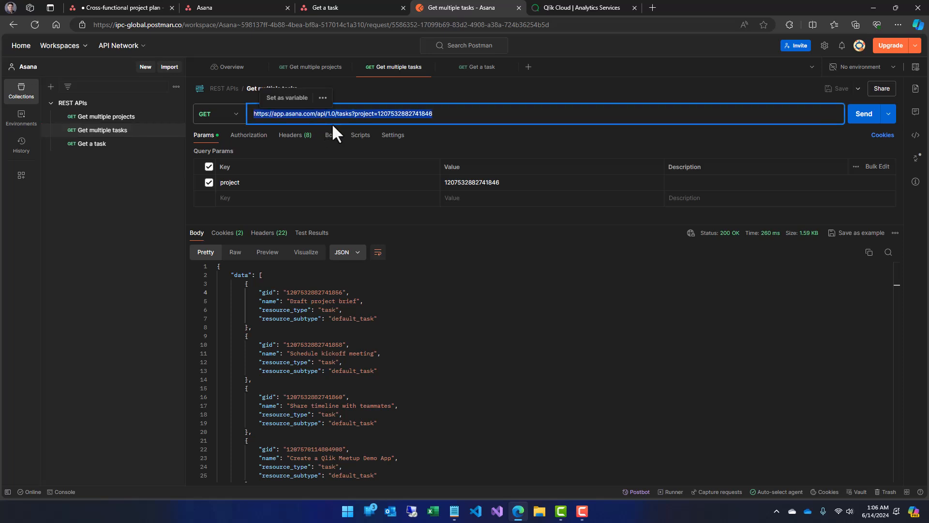
click(594, 6)
click(380, 216)
key(ctrl+v)
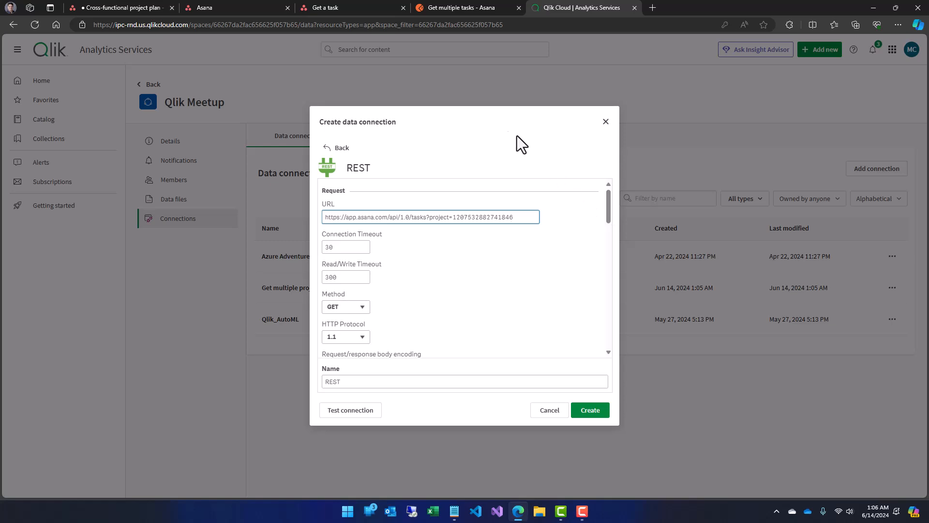
- Check the "Get multiple tasks" request's headers in Postman and name the new connection's first query header "accept"
click(445, 6)
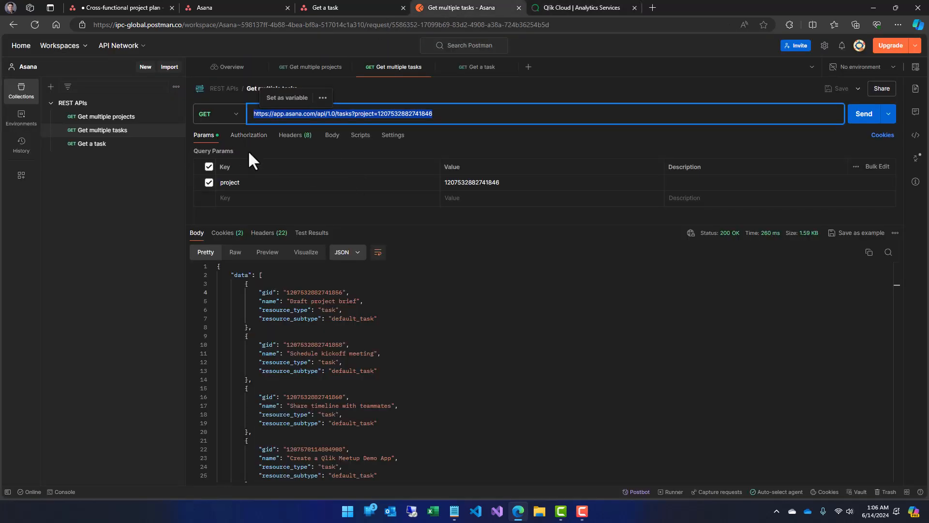
click(300, 140)
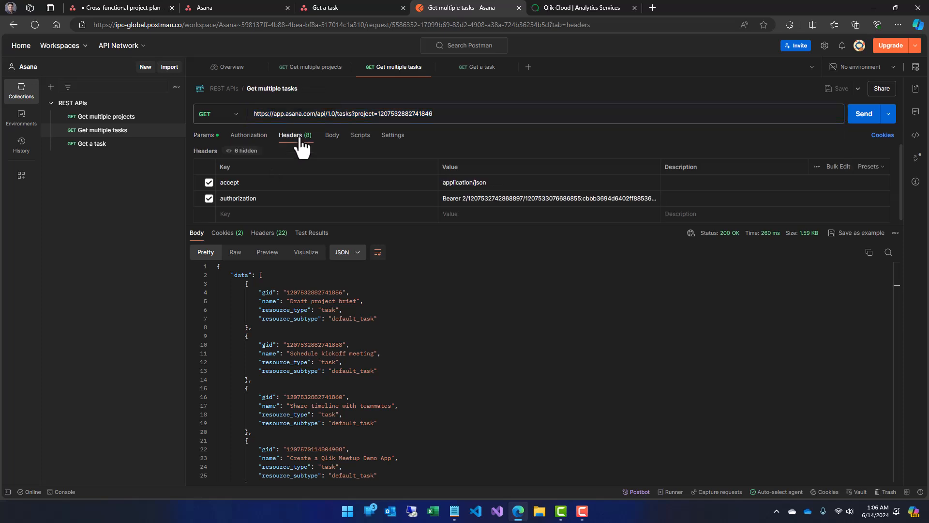
double_click(261, 183)
click(581, 7)
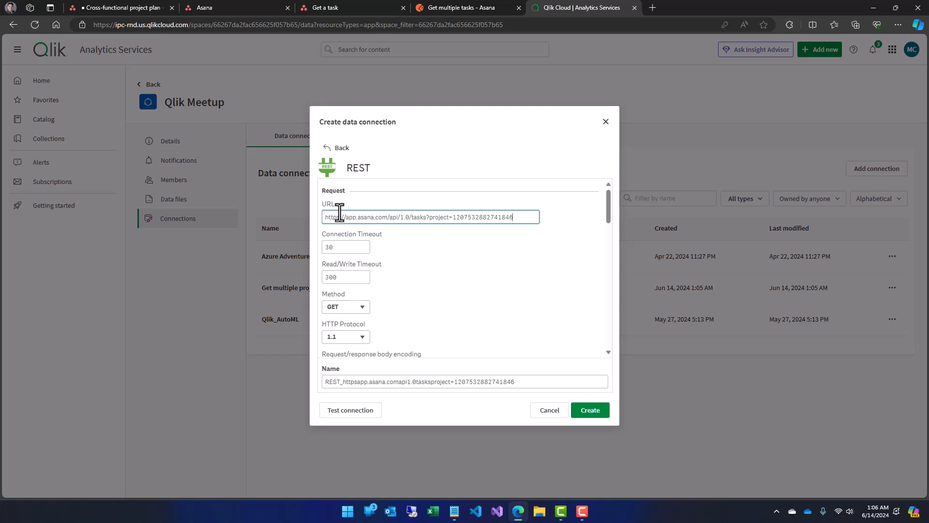
drag(606, 201, 602, 323)
click(359, 310)
text(accept)
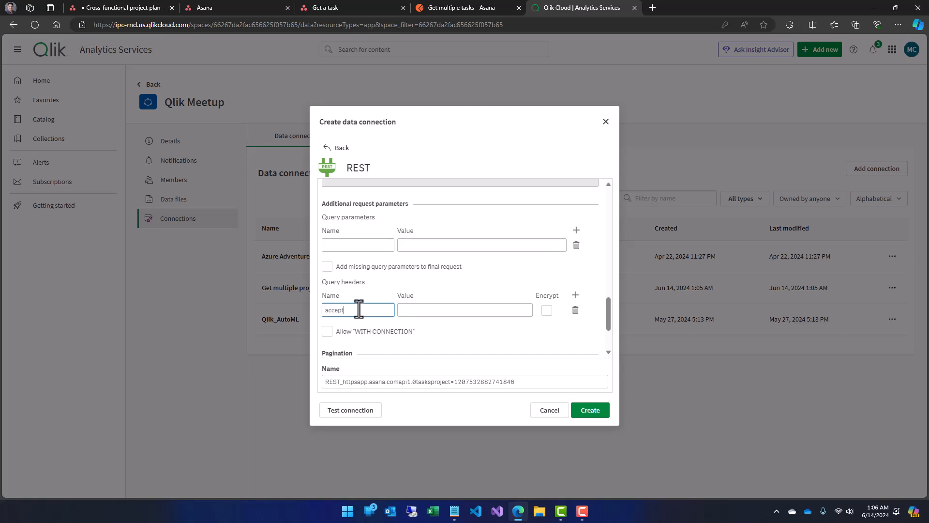
- Copy application/json from the "Get multiple tasks" headers in Postman into the value of Qlik's accept query header
click(439, 7)
triple_click(467, 182)
key(ctrl+c)
click(574, 7)
click(428, 312)
key(ctrl+v)
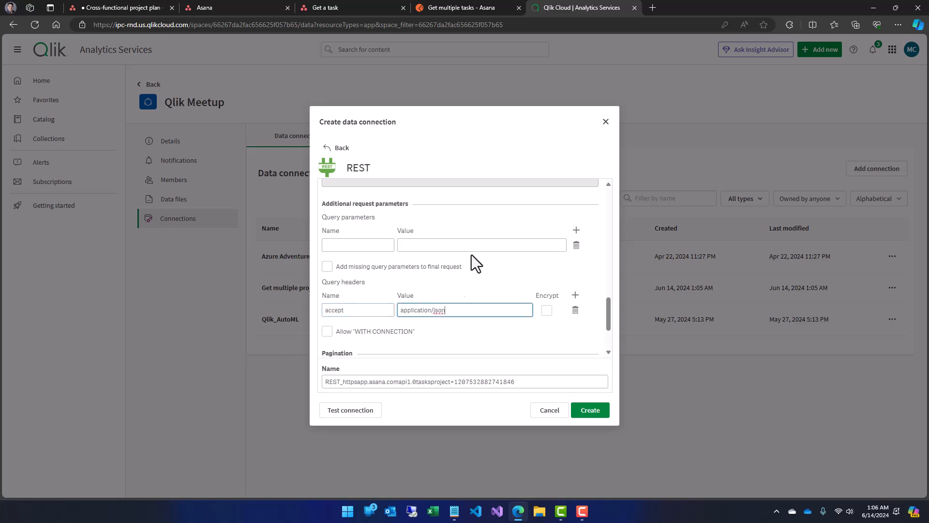
- Copy the "authorization" key from the "Get multiple tasks" headers and use it to name a second query header in Qlik
click(479, 14)
triple_click(303, 200)
key(ctrl+c)
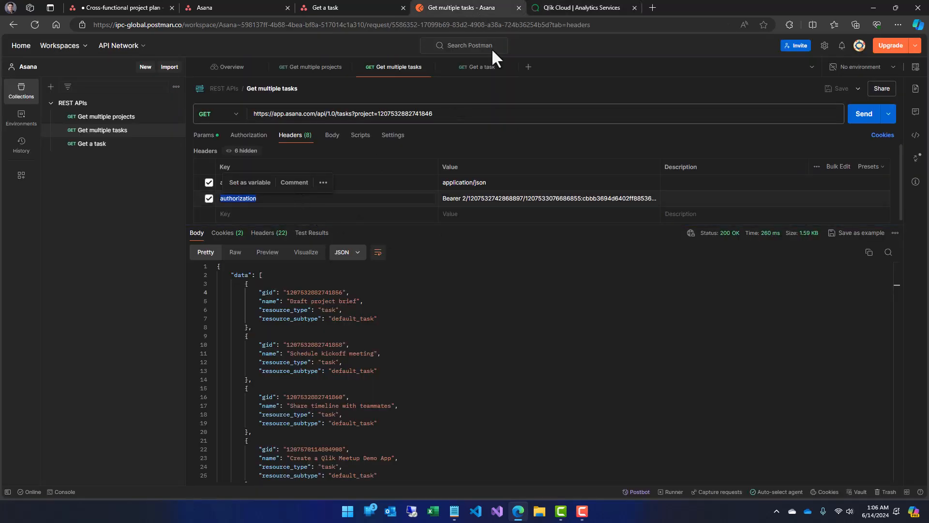
click(581, 7)
click(576, 295)
click(363, 330)
key(ctrl+v)
- Copy the bearer token from the "Get multiple tasks" request in Postman into the value of Qlik's authorization query header
click(429, 330)
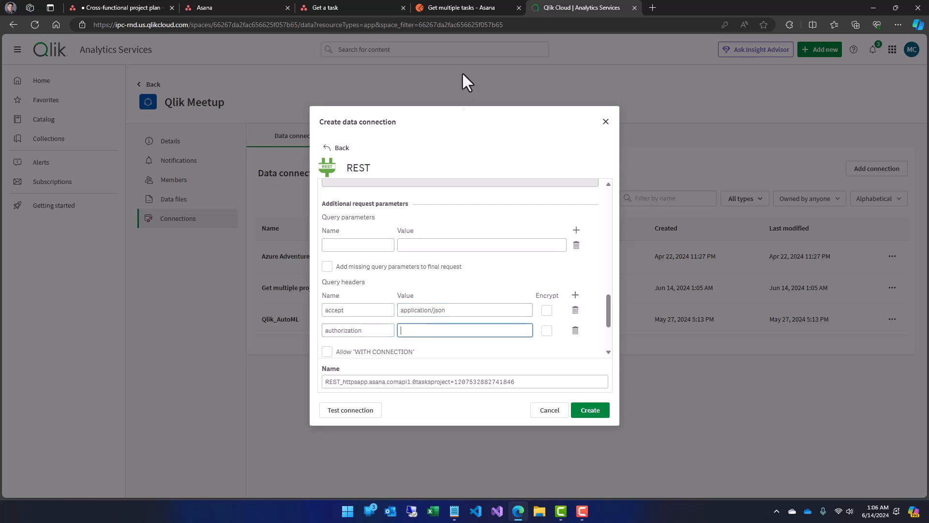
click(472, 7)
triple_click(489, 203)
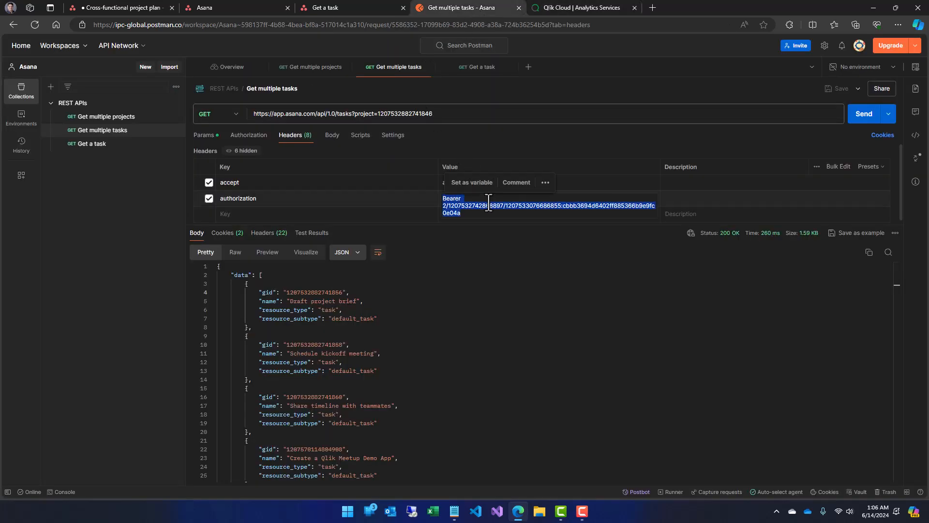
click(596, 7)
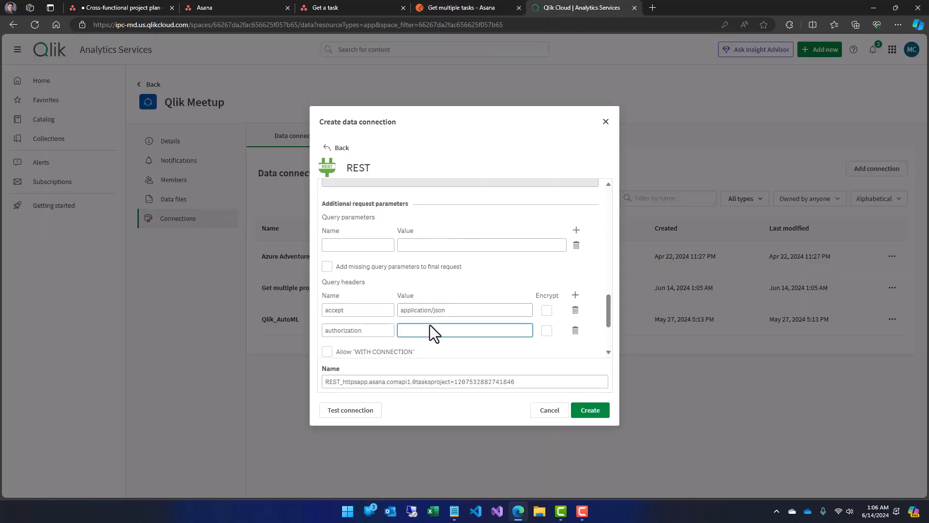
key(ctrl+v)
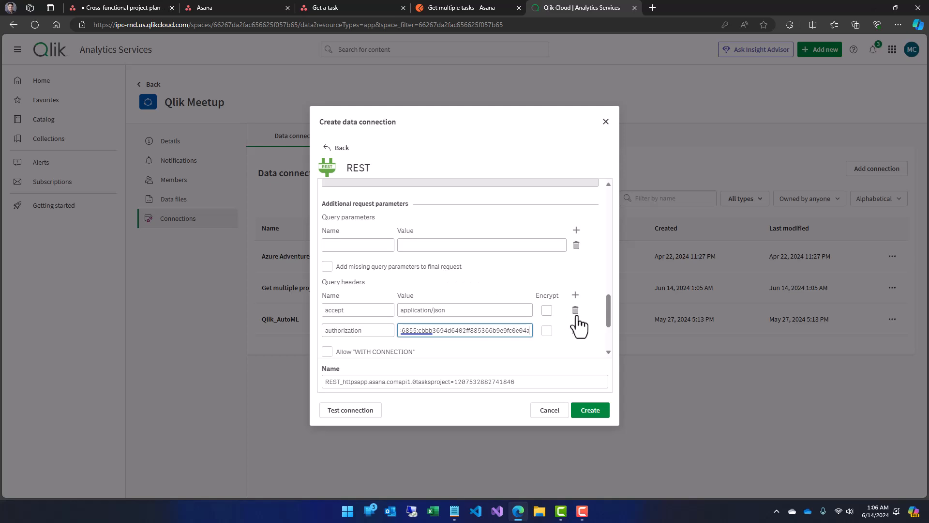
drag(609, 312, 609, 317)
click(474, 343)
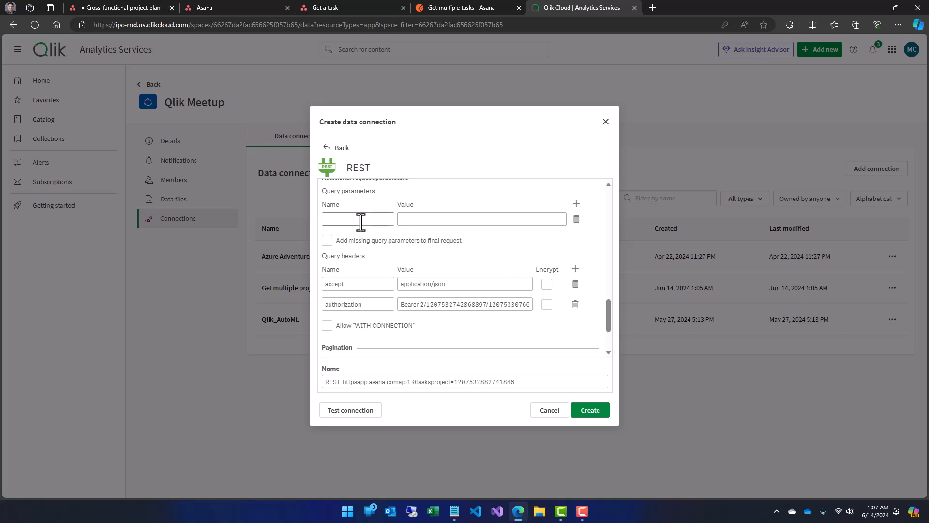
- Compare the "Get multiple tasks" query parameters in Postman with the project parameter in the Qlik connection's URL
click(429, 8)
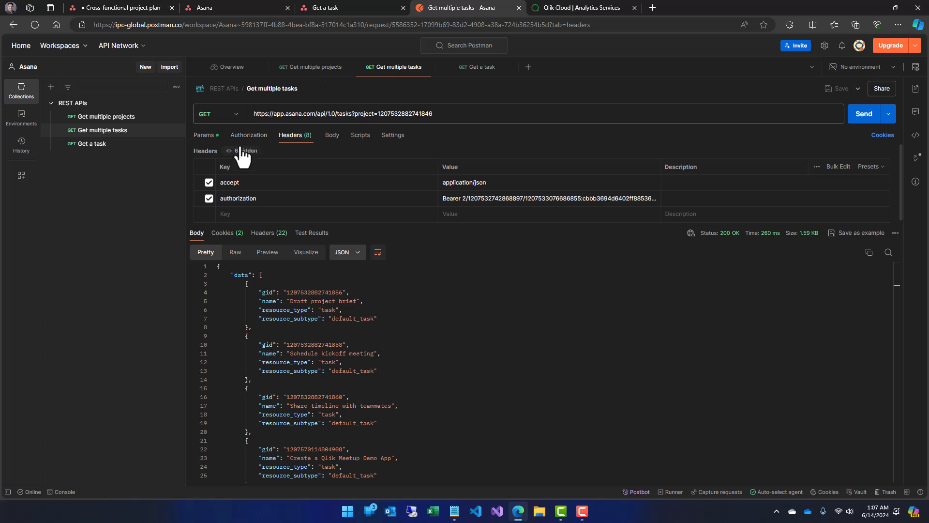
click(205, 136)
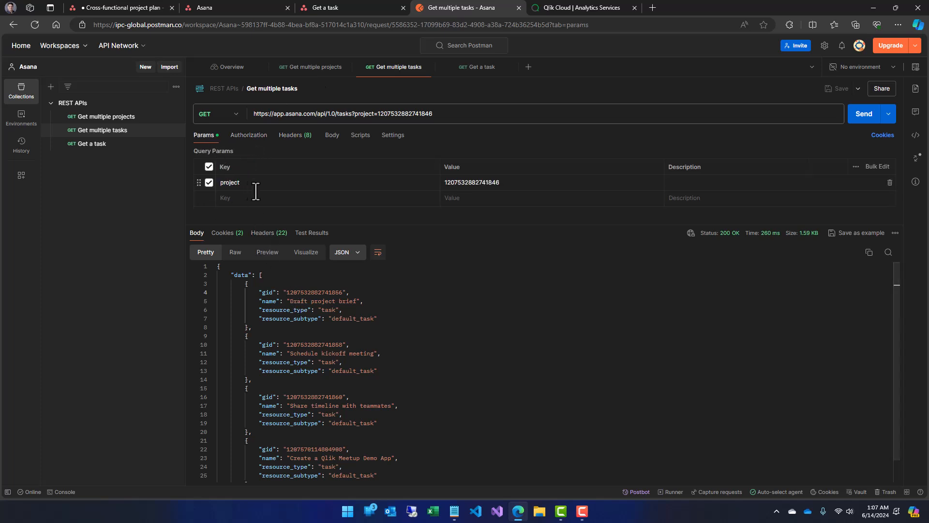
click(595, 8)
drag(609, 324, 611, 196)
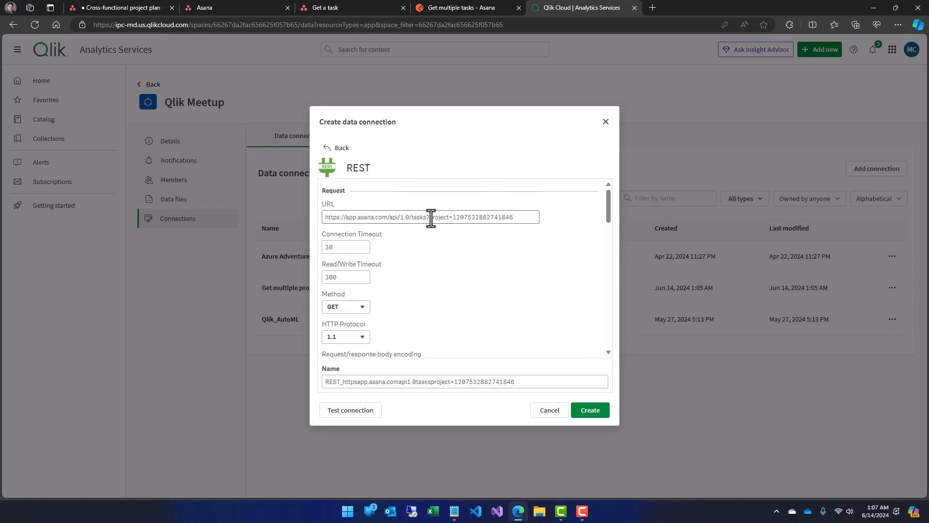
drag(430, 217, 519, 218)
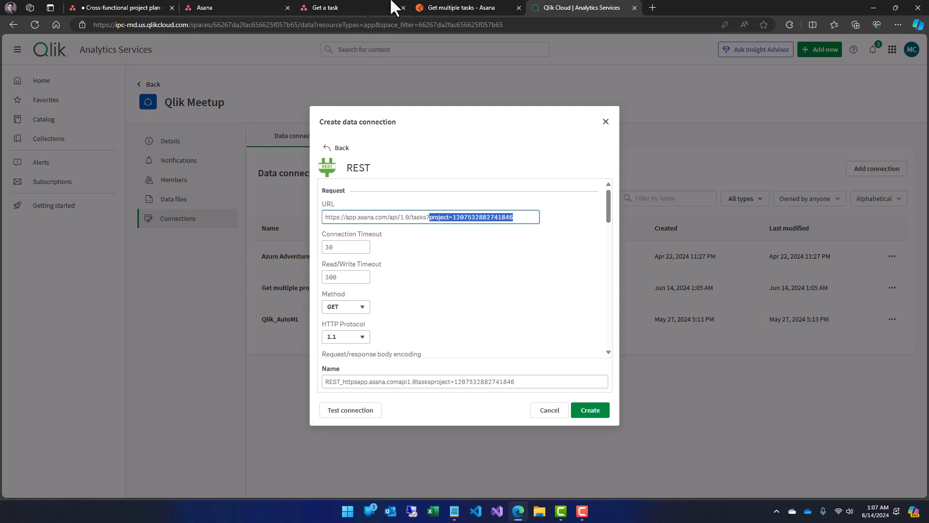
- Copy the request name "Get multiple tasks" from Postman and use it as the name of the Qlik data connection
click(431, 7)
click(256, 89)
key(ctrl+c)
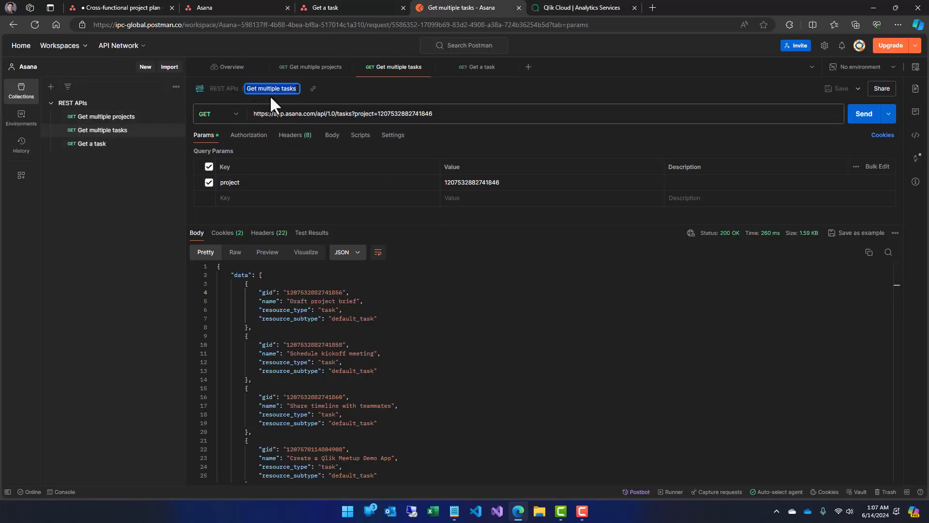
click(558, 10)
drag(612, 210, 581, 353)
click(542, 382)
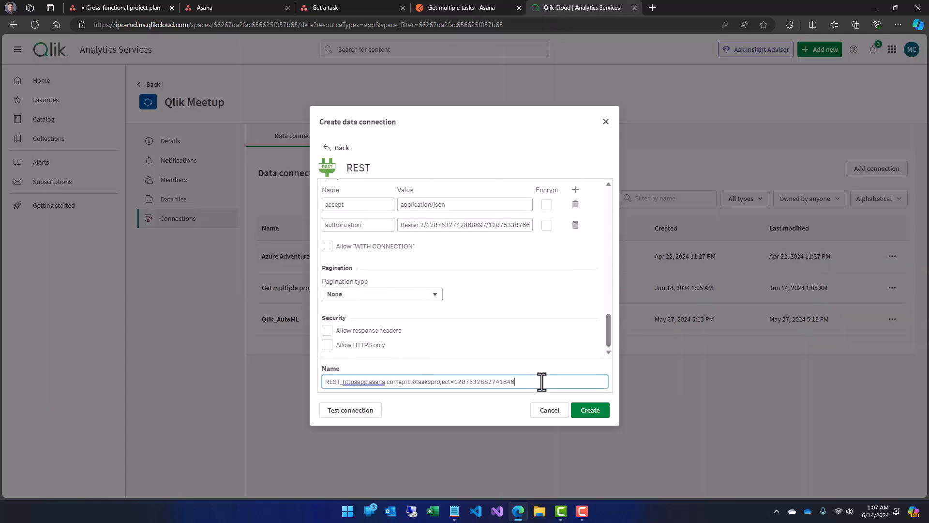
key(ctrl+a)
key(ctrl+v)
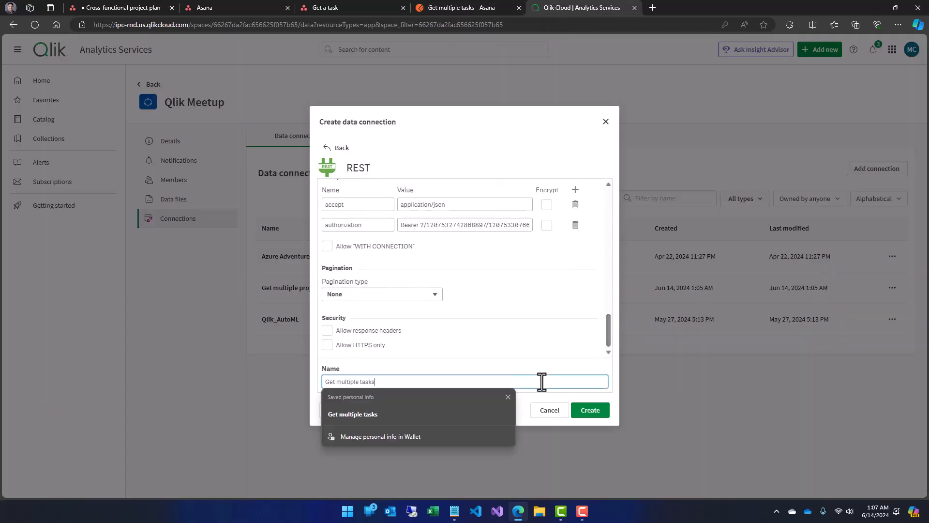
click(594, 363)
- Review the tasks connection's URL and enable Allow "WITH CONNECTION" for it
drag(609, 342, 603, 193)
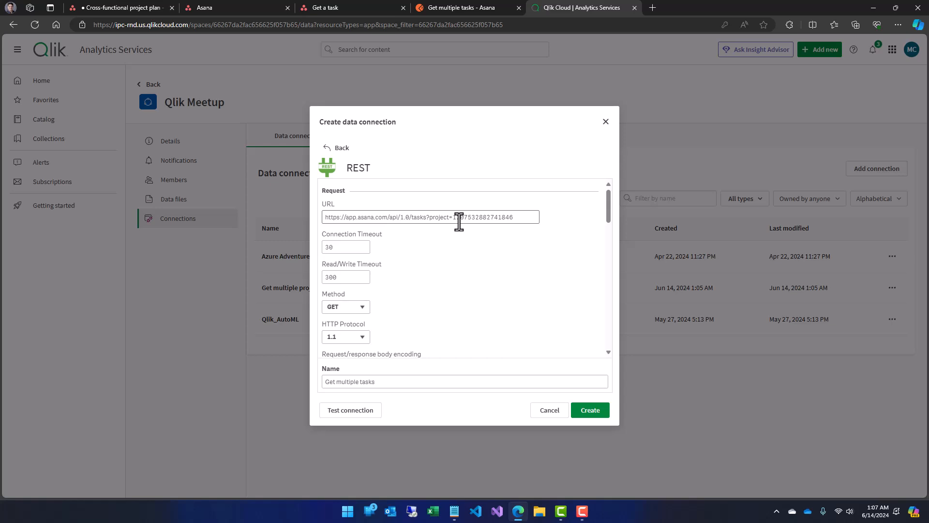
drag(609, 203, 611, 335)
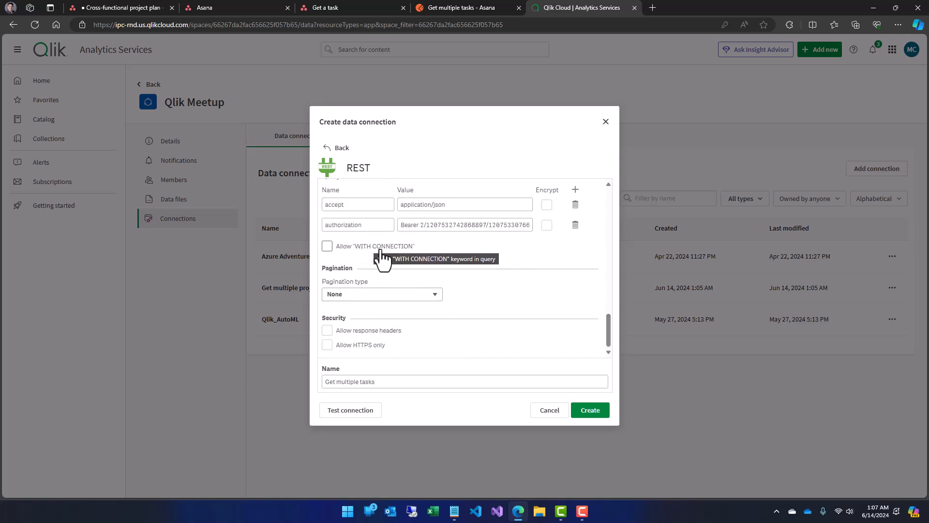
click(329, 247)
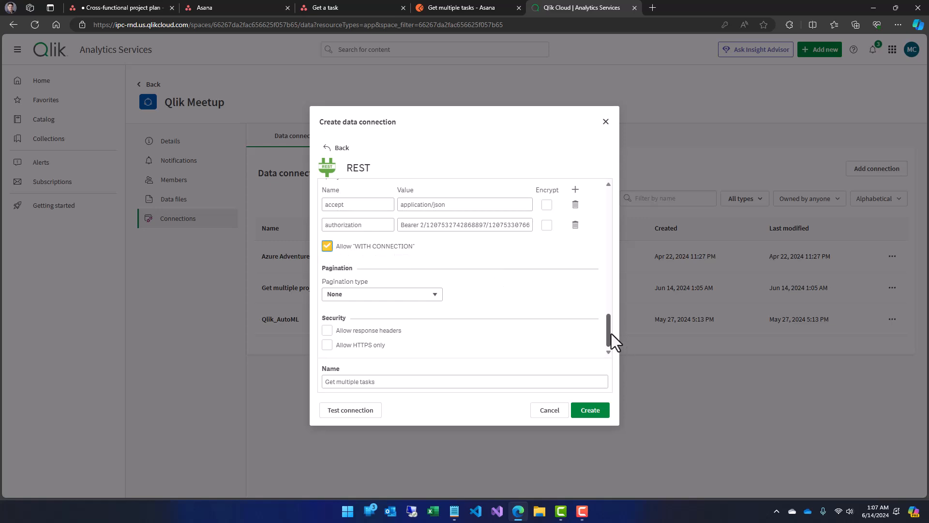
- Check the project ID in the URL, test the "Get multiple tasks" connection and create it
drag(609, 337, 603, 185)
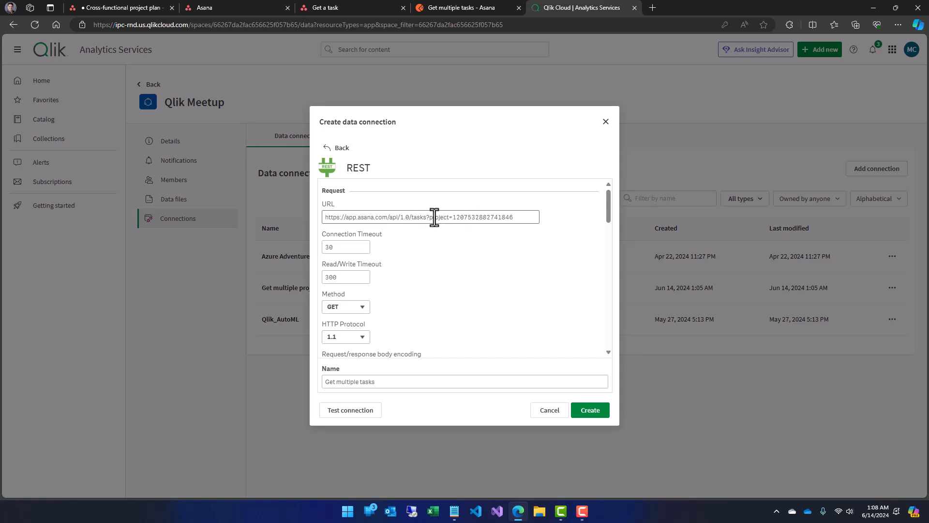
drag(449, 216, 532, 219)
click(532, 220)
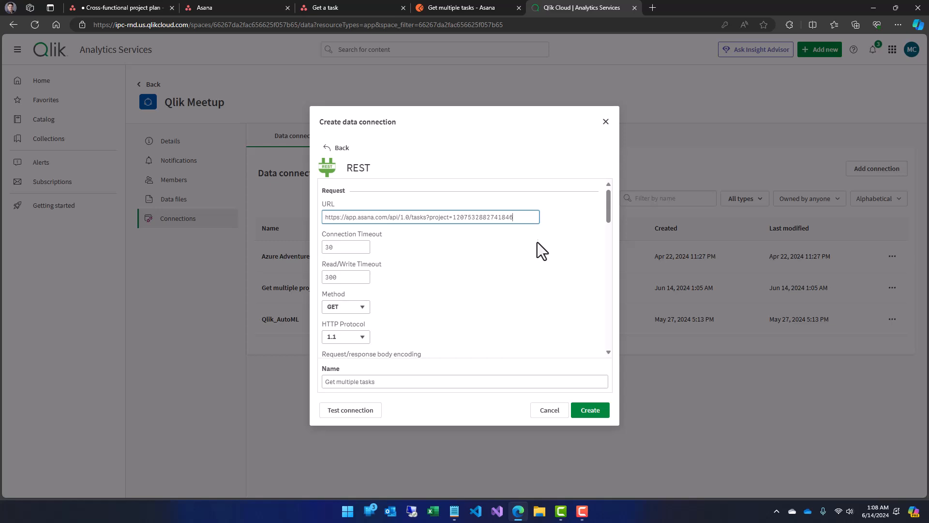
click(348, 411)
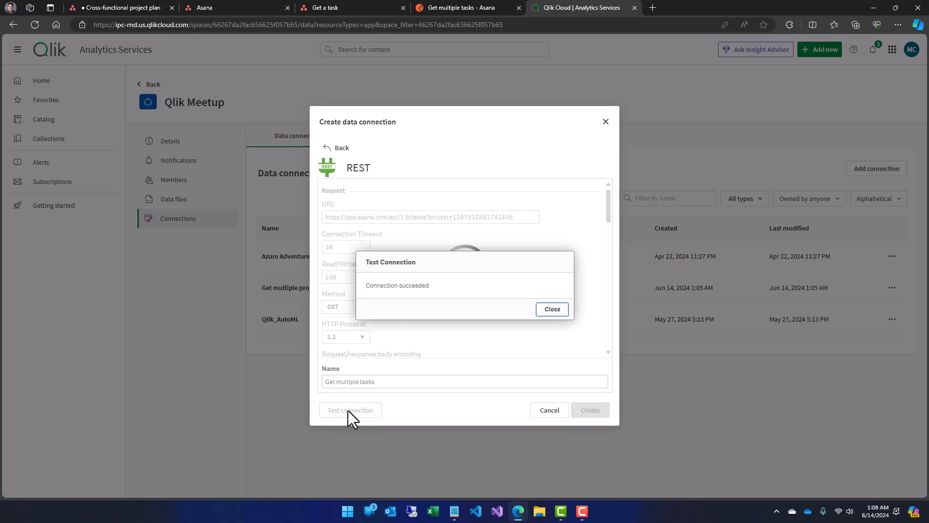
click(552, 309)
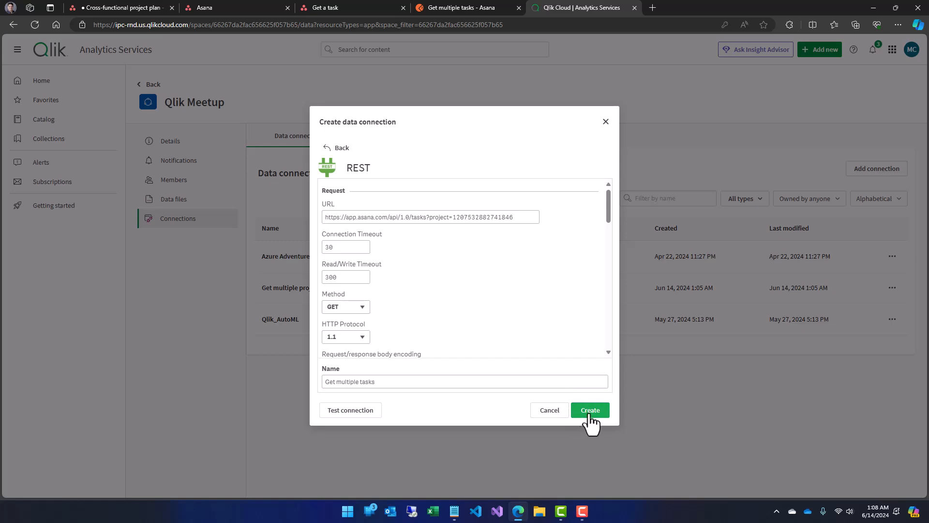
click(592, 410)
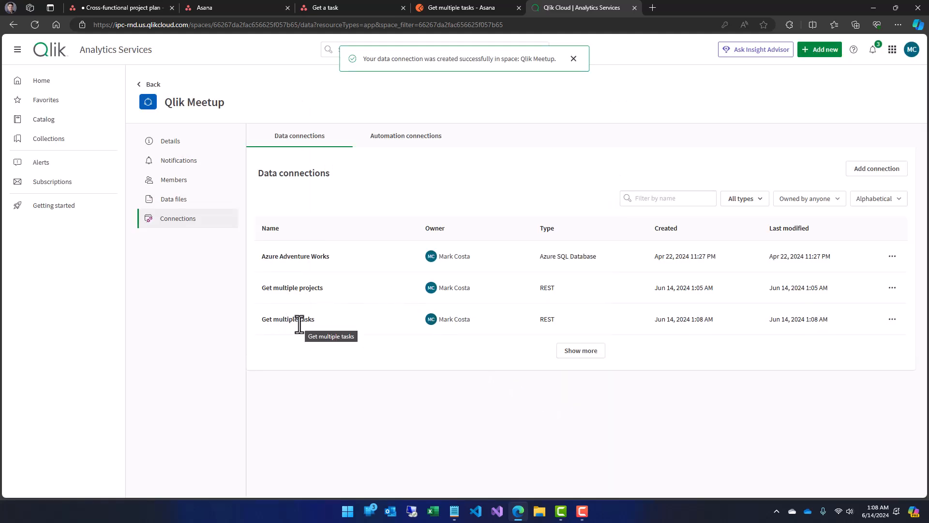
- Start another data connection in the Qlik Meetup space and copy the URL of the "Get a task" request in Postman
click(871, 169)
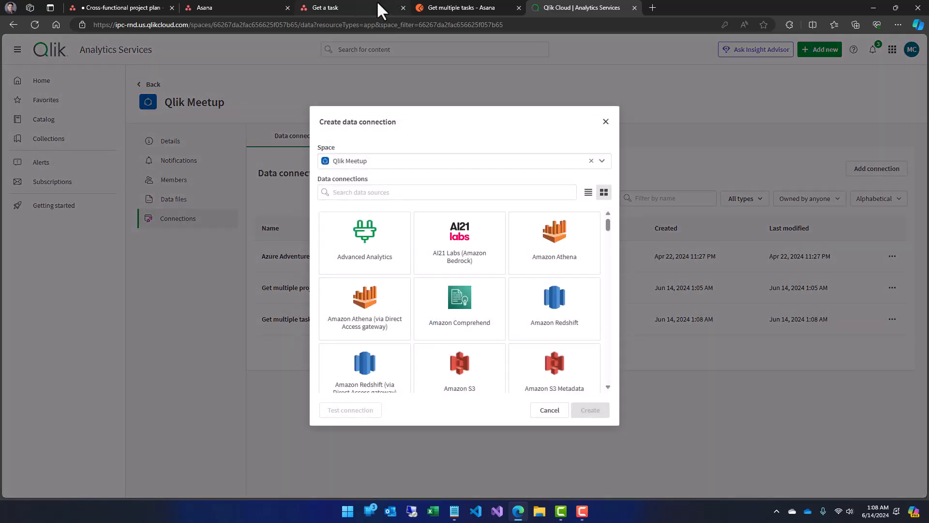
click(441, 8)
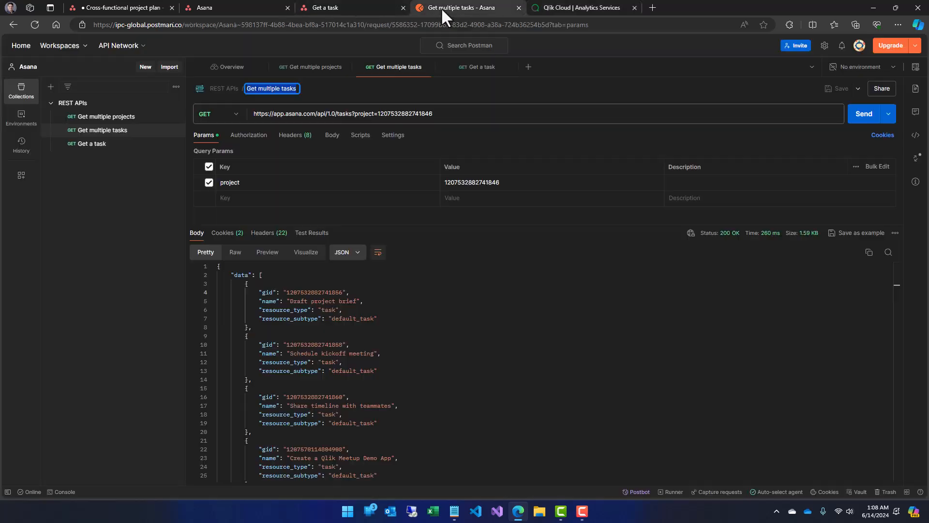
click(112, 144)
triple_click(468, 121)
key(ctrl+c)
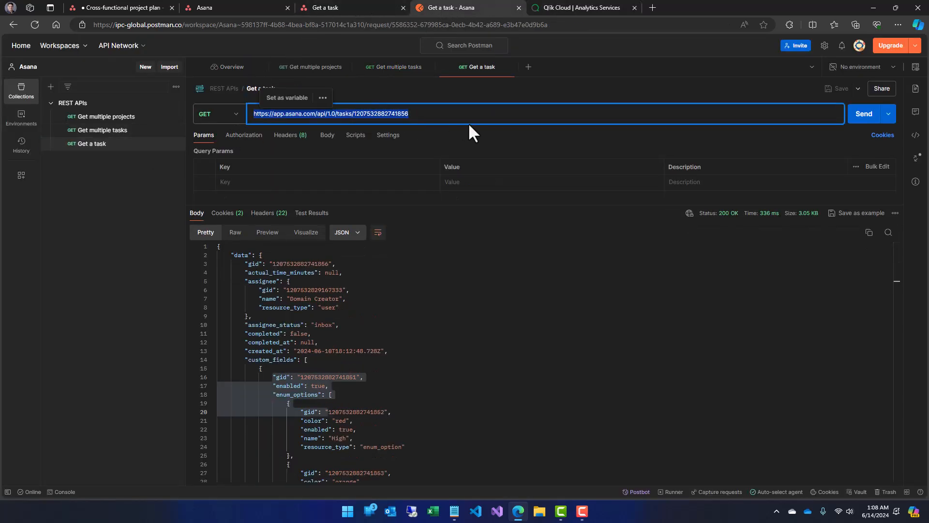
click(570, 8)
click(438, 192)
text(rest)
click(537, 242)
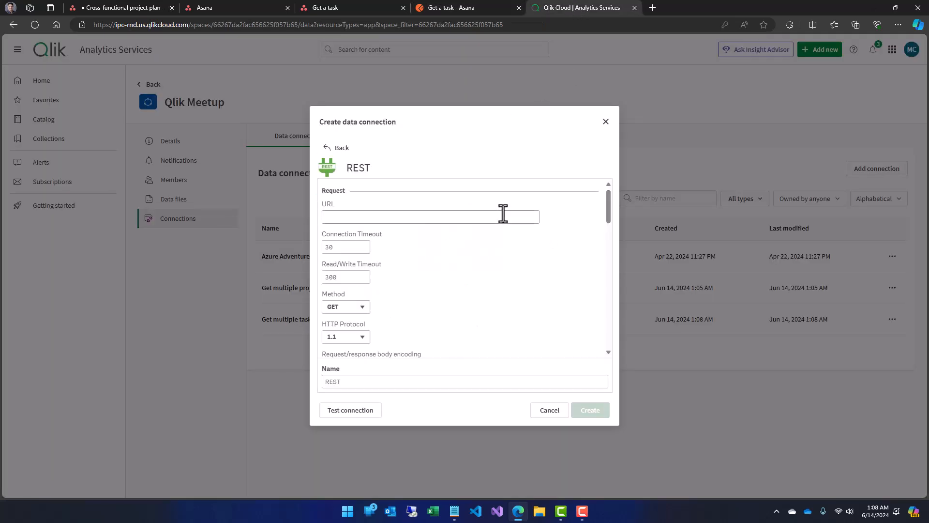
click(379, 216)
key(ctrl+v)
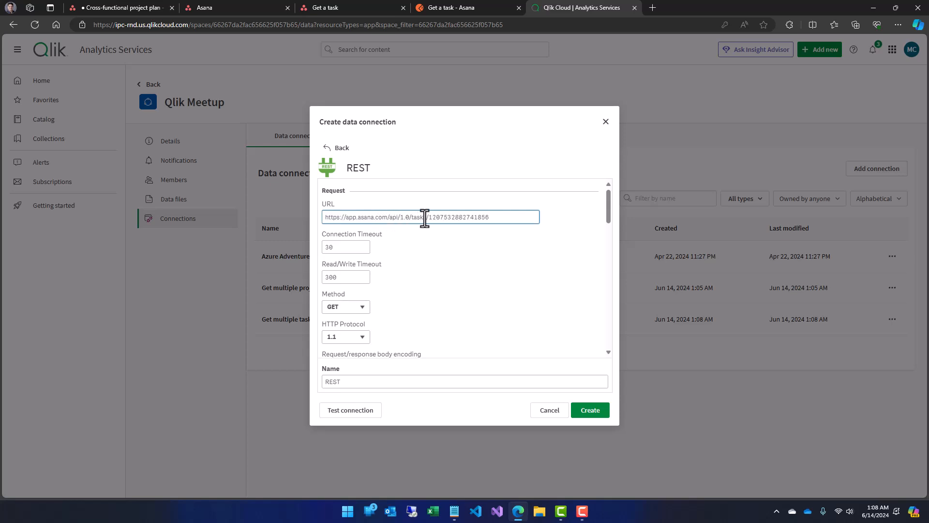
drag(430, 217, 504, 216)
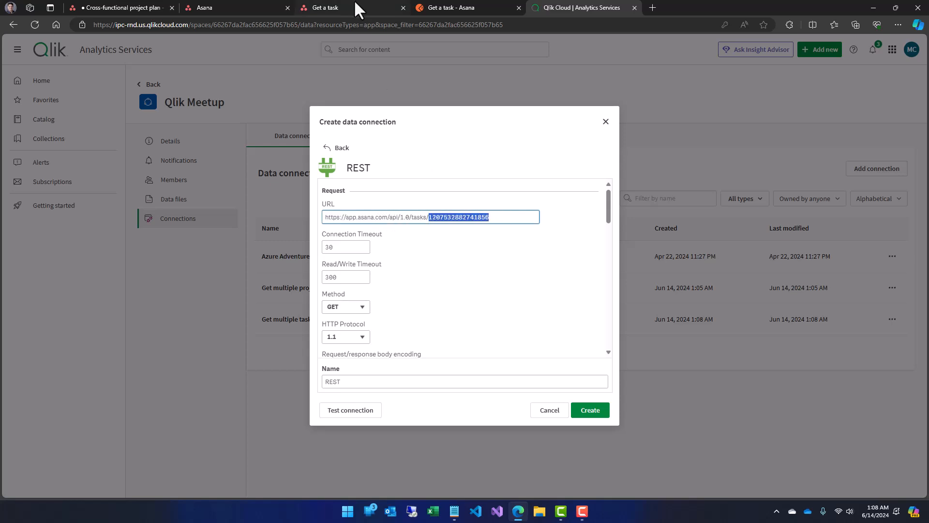
- Look up the "Get a task" headers in Postman, then add a second query header row in Qlik and name the first header accept
click(442, 8)
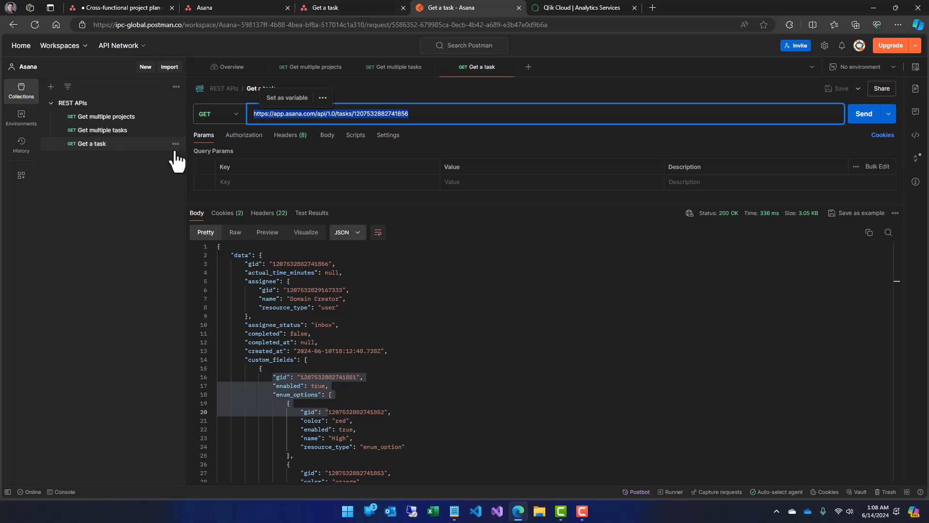
click(281, 138)
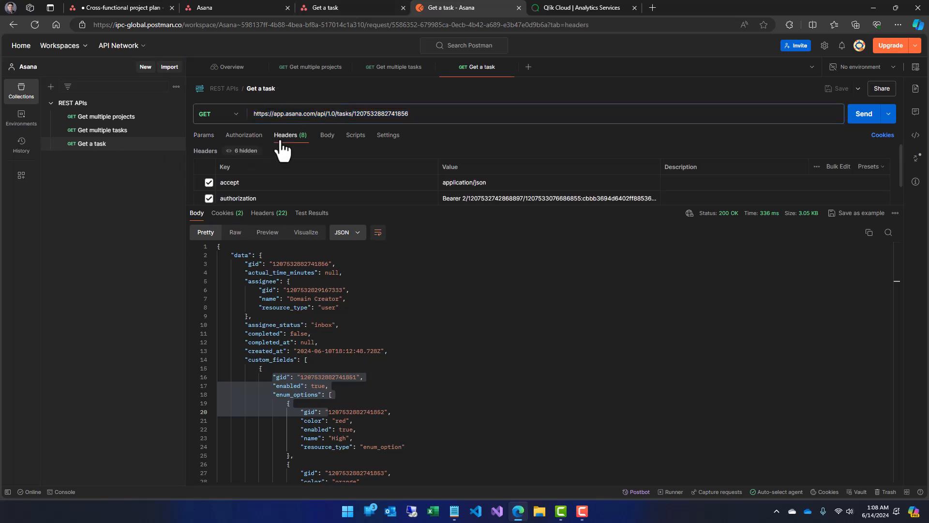
double_click(299, 185)
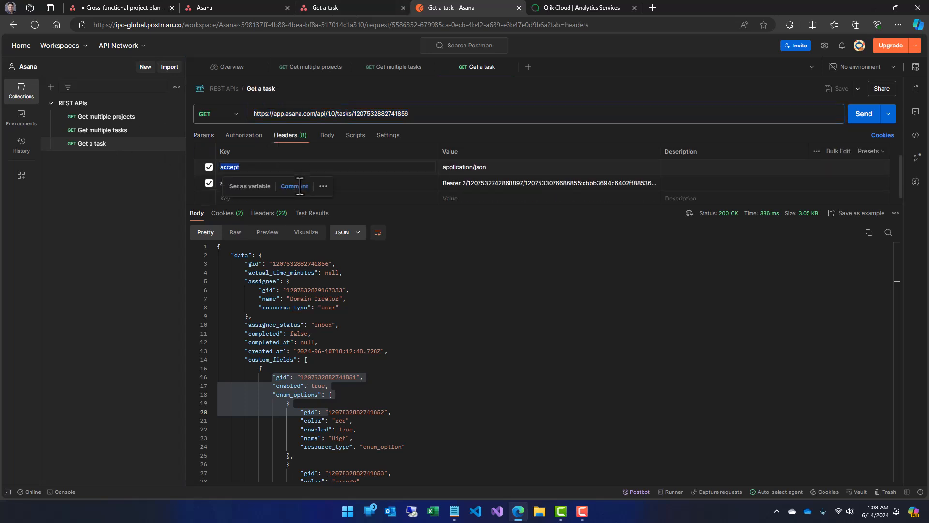
click(586, 7)
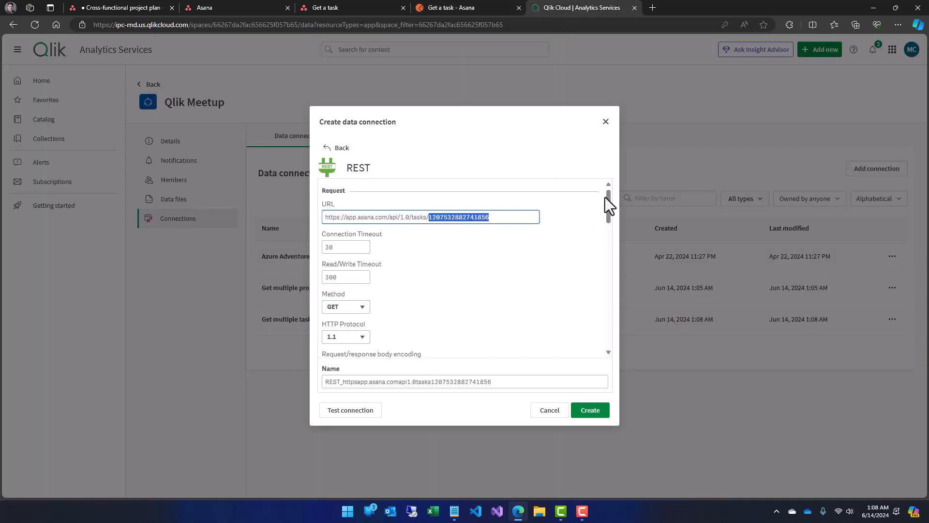
drag(612, 201, 597, 317)
click(576, 234)
click(358, 244)
text(accept)
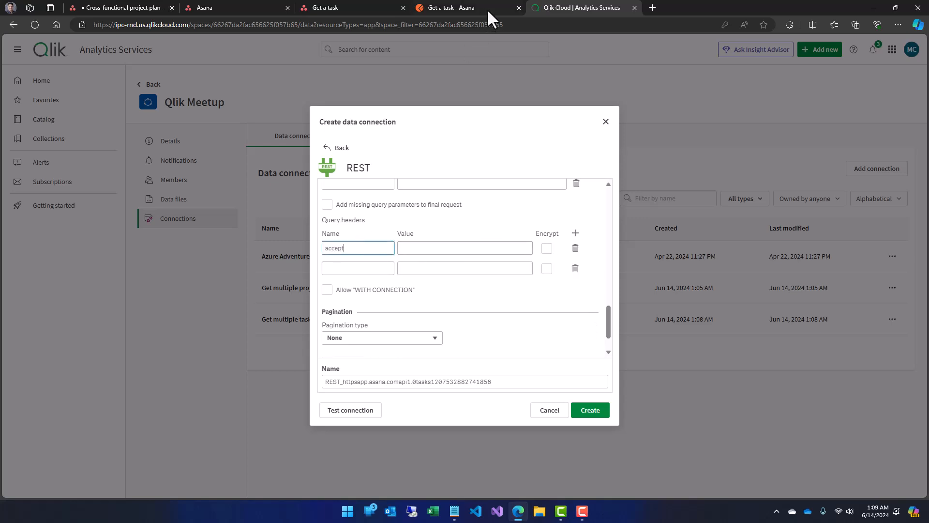
- Copy application/json from the "Get a task" headers in Postman into the value of Qlik's accept query header
click(487, 10)
click(499, 168)
key(ctrl+a)
key(ctrl+c)
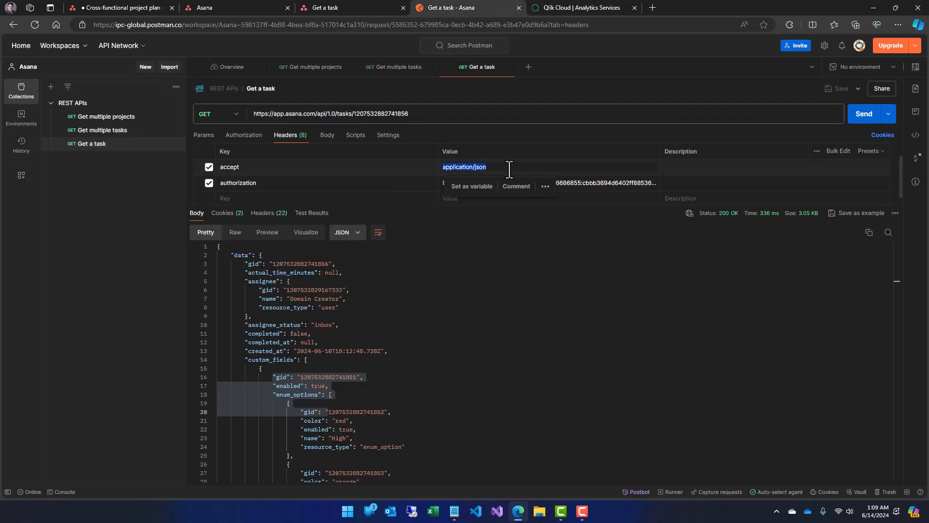
click(561, 8)
click(444, 250)
key(ctrl+v)
- Copy the "authorization" key from the "Get a task" headers in Postman into the name of Qlik's second query header
click(357, 268)
click(464, 8)
double_click(260, 183)
key(ctrl+c)
click(571, 6)
key(ctrl+v)
- Copy the bearer token from the "Get a task" request in Postman into the value of Qlik's authorization query header
click(466, 9)
click(476, 184)
key(ctrl+a)
key(ctrl+c)
click(579, 8)
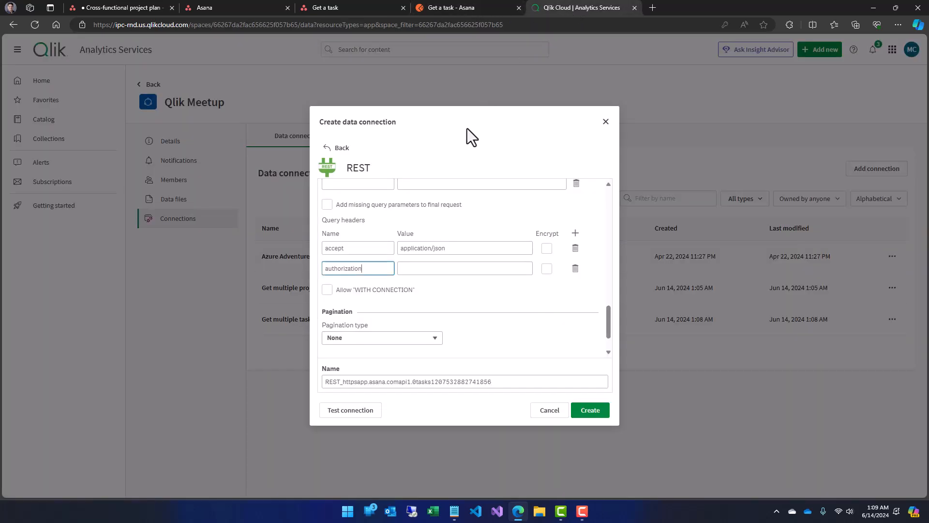
click(414, 267)
key(ctrl+v)
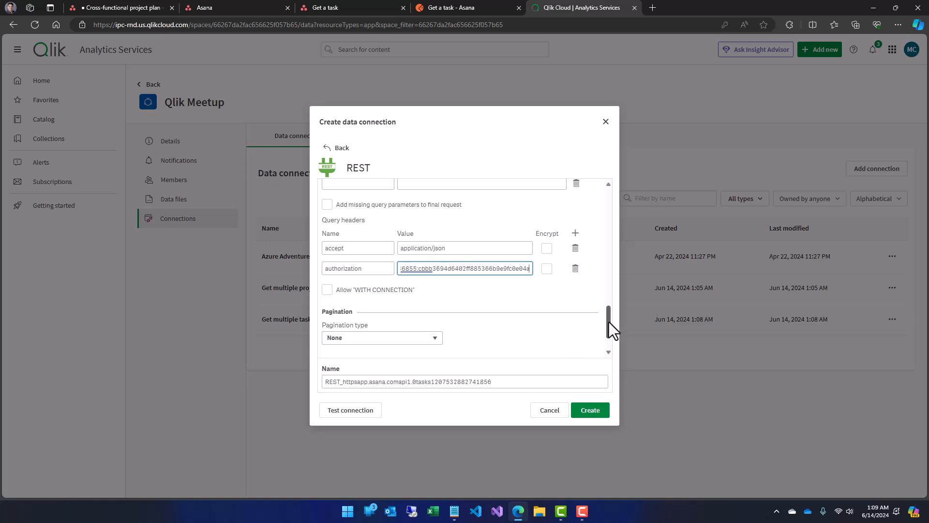
- Copy the request name "Get a task" from Postman and use it as the name of the Qlik data connection
click(441, 10)
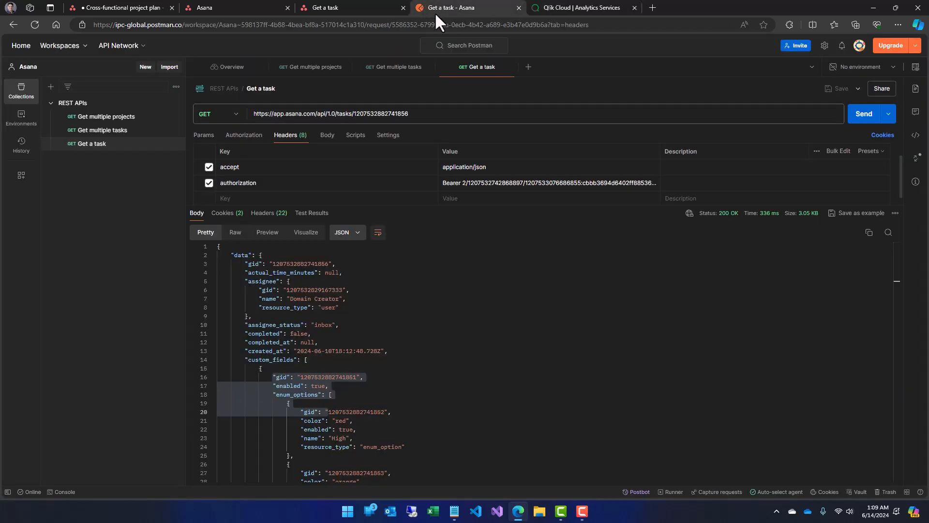
click(258, 89)
click(568, 7)
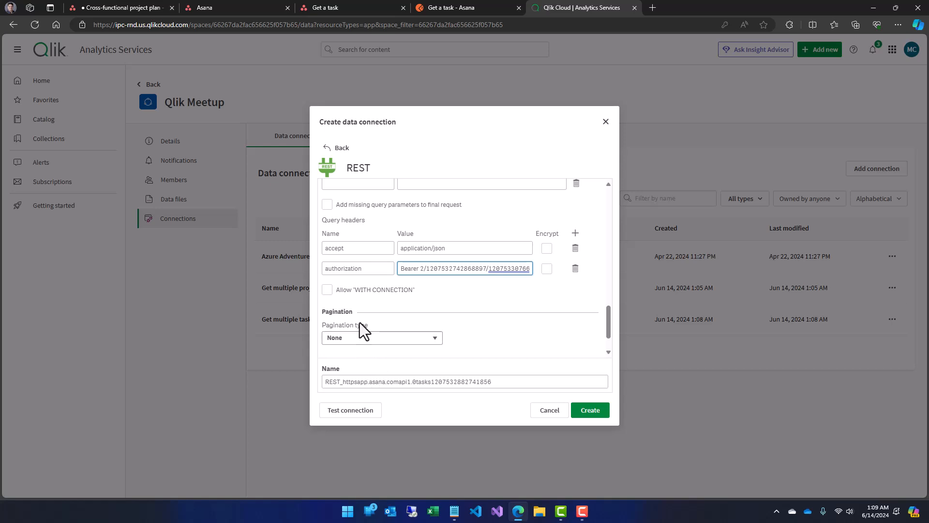
click(373, 381)
key(ctrl+a)
key(ctrl+v)
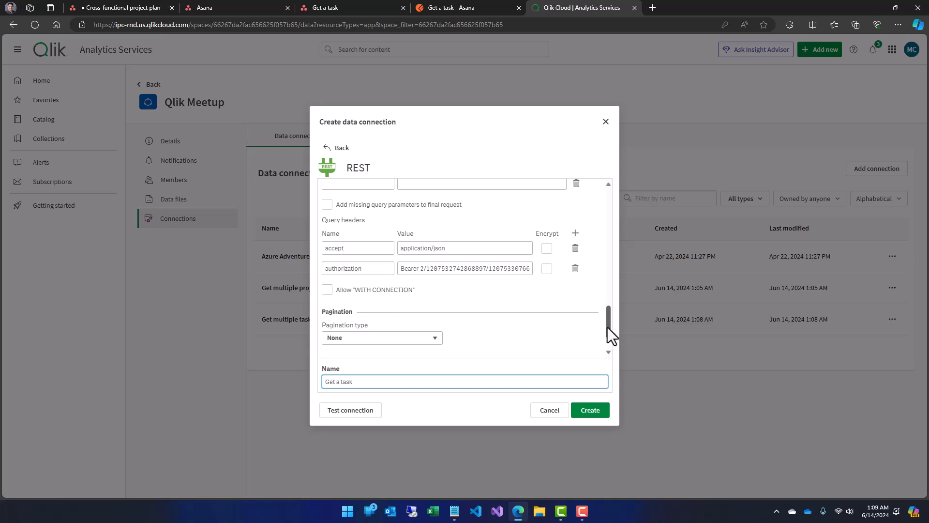
- Check the task ID in the single-task connection's URL and enable Allow "WITH CONNECTION"
drag(607, 318, 603, 182)
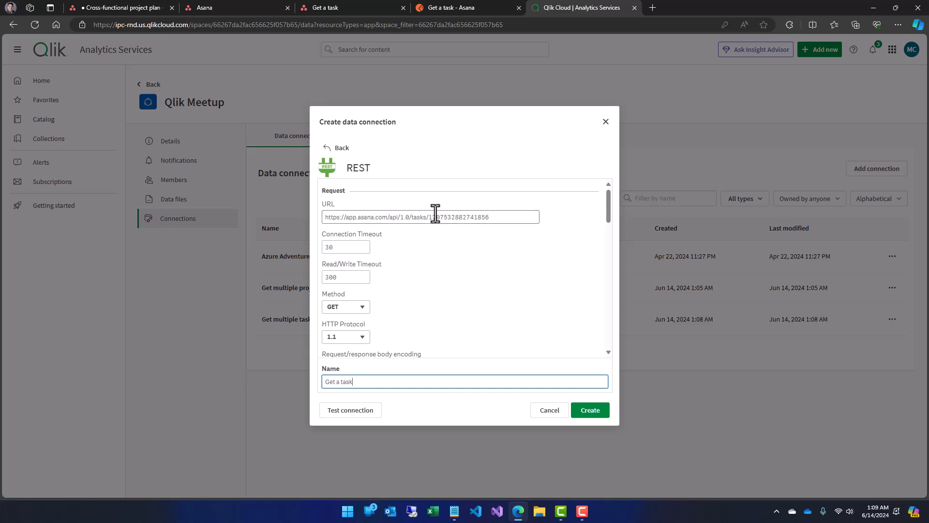
drag(429, 218, 510, 209)
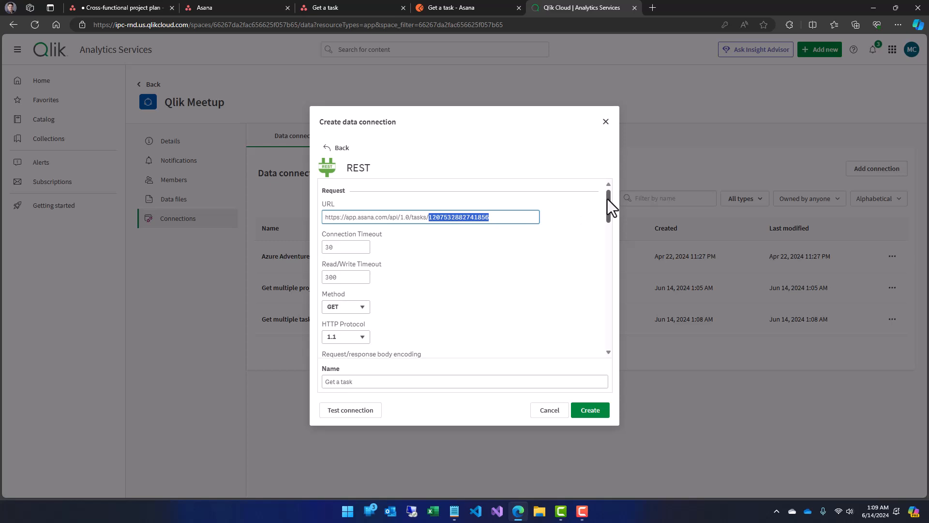
drag(608, 202, 610, 335)
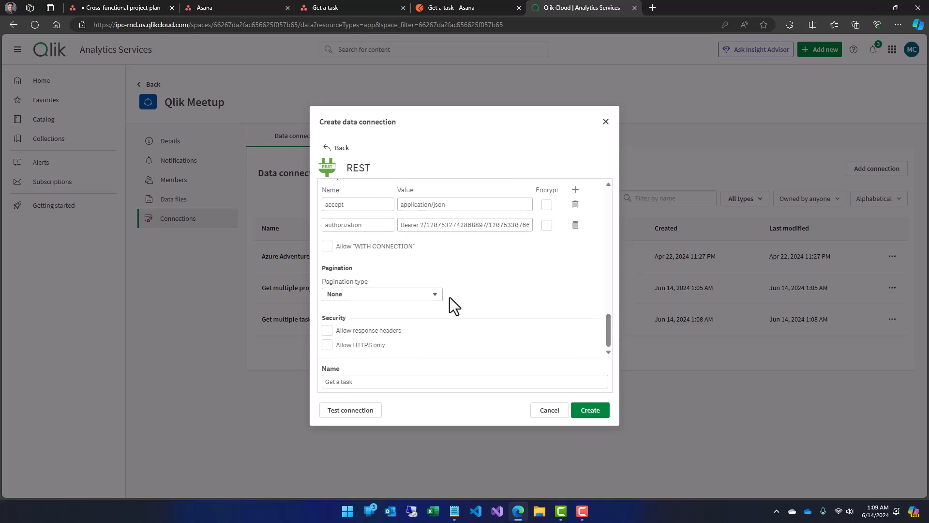
click(358, 256)
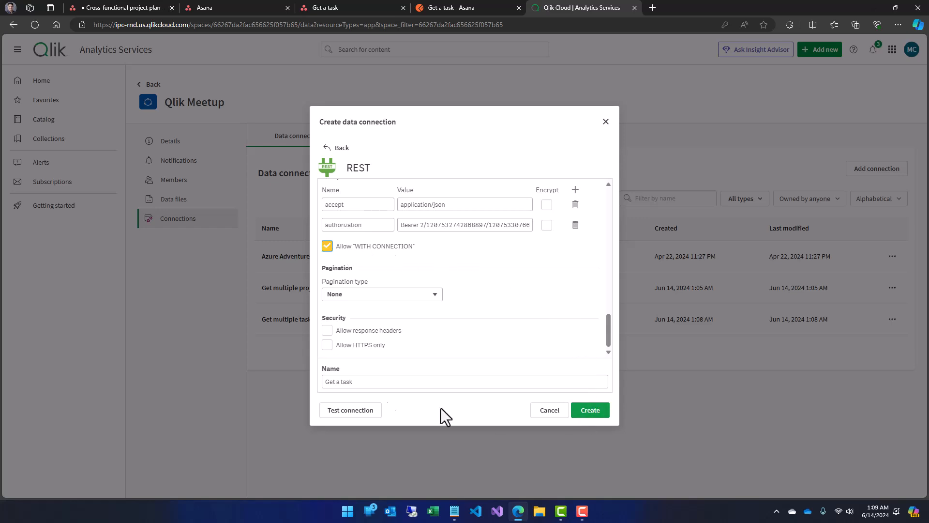
- Test and create the "Get a task" connection, then show the full list of data connections in the space
click(355, 411)
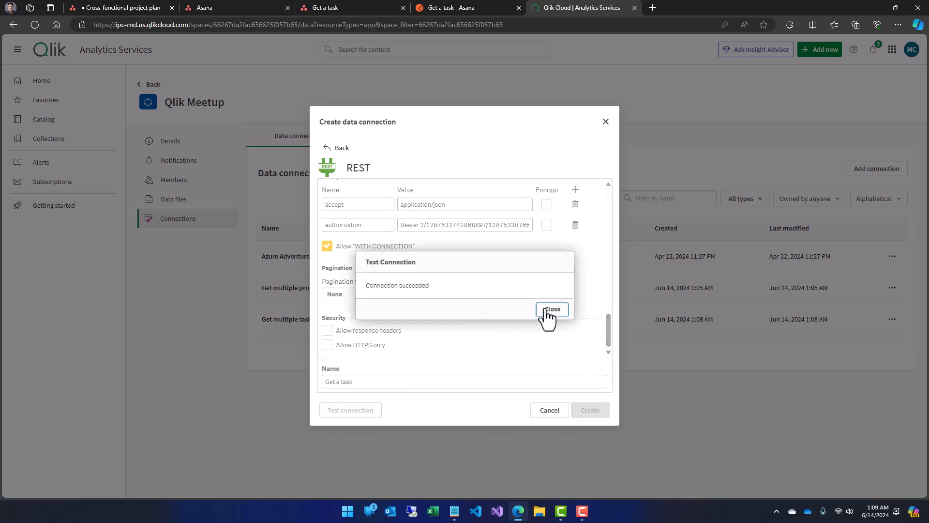
click(549, 310)
click(586, 413)
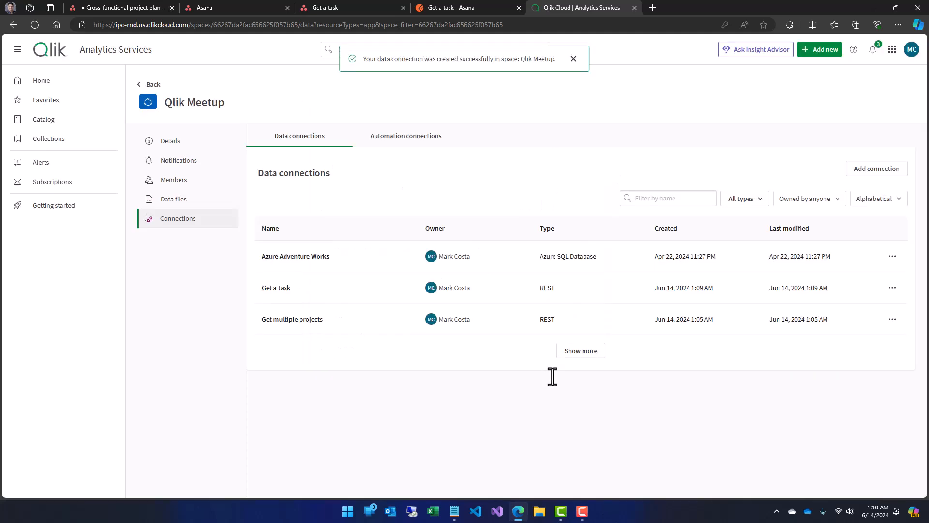
click(591, 355)
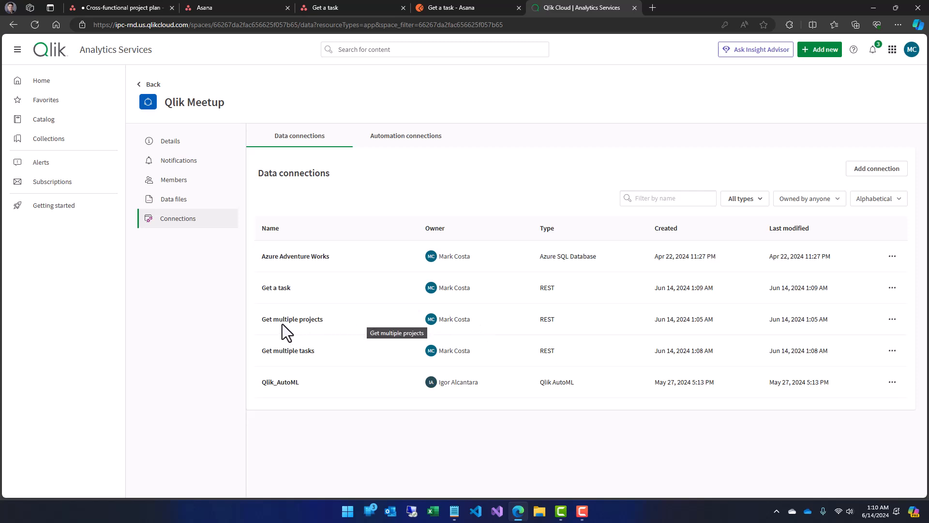
- Review the request settings of the "Get multiple projects" data connection without changing them, and return to the Qlik Meetup space's catalog
click(892, 320)
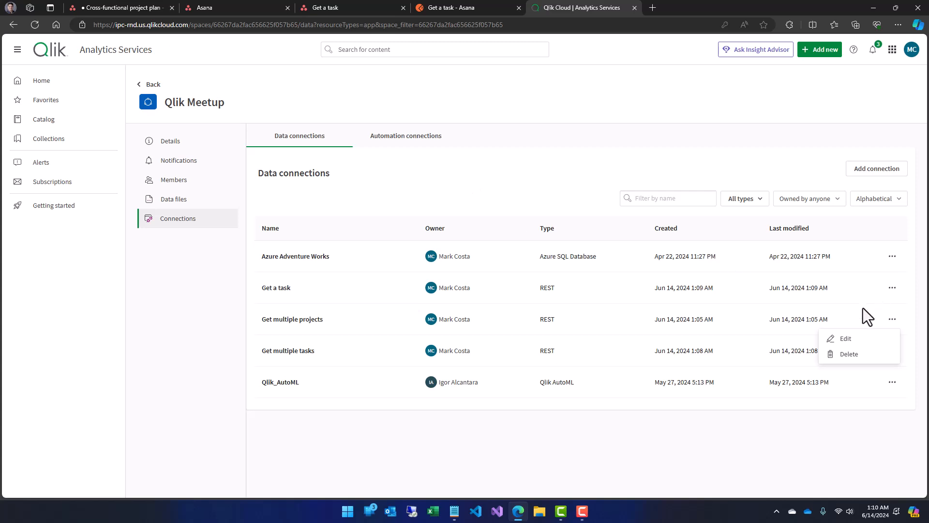
click(846, 339)
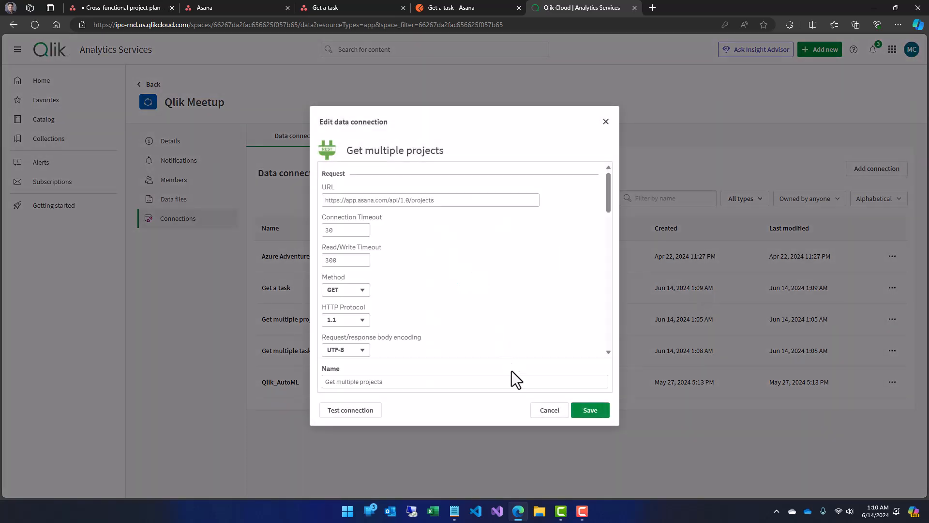
click(542, 412)
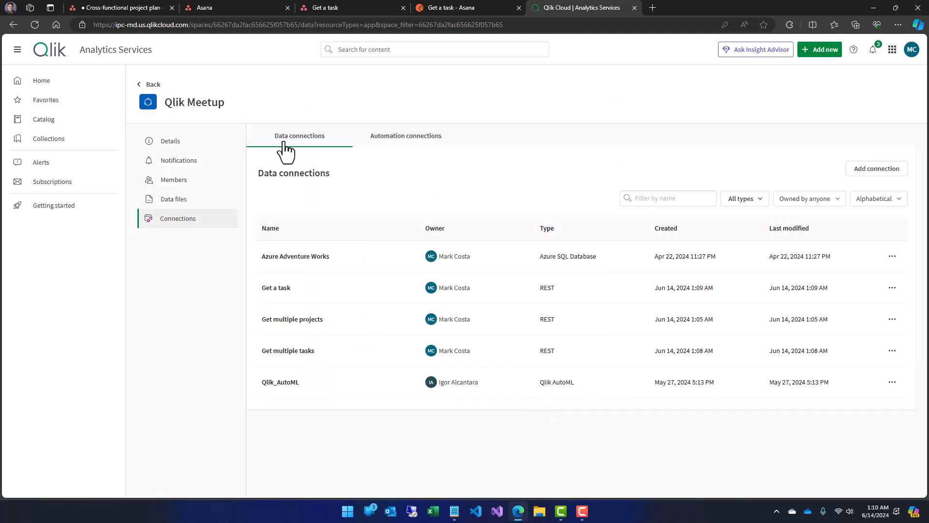
click(153, 85)
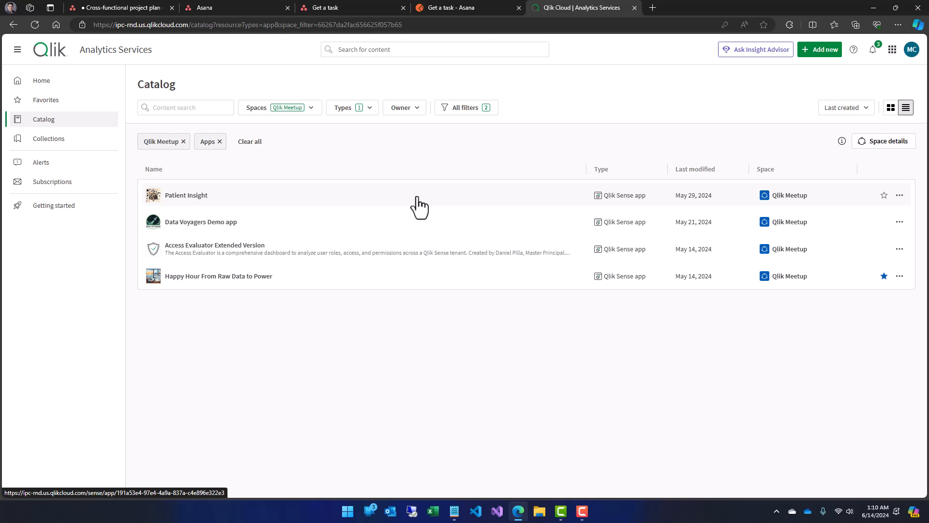
- Switch to Postman to review the "Get multiple projects" request and its response, and return to the Qlik Cloud catalog
click(463, 9)
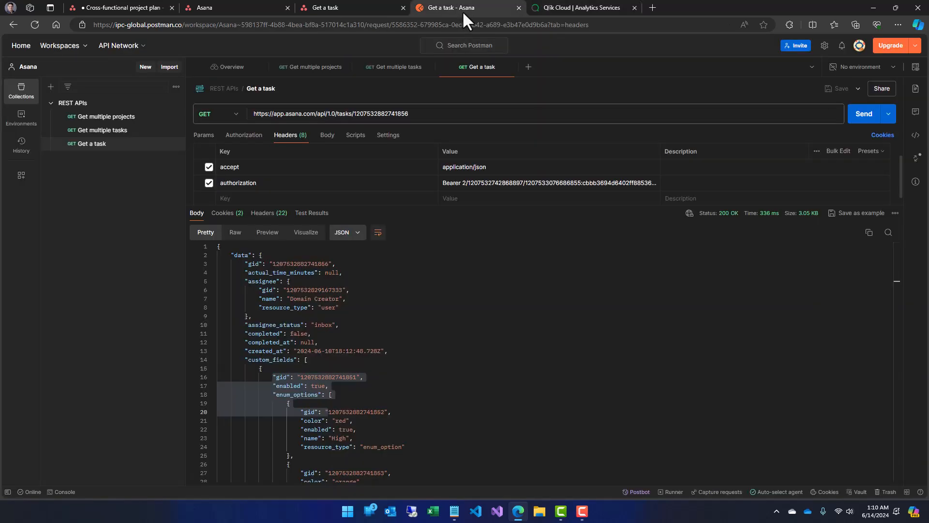
click(114, 118)
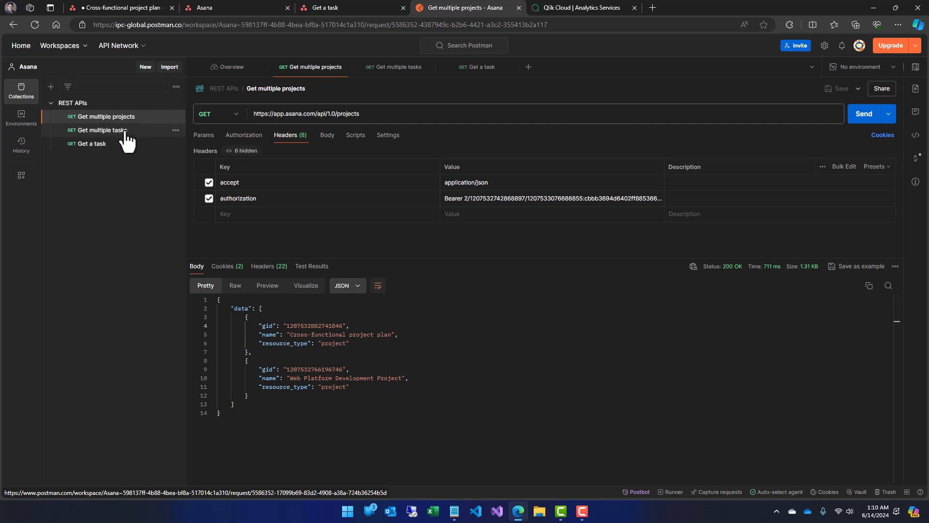
click(606, 5)
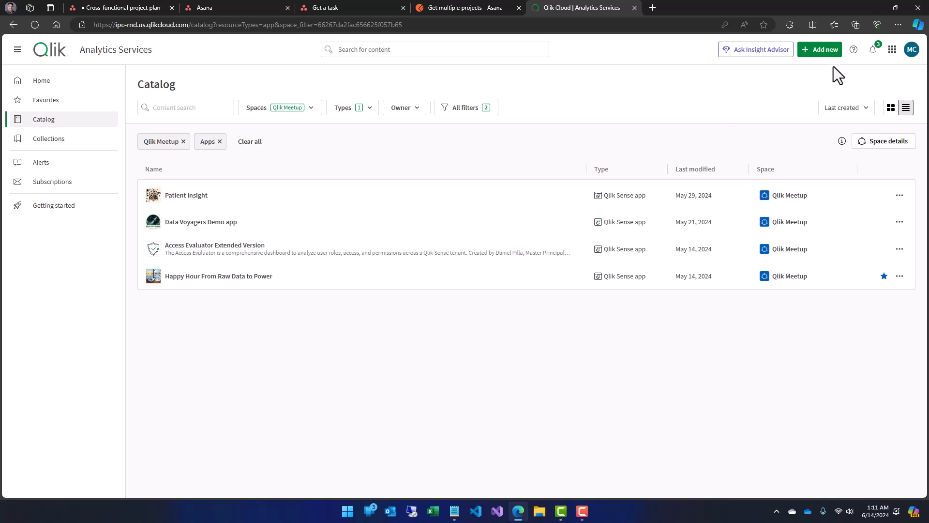
- Create a script named "L1 Projects Data Builder" in the Qlik Meetup space, with Open script turned off
click(831, 52)
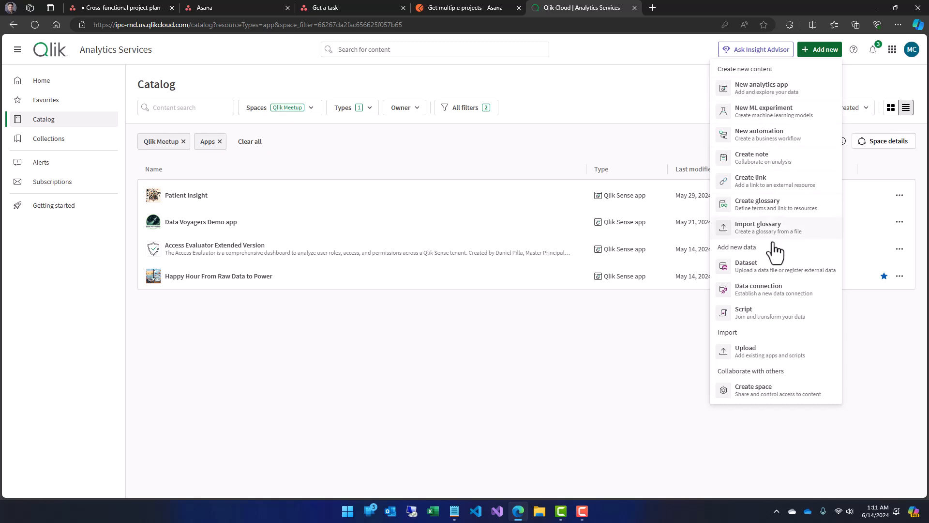
click(749, 318)
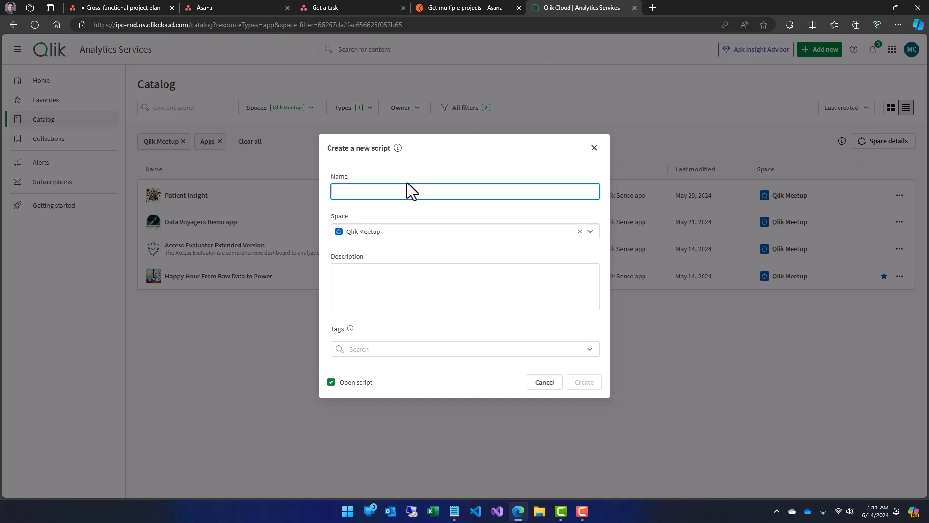
text(Layer 1)
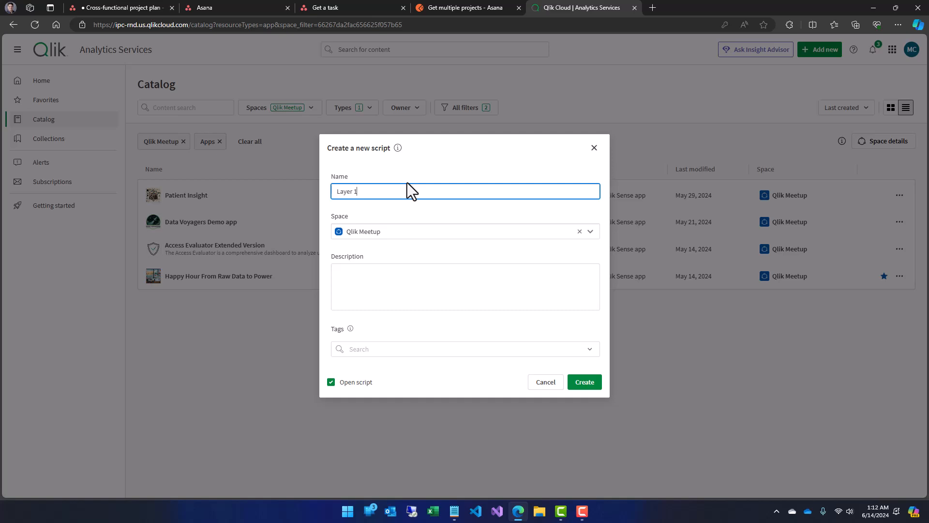
key(ctrl+a)
text(L1)
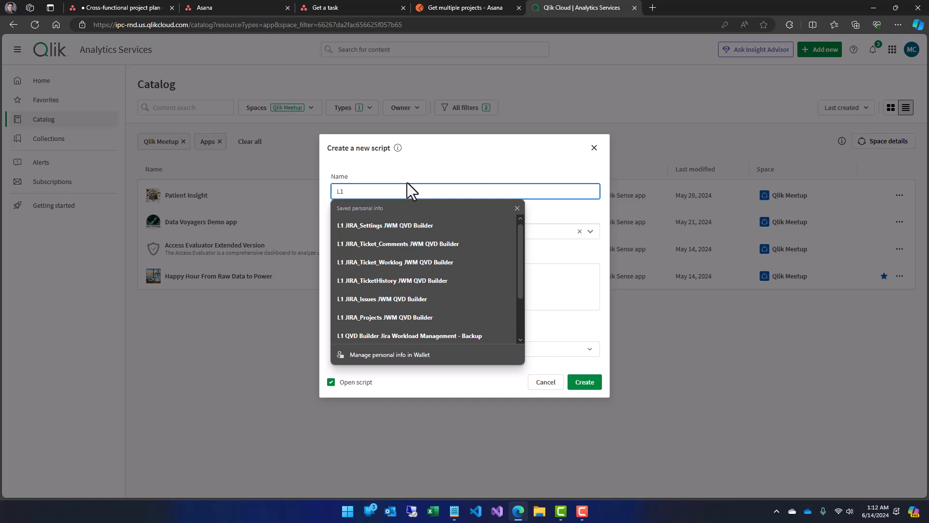
text(Projects)
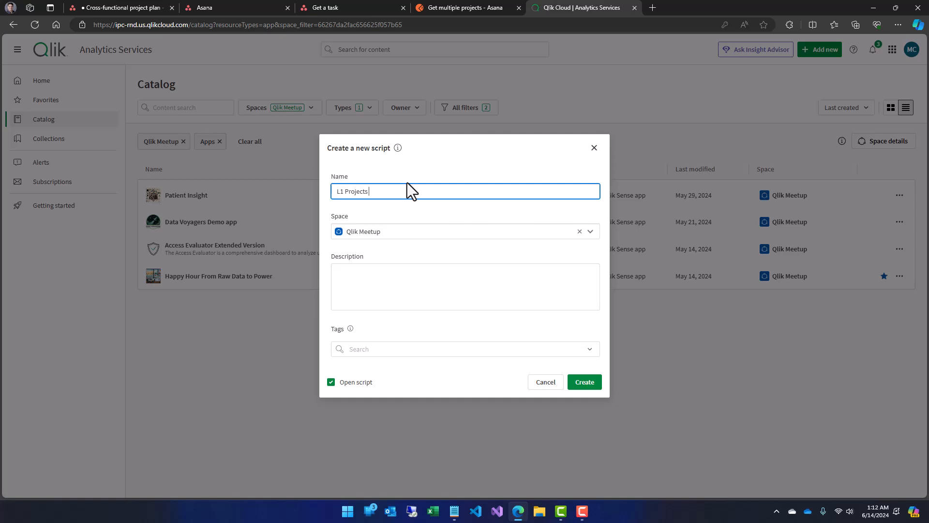
text(QVD)
key(shift+Right)
key(shift+Right)
key(shift+Right)
text(Data)
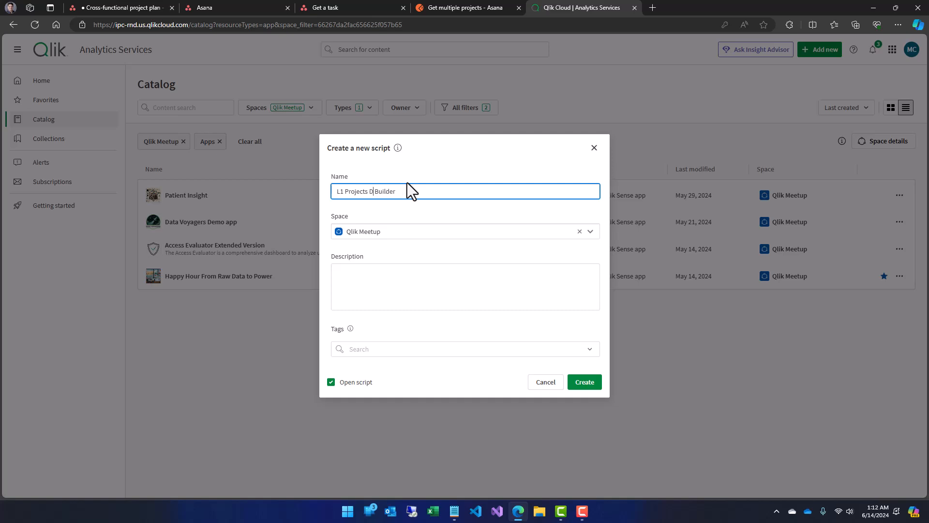
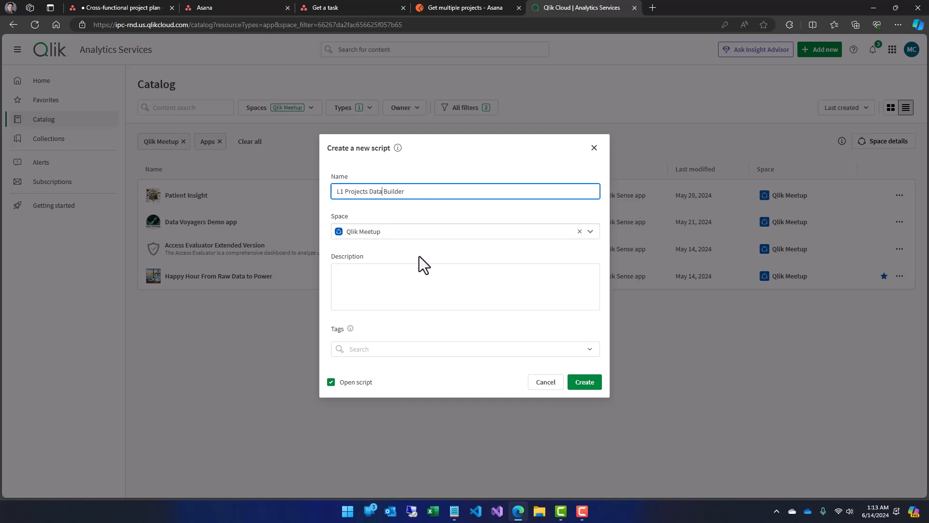
click(350, 386)
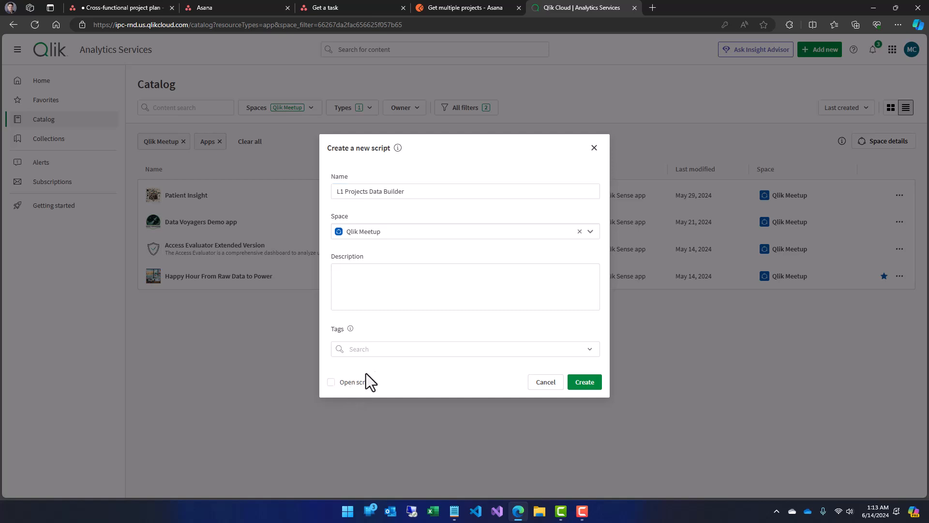
click(590, 379)
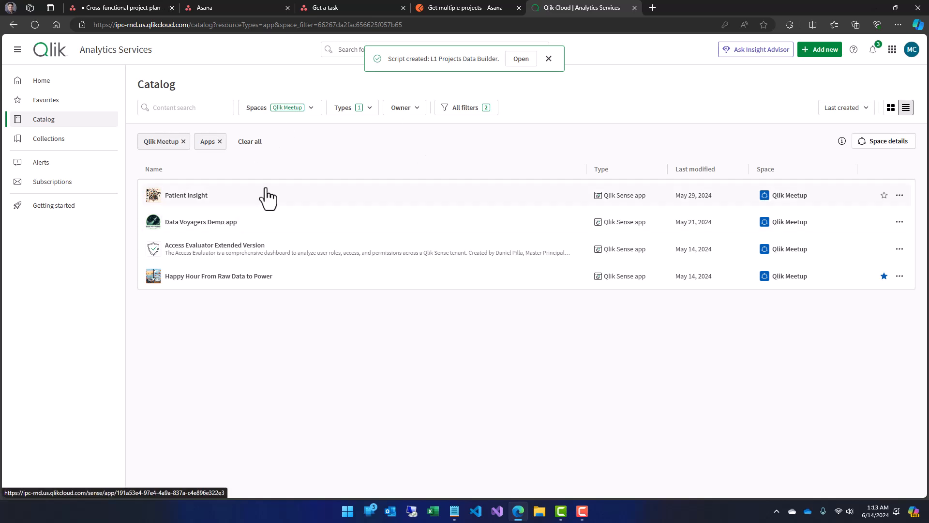
- Filter the Qlik Meetup catalog by the Scripts type instead of Apps
click(373, 111)
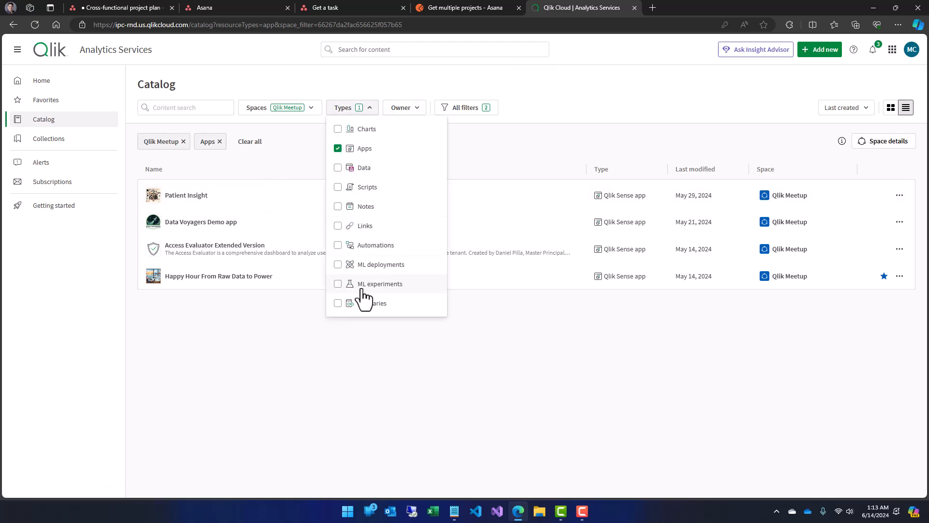
click(361, 186)
click(341, 149)
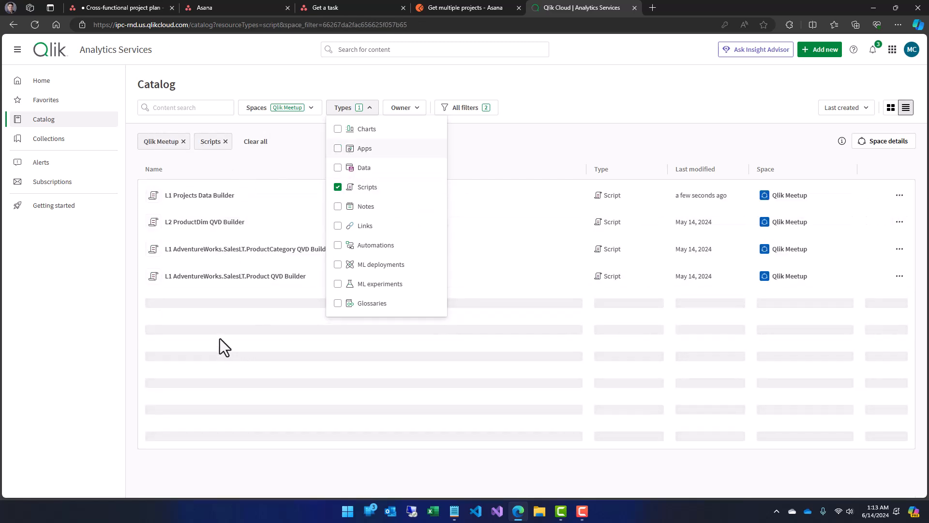
click(287, 155)
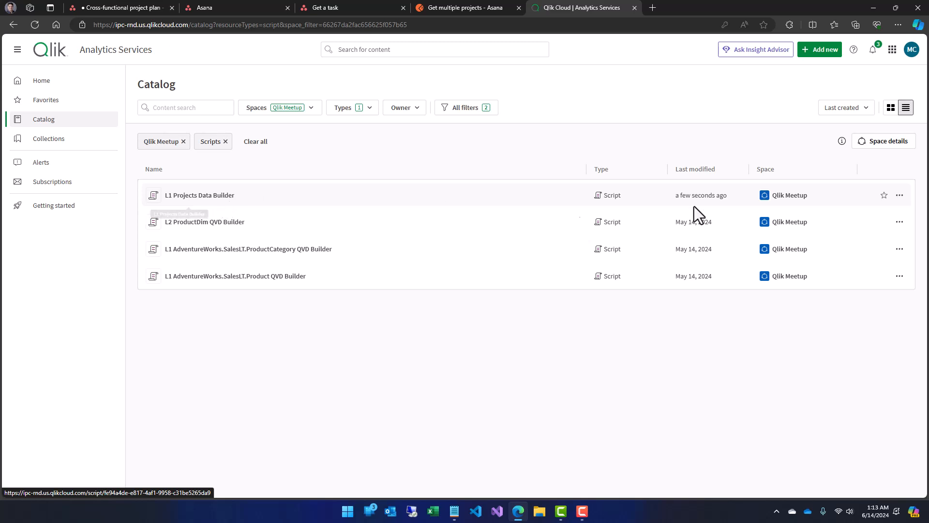
- Open the "L1 Projects Data Builder" script in a new browser tab and show its script editor
click(899, 197)
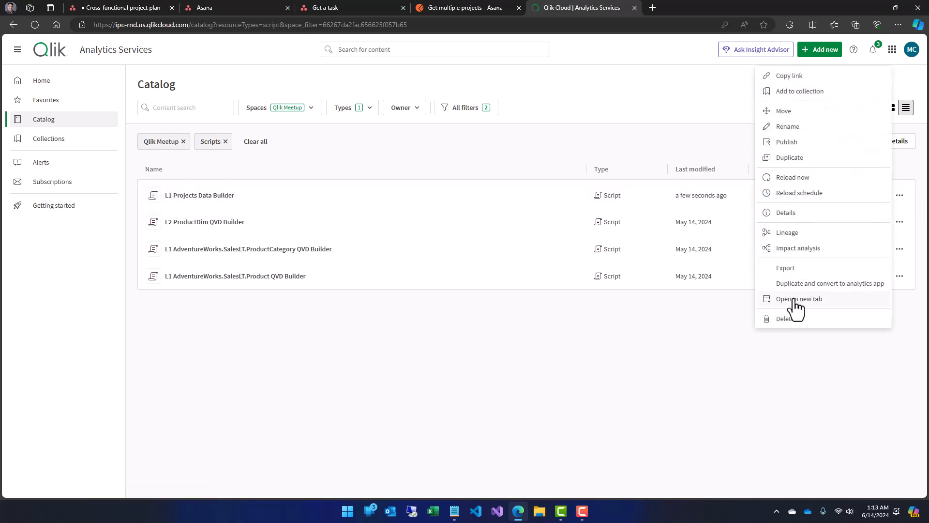
click(318, 165)
right_click(235, 198)
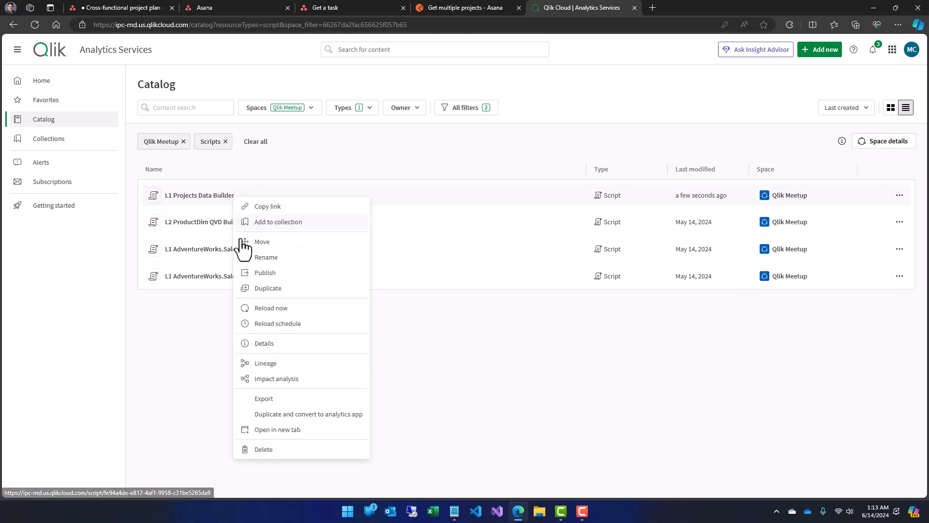
click(267, 432)
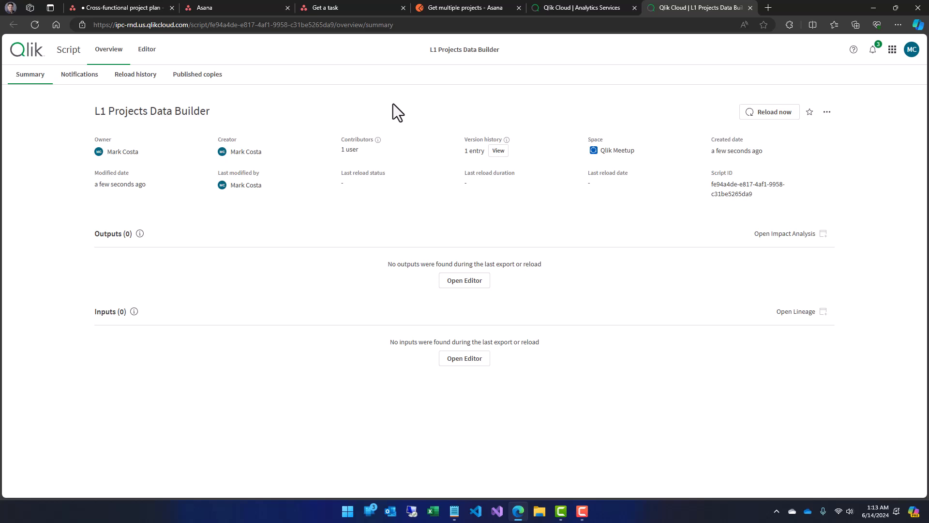
click(147, 59)
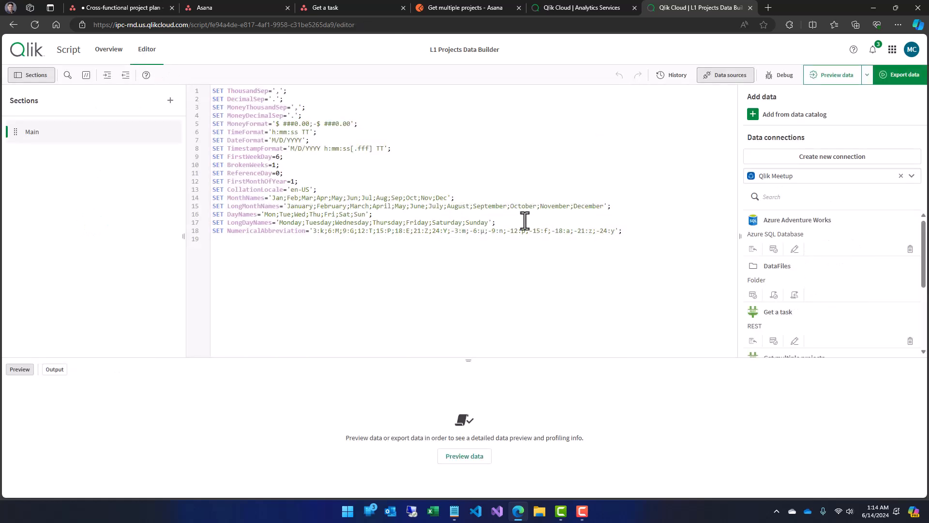
- Enlarge the script editing area and add two blank lines after the NumericalAbbreviation statement in the Main section
drag(470, 359, 472, 435)
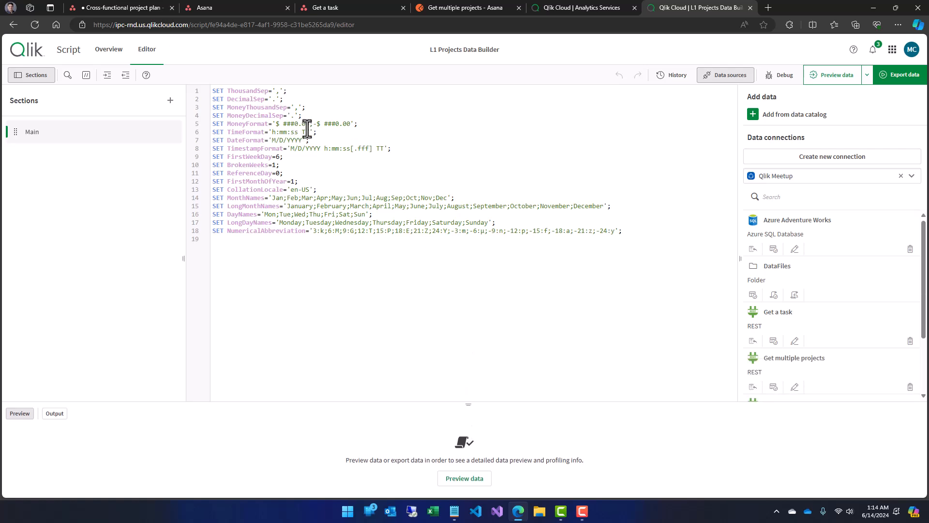
click(639, 229)
key(Return)
key(Return)
- Check the "Get multiple projects" connection settings from the script editor and close them without changes
scroll(783, 303, down, 1)
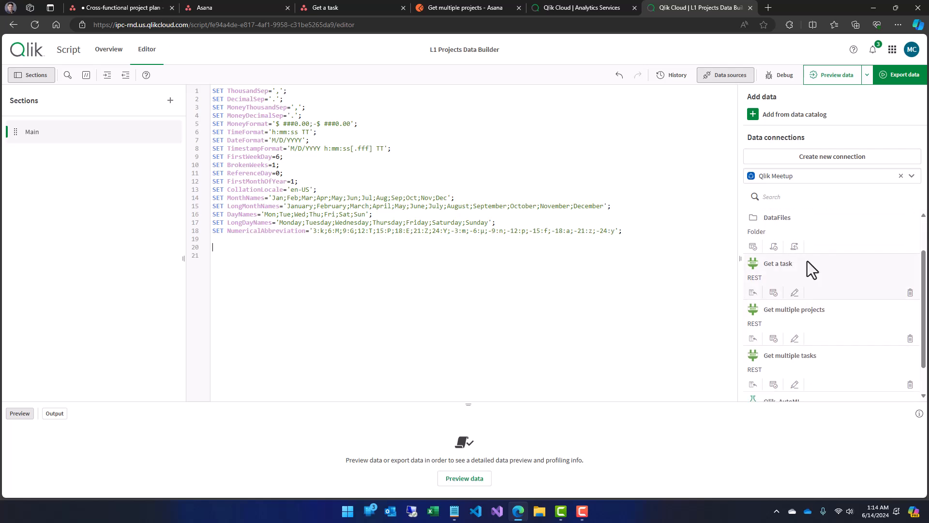
scroll(807, 261, down, 1)
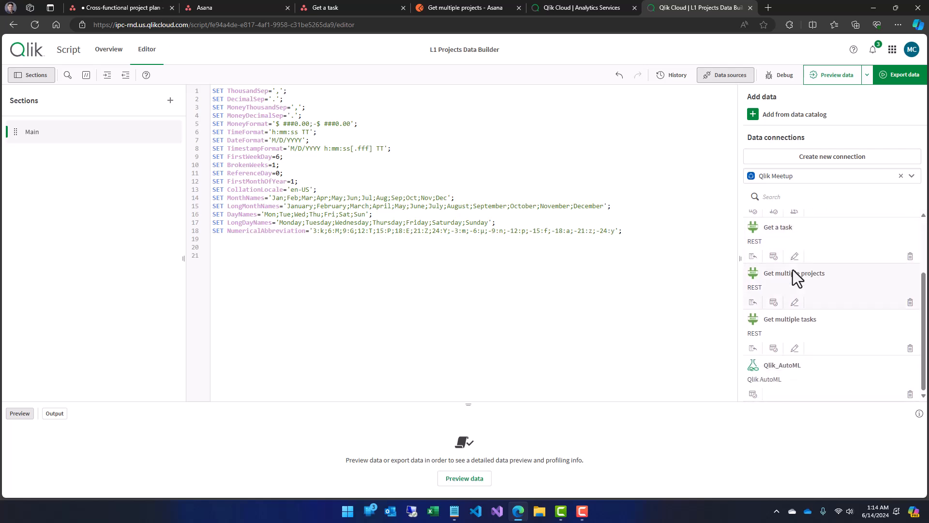
click(794, 303)
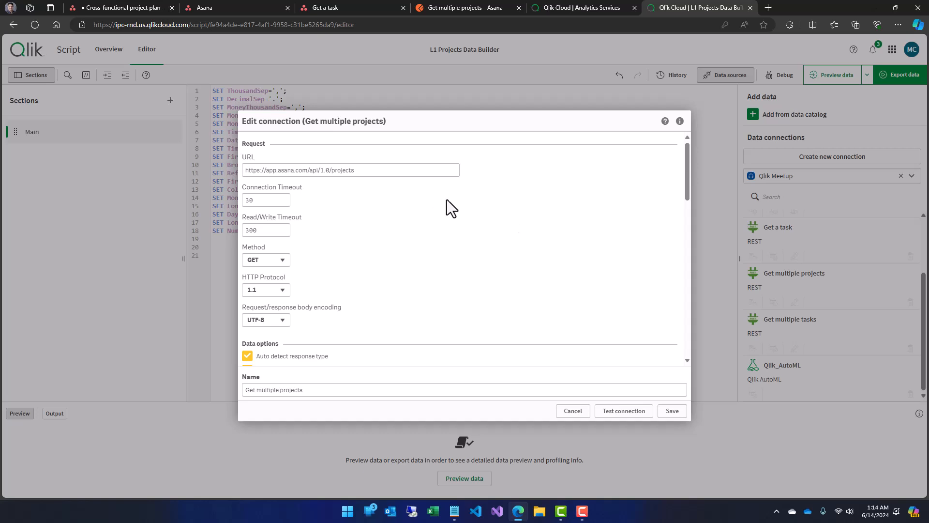
click(573, 410)
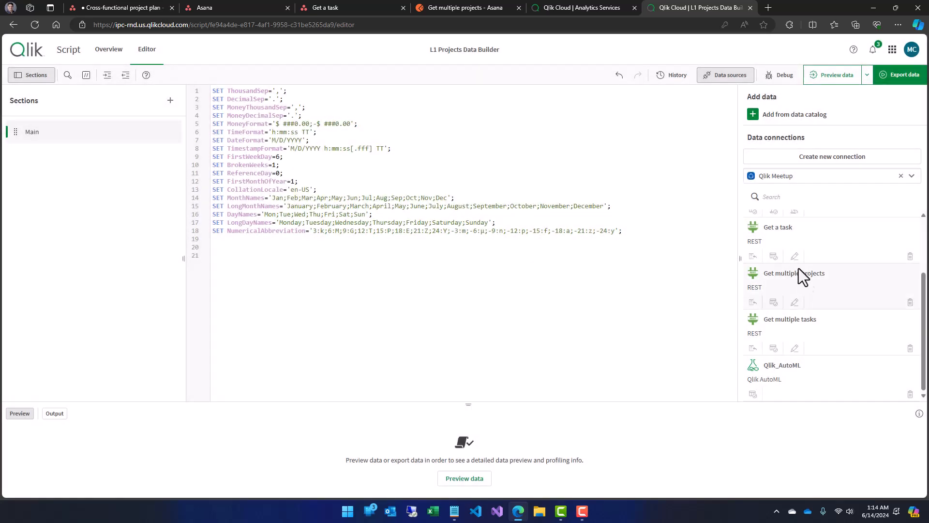
- Start selecting data from the "Get multiple projects" connection, preview the data table, and set the preload symbols count to No limit
click(773, 302)
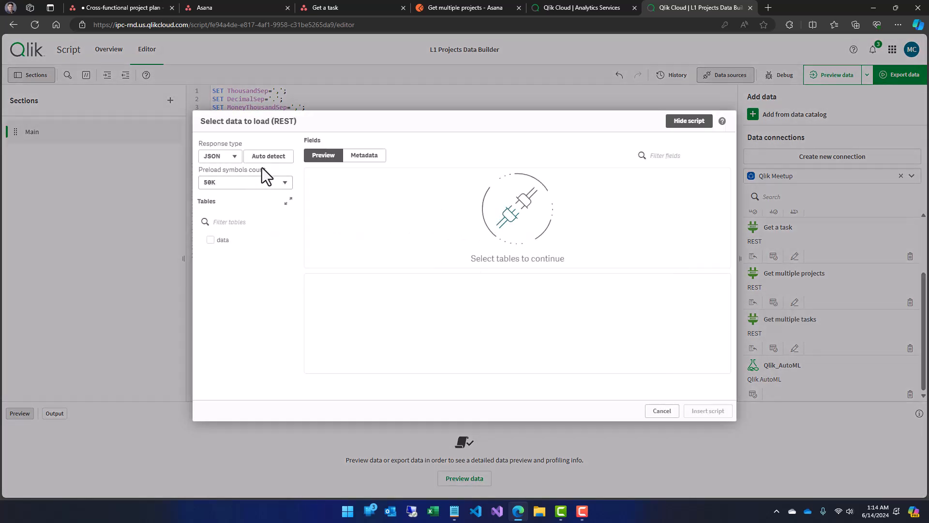
click(223, 242)
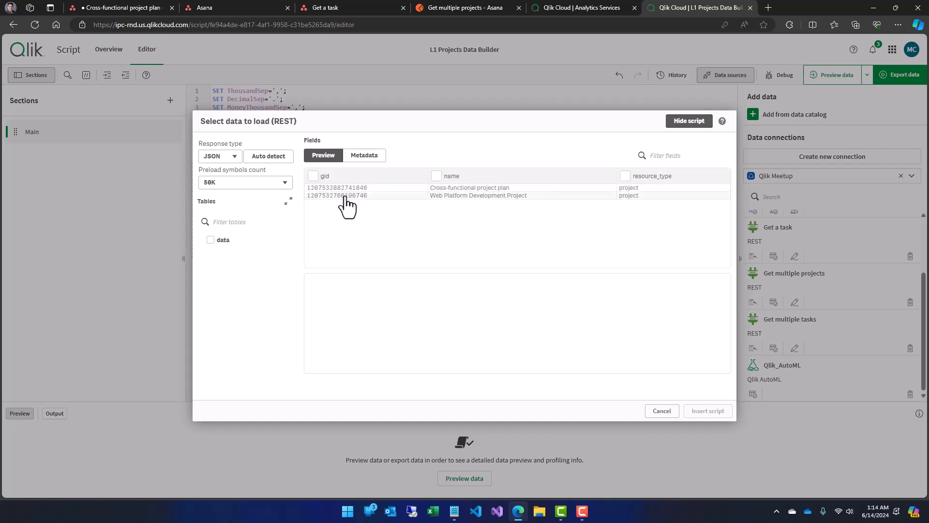
click(285, 183)
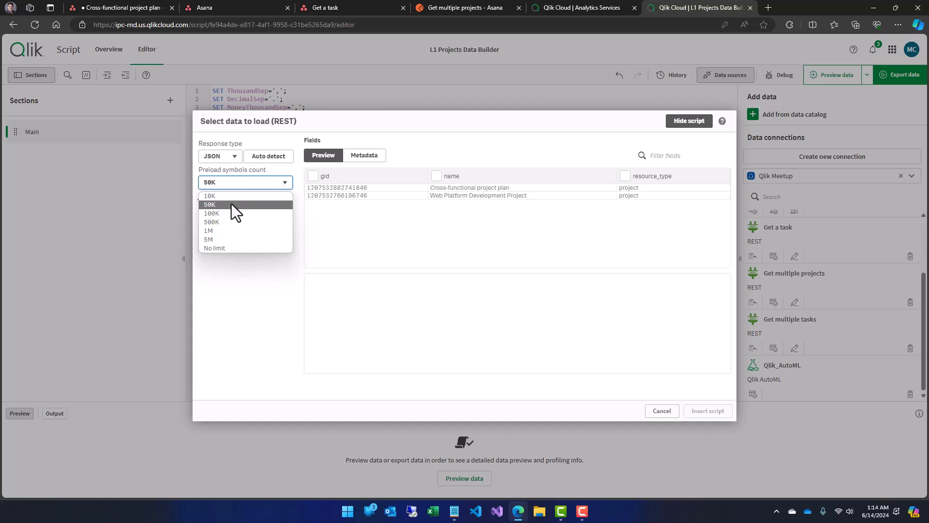
click(216, 249)
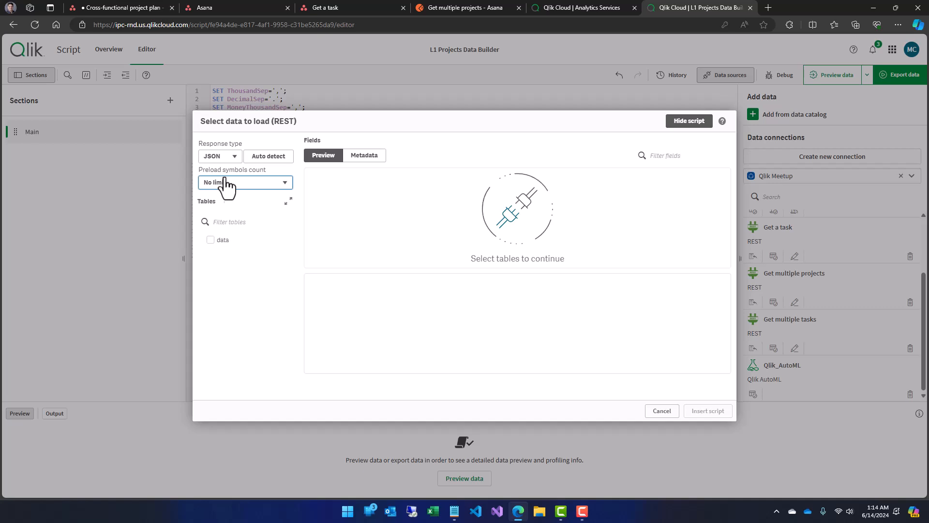
- Select the gid and name fields of the data table for loading
click(228, 240)
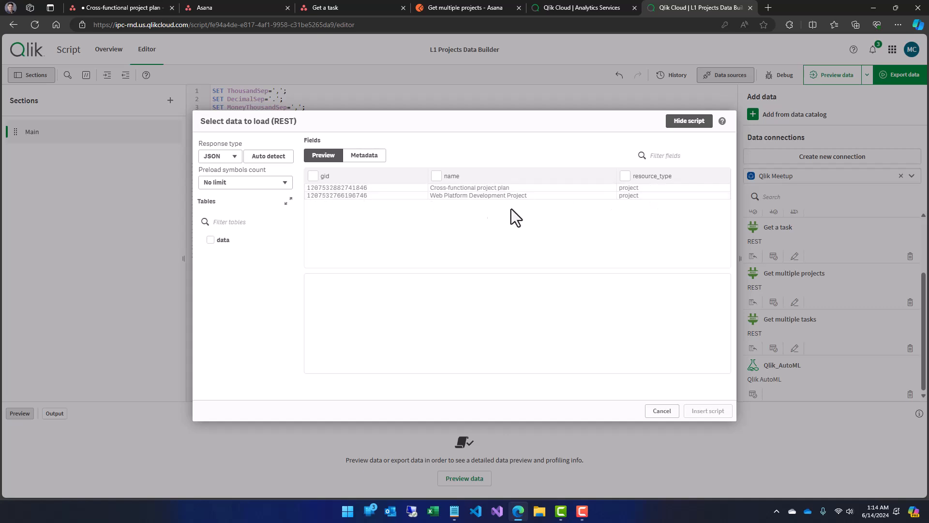
click(313, 176)
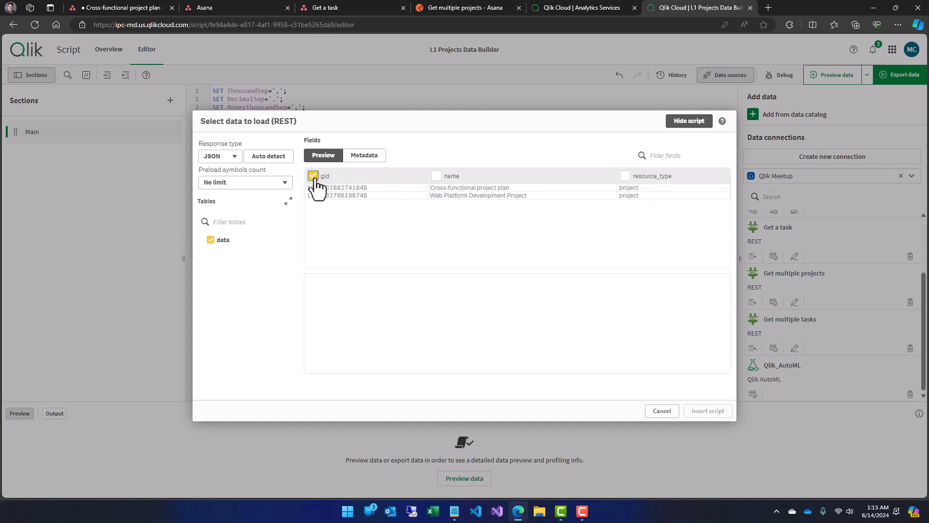
click(435, 177)
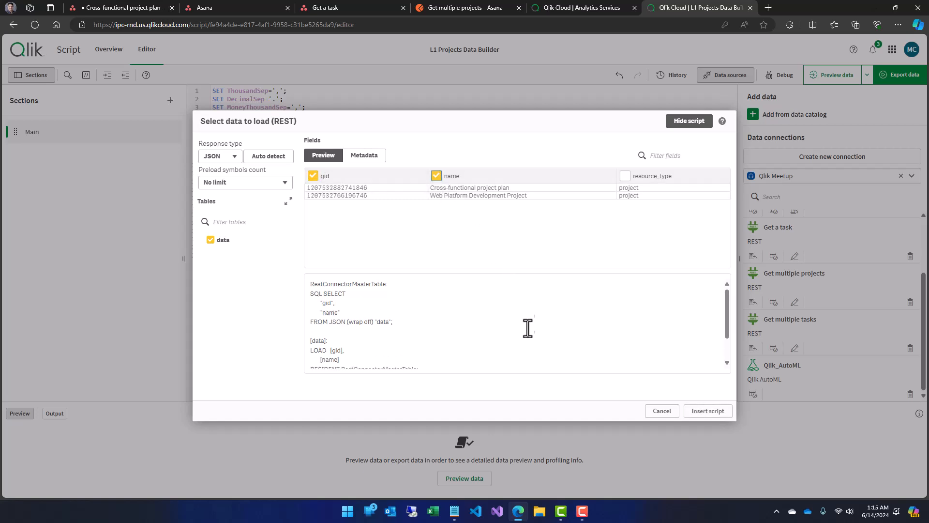
- Insert the generated gid and name load script into the Main section and review its connection, SELECT, LOAD and DROP TABLE statements
click(715, 409)
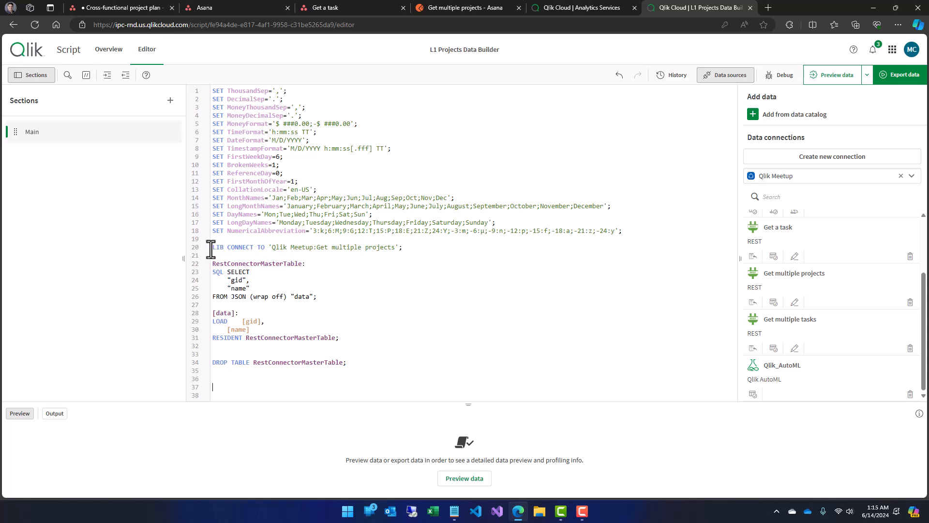
drag(211, 248, 403, 251)
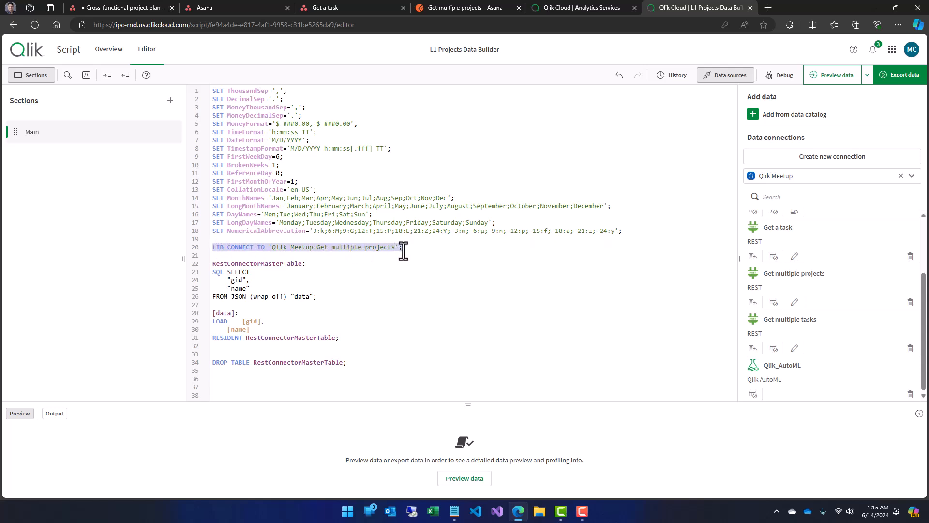
click(257, 290)
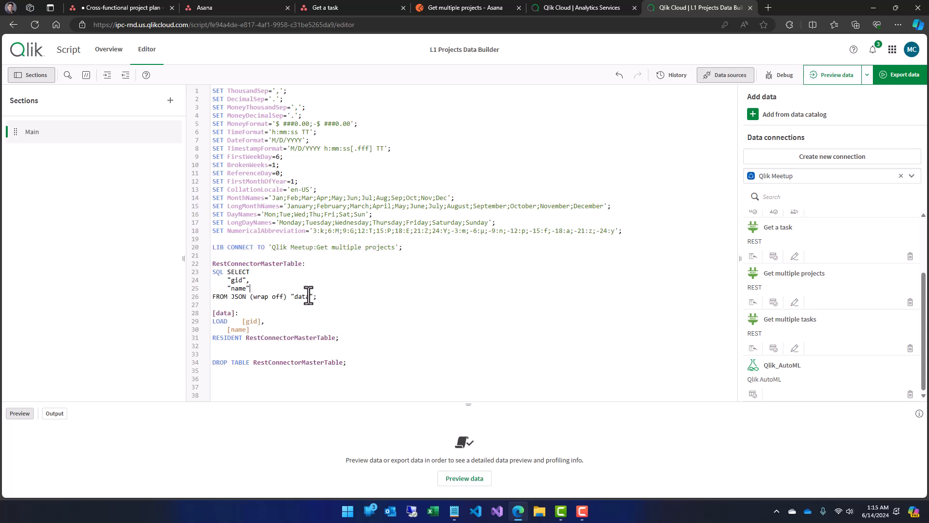
drag(316, 297, 211, 274)
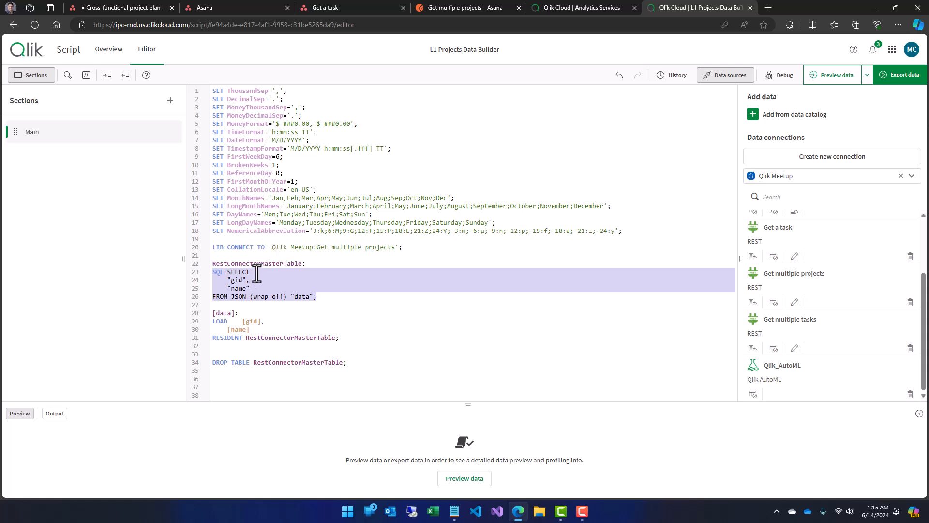
click(215, 313)
drag(215, 314, 355, 338)
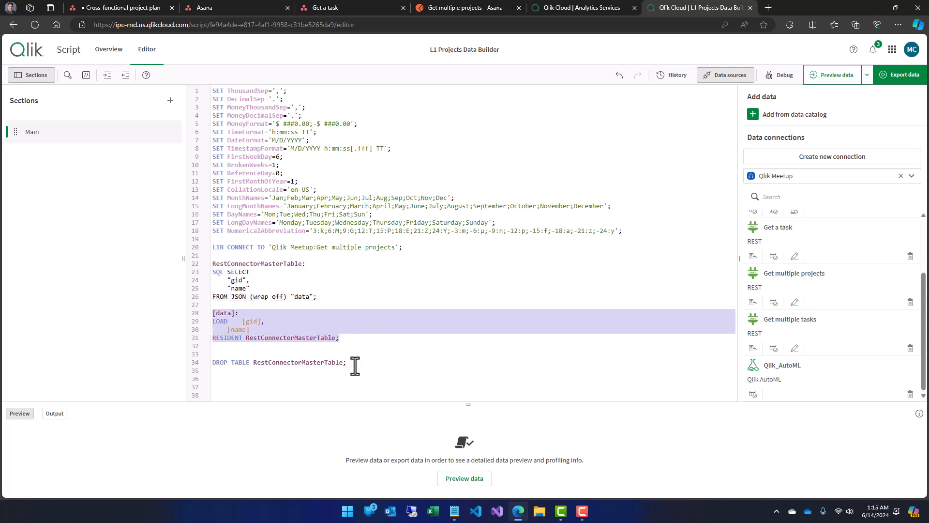
click(354, 363)
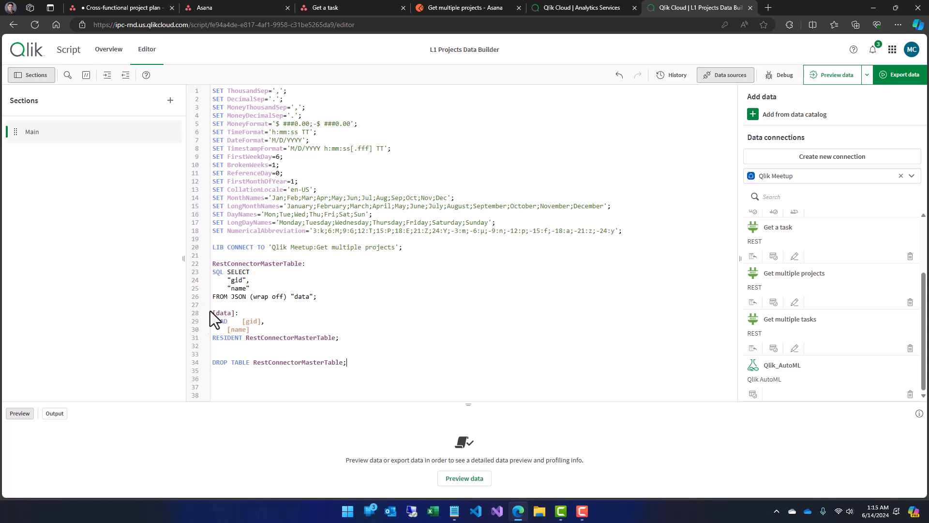
drag(213, 313, 346, 364)
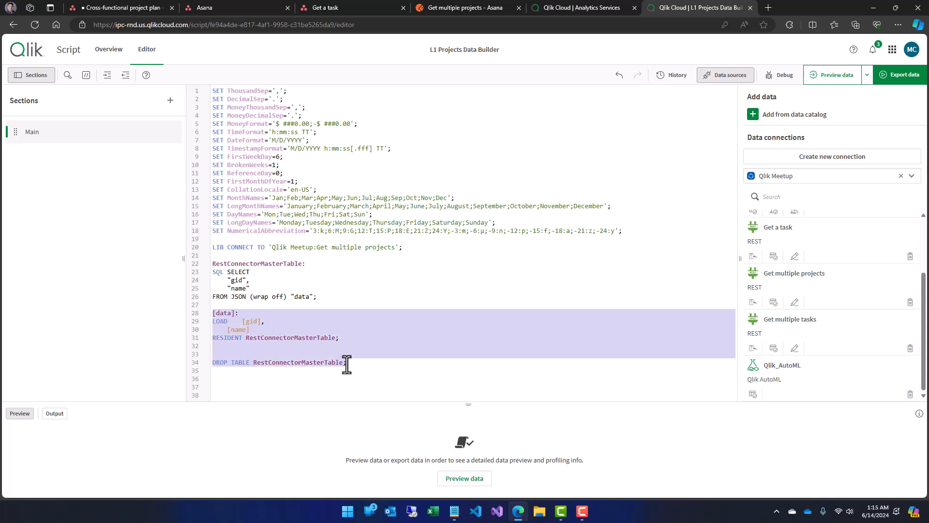
click(251, 314)
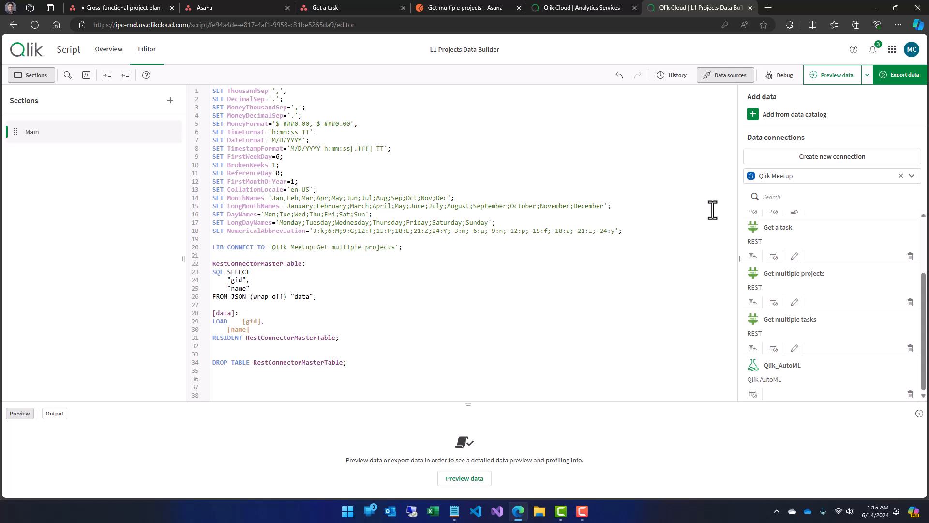
- Run the script with a data export, close the export dialog, and read through the output log
click(903, 89)
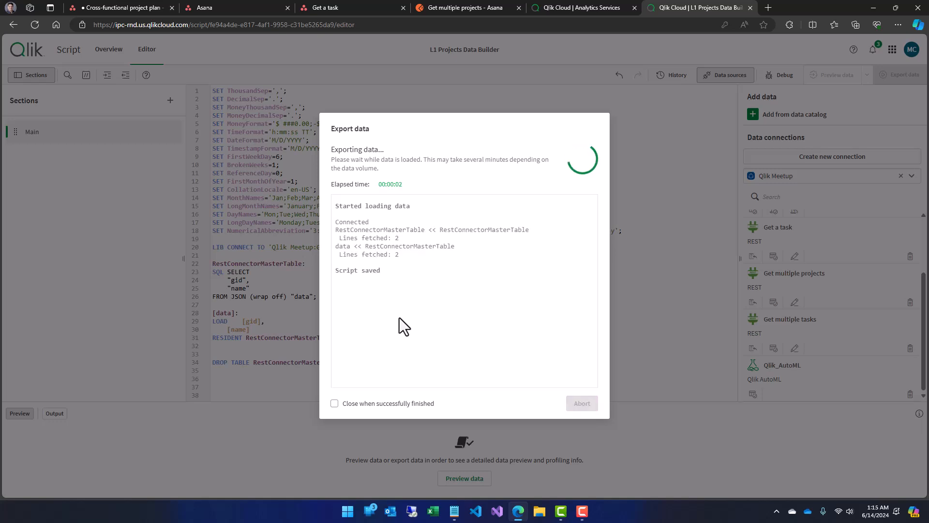
click(570, 407)
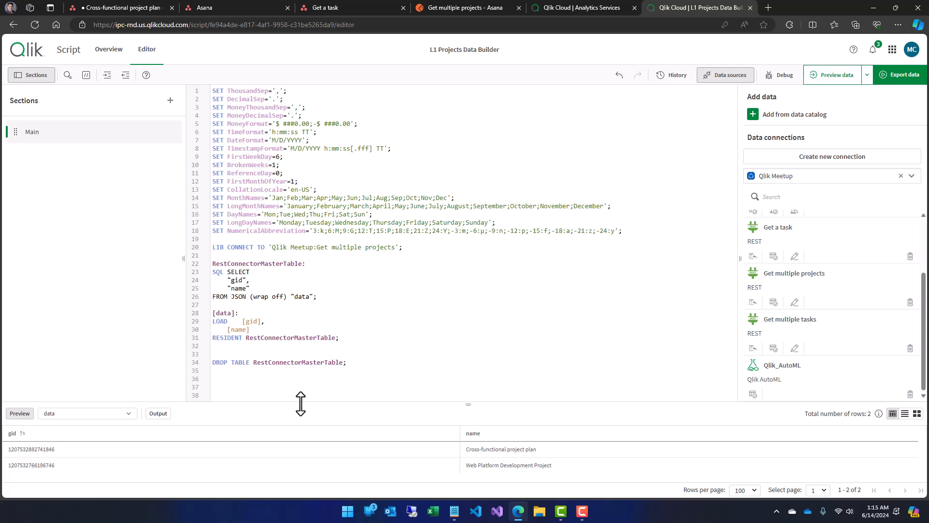
click(152, 419)
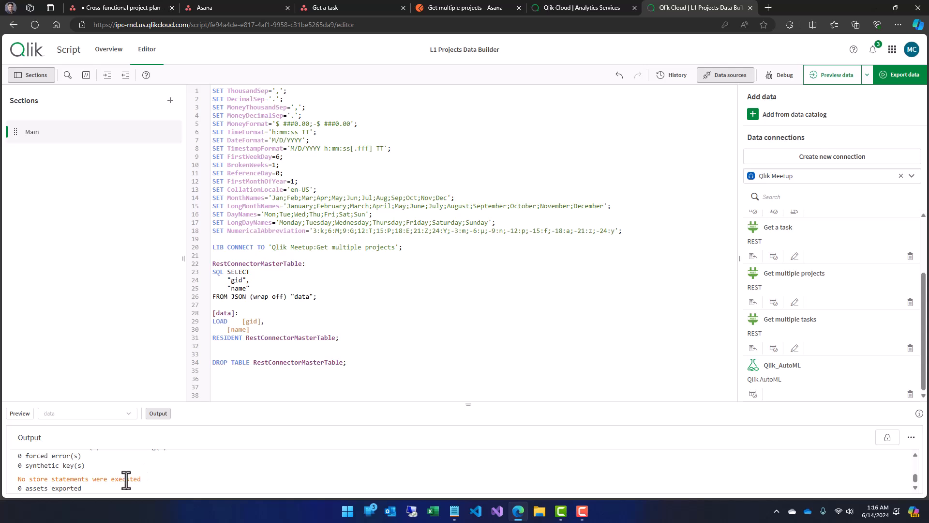
scroll(120, 477, up, 1)
scroll(121, 477, up, 3)
scroll(121, 474, down, 5)
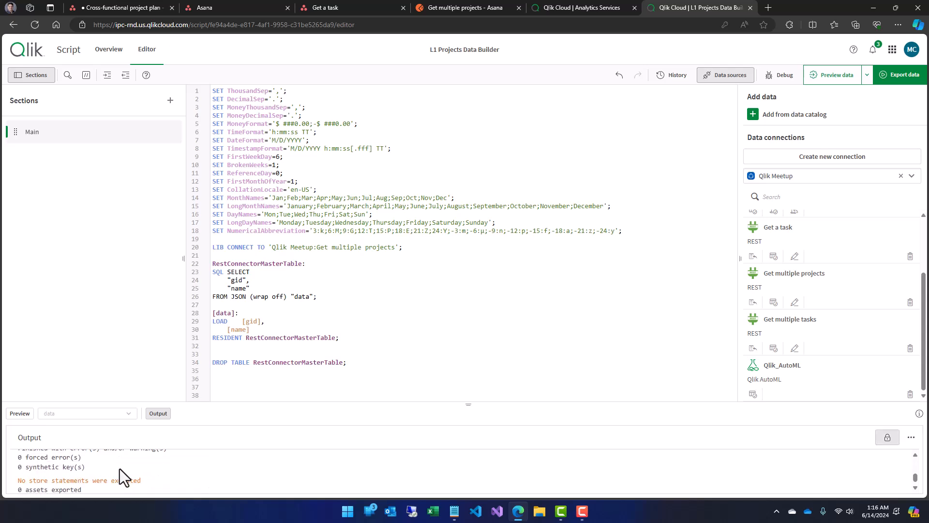
- Return to the data preview and place the [gid] field on its own line under LOAD
click(22, 419)
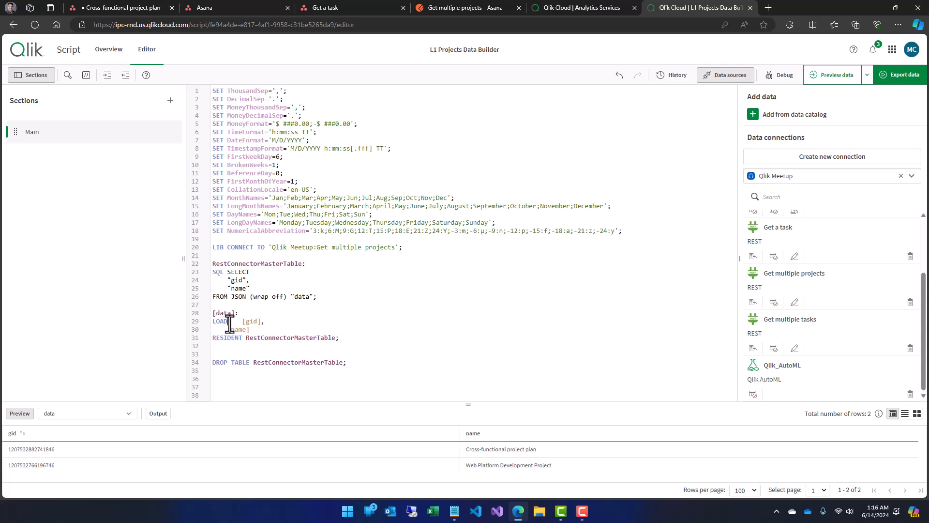
key(shift+Right)
key(Return)
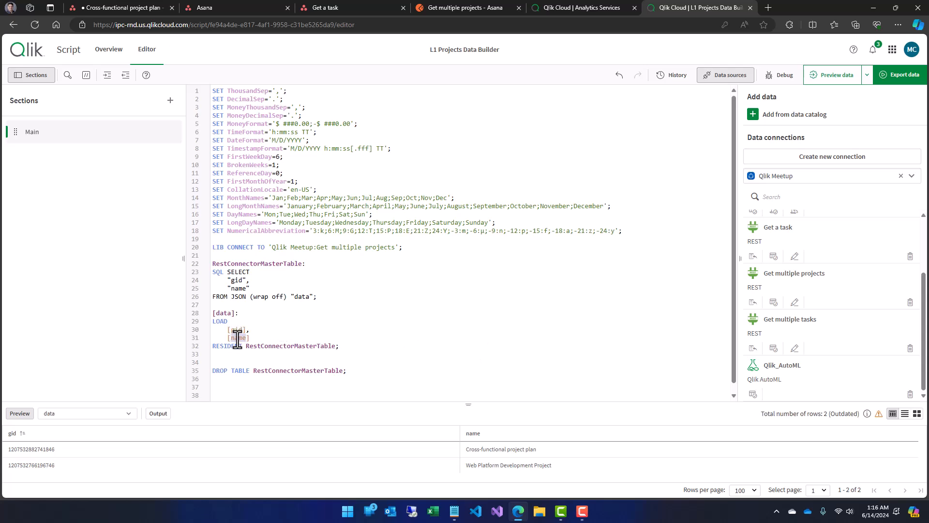
- Switch to Postman, check the gid field in the Get multiple tasks response, and return to the Qlik script editor
click(452, 10)
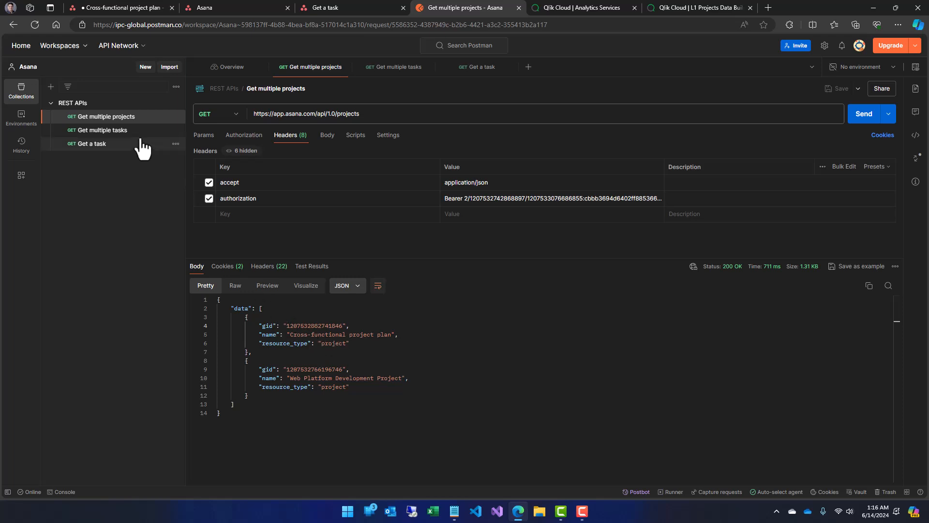
click(112, 131)
double_click(268, 293)
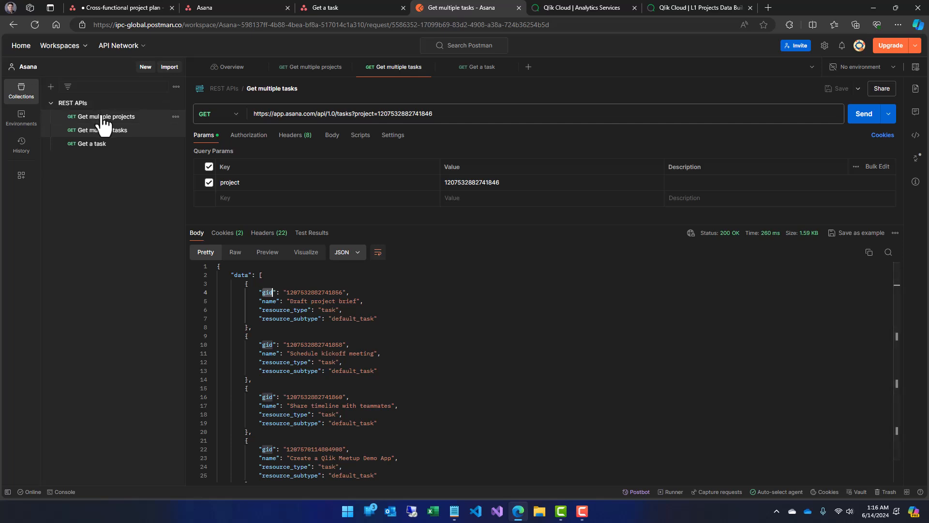
click(678, 8)
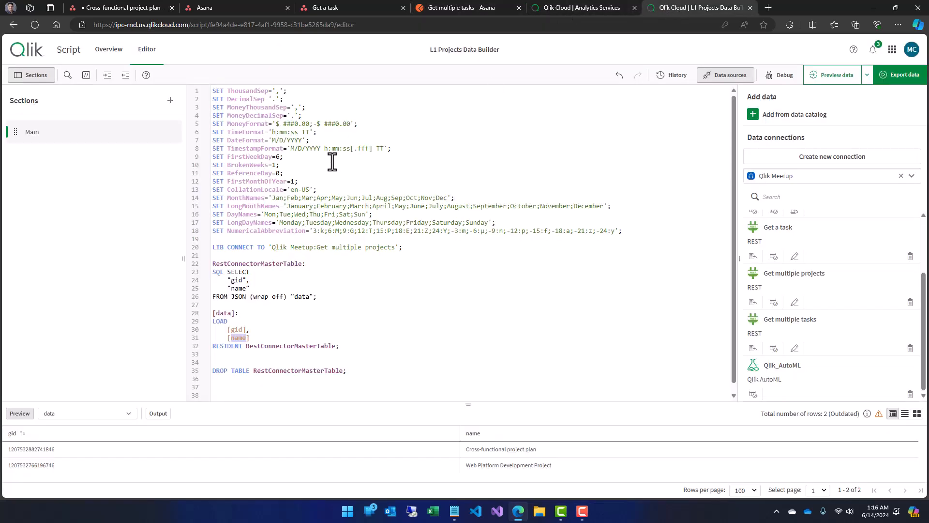
- Alias [gid] as [ProjectId] and [name] as [Project Name] in the LOAD statement
click(246, 330)
text(AS )
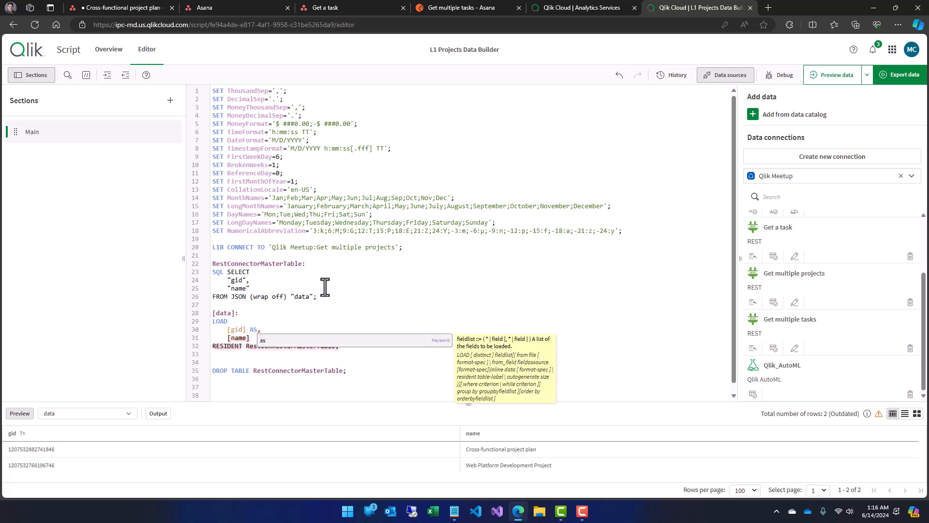
text([])
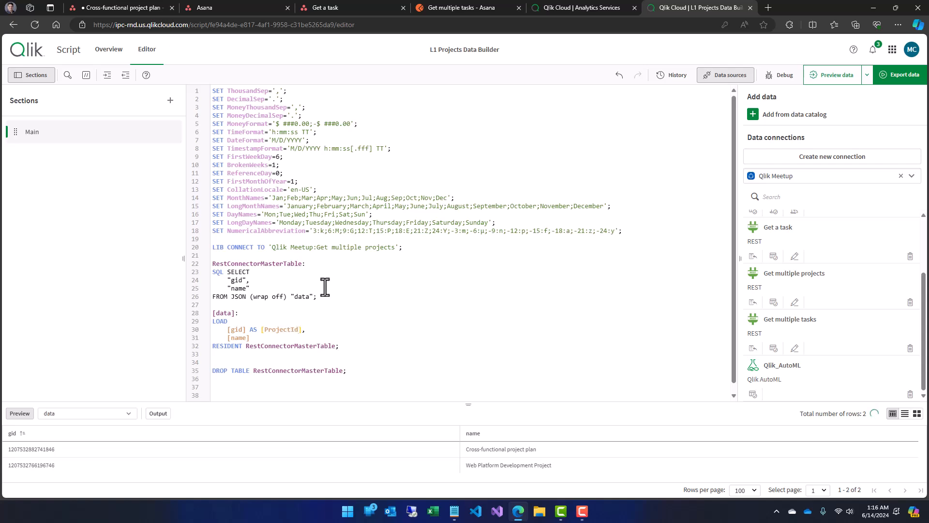
text( AS [)
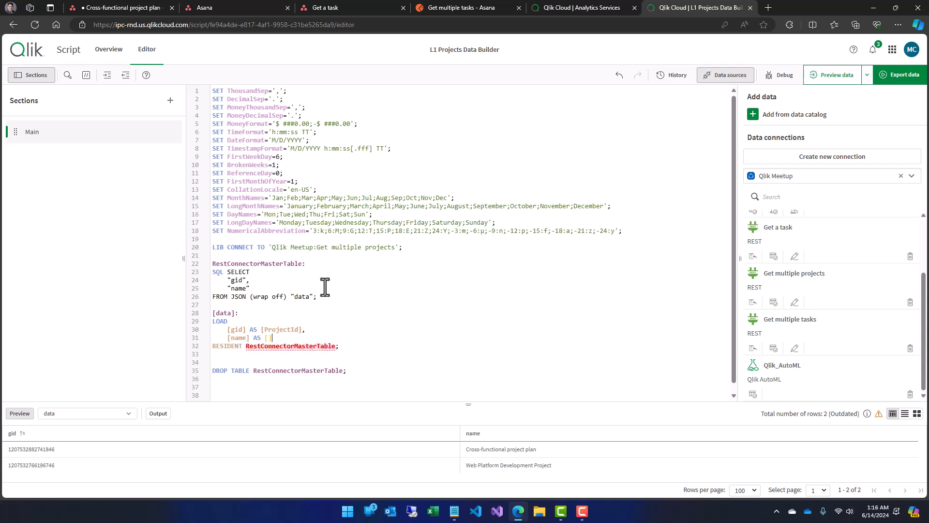
key(Left)
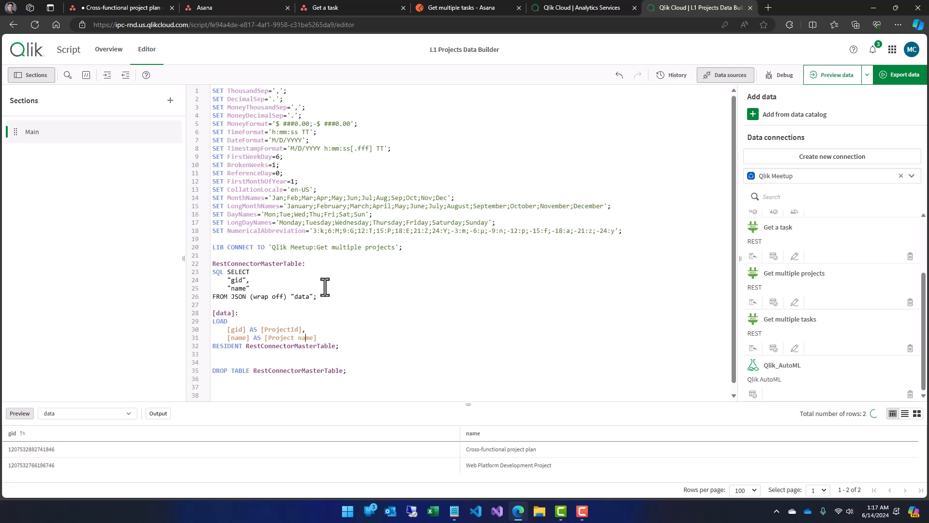
key(BackSpace)
text(N)
click(298, 338)
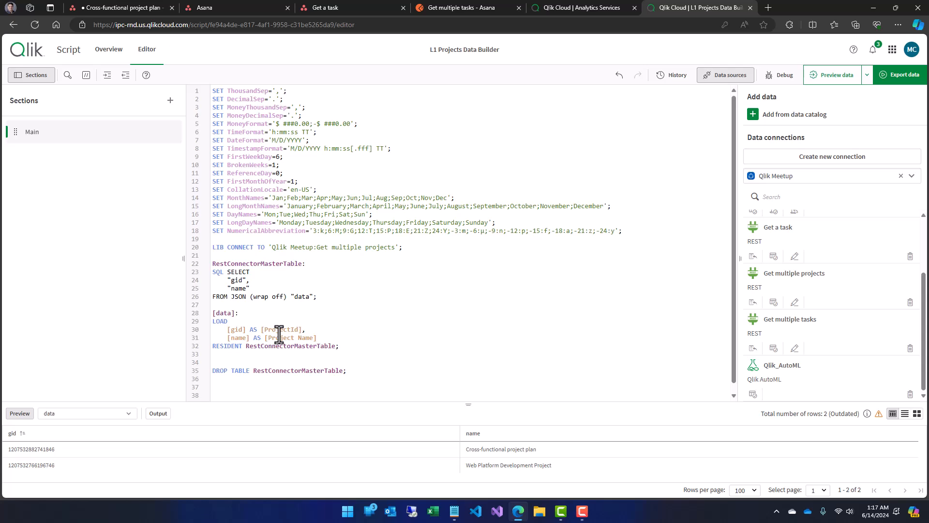
- Rename the [data] table label to [Produts] and remove the extra blank line before the DROP TABLE statement
double_click(224, 314)
text(Produts)
scroll(270, 323, down, 1)
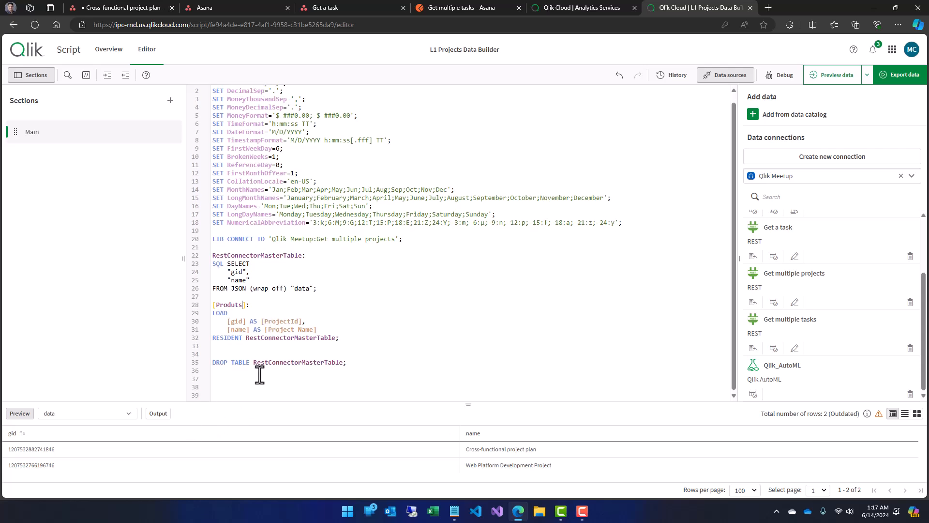
click(320, 354)
key(Delete)
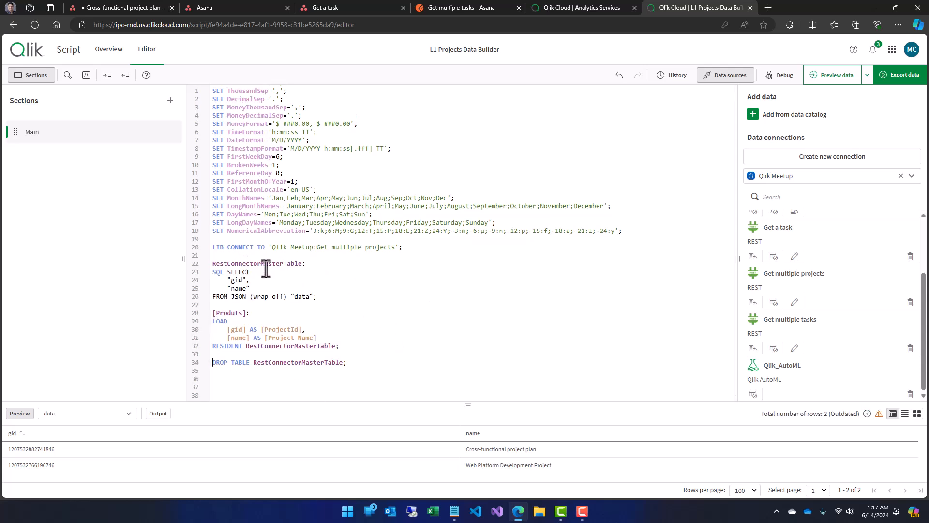
- Examine how the [Produts] table loads its aliased fields resident from RestConnectorMasterTable, which the SQL SELECT block fills
drag(217, 265, 302, 266)
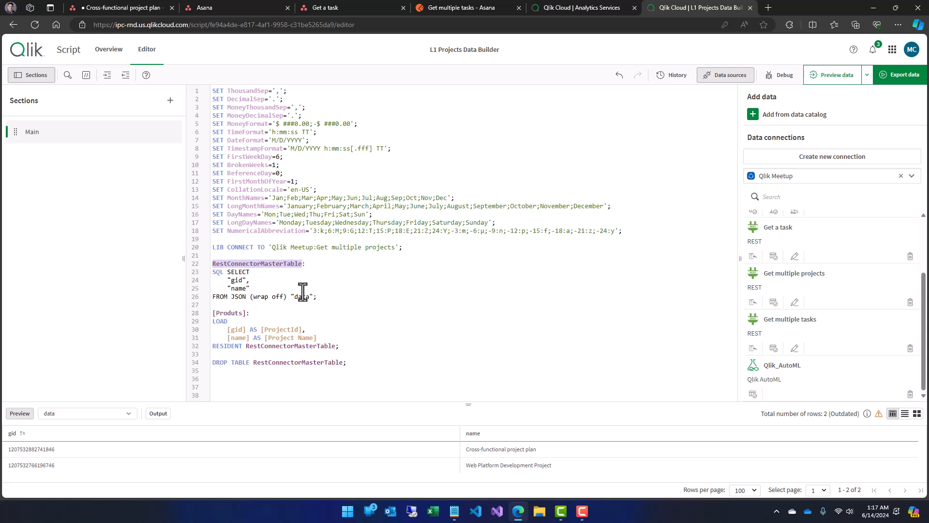
drag(325, 297, 209, 281)
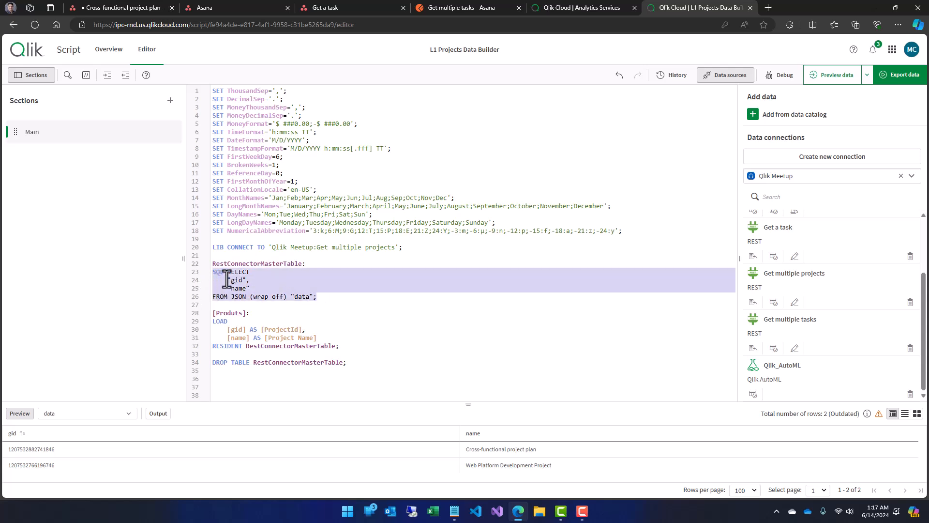
click(289, 297)
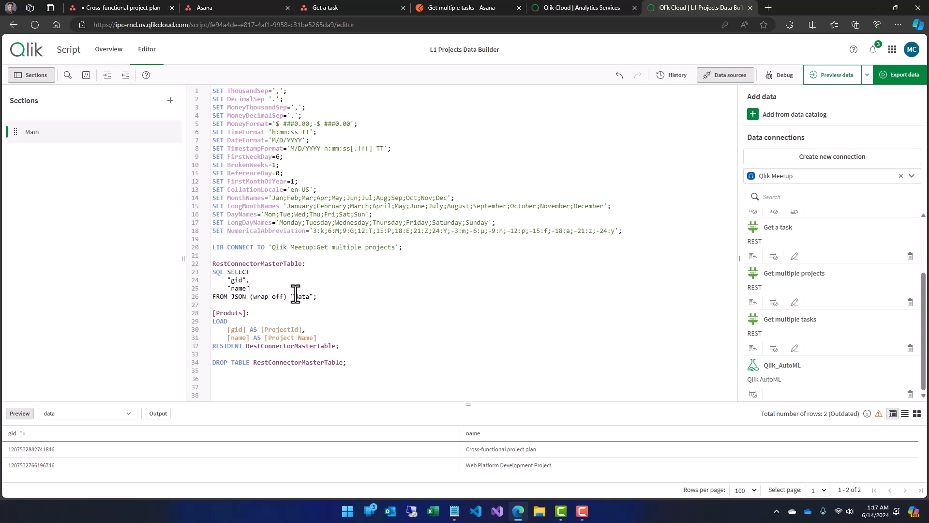
drag(319, 297, 205, 276)
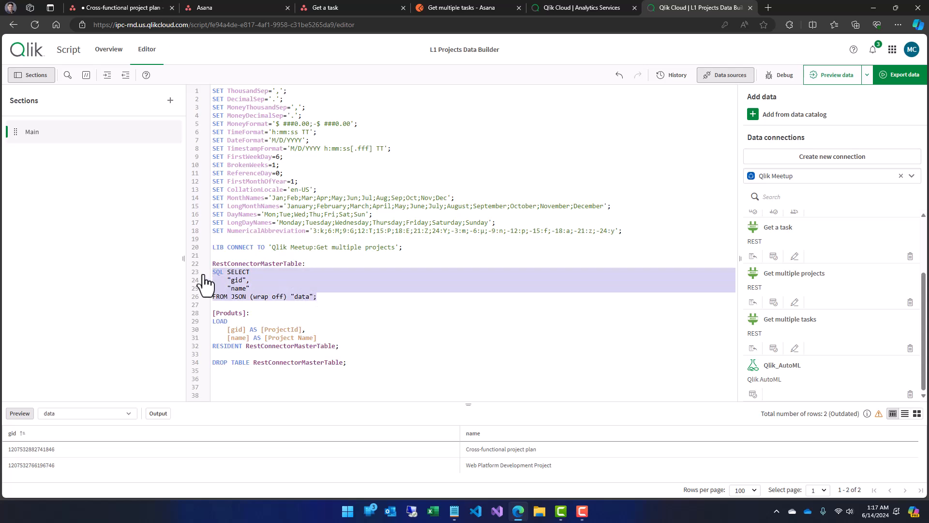
drag(213, 315, 326, 341)
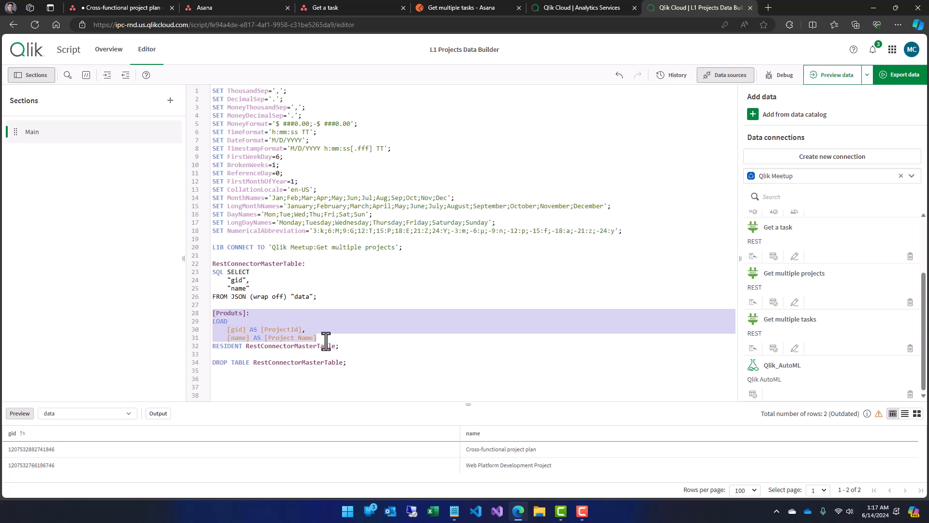
click(259, 339)
double_click(224, 346)
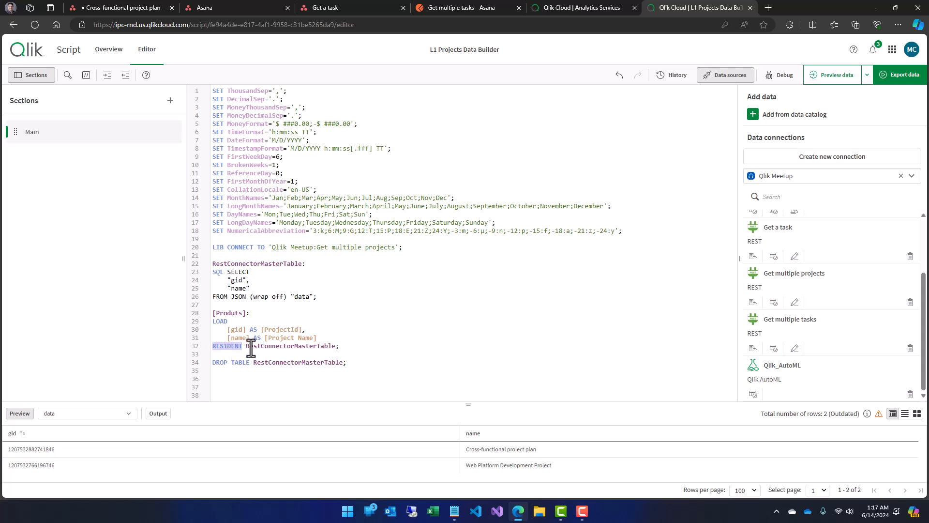
double_click(230, 346)
drag(245, 346, 334, 347)
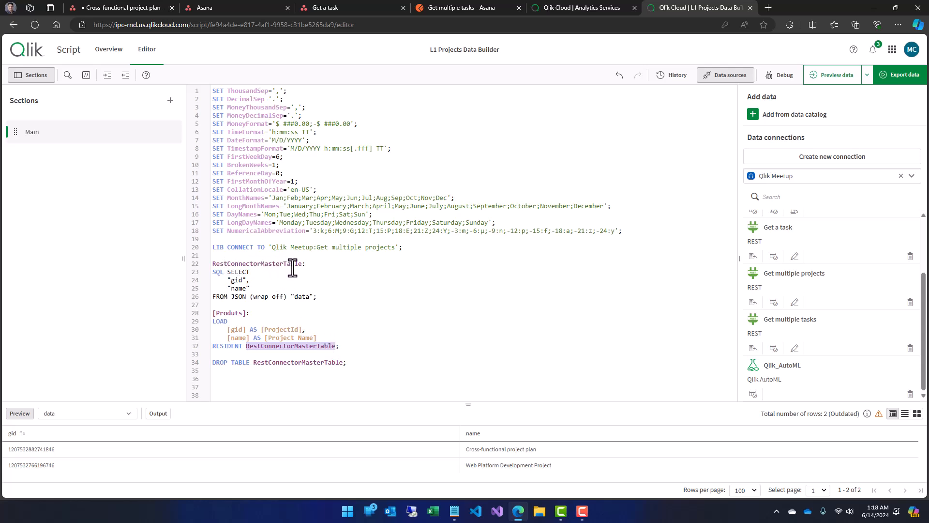
click(267, 338)
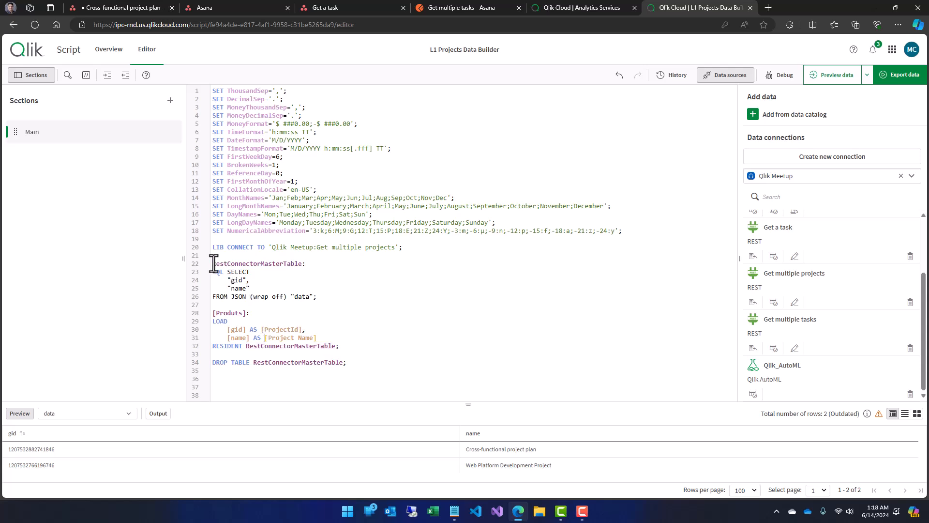
mouse_move(213, 264)
mouse_down()
mouse_move(322, 301)
mouse_move(213, 267)
mouse_up()
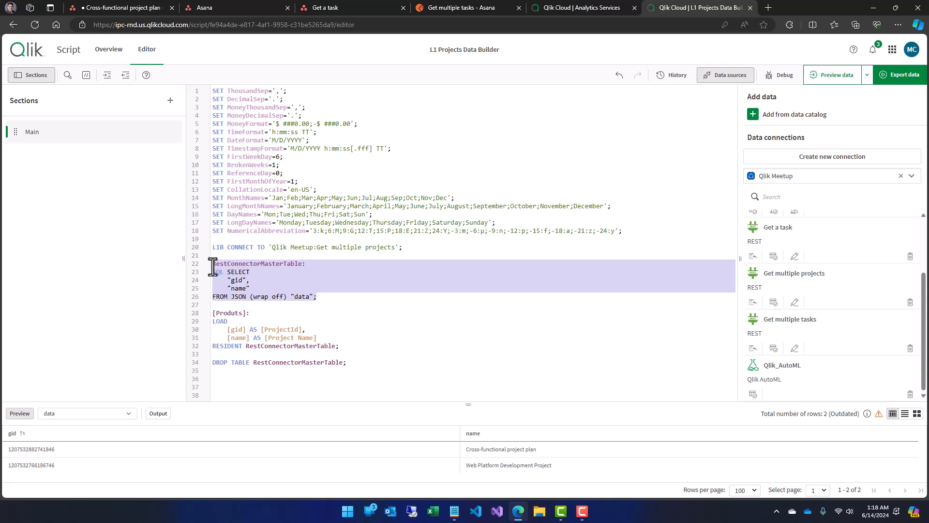
drag(212, 314, 340, 347)
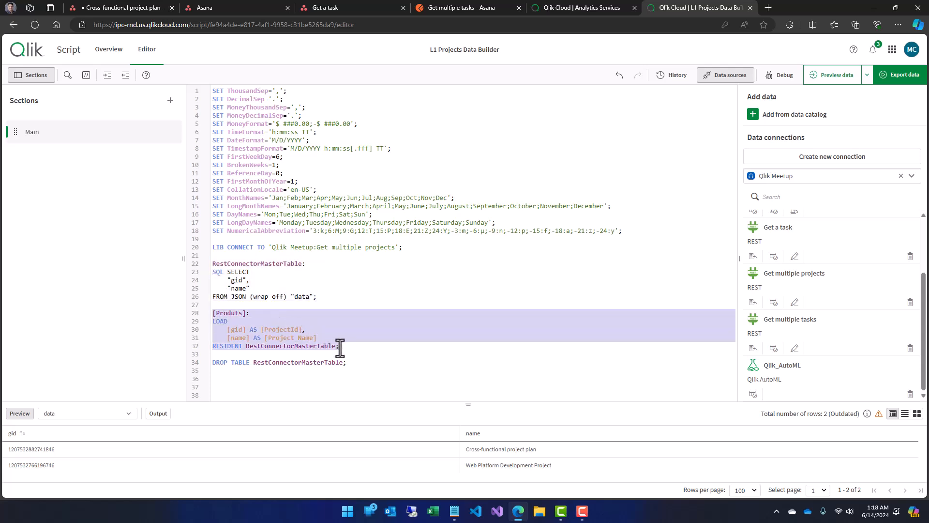
double_click(226, 314)
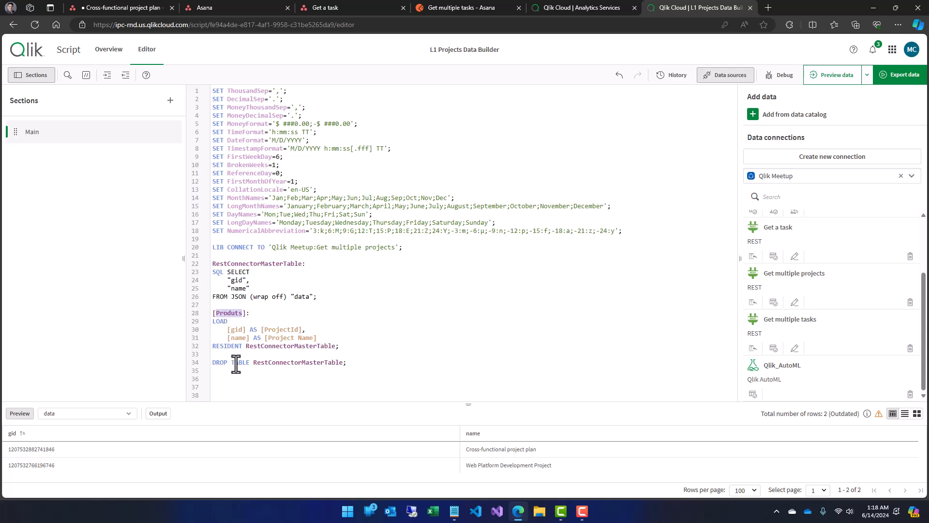
- Examine the DROP TABLE statement and where RestConnectorMasterTable is used as the resident source and defined above the SQL SELECT
drag(213, 362, 349, 361)
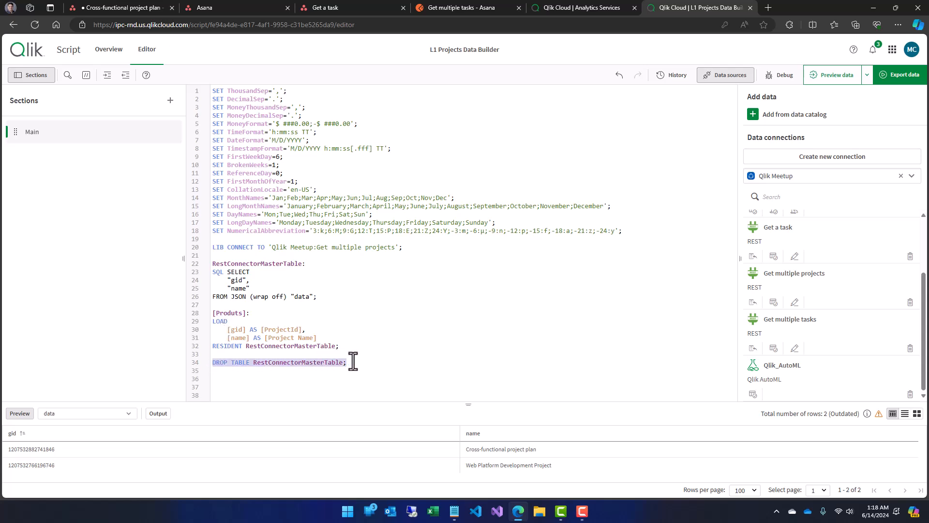
double_click(281, 346)
double_click(250, 264)
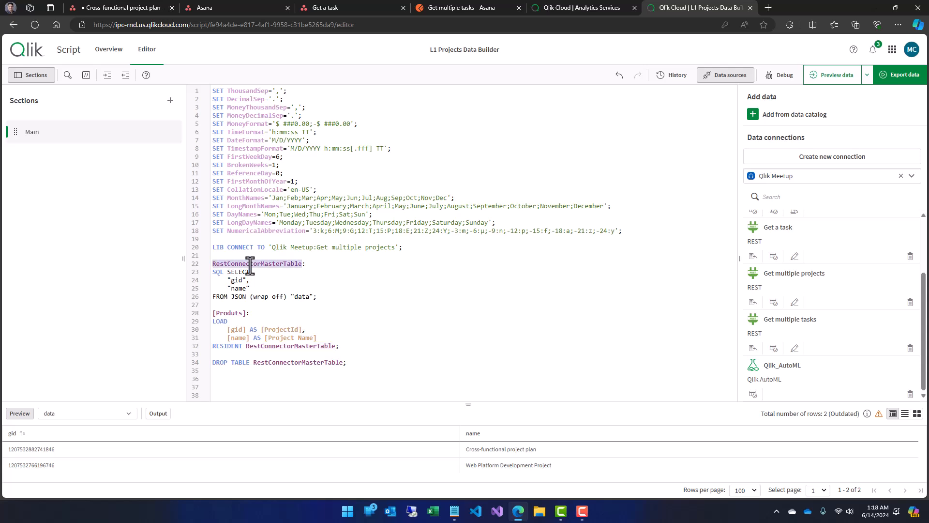
- Below the DROP TABLE statement, add a STORE statement for the [Produts] table with the target path started as INTO [lib://DataFile/]
drag(214, 315, 248, 314)
key(ctrl+c)
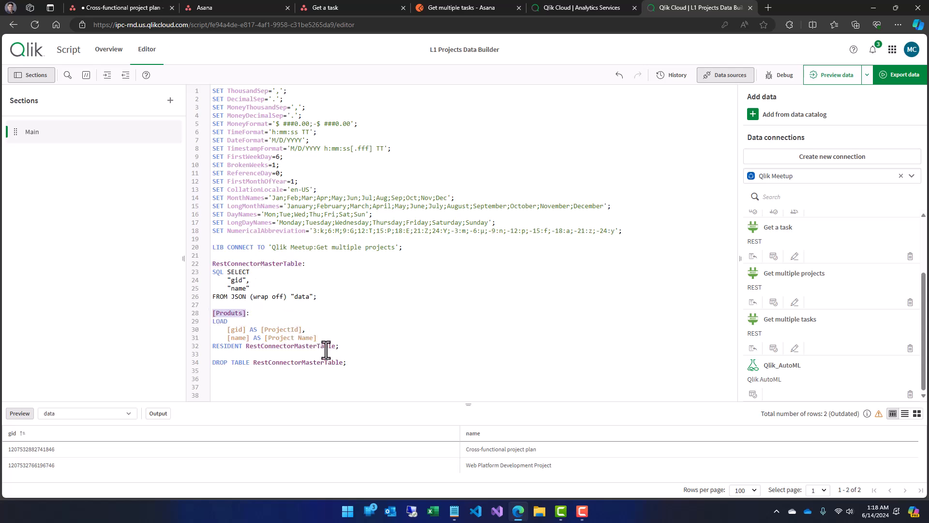
click(368, 376)
key(Return)
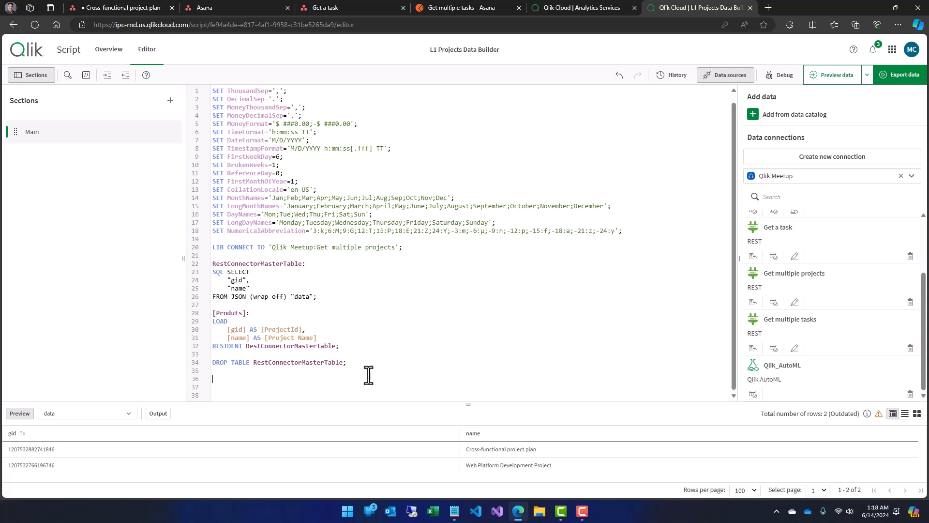
text(STORE)
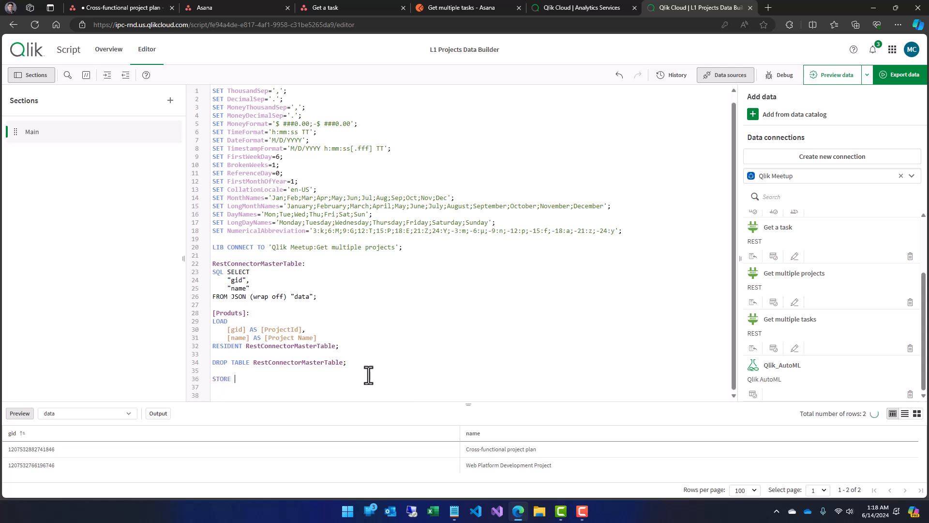
key(ctrl+v)
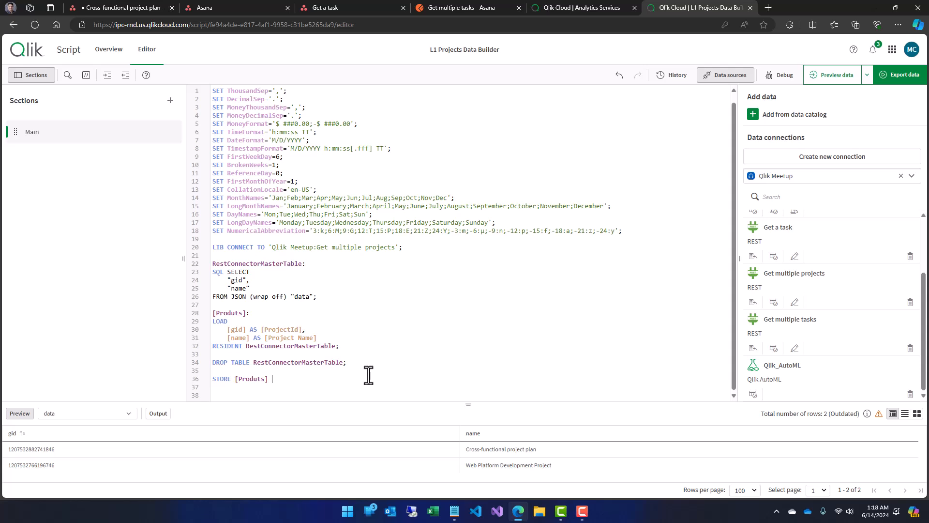
text(INTO [lib://Data)
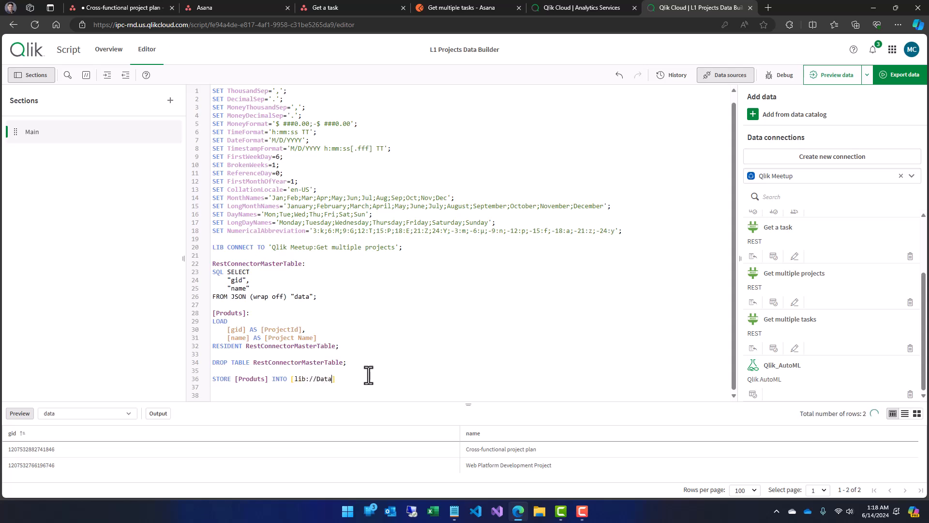
text(File/)
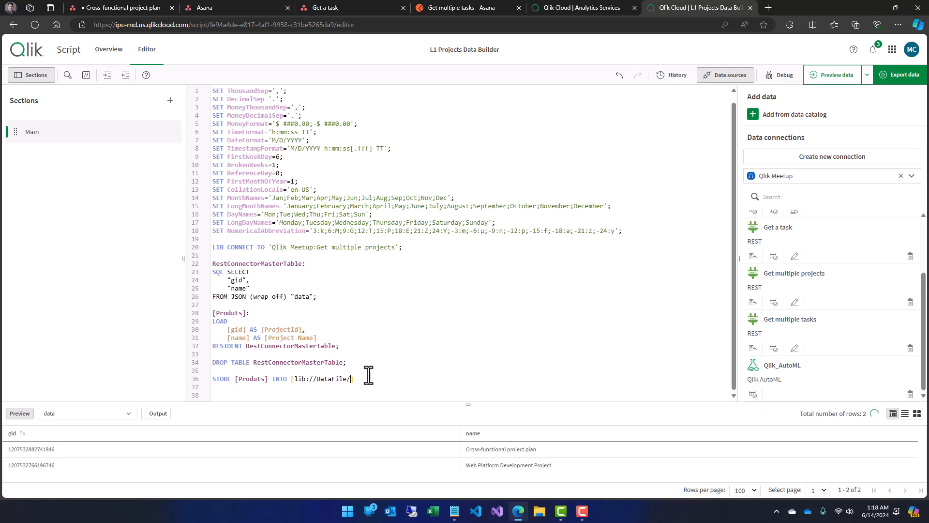
- Complete the STORE statement for the Produts table with the file name Produts.parquet and the (parquet) format
key(ctrl+v)
text(quet);)
scroll(443, 334, down, 2)
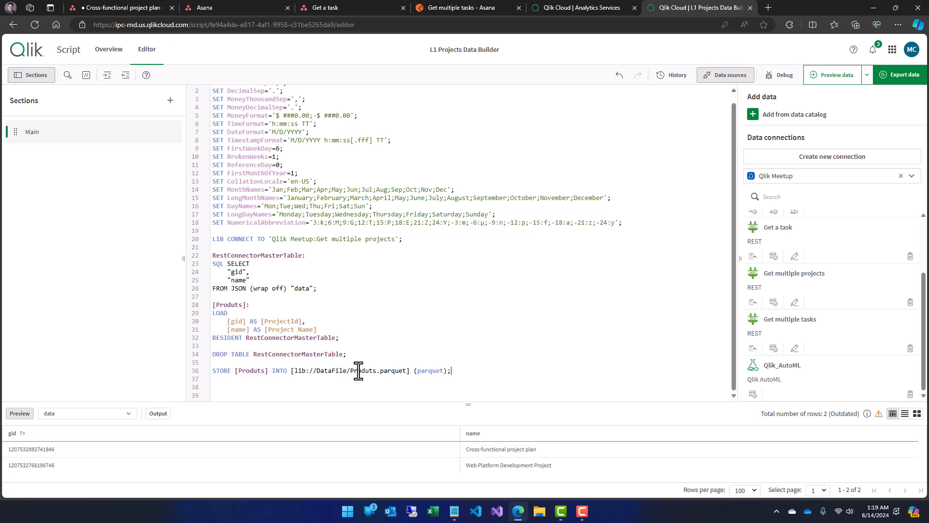
click(389, 371)
drag(296, 373, 346, 373)
scroll(836, 294, up, 2)
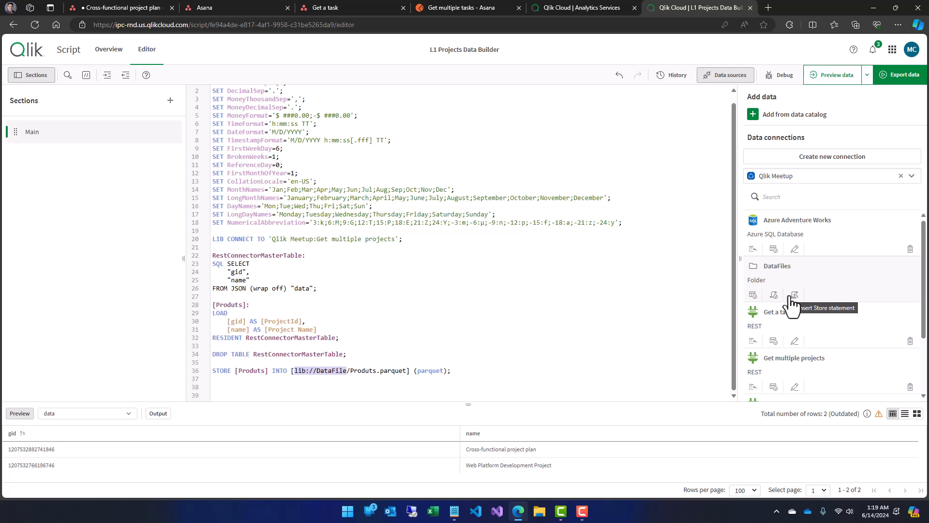
click(773, 295)
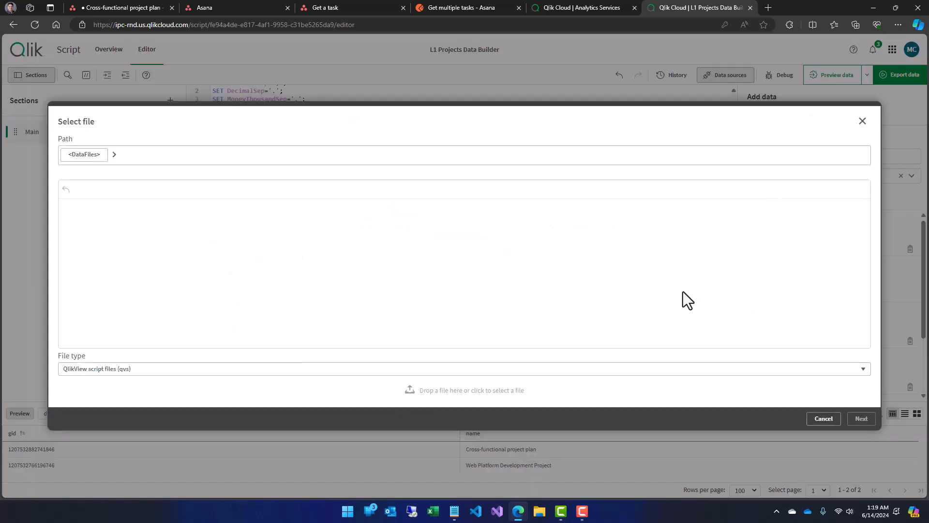
click(823, 419)
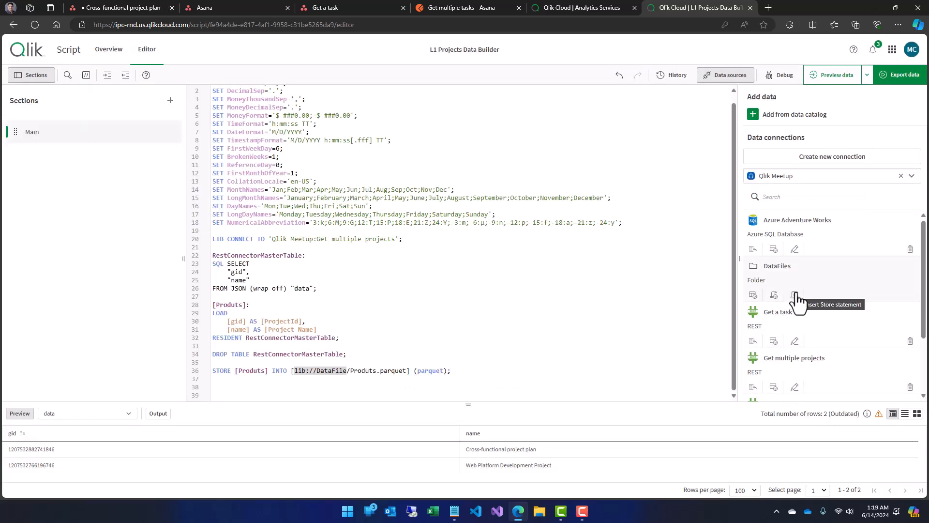
- Insert a generated Store statement for the Produts table into the DataFiles connection, with output name Products and the .PARQUET format
click(482, 376)
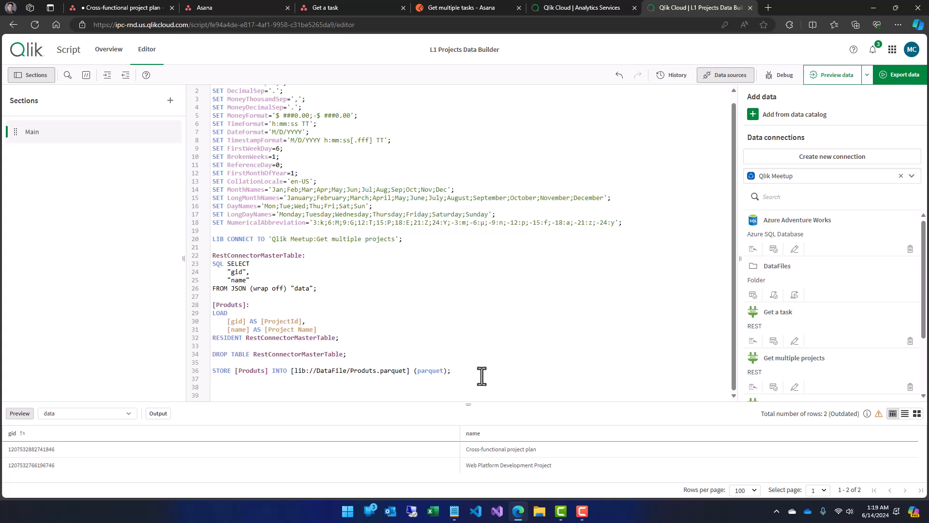
click(794, 297)
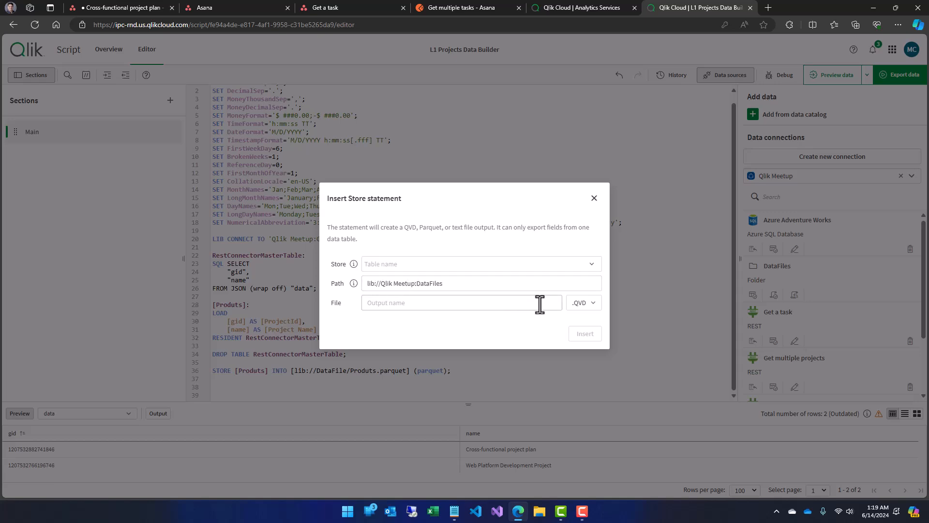
click(593, 265)
click(398, 281)
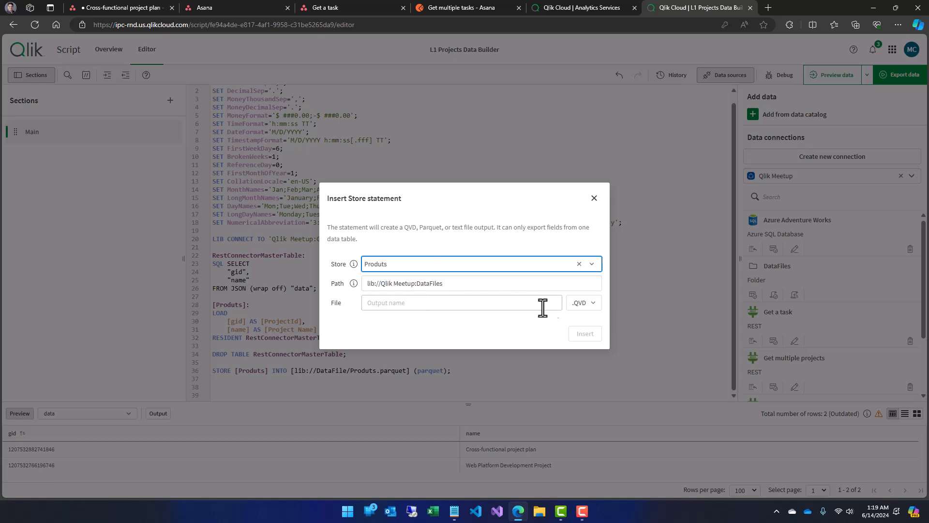
click(593, 306)
click(588, 338)
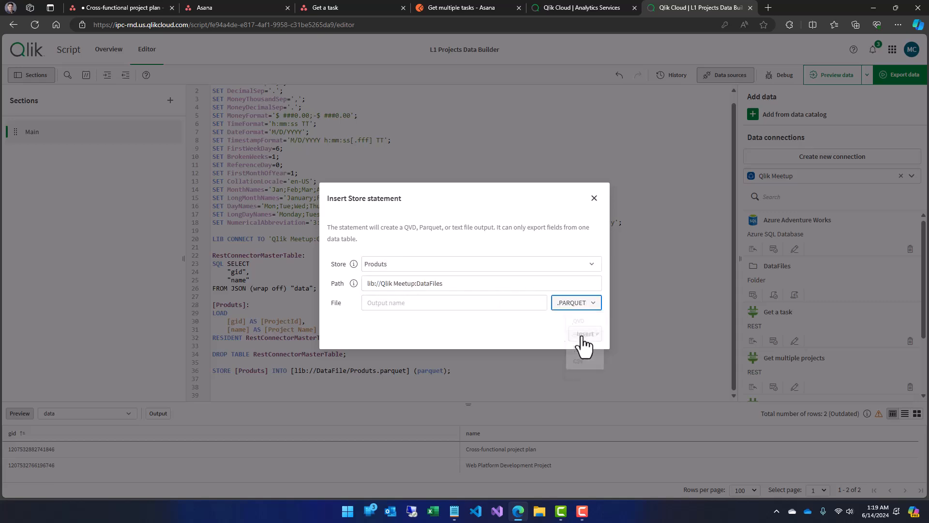
click(468, 303)
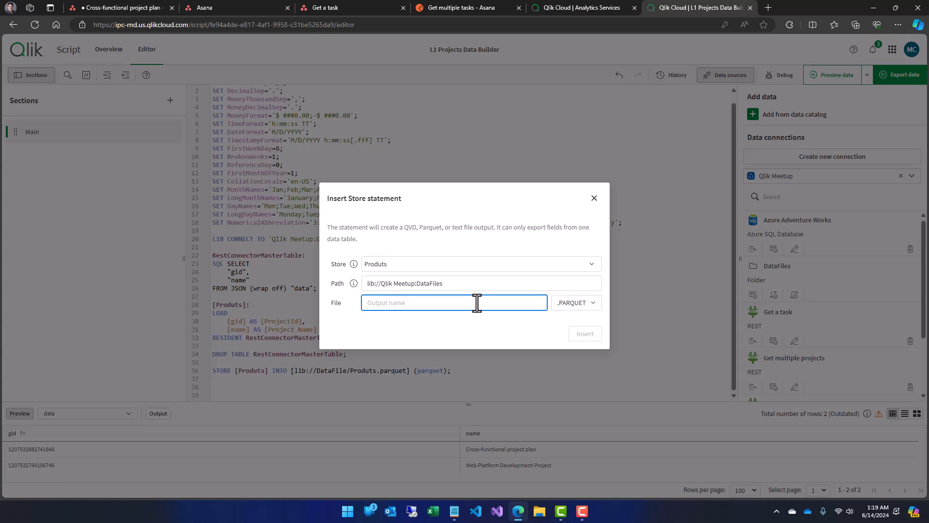
text(Products)
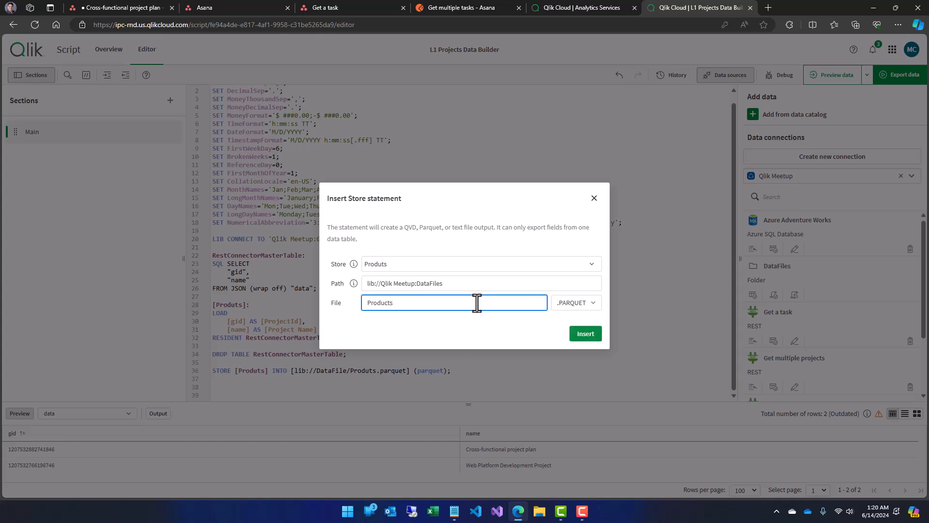
click(584, 335)
scroll(473, 328, down, 1)
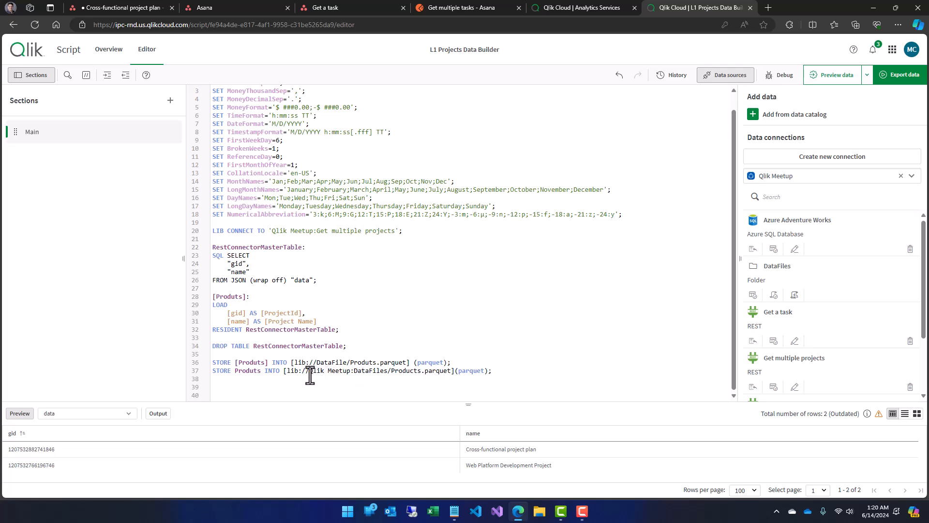
- Try adding a colon before DataFile in the first STORE statement's path and remove it again
mouse_move(305, 371)
mouse_down()
mouse_move(351, 372)
mouse_move(312, 374)
mouse_up()
click(332, 376)
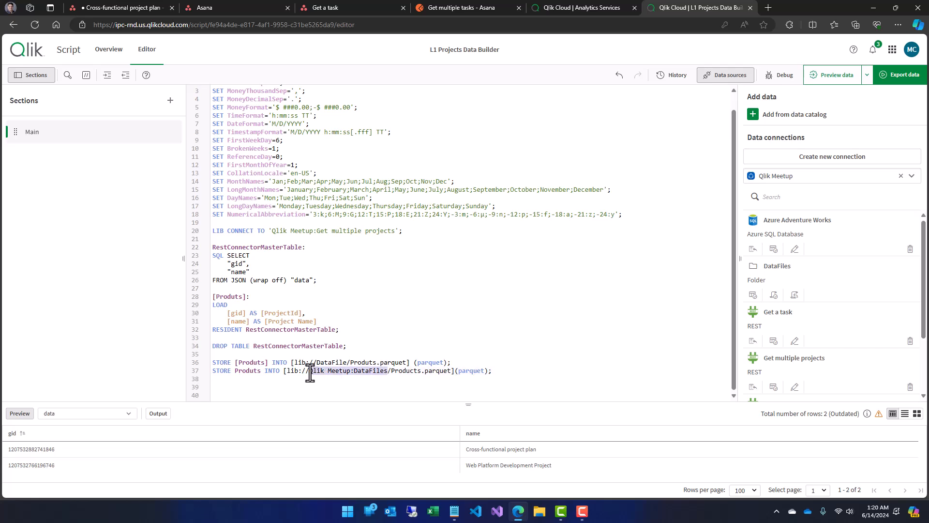
double_click(311, 373)
double_click(339, 373)
click(314, 367)
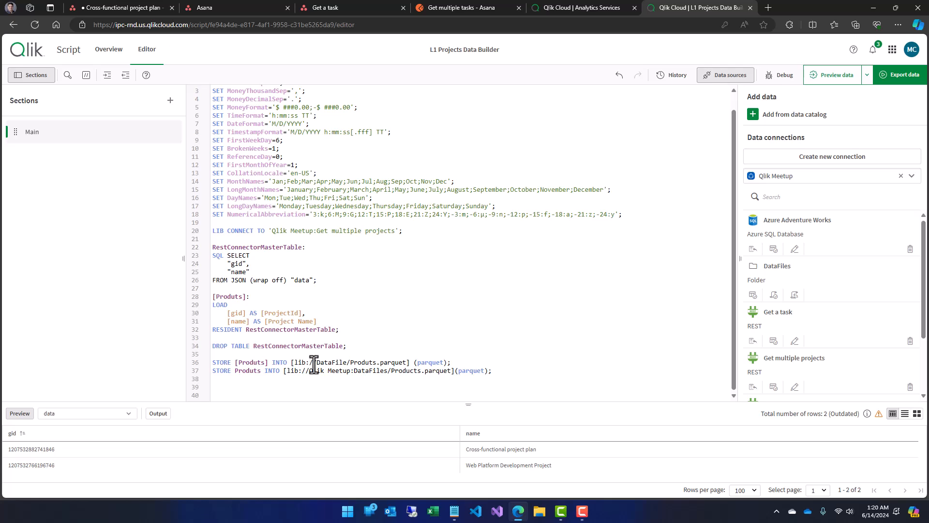
text(:)
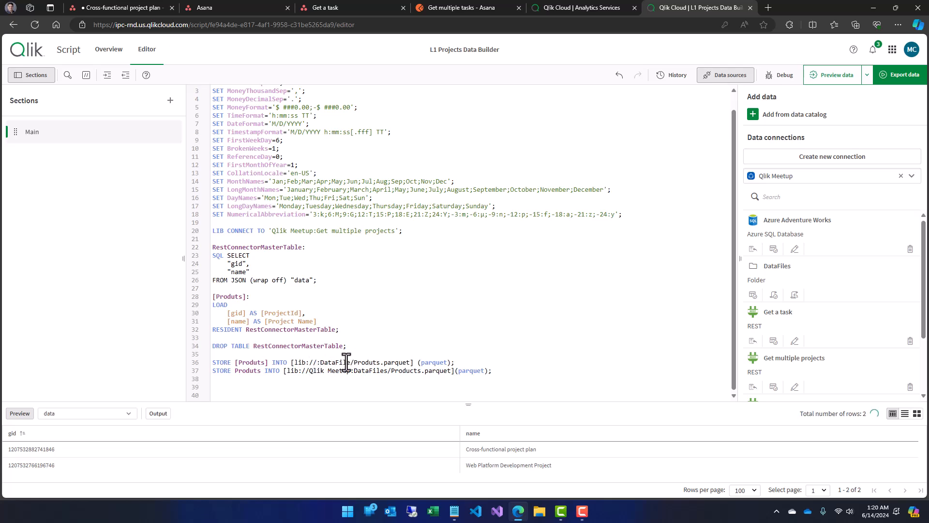
key(BackSpace)
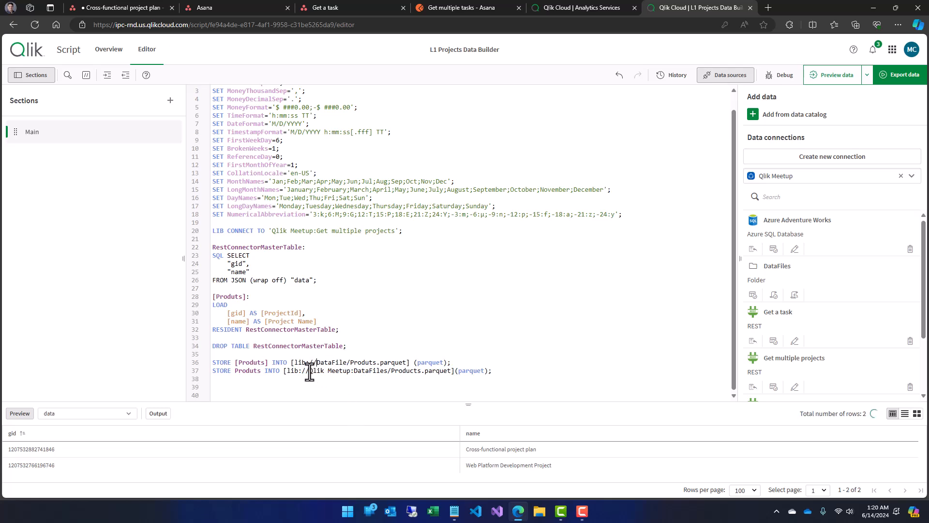
- Remove "Qlik Meetup:" from the generated STORE path and delete the older STORE statement that writes Produts.parquet
drag(309, 371, 350, 371)
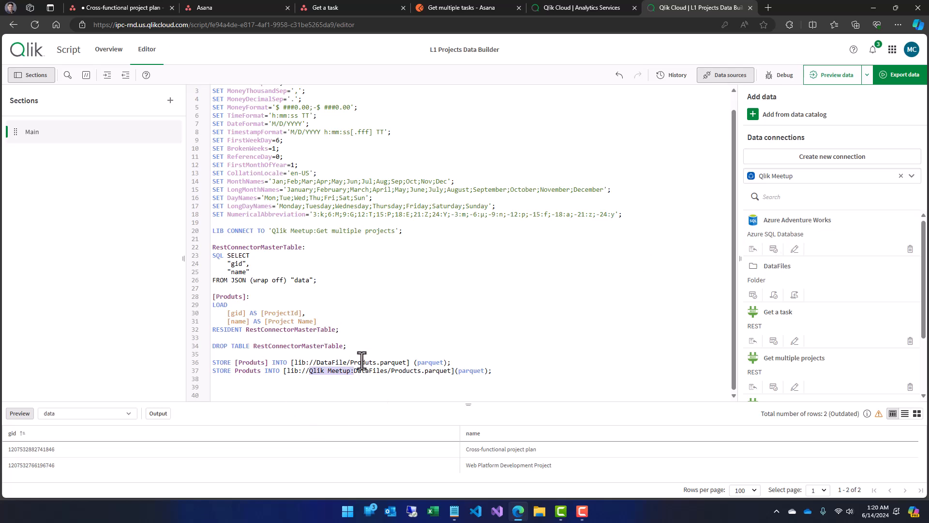
key(BackSpace)
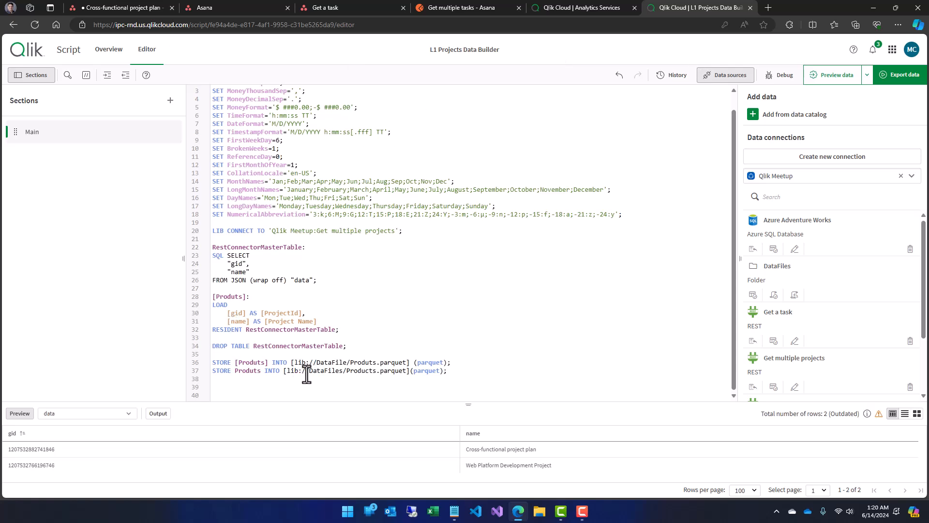
drag(459, 363, 212, 363)
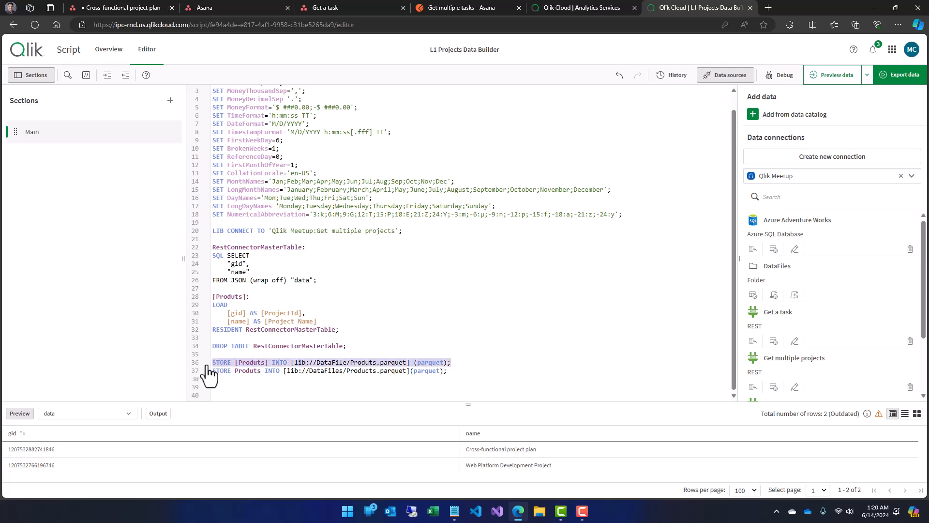
key(Delete)
key(Delete)
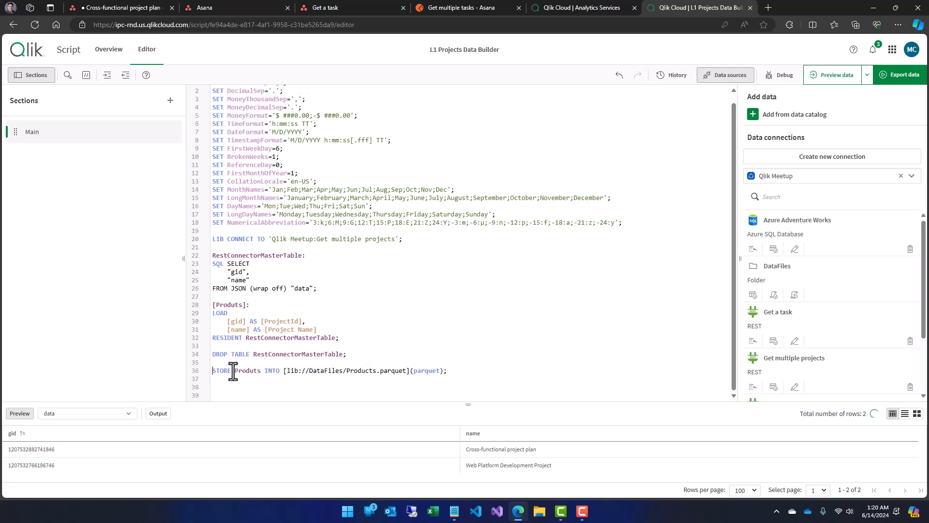
- Enclose the Produts table name in square brackets in the remaining STORE statement
text([)
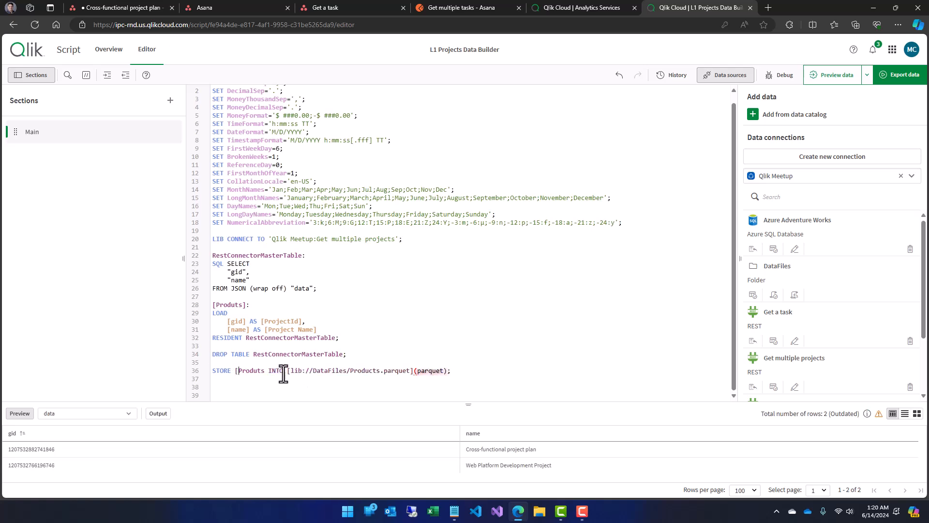
click(265, 371)
text(])
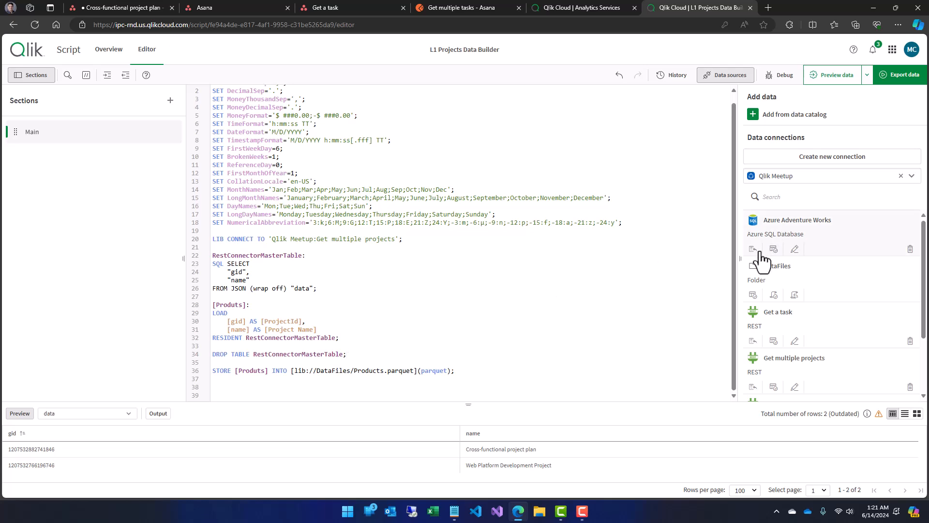
- Check the existing files in the DataFiles folder without selecting any, and run the data export
click(753, 295)
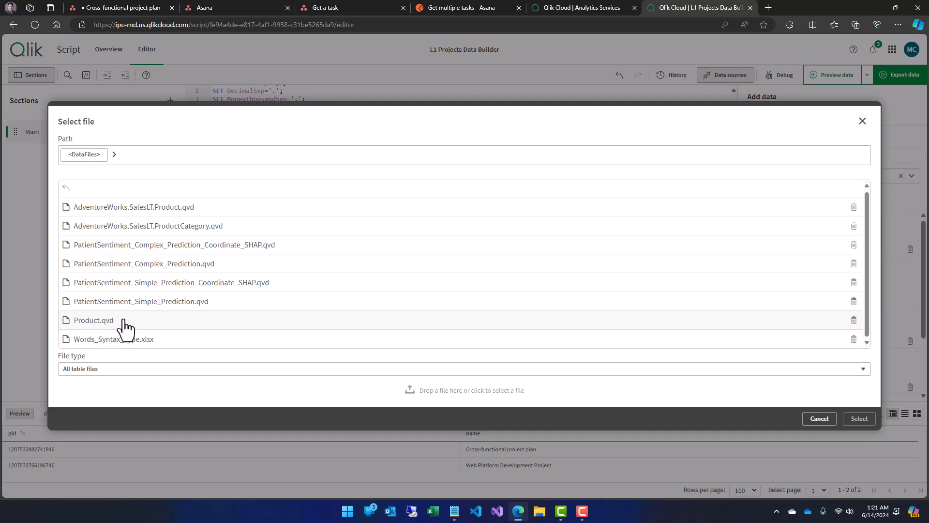
click(821, 420)
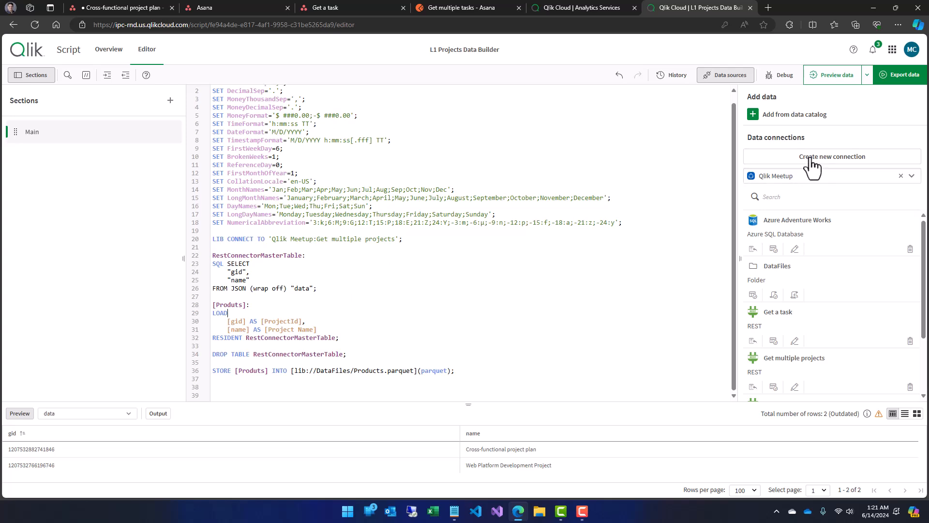
click(902, 78)
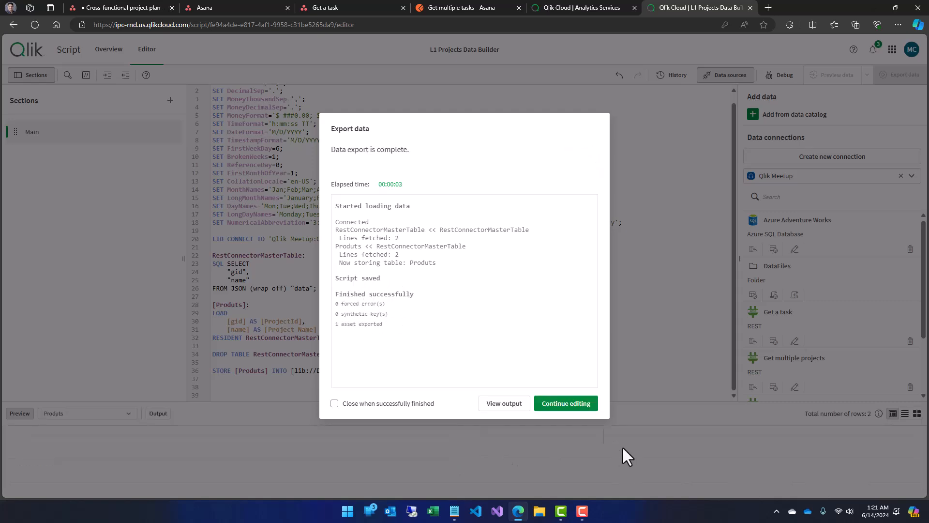
click(565, 405)
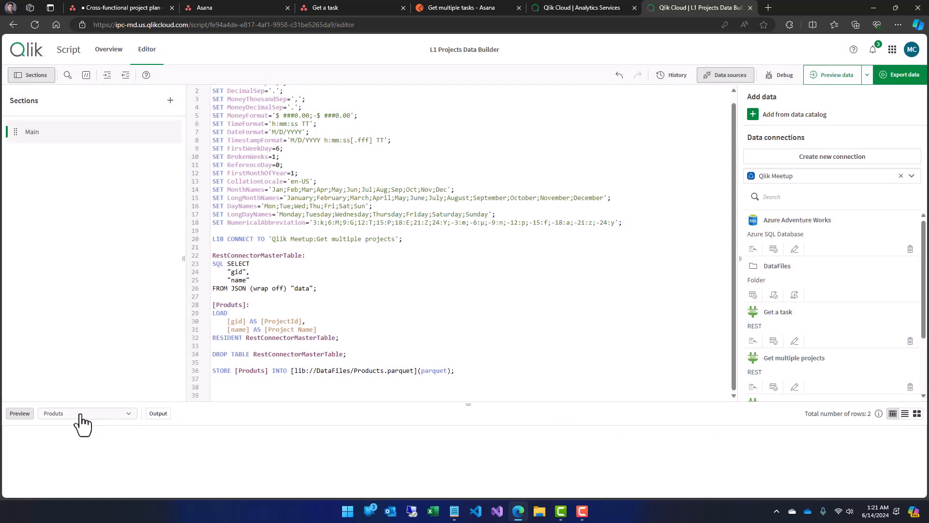
- Reopen the Produts table preview and examine its fields against the aliases in the LOAD statement
click(16, 418)
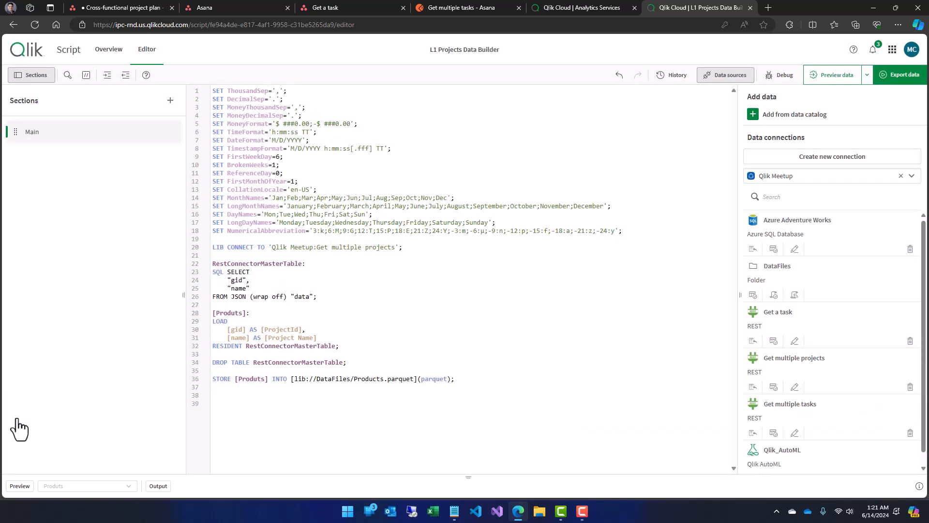
click(20, 486)
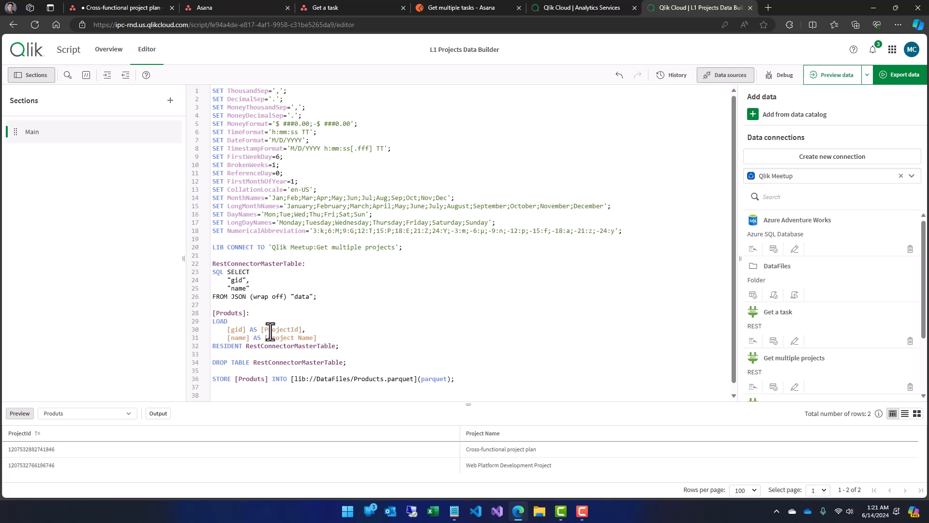
drag(304, 332, 237, 331)
- Look for the exported Parquet file in the DataFiles folder and view the available file type filters
click(753, 297)
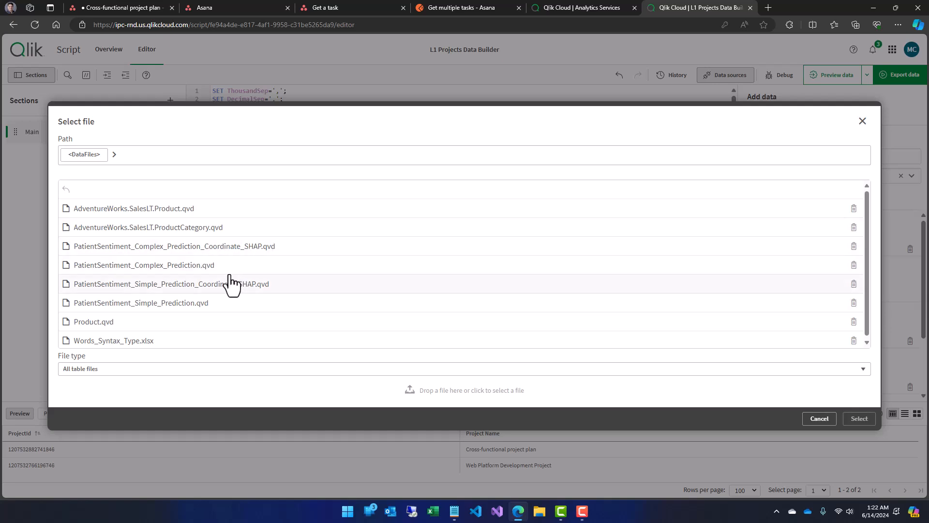
scroll(218, 303, down, 1)
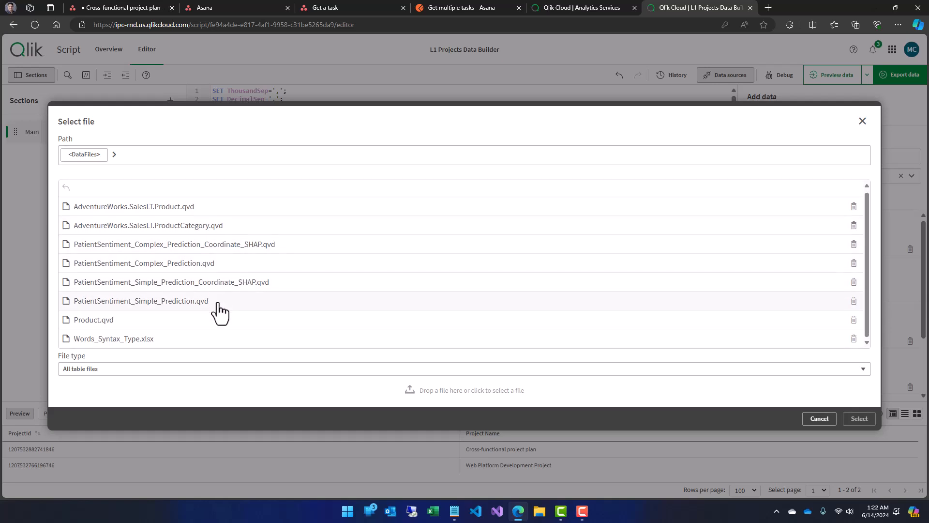
scroll(218, 310, up, 1)
click(397, 371)
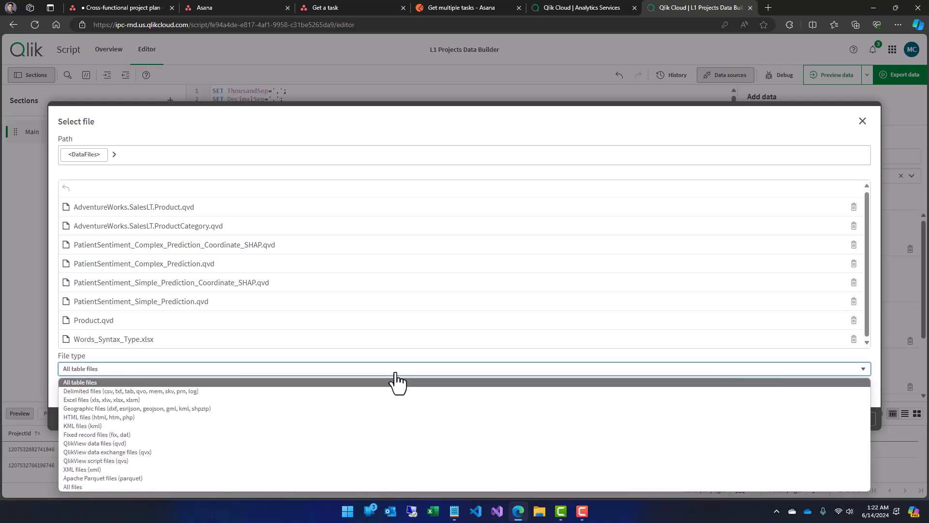
click(356, 123)
click(820, 419)
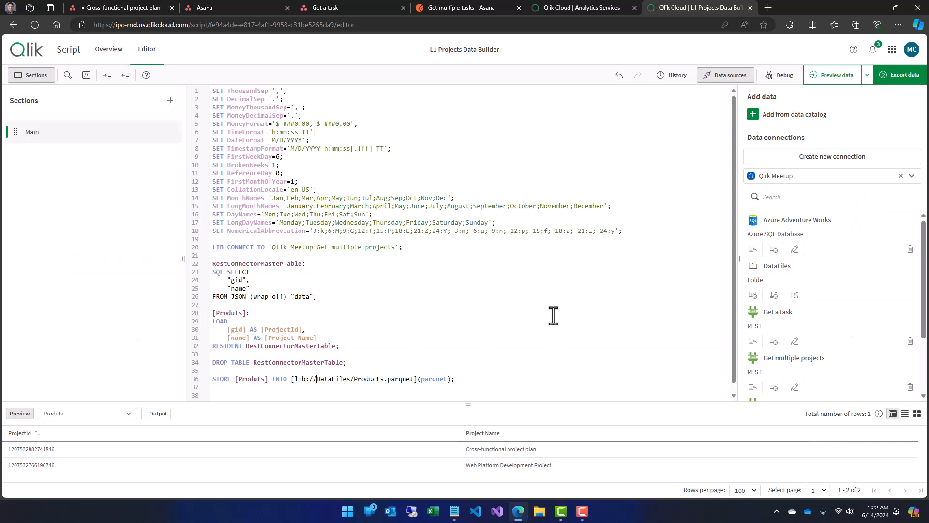
- Change the STORE path to lib://:DataFiles/Products.parquet and run the data export again
text(:)
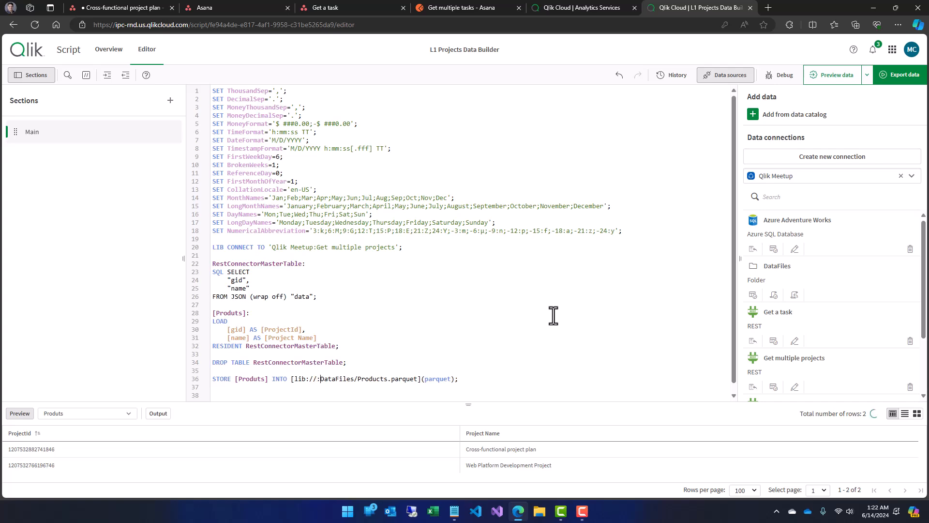
click(900, 76)
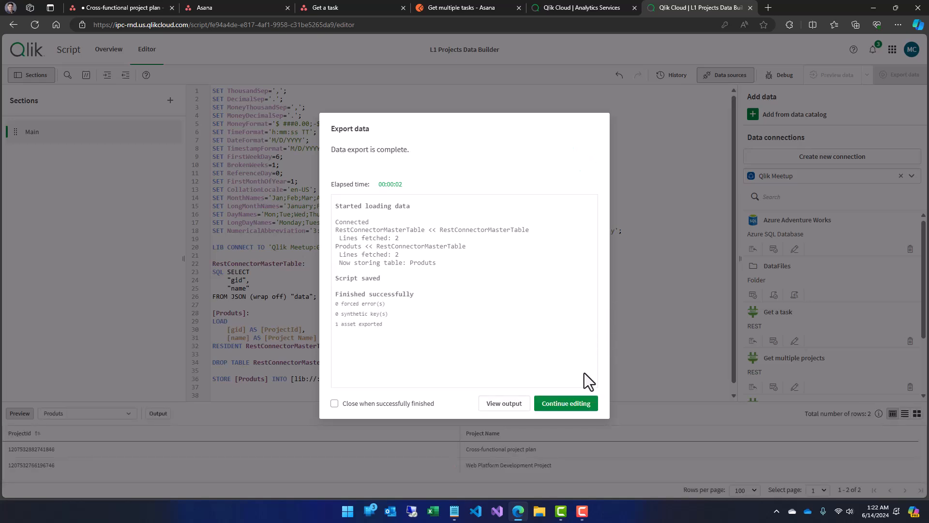
click(571, 404)
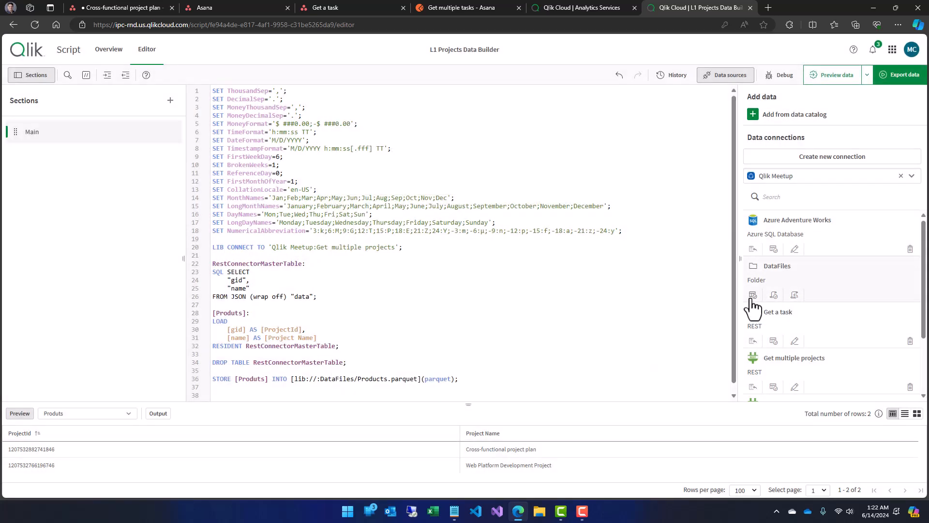
- Preview the fields and rows of Products.parquet in the DataFiles folder, cancelling without inserting a script
click(753, 296)
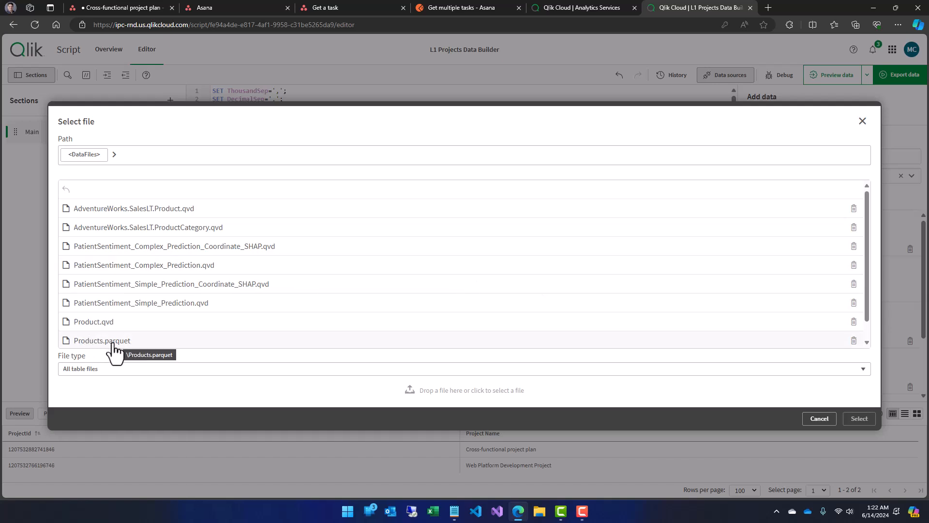
click(164, 350)
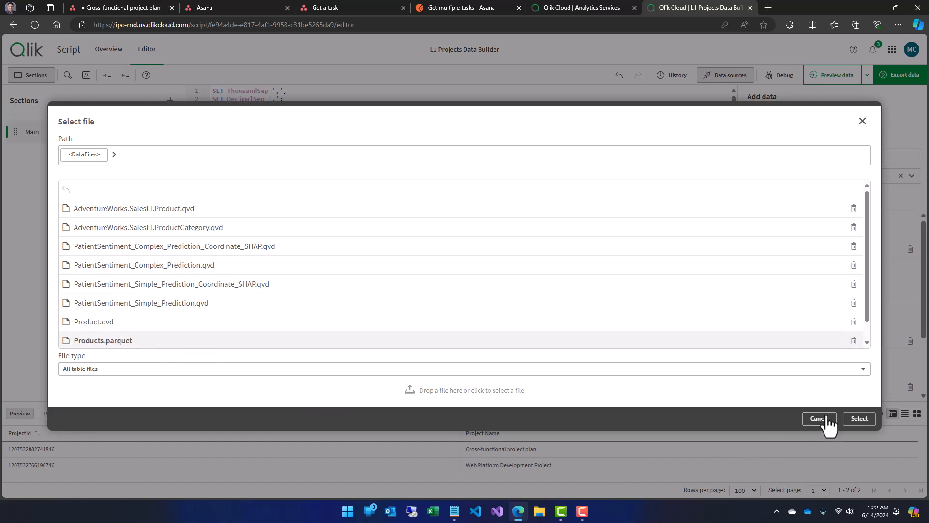
click(856, 420)
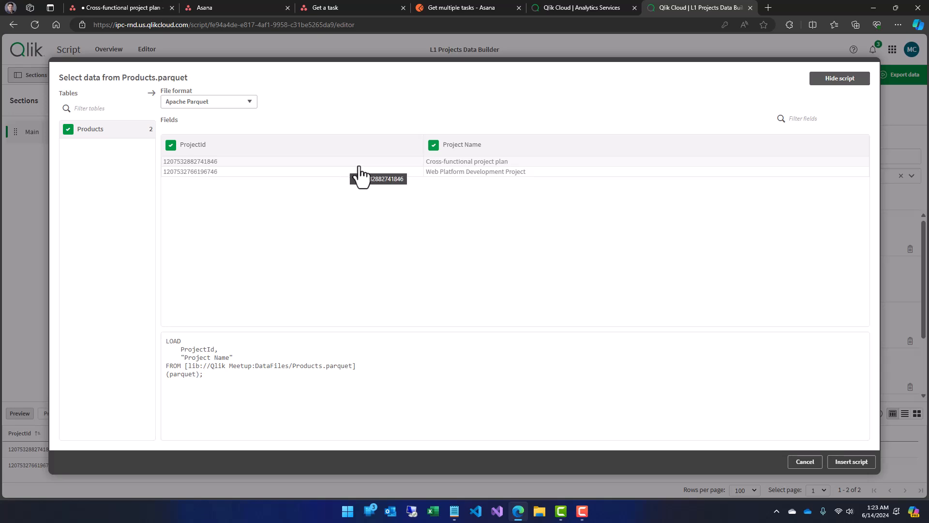
click(799, 467)
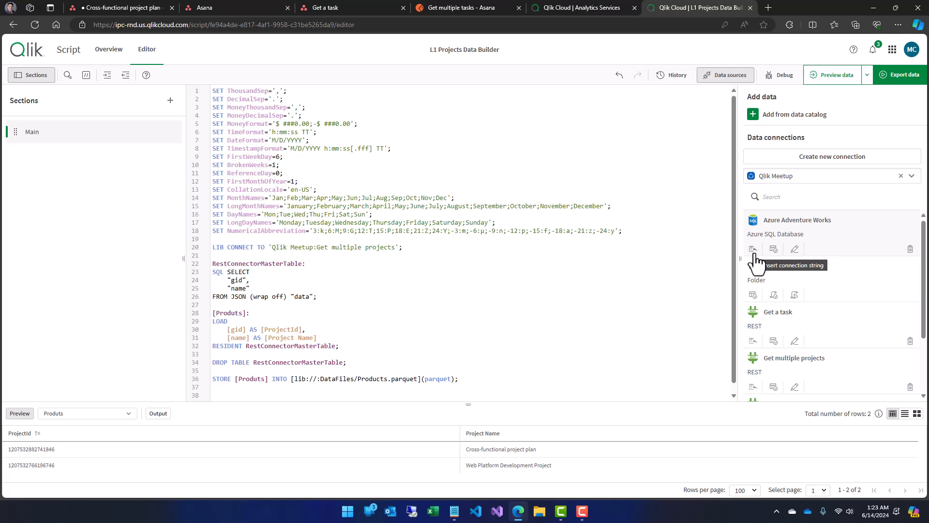
click(753, 295)
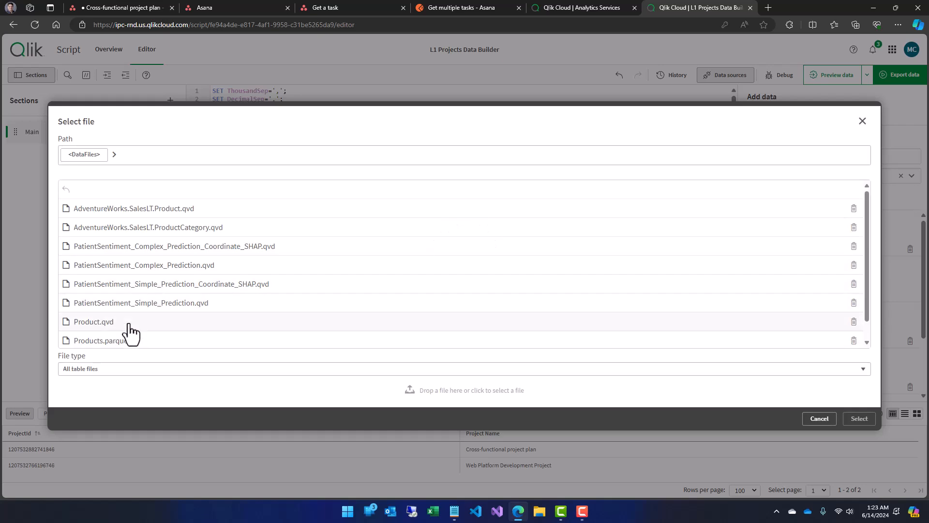
click(135, 345)
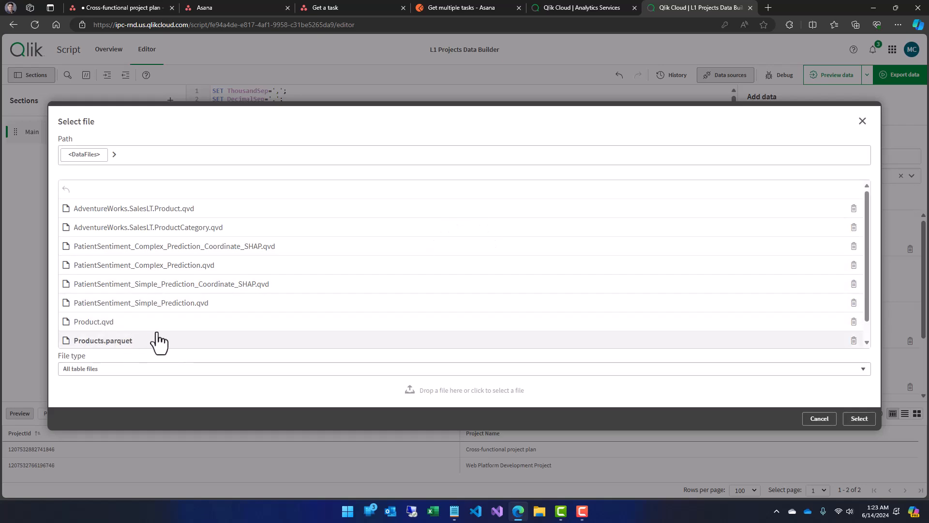
click(860, 419)
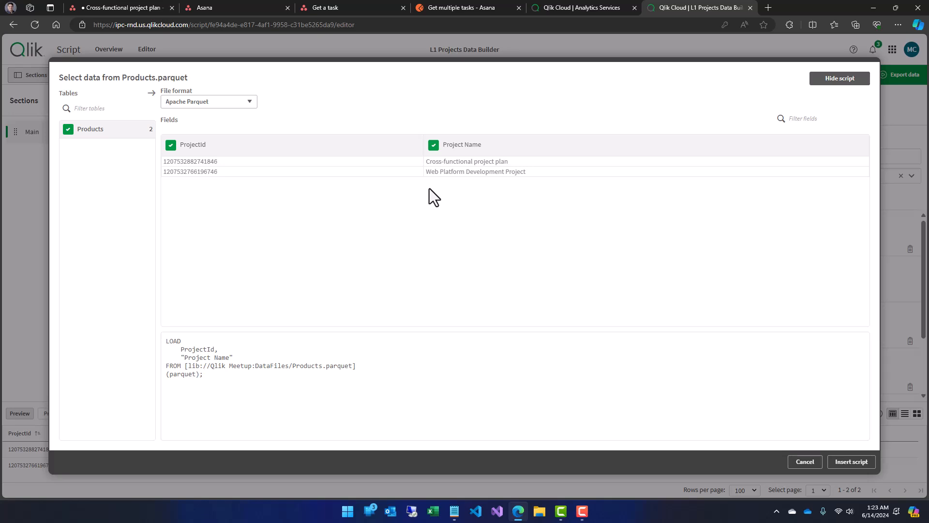
click(799, 462)
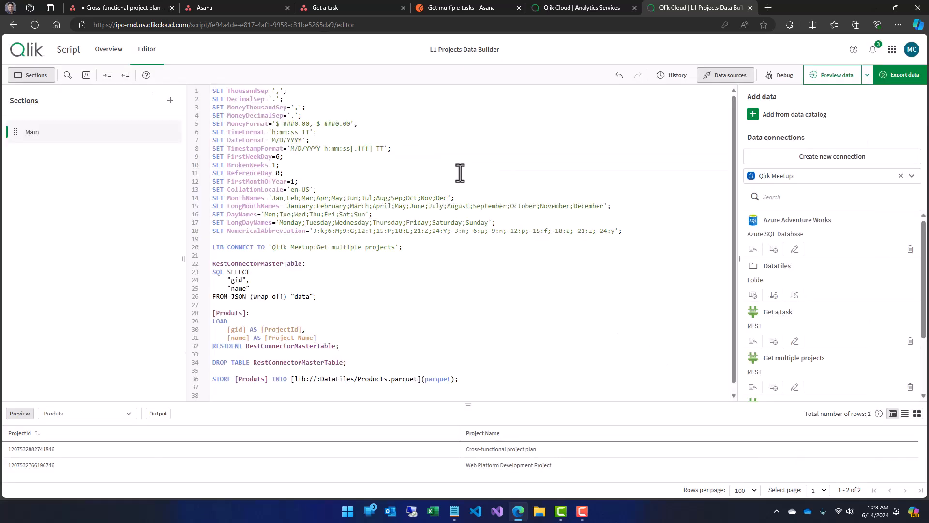
- Compare the projects in Asana with the exported file in DataFiles and the ProjectId alias in the load script
click(121, 11)
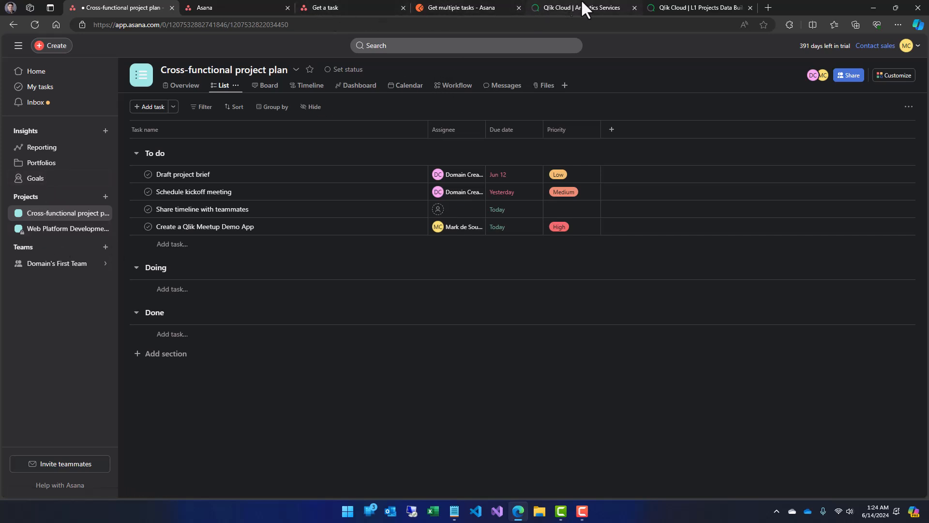
click(687, 7)
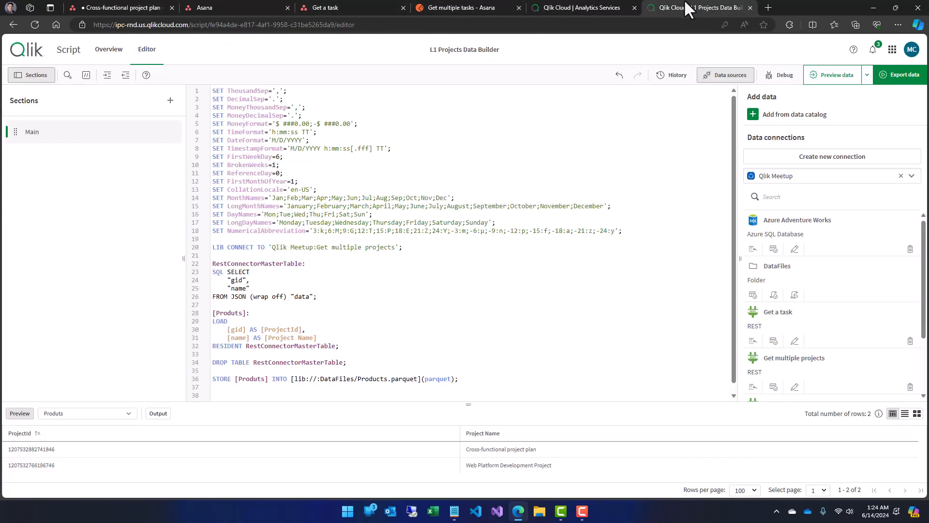
click(753, 296)
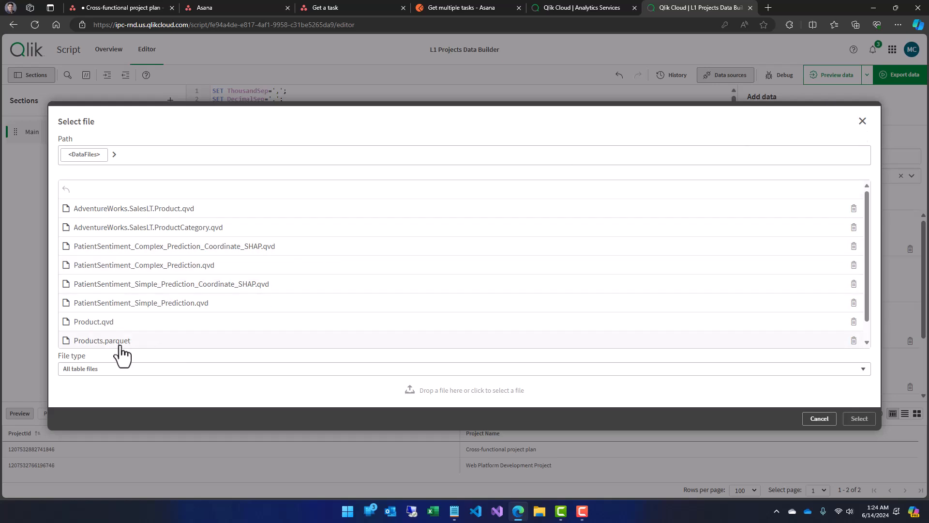
click(863, 120)
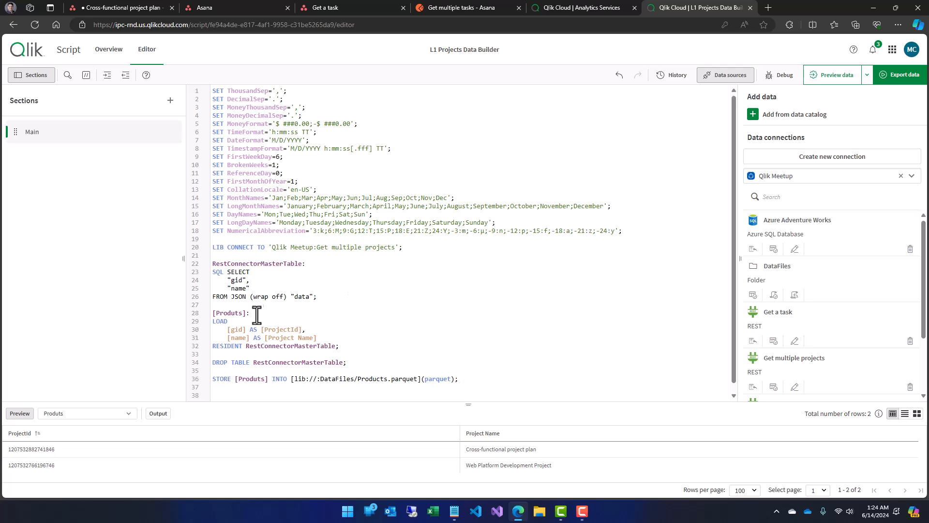
drag(262, 331, 283, 330)
click(337, 331)
mouse_move(600, 10)
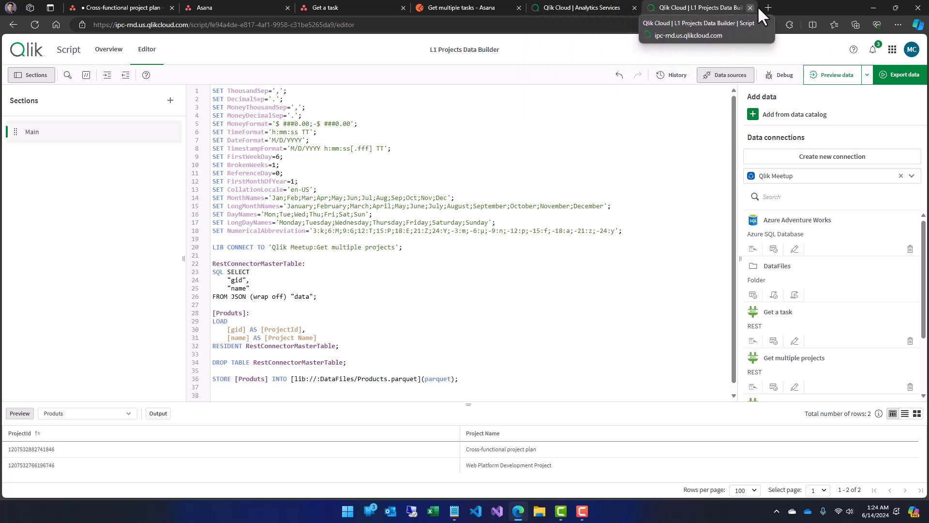
- Reload the L1 Projects Data Builder script from its overview and check its reload history
click(109, 51)
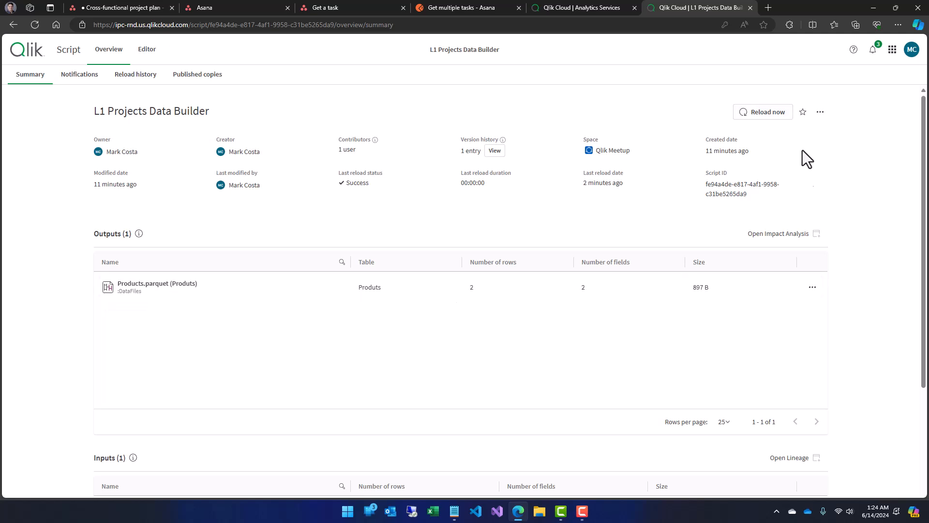
click(758, 115)
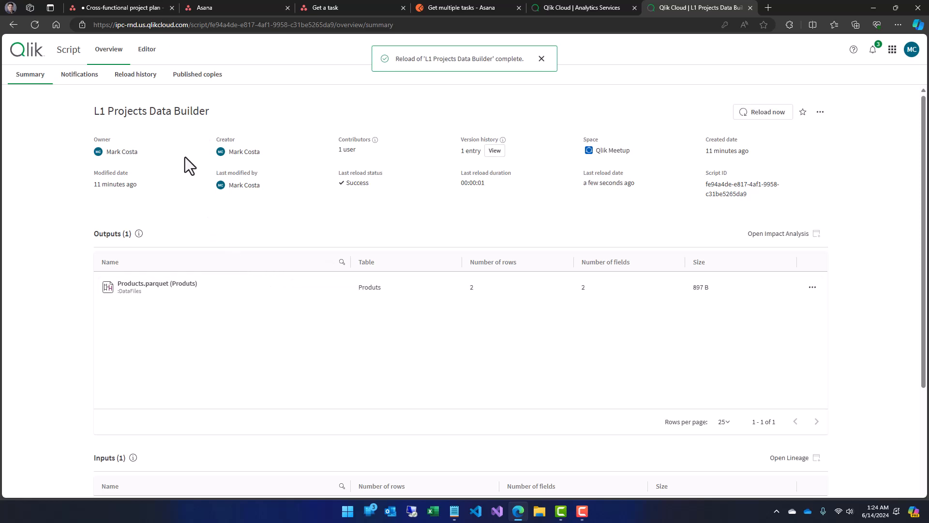
click(135, 80)
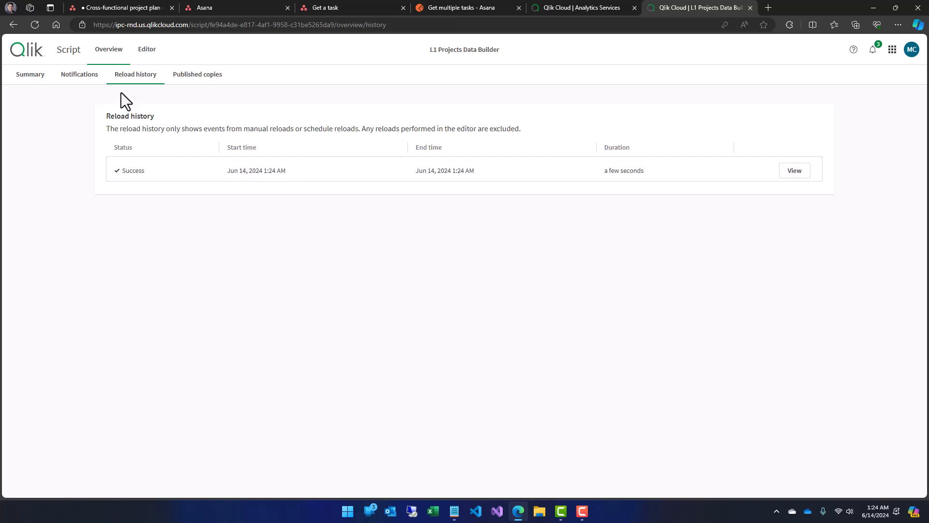
click(34, 77)
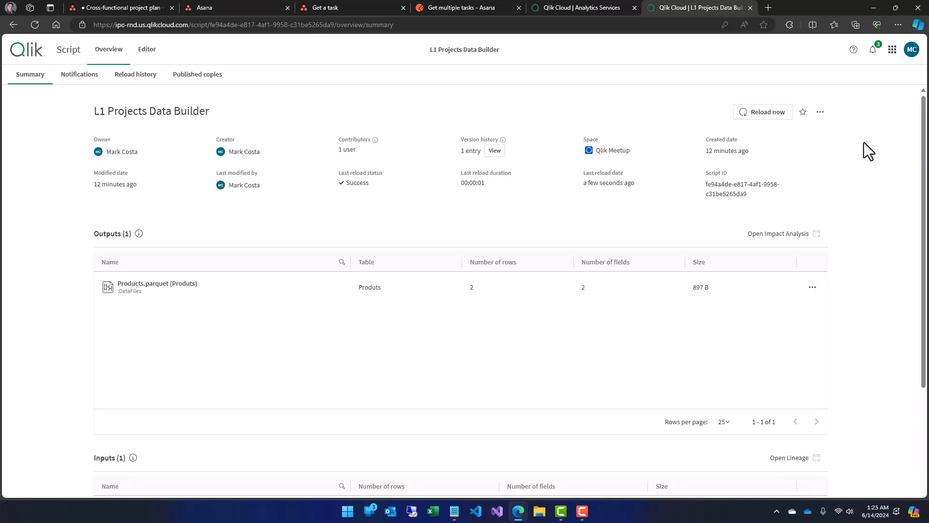
- Open the reload summary of the manual run from the reload history and read through its entries
click(131, 78)
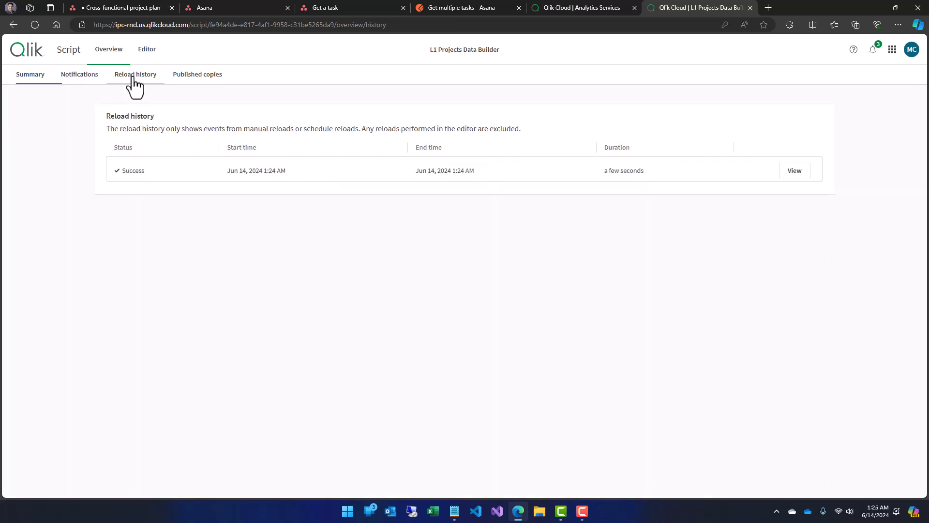
click(796, 174)
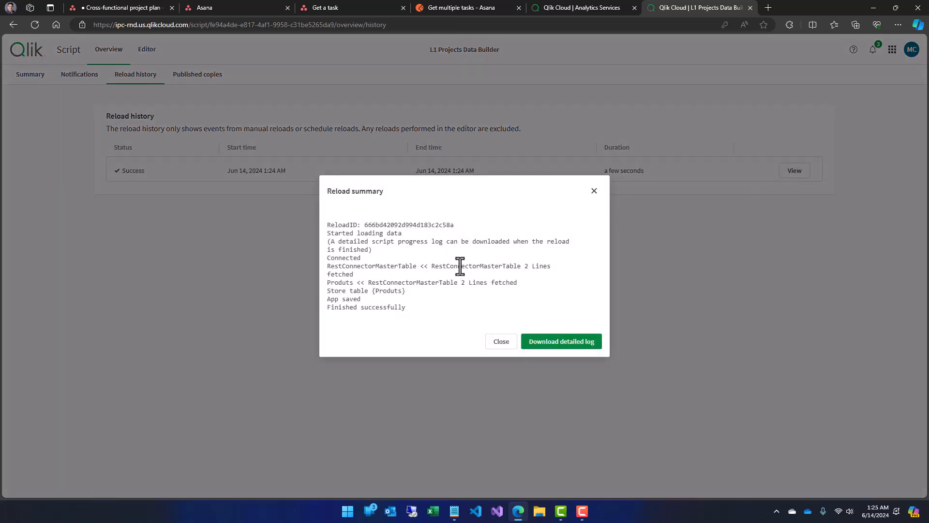
drag(357, 234, 373, 282)
click(393, 198)
- Download the detailed reload log, read it through in the text editor and close it
click(563, 342)
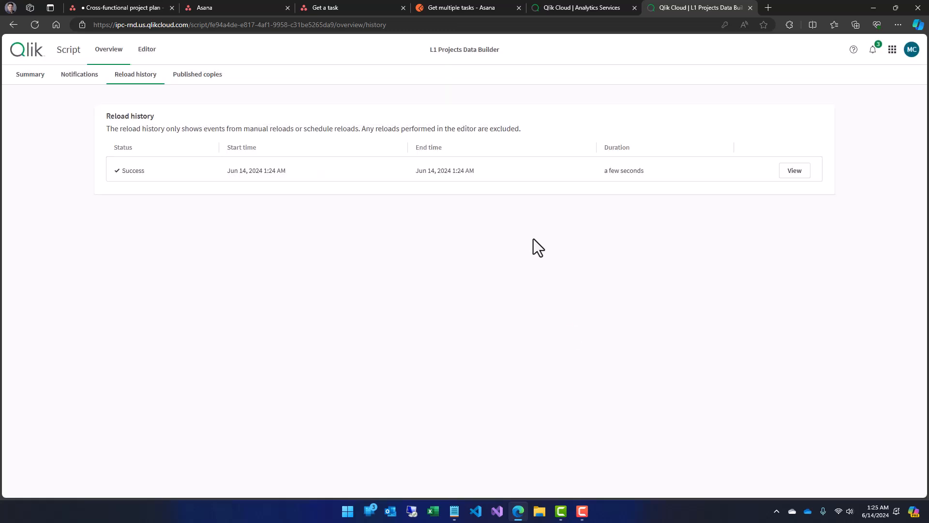
click(721, 67)
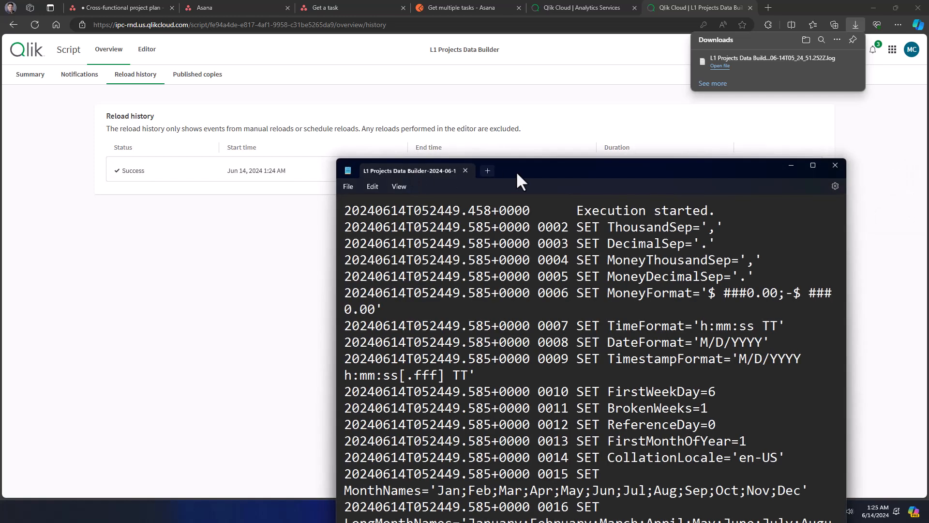
drag(516, 157, 452, 97)
click(419, 242)
scroll(420, 242, down, 11)
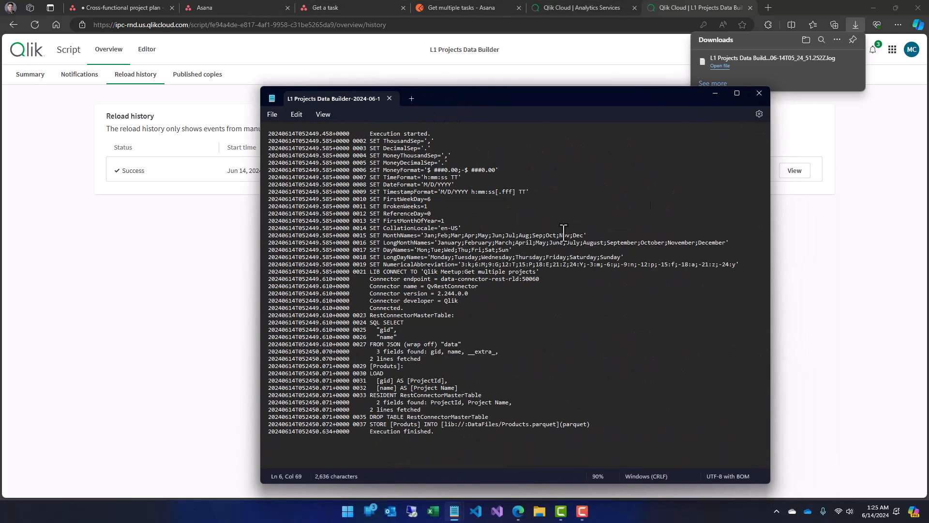
click(389, 97)
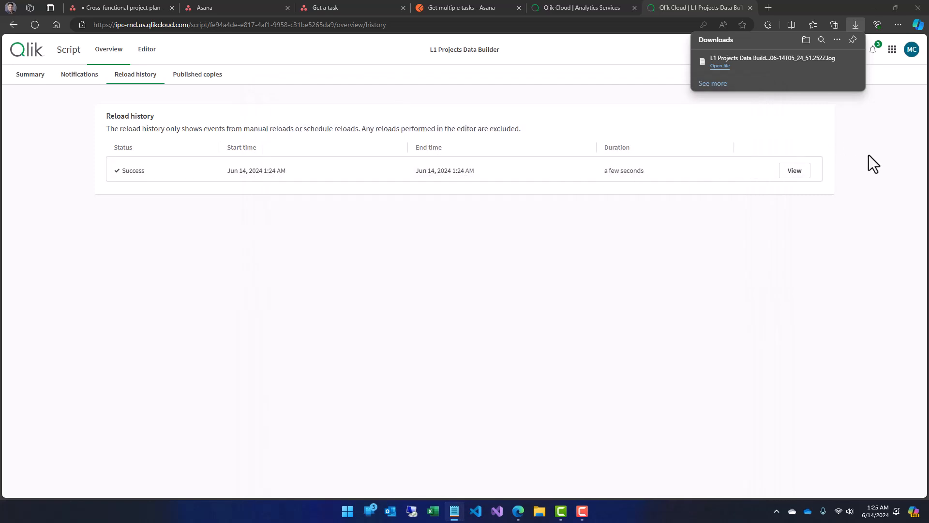
- Close the L1 Projects Data Builder script and check the Asana requests in Postman, returning to the Qlik Cloud catalog
click(870, 154)
click(571, 8)
click(717, 8)
click(751, 8)
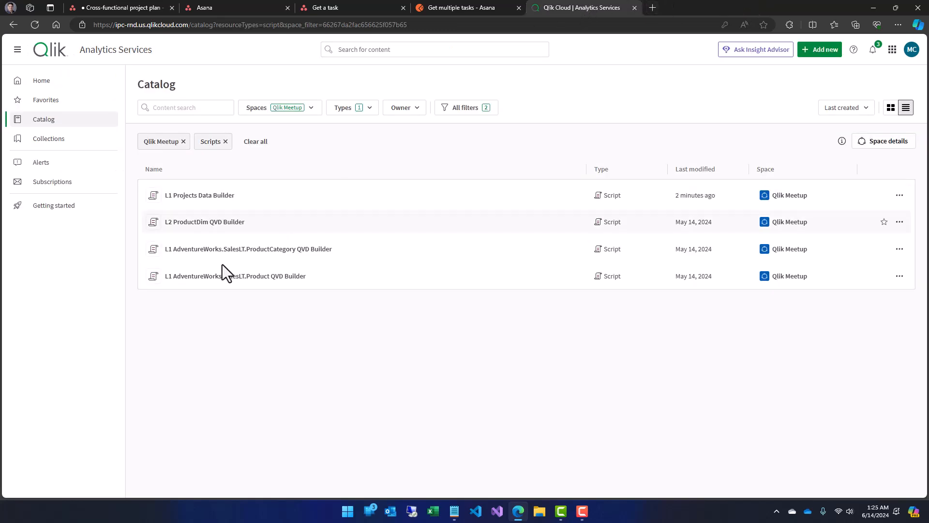
click(455, 8)
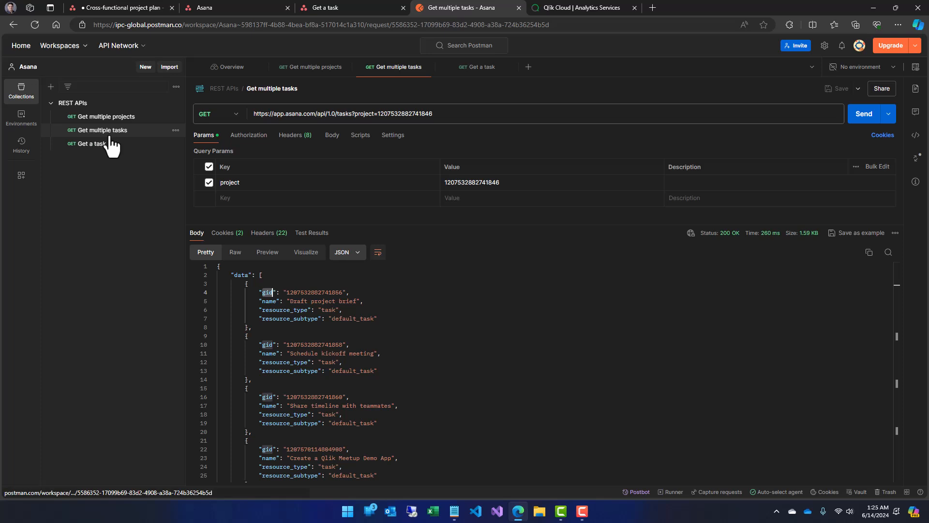
click(577, 7)
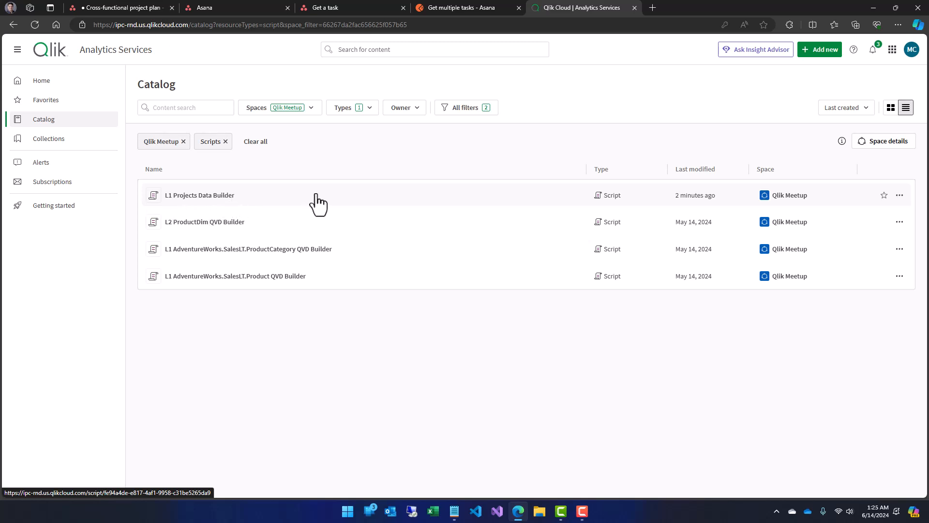
- Duplicate the L1 Projects Data Builder script and rename the copy as L1 Tasks Data Builder
right_click(302, 205)
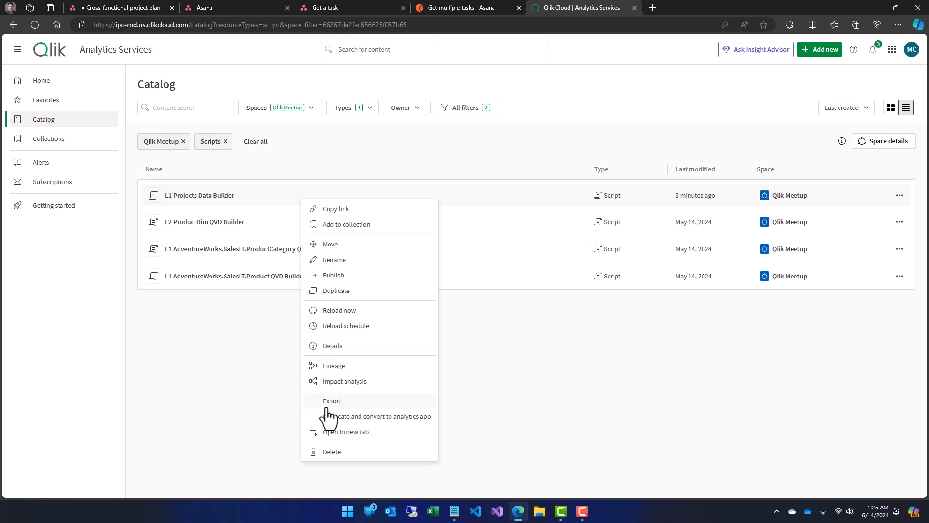
click(333, 294)
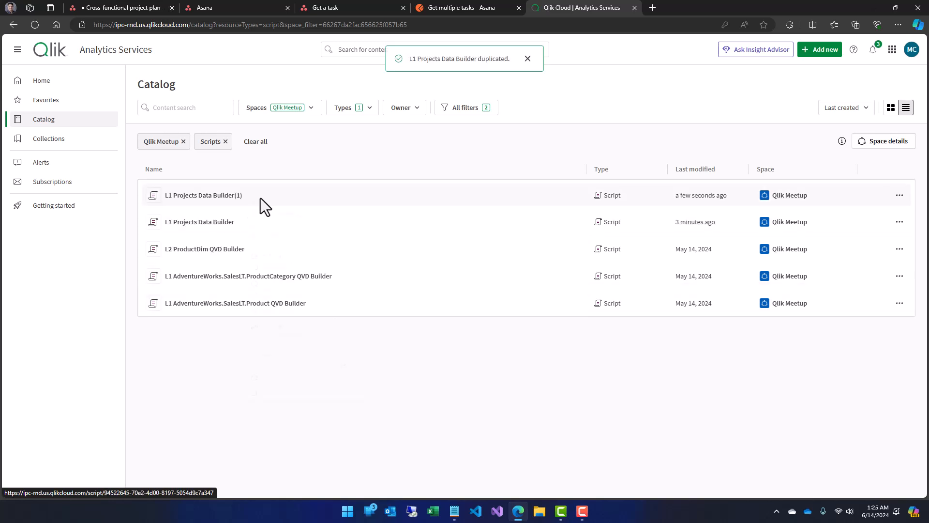
right_click(261, 198)
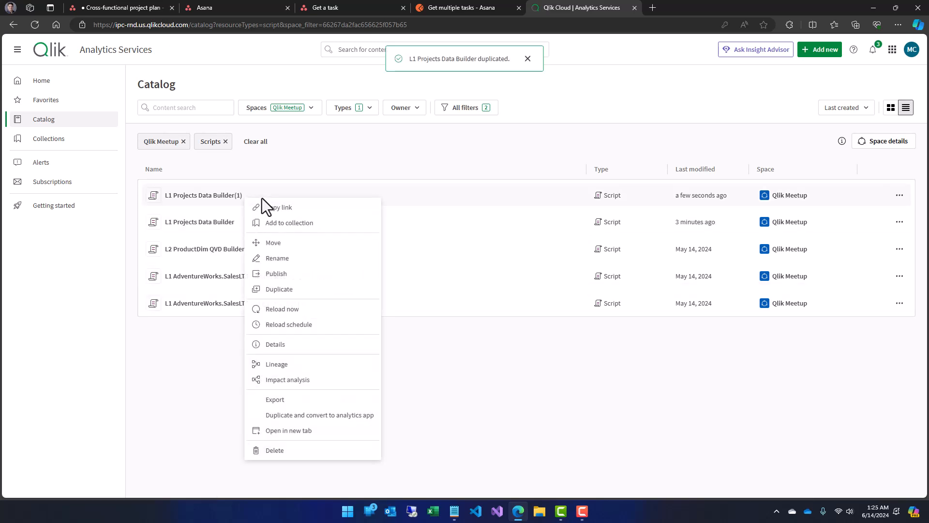
click(280, 258)
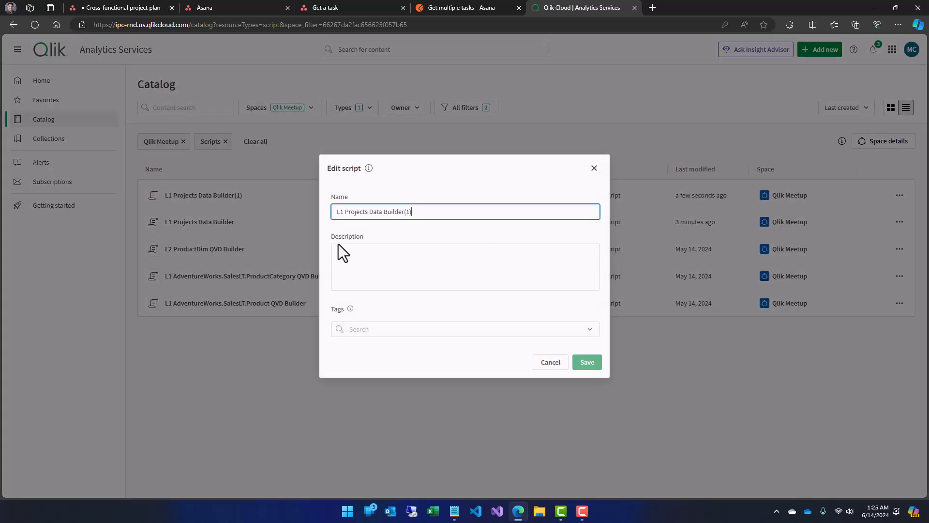
double_click(357, 211)
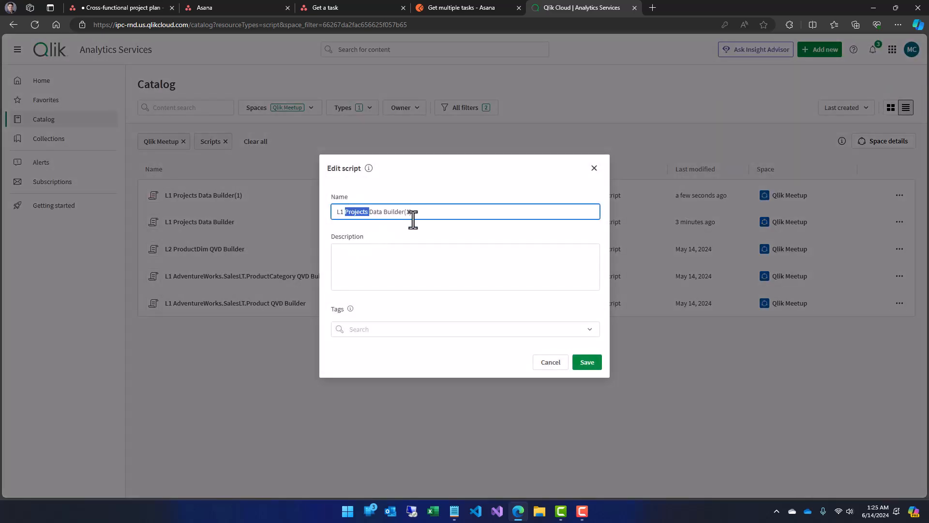
text(Tasks)
click(585, 365)
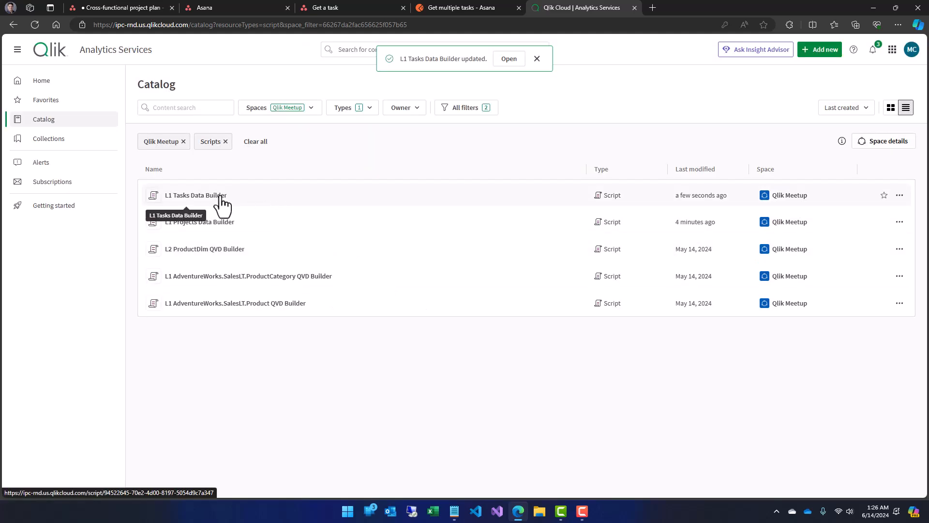
- Open the L1 Tasks Data Builder script in a new browser tab and show its load script for editing
right_click(222, 203)
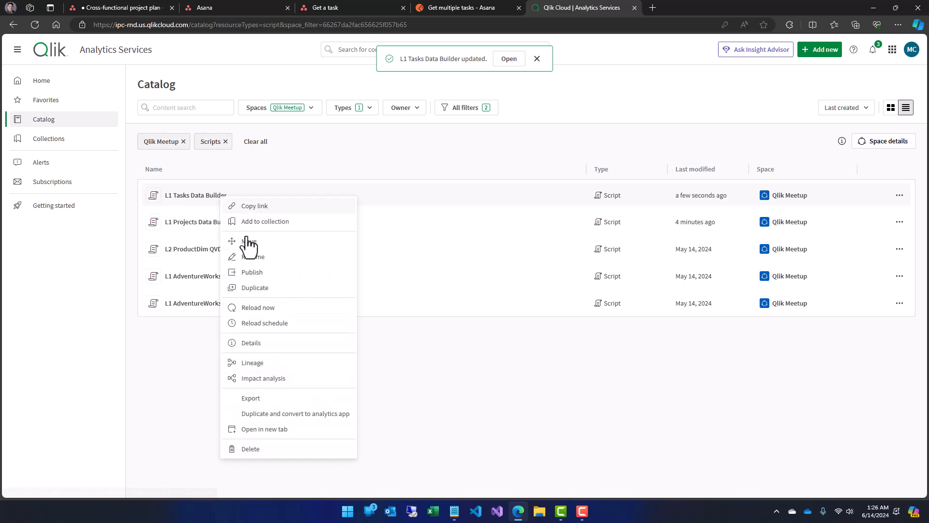
click(256, 433)
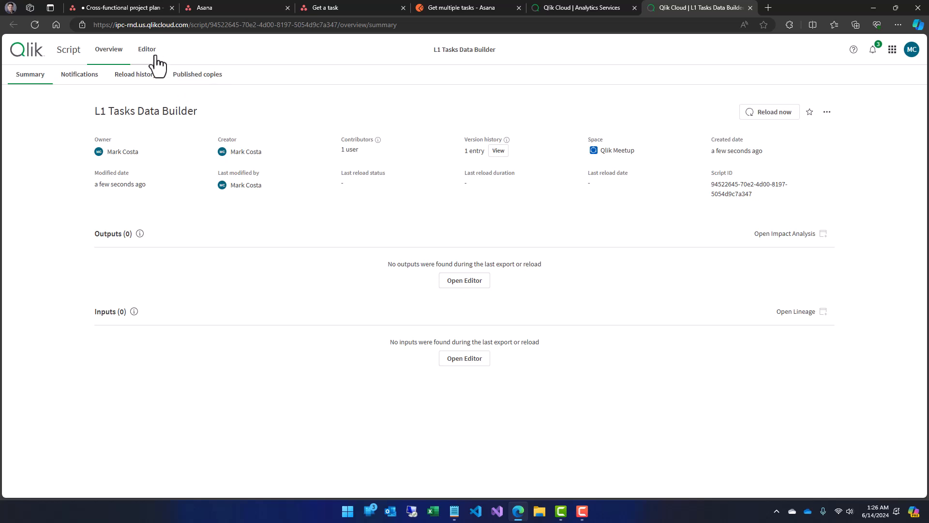
click(147, 49)
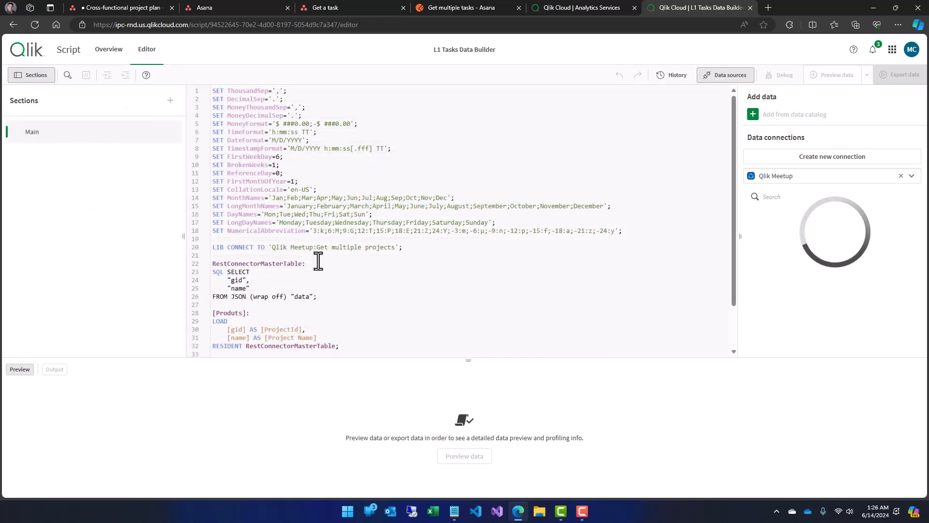
- Change the STORE statement so it saves the Tasks table into DataFiles/Tasks.parquet
scroll(357, 263, down, 2)
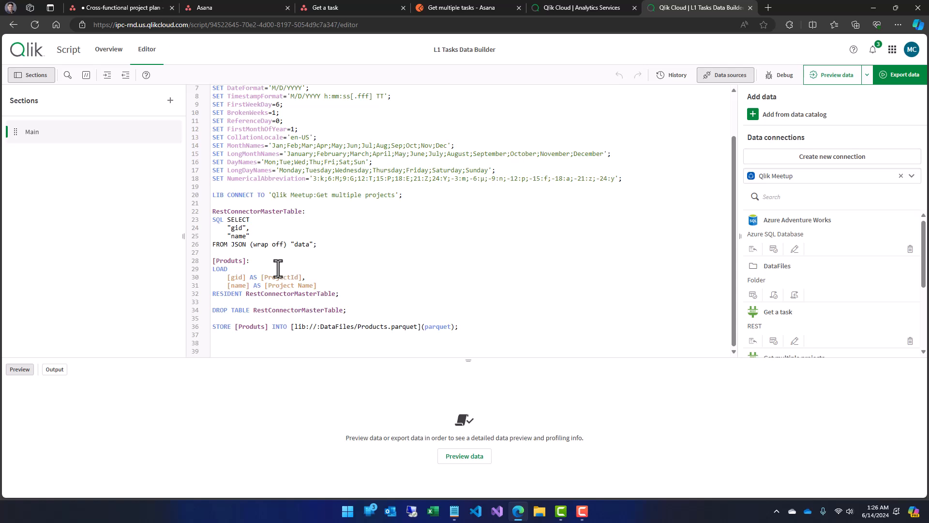
double_click(252, 326)
text(Tas)
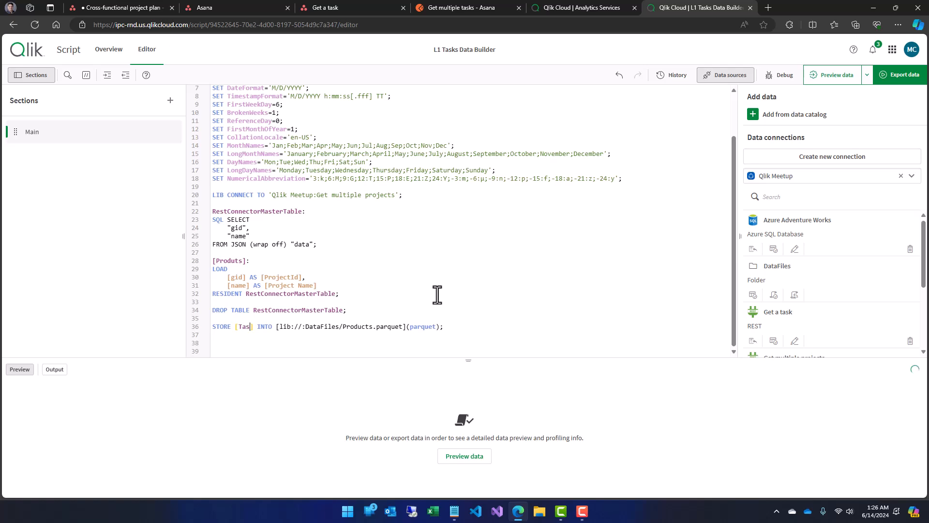
text(ks)
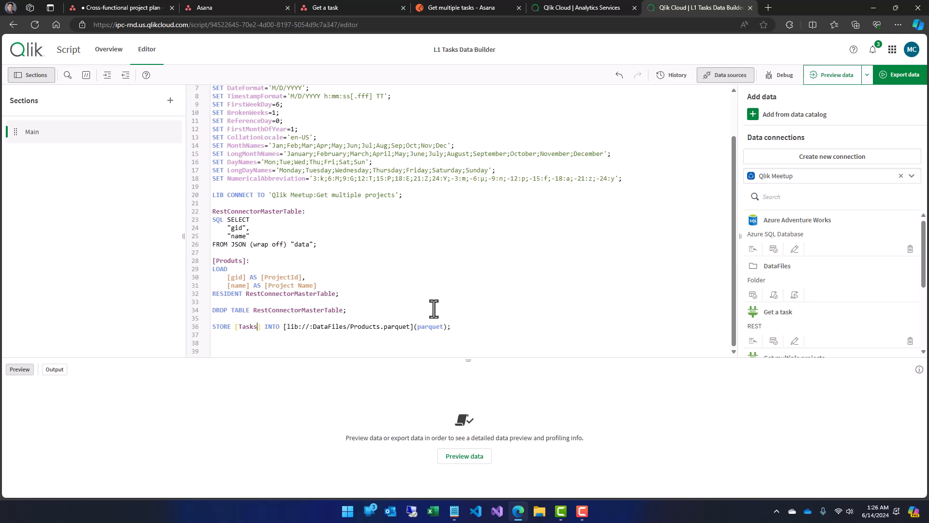
double_click(364, 327)
text(Tasks)
- Delete the projects load block from LIB CONNECT to DROP TABLE, and comment out the STORE statement
drag(357, 312, 210, 197)
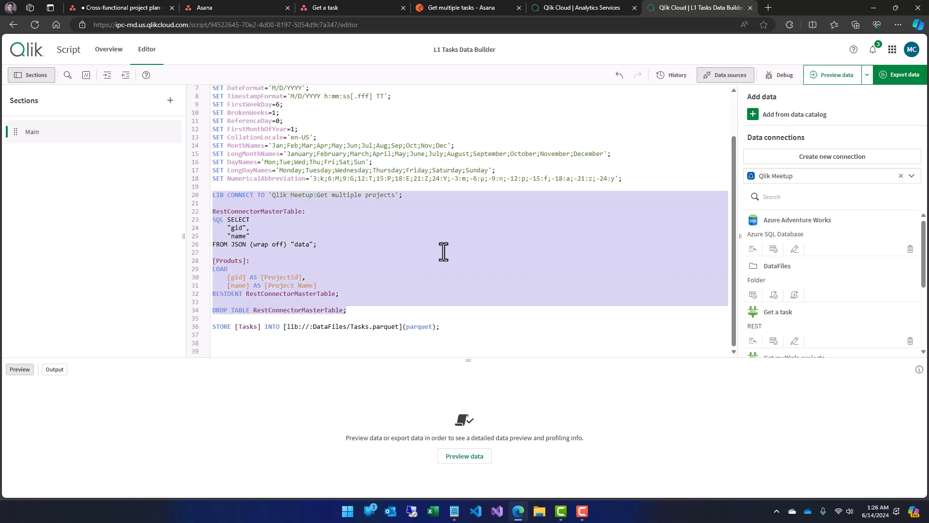
key(Delete)
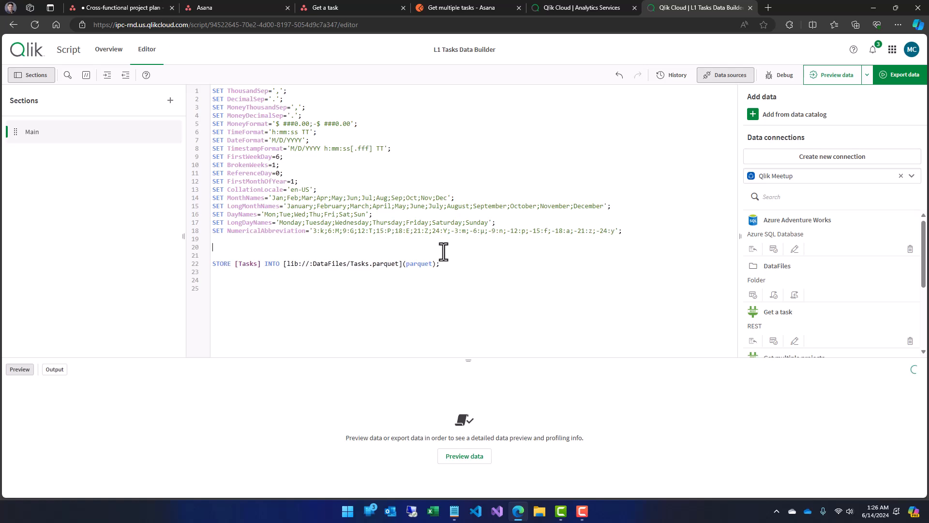
key(Return)
key(Return)
text(//)
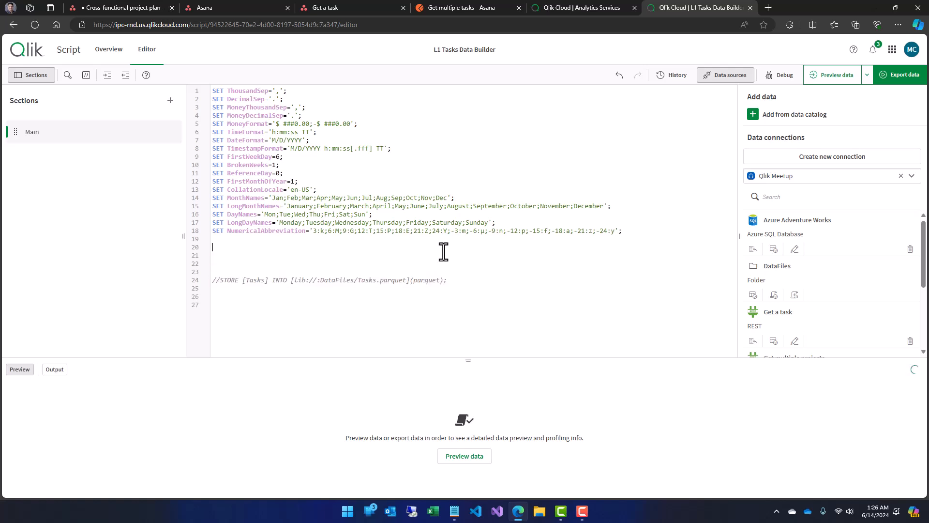
key(Return)
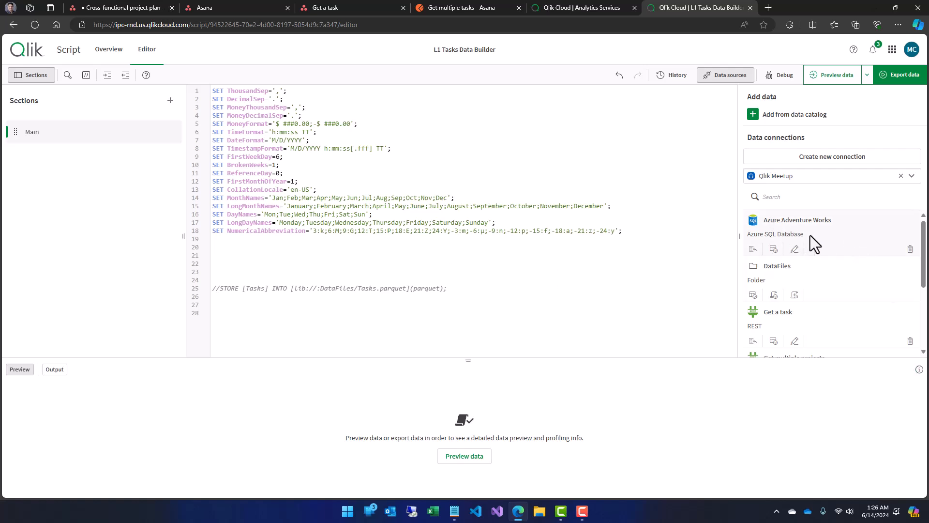
- Switch to Postman and examine the Get multiple tasks request URL with its project parameter
click(441, 7)
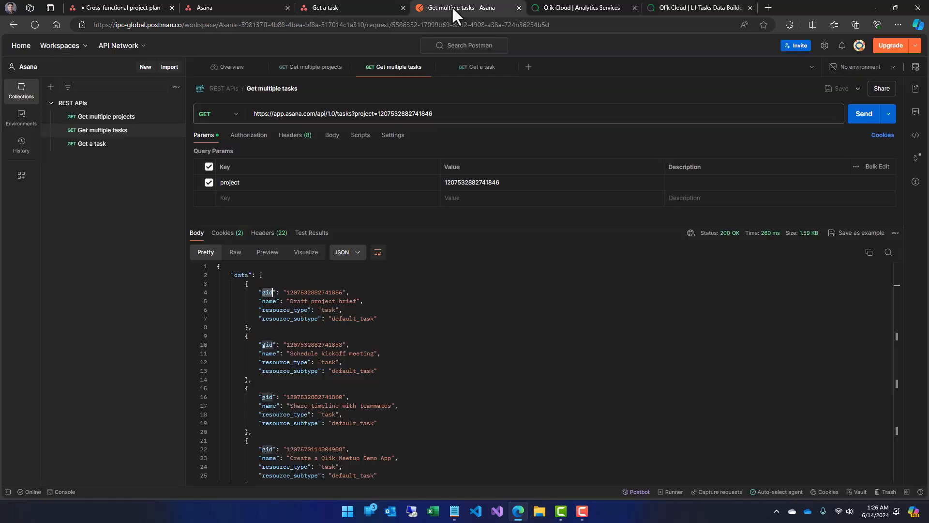
click(119, 132)
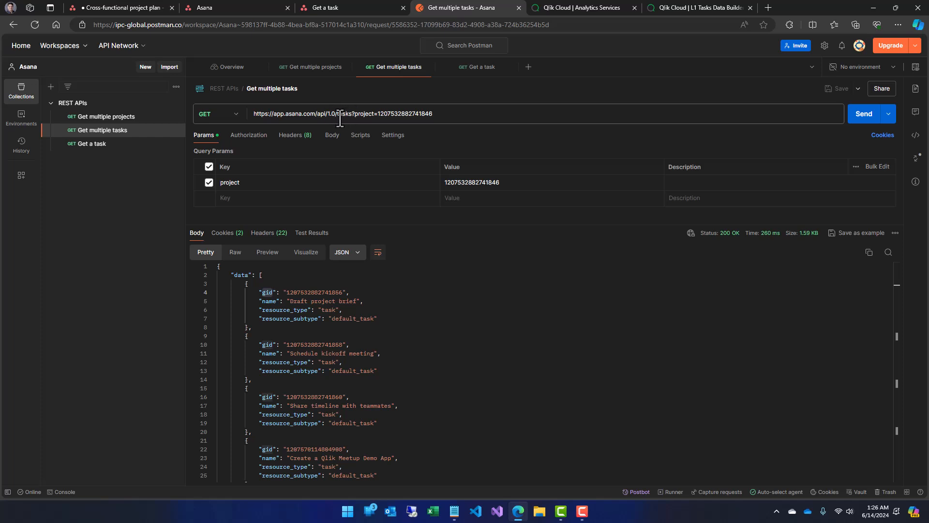
triple_click(377, 115)
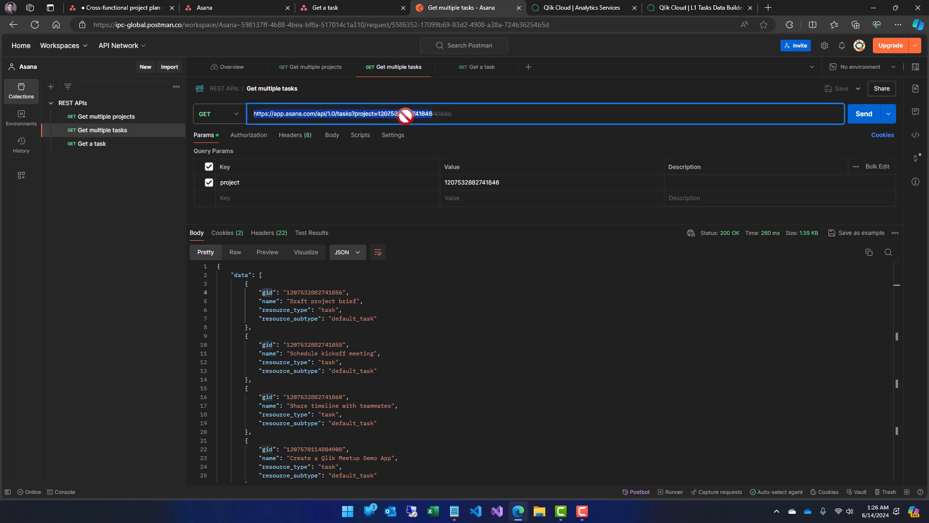
click(376, 116)
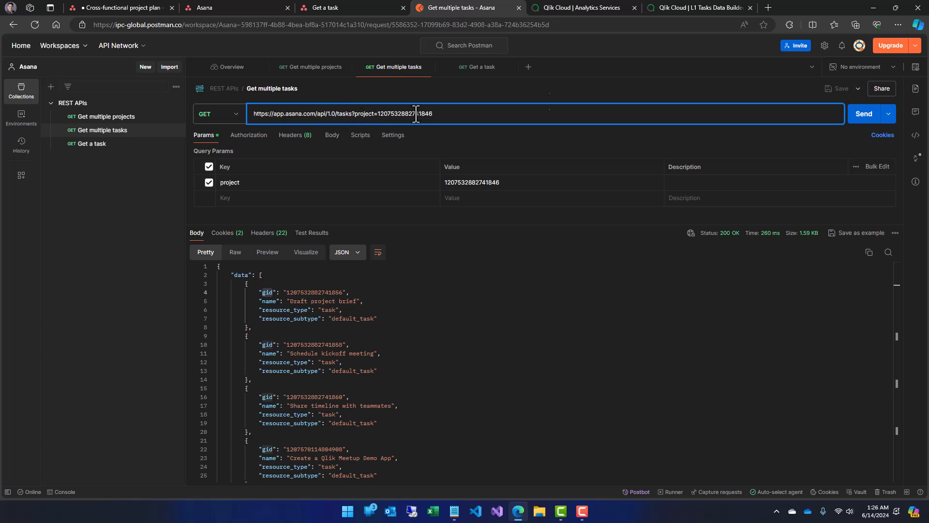
- In the Qlik Cloud script, insert the Get multiple tasks load for gid and name from the data table, with no preload symbol limit
click(666, 2)
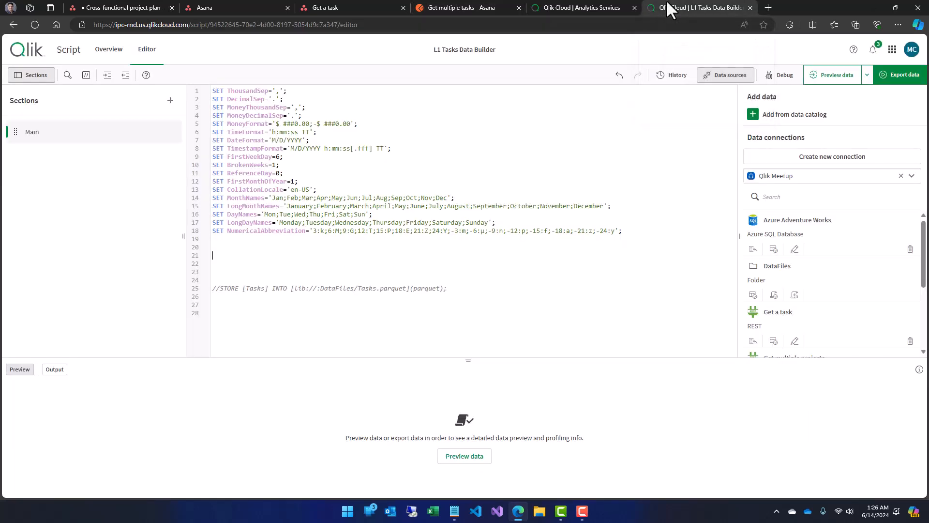
scroll(886, 281, down, 3)
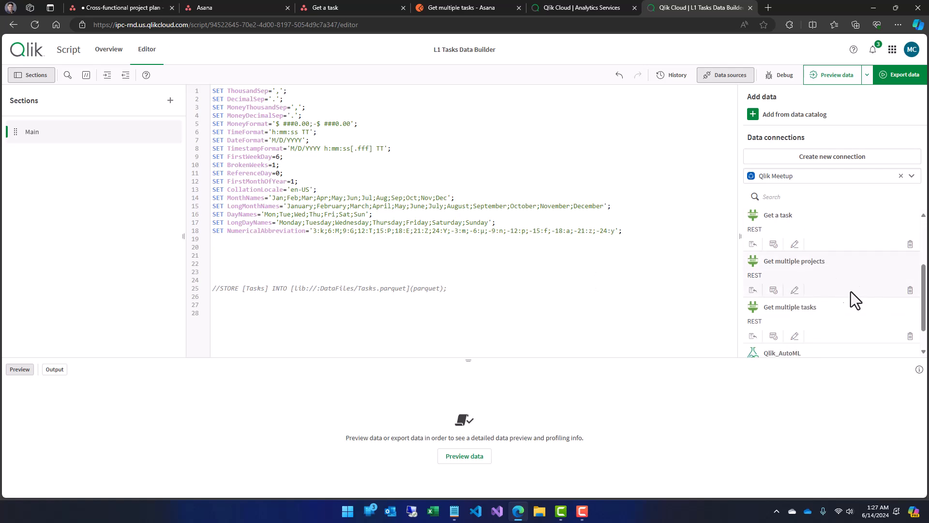
scroll(857, 304, down, 1)
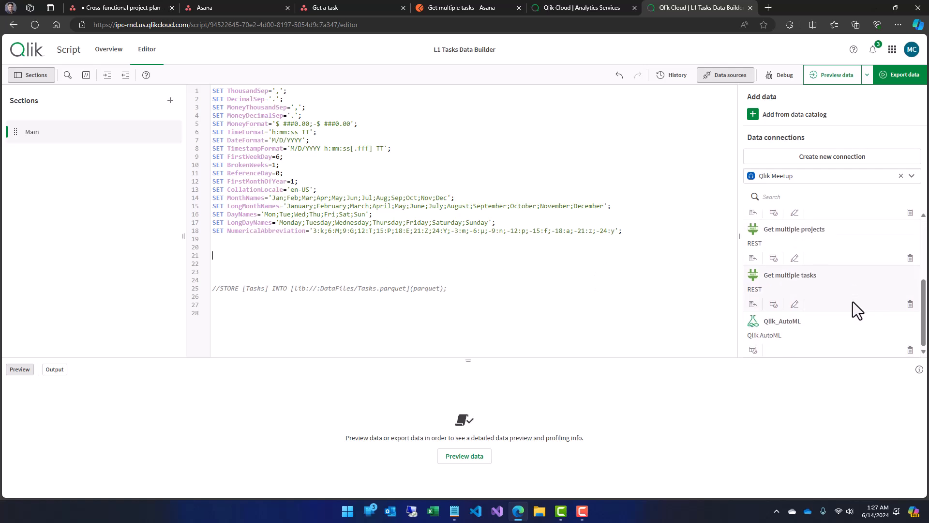
click(774, 305)
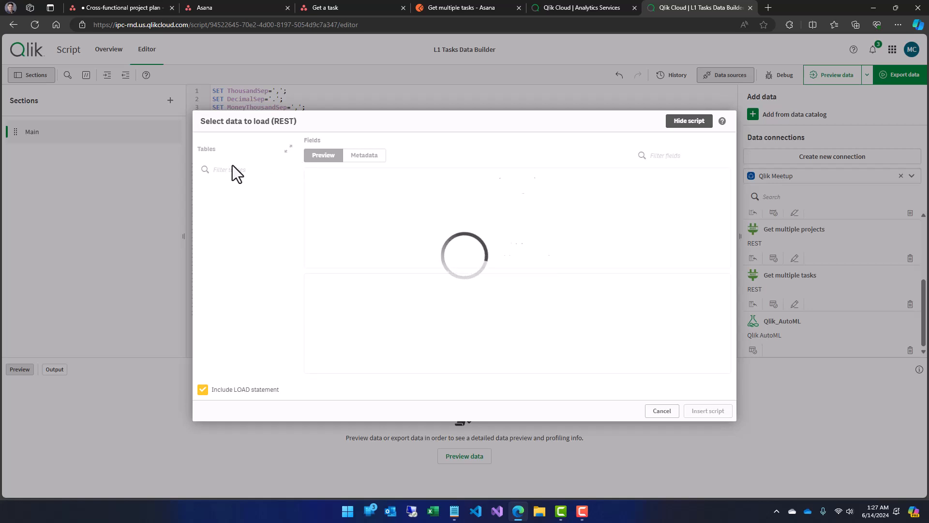
click(235, 183)
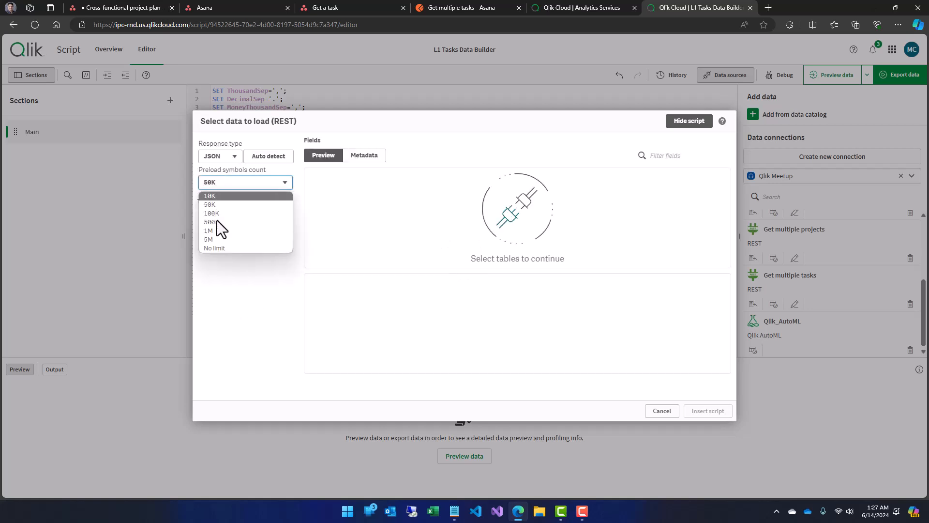
click(218, 249)
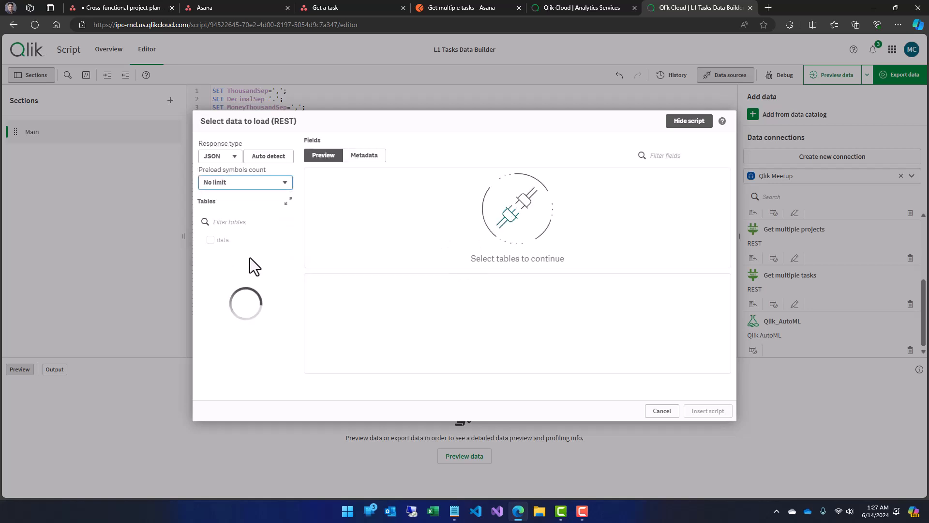
click(223, 242)
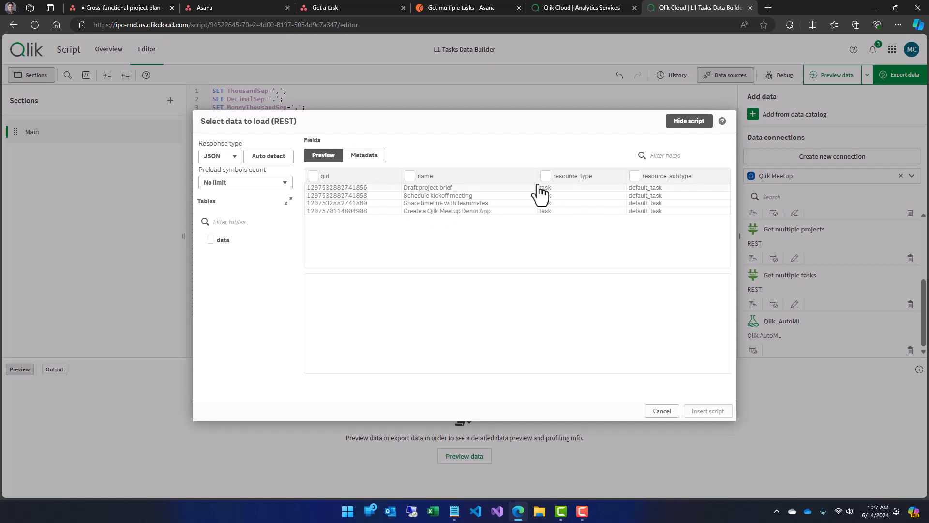
click(313, 176)
click(410, 176)
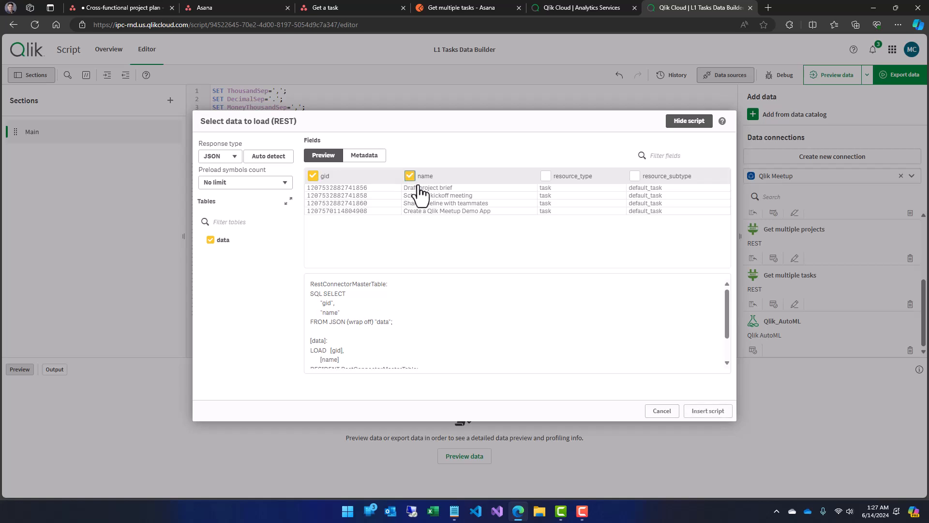
click(704, 412)
- Put the gid field on its own line below LOAD in the inserted load statement
scroll(315, 264, down, 2)
click(229, 239)
key(shift+Right)
key(shift+Right)
key(shift+Right)
key(shift+Right)
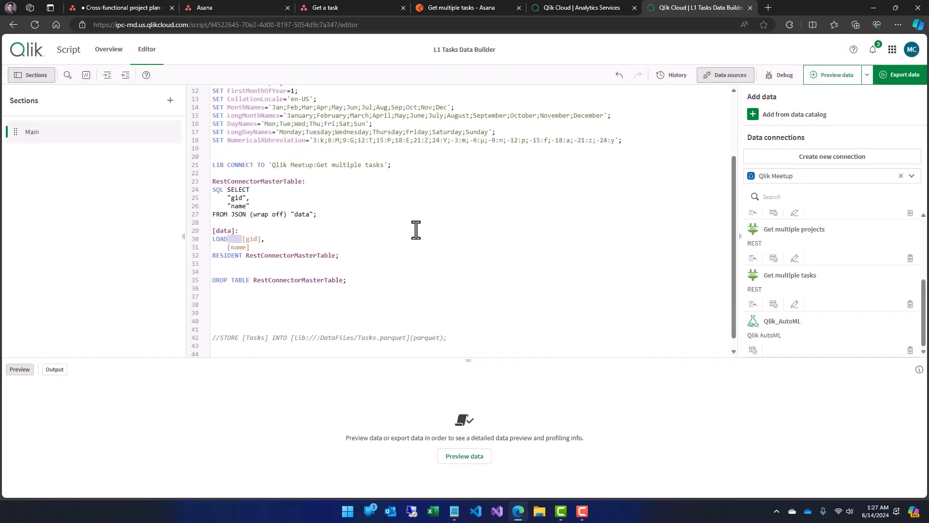
key(Return)
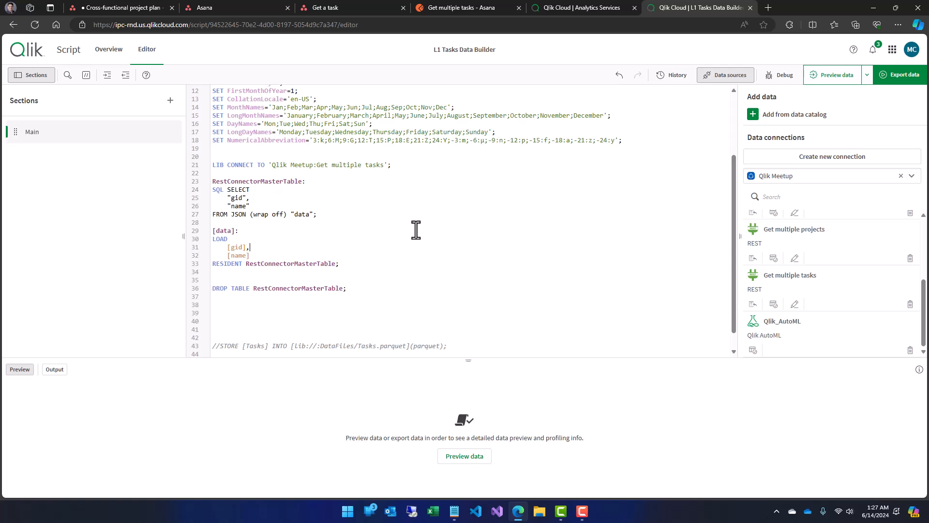
- Alias gid as [TaskId] and name as [Task Name] in the load statement
text(AS [])
key(Left)
text(AS )
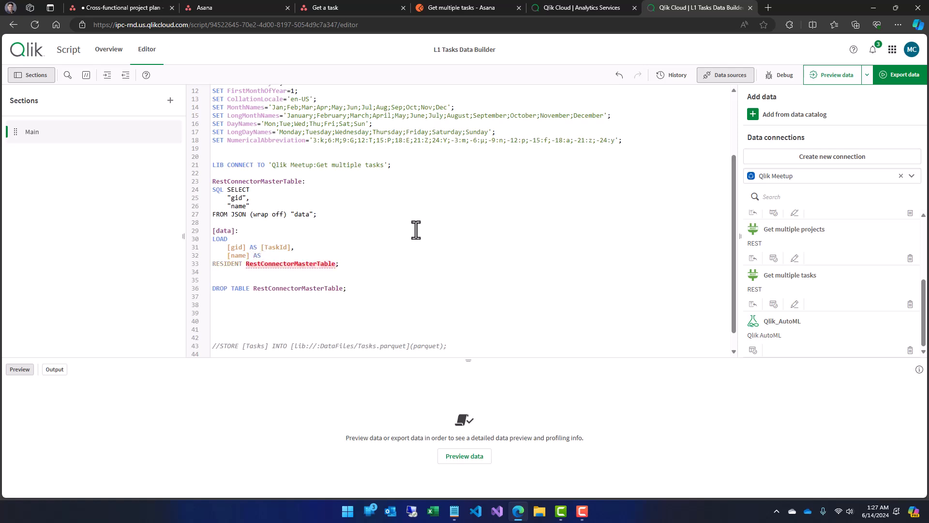
text([])
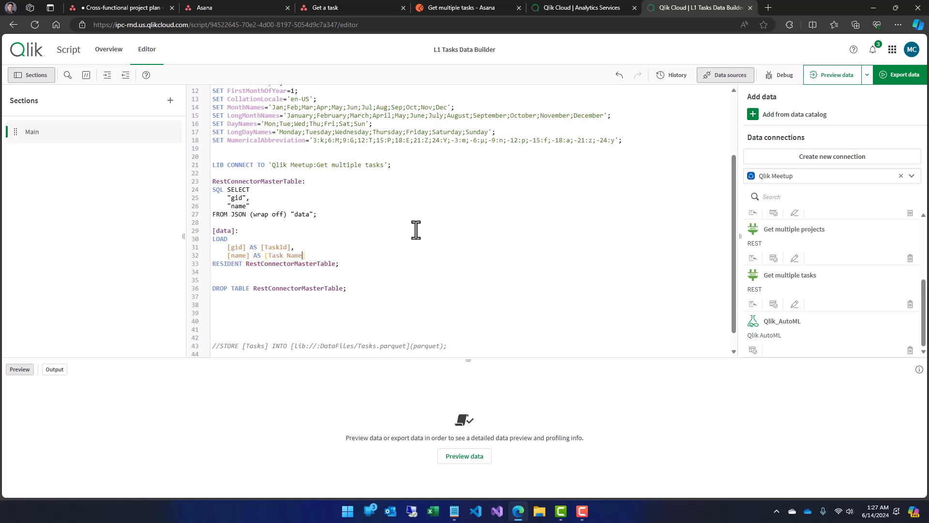
- Rename the loaded data table as Tasks, run the data export and return to editing the script
key(ctrl+shift+Right)
text(Tasks)
click(309, 236)
click(901, 75)
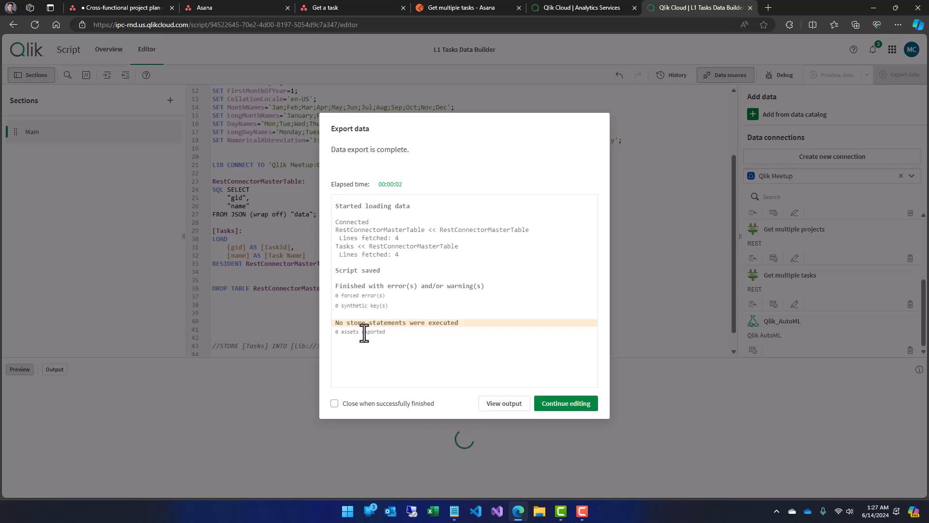
click(563, 399)
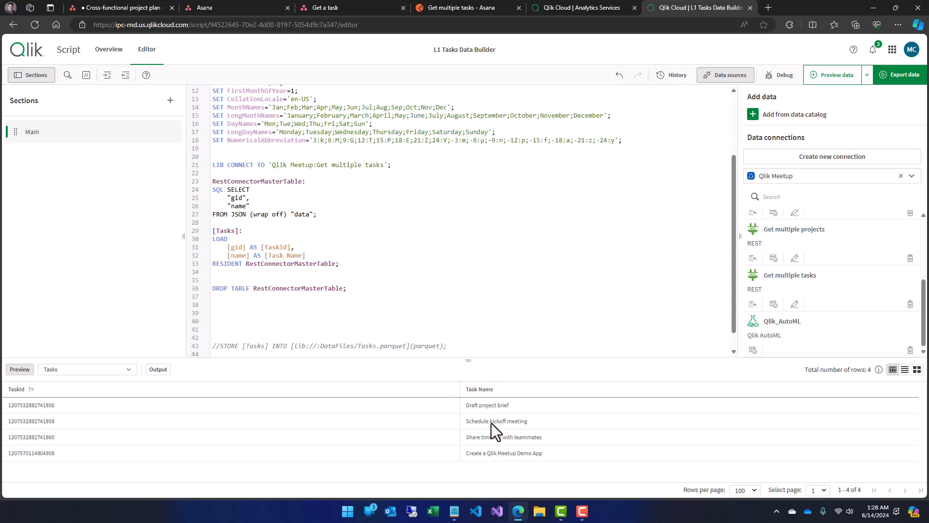
- In Asana's Cross-functional project plan, rename the task Create a Qlik Meetup Demo App as Create a Qlik Meetup Demo Script
click(145, 7)
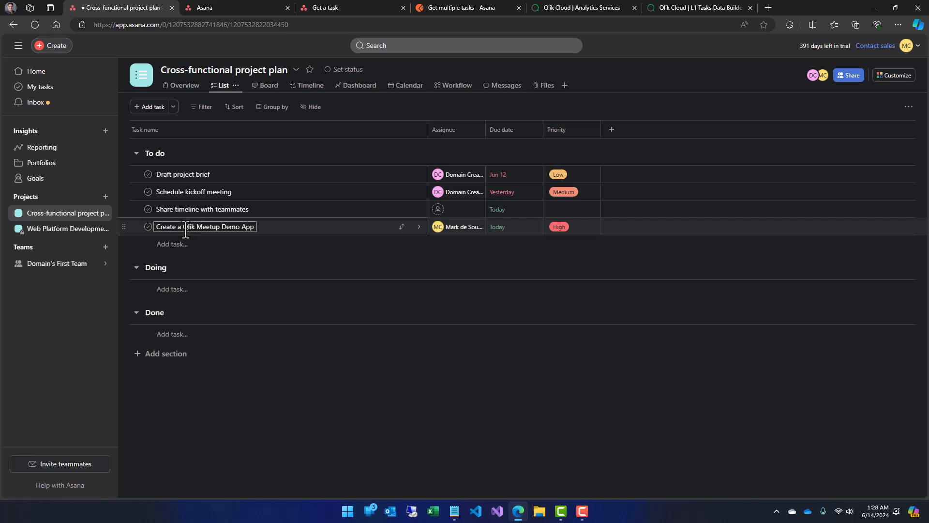
click(233, 230)
click(181, 228)
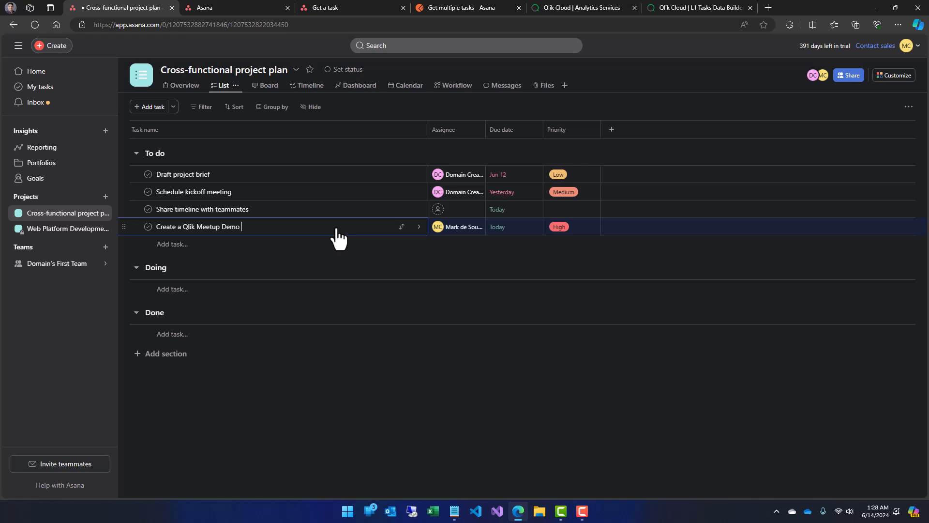
key(Tab)
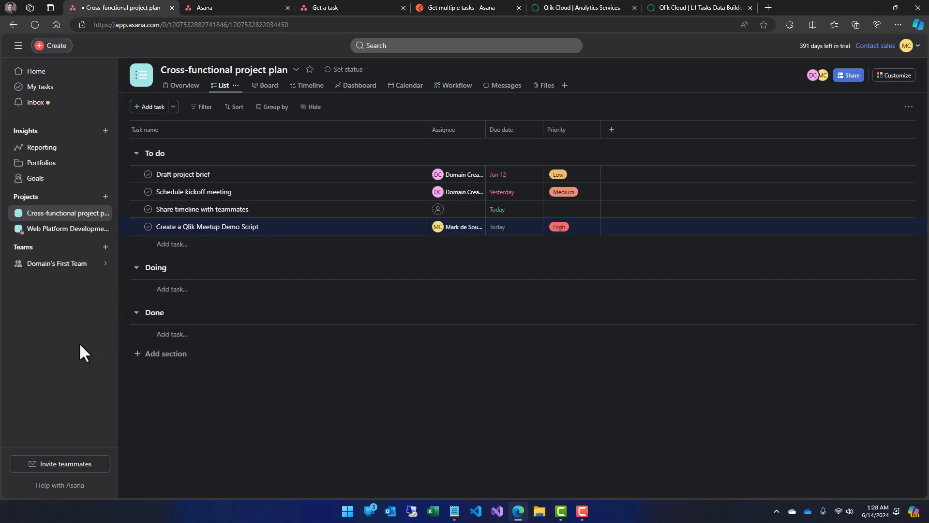
click(48, 230)
click(56, 215)
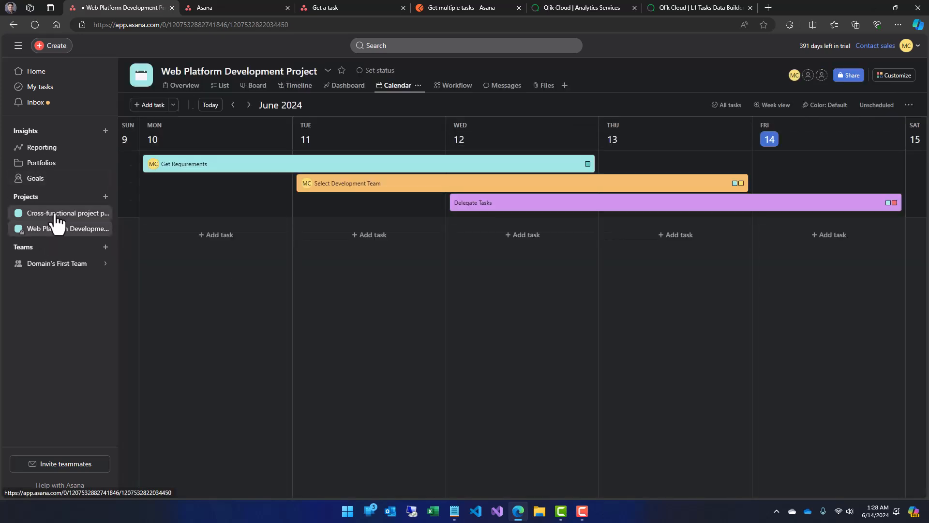
- Return to the L1 Tasks Data Builder script in Qlik Cloud and rerun the export to refresh the Tasks preview
click(695, 8)
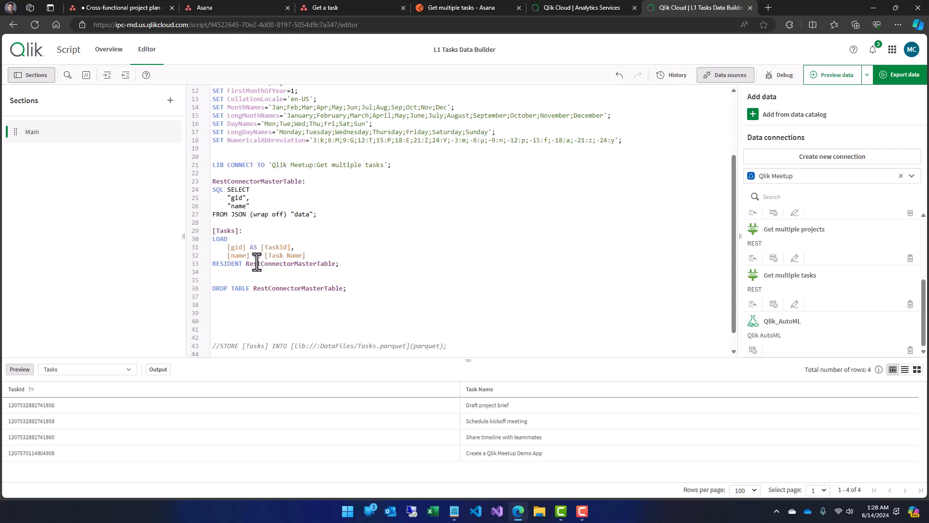
click(896, 75)
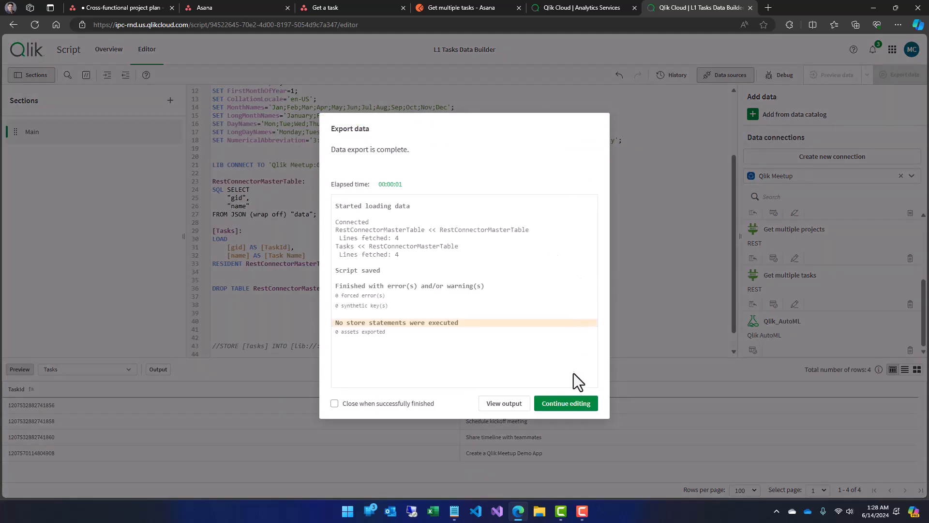
click(566, 403)
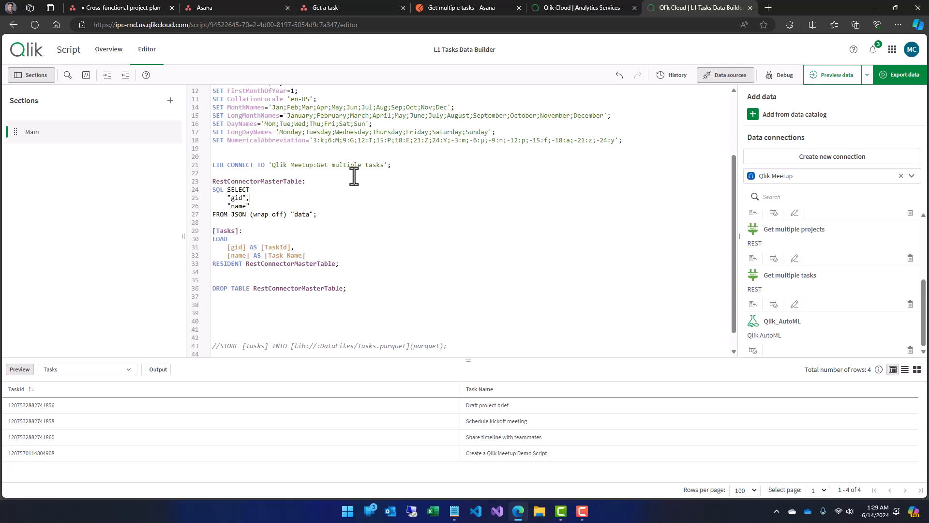
- Switch to Postman and copy the full URL of the Get multiple tasks request, including its project parameter
click(338, 7)
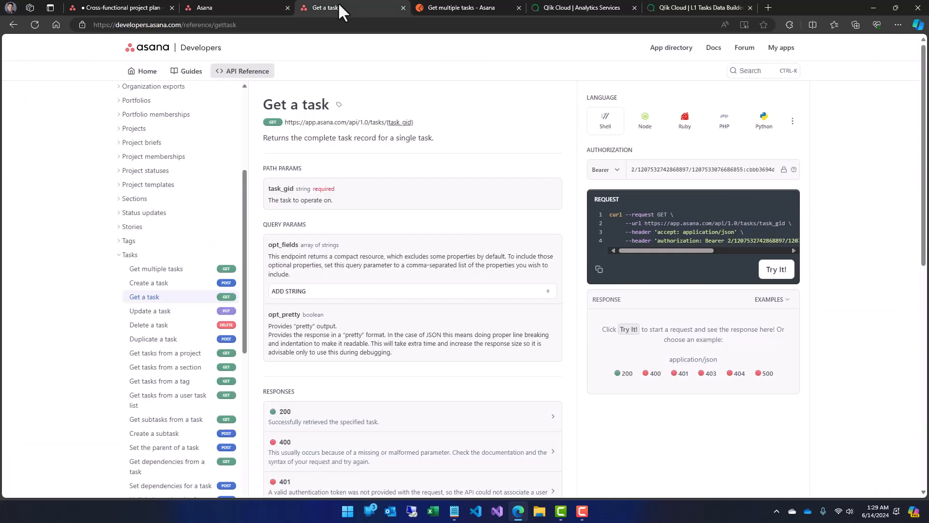
click(138, 3)
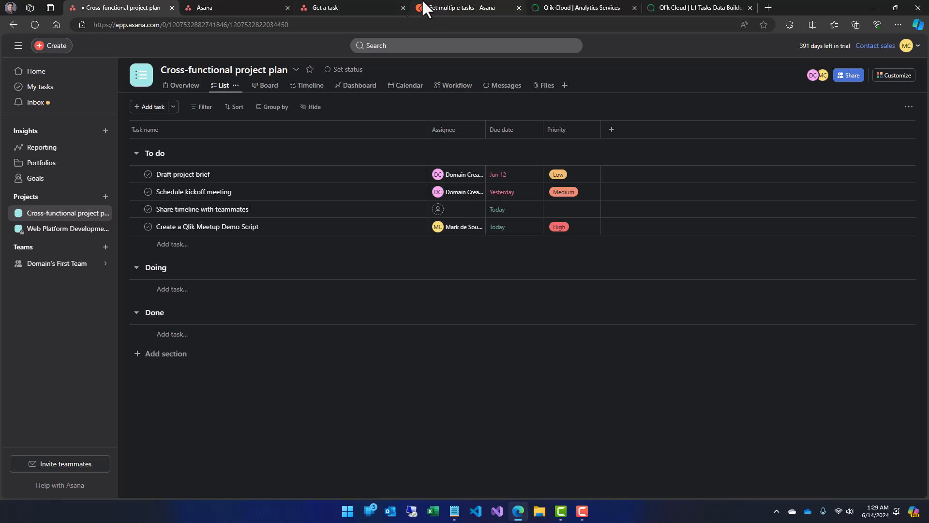
click(388, 7)
click(242, 9)
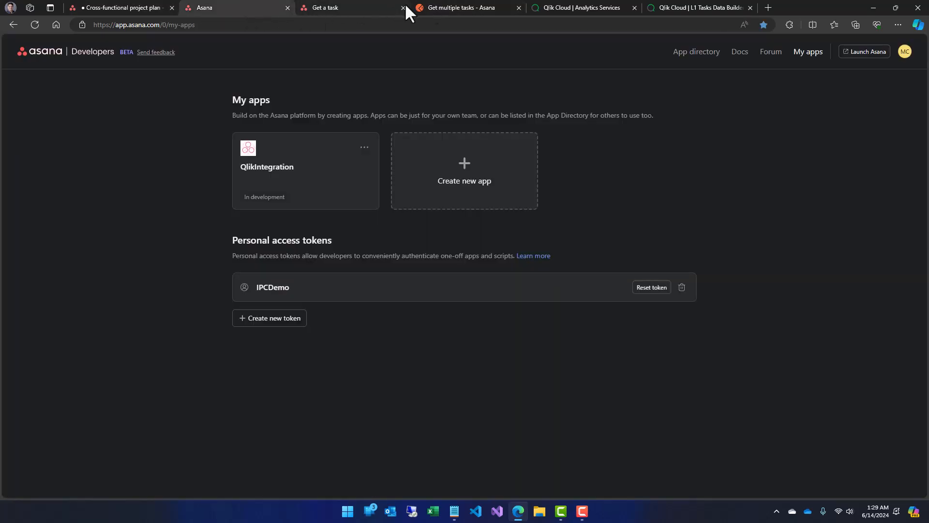
click(462, 7)
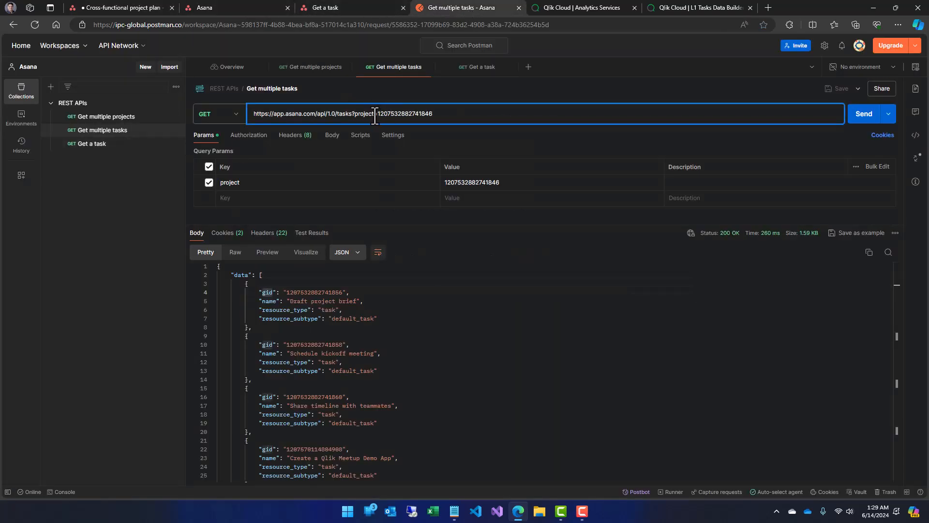
drag(379, 114, 435, 115)
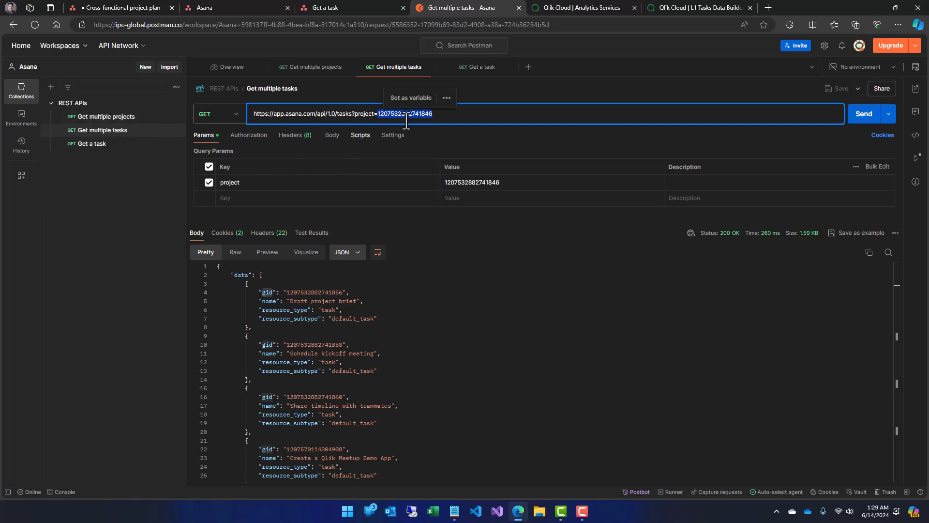
click(421, 115)
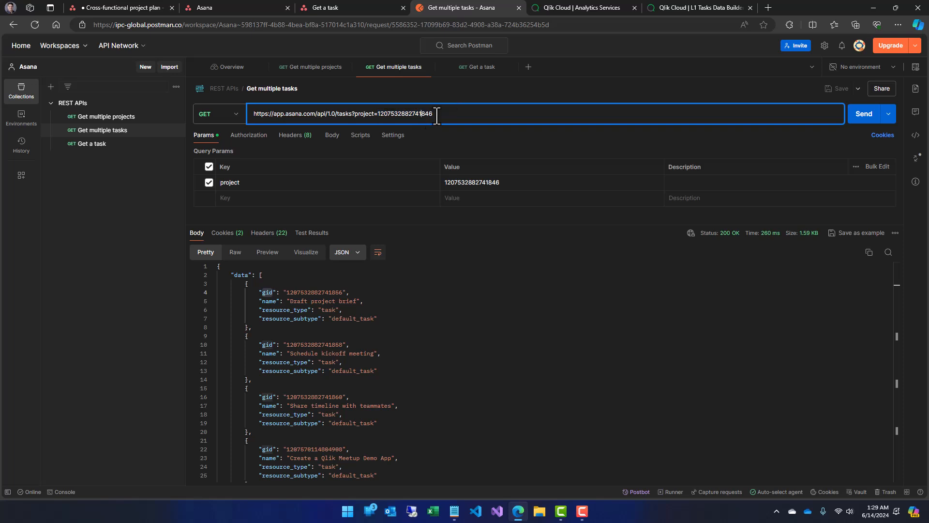
drag(437, 116, 239, 116)
key(ctrl+c)
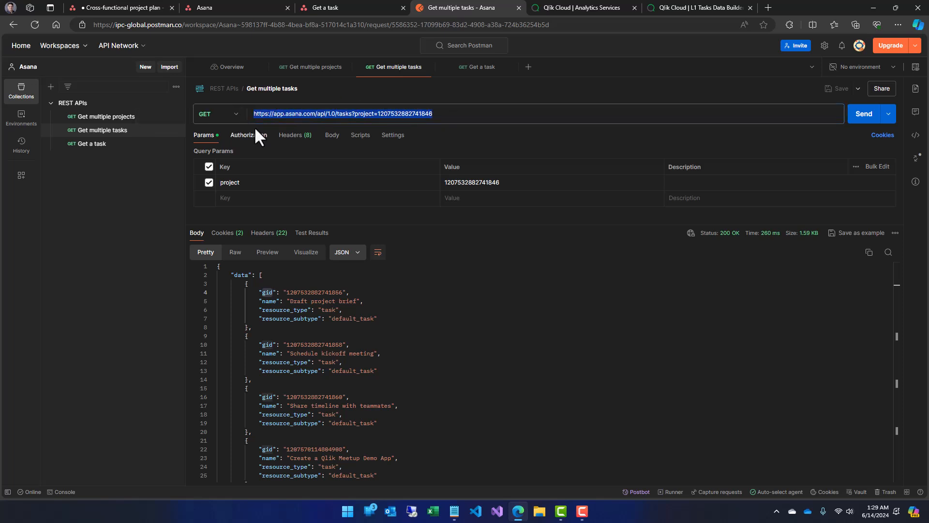
- Return to the L1 Tasks Data Builder script and check the Allow "WITH CONNECTION" option of the Get multiple tasks connection
click(612, 7)
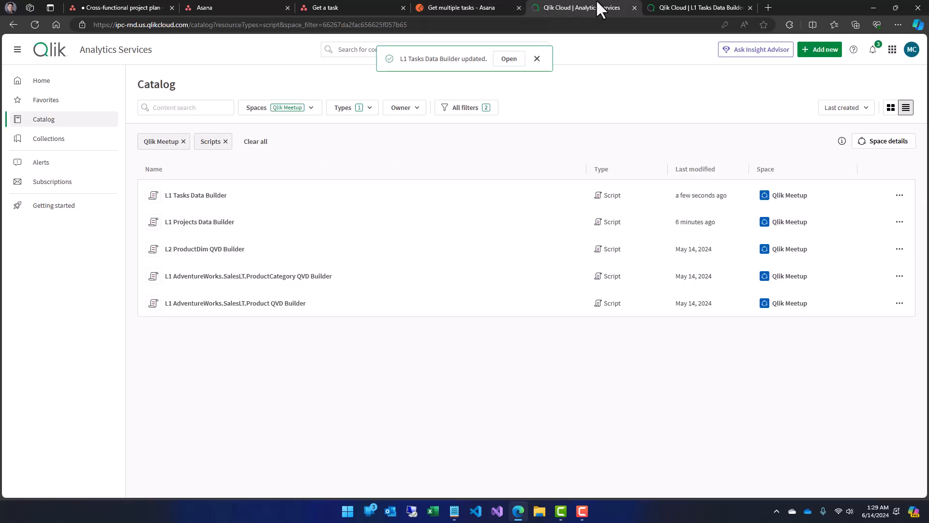
click(680, 7)
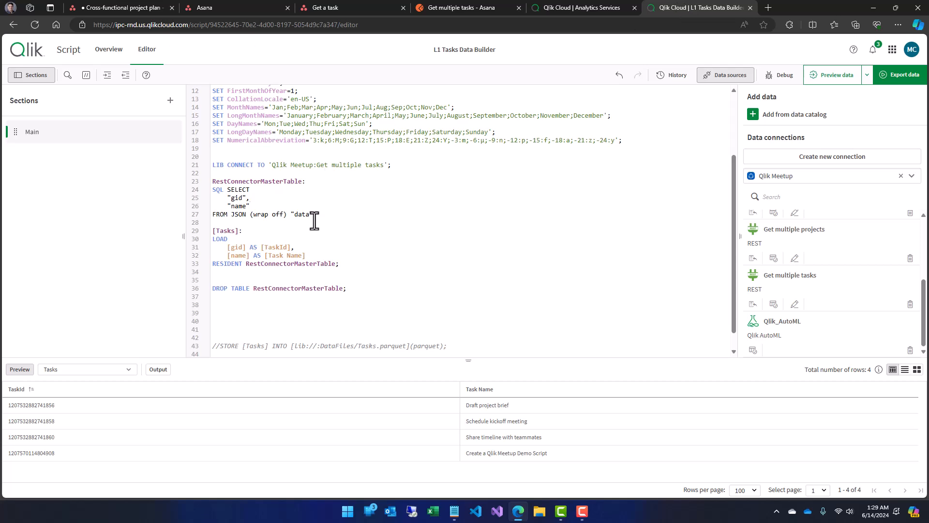
click(794, 304)
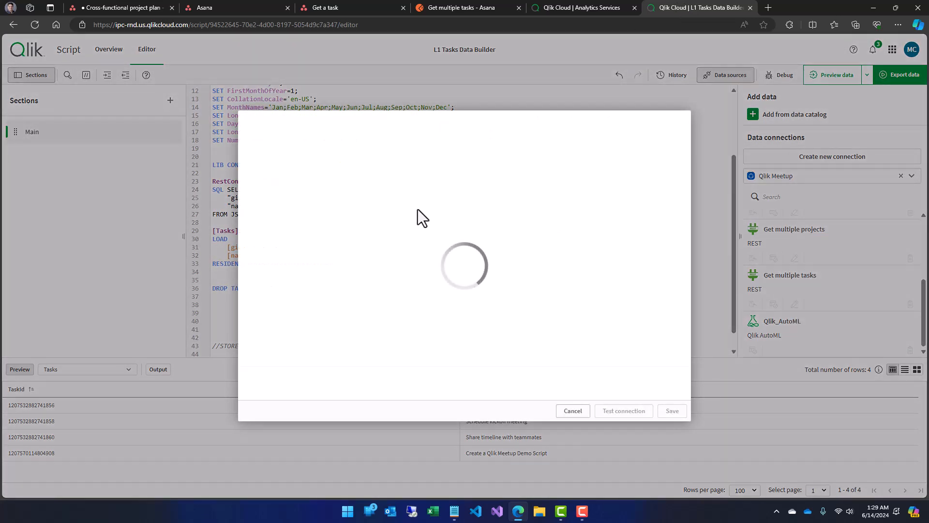
scroll(332, 305, down, 12)
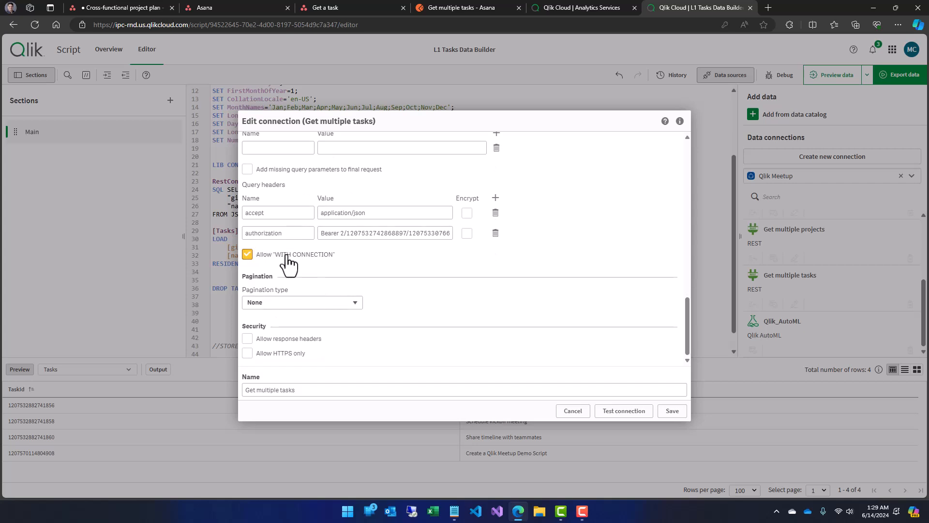
click(566, 419)
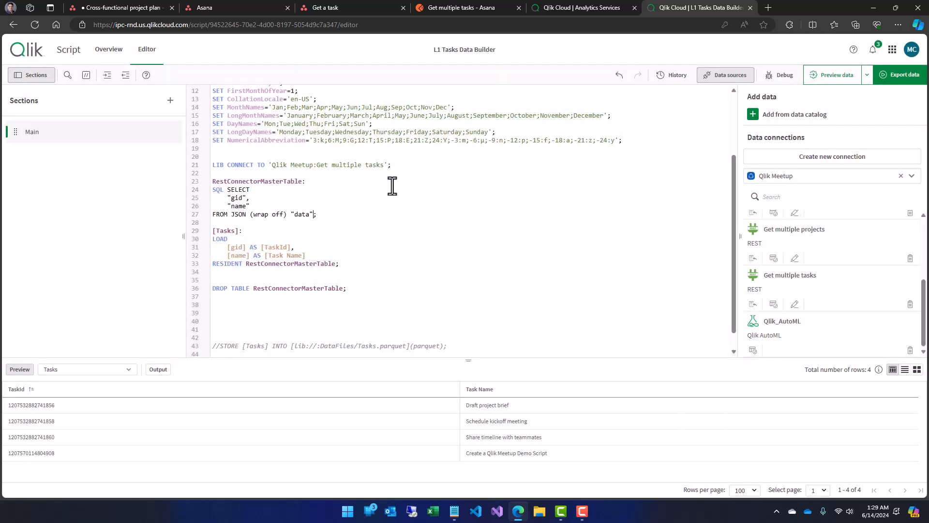
- Add a WITH CONNECTION clause containing URL $(vGetMultipleTasksUrl) to the SQL SELECT statement, before its closing semicolon
key(Return)
key(Return)
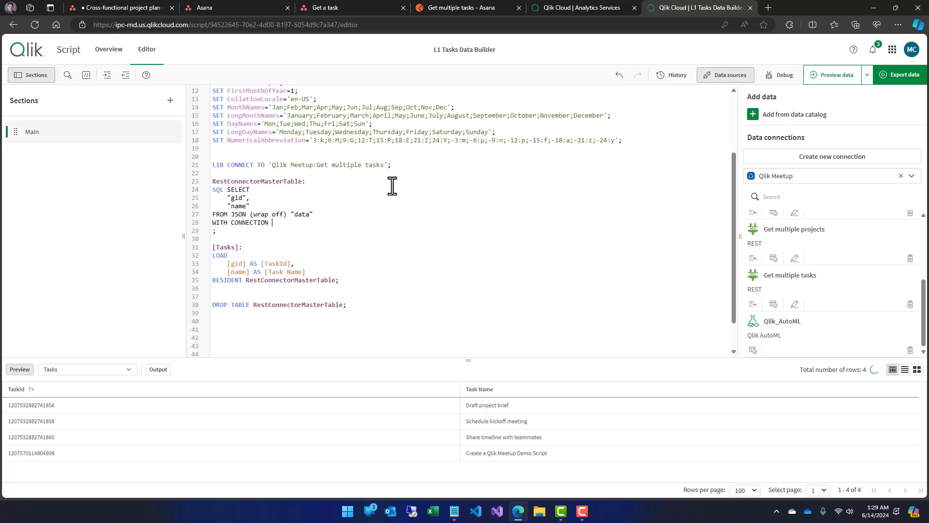
key(Return)
key(Return)
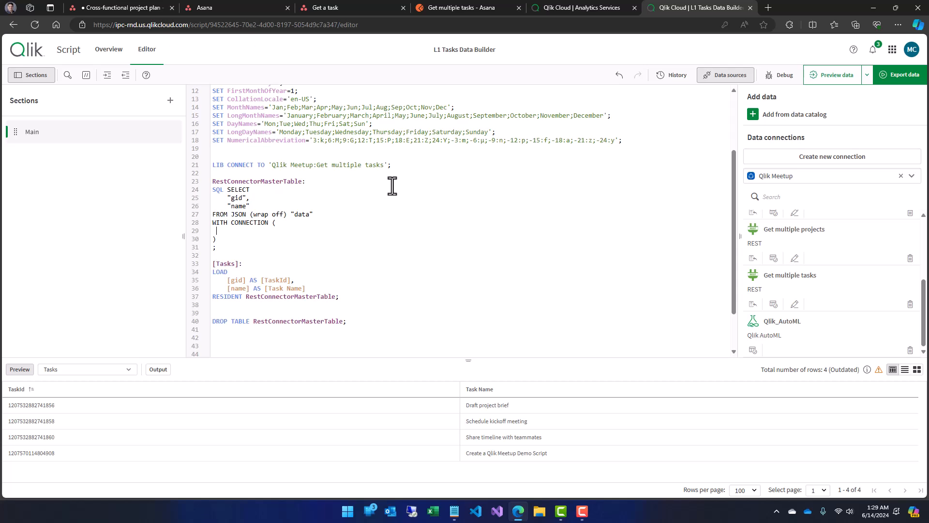
text(URL)
key(ctrl+v)
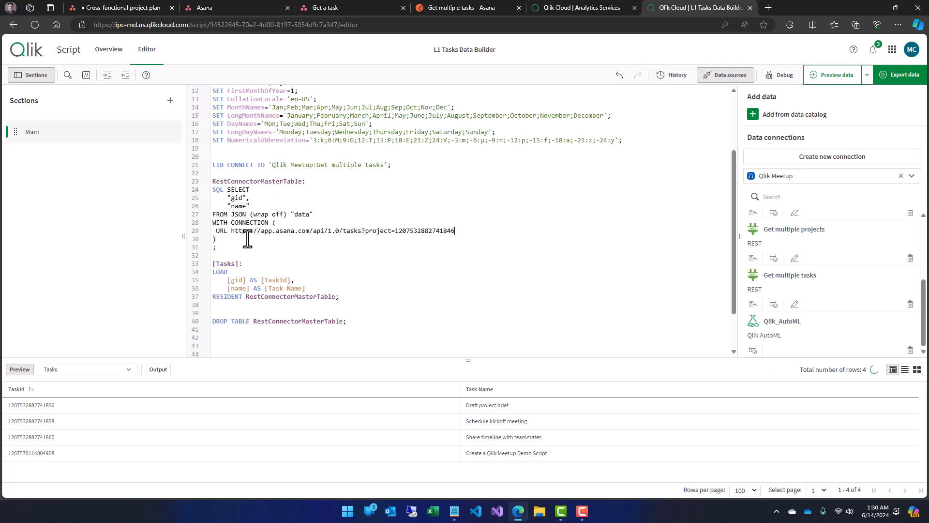
key(ctrl+z)
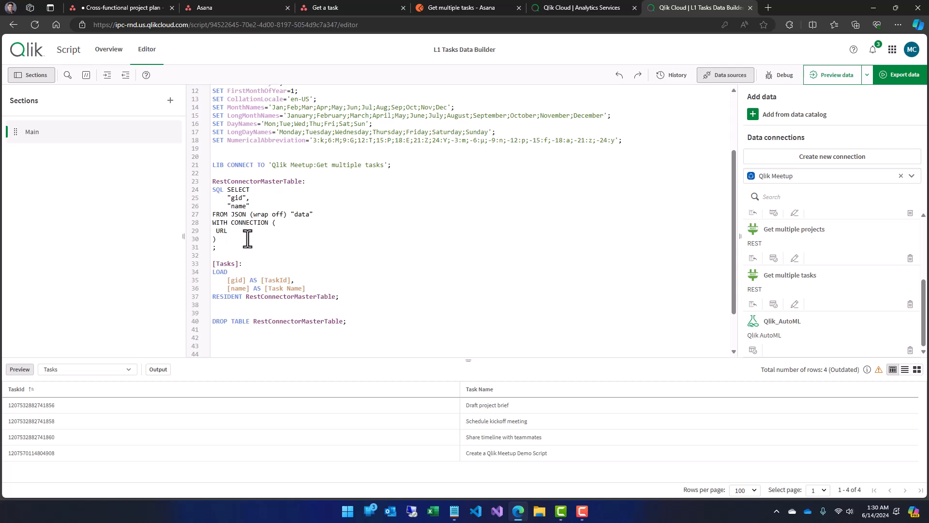
text($()
text(v)
text(C)
text(etMultipleTasksUrl)
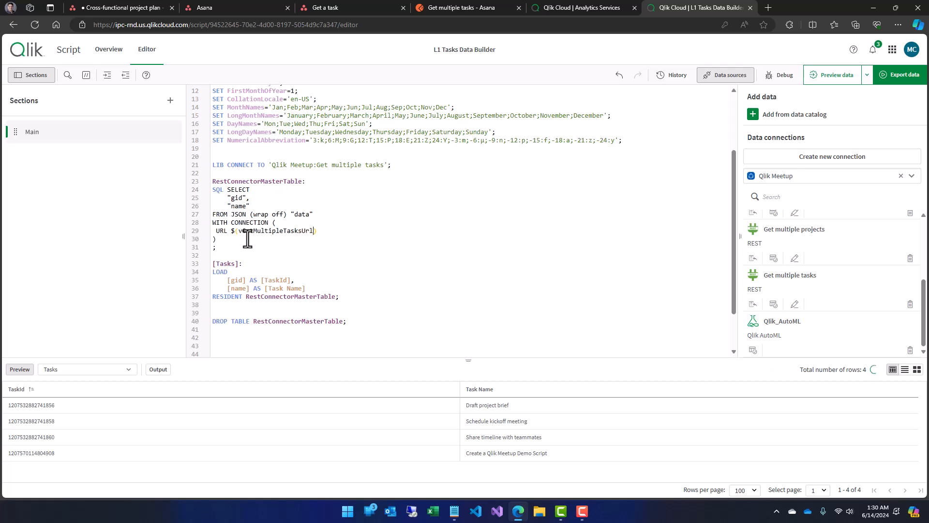
click(335, 174)
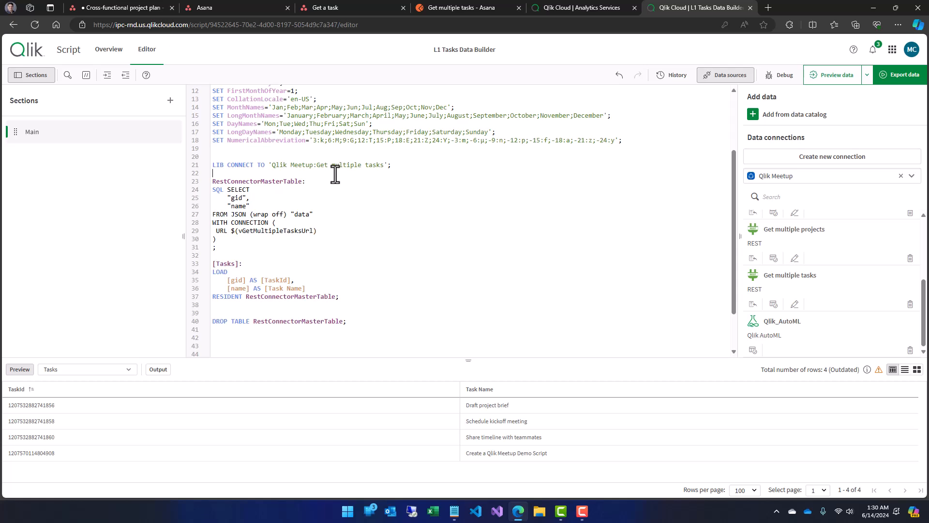
key(Return)
key(Return)
key(Return)
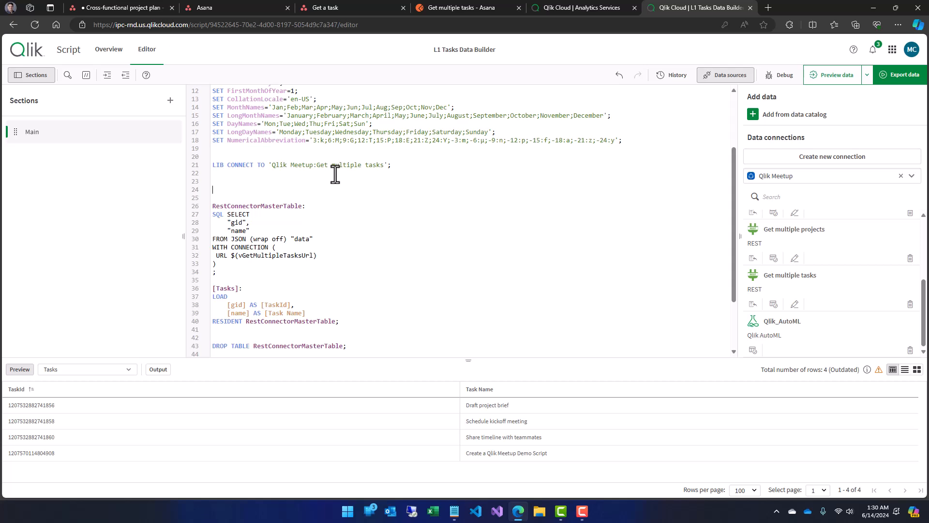
text(ET =)
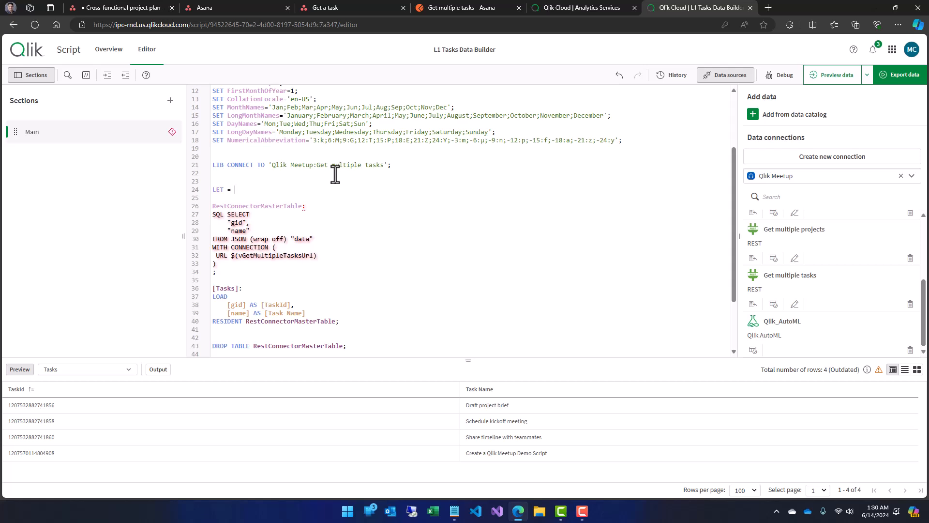
key(ctrl+v)
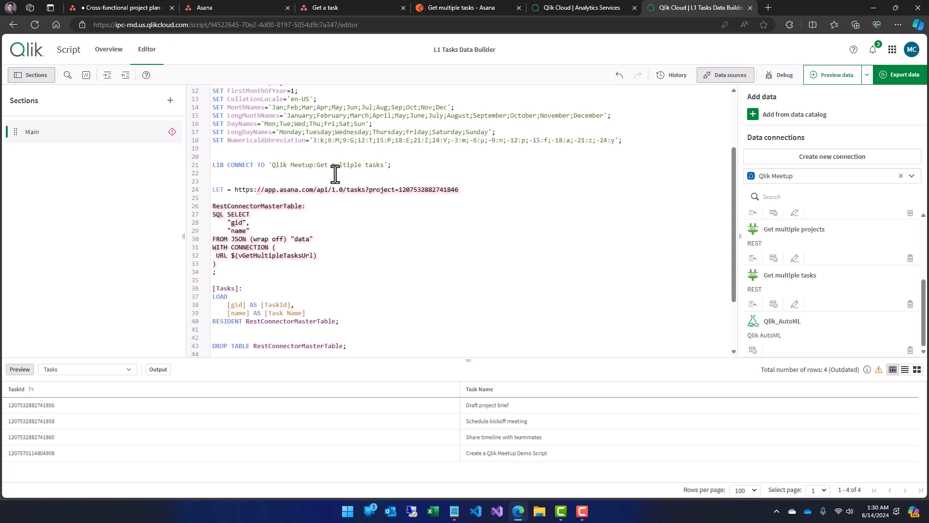
key(ctrl+z)
key(ctrl+v)
text(;)
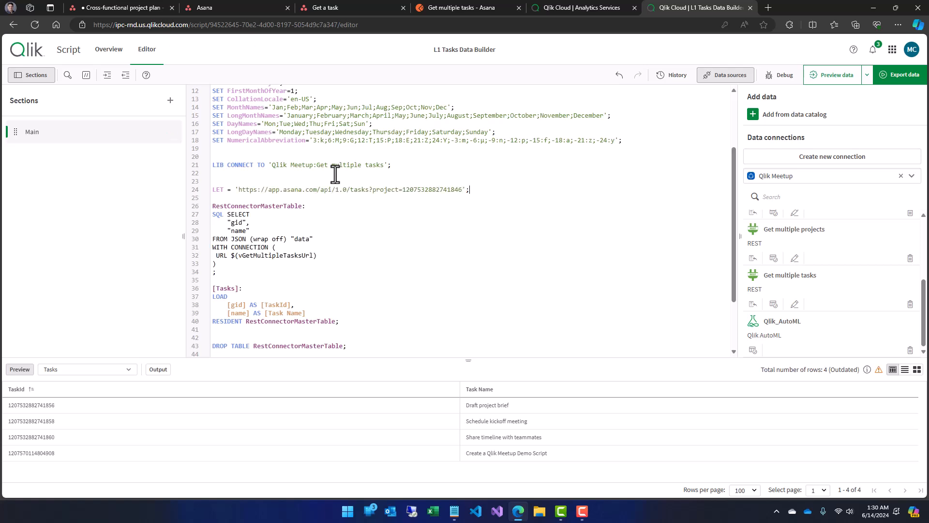
- Insert the variable name vGetMultipleTasksUrl into the LET statement, copied from the WITH CONNECTION clause
double_click(264, 255)
key(ctrl+c)
click(228, 190)
key(ctrl+v)
click(348, 233)
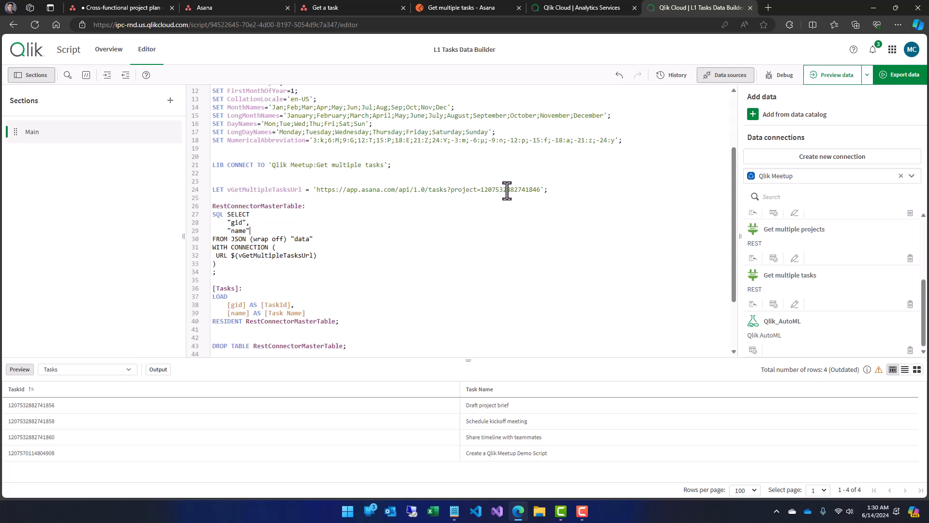
- Compare the URL stored in the Get multiple tasks connection with the script's URL variable and WITH CONNECTION clause
click(794, 304)
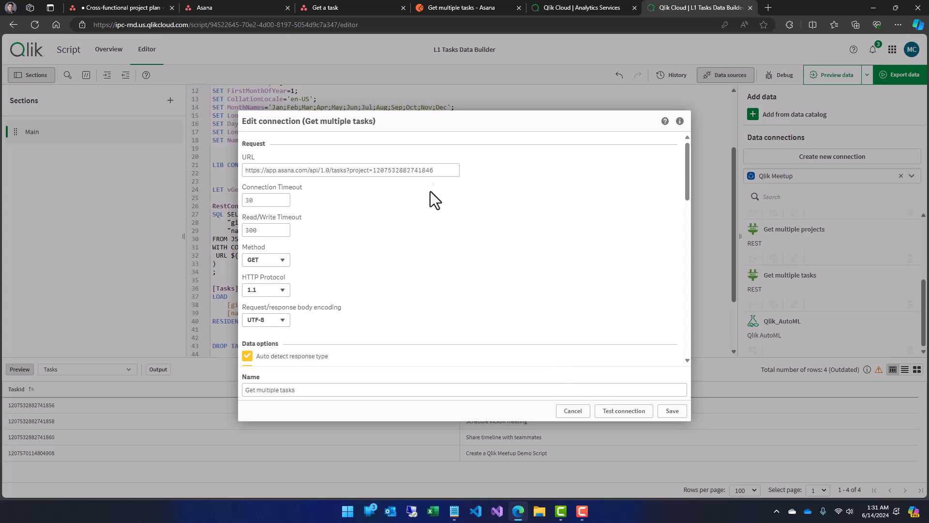
drag(422, 171, 437, 172)
click(573, 412)
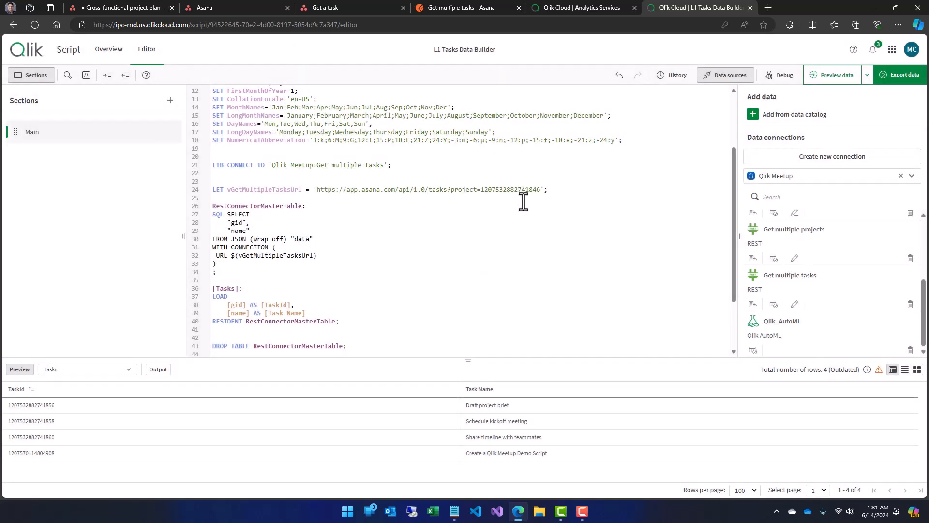
drag(534, 191, 536, 190)
drag(211, 245, 222, 264)
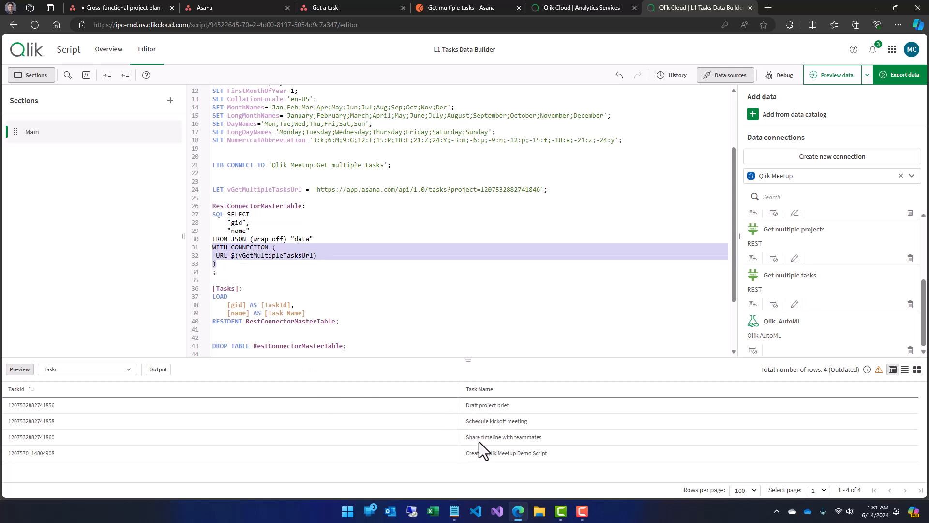
click(252, 255)
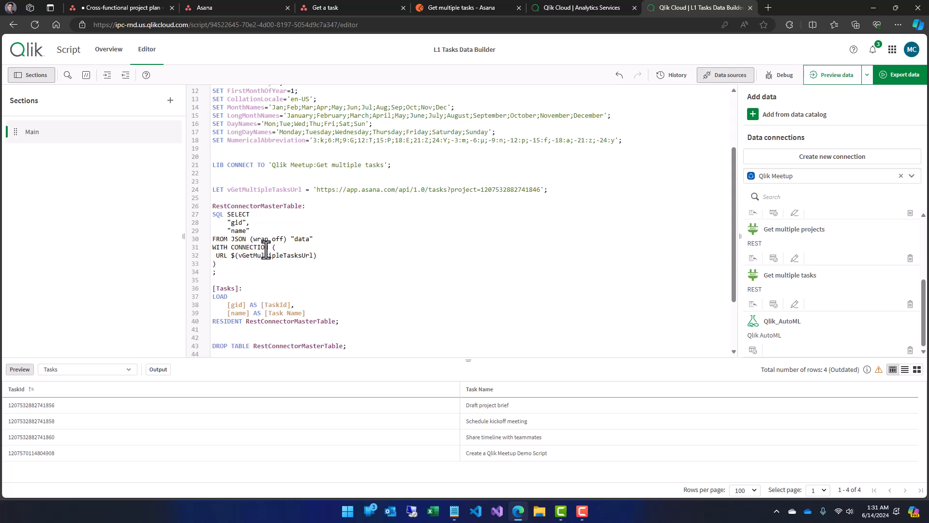
drag(268, 248, 212, 248)
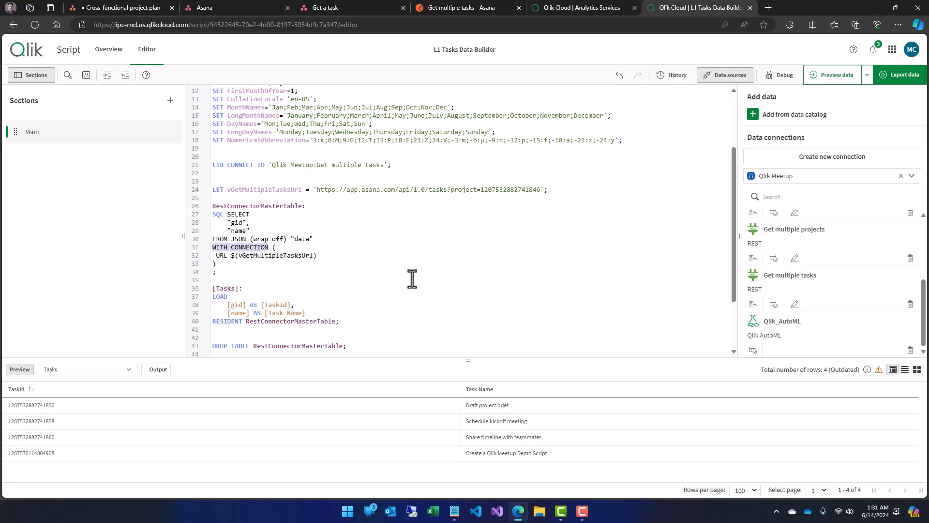
- Search the web for "Qlik with connection" and open the Qlik Help section on the WITH CONNECTION keyword
click(774, 7)
text(QLik with connection)
key(Return)
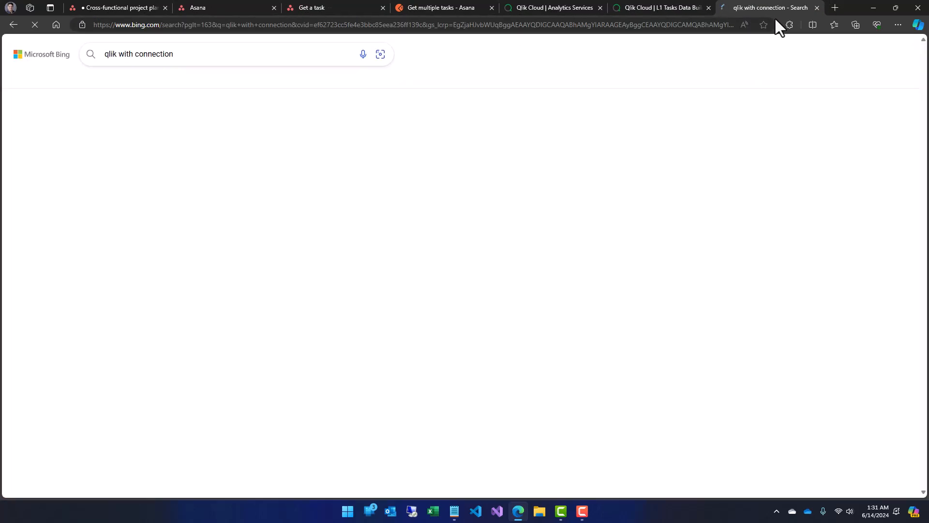
scroll(209, 248, down, 2)
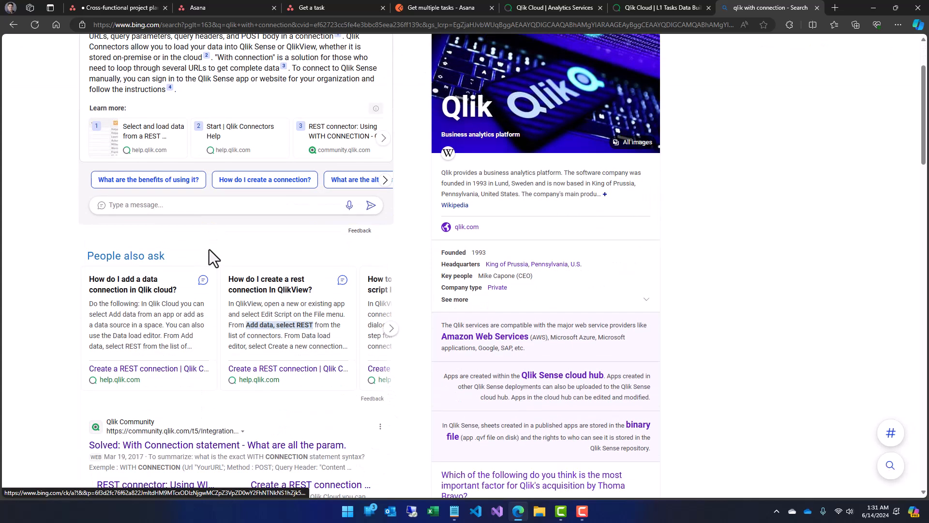
scroll(209, 248, down, 6)
scroll(209, 251, down, 1)
click(208, 259)
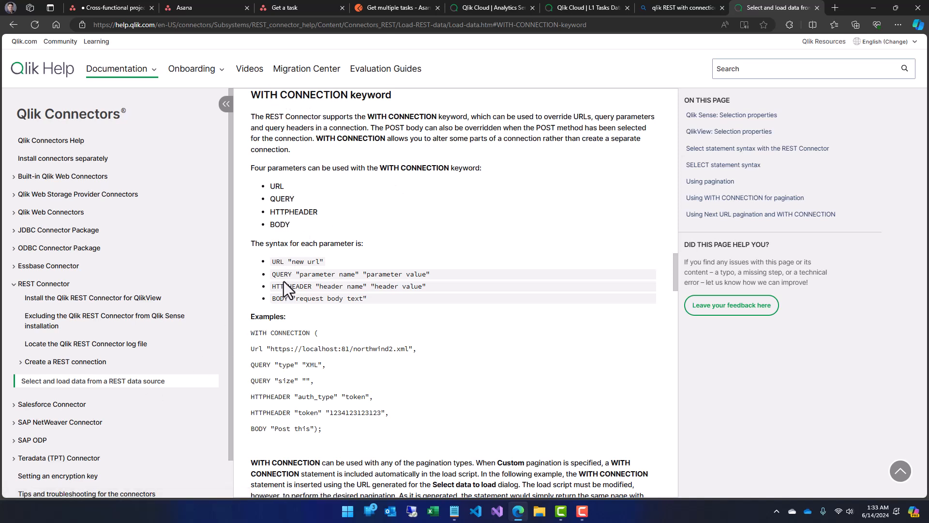
- Examine the WITH CONNECTION parameter syntax for URL, QUERY, HTTPHEADER and BODY, along with the Url line of the example
drag(271, 262, 371, 300)
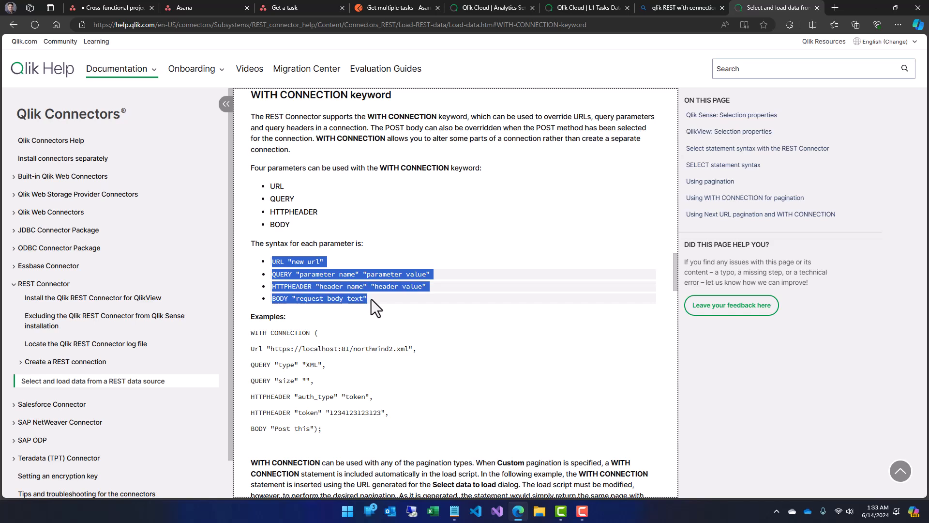
click(291, 415)
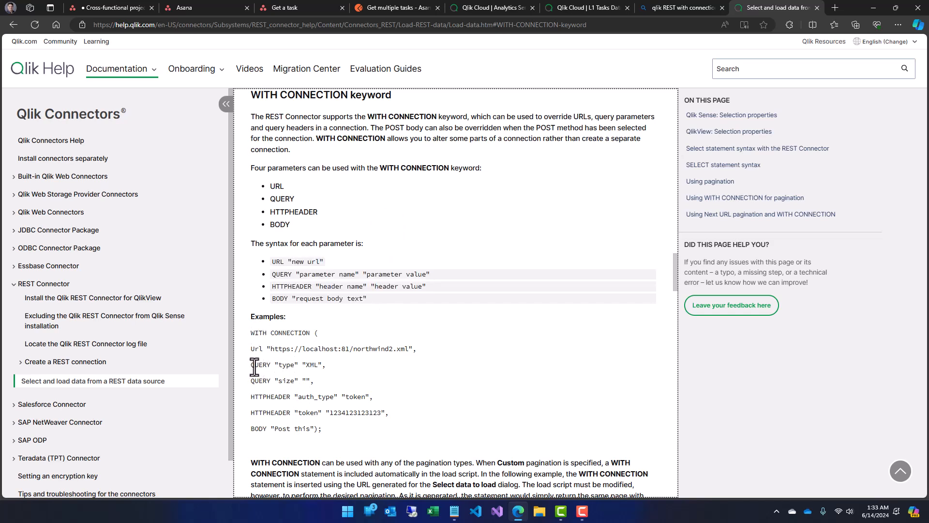
drag(252, 349, 260, 349)
click(260, 349)
double_click(260, 350)
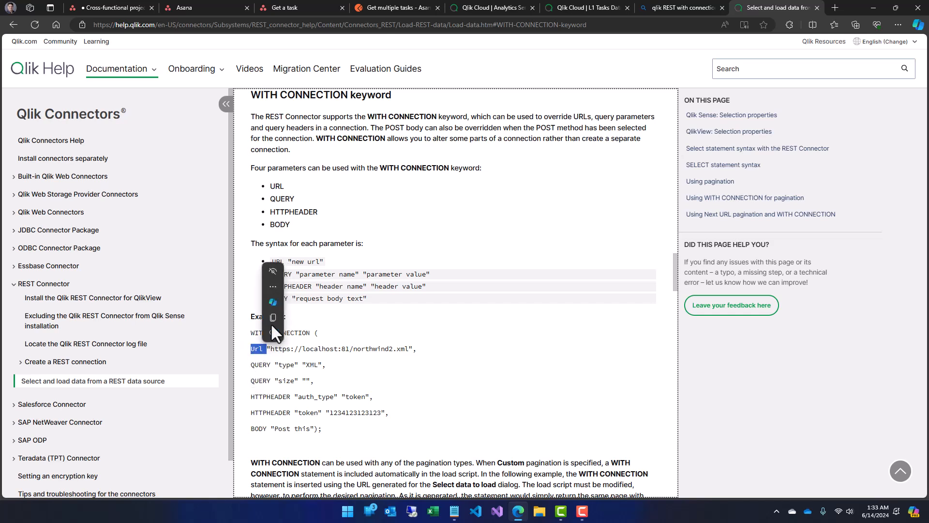
click(320, 370)
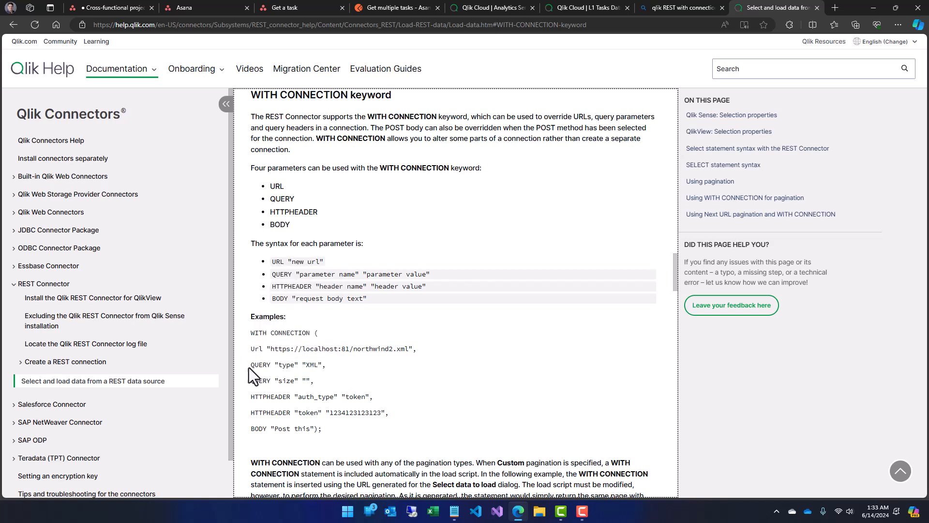
- Examine the QUERY, HTTPHEADER, BODY and Url lines of the WITH CONNECTION example in Qlik Help
drag(249, 368, 275, 397)
click(262, 381)
click(269, 414)
drag(249, 430, 261, 432)
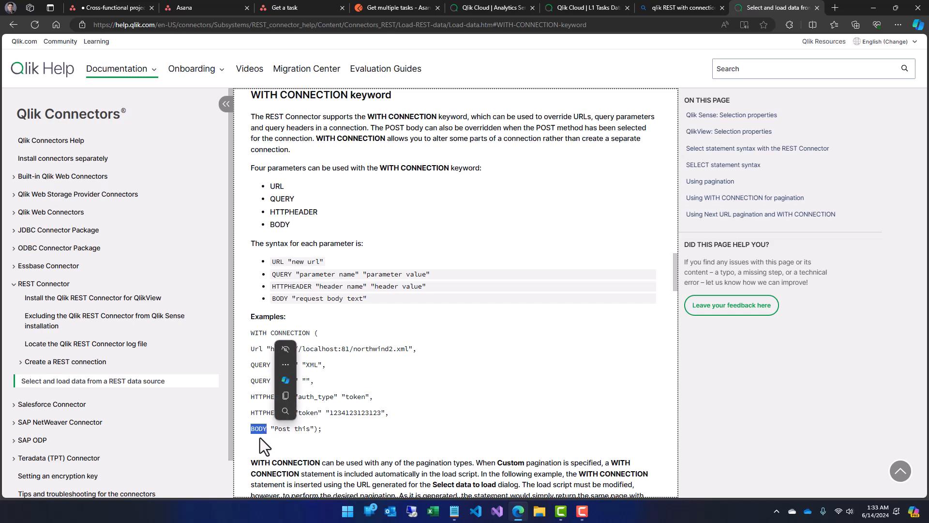
drag(267, 349, 255, 348)
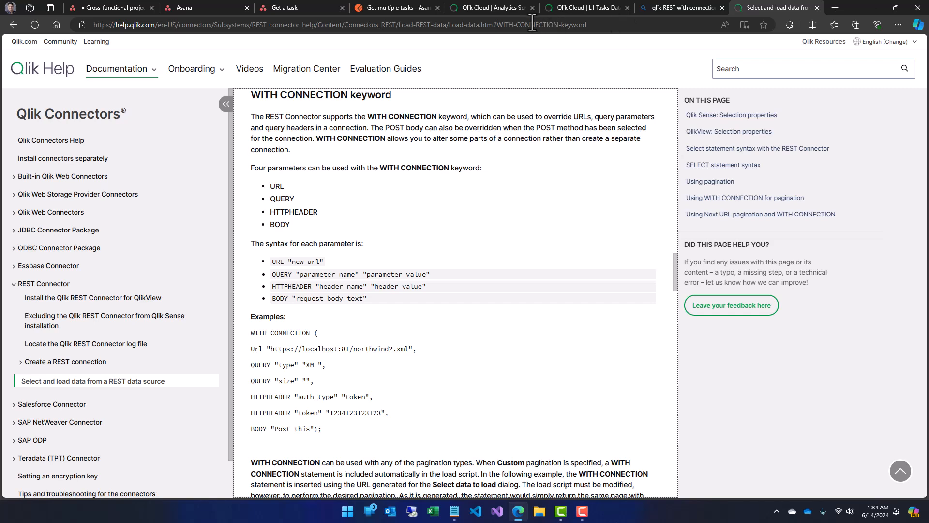
- Close the web search tab, move the Qlik Help tab to the front and return to the L1 Tasks Data Builder script
click(722, 7)
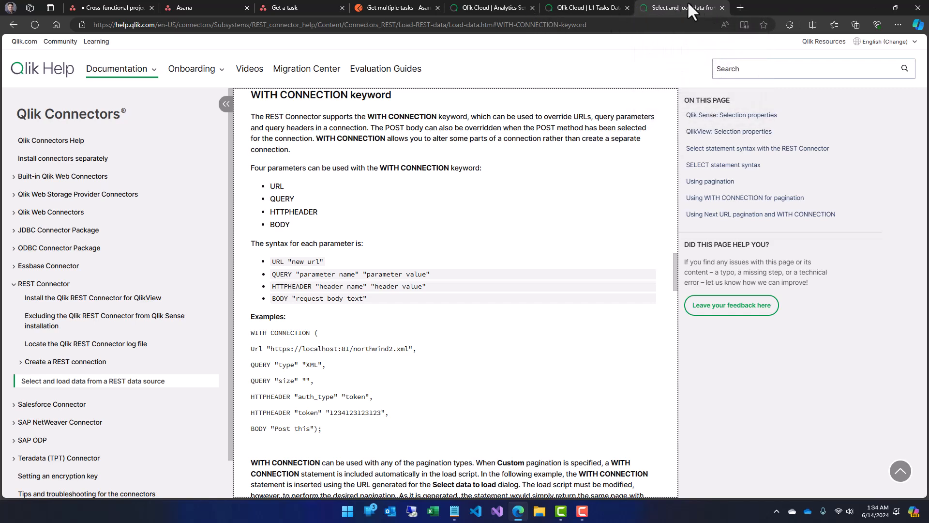
drag(683, 1, 316, 2)
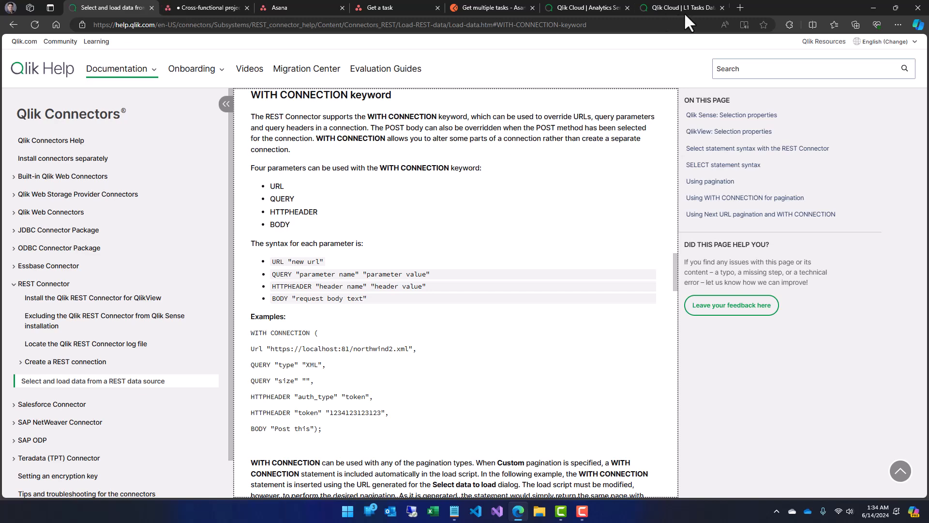
click(687, 8)
- Indent the URL line in the WITH CONNECTION clause and try to export the data
click(275, 251)
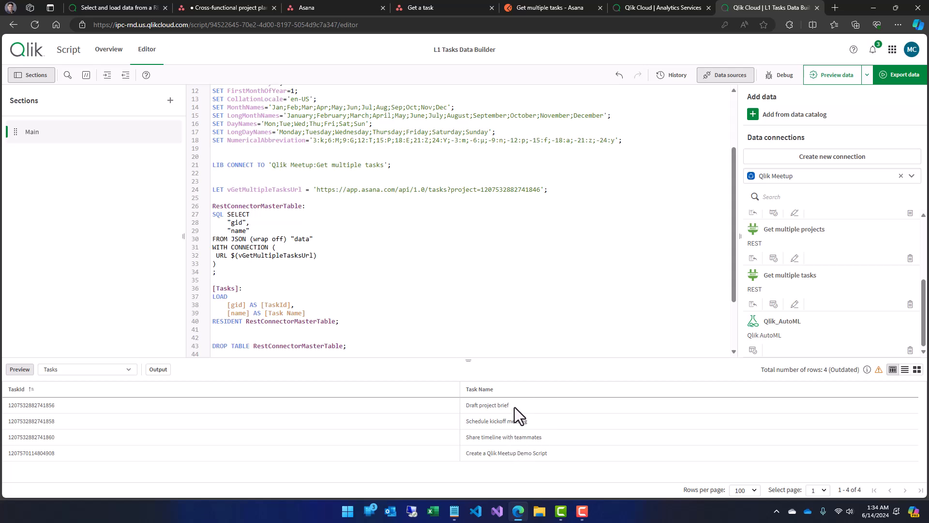
double_click(266, 189)
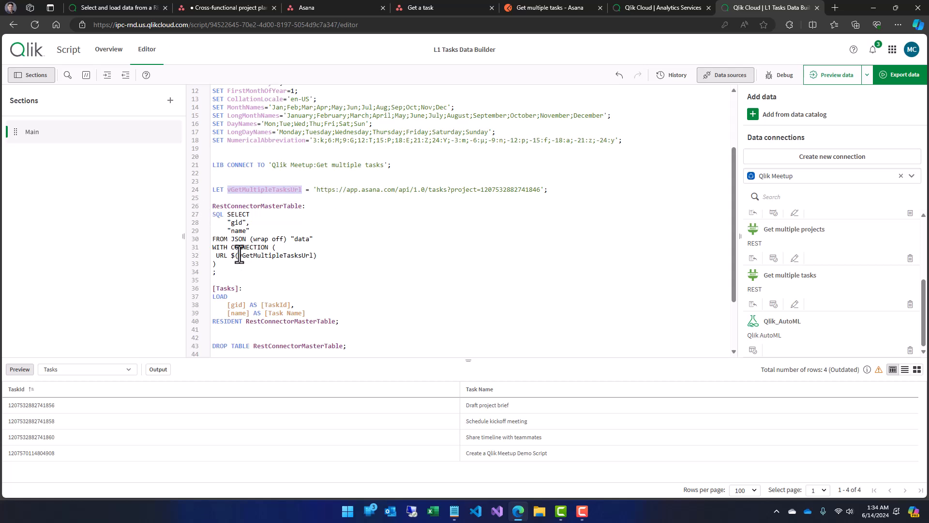
click(217, 251)
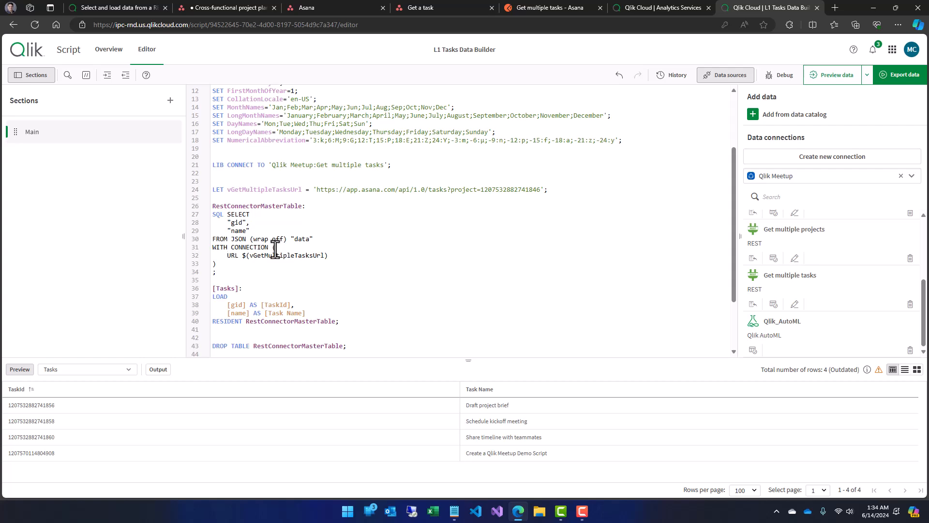
click(903, 75)
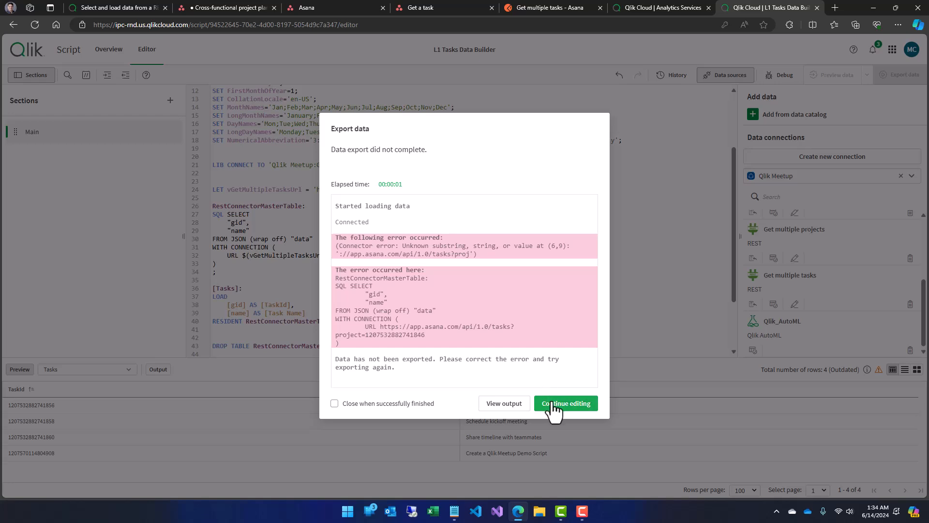
click(554, 403)
- Enclose $(vGetMultipleTasksUrl) in double quotes in the WITH CONNECTION clause and export the data
click(239, 255)
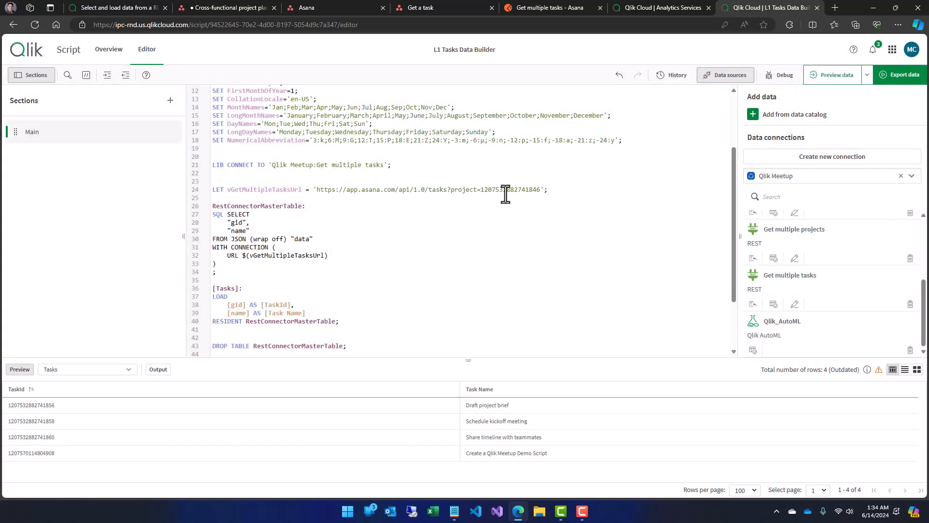
text(")
key(End)
click(900, 81)
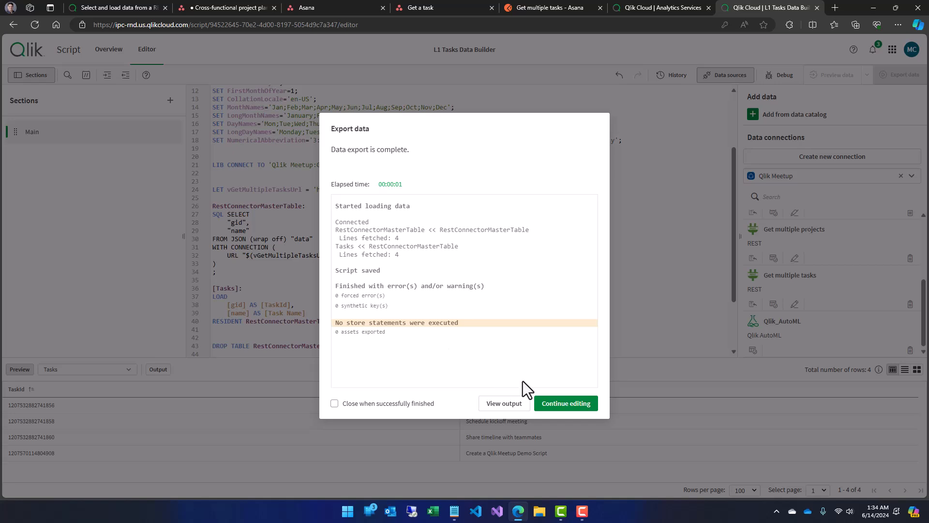
click(554, 405)
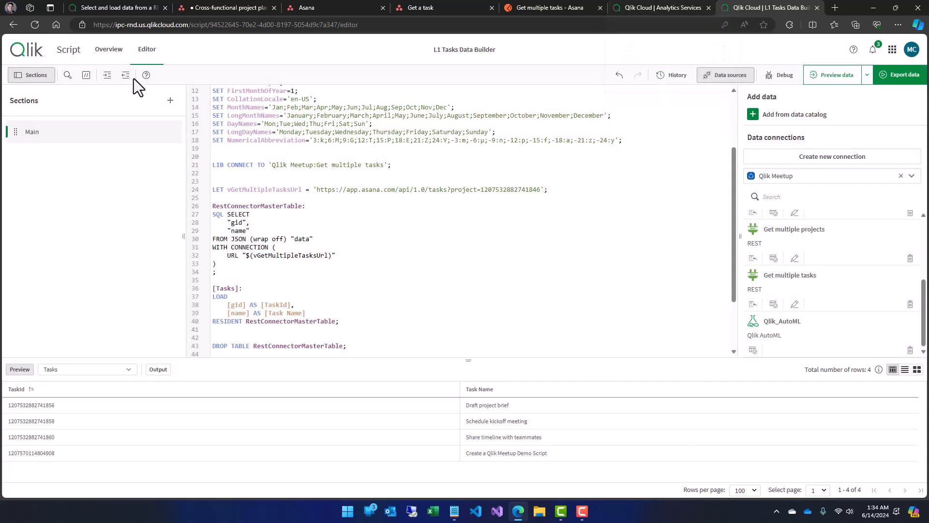
- Compare the quoting with the URL "new url" parameter syntax in Qlik Help
click(124, 7)
drag(288, 262, 323, 263)
click(285, 262)
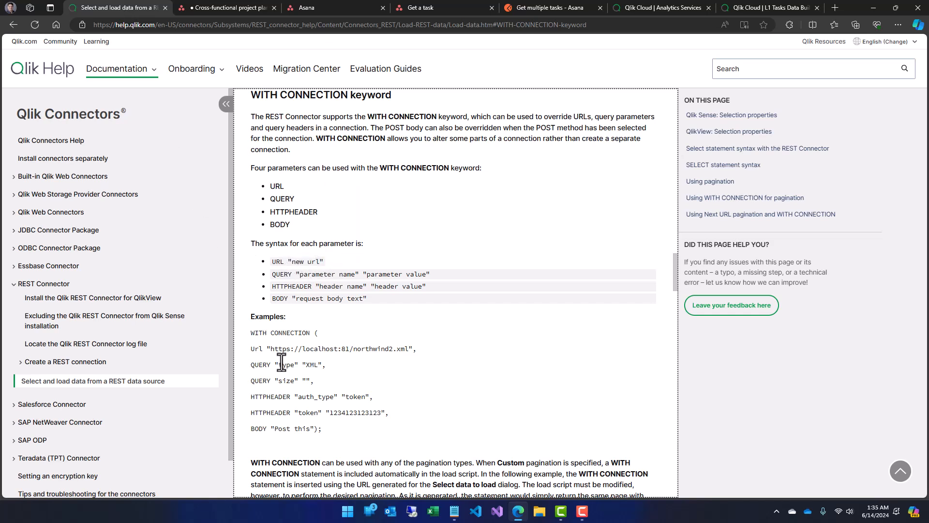
click(741, 5)
click(432, 5)
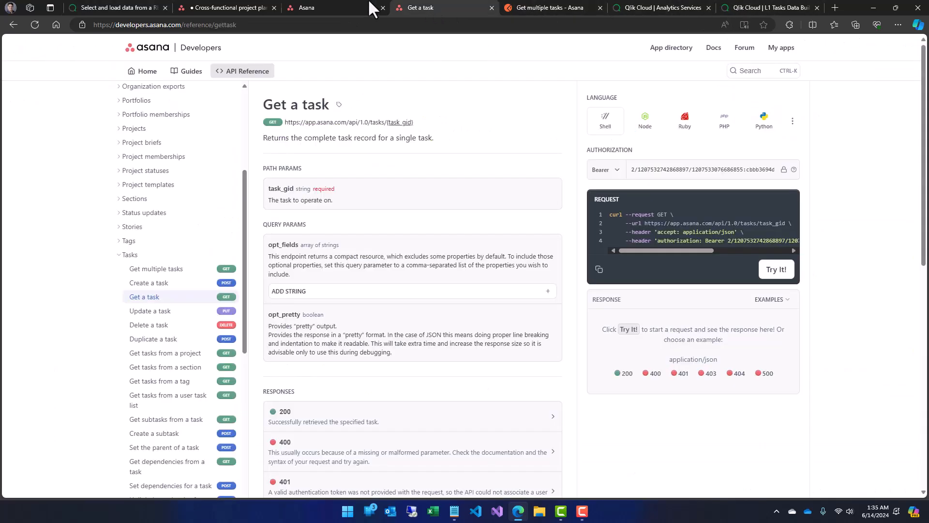
click(661, 4)
click(353, 6)
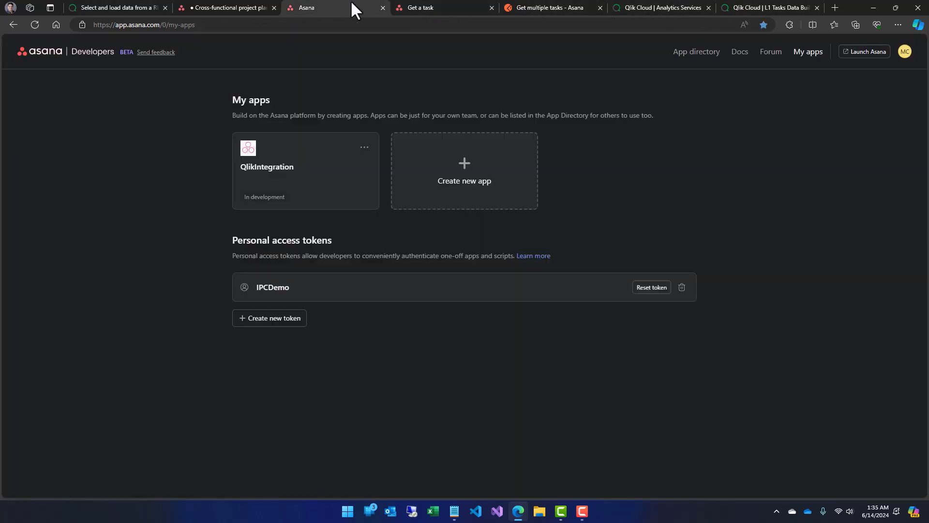
click(428, 7)
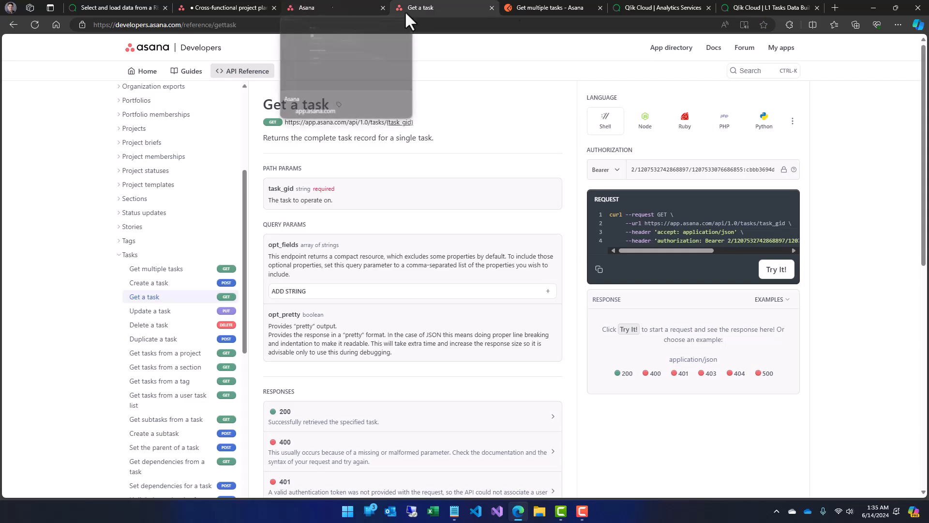
click(531, 7)
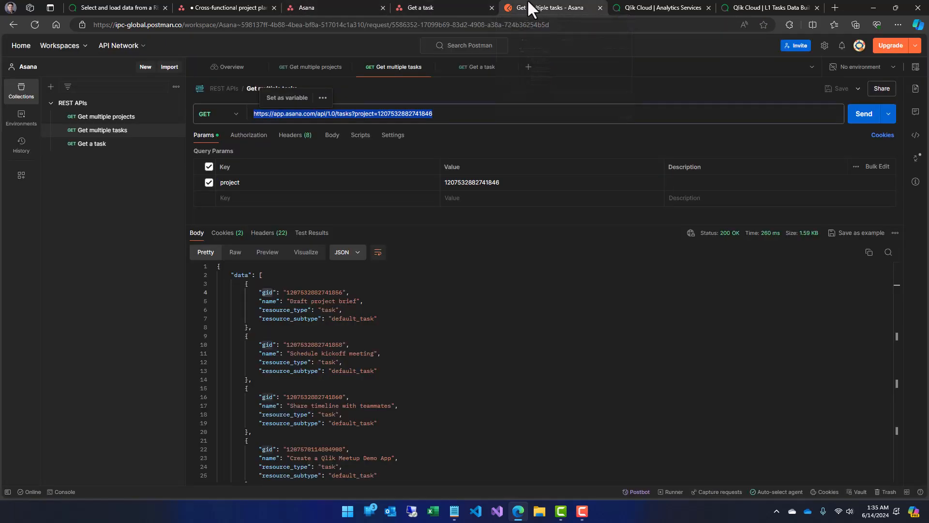
click(117, 118)
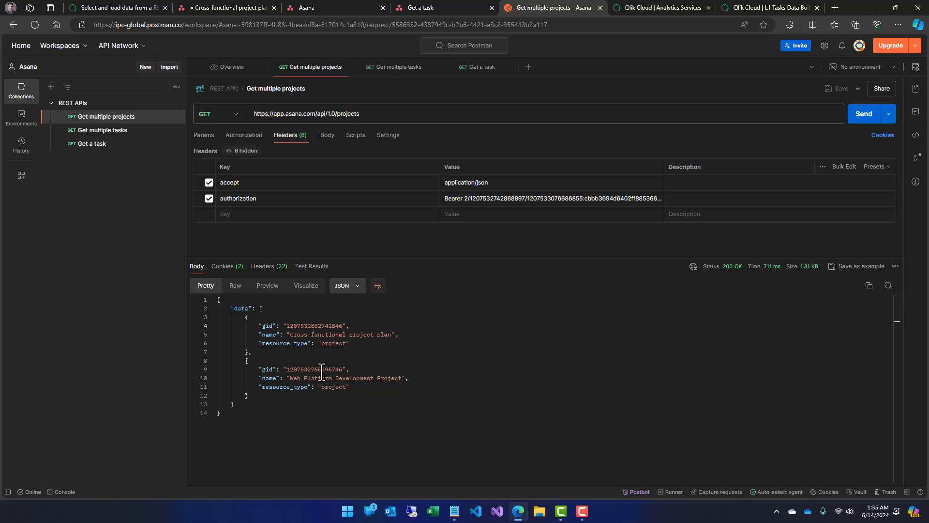
double_click(322, 370)
key(ctrl+c)
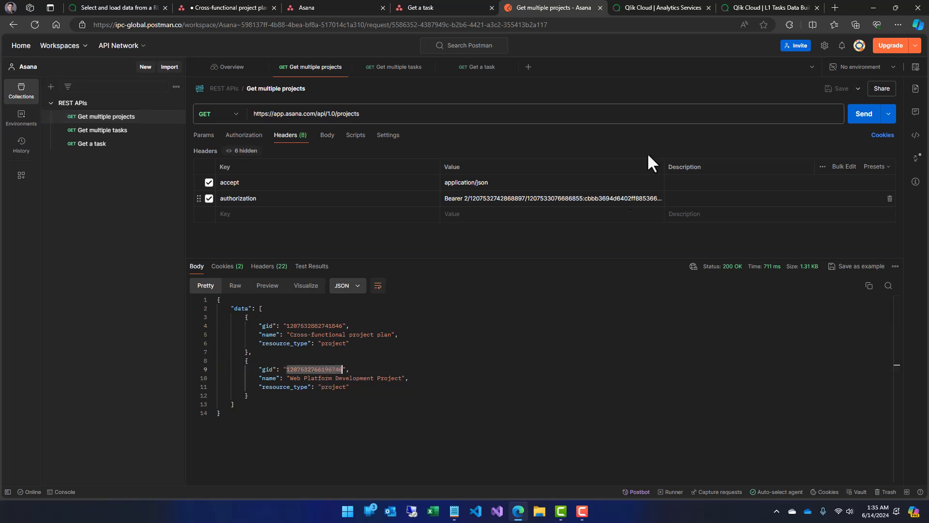
click(754, 8)
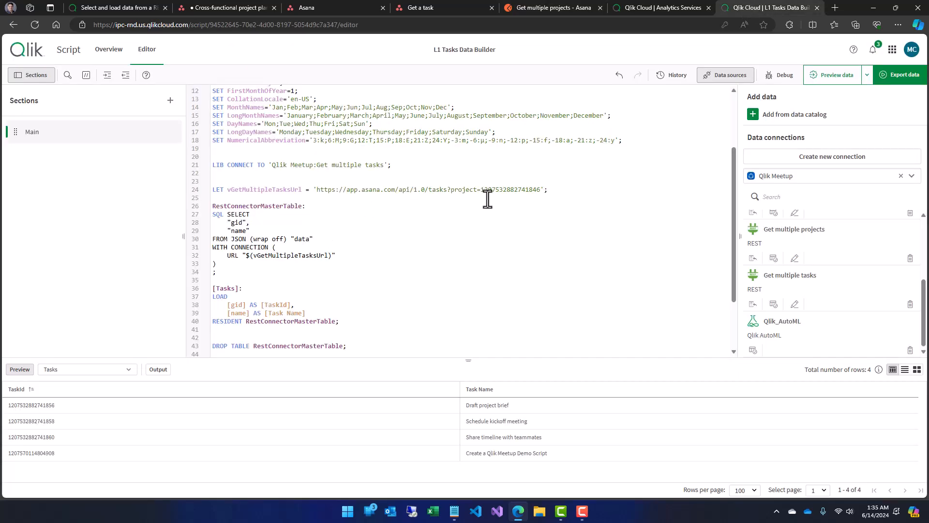
double_click(503, 192)
key(ctrl+v)
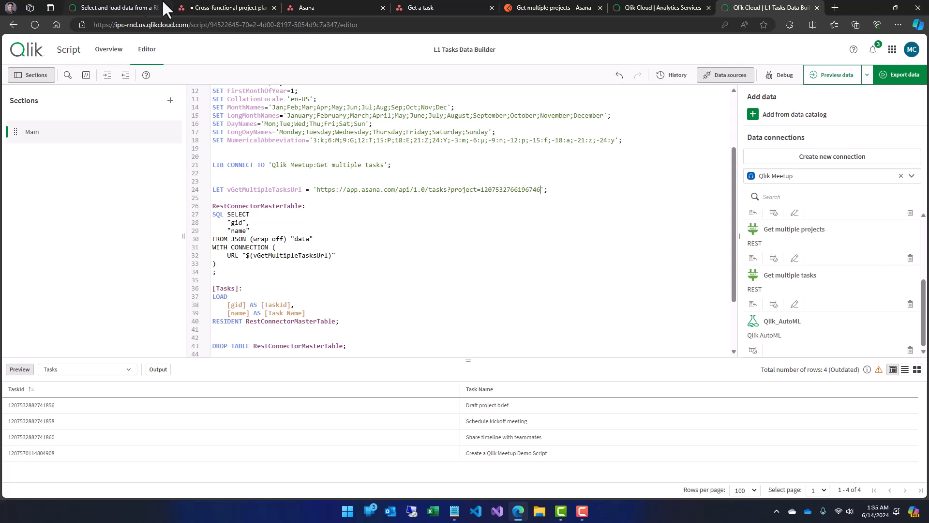
- View the Web Platform Development Project's tasks in Asana and return to the L1 Tasks Data Builder script
click(216, 7)
click(69, 230)
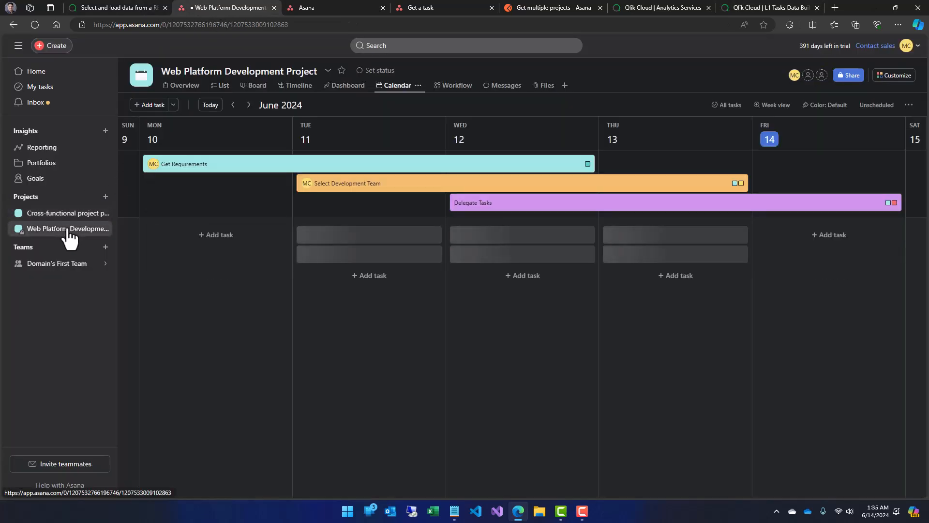
click(752, 7)
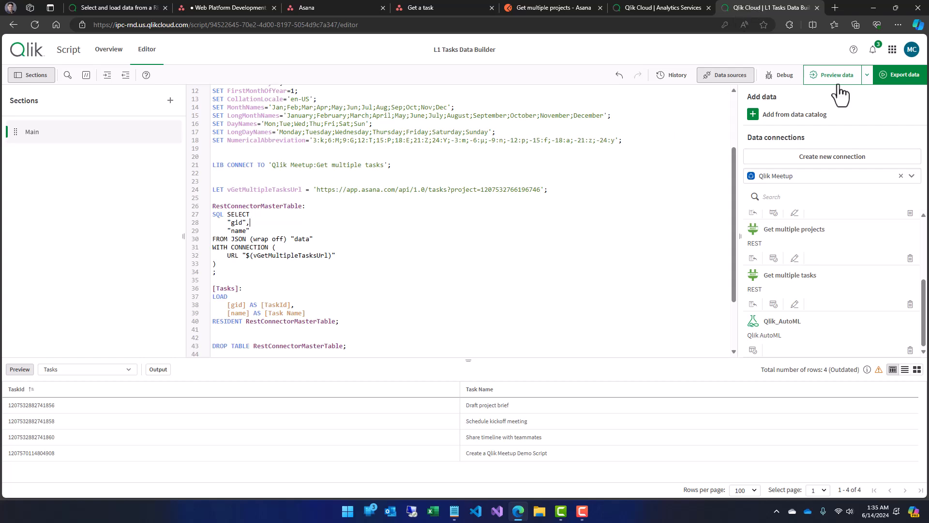
- Export the data with the substituted project ID, and undo the project ID replacement
click(896, 80)
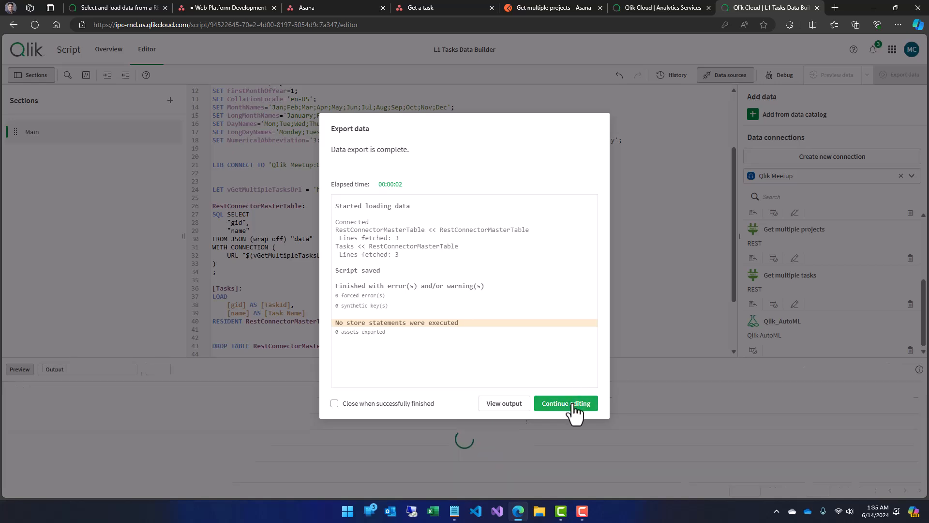
click(574, 408)
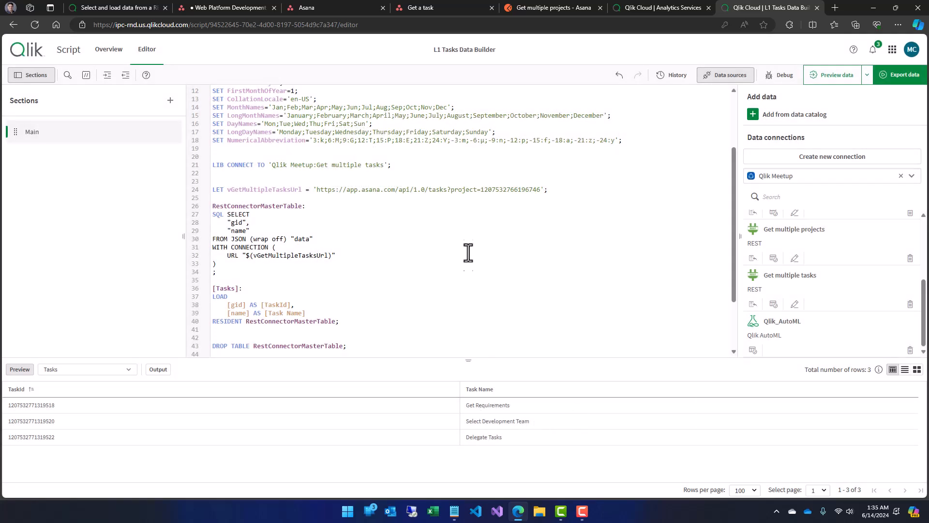
key(ctrl+z)
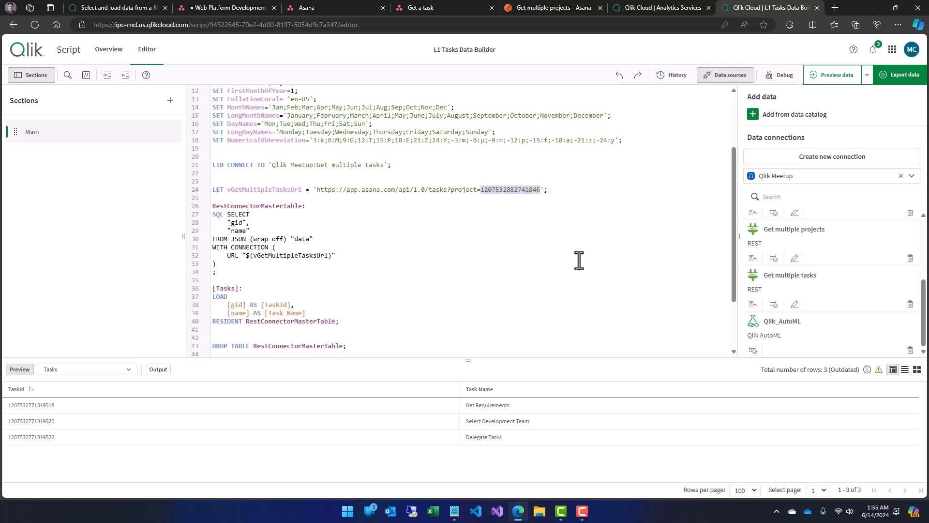
- Insert three blank lines between the LIB CONNECT and LET statements
click(481, 200)
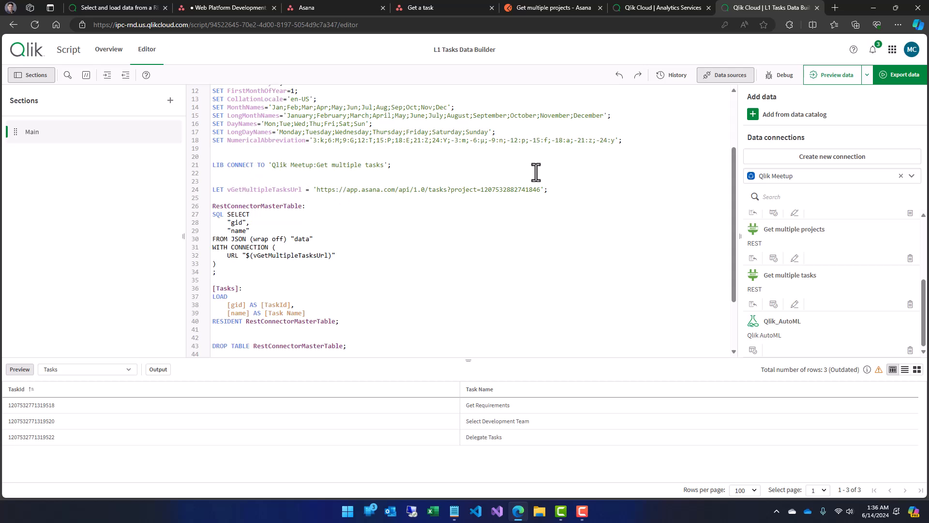
key(Return)
key(Return)
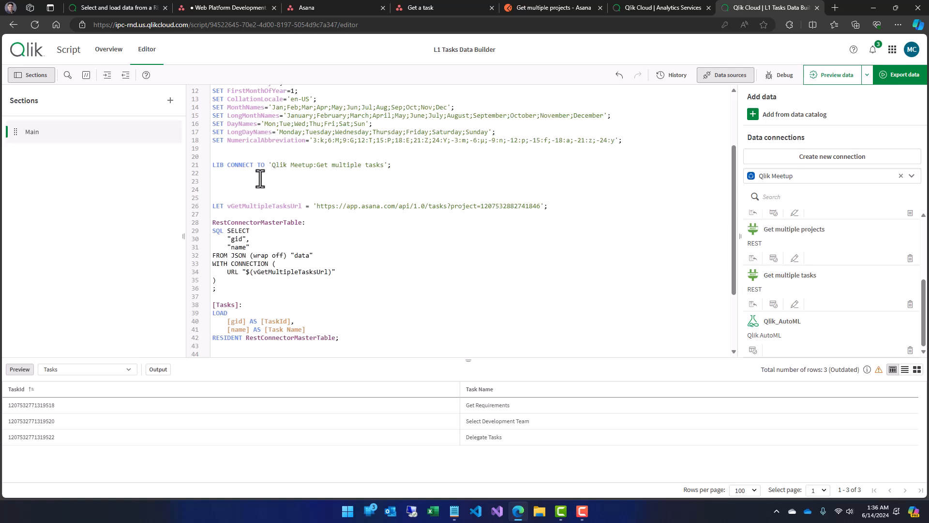
key(Return)
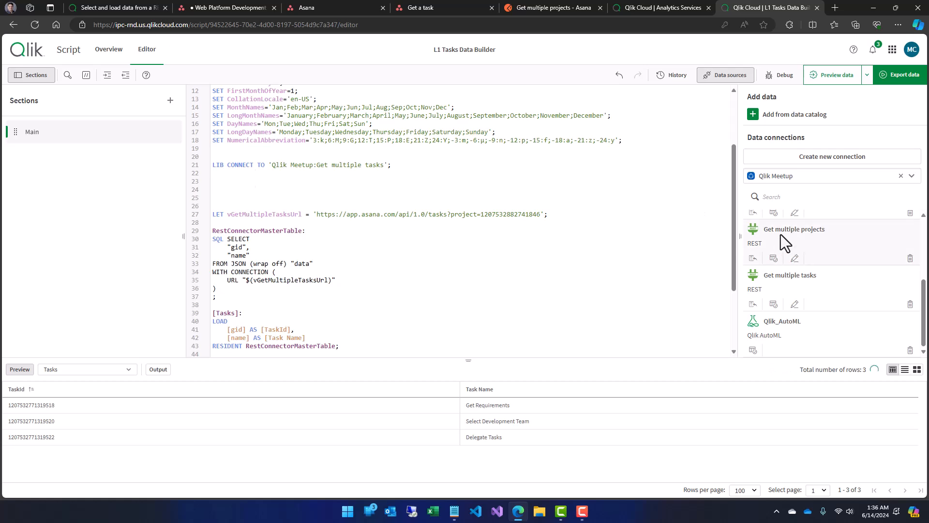
- Insert a LOAD statement for only the ProjectId field of Products.parquet from DataFiles above the LET statement, leaving out Project Name
scroll(803, 266, up, 3)
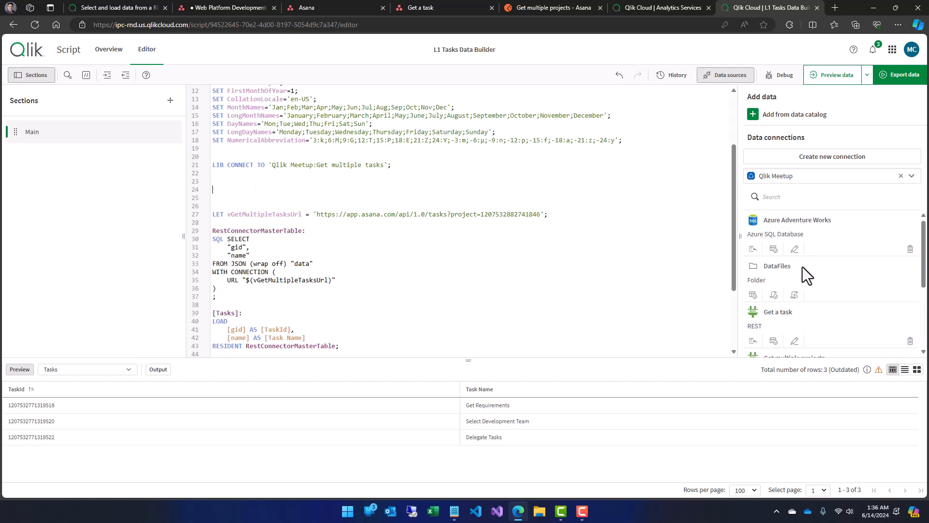
click(530, 5)
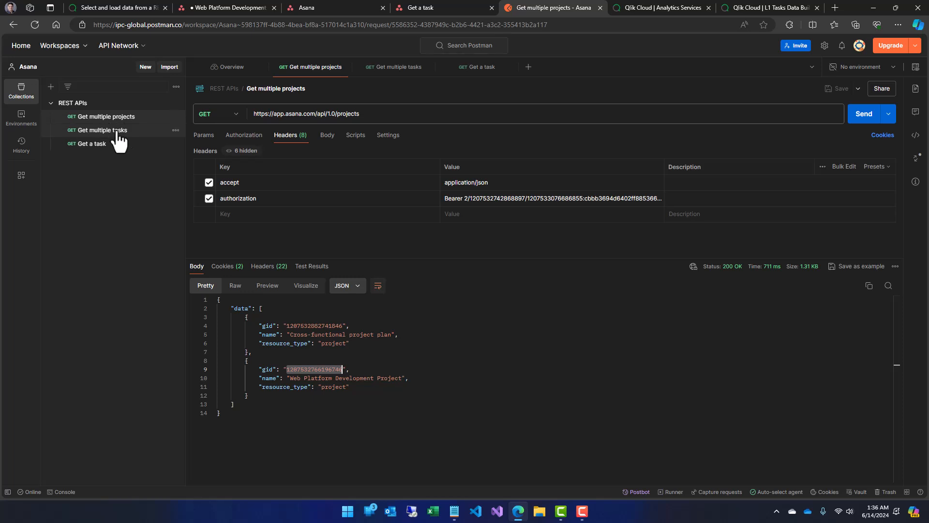
click(622, 8)
click(775, 8)
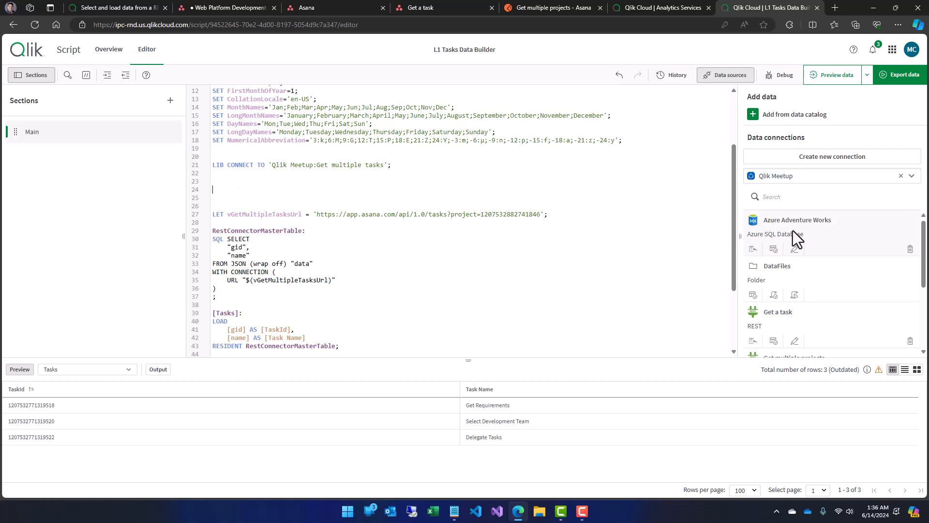
click(753, 295)
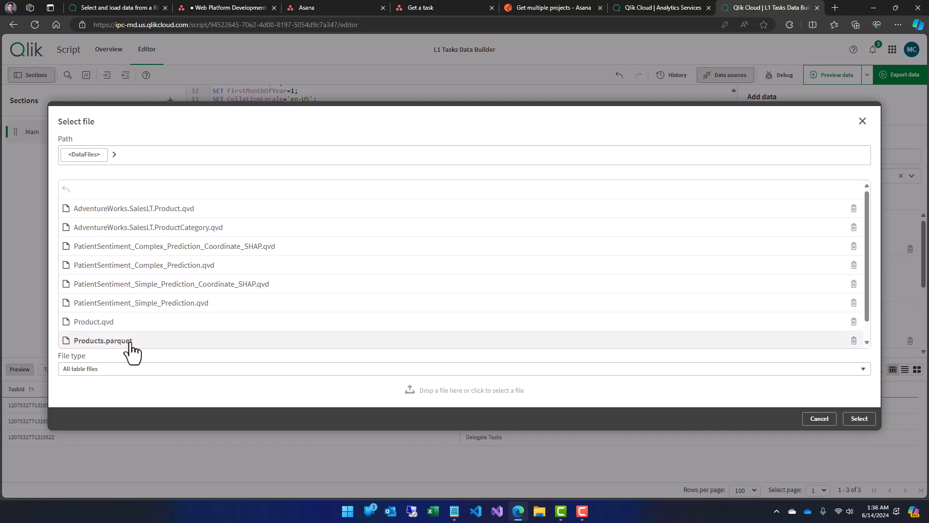
click(853, 419)
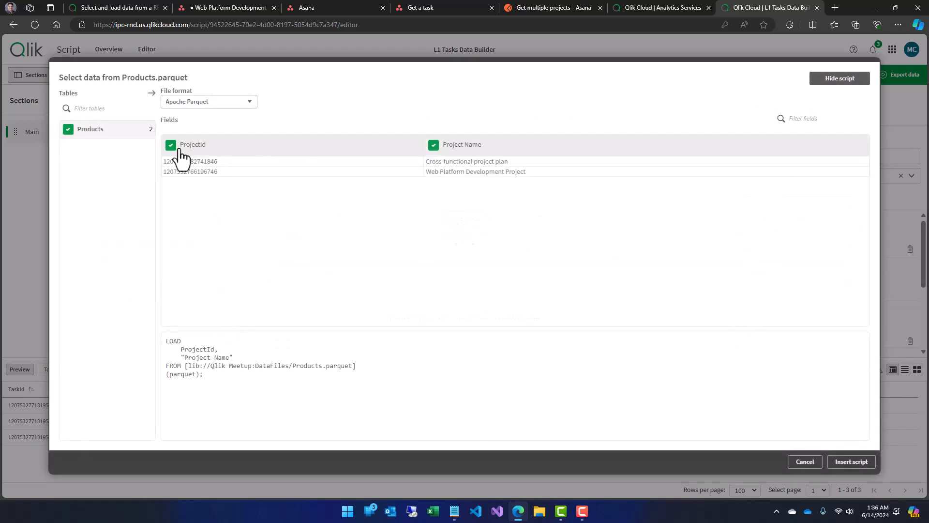
click(433, 145)
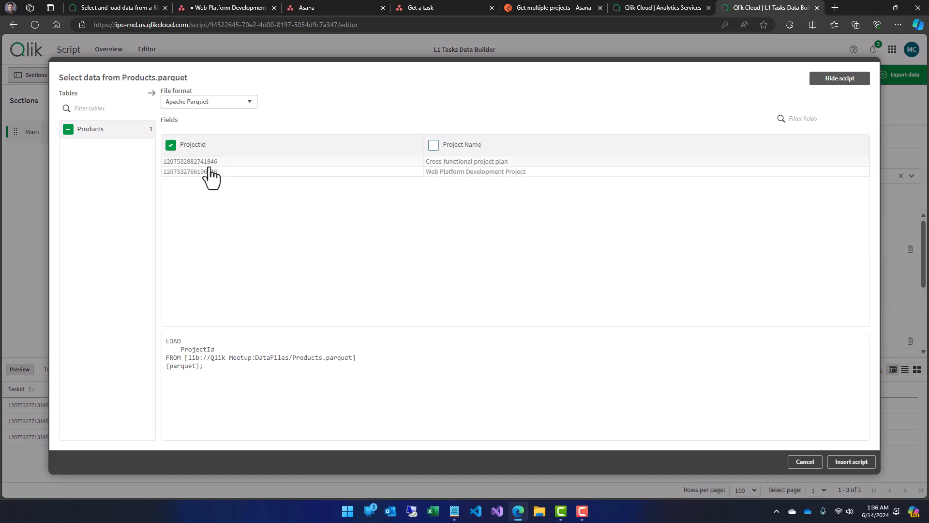
click(844, 464)
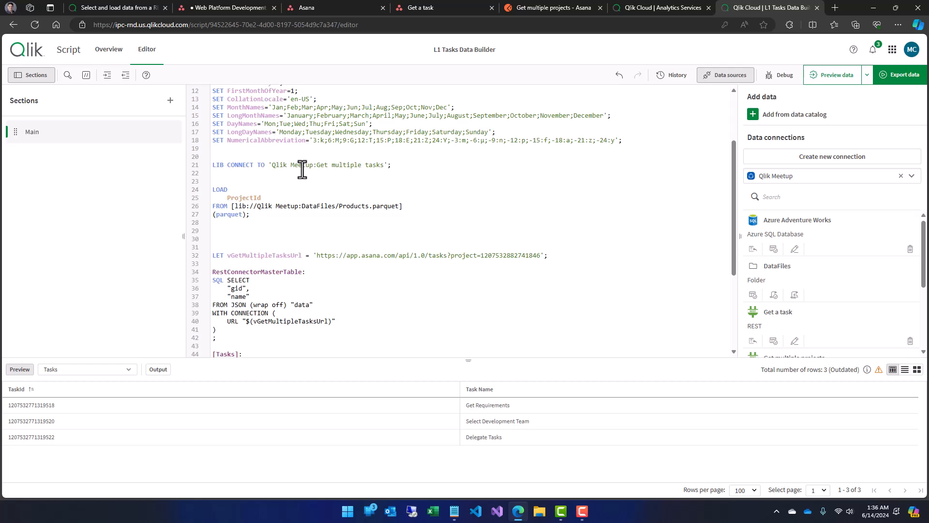
- Label the ProjectId LOAD statement as [Projects] and add a blank line above the label
text([)
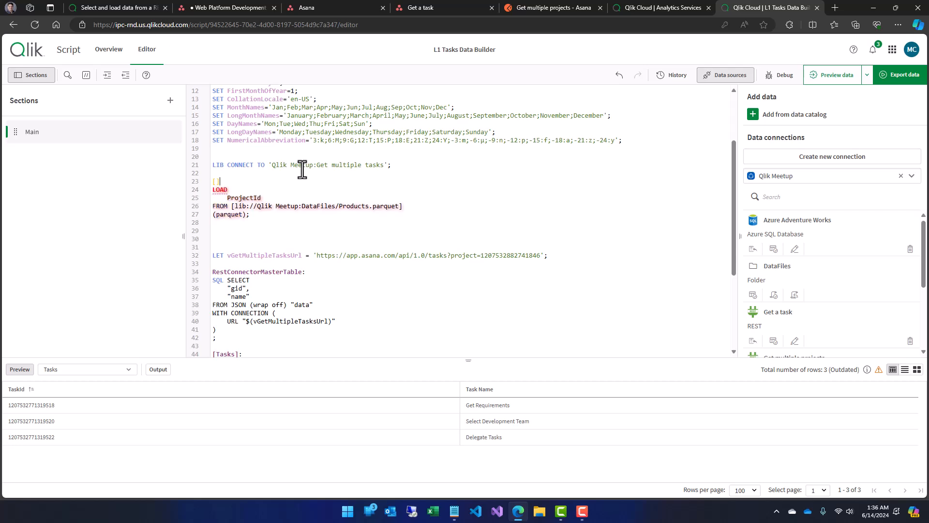
text(Project)
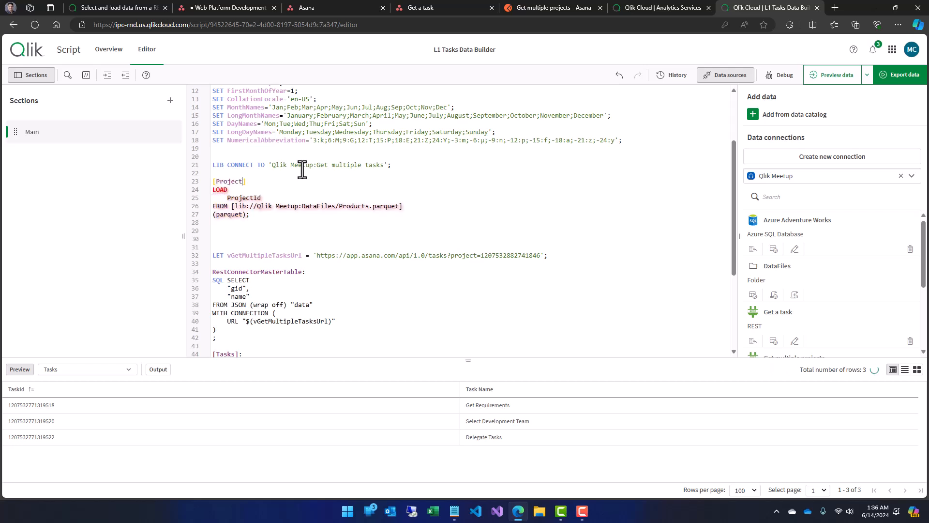
text(s]:)
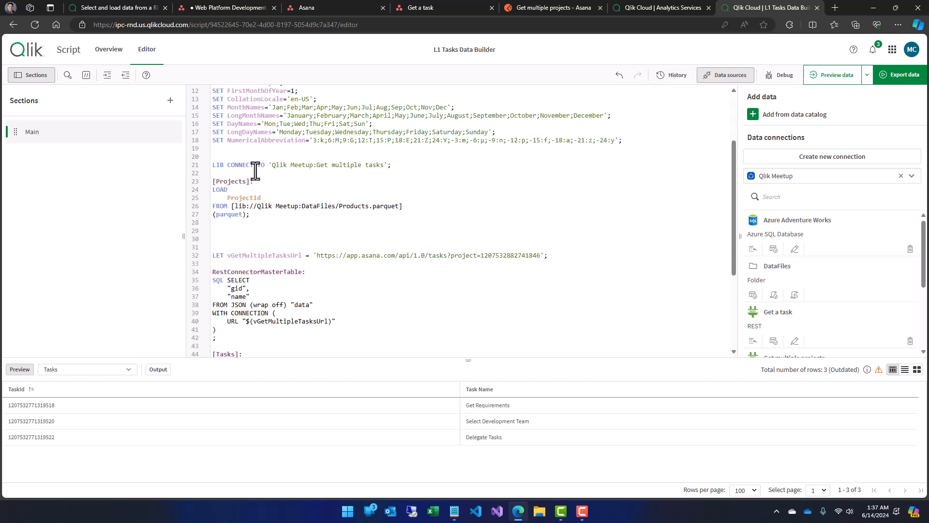
key(Return)
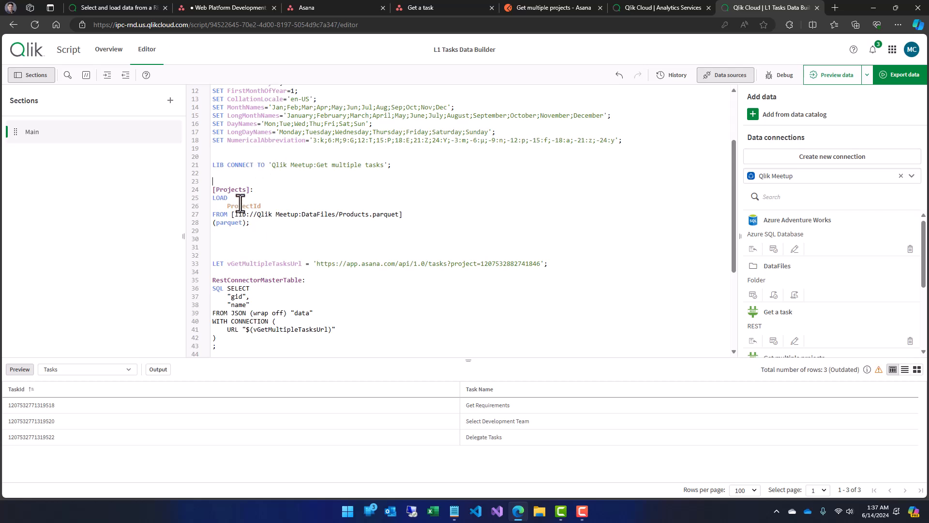
- Alias the ProjectId field as ProjectIdLoop in the Products.parquet LOAD statement
click(234, 247)
double_click(248, 206)
click(308, 204)
text(AS )
text(Proj)
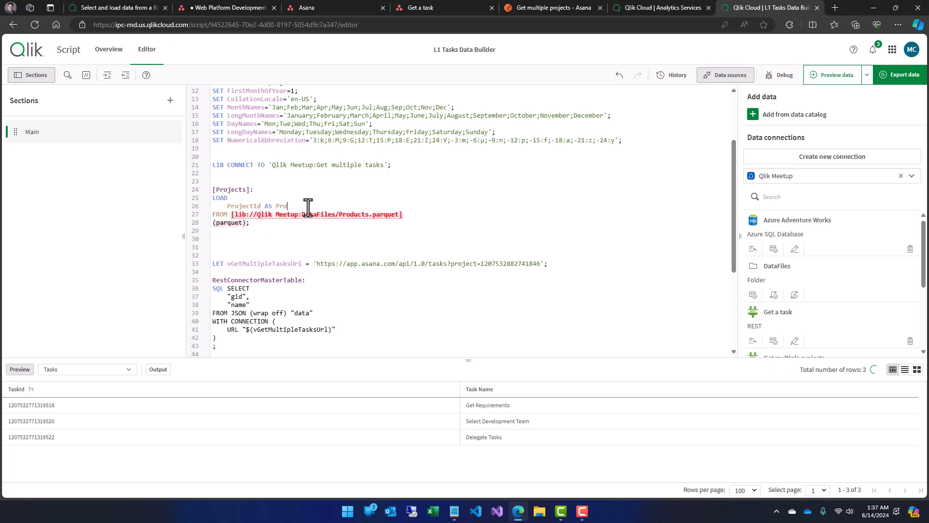
text(ectI)
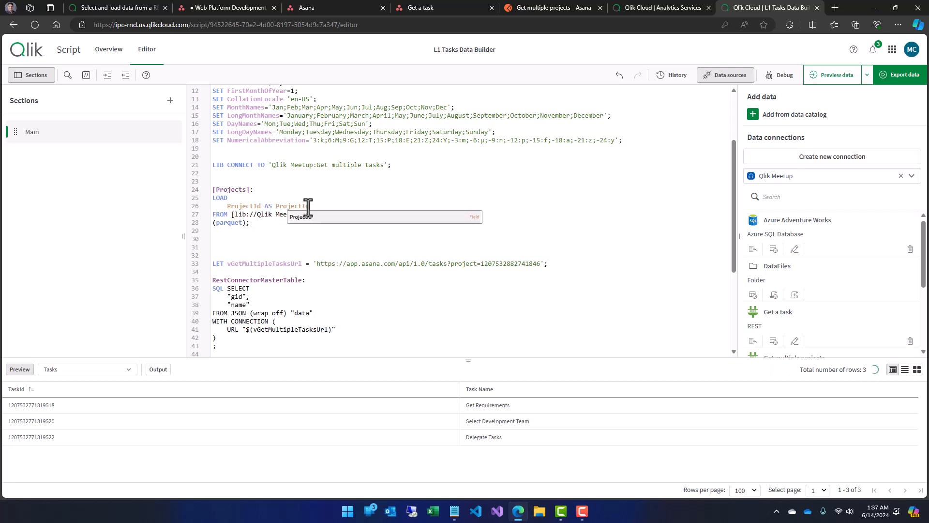
text(dLoop)
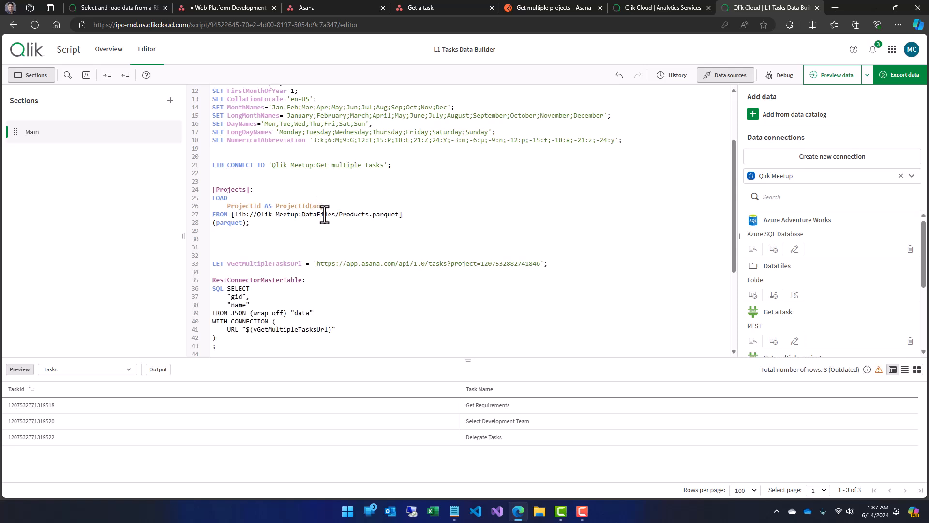
- Rename the [Projects] table label above the ProjectId load to [TempProjects]
double_click(298, 206)
click(218, 190)
drag(264, 190, 214, 189)
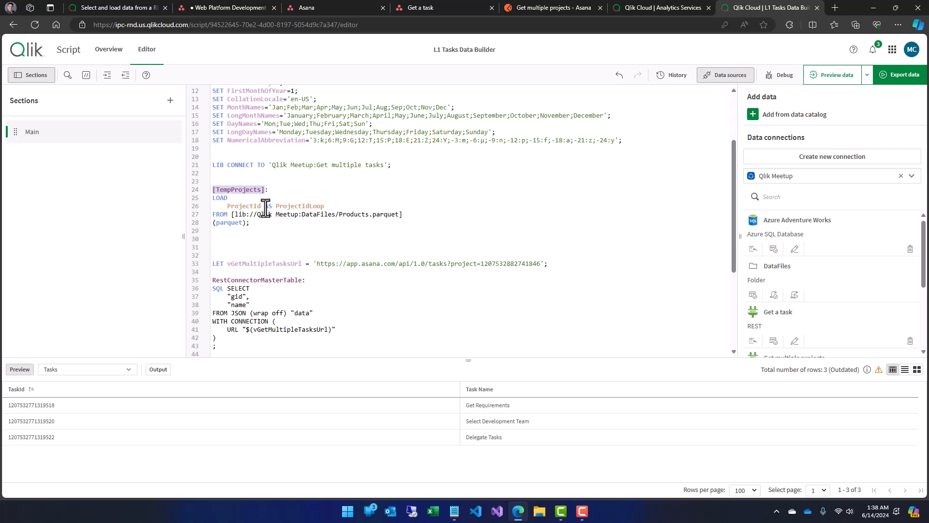
- Add the statement DROP TABLE [TempProjects]; below the existing RestConnectorMasterTable drop
scroll(321, 272, down, 5)
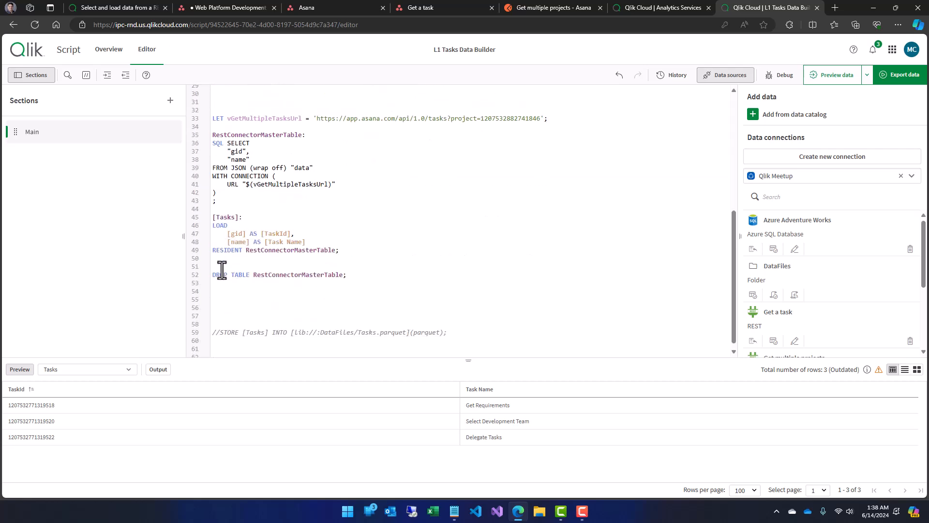
text(P TA)
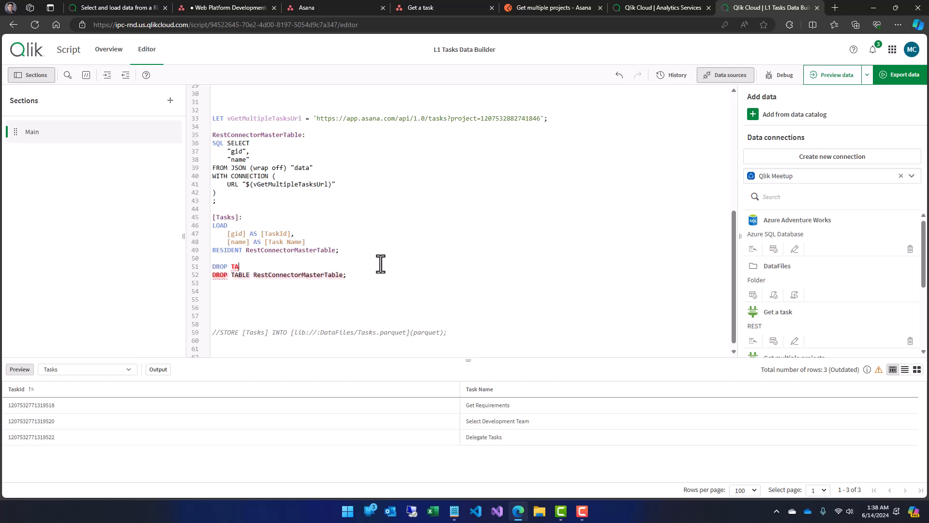
key(shift+Home)
key(BackSpace)
key(Delete)
key(Down)
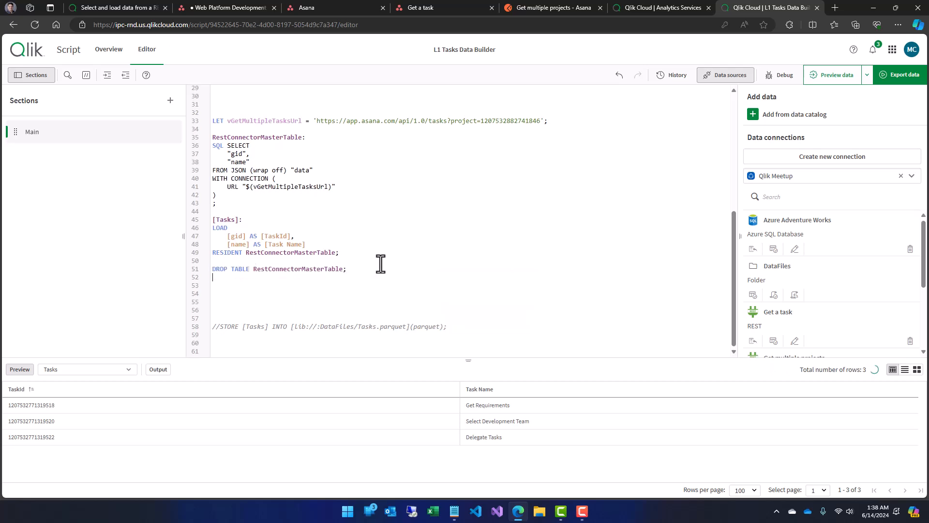
key(Return)
text(DROP TABLE [TempProjects];)
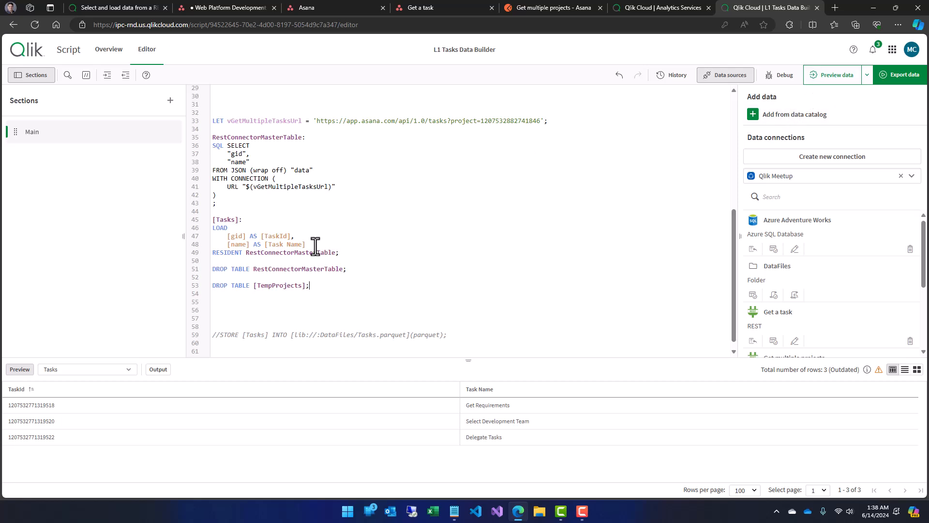
- Begin a loop line reading For Each vProjectId in FieldValueList between the TempProjects load and the LET statement
scroll(298, 262, up, 5)
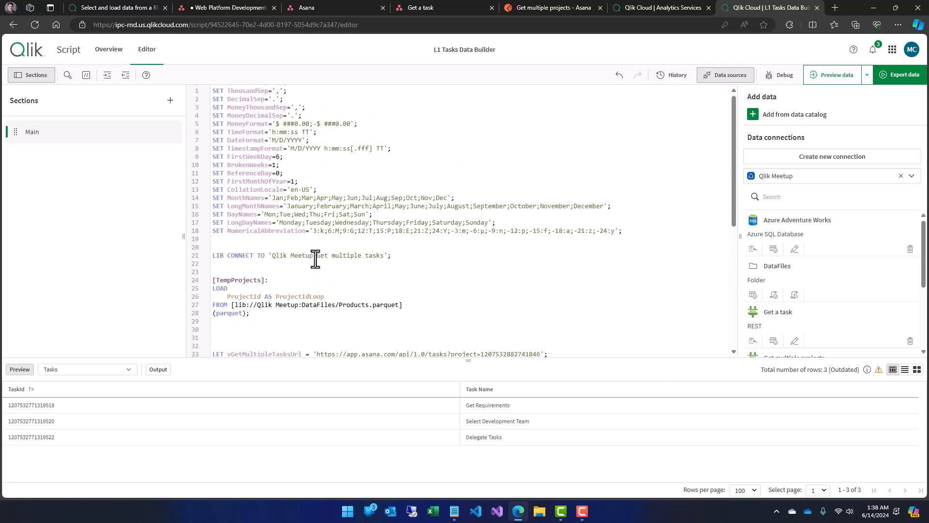
click(243, 232)
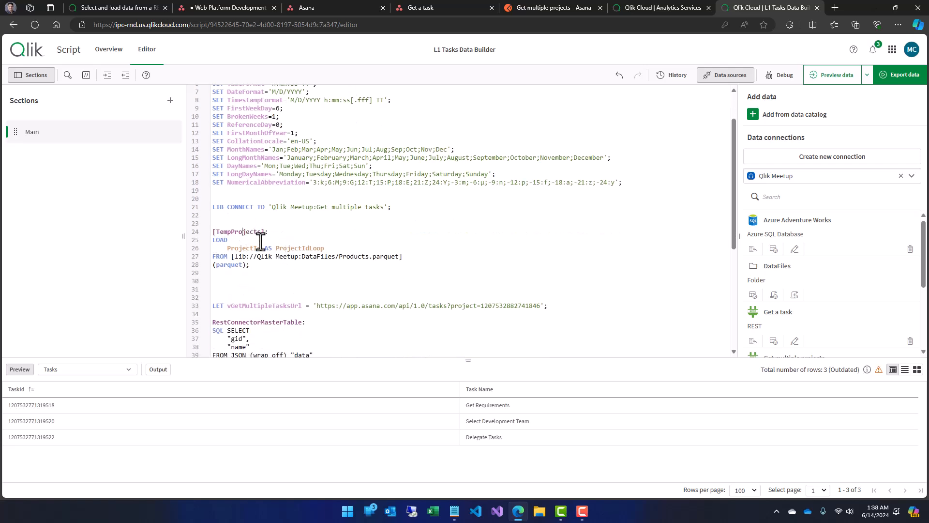
drag(274, 247, 324, 246)
scroll(254, 251, down, 3)
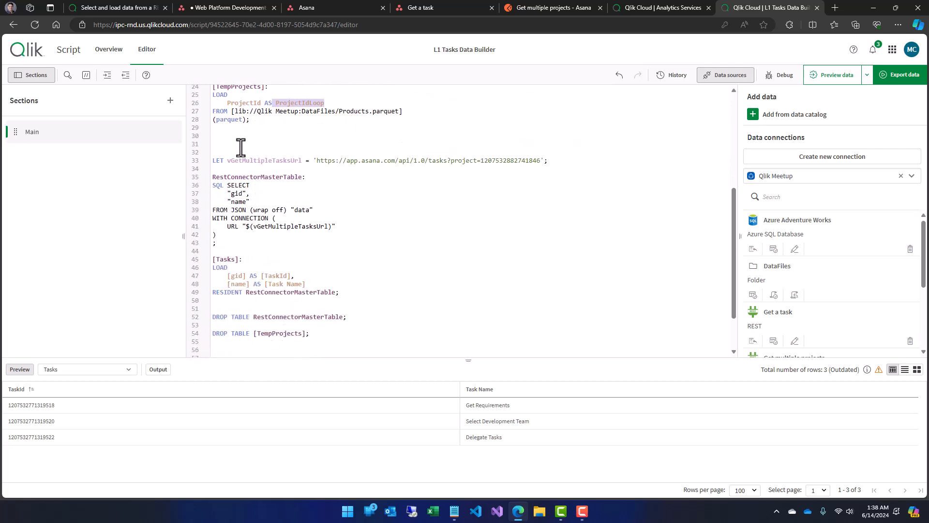
scroll(281, 158, up, 2)
scroll(281, 158, up, 1)
click(308, 159)
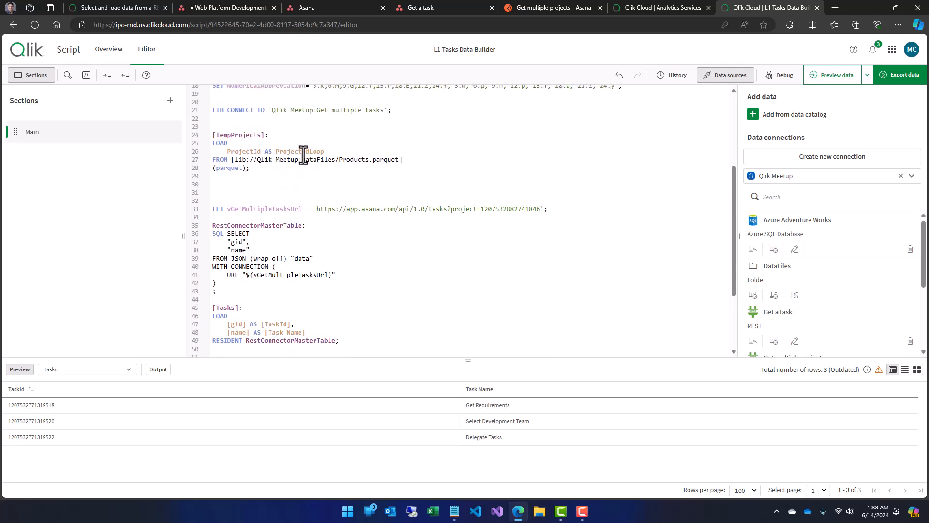
click(240, 192)
text(For Each v)
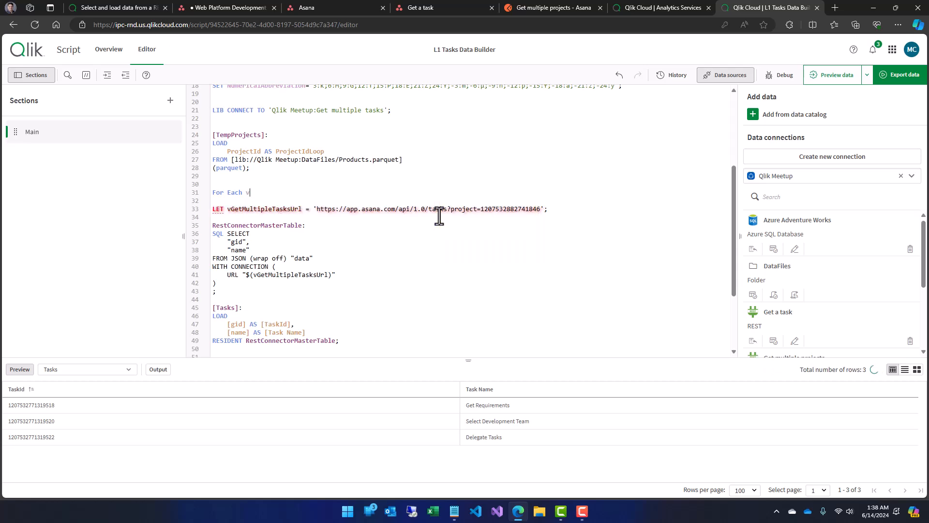
text(Projec)
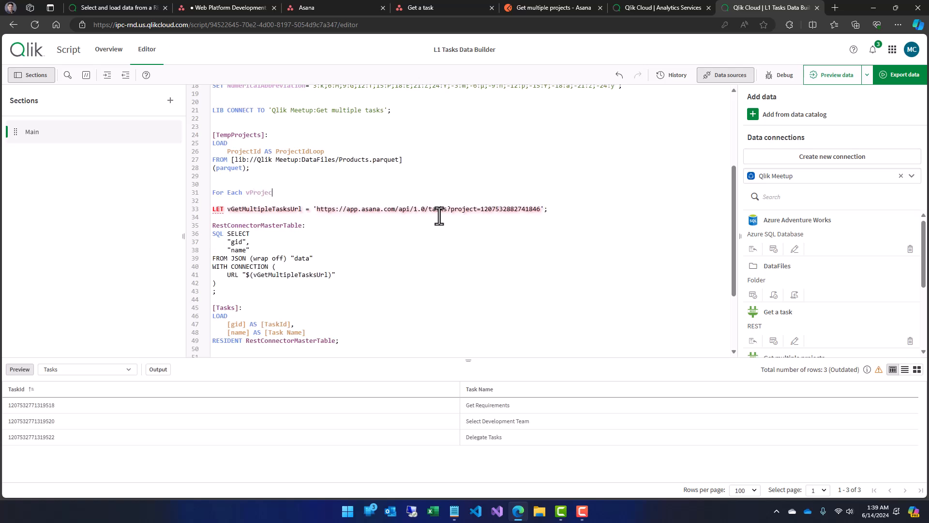
text(tId in Fi)
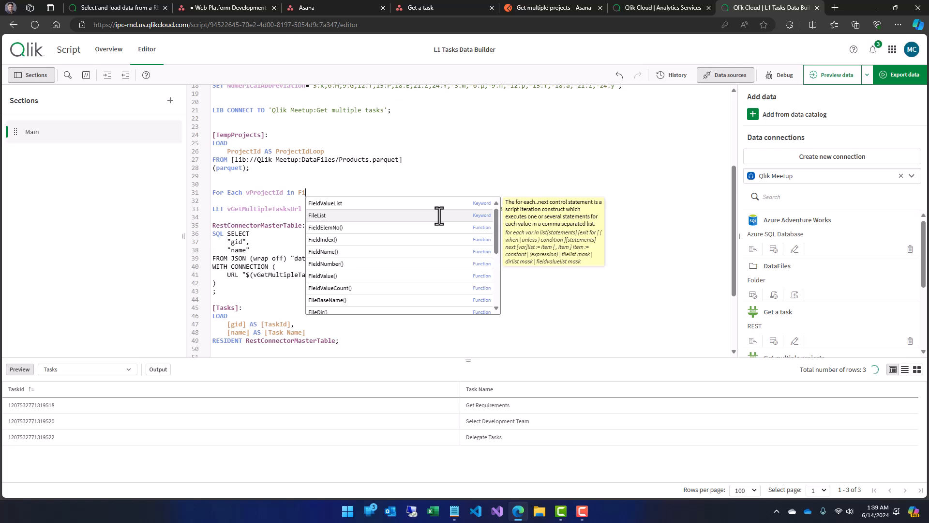
click(391, 205)
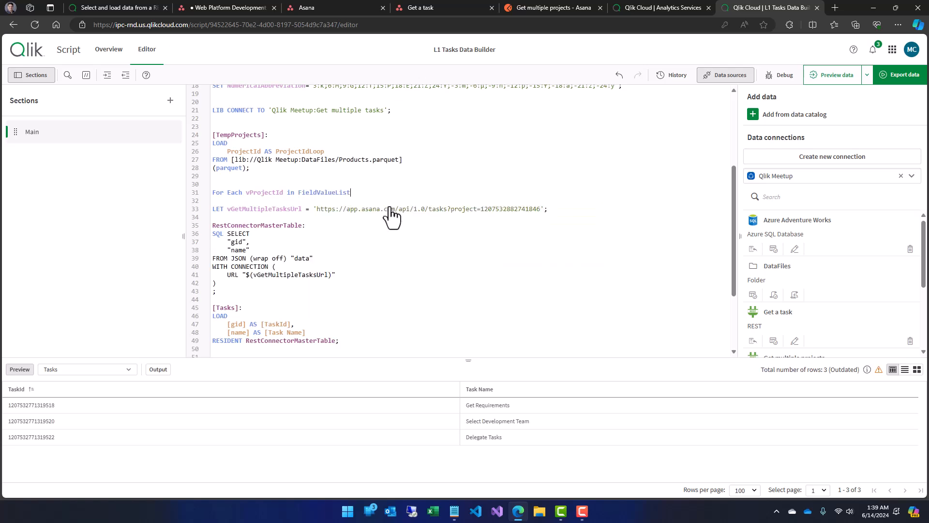
- Give FieldValueList the argument 'ProjectIdLoop' in parentheses on the For Each line
text(())
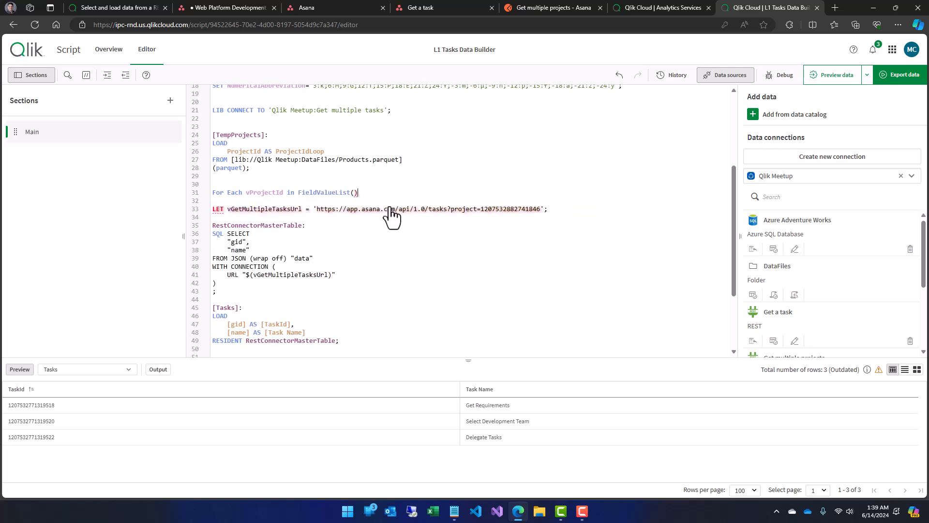
key(Left)
text(')
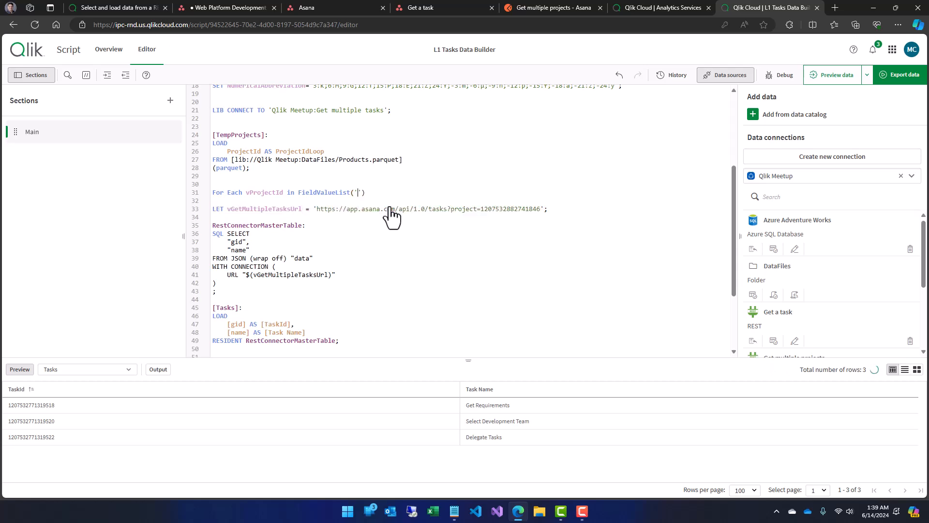
text(ProjectIdLoop)
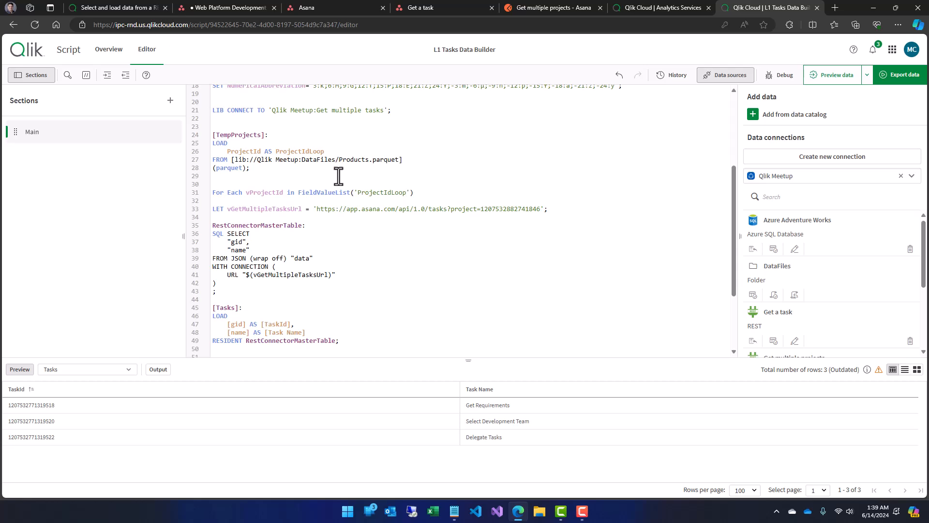
drag(354, 192, 411, 193)
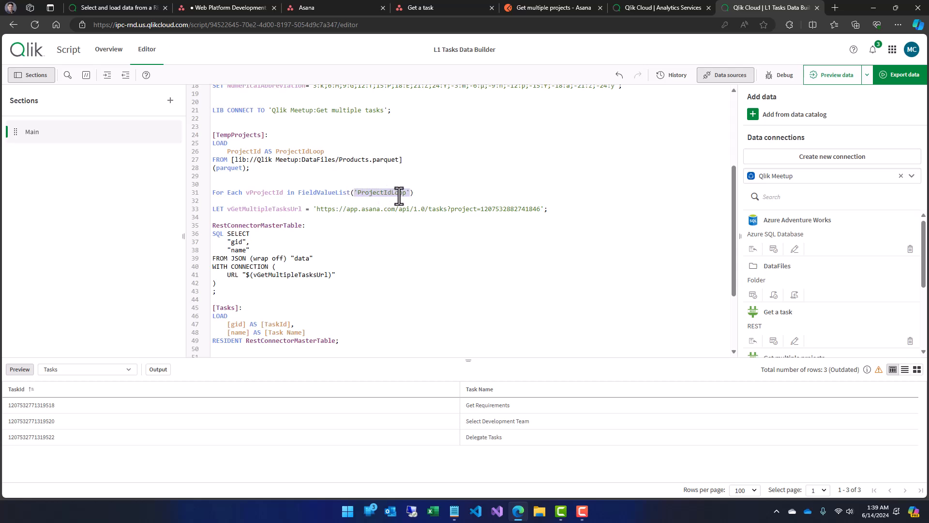
- Close the For Each loop with Next vProjectId a few lines below it, followed by a blank line
click(429, 194)
key(Return)
key(Return)
key(Return)
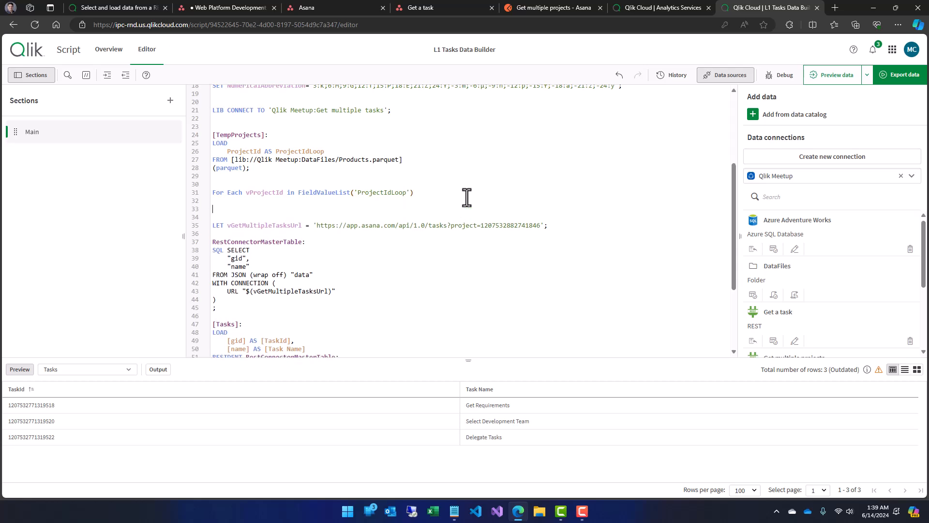
text(Next)
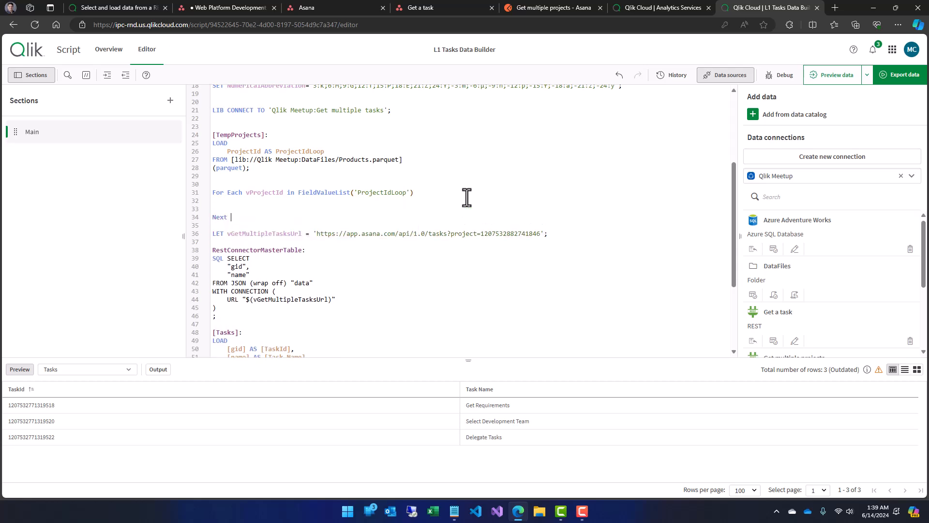
double_click(258, 193)
key(ctrl+c)
click(241, 217)
key(ctrl+v)
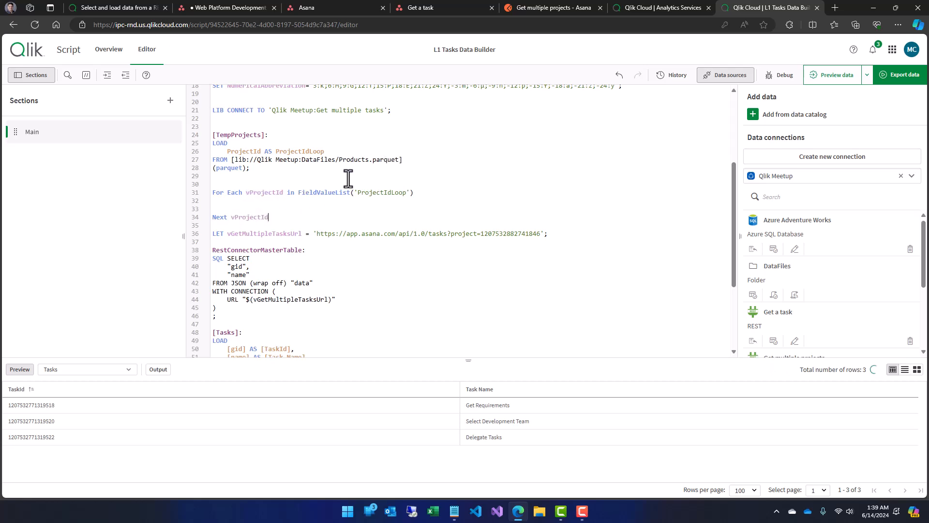
key(Return)
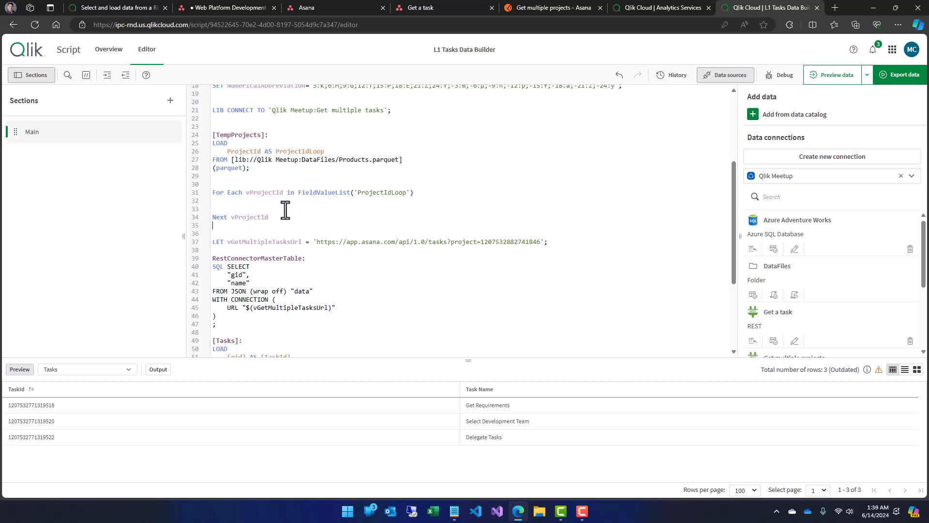
drag(212, 193, 235, 192)
click(368, 190)
double_click(257, 194)
click(235, 218)
- Move the LET vGetMultipleTasksUrl, RestConnectorMasterTable and [Tasks] blocks inside the For Each loop, removing the extra blank line before Next vProjectId
scroll(239, 209, down, 1)
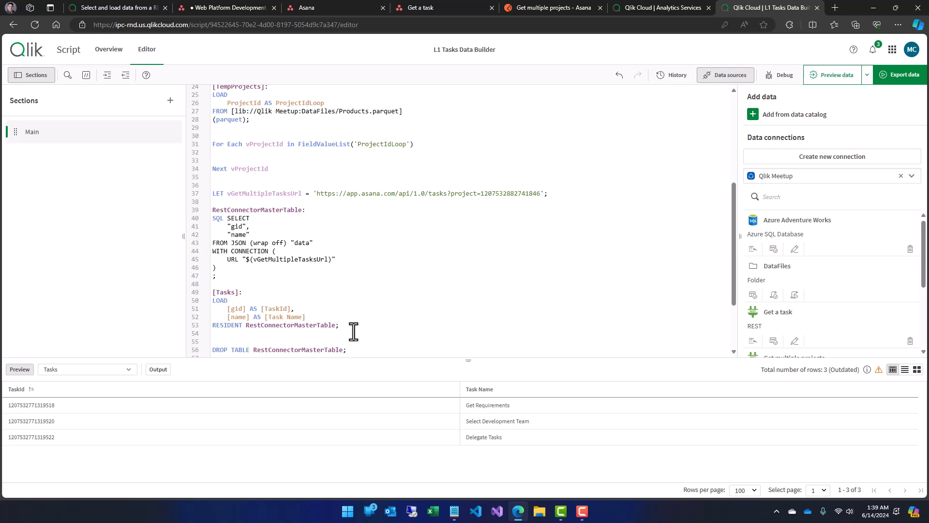
drag(354, 332, 206, 217)
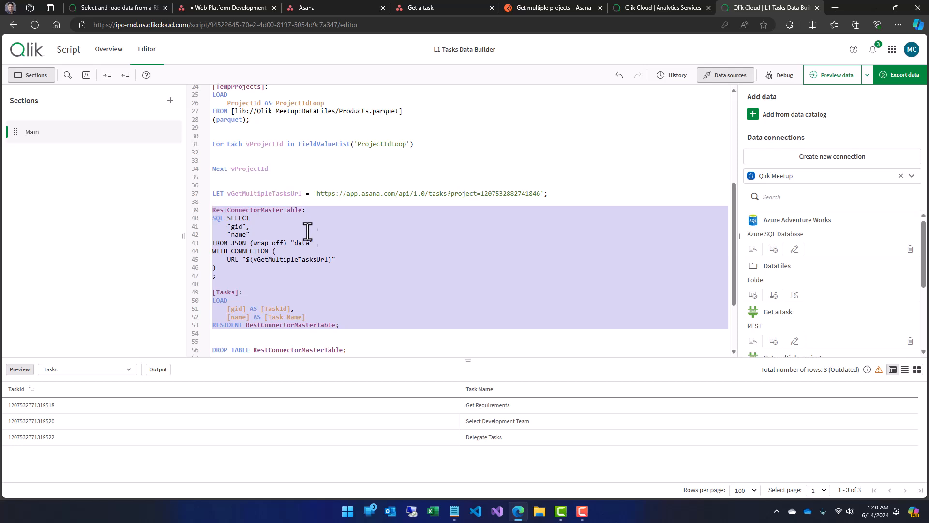
click(340, 297)
drag(348, 328, 204, 197)
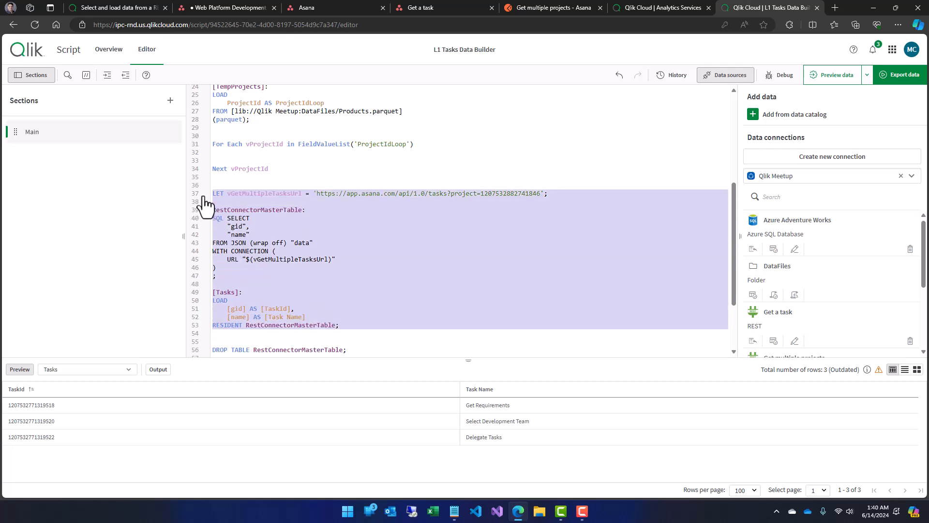
key(Delete)
click(220, 210)
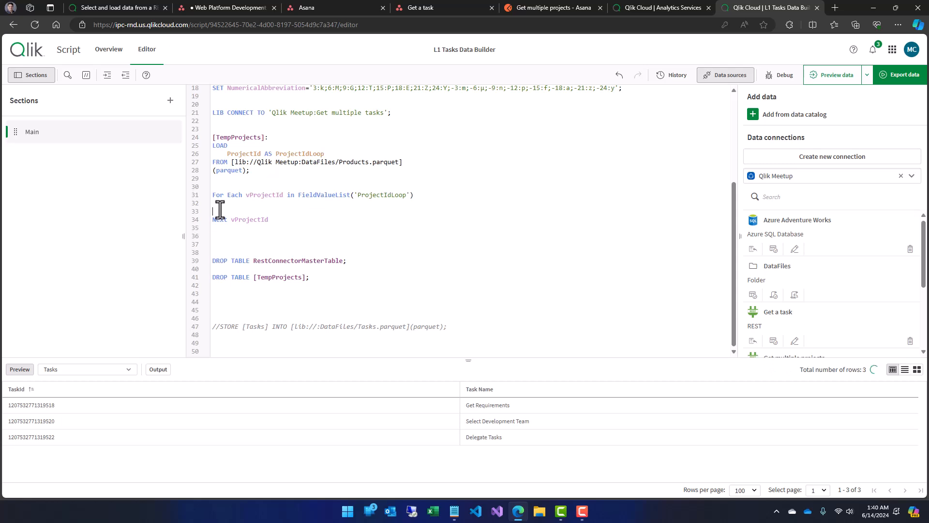
key(ctrl+v)
scroll(221, 210, down, 3)
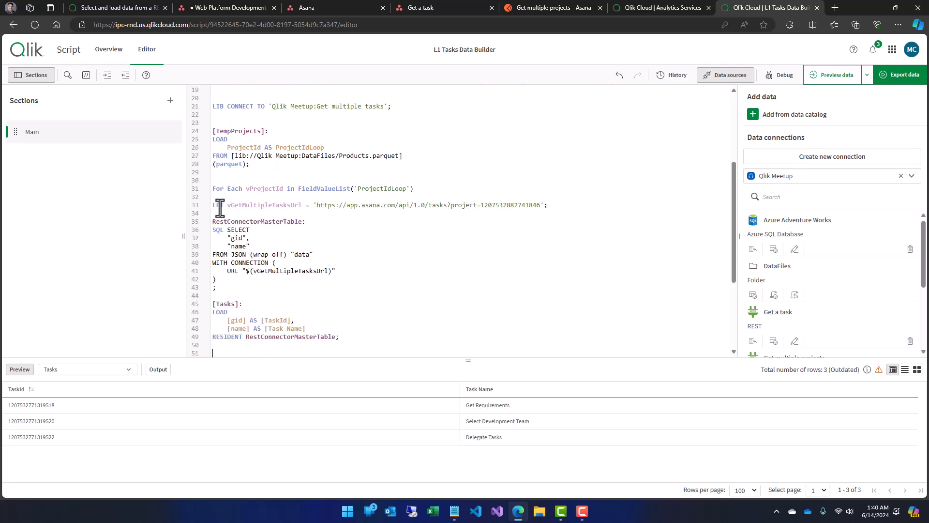
scroll(283, 209, up, 2)
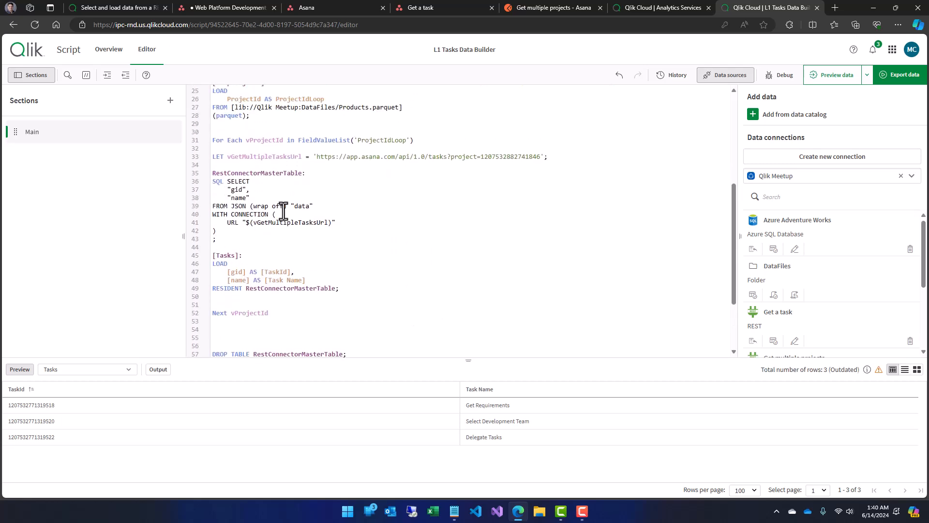
key(Delete)
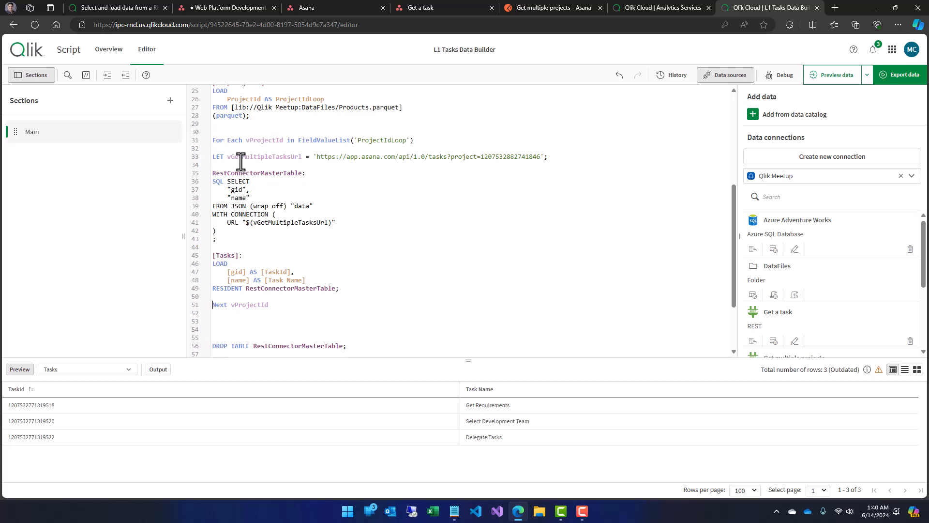
- Indent the LET, RestConnectorMasterTable and [Tasks] blocks inside the For Each loop by two tab levels
drag(344, 289, 206, 158)
key(Tab)
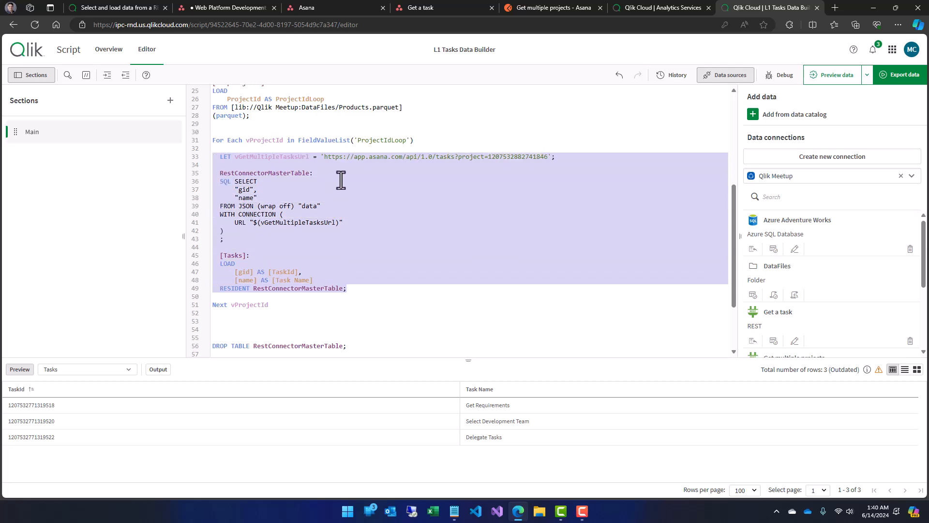
key(Tab)
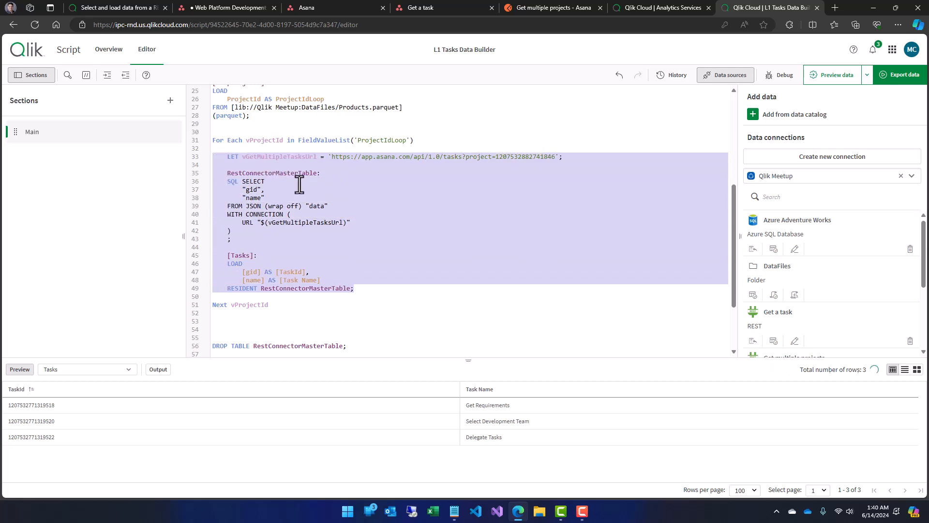
click(242, 152)
drag(225, 157, 358, 292)
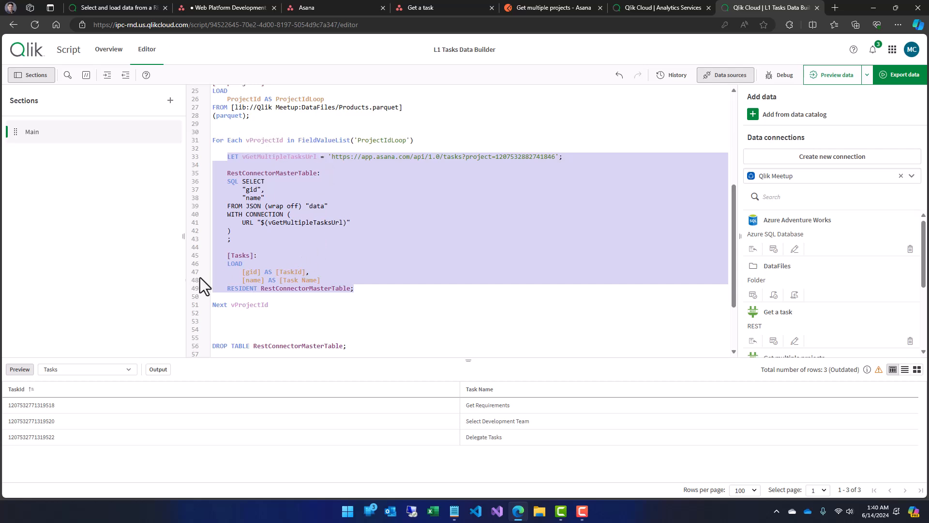
click(296, 239)
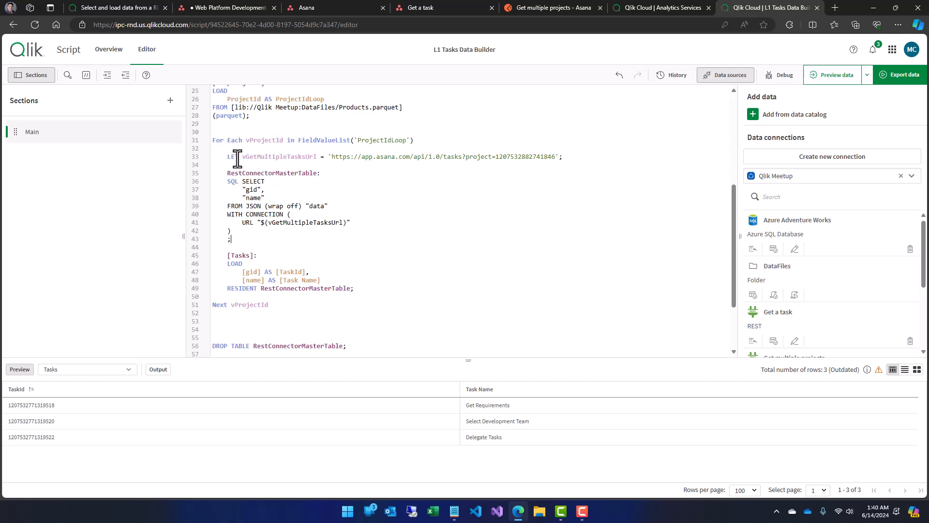
- Replace the hard-coded project ID in the vGetMultipleTasksUrl address with the variable expansion $(vProjectId)
double_click(265, 157)
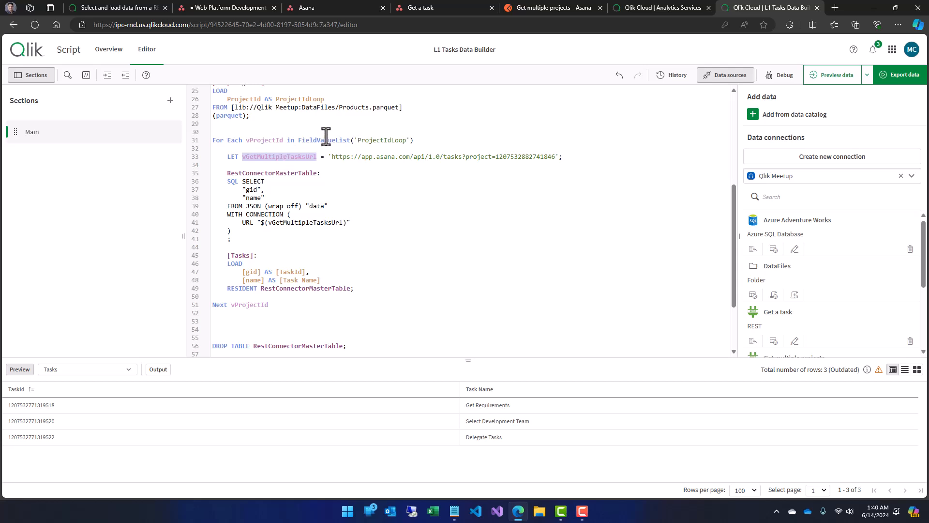
double_click(259, 141)
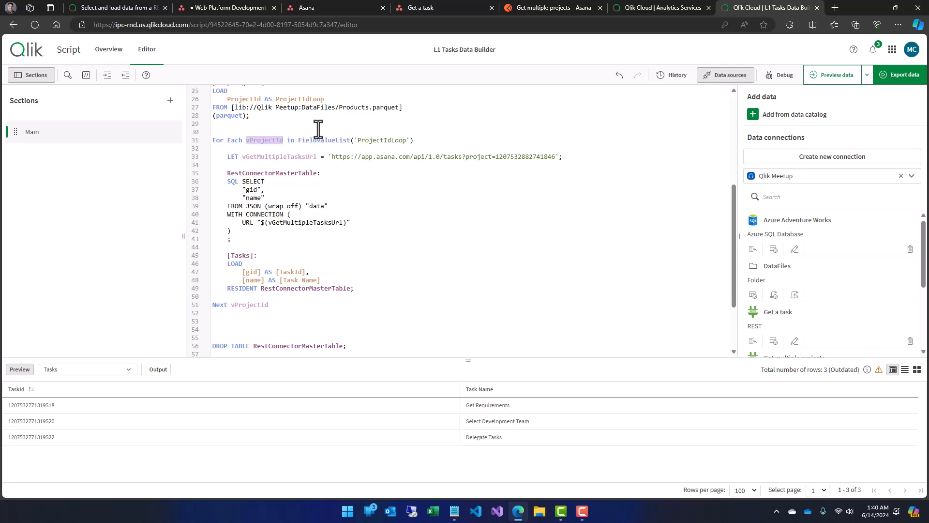
drag(495, 157, 552, 157)
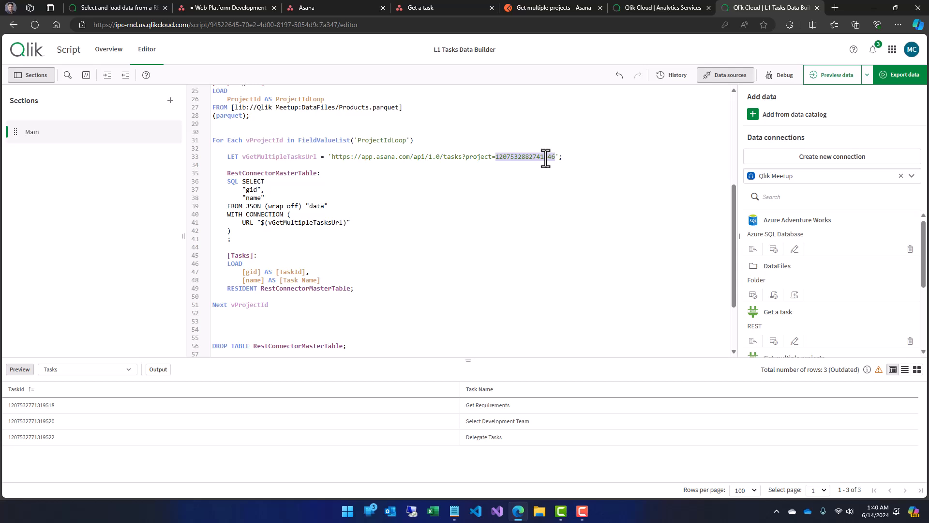
text($())
text(vProjectId)
drag(325, 157, 545, 156)
click(516, 168)
drag(498, 159, 502, 158)
double_click(514, 158)
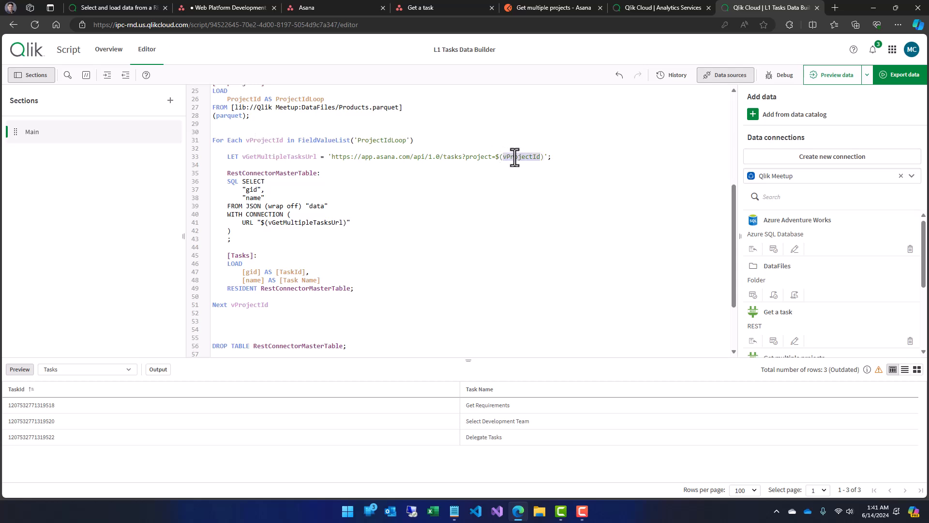
click(415, 159)
double_click(270, 157)
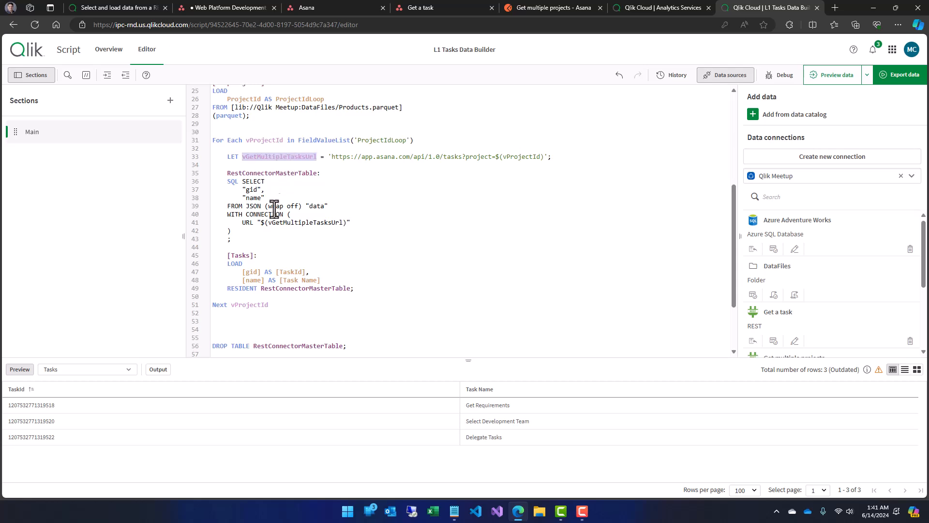
- Add the line TRACE Getting Tasks fro Project Id: $(vProjectId); directly below the LET vGetMultipleTasksUrl statement
click(554, 156)
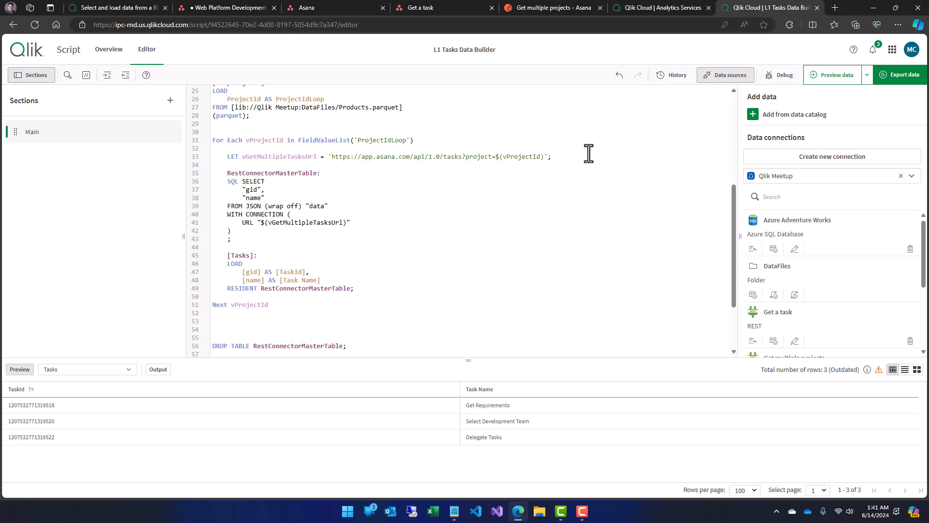
key(ctrl+shift+Left)
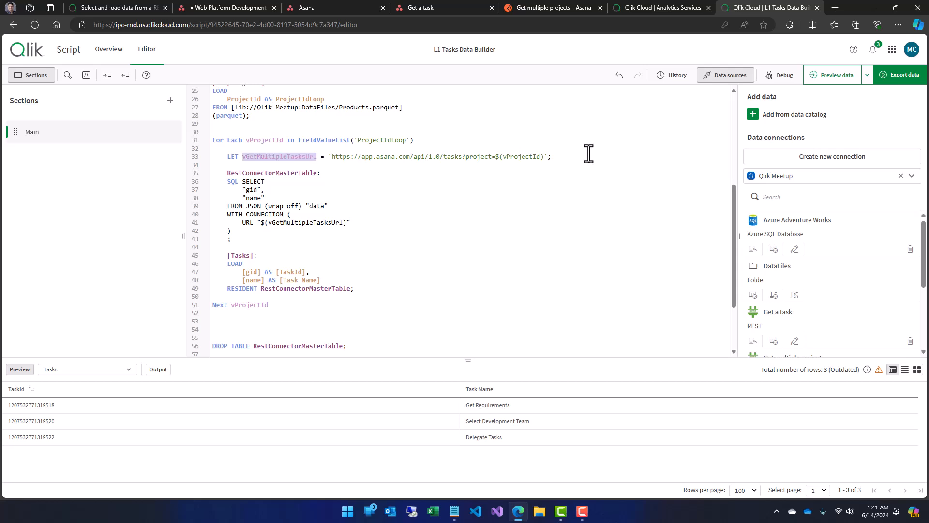
click(588, 154)
key(Return)
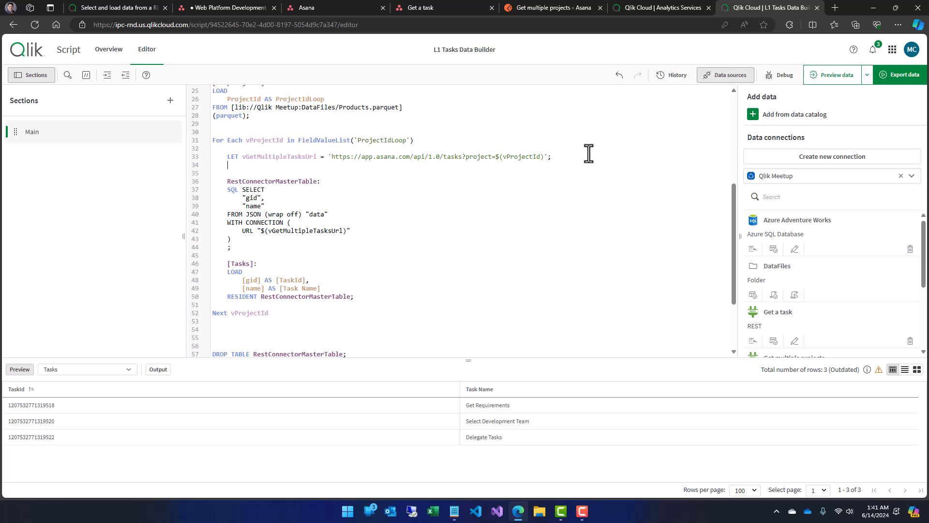
text(TRACE Gett)
text(ing Tasks fro Project)
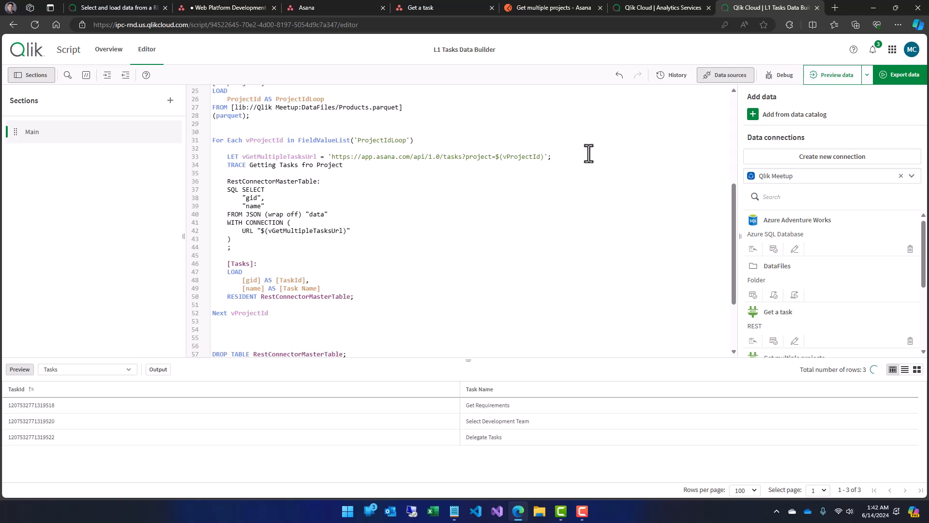
drag(495, 158, 543, 156)
key(ctrl+c)
click(356, 167)
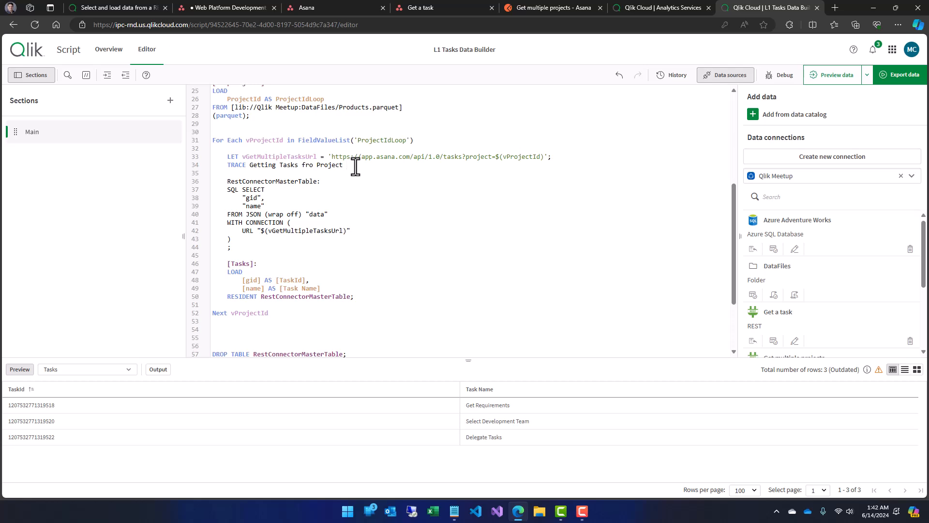
key(ctrl+v)
click(335, 177)
scroll(356, 184, down, 2)
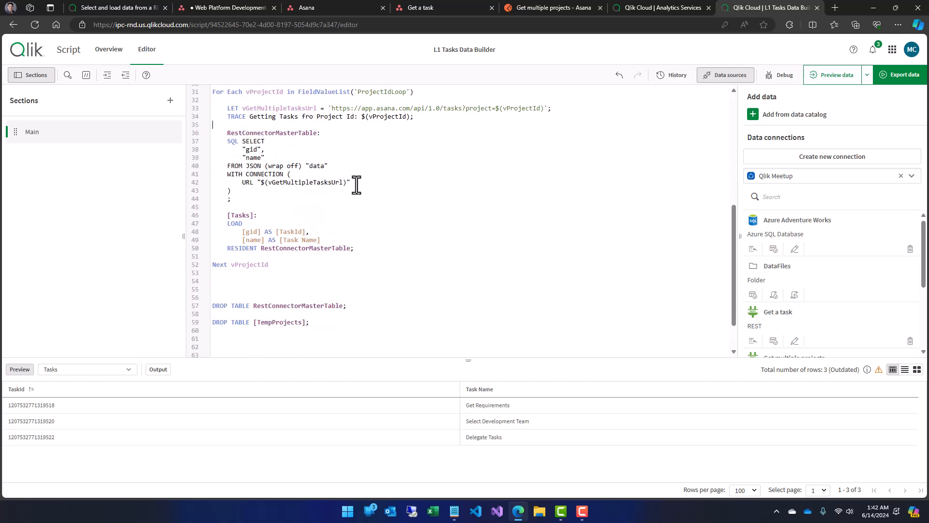
- Move DROP TABLE RestConnectorMasterTable; into the loop, one blank line below the [Tasks] load and before Next vProjectId
scroll(357, 184, up, 2)
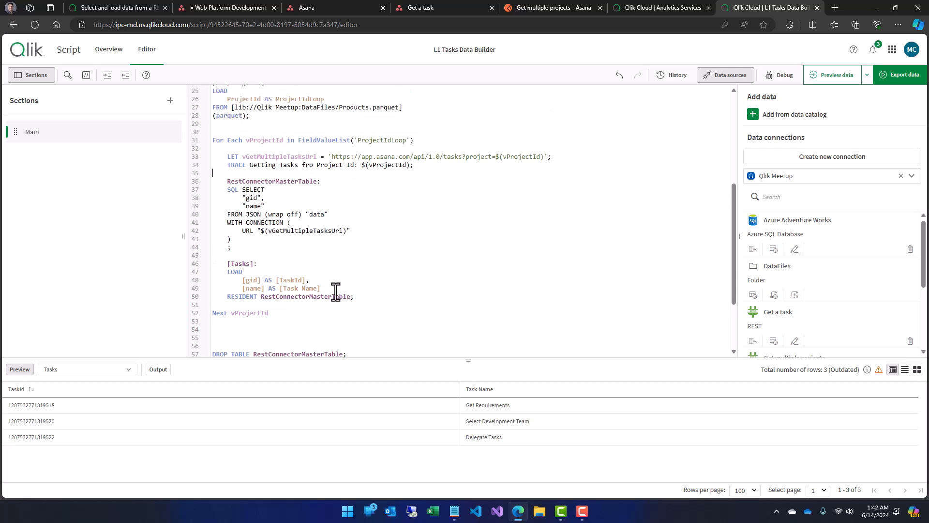
scroll(338, 283, down, 4)
drag(347, 262, 212, 262)
key(ctrl+c)
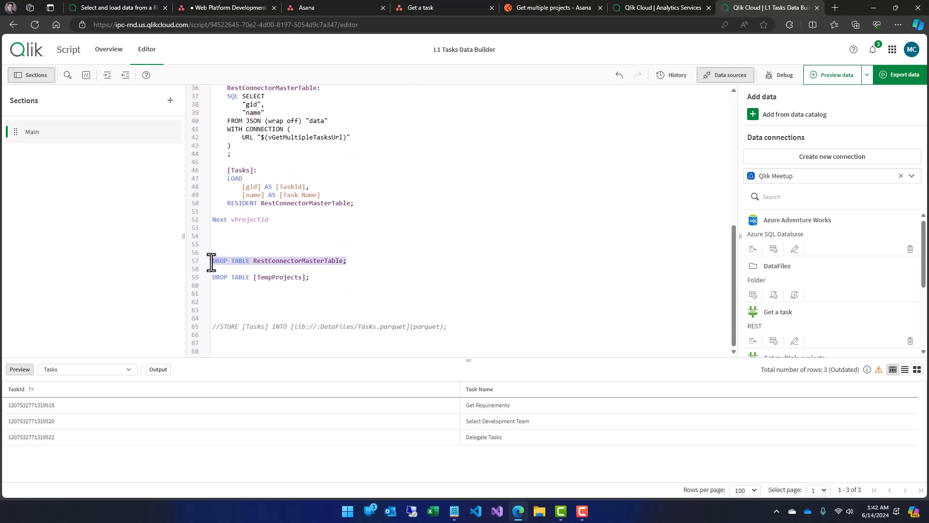
key(BackSpace)
scroll(334, 222, up, 2)
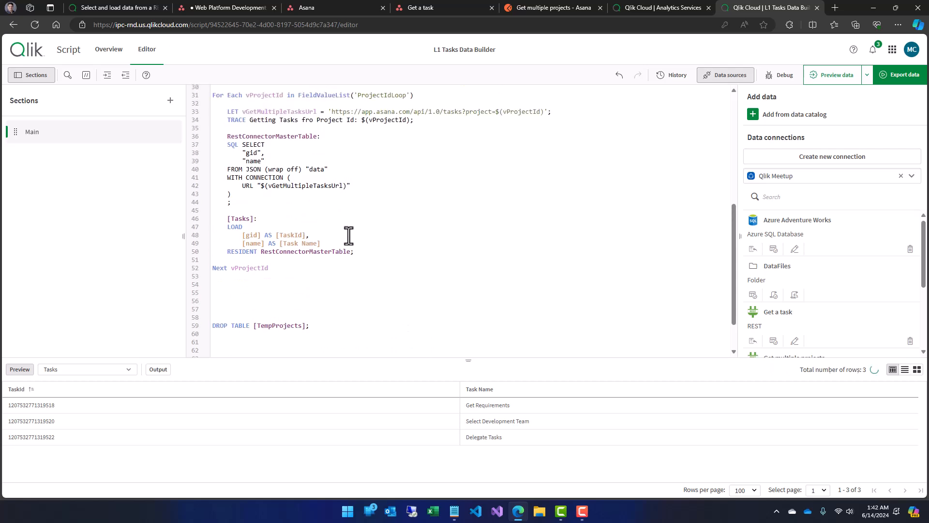
click(359, 251)
key(Return)
key(Return)
key(ctrl+v)
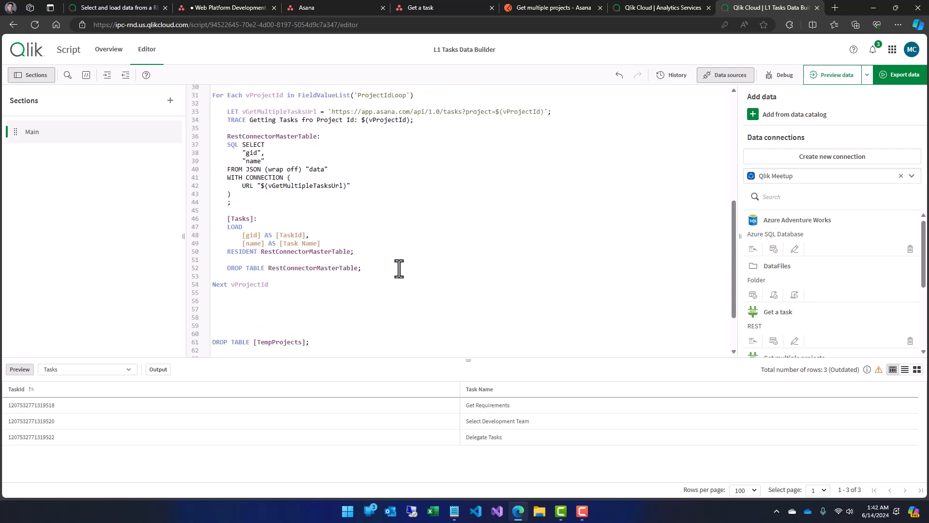
- Remove the surplus blank lines between Next vProjectId and DROP TABLE [TempProjects], leaving two
click(250, 296)
key(Delete)
key(Delete)
key(Delete)
key(Delete)
key(Delete)
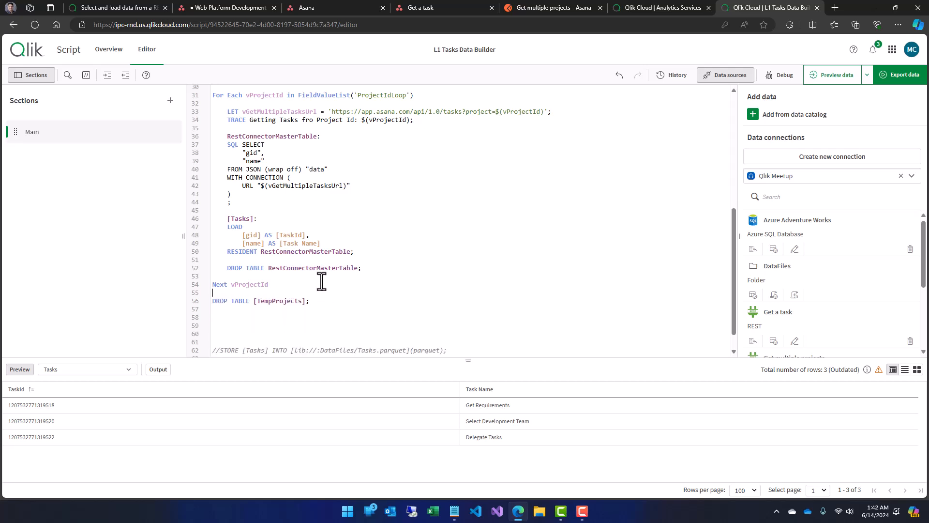
key(Return)
- Insert a blank line between the LET vGetMultipleTasksUrl statement and the TRACE line
scroll(333, 267, up, 1)
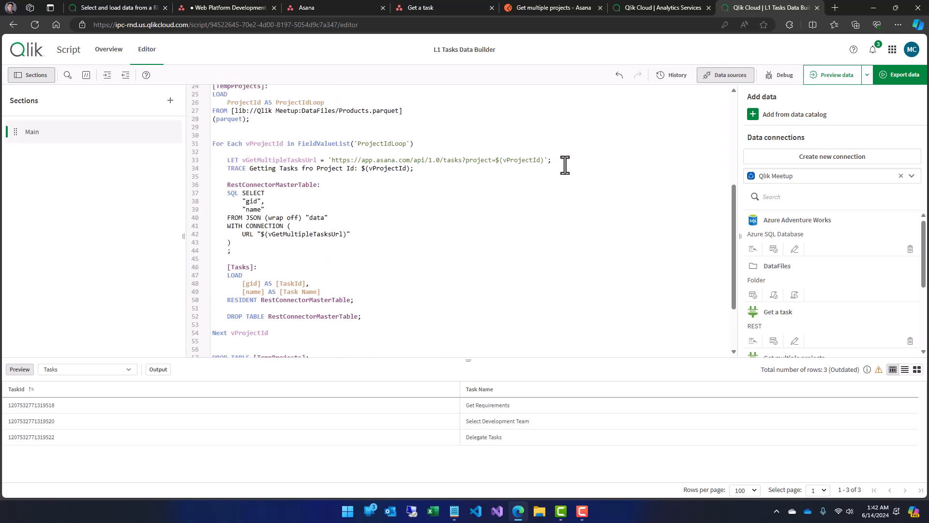
key(Return)
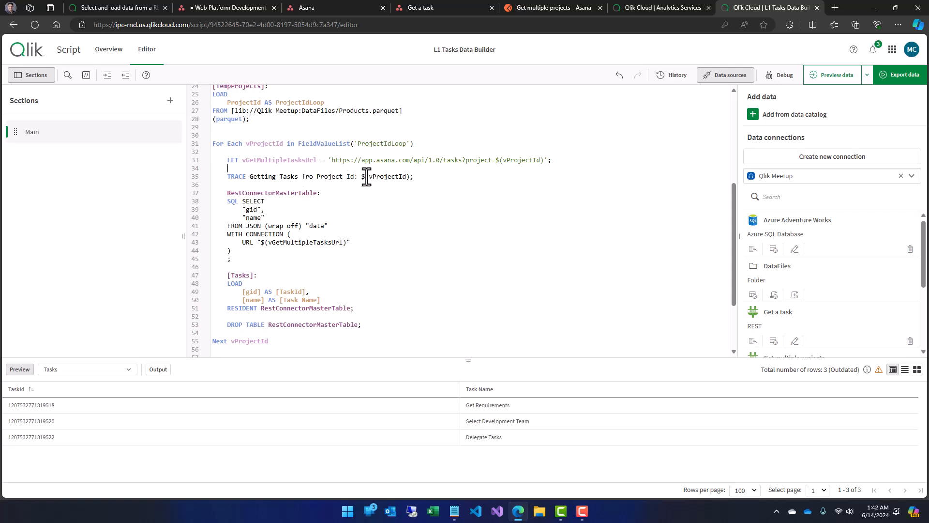
scroll(367, 176, down, 2)
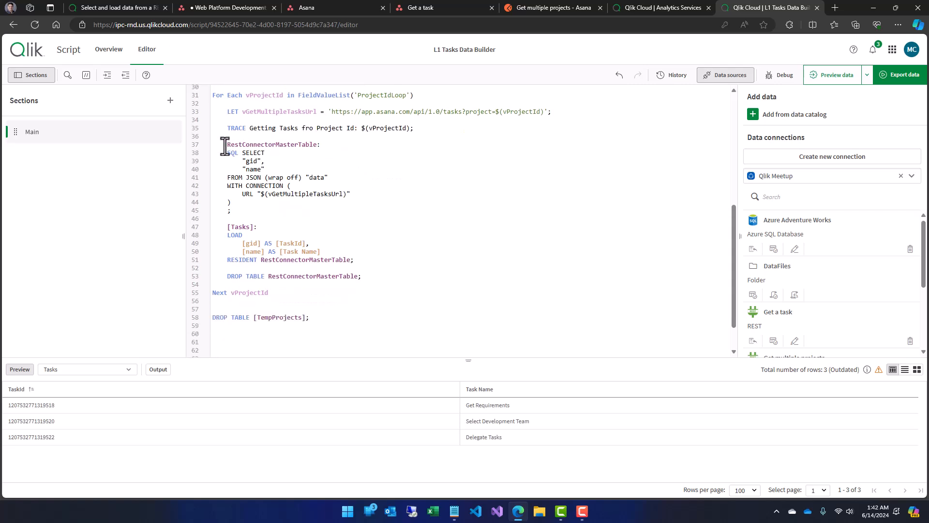
- Remove one extra blank line above the [TempProjects] load and one below it, before the For Each line
scroll(368, 213, up, 6)
drag(213, 160, 365, 160)
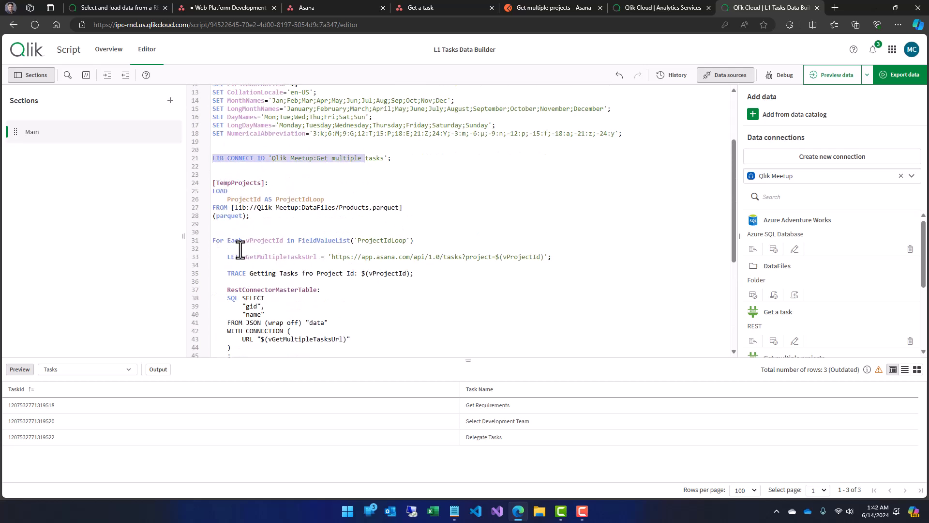
click(236, 174)
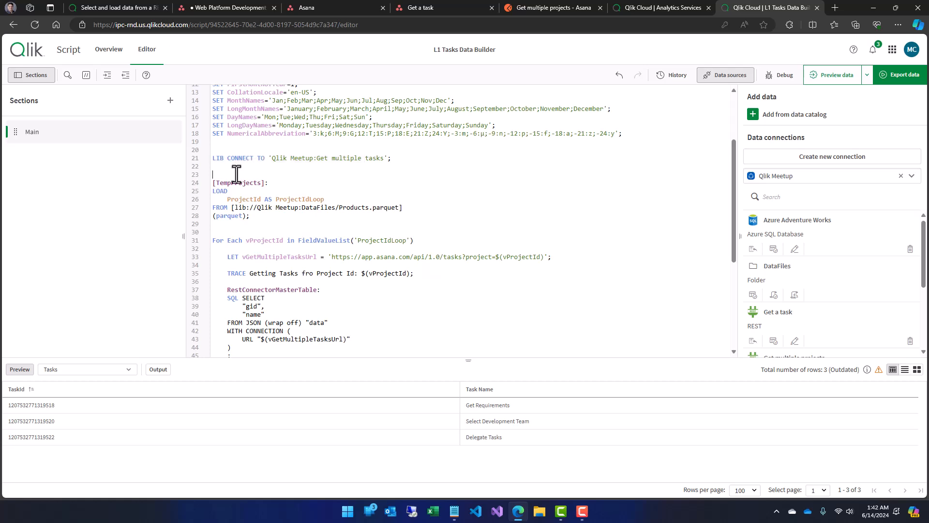
key(BackSpace)
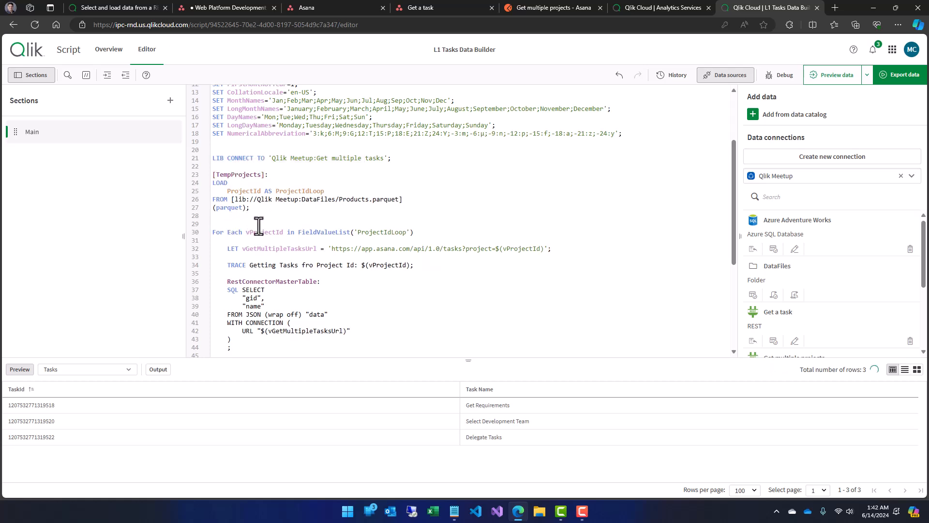
click(259, 224)
key(BackSpace)
scroll(339, 281, down, 1)
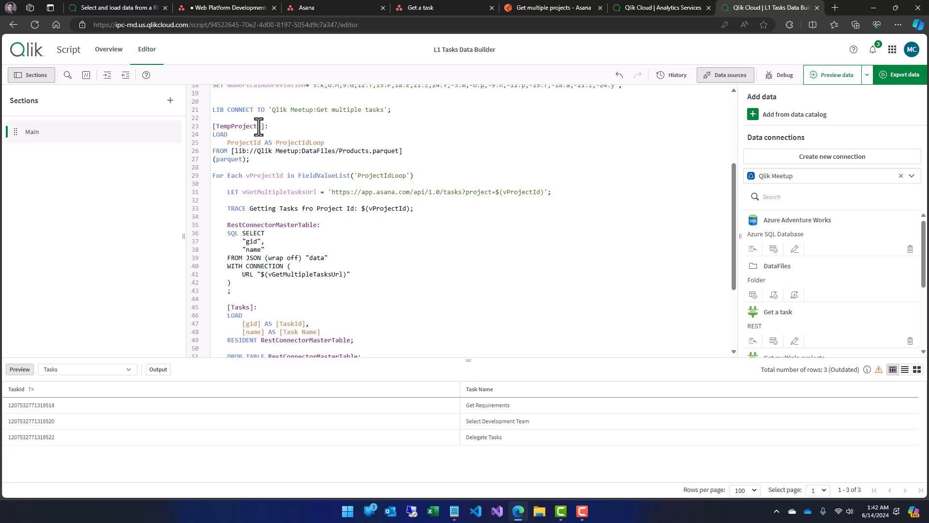
- Review the loop body: the RestConnectorMasterTable query, the resident [Tasks] load and the DROP TABLE statement
drag(227, 225, 246, 292)
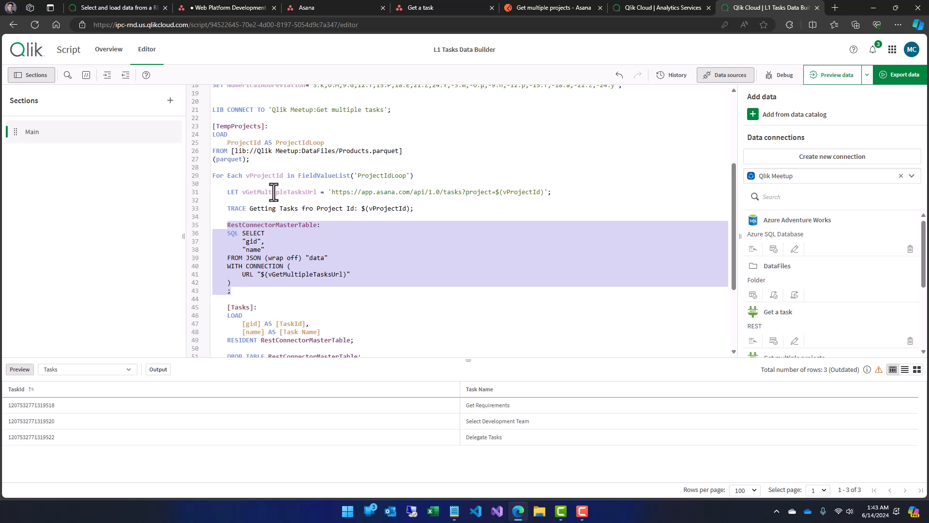
scroll(296, 213, down, 2)
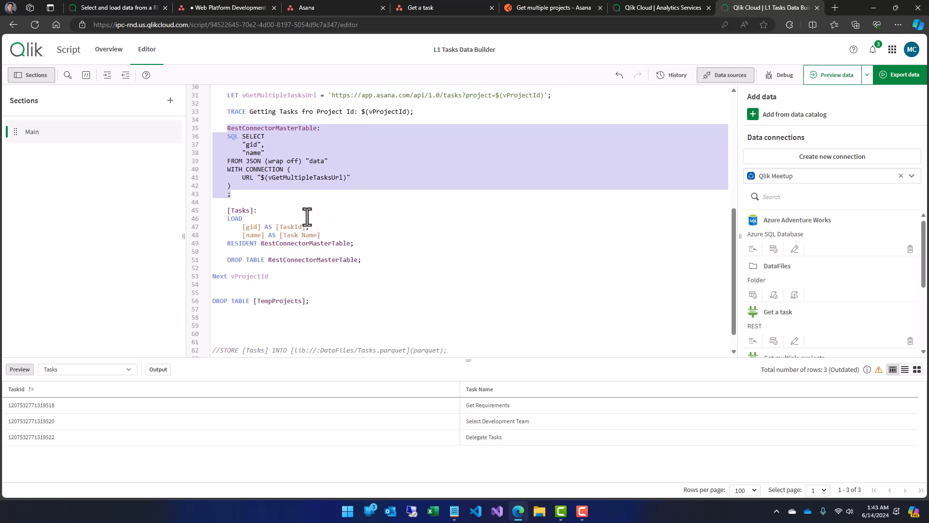
drag(228, 210, 326, 243)
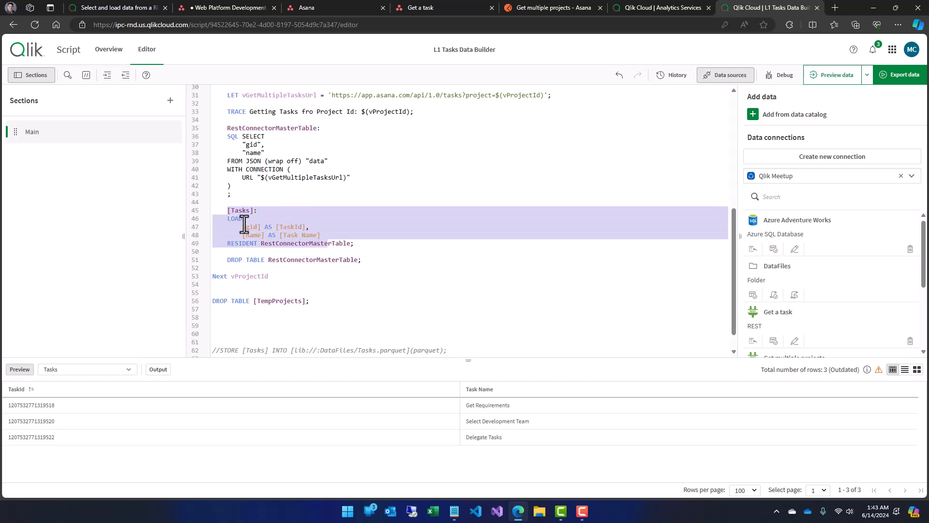
drag(229, 260, 361, 260)
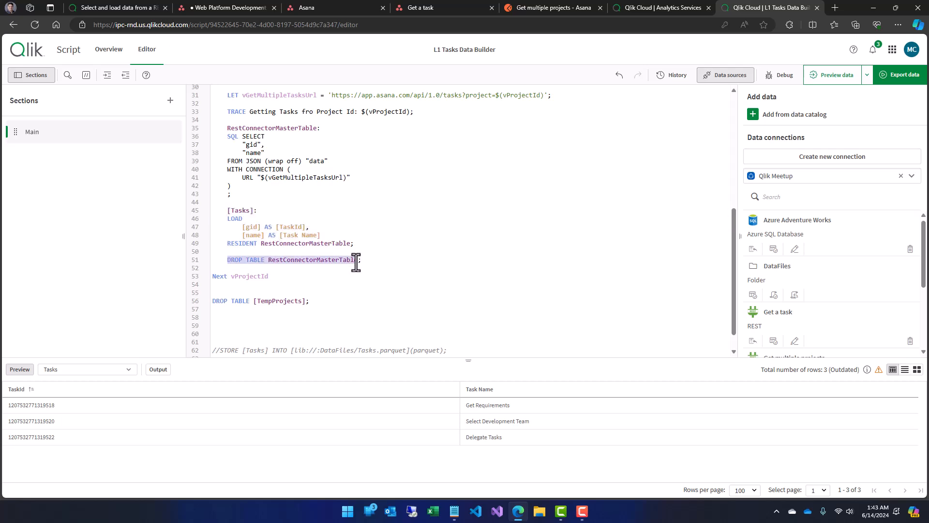
drag(227, 128, 268, 128)
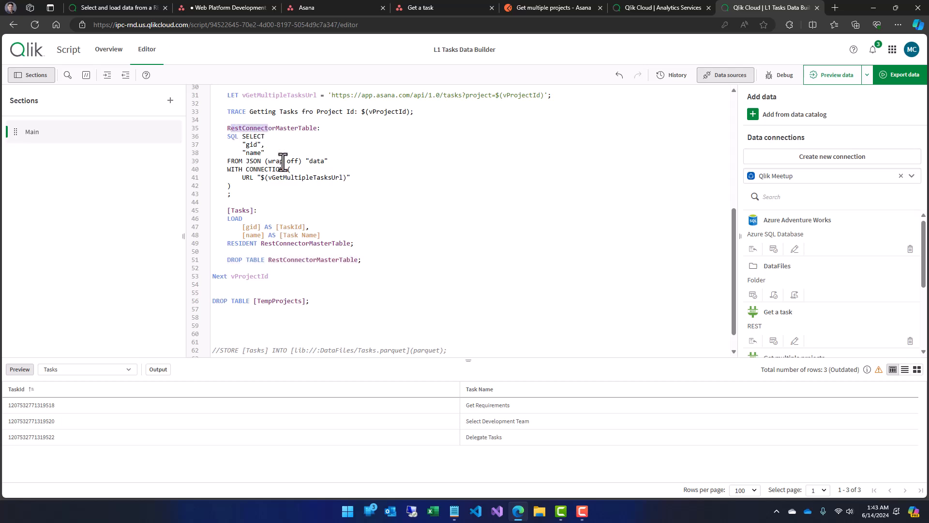
drag(227, 211, 353, 243)
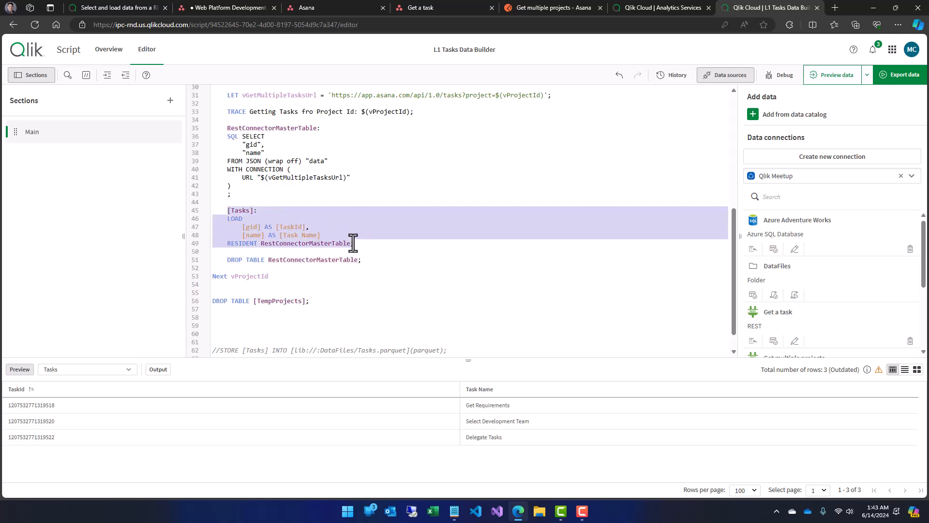
scroll(324, 266, up, 1)
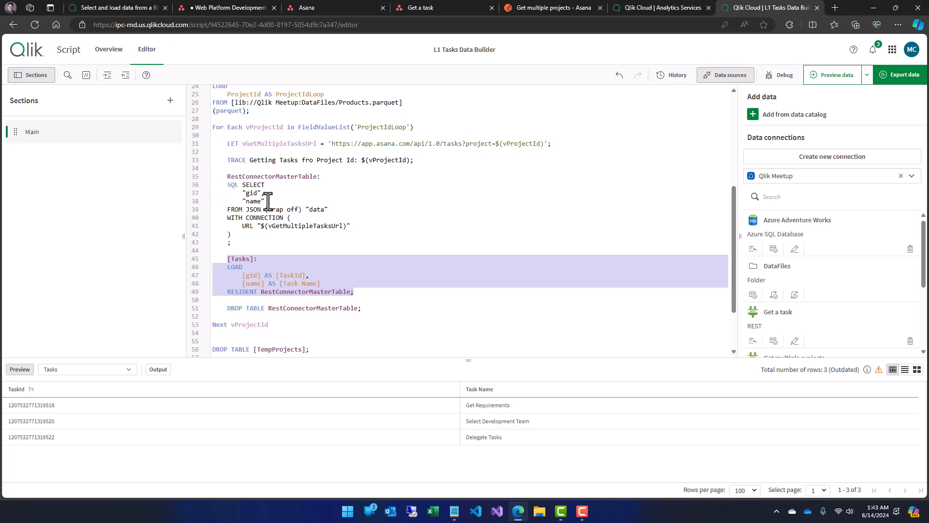
scroll(275, 245, down, 1)
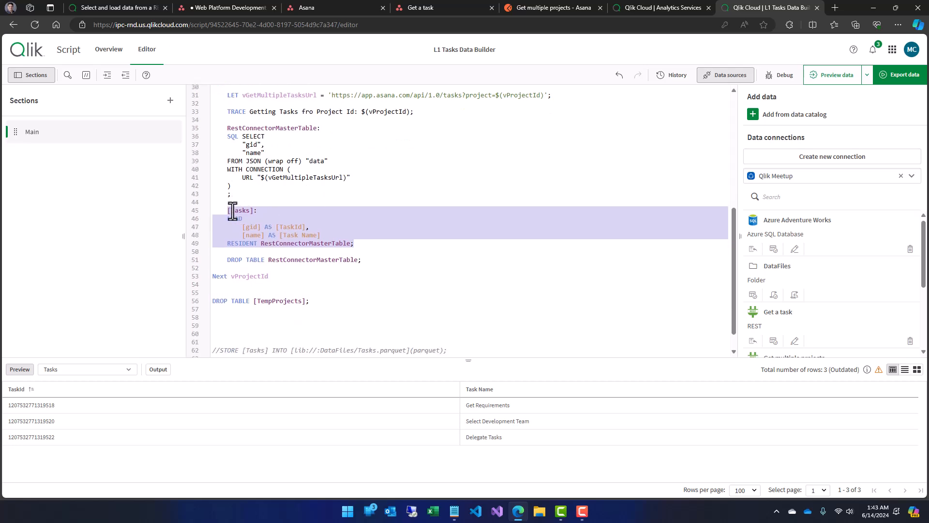
- Review the resident [Tasks] load, the RestConnectorMasterTable query and the closing DROP TABLE [TempProjects] statement in the script
drag(226, 212, 278, 225)
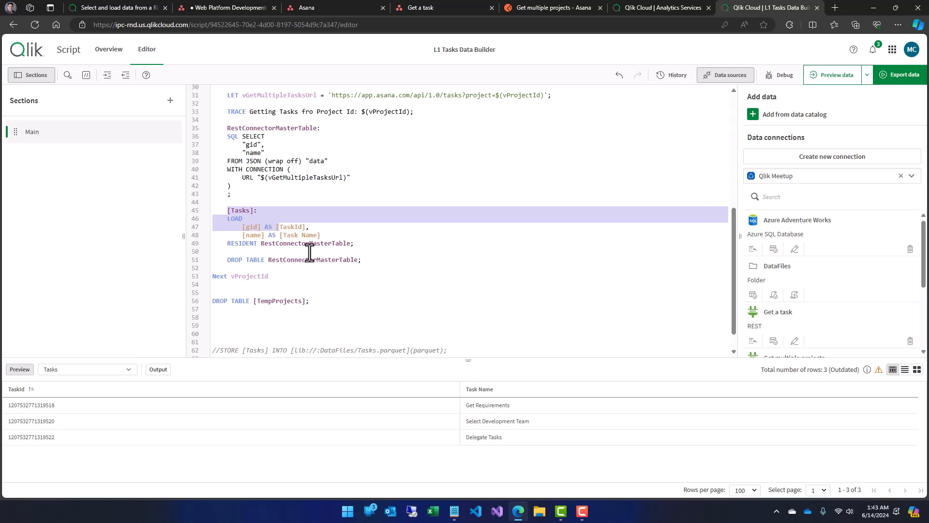
click(347, 244)
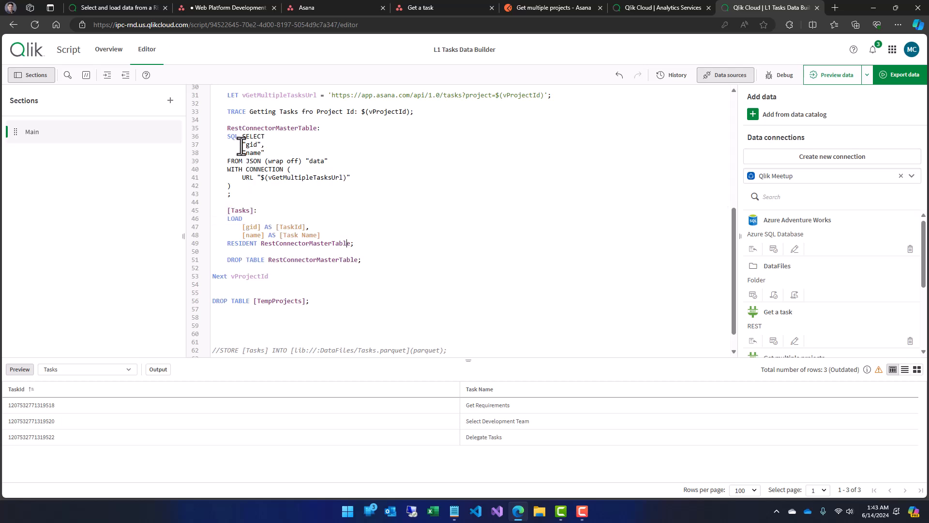
double_click(240, 128)
scroll(239, 241, down, 1)
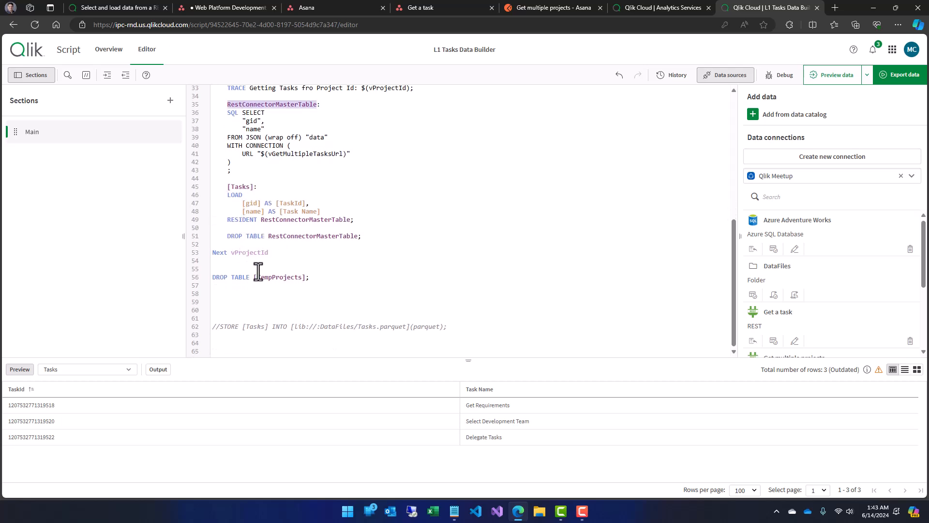
drag(212, 277, 323, 279)
scroll(324, 271, up, 8)
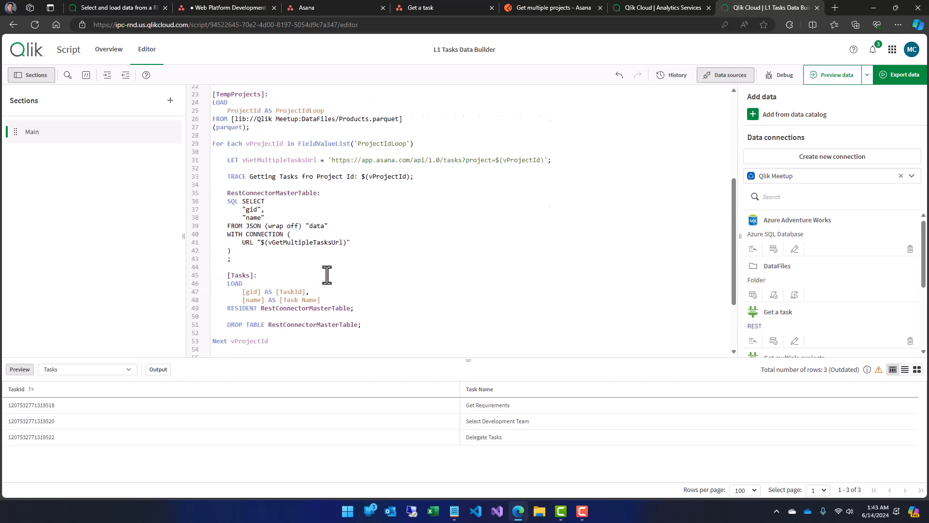
scroll(246, 205, down, 8)
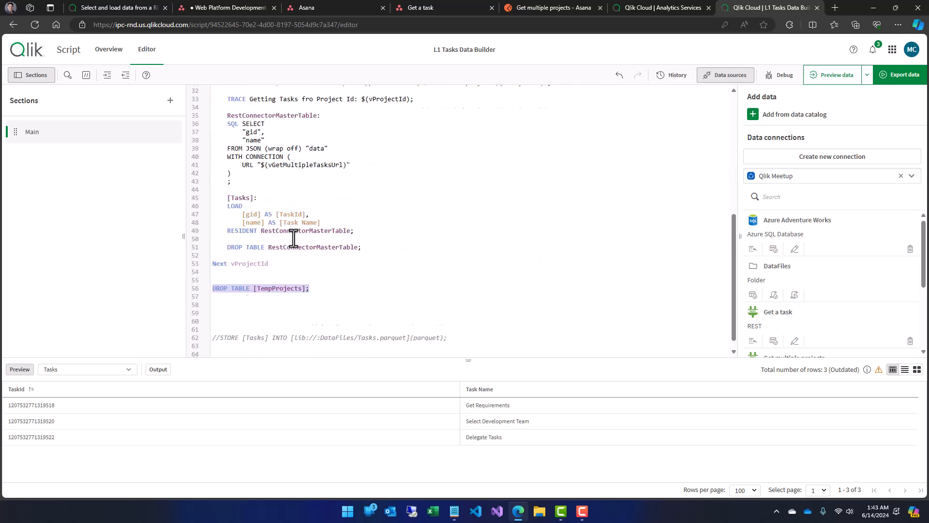
click(262, 296)
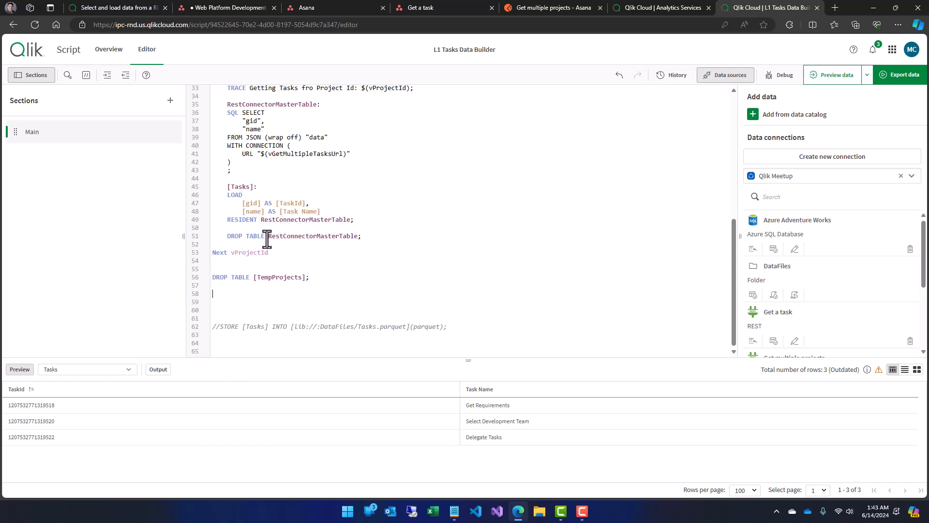
scroll(266, 237, up, 1)
scroll(267, 237, up, 1)
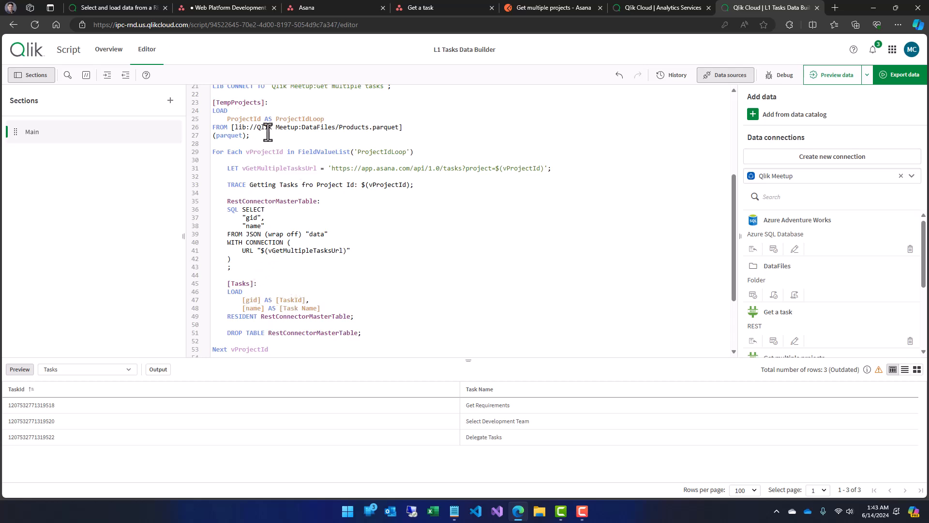
- Add '$(vProjectId)' AS [ProjectId] as the first field of the [Tasks] load, reusing the variable reference from the URL statement
drag(495, 168, 544, 168)
key(ctrl+c)
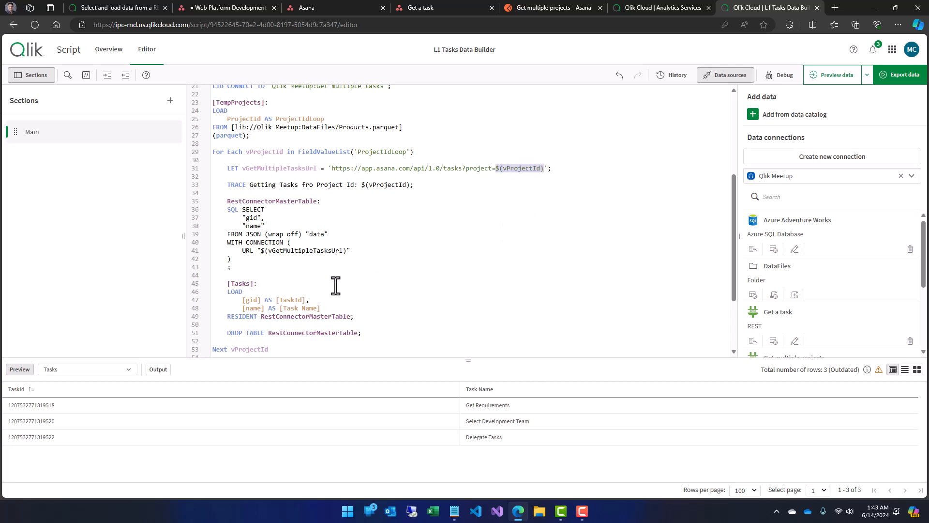
click(268, 295)
key(Return)
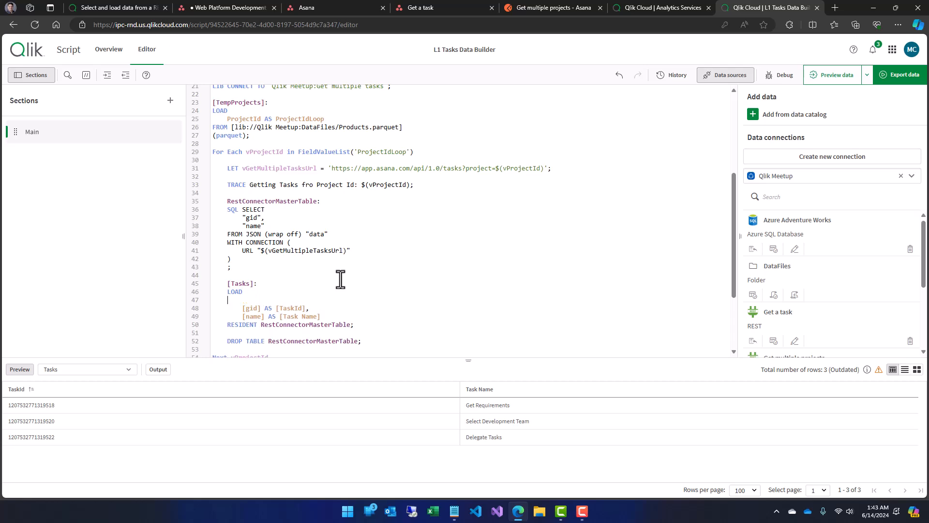
text(')
key(ctrl+v)
key(Right)
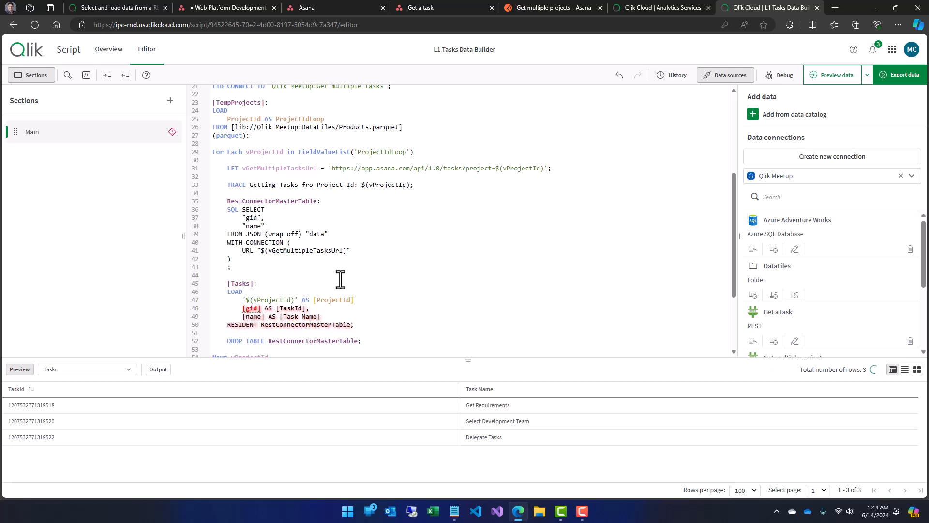
text(,)
scroll(339, 278, down, 1)
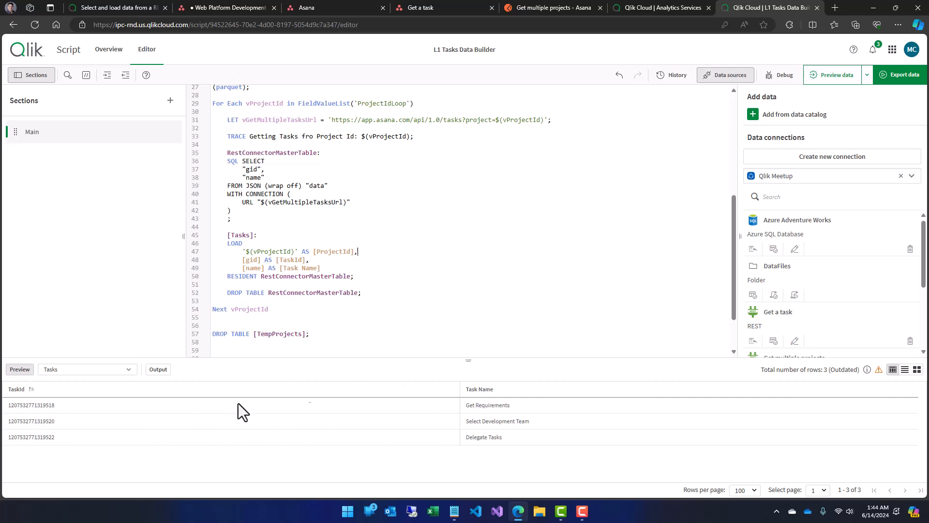
- Switch to Asana to examine the tasks of Cross-functional project plan and Web Platform Development Project, and return to the Qlik tasks script
click(221, 7)
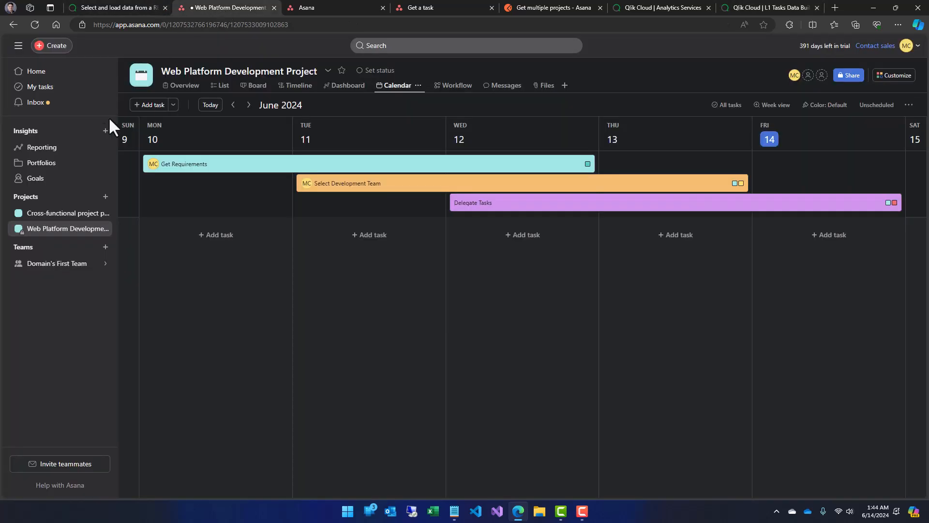
click(61, 217)
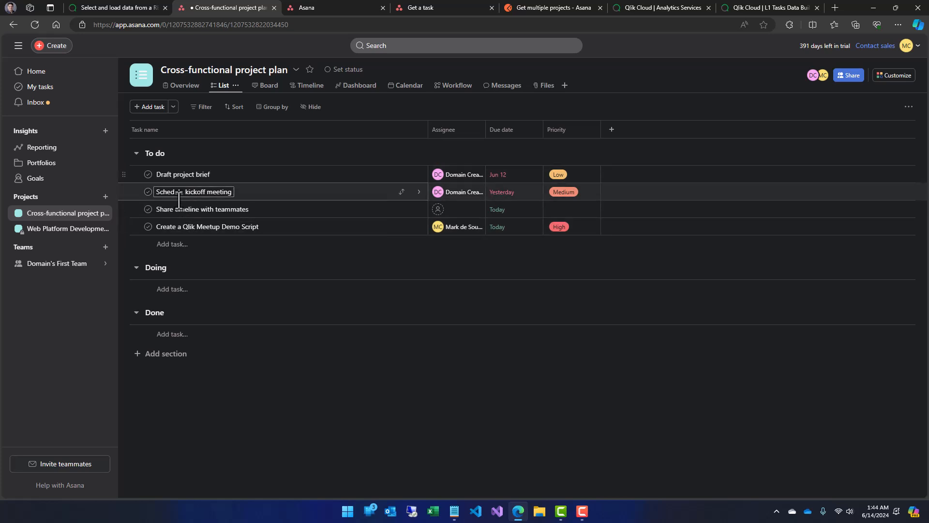
click(77, 229)
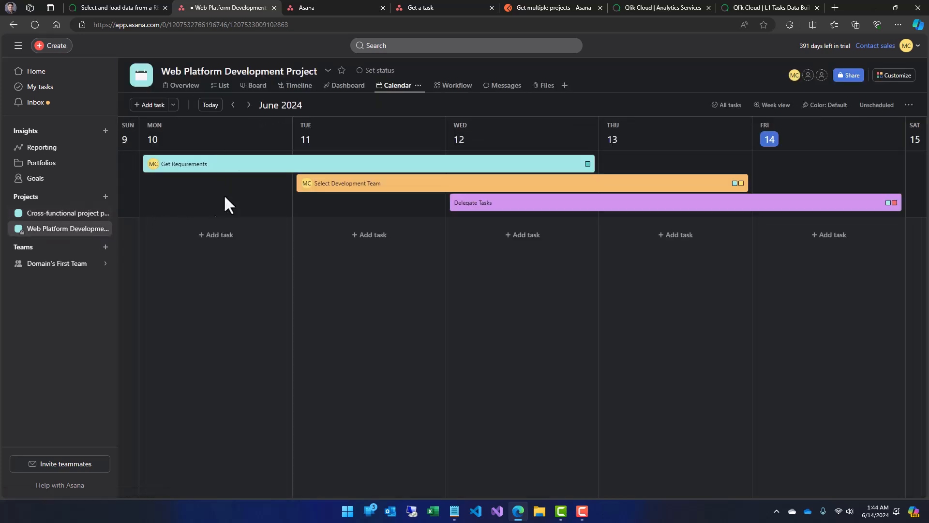
click(570, 2)
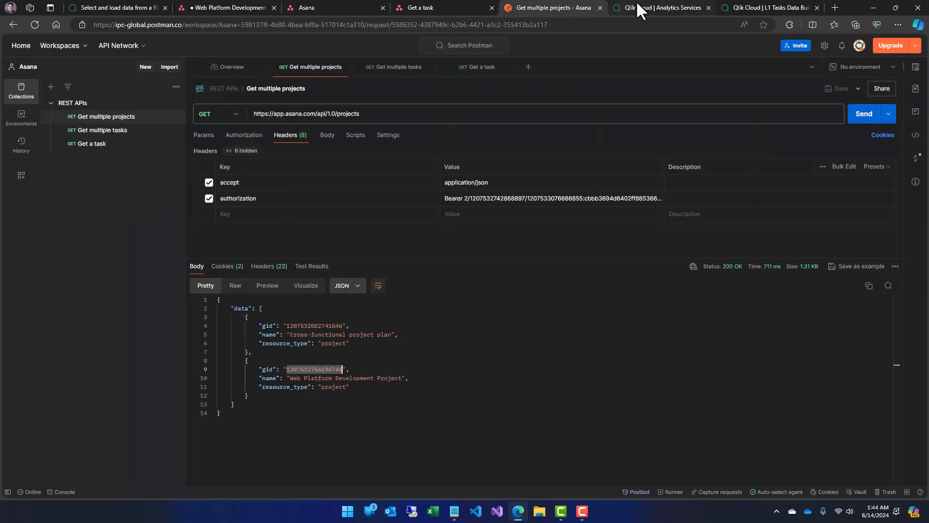
click(657, 8)
click(745, 8)
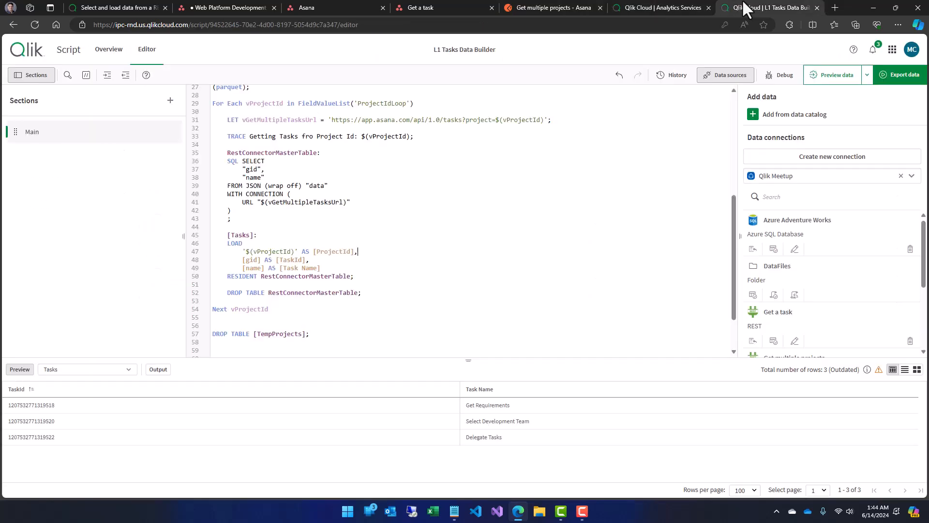
- Run the data export, return to editing and enlarge the preview area to show all Tasks rows
click(474, 160)
click(900, 82)
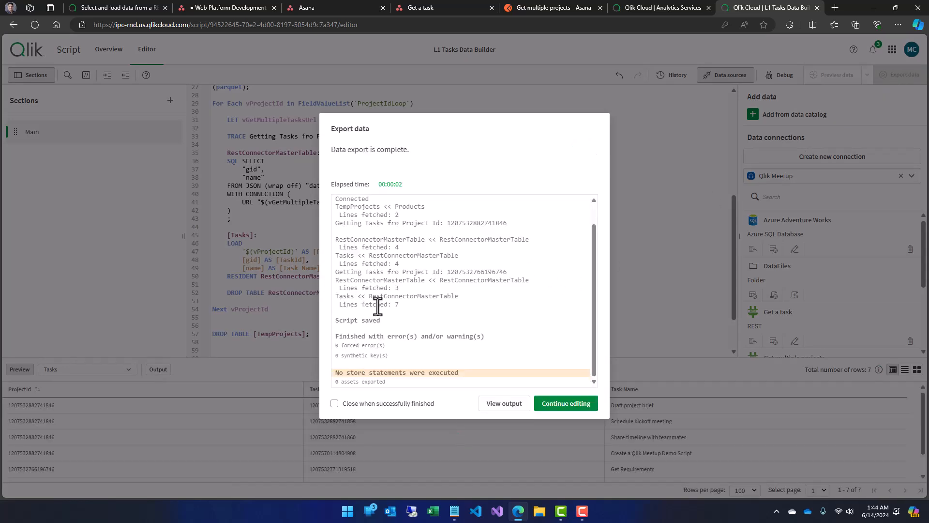
click(552, 405)
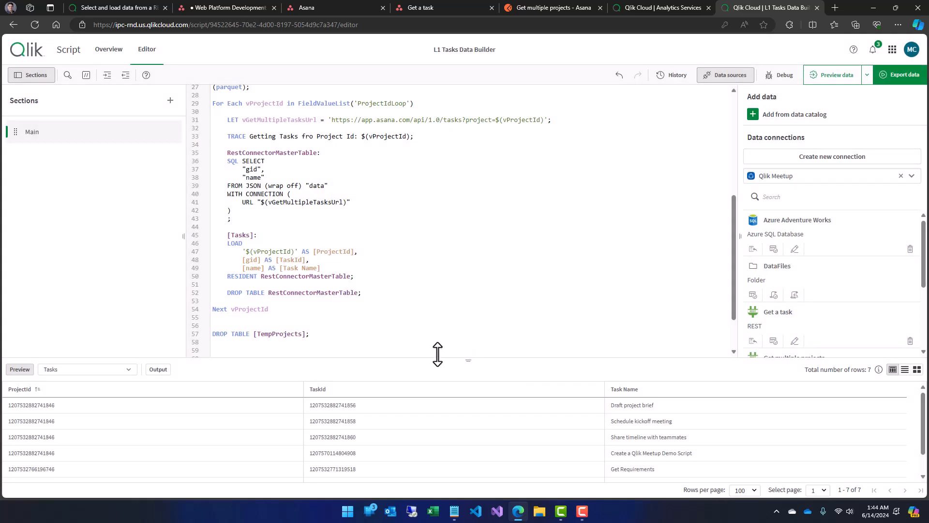
drag(437, 356, 435, 240)
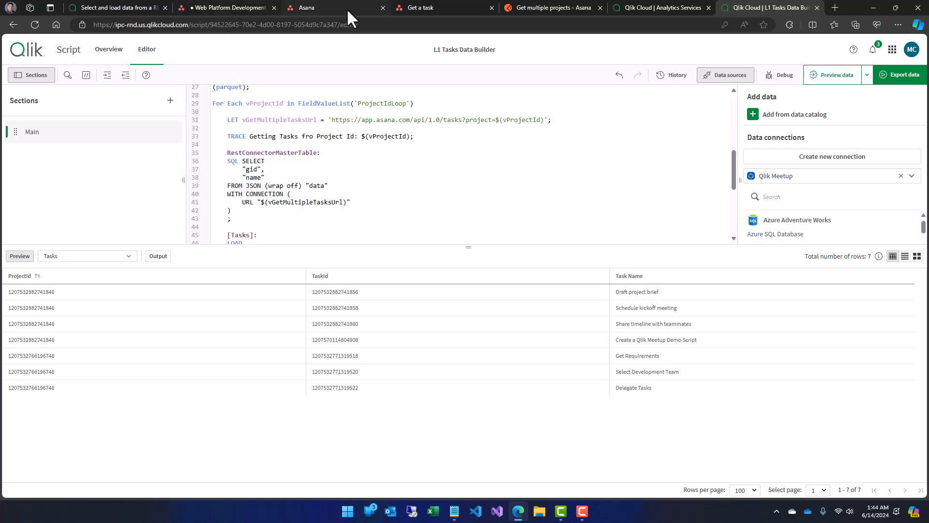
- Switch to Postman to check the Web Platform Development Project's gid in the Get multiple projects response, and return to the Qlik tasks script
click(427, 8)
click(530, 9)
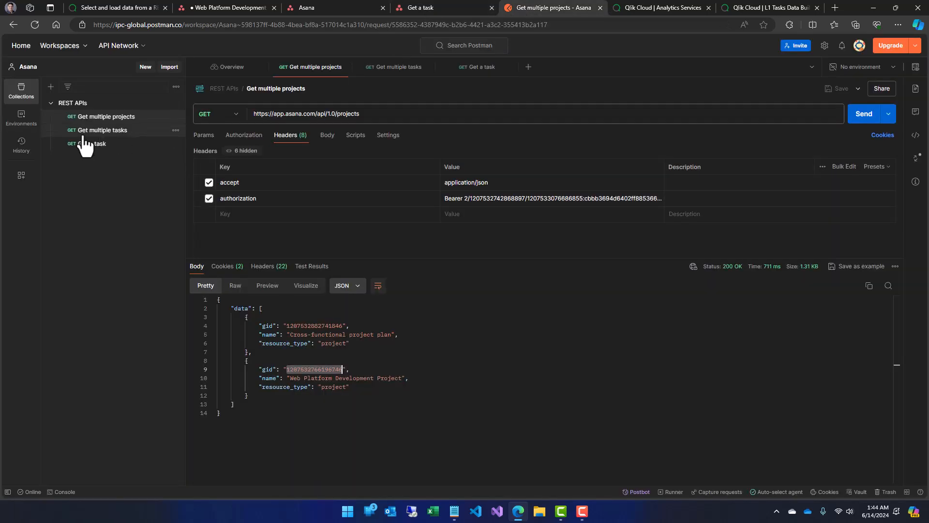
double_click(314, 369)
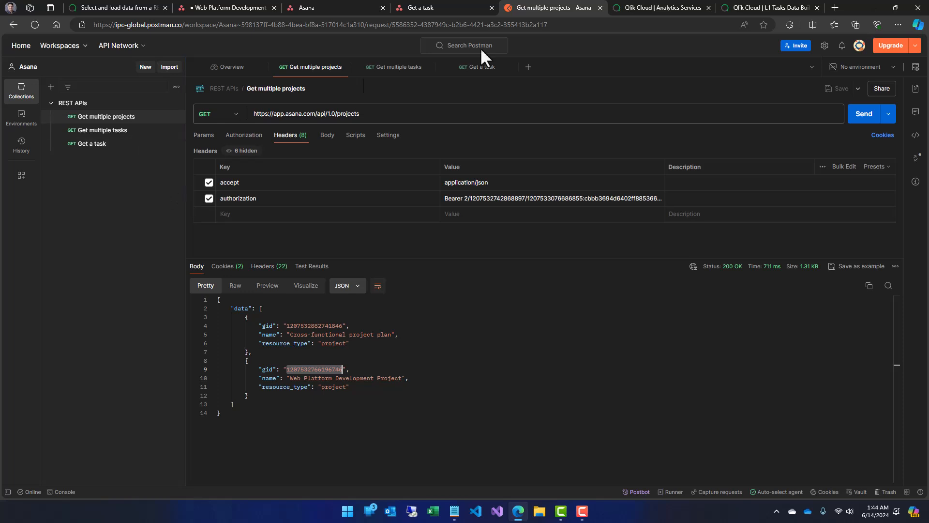
click(752, 7)
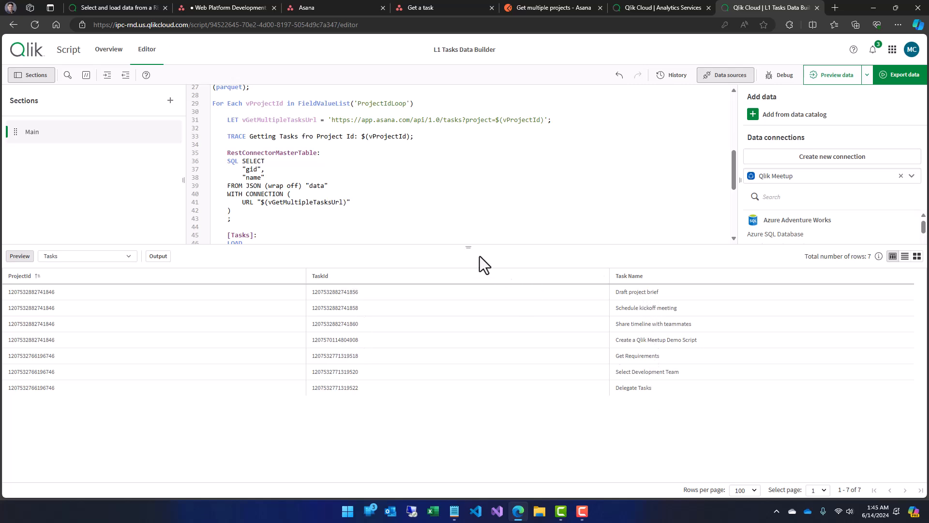
- Shrink the preview area, uncomment the STORE [Tasks] statement for Tasks.parquet and leave one blank line between it and DROP TABLE [TempProjects]
drag(470, 247, 477, 375)
scroll(355, 334, down, 1)
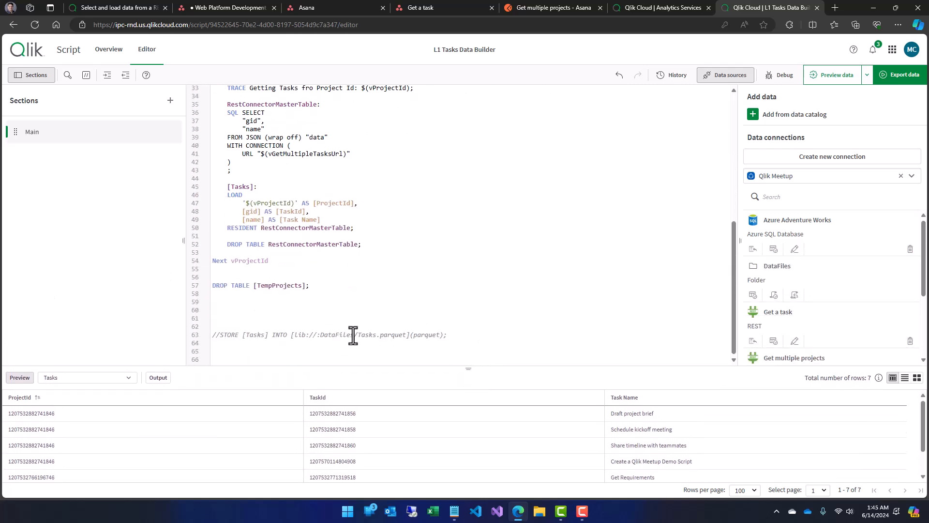
key(BackSpace)
key(BackSpace)
key(BackSpace)
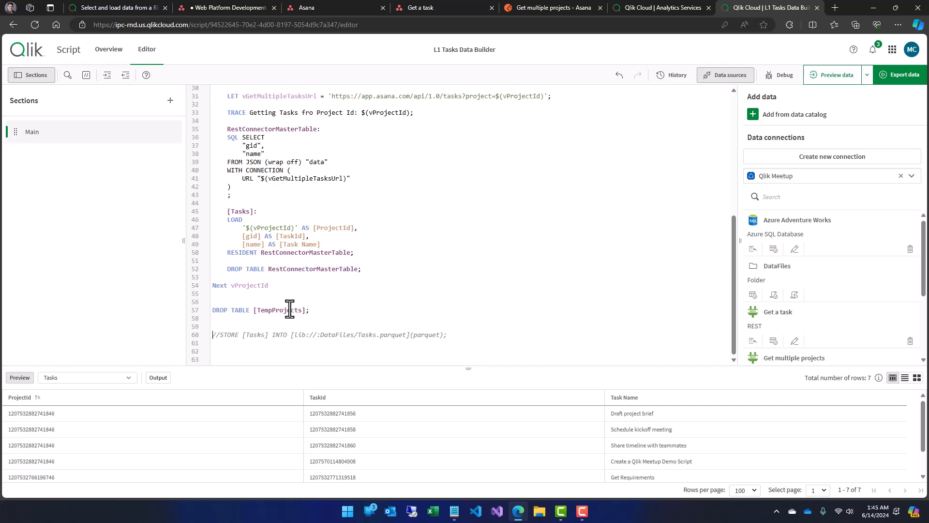
key(Delete)
key(Delete)
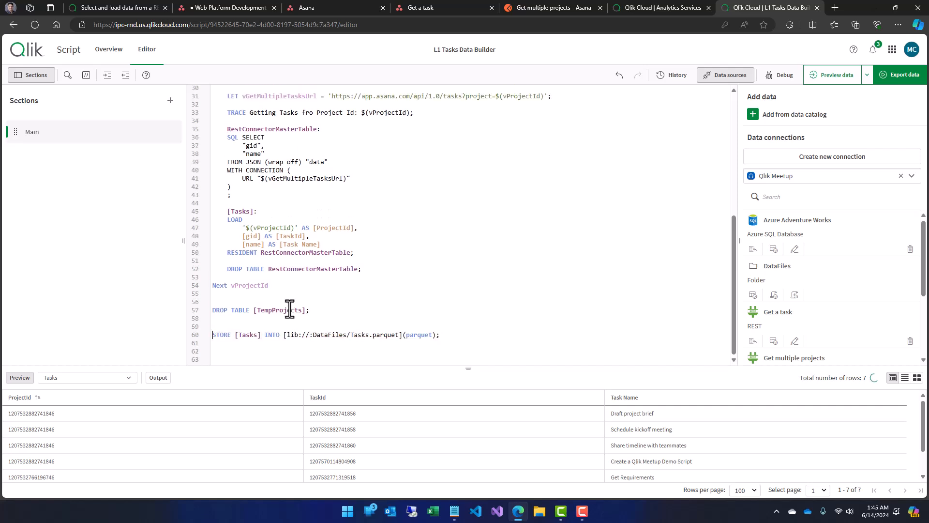
key(BackSpace)
key(End)
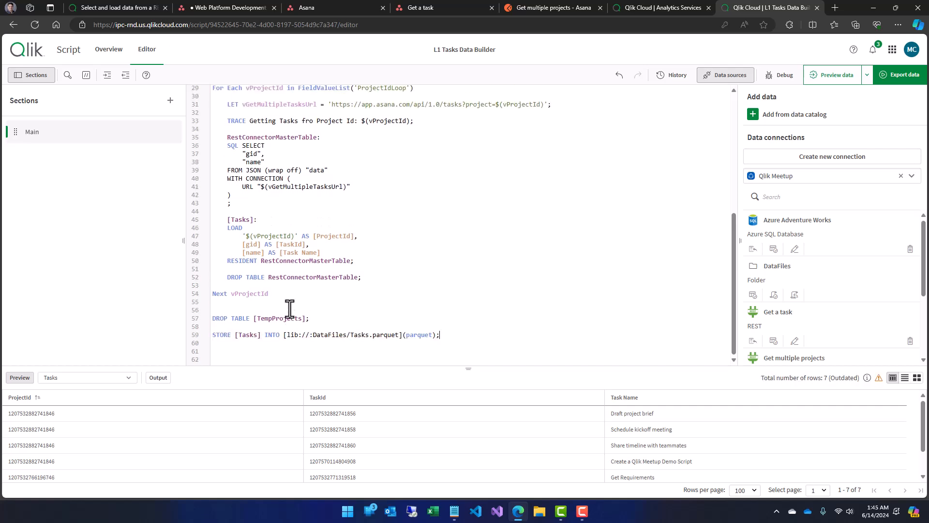
- Export the data with the STORE statement active to write Tasks.parquet, and return to editing
scroll(290, 308, up, 1)
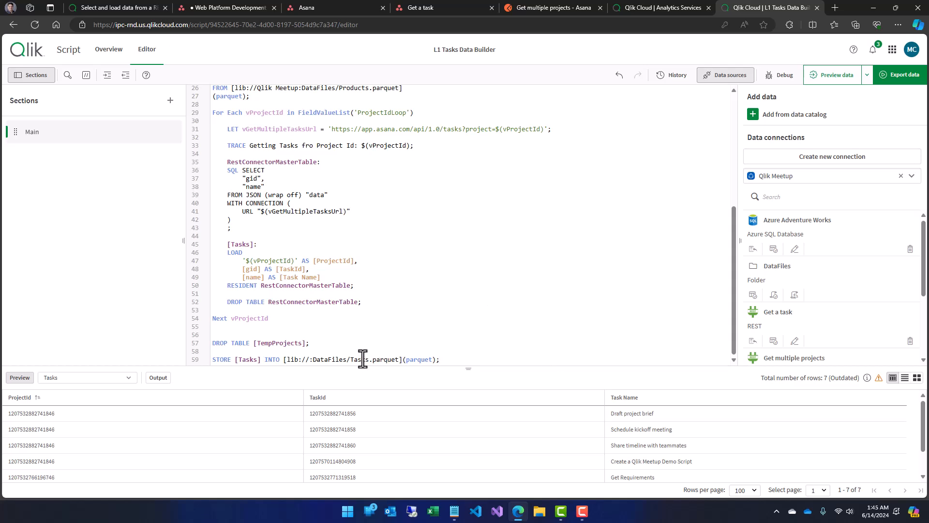
click(895, 78)
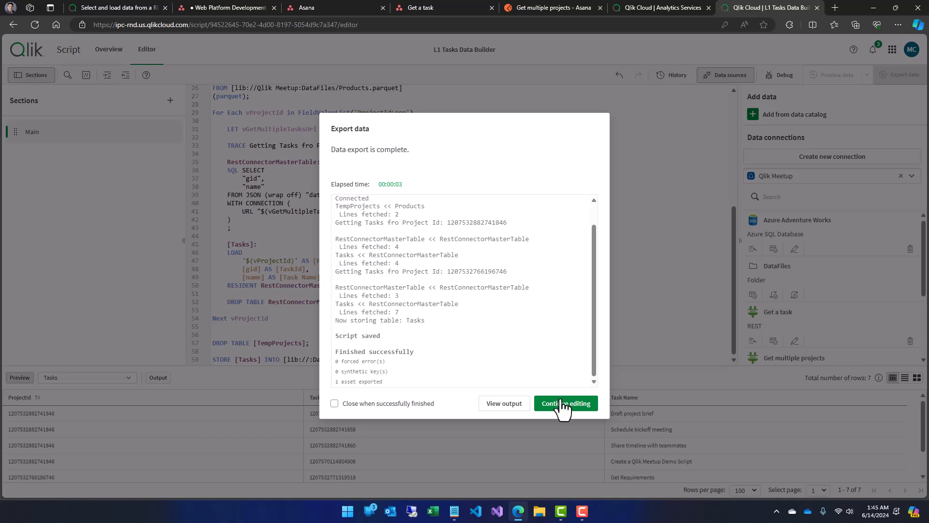
click(565, 405)
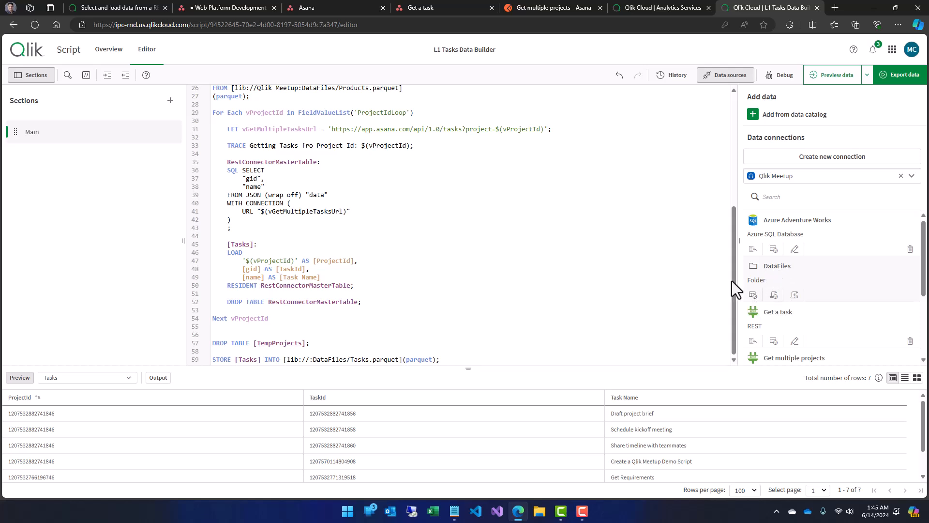
- Preview the fields and rows of Tasks.parquet from the DataFiles connection and close the preview without inserting a script
double_click(323, 359)
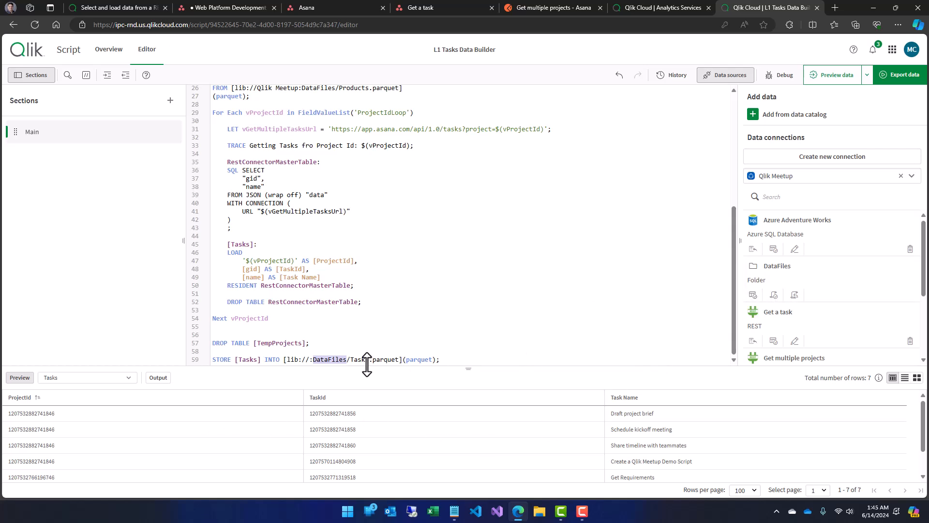
click(754, 296)
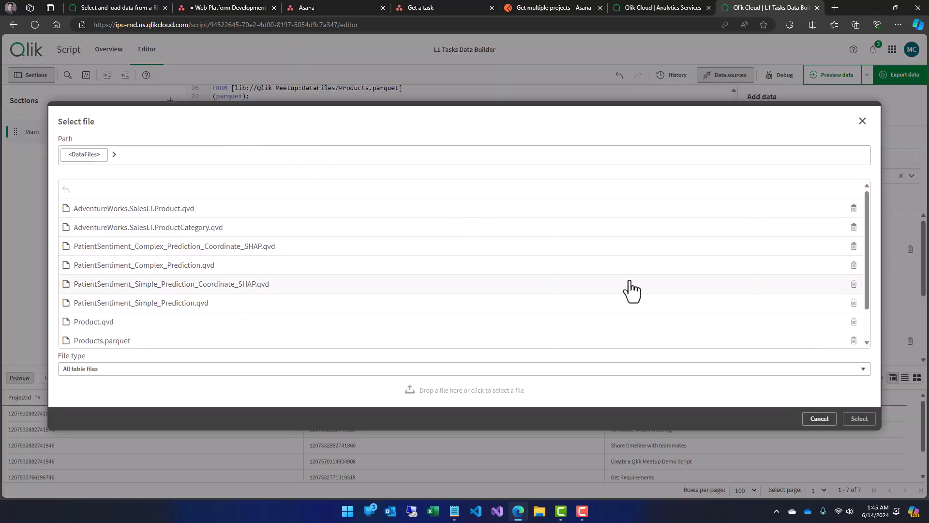
scroll(141, 271, down, 1)
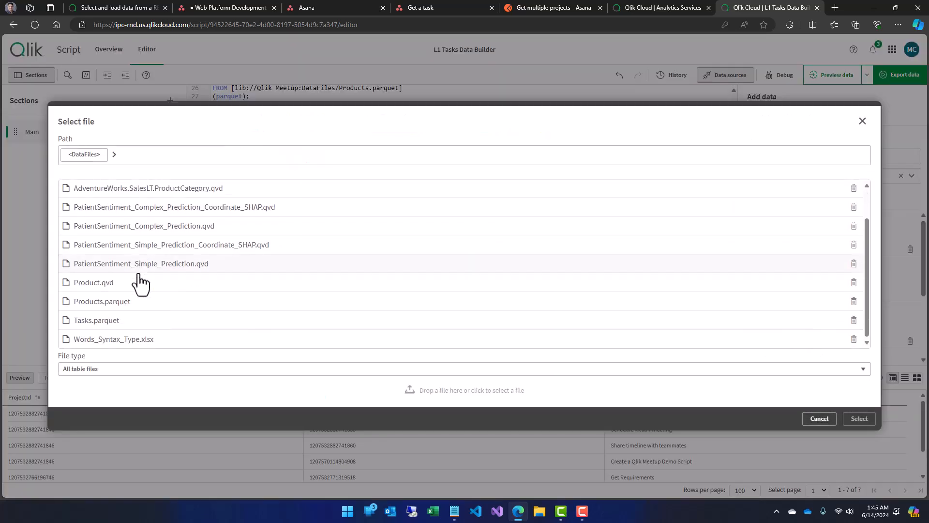
click(117, 323)
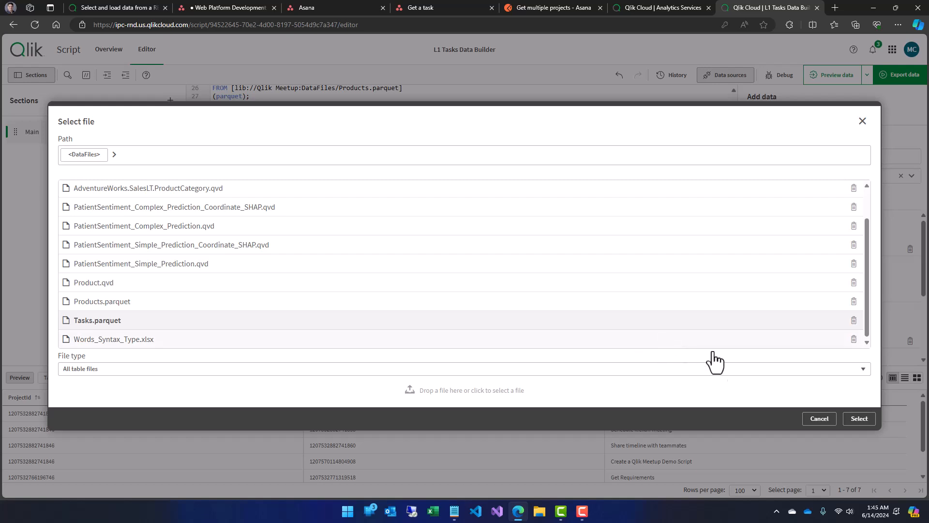
click(860, 419)
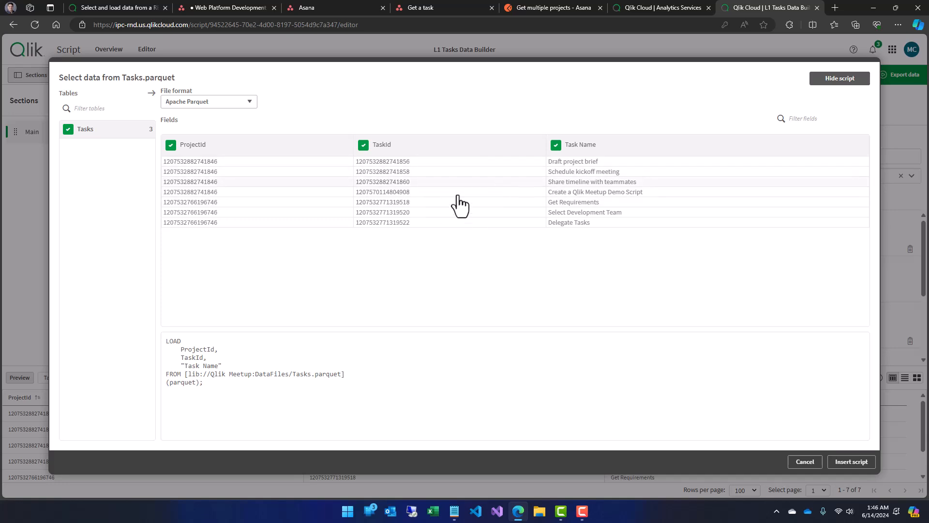
click(800, 461)
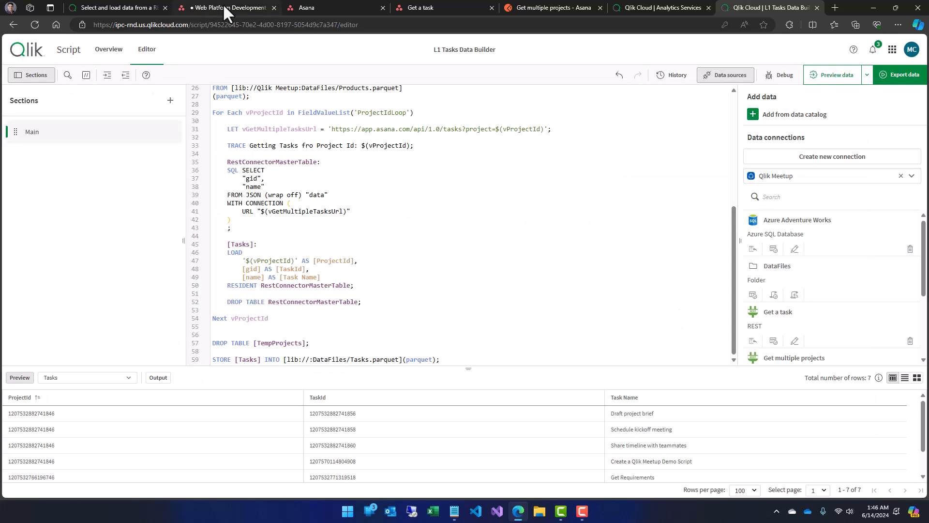
- Switch to Asana and add the task "Validate the Parquet Files" to the To do section of Cross-functional project plan
click(96, 4)
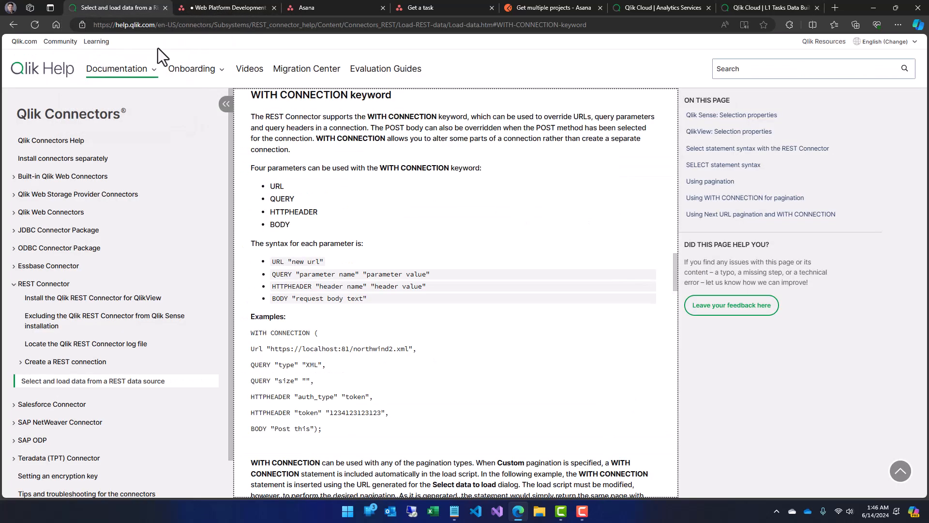
click(213, 6)
click(64, 216)
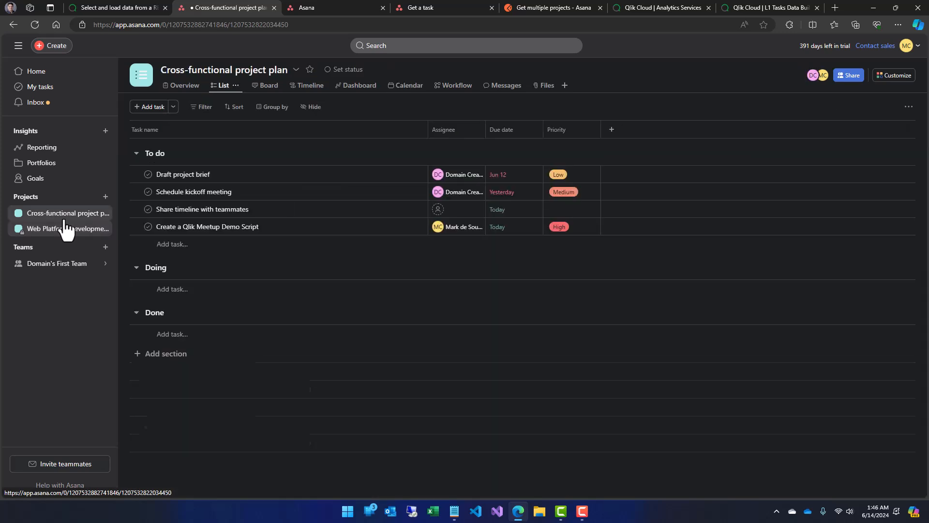
click(177, 245)
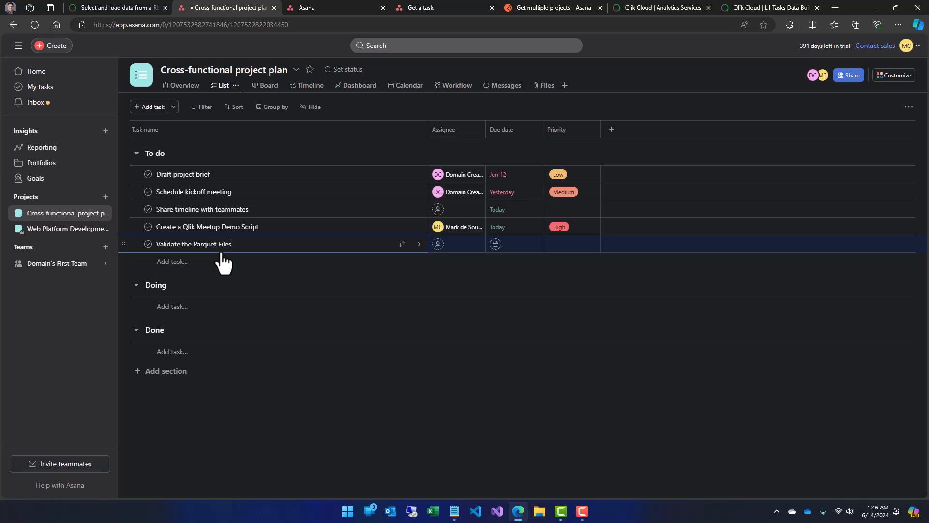
key(Tab)
click(295, 379)
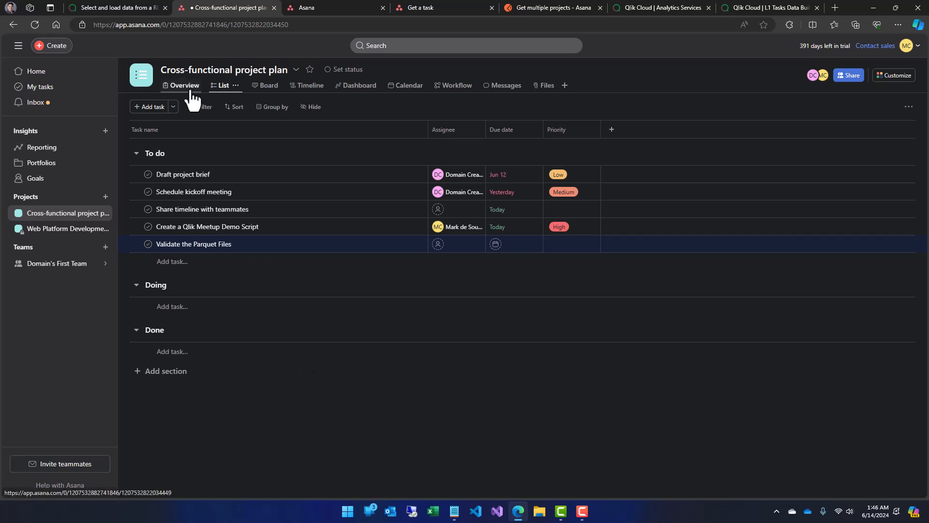
- Return to the Qlik tasks script, preview the rows of Tasks.parquet from DataFiles, and close the preview without inserting a script
click(758, 6)
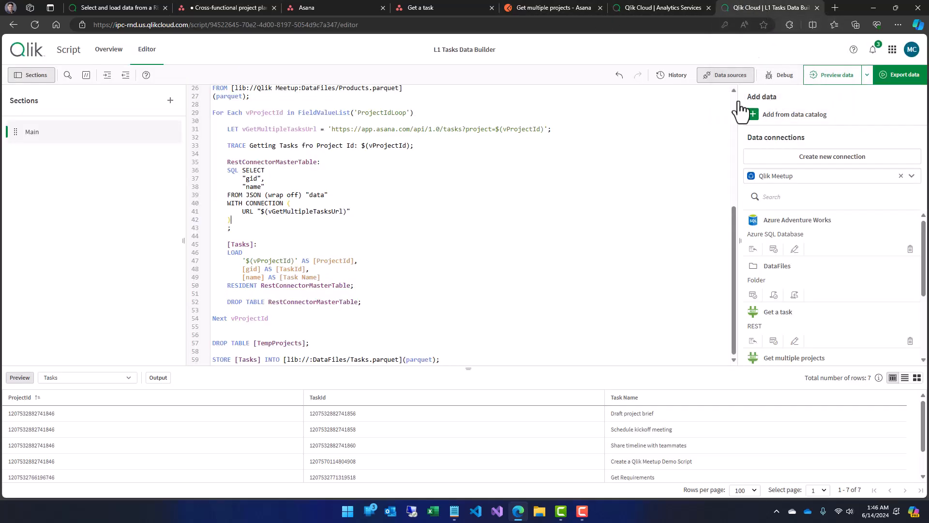
click(753, 296)
scroll(113, 342, down, 1)
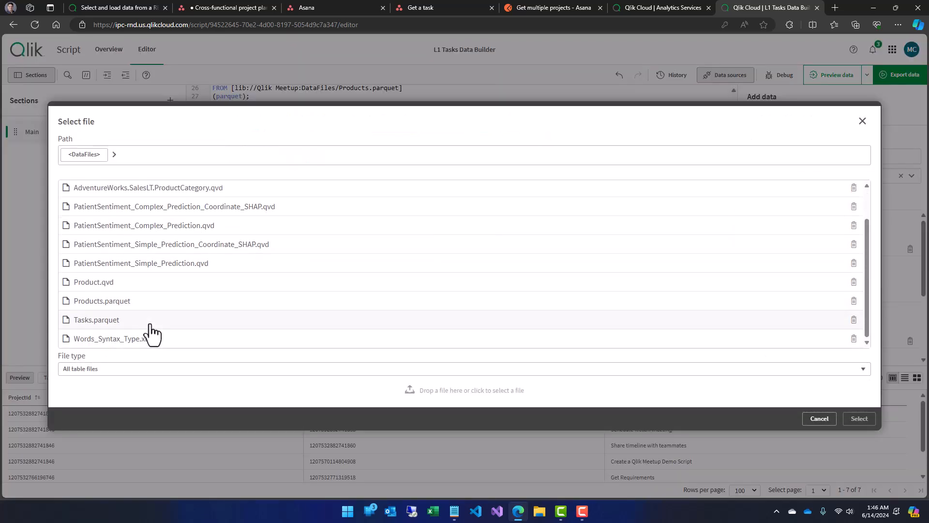
click(110, 322)
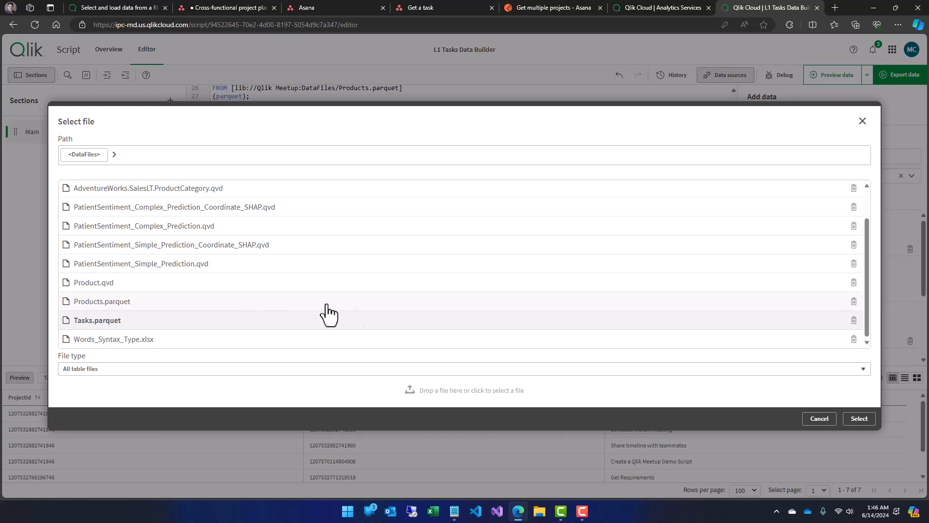
click(857, 419)
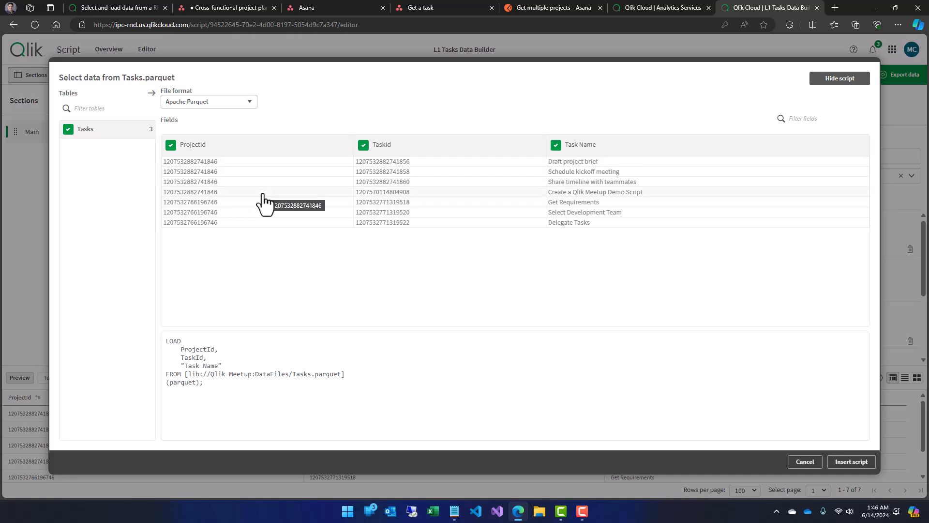
click(800, 461)
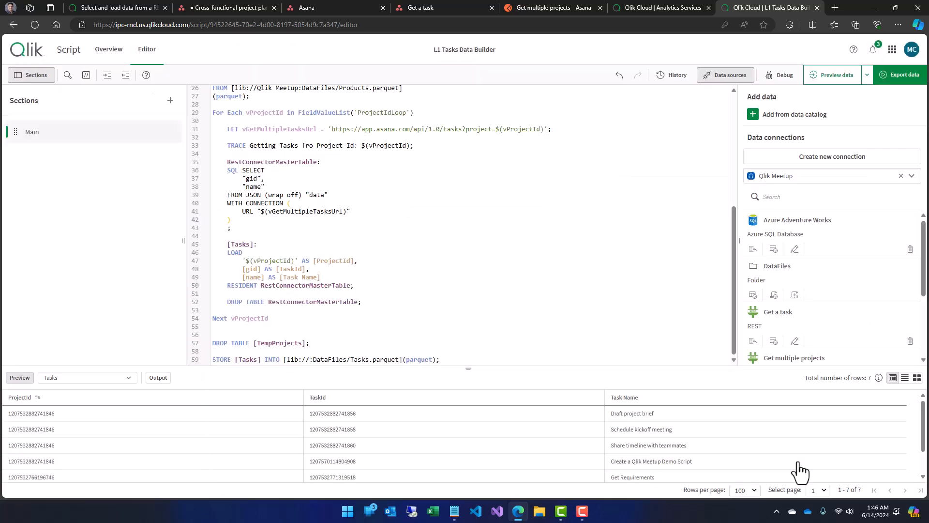
- Export the data again to refresh Tasks.parquet, check the fetched task lines in the log, and return to editing
click(337, 212)
scroll(394, 209, up, 1)
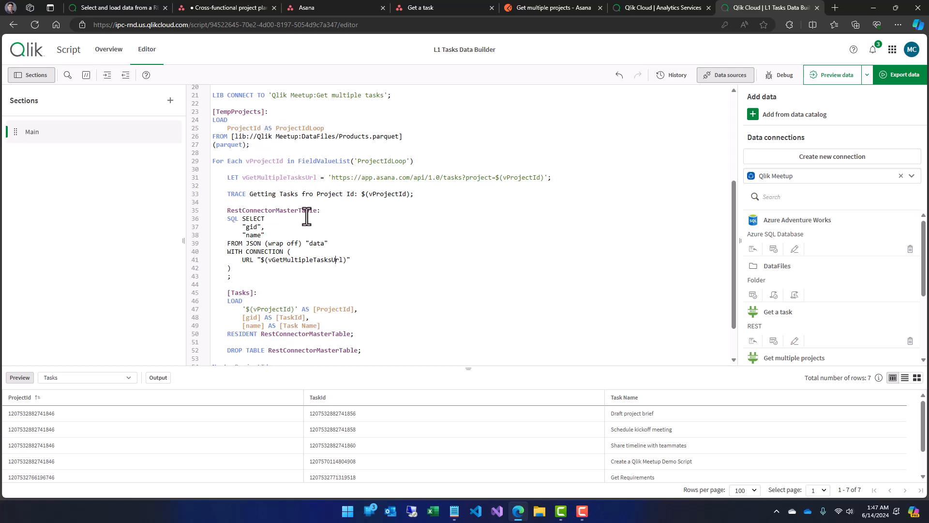
scroll(314, 216, down, 2)
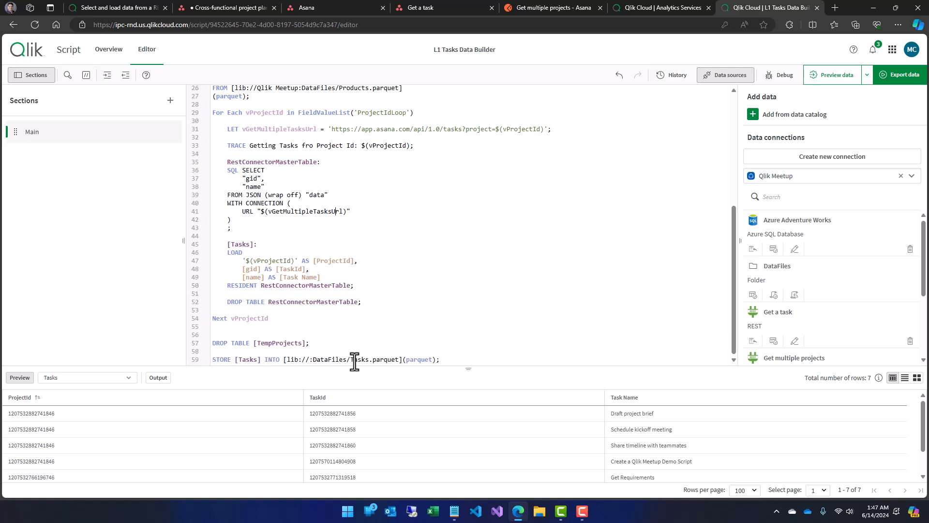
click(901, 74)
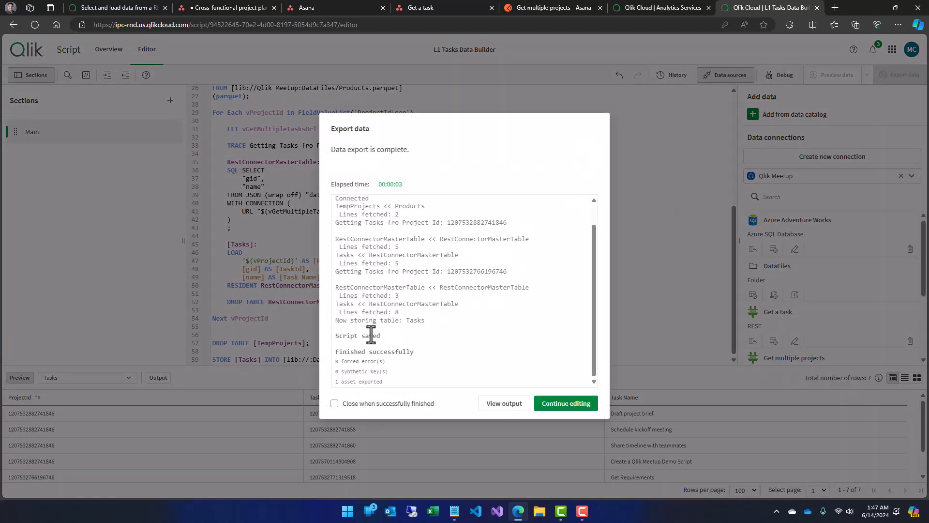
drag(380, 312, 392, 312)
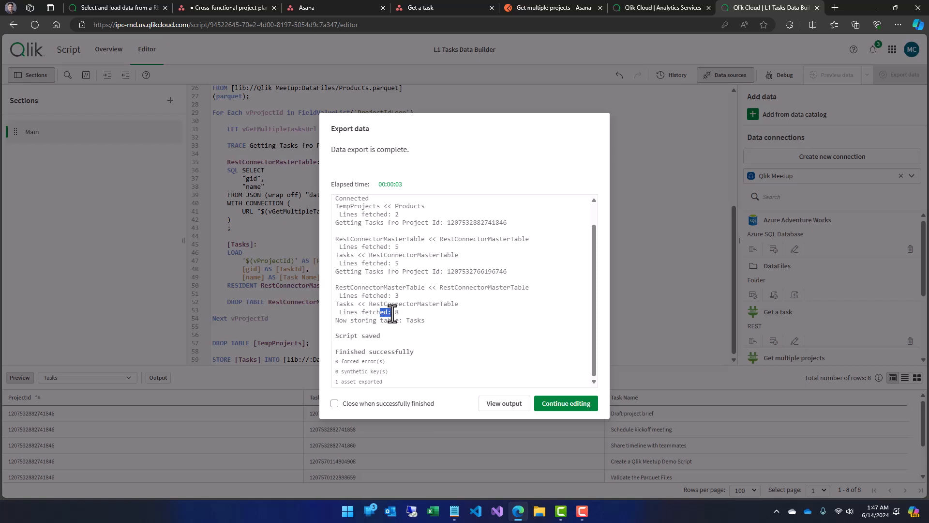
click(576, 404)
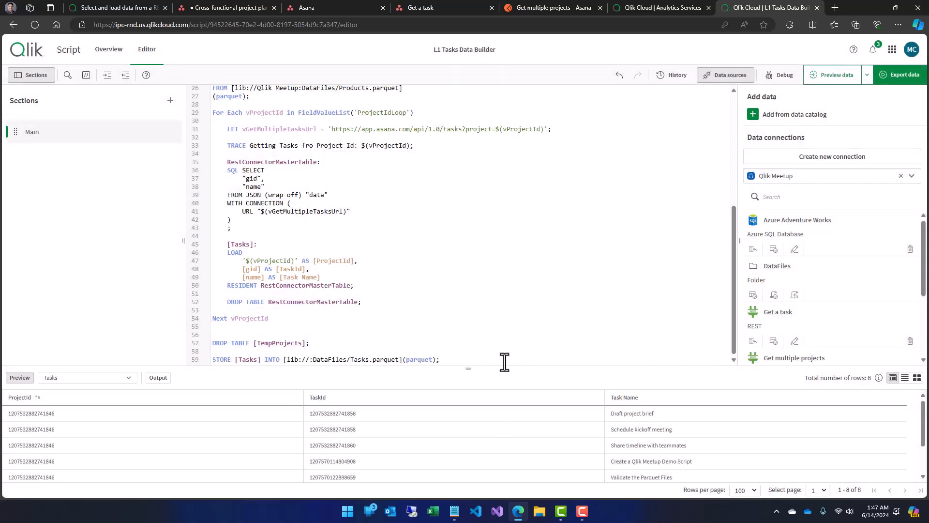
- Enlarge the preview area to check the exported Tasks rows, and shrink it again to give the script more room
drag(502, 368, 510, 270)
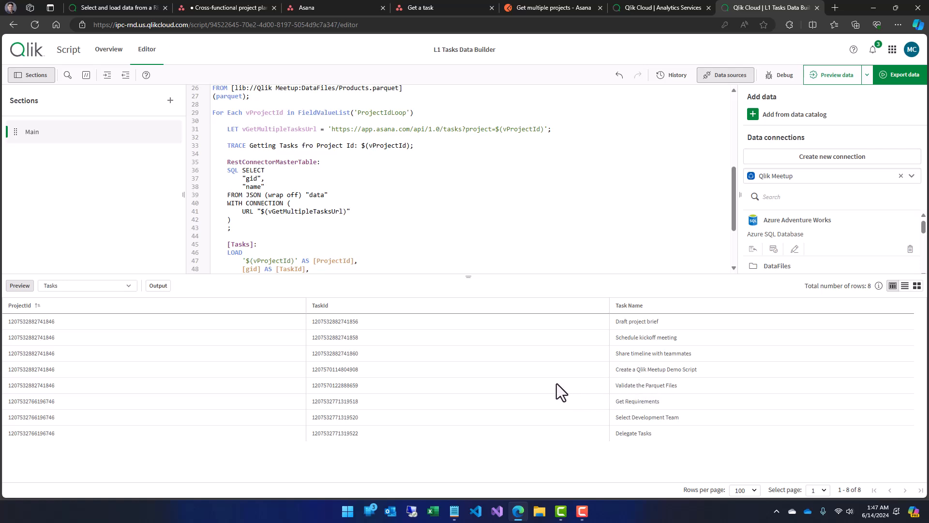
scroll(341, 220, down, 2)
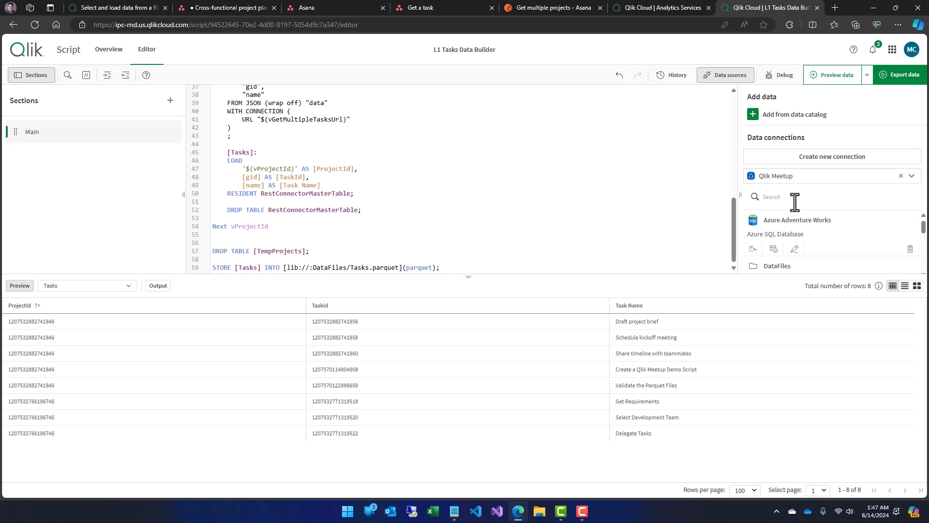
drag(744, 276, 743, 397)
- Select Tasks.parquet in the DataFiles connection again, check its refreshed rows, and cancel without inserting a script
click(753, 295)
scroll(207, 292, down, 2)
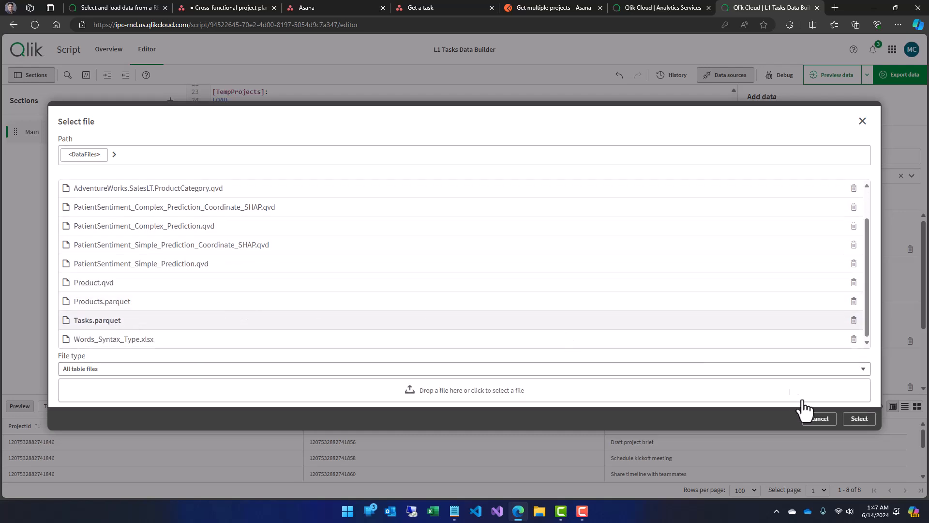
click(859, 419)
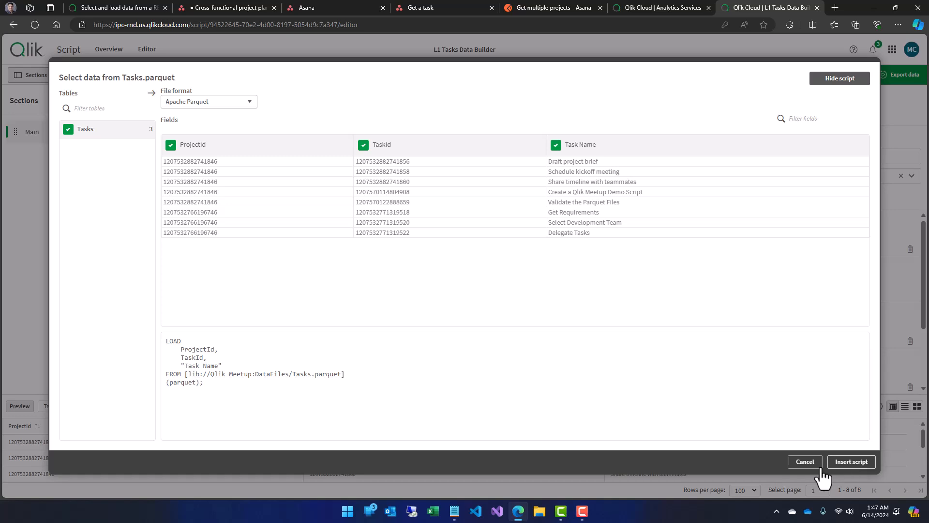
click(806, 463)
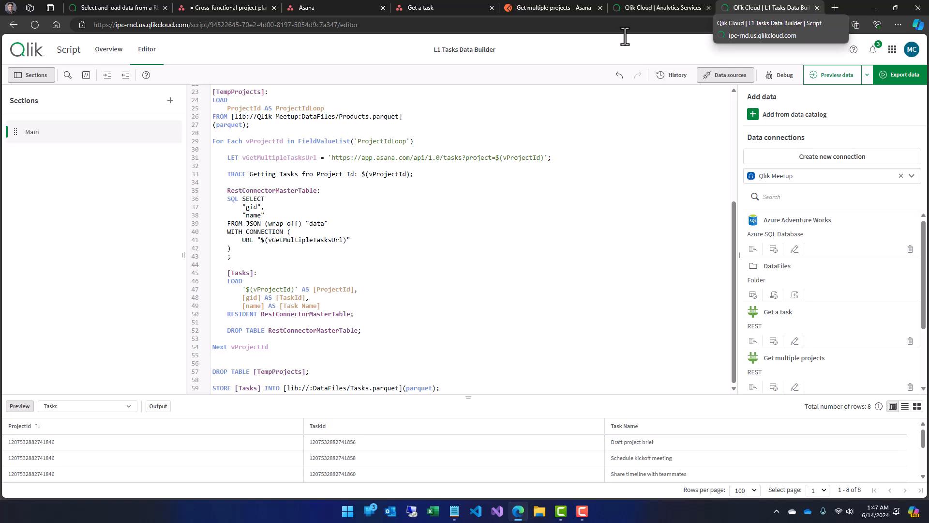
- Reload L1 Tasks Data Builder from its overview, check the run in the reload history, and return to the summary
click(115, 62)
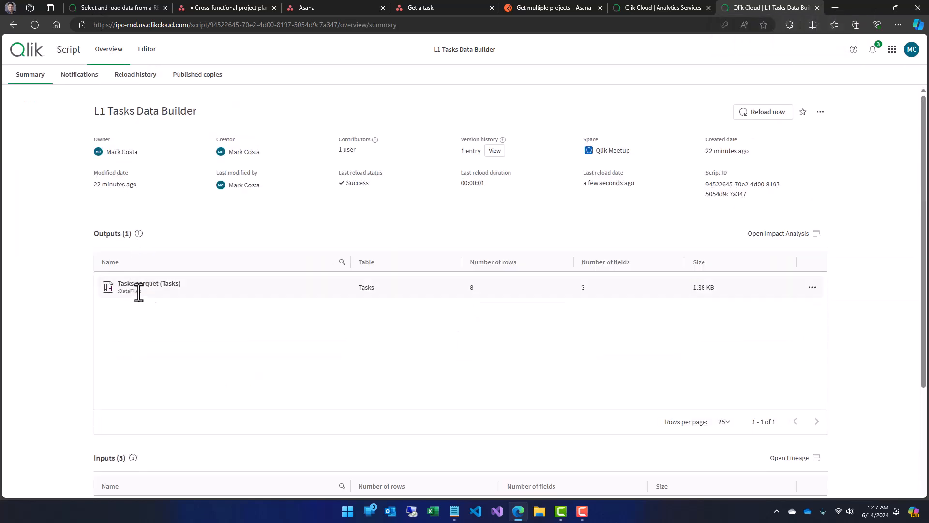
click(138, 78)
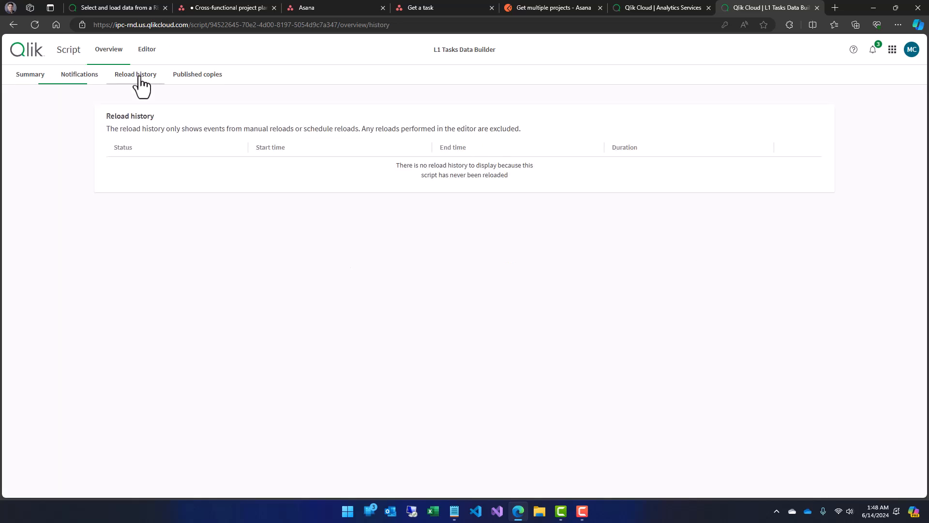
click(32, 76)
click(767, 116)
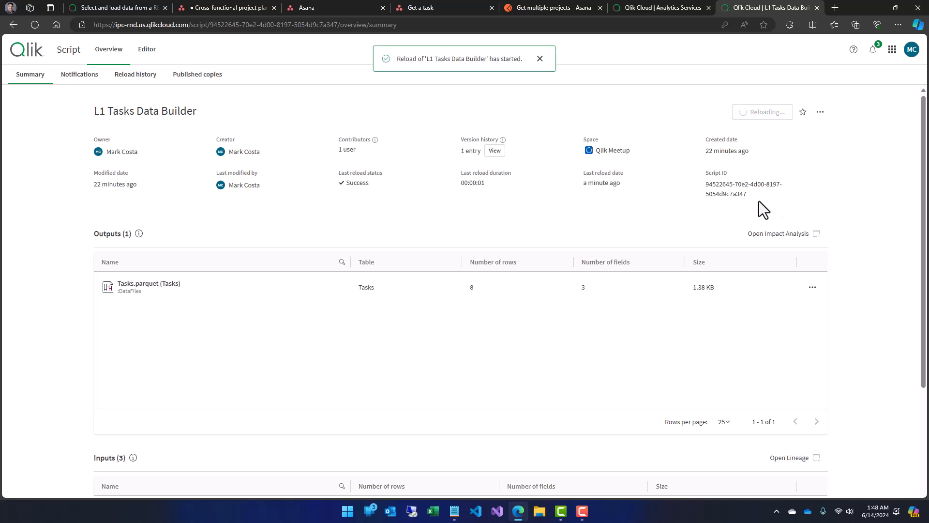
click(142, 79)
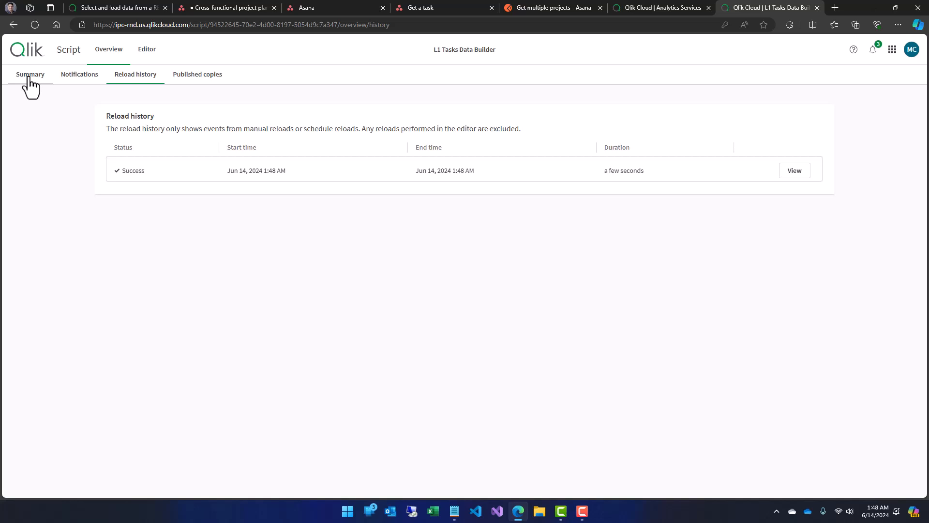
click(33, 78)
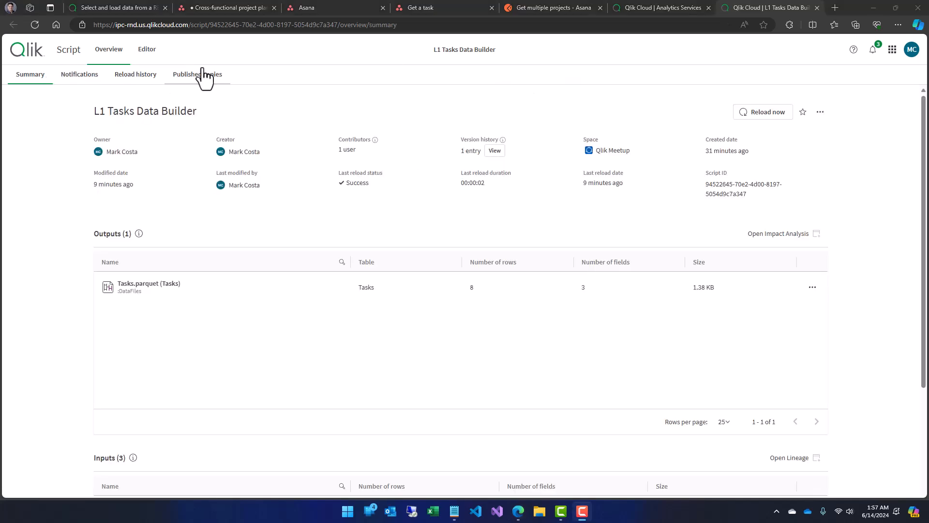
- Reopen the L1 Tasks Data Builder script for editing, review its project loop, and collapse the preview area
click(150, 58)
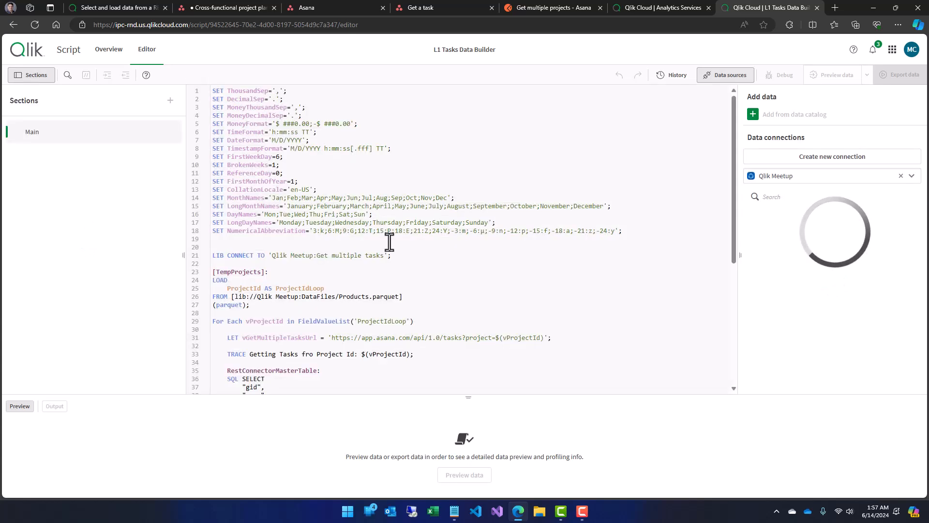
scroll(389, 237, down, 2)
scroll(338, 174, up, 1)
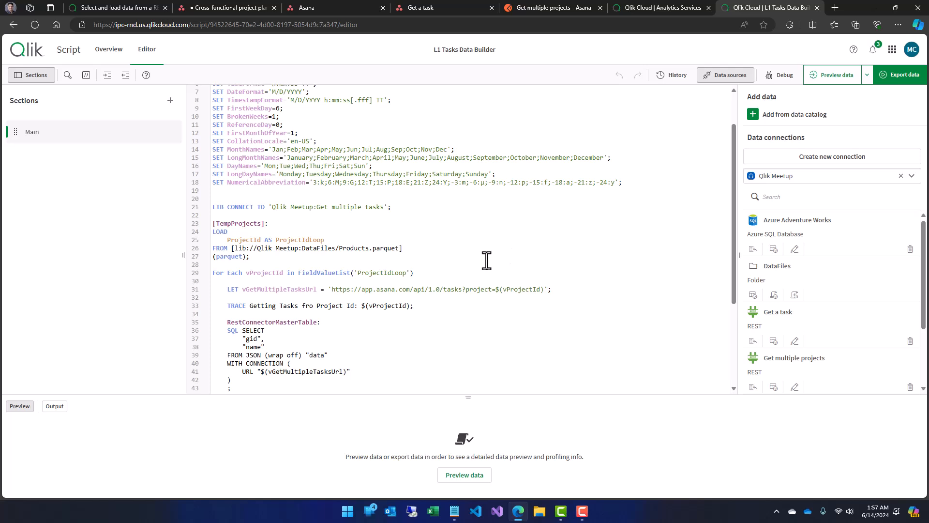
scroll(446, 310, down, 2)
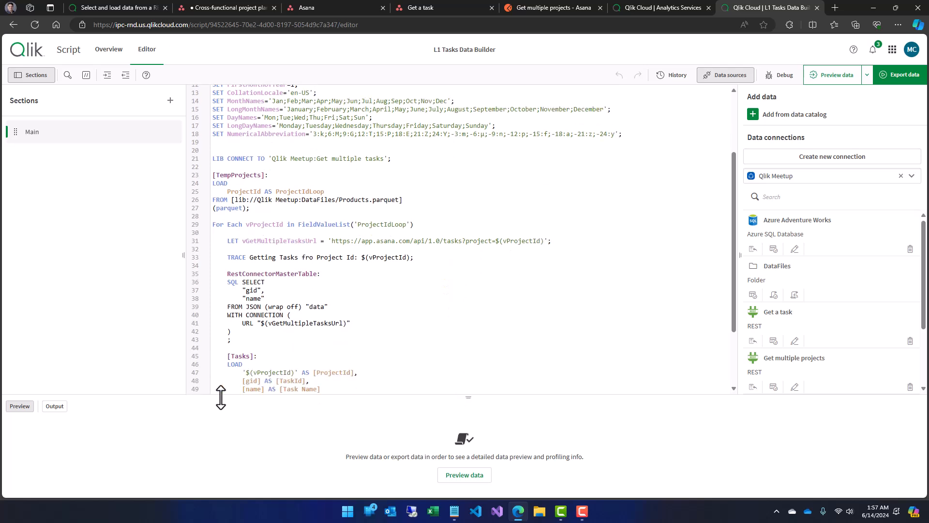
click(24, 406)
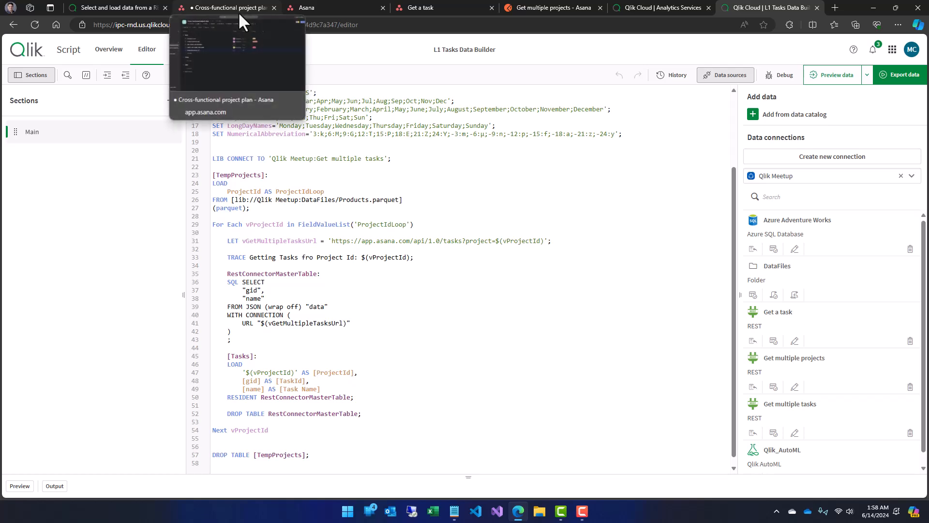
- Open the Get multiple tasks reference in the Asana developer docs and examine its limit and offset query parameters
click(440, 9)
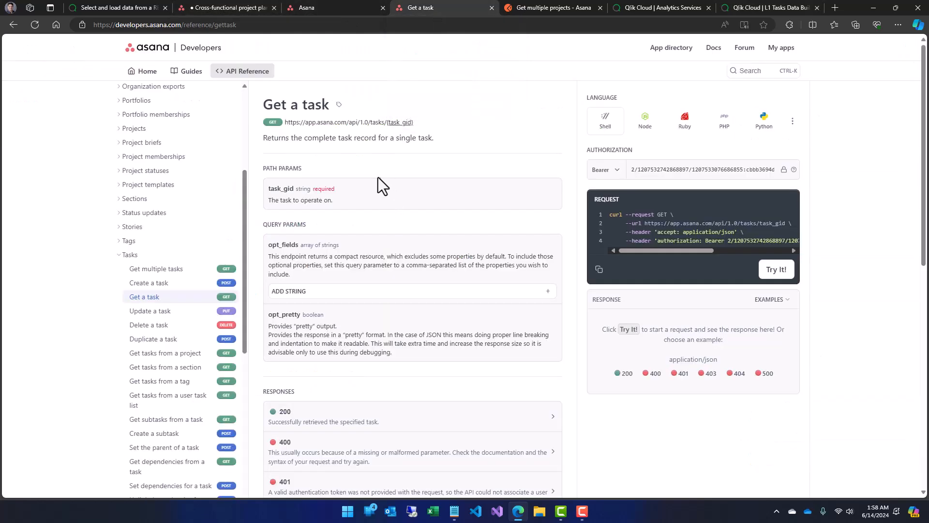
click(153, 269)
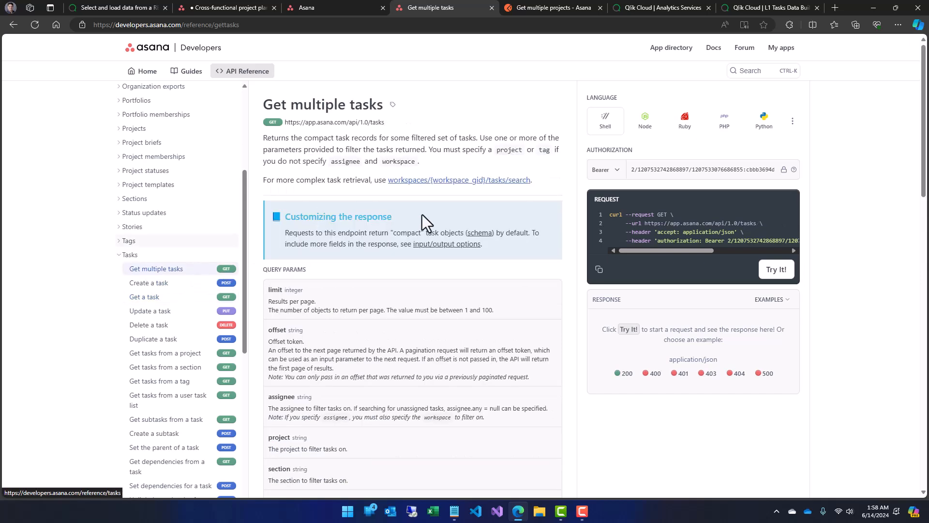
scroll(427, 225, down, 2)
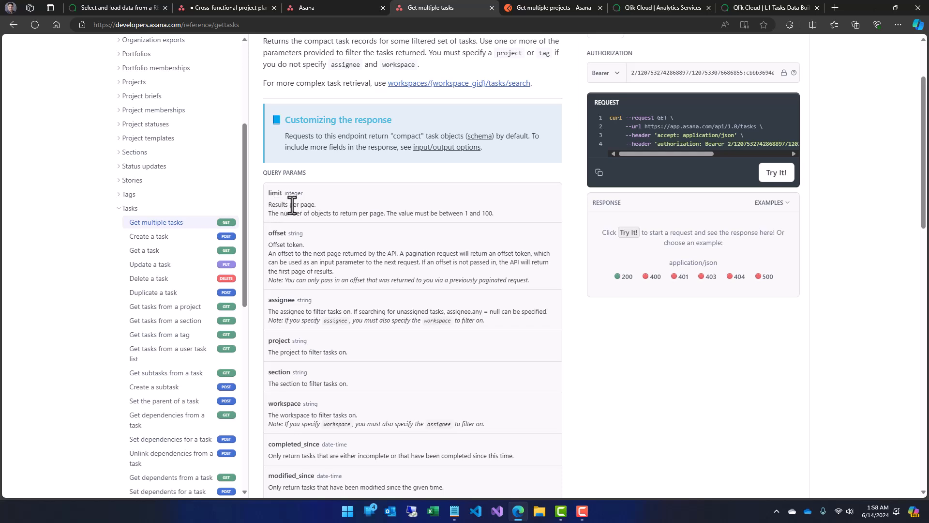
scroll(322, 226, up, 1)
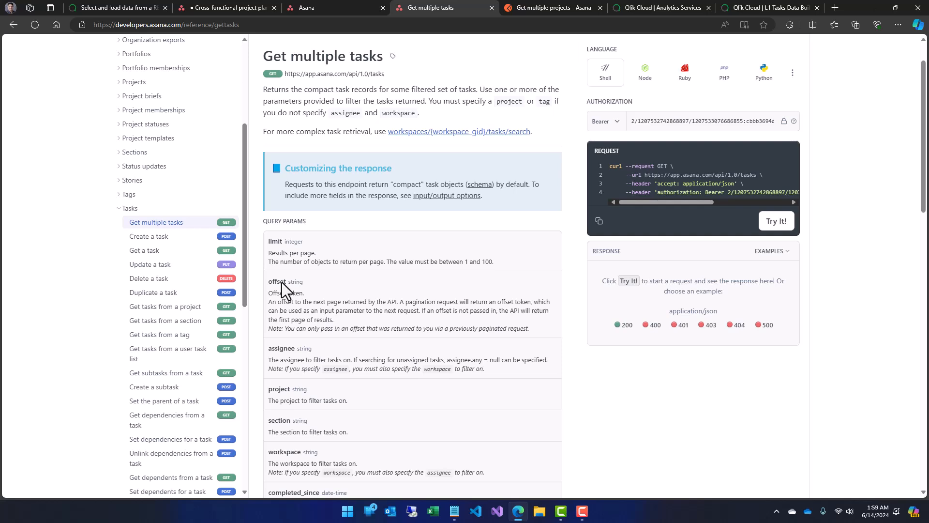
- Switch to Postman and copy the gid of Cross-functional project plan from the Get multiple projects response
click(531, 8)
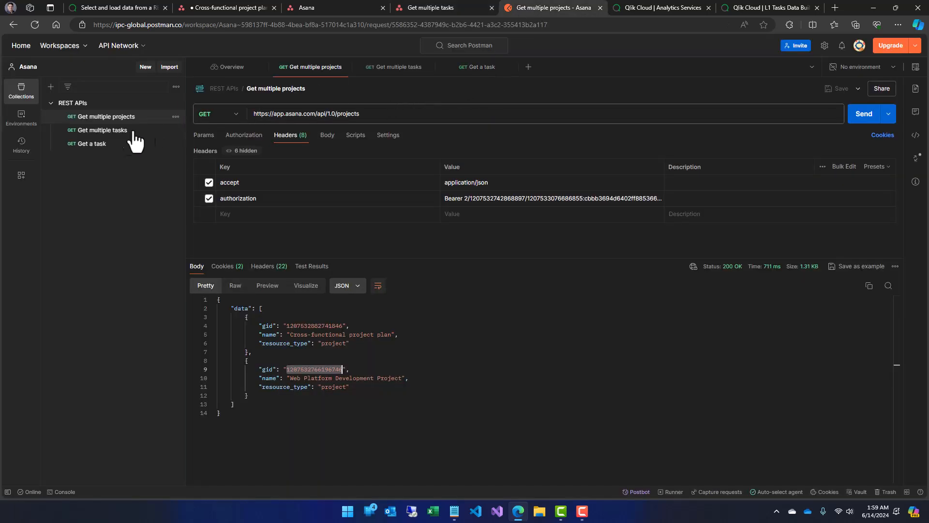
click(119, 134)
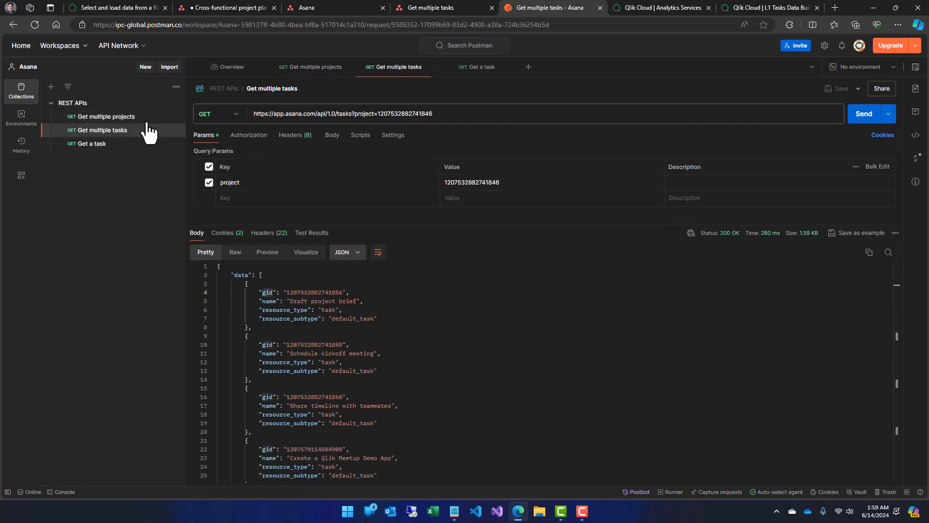
click(97, 121)
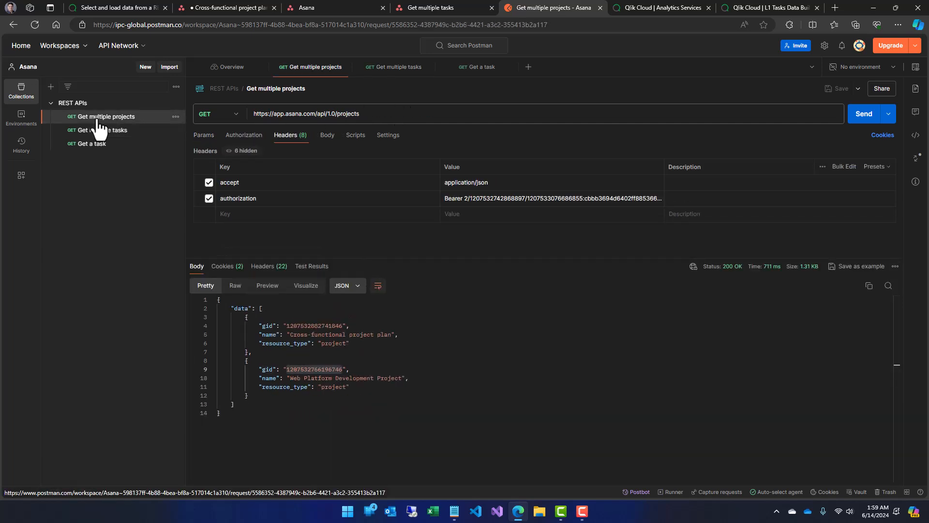
double_click(314, 326)
key(ctrl+c)
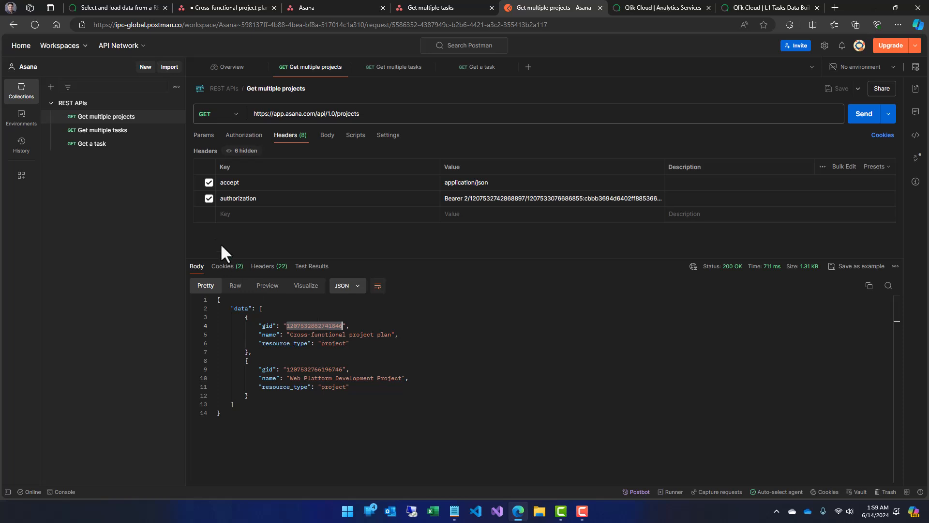
click(121, 132)
triple_click(417, 114)
drag(418, 115, 509, 112)
key(ctrl+v)
double_click(407, 118)
key(ctrl+v)
click(864, 116)
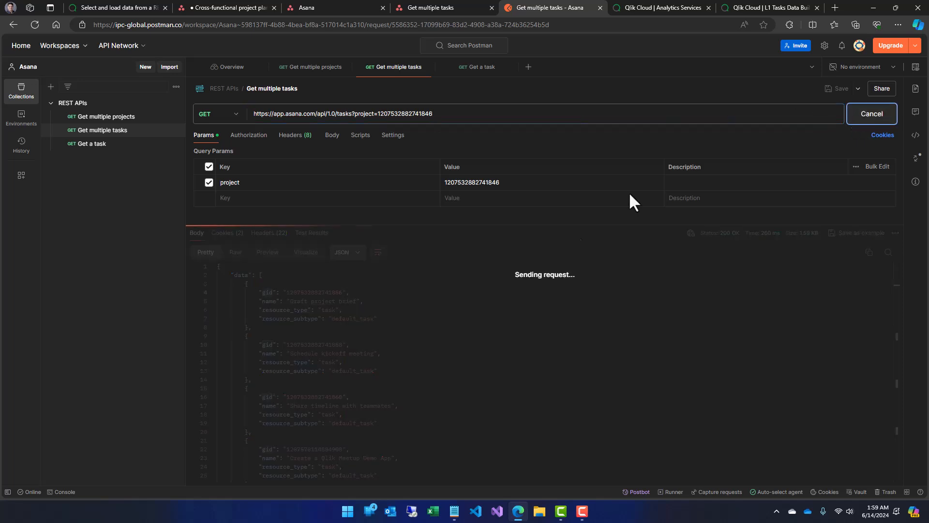
- Enlarge the response area and examine the tasks returned for Cross-functional project plan from start to end
scroll(347, 339, down, 3)
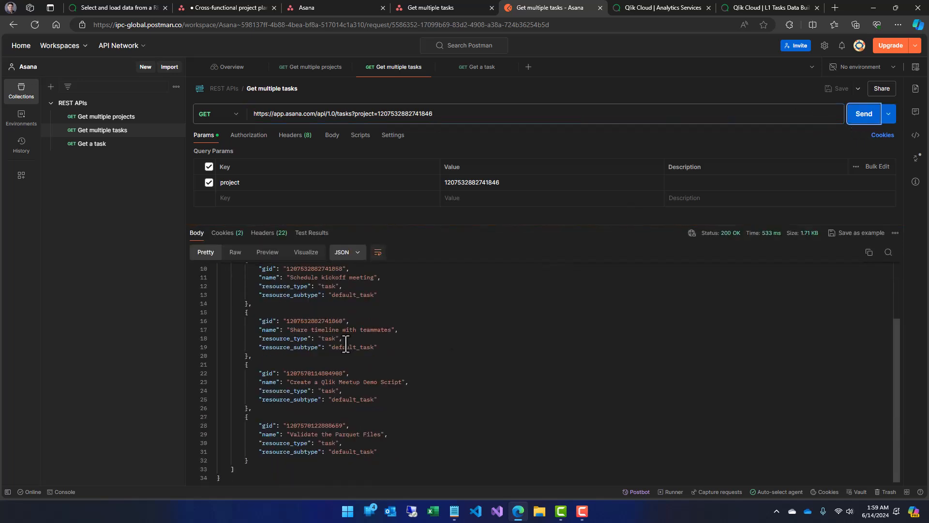
scroll(345, 344, up, 3)
drag(423, 224, 425, 201)
scroll(388, 301, down, 3)
scroll(377, 325, up, 3)
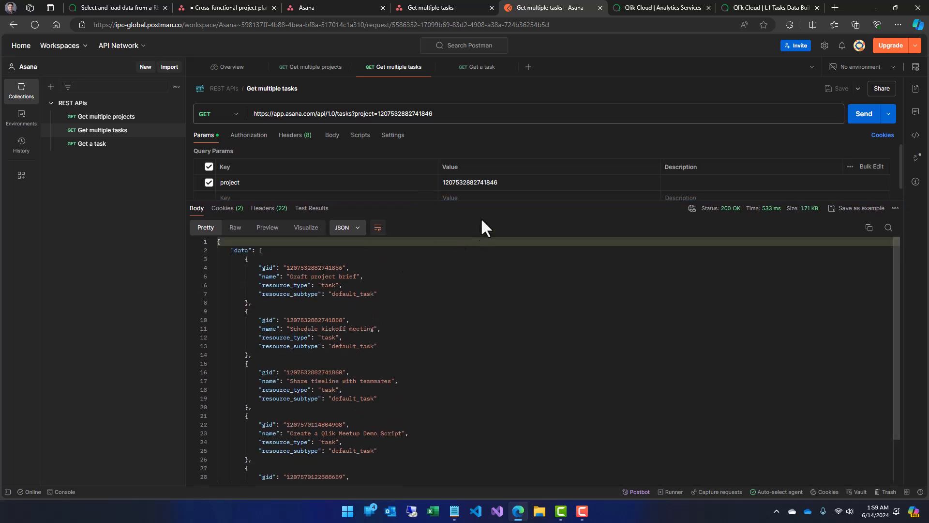
- Add a limit query parameter with value 1 to the Get multiple tasks request
drag(483, 201, 488, 265)
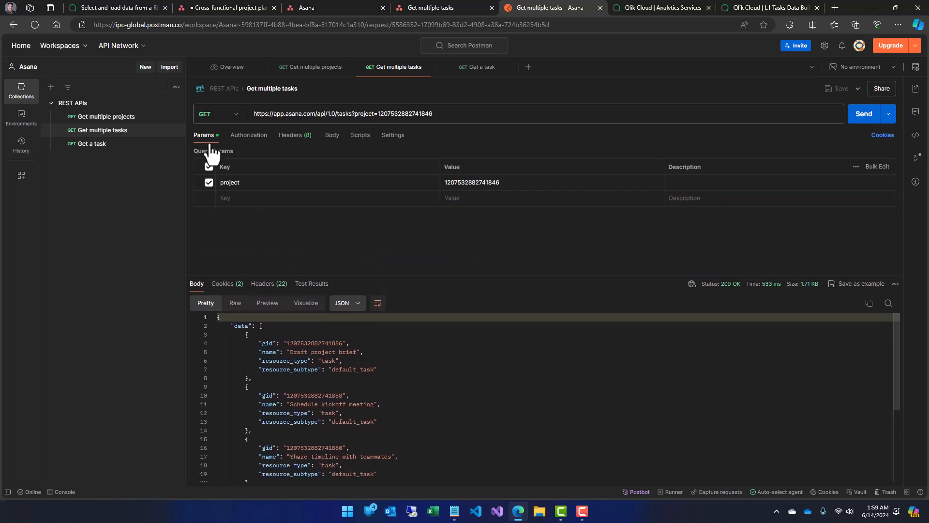
click(249, 198)
text(limit)
key(Tab)
text(1)
click(429, 245)
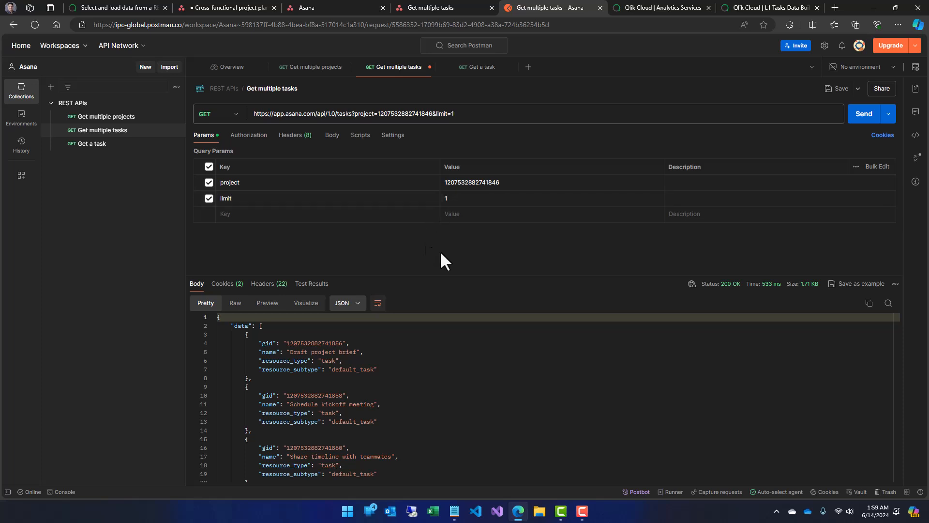
- Examine the task entries in the response body, collapsing and re-expanding the data array
scroll(401, 406, down, 5)
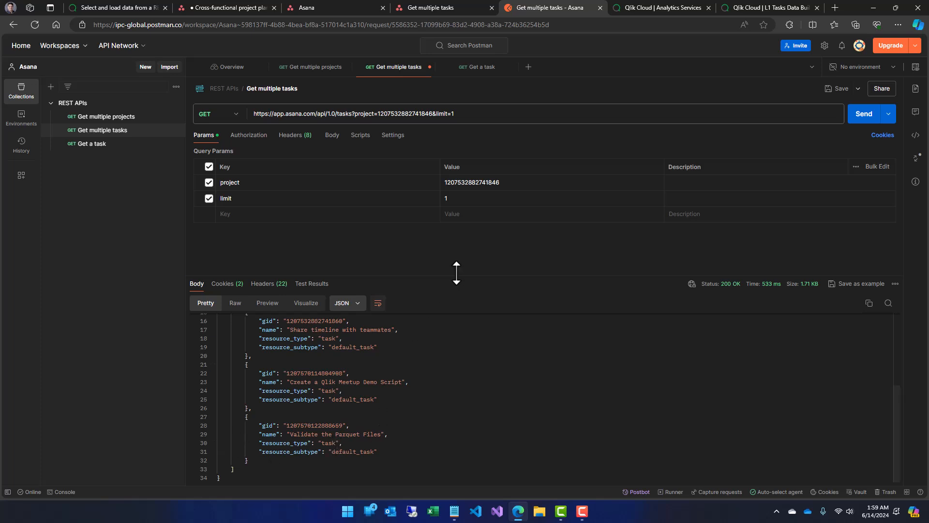
drag(456, 274, 467, 228)
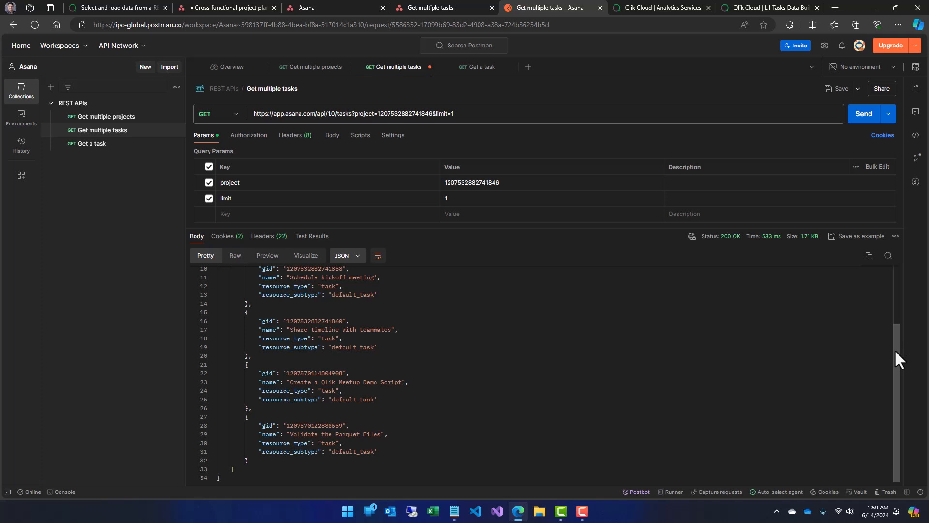
drag(895, 346, 893, 284)
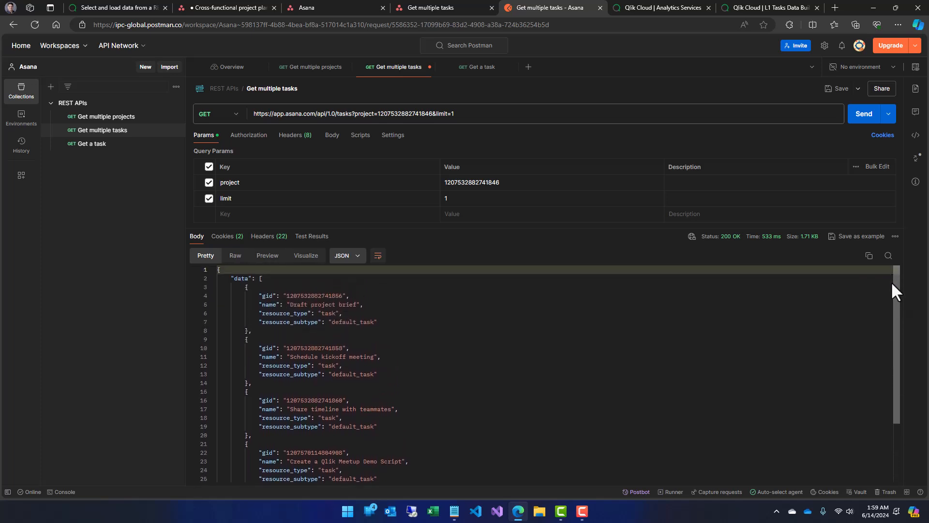
click(261, 279)
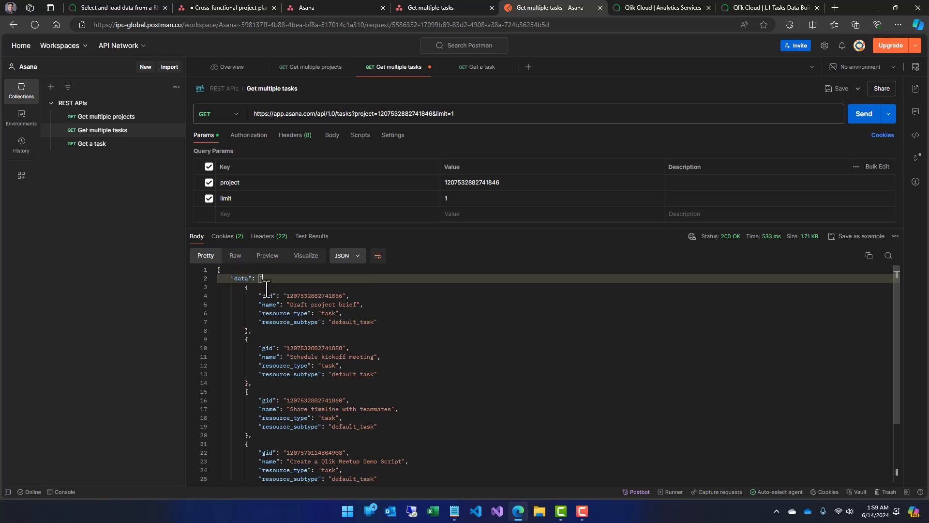
click(215, 280)
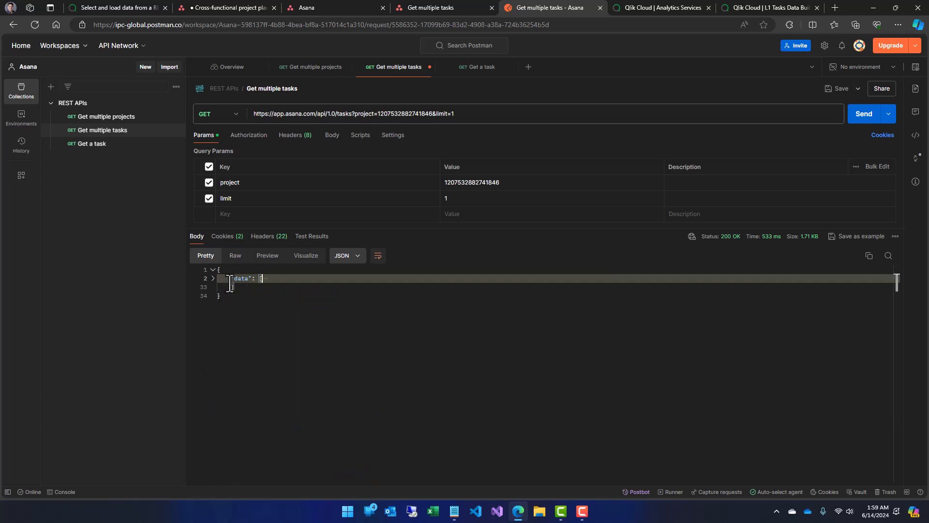
click(213, 279)
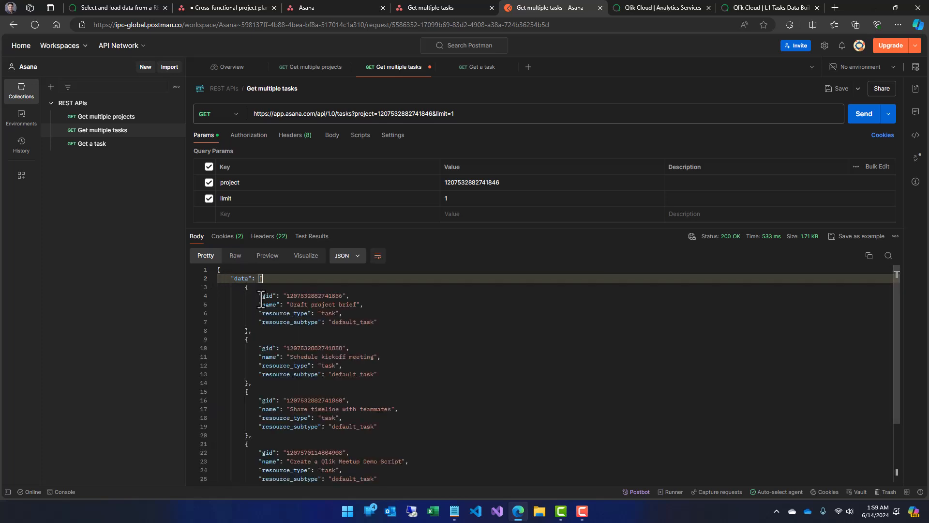
scroll(292, 393, down, 5)
scroll(292, 393, up, 5)
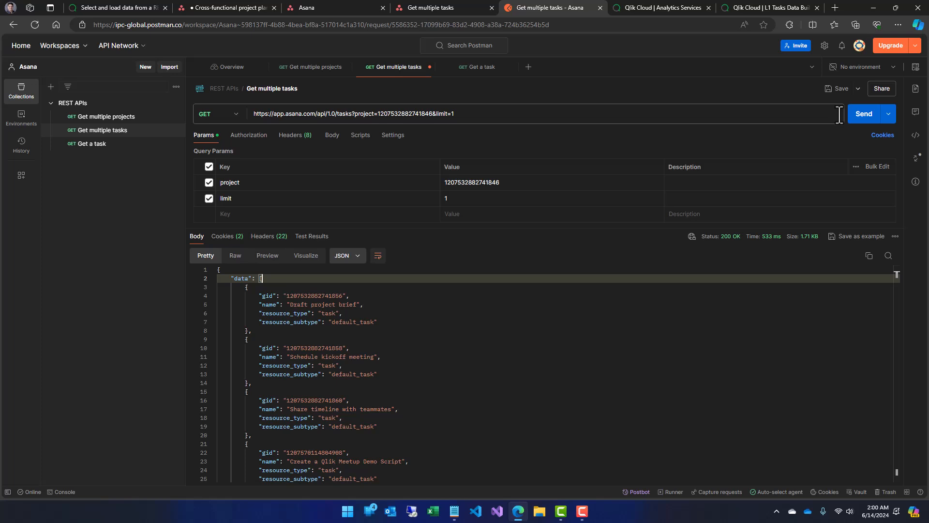
- Send the limited request, then copy the next_page key name and locate its uri field in the response
click(856, 118)
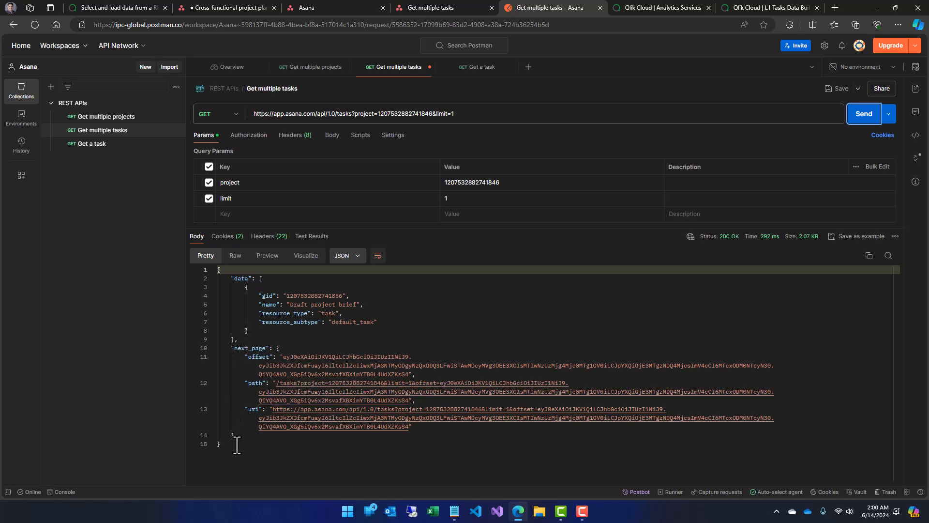
click(252, 359)
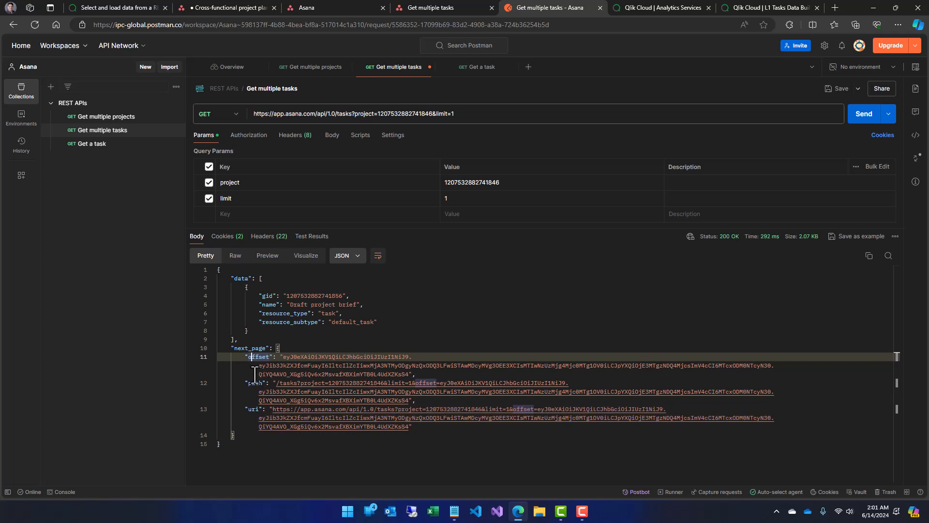
double_click(244, 349)
key(ctrl+c)
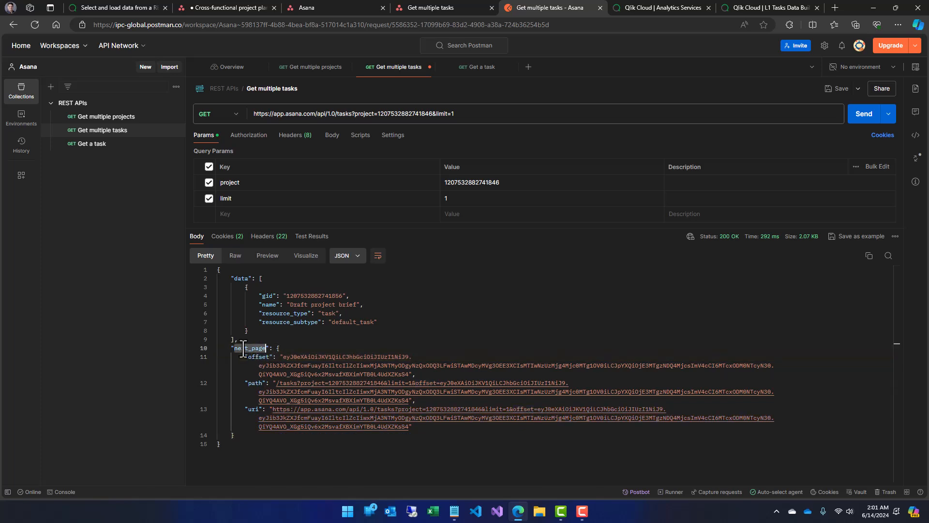
double_click(251, 410)
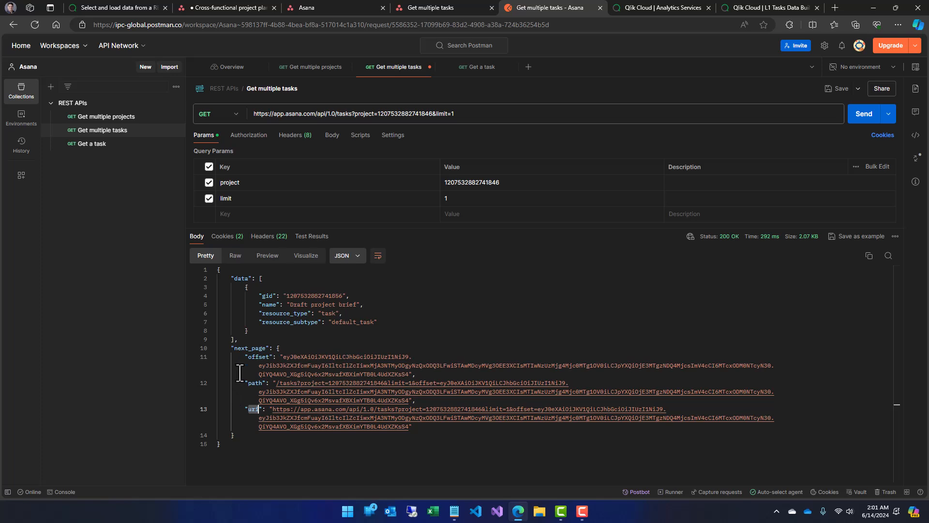
- Switch to the L1 Tasks Data Builder script in Qlik Cloud and open the Get multiple tasks connection for editing
click(762, 6)
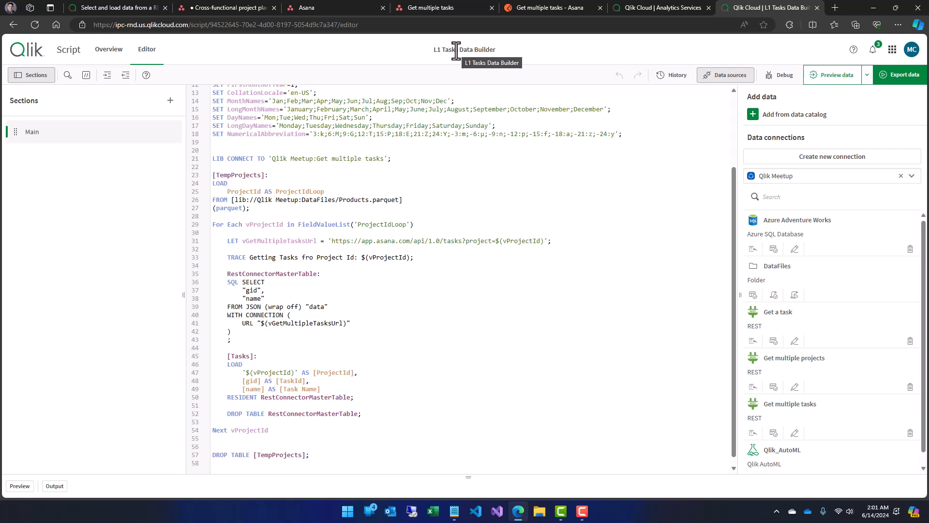
click(345, 332)
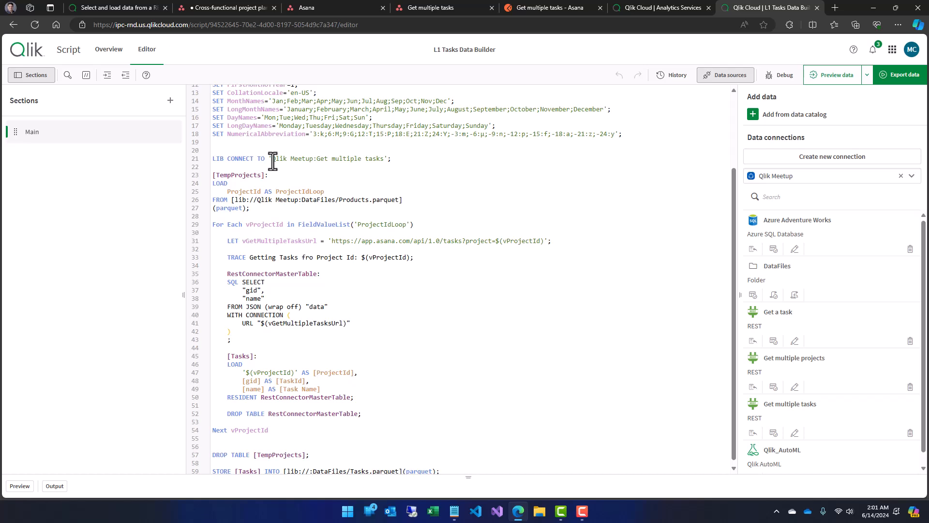
drag(271, 159, 377, 160)
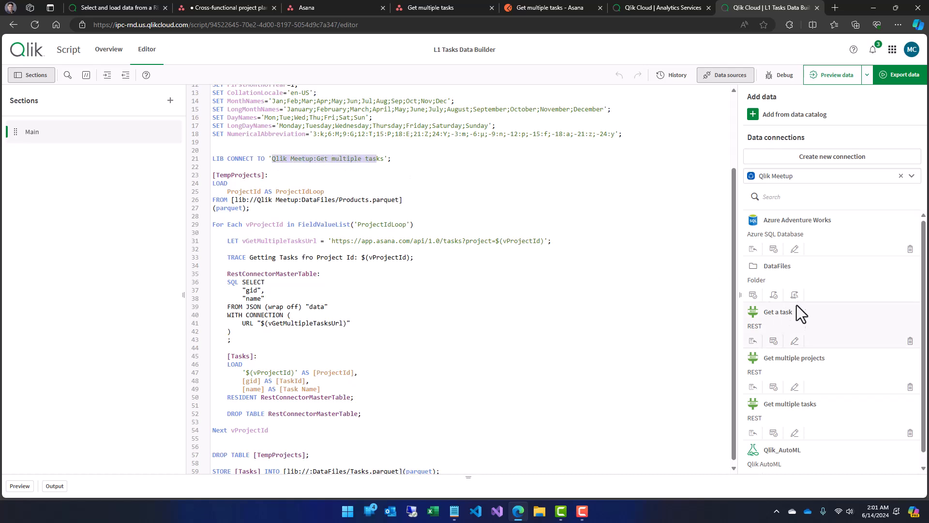
scroll(784, 297, down, 1)
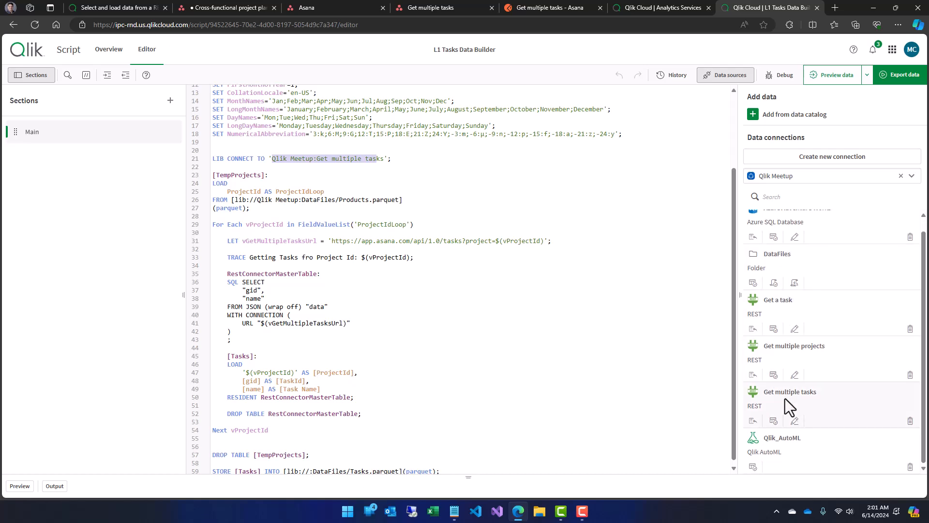
click(795, 421)
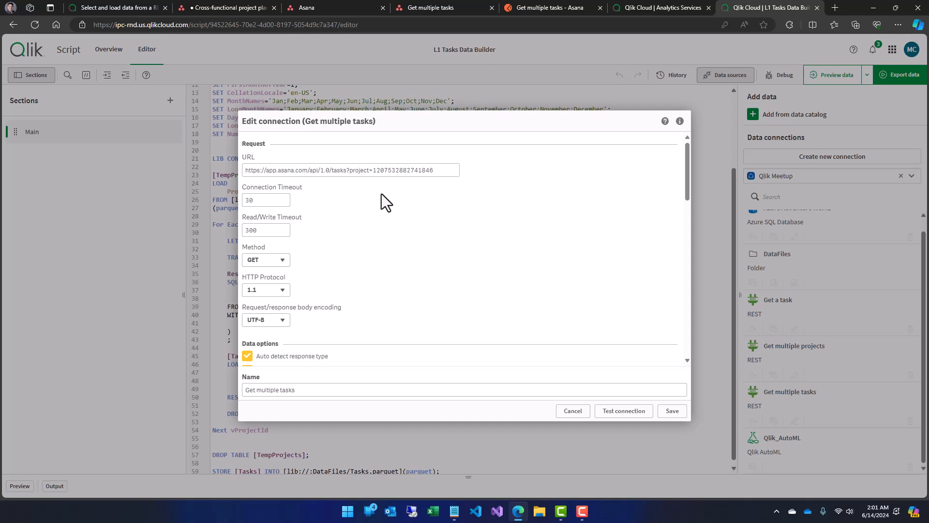
- Insert limit=1& before the project parameter in the connection's request URL
click(349, 171)
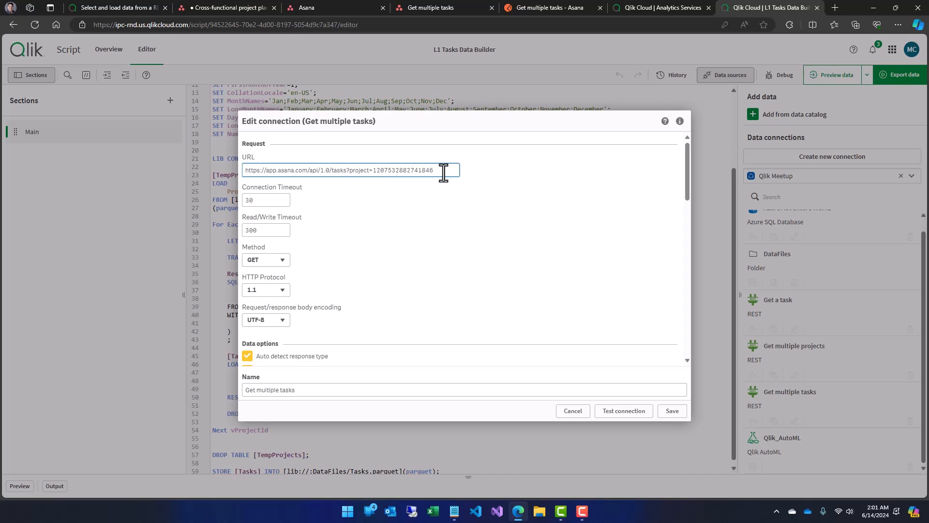
text(limit=1;)
key(BackSpace)
text(&)
- Set the connection's pagination type to Next URL
scroll(444, 303, down, 10)
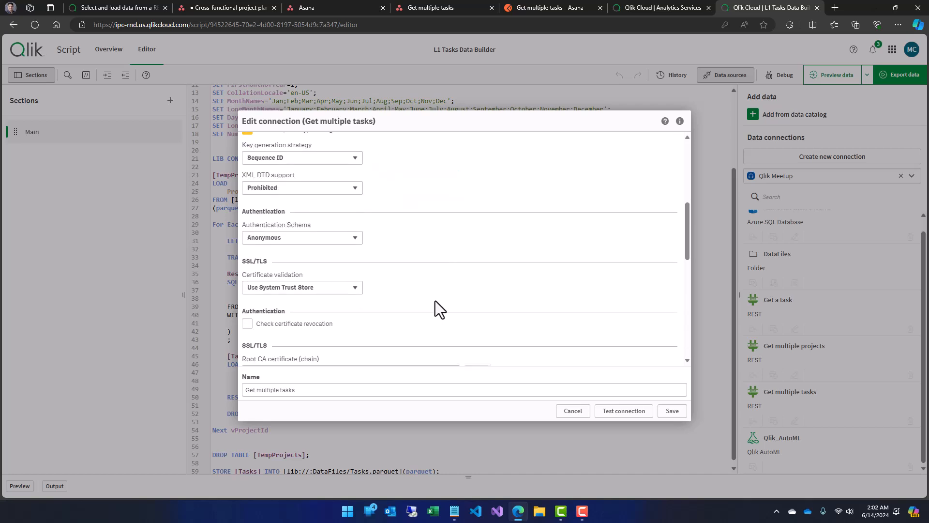
scroll(438, 296, down, 3)
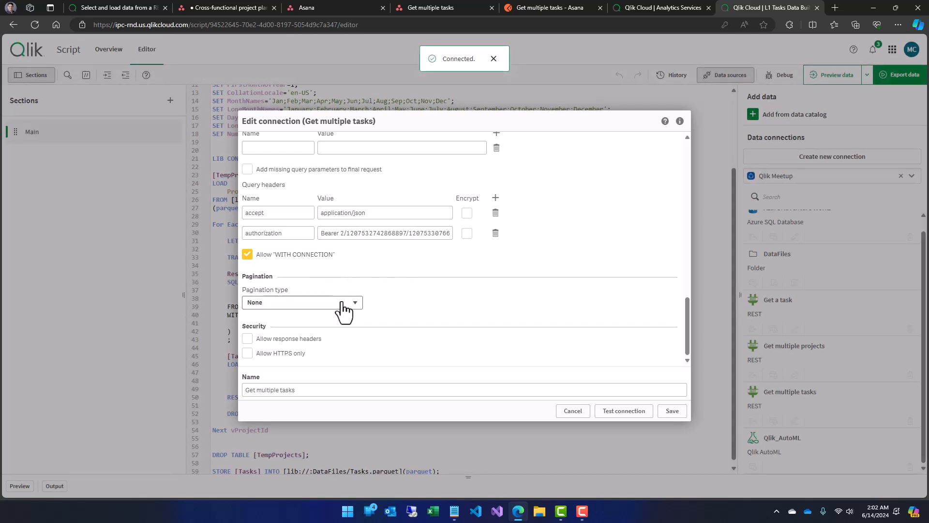
click(360, 305)
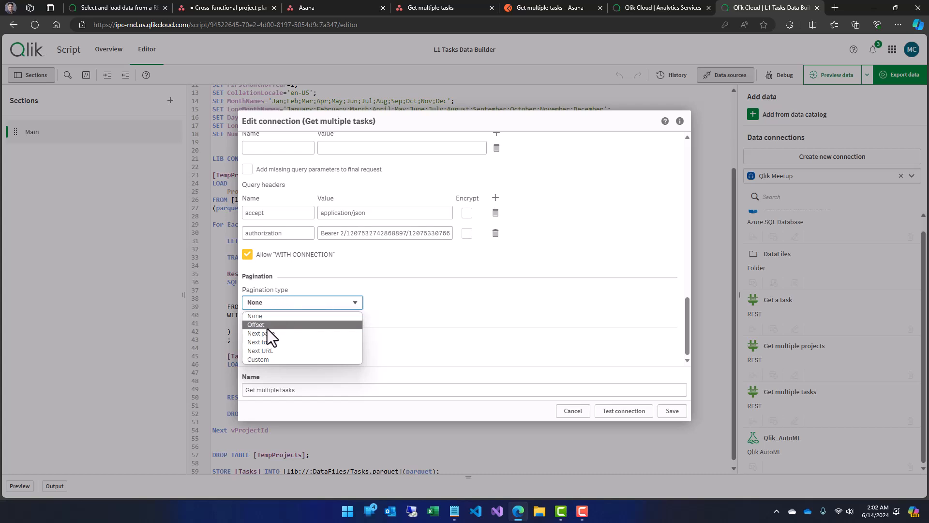
click(285, 353)
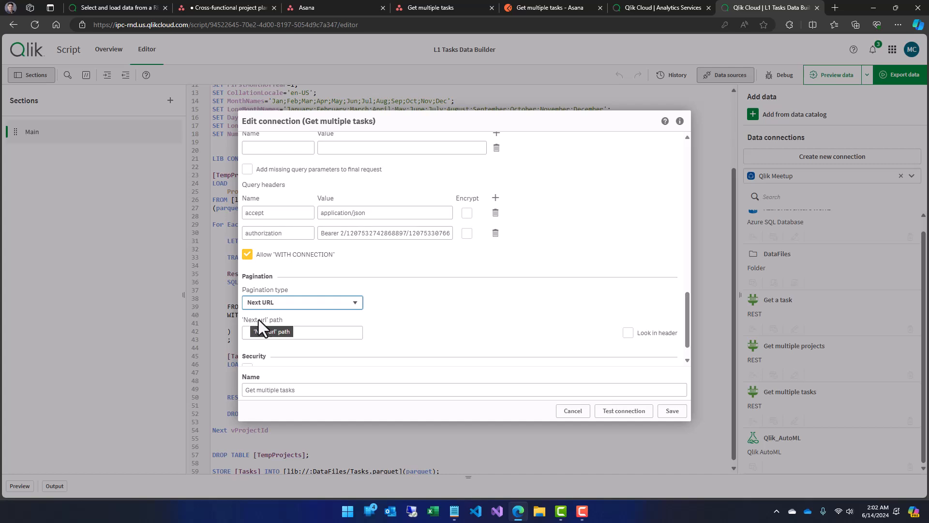
- Set the 'Next url' path to next_page/uri, checking the key names against the JSON response in Postman
click(267, 329)
click(525, 9)
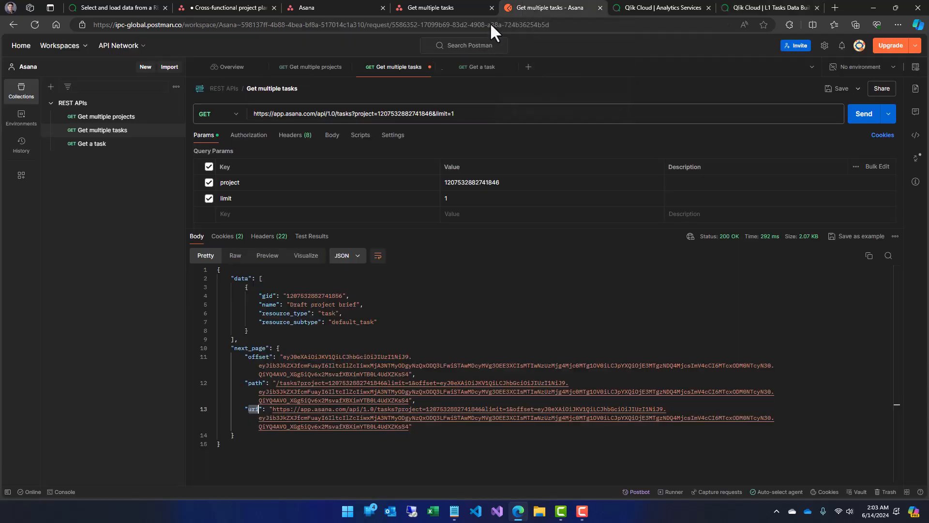
double_click(253, 348)
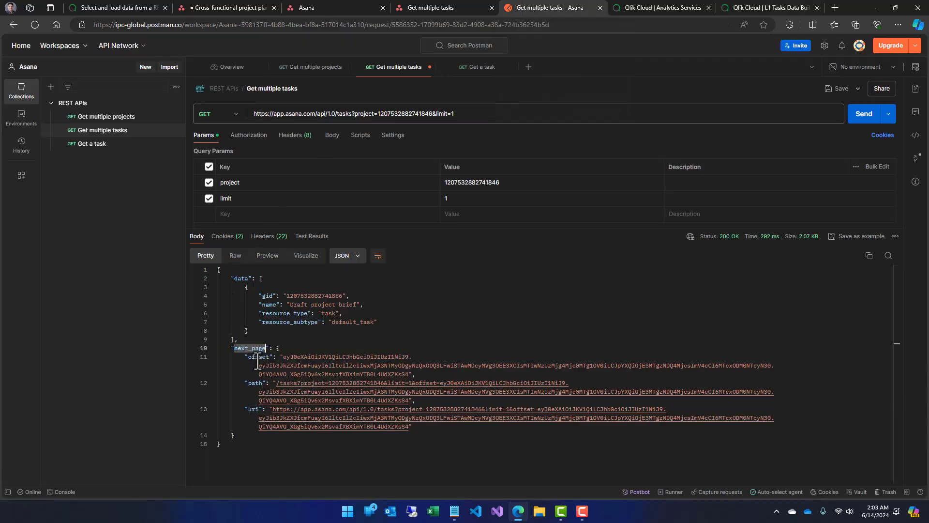
click(770, 8)
click(282, 333)
key(ctrl+v)
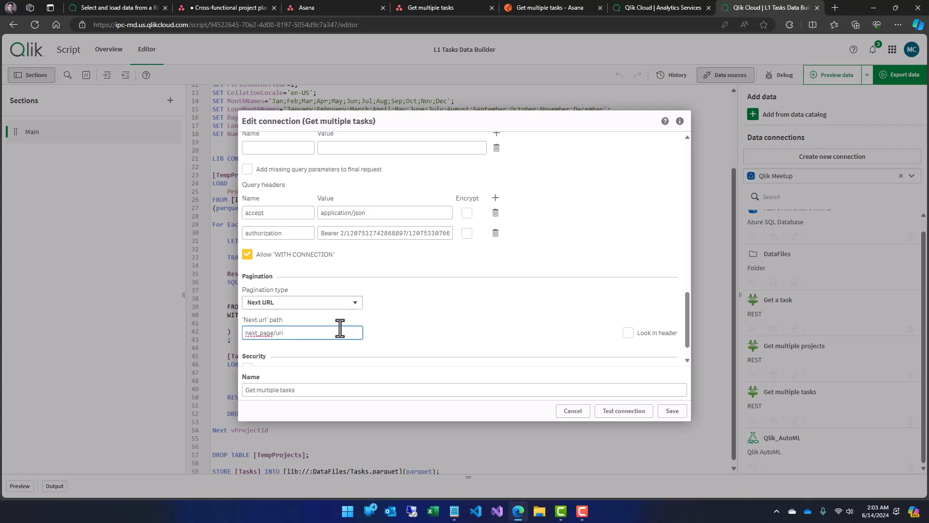
click(550, 4)
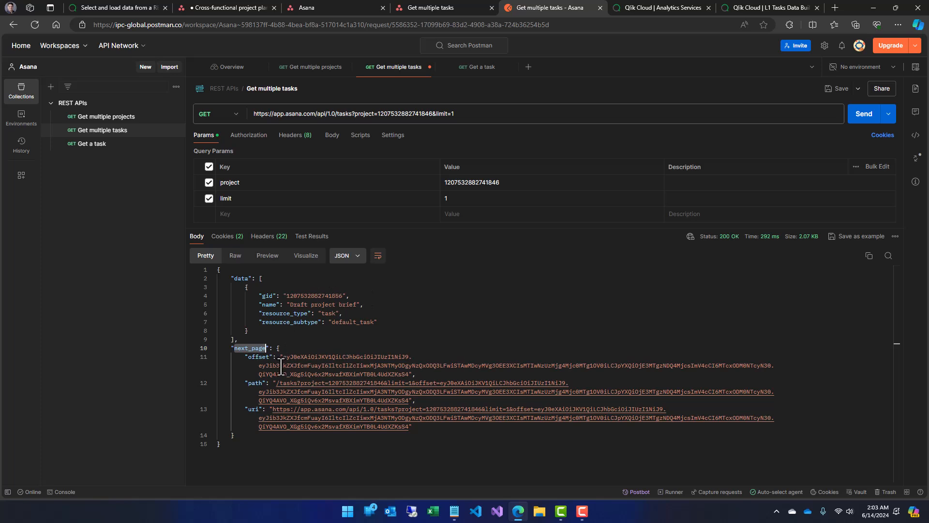
click(746, 7)
click(402, 338)
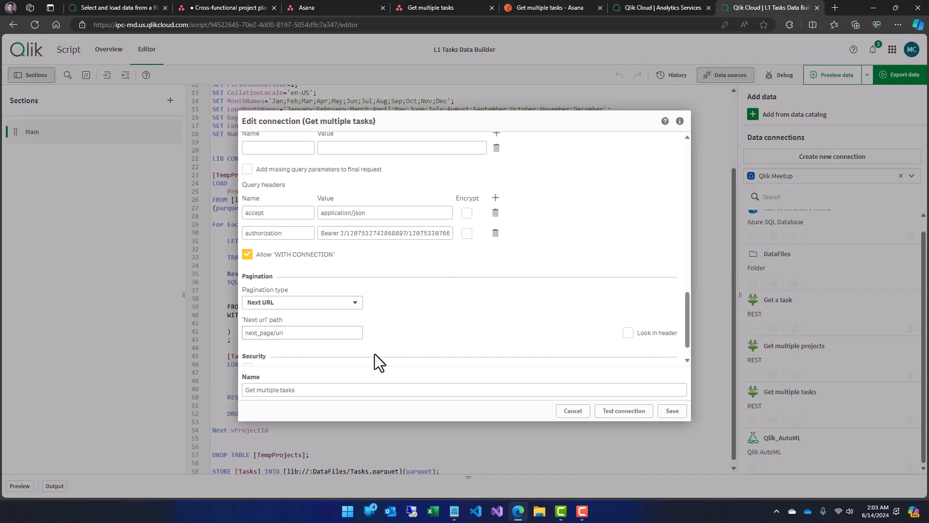
- Test the Get multiple tasks connection with its pagination settings and dismiss the result
scroll(438, 325, down, 1)
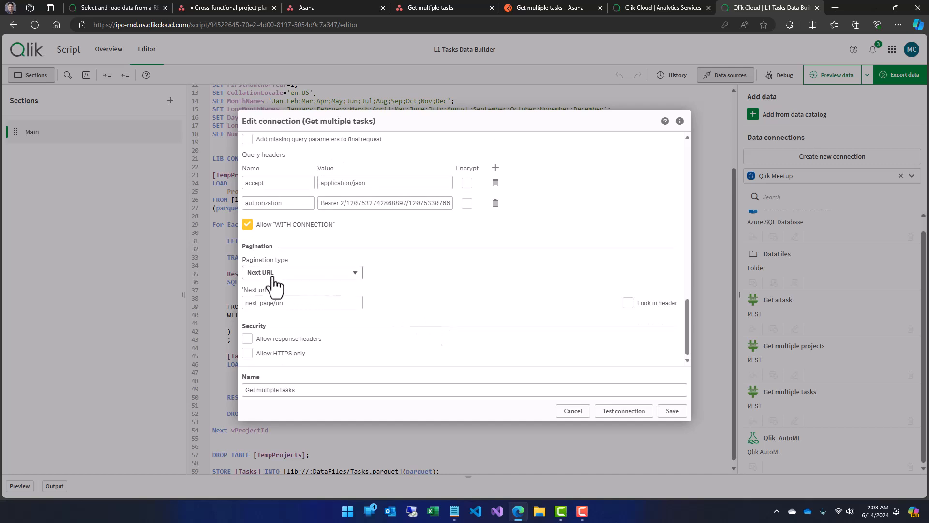
click(611, 413)
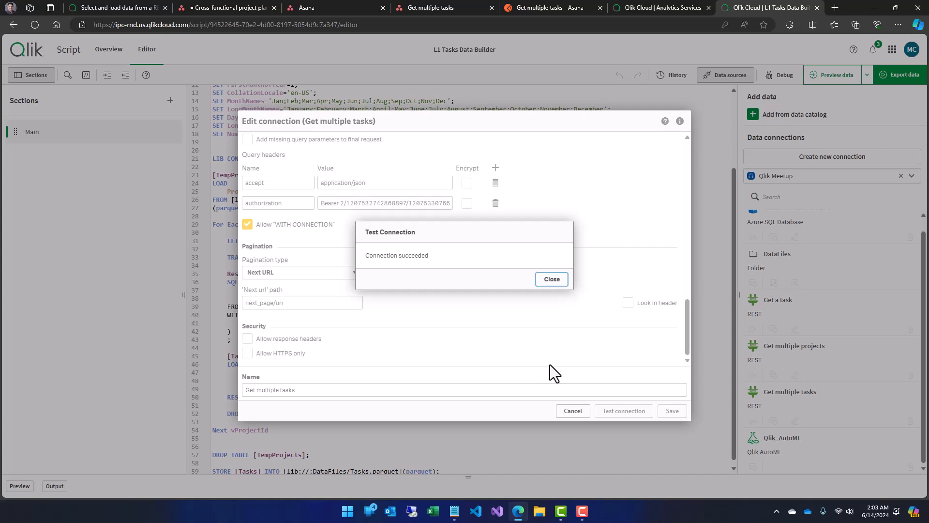
click(552, 280)
- Copy limit=1& from the connection's request URL and save the connection
scroll(489, 308, up, 10)
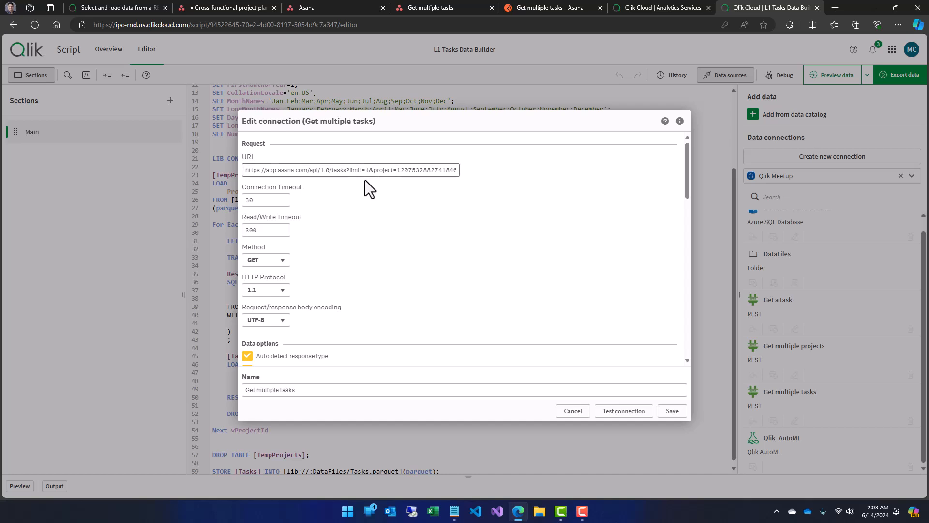
drag(349, 175, 372, 176)
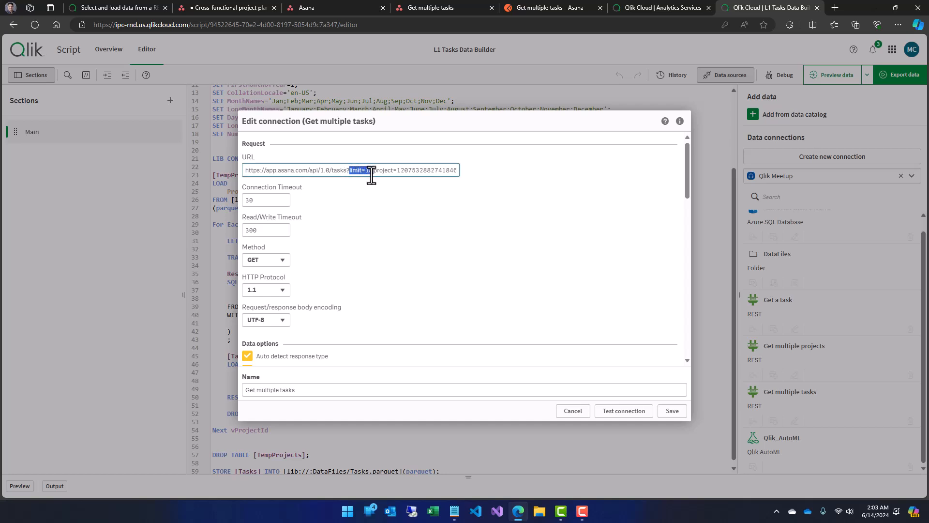
drag(372, 175, 373, 177)
key(ctrl+c)
click(671, 413)
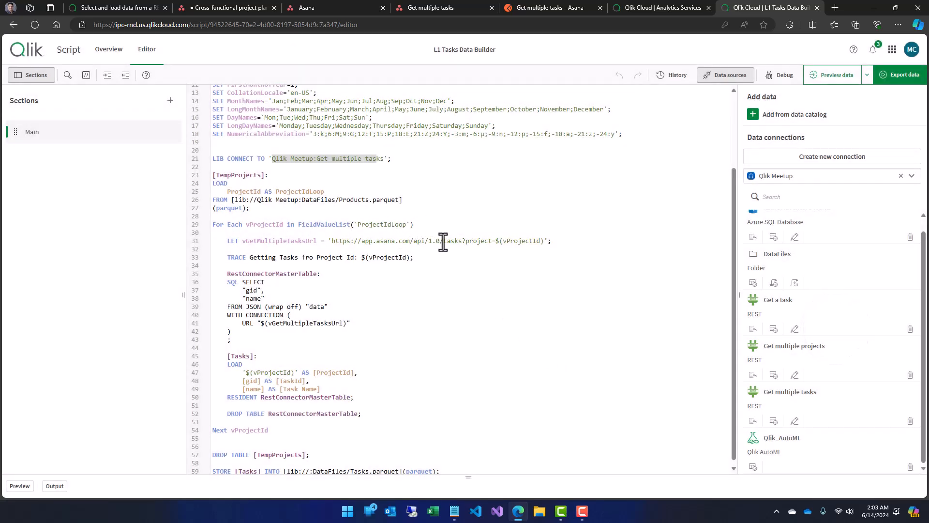
- Insert limit=1& before the project parameter in the vGetMultipleTasksUrl script line and enlarge the data preview area
click(465, 241)
key(ctrl+v)
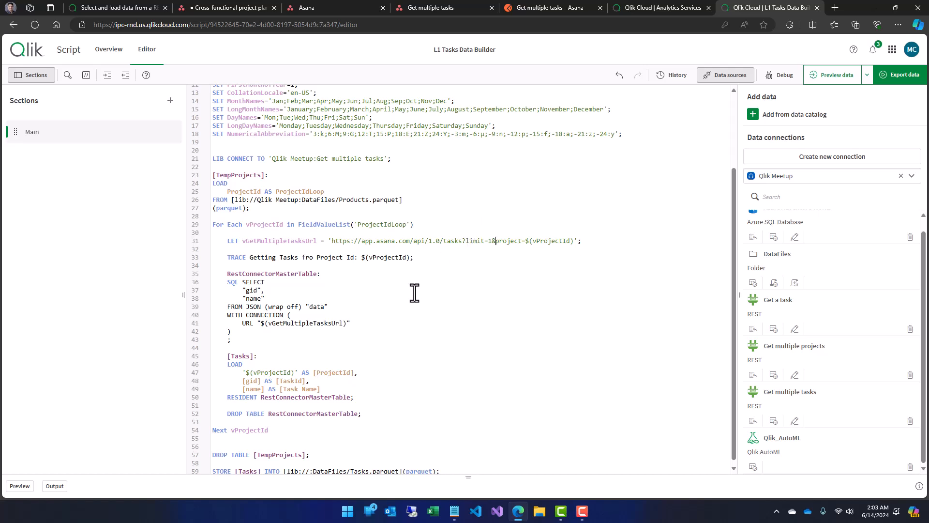
drag(469, 477, 471, 371)
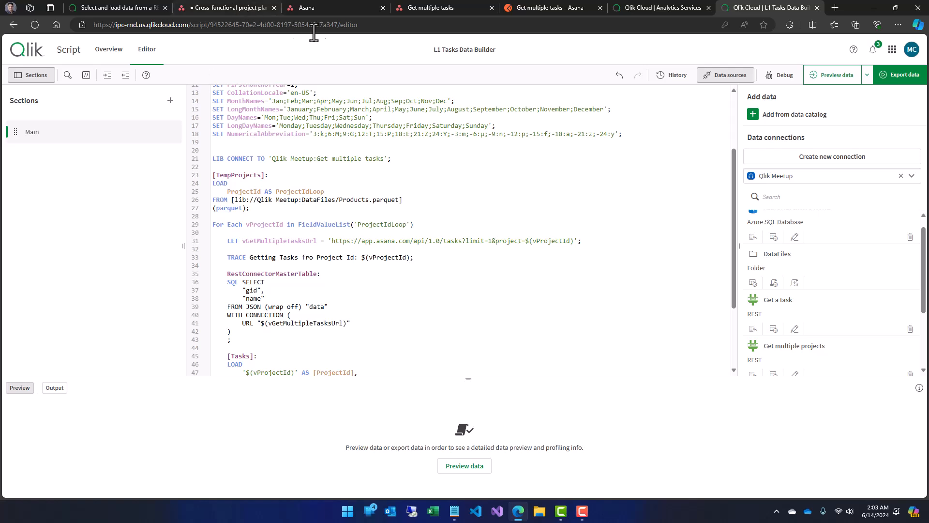
- Review the tasks in Asana's Web Platform Development Project and Cross-functional project plan
scroll(409, 215, down, 4)
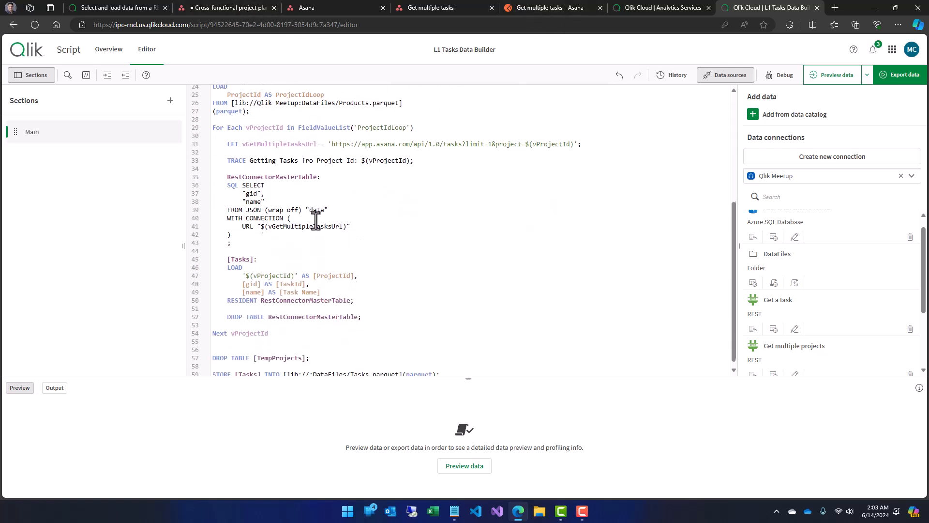
click(329, 8)
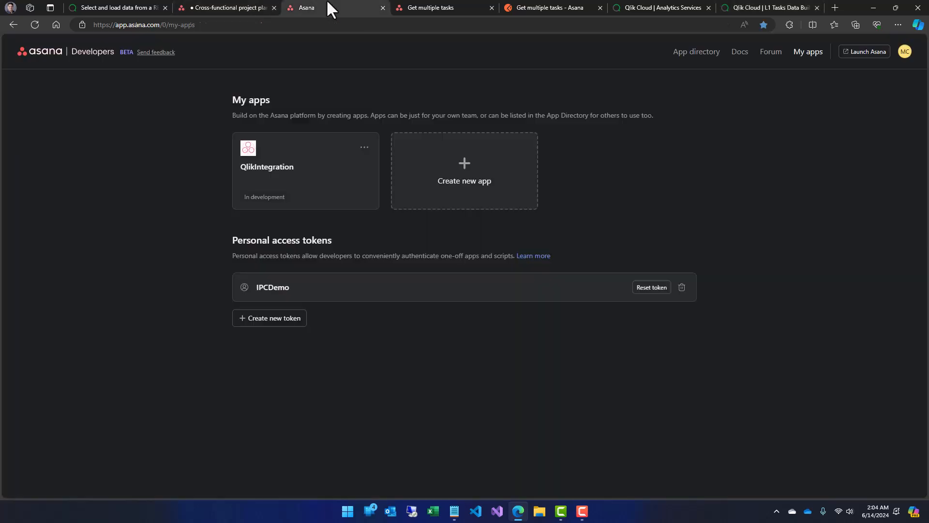
click(429, 8)
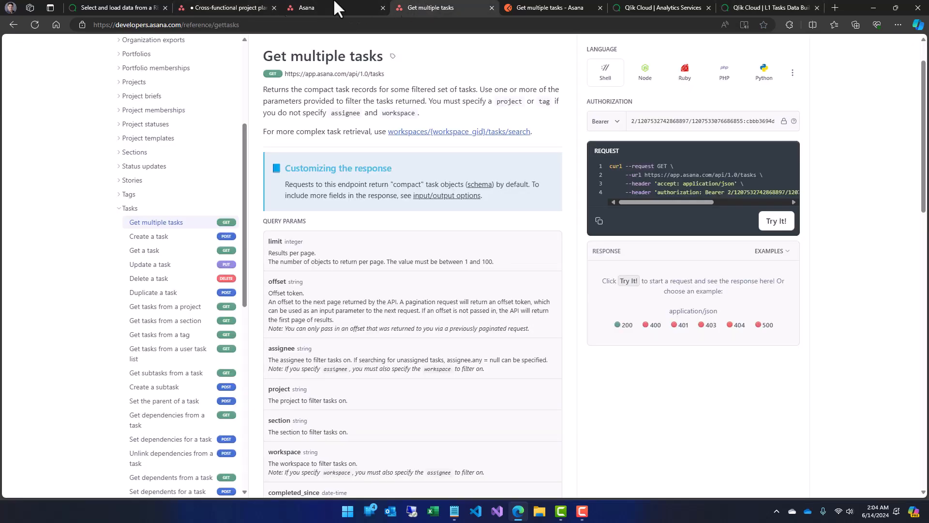
click(248, 5)
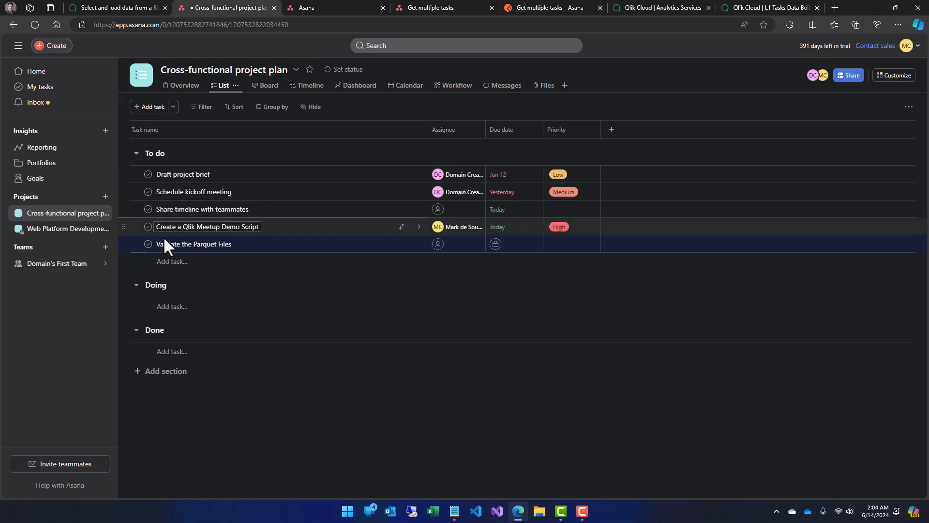
click(85, 231)
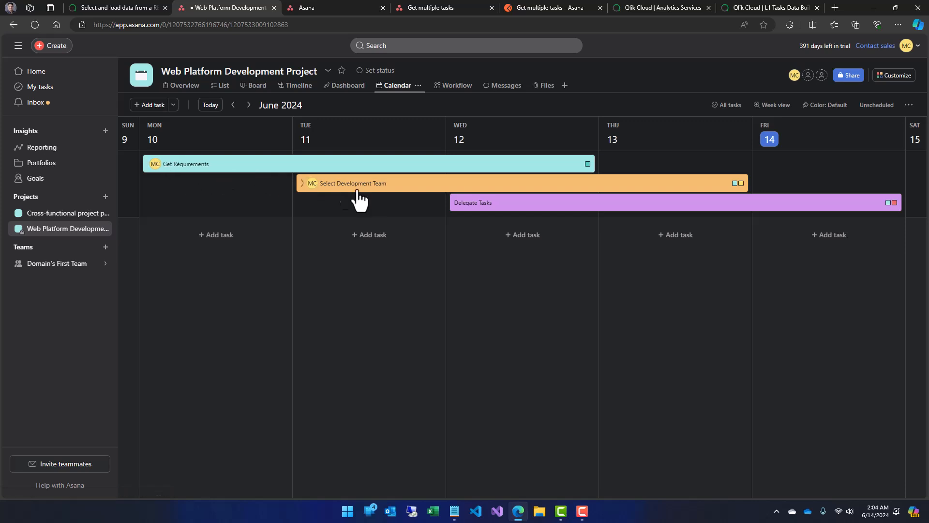
click(20, 214)
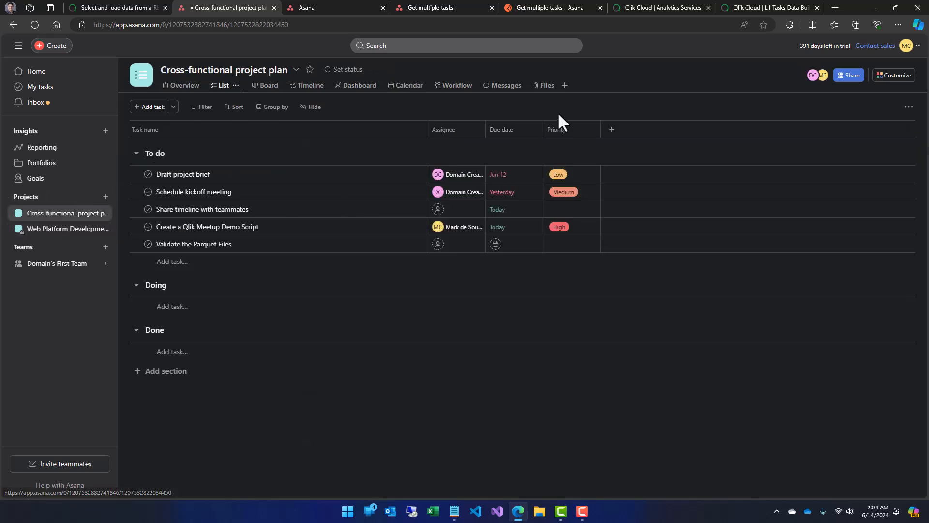
- Switch back to the Qlik script, export the data and return to editing
click(760, 5)
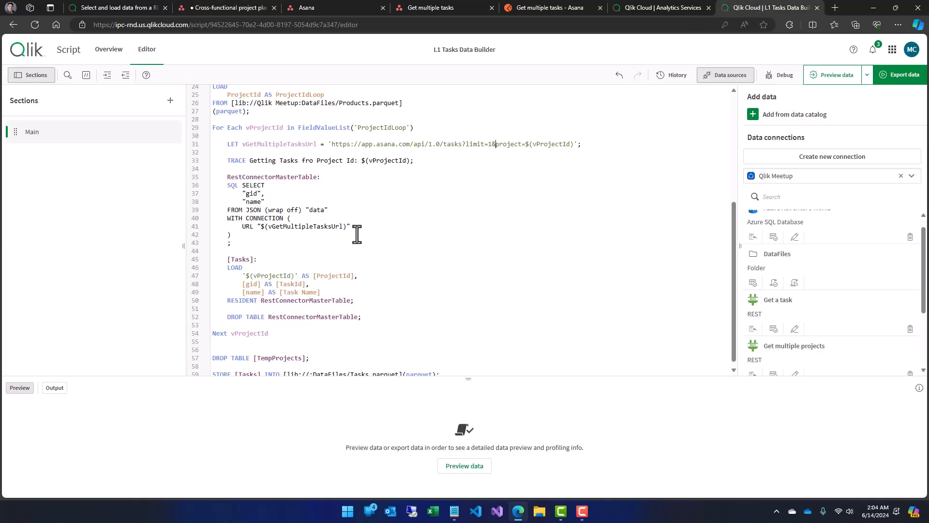
click(425, 144)
click(889, 78)
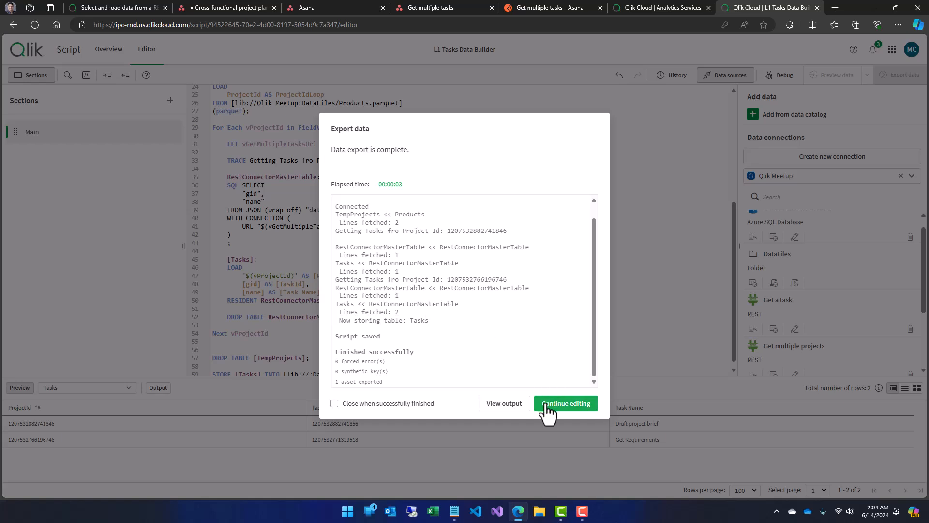
click(546, 406)
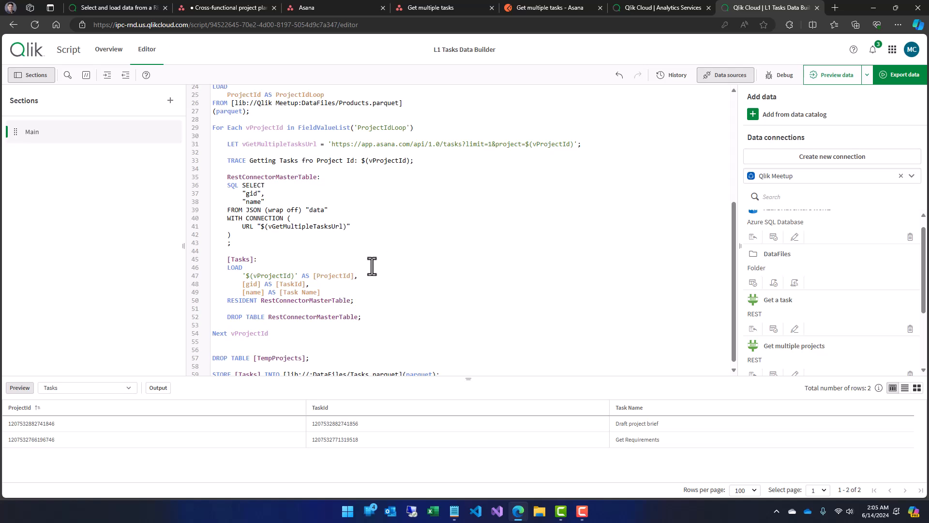
- Comment out the RestConnectorMasterTable SQL statement inside the loop and add four blank lines above it
double_click(472, 146)
drag(245, 242, 211, 179)
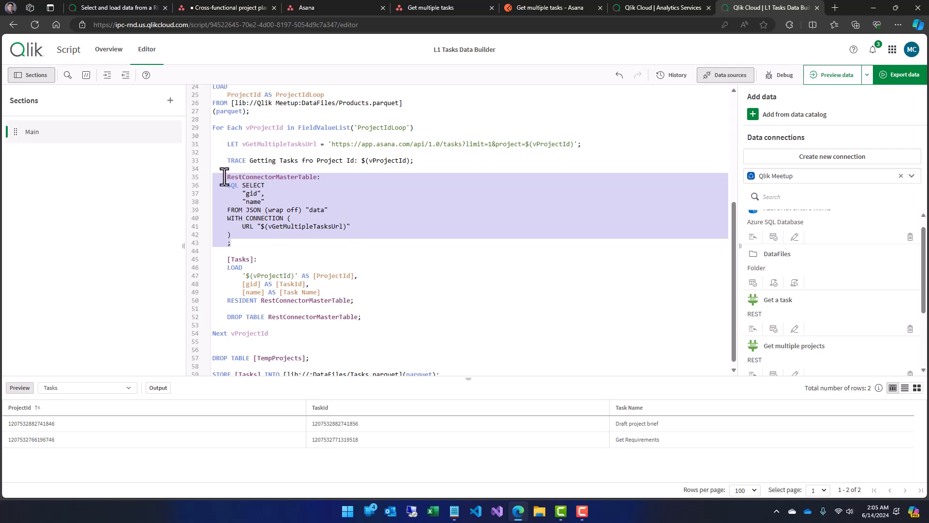
click(86, 75)
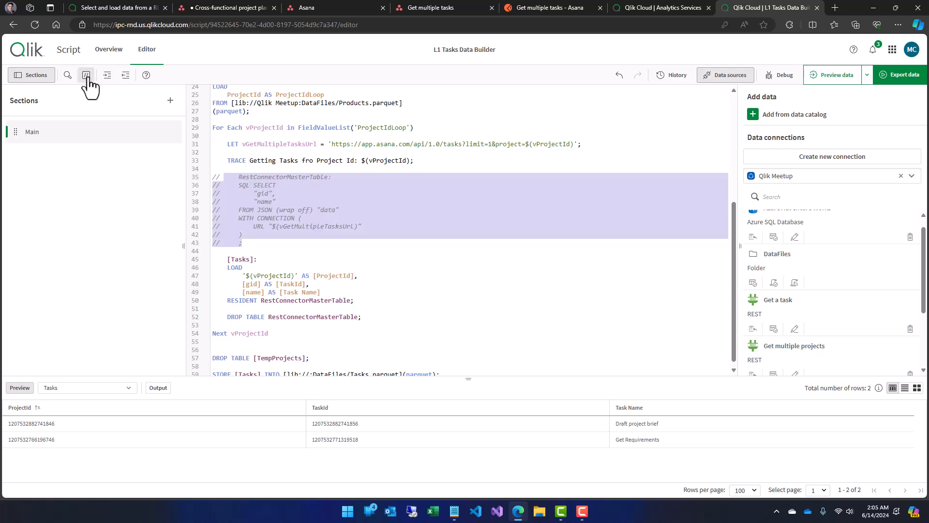
click(213, 170)
key(Return)
key(Return)
key(Return)
key(Return)
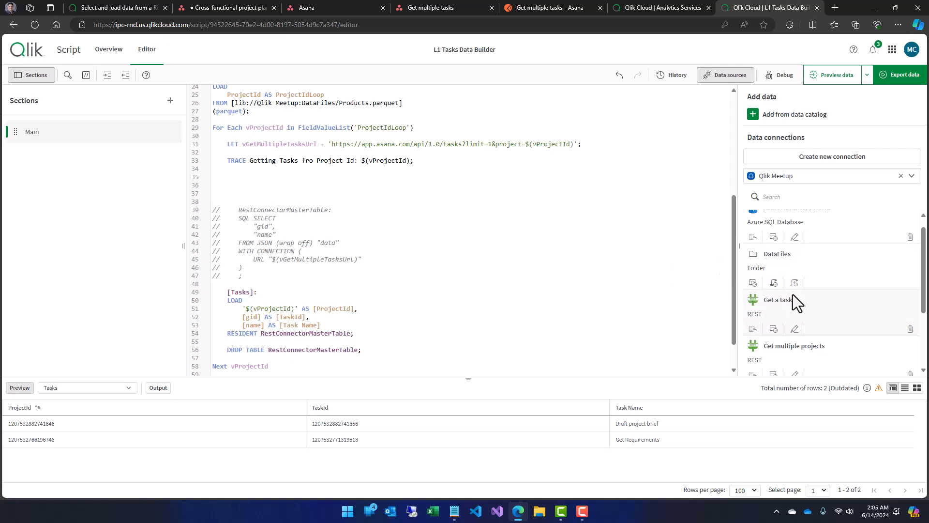
- Open data selection for the Get multiple tasks connection, set the preload symbols count to No limit and expand the root table
scroll(800, 306, down, 2)
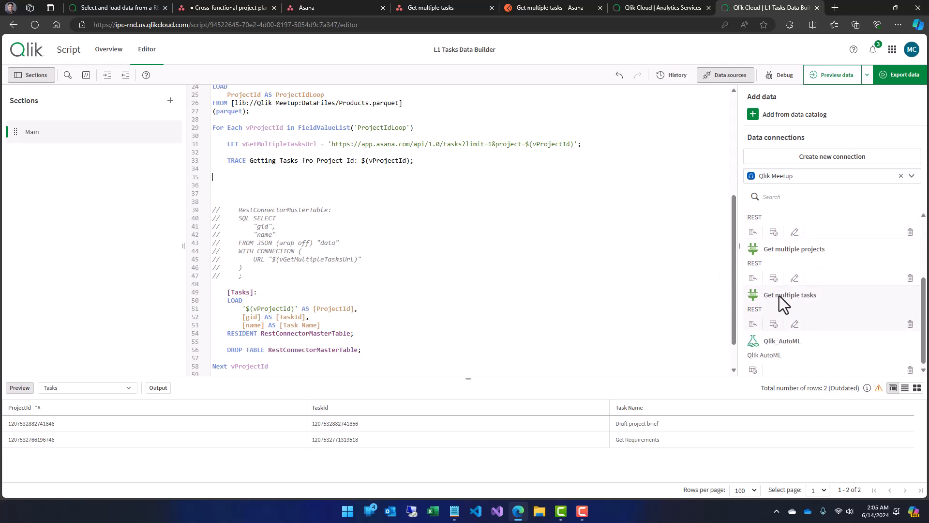
click(774, 325)
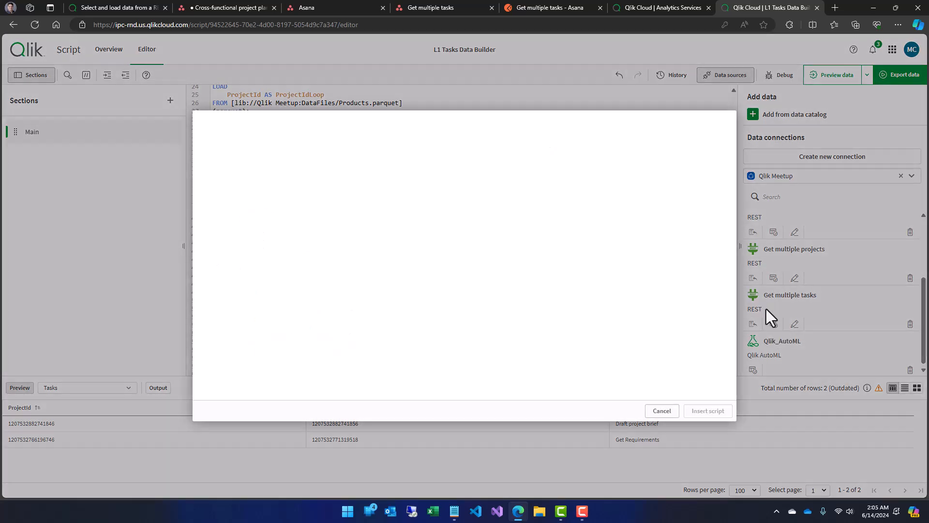
click(271, 183)
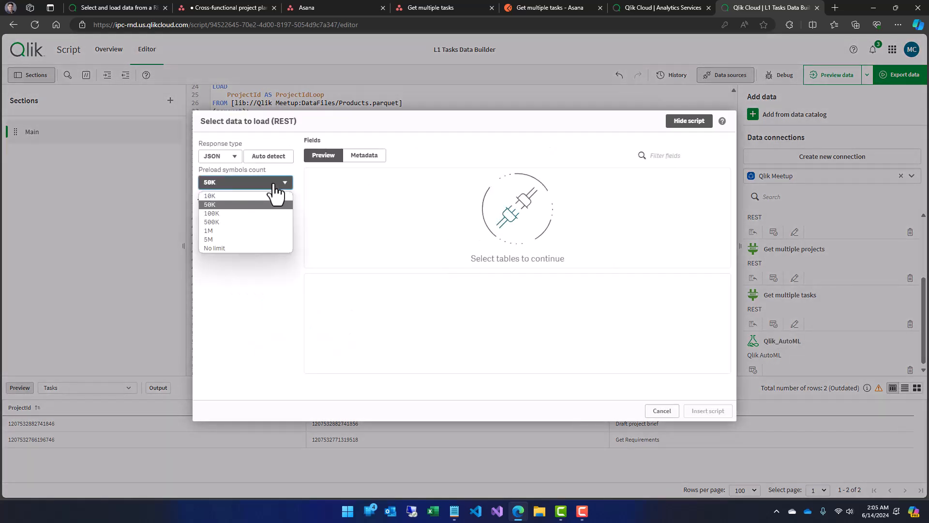
click(217, 247)
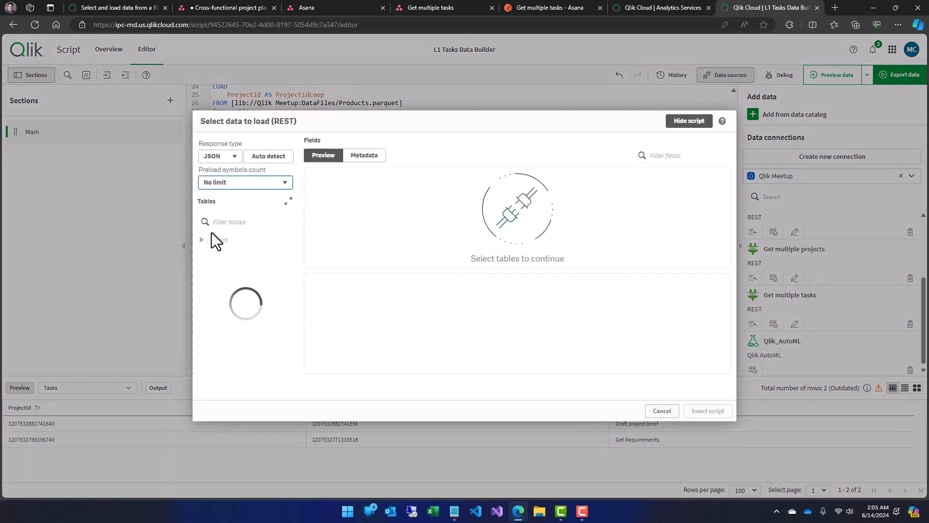
click(202, 240)
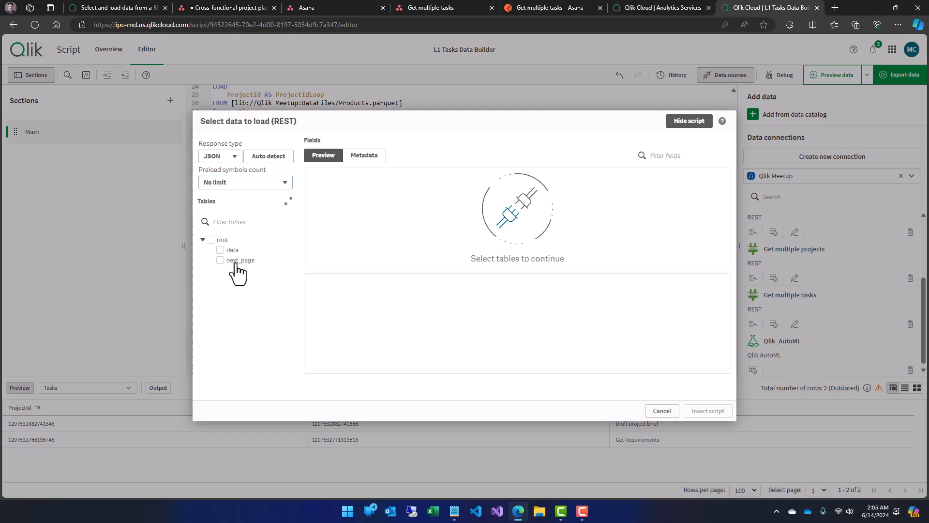
- Include the root and data tables in the selection and exclude next_page
click(234, 252)
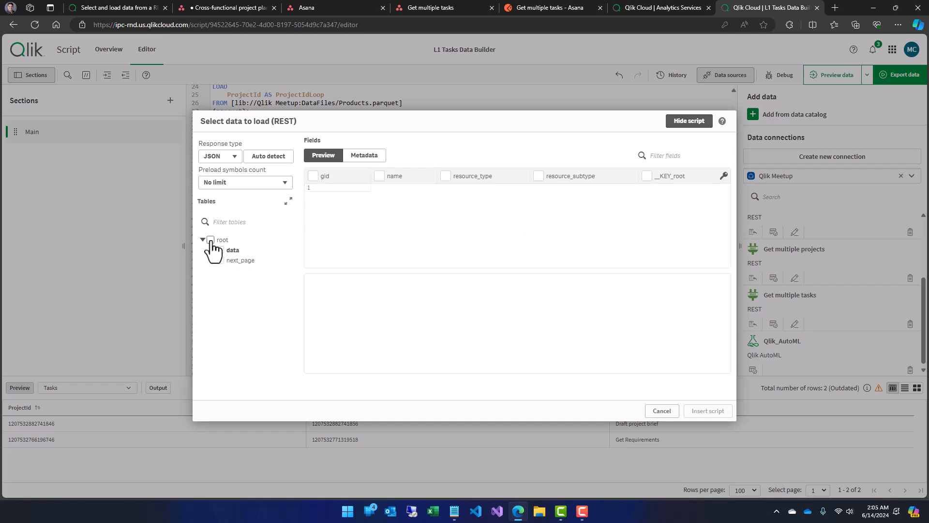
click(211, 240)
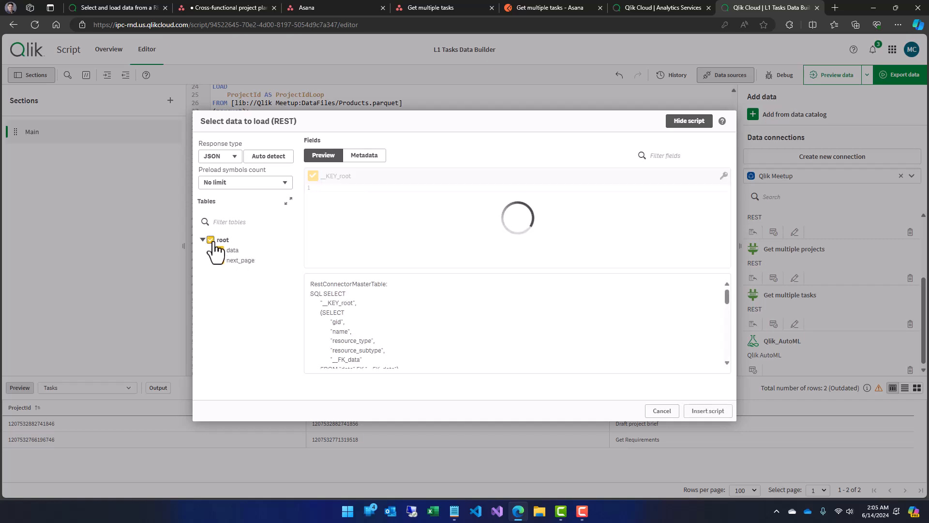
click(235, 251)
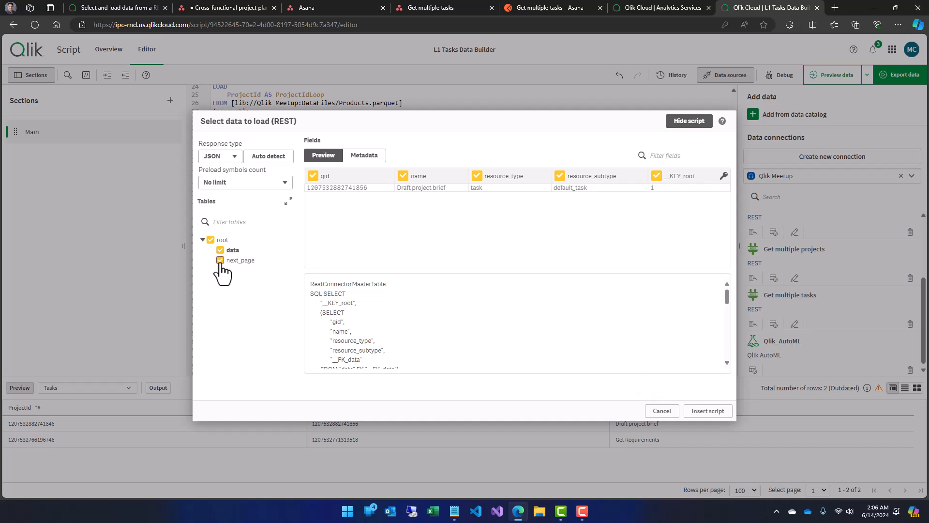
click(221, 261)
click(234, 250)
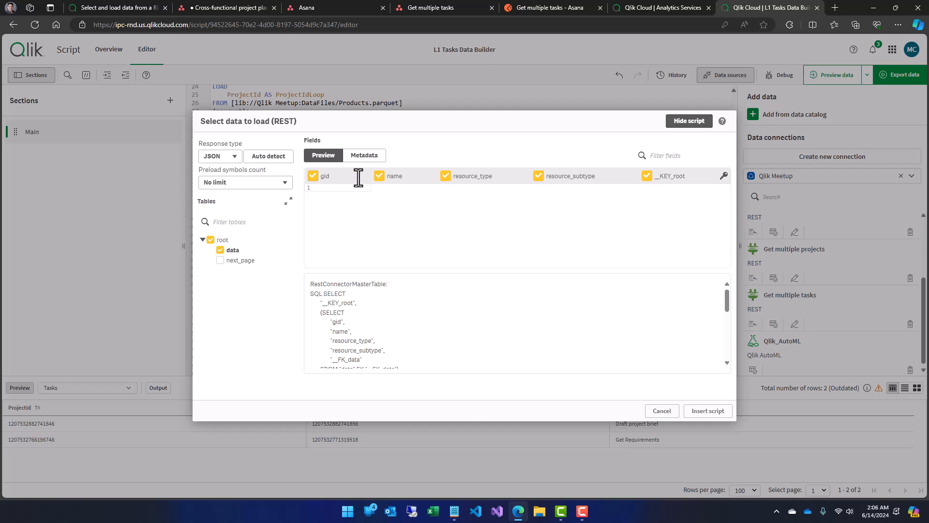
- Exclude resource_type, resource_subtype and __KEY_root from the data table's fields and insert the generated script
click(442, 178)
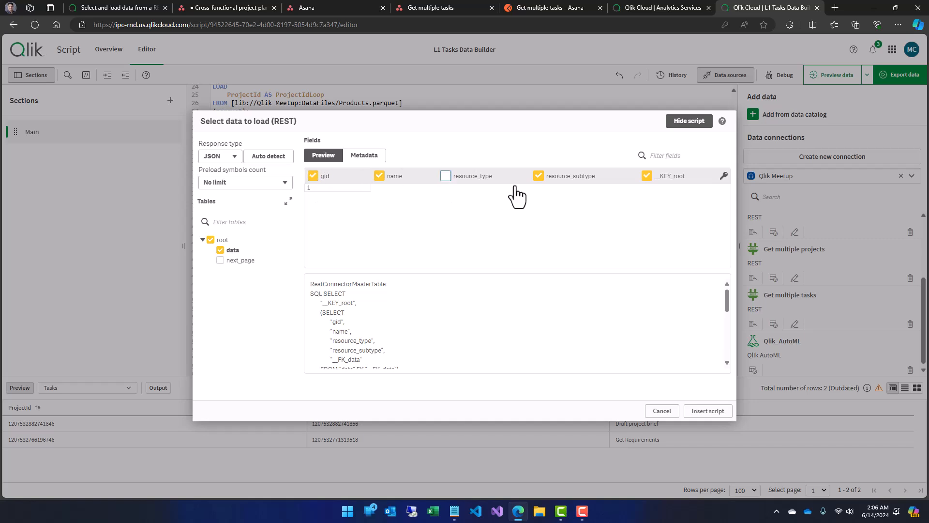
click(656, 177)
click(647, 176)
click(538, 176)
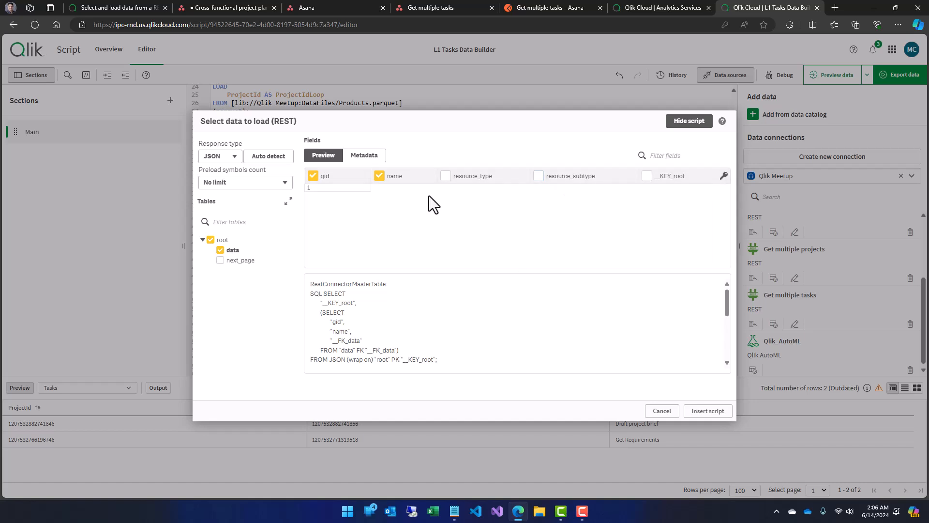
click(221, 240)
click(707, 411)
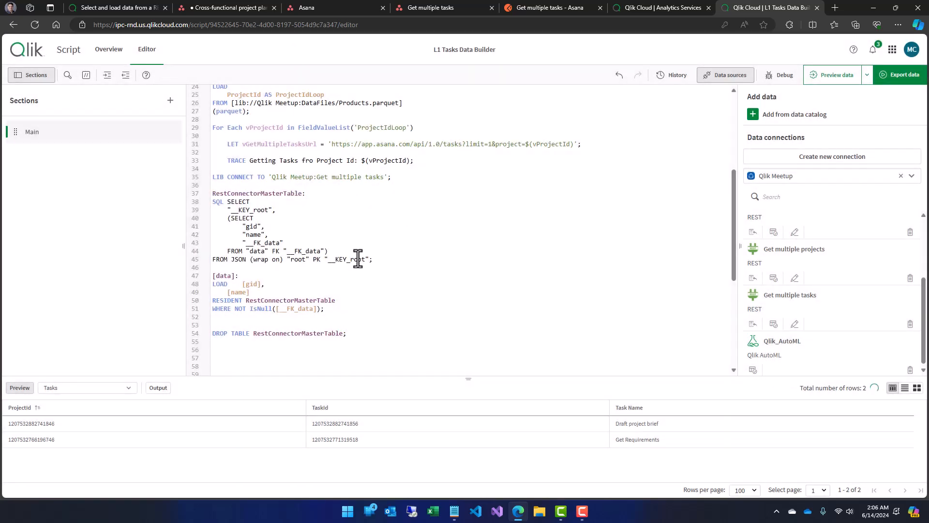
- Compare the generated and commented-out SELECT statements and copy the commented WITH CONNECTION clause containing vGetMultipleTasksUrl
scroll(358, 259, down, 6)
scroll(358, 259, up, 2)
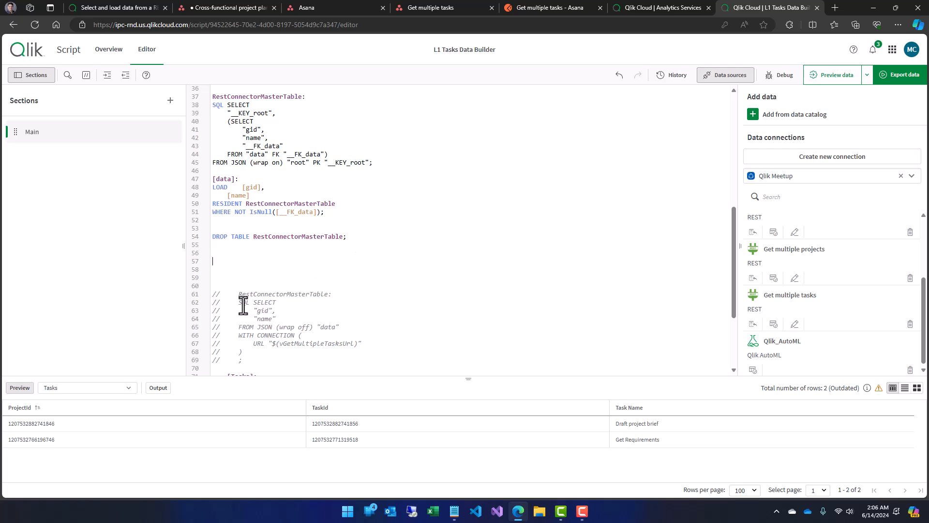
drag(239, 303, 343, 327)
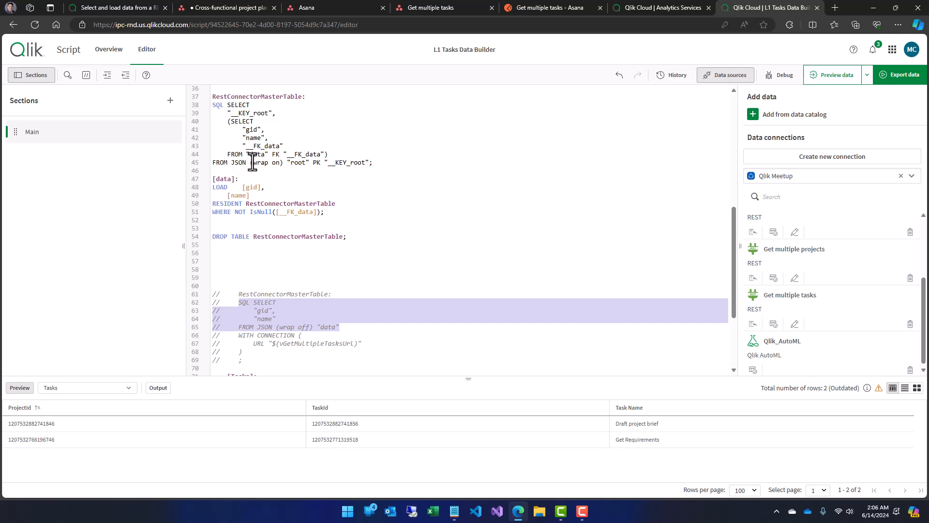
scroll(332, 272, down, 2)
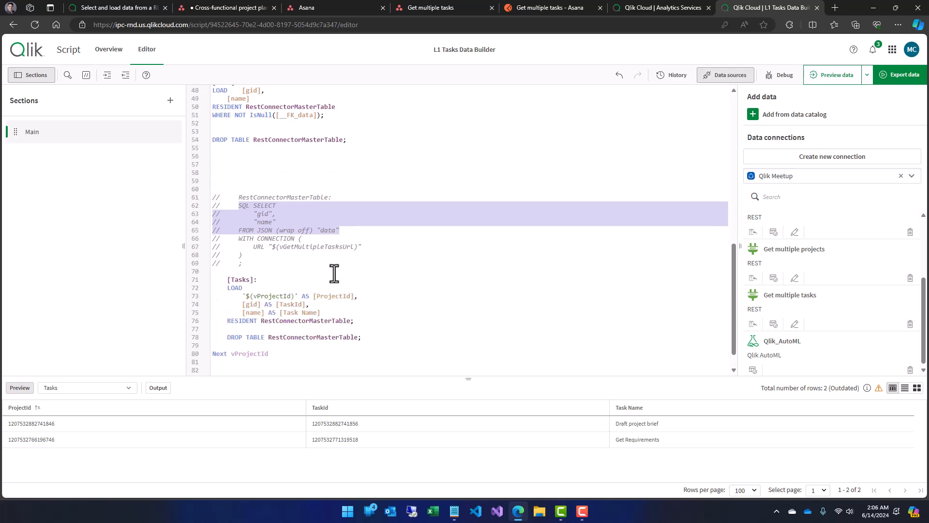
scroll(334, 274, up, 2)
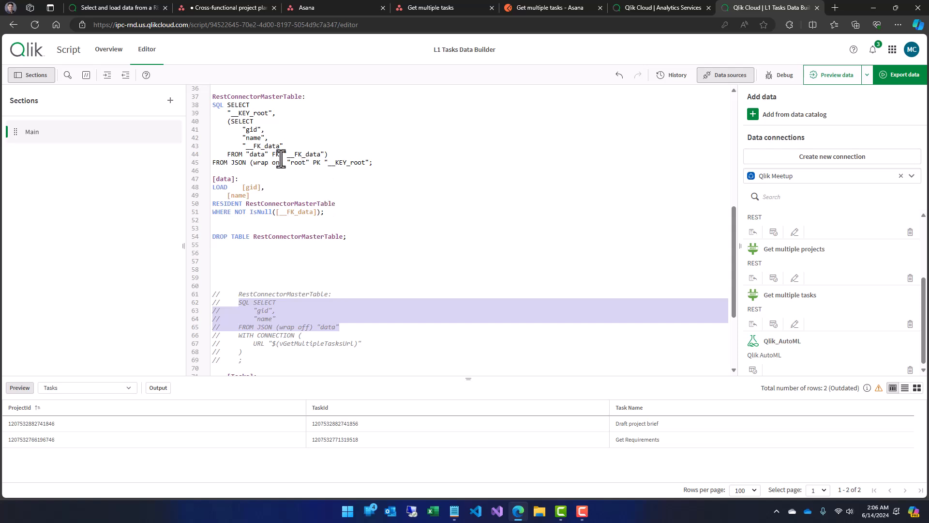
click(322, 343)
drag(246, 353, 190, 337)
key(ctrl+c)
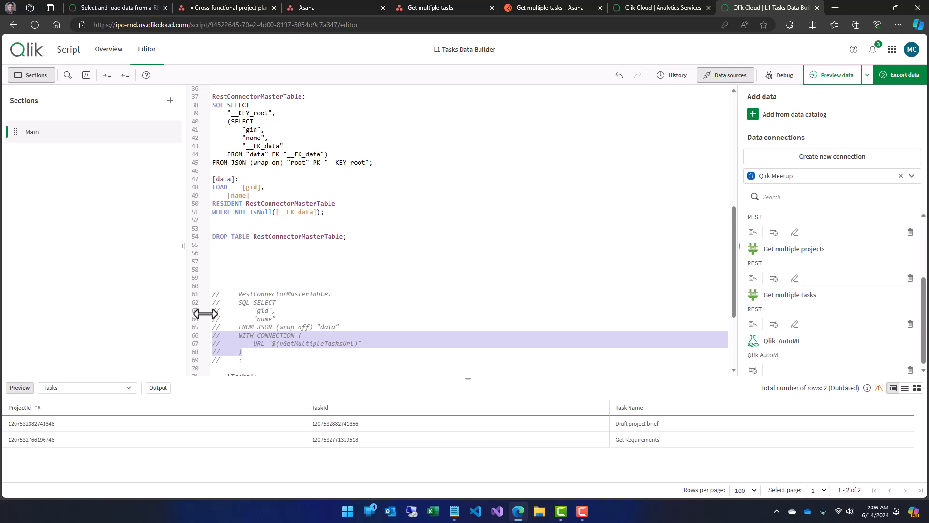
- Paste the WITH CONNECTION clause between the generated FROM JSON (wrap on) line and its semicolon, which goes on its own line
click(369, 163)
key(Return)
key(Return)
key(Up)
key(ctrl+v)
- Uncomment the three pasted WITH CONNECTION lines
key(Up)
key(Up)
key(Up)
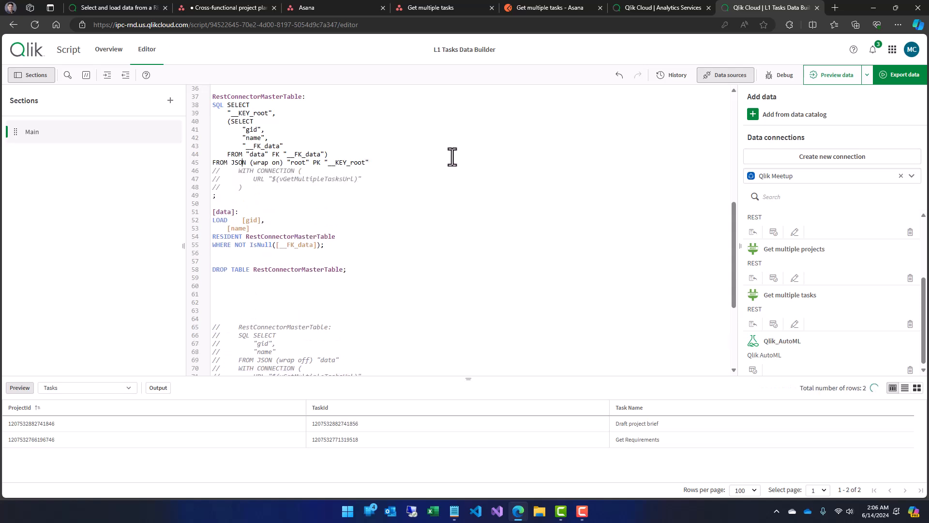
key(Home)
key(shift+Down)
key(shift+Down)
key(shift+Down)
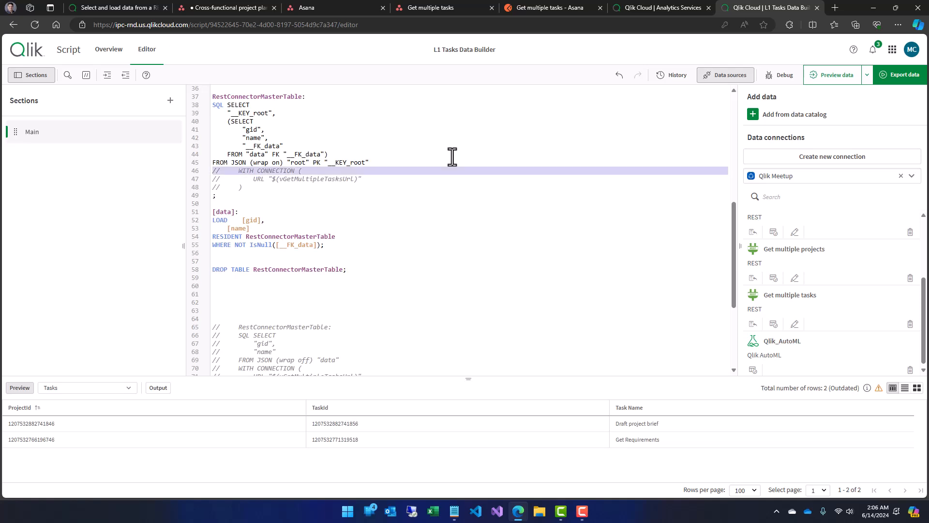
key(ctrl+k)
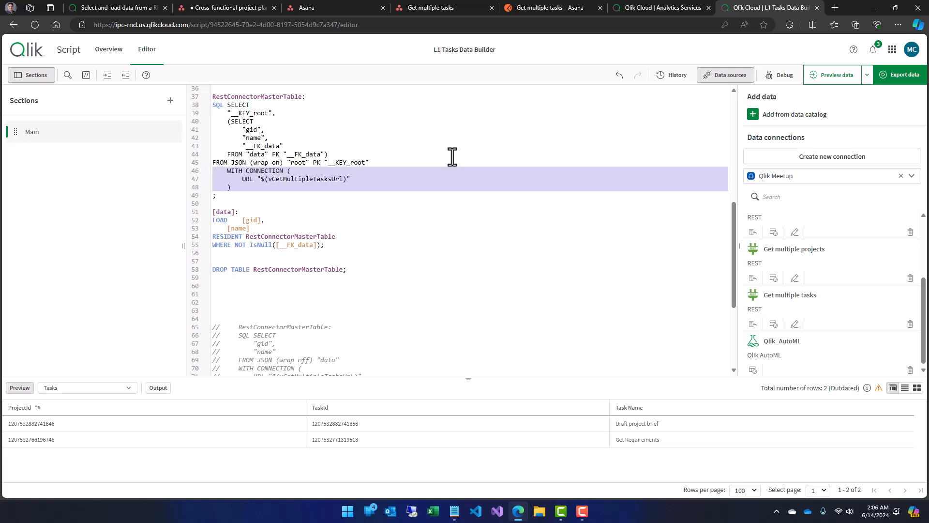
- Indent the generated RestConnectorMasterTable statement through its FROM JSON line by one level to match the loop body
scroll(342, 238, up, 3)
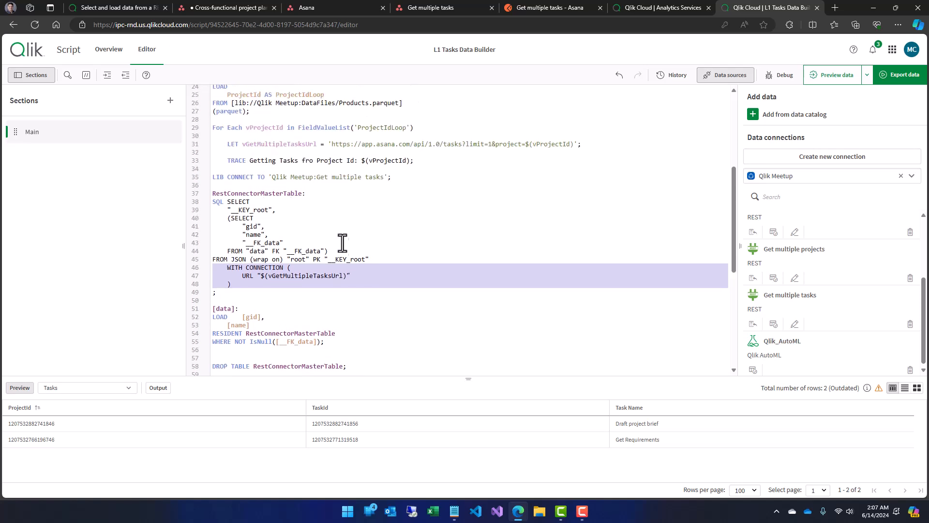
drag(211, 193, 379, 264)
key(Tab)
key(Tab)
click(296, 308)
- Delete the generated LIB CONNECT TO 'Qlik Meetup:Get multiple tasks' line and the blank line after it
click(257, 177)
key(shift+End)
key(Delete)
key(Delete)
key(Delete)
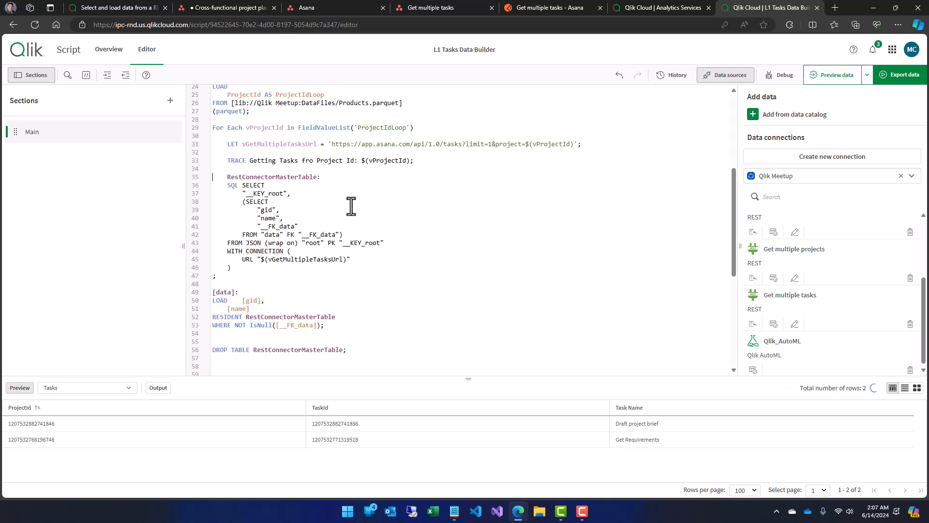
- Replace the Tasks load's RESIDENT line with the generated RESIDENT RestConnectorMasterTable and WHERE NOT IsNull([__FK_data]) lines, indented one level
scroll(350, 206, down, 1)
drag(327, 277, 206, 279)
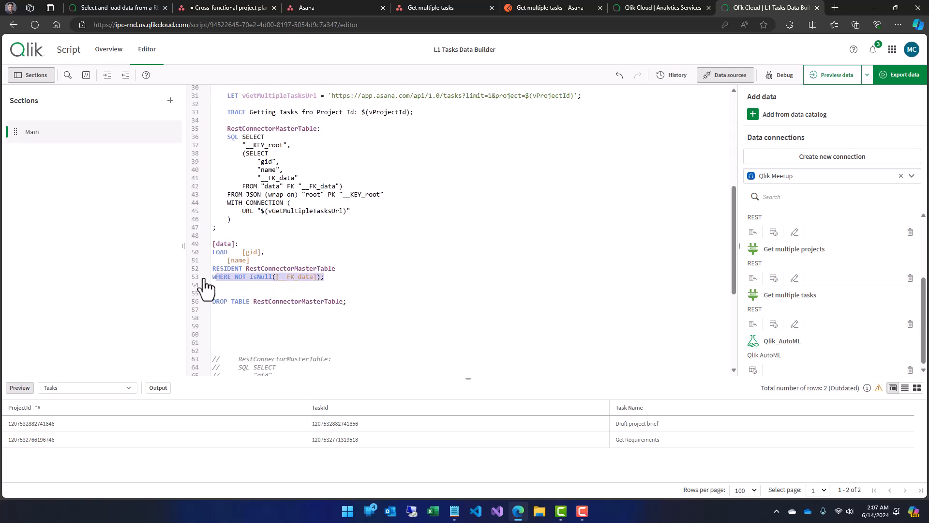
right_click(338, 289)
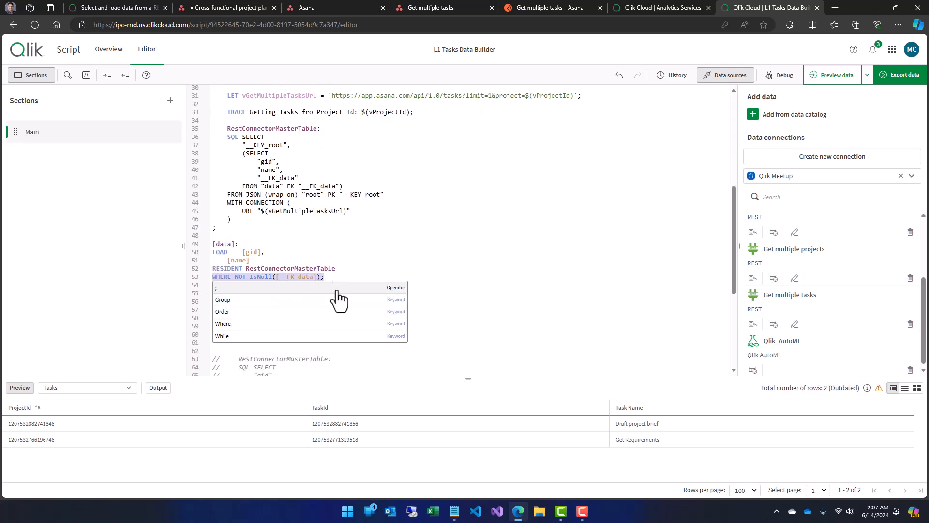
click(373, 252)
drag(326, 277, 183, 272)
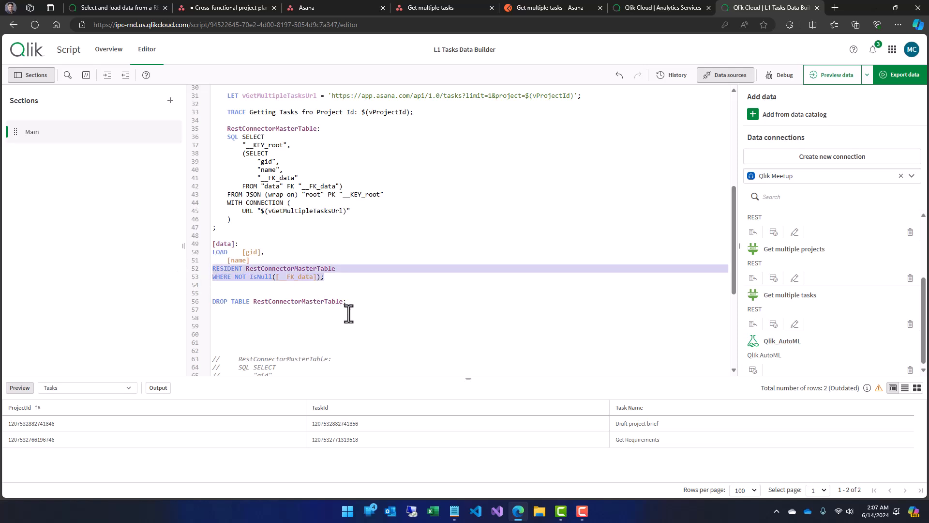
scroll(349, 312, down, 1)
scroll(349, 312, down, 5)
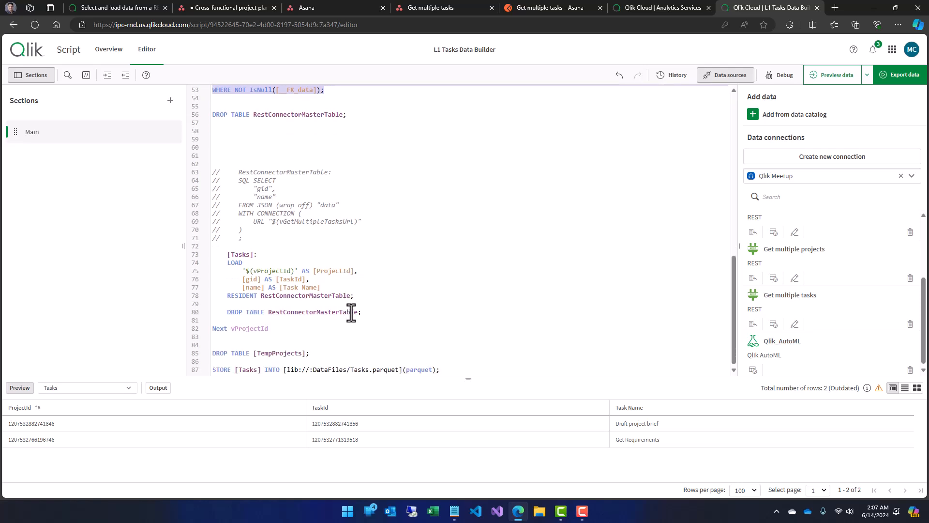
drag(355, 300, 231, 299)
key(ctrl+v)
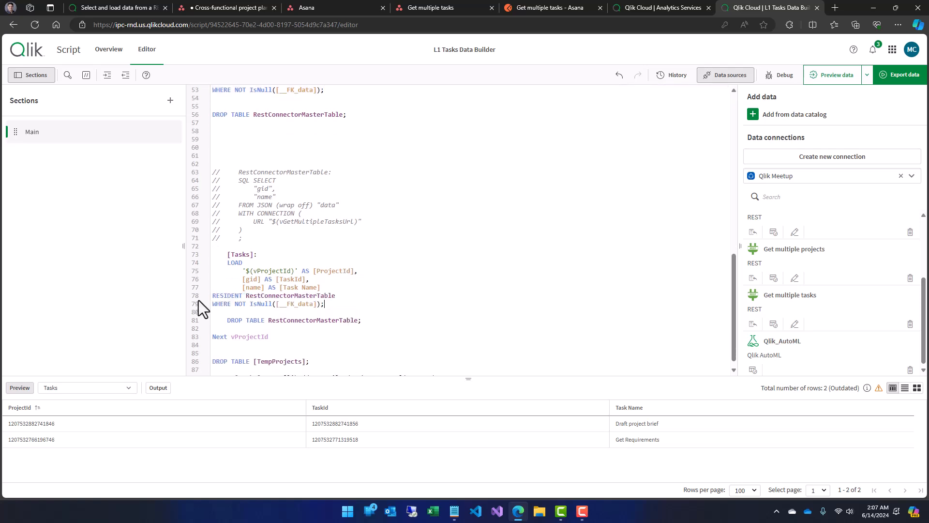
drag(326, 304, 213, 296)
key(Tab)
- Delete the generated [data] load with its DROP TABLE RestConnectorMasterTable line and the surplus blank lines above the commented-out block
scroll(297, 244, up, 6)
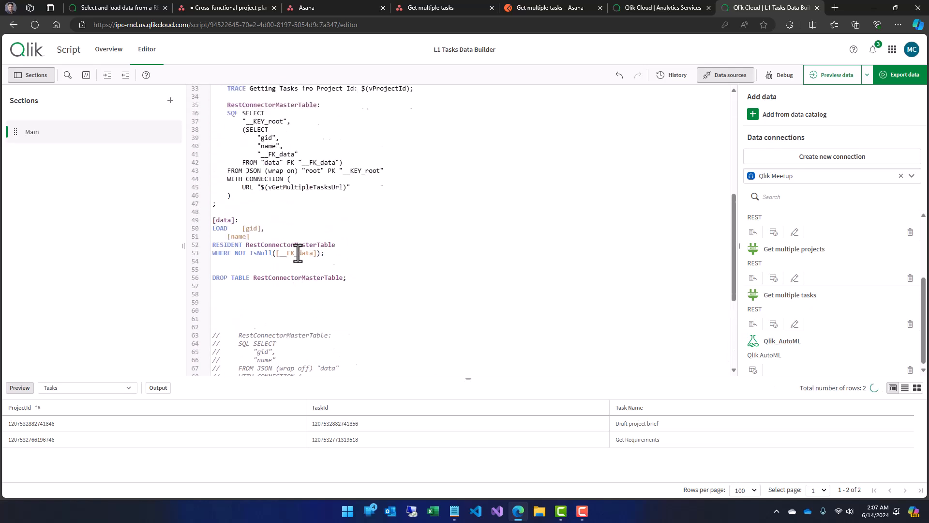
drag(372, 265, 210, 196)
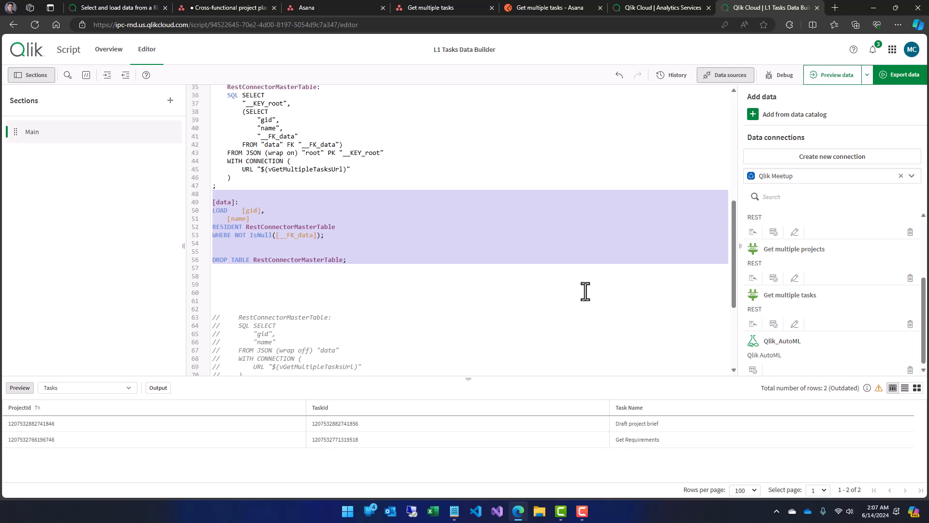
key(Delete)
key(Delete)
key(Delete)
key(Delete)
key(Delete)
key(Delete)
key(Delete)
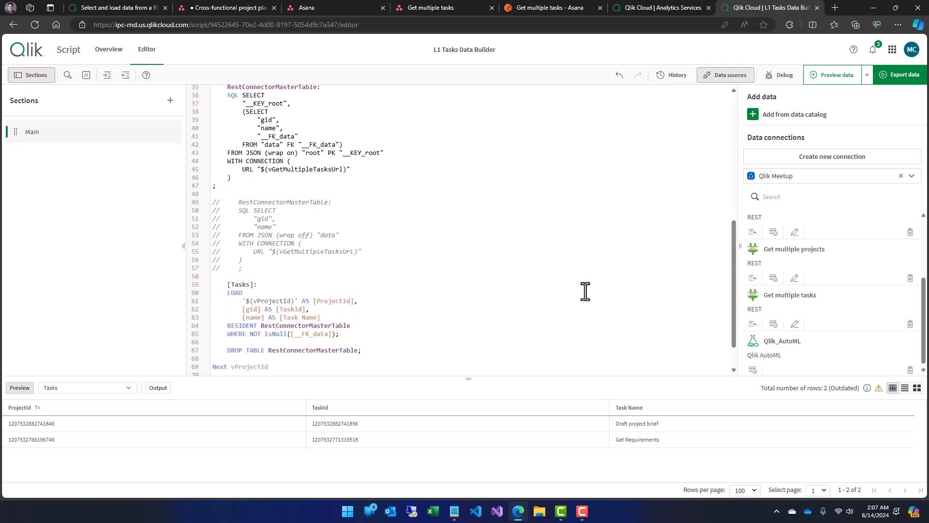
- Move the semicolon ending the SQL SELECT statement up beside the closing parenthesis of the WITH CONNECTION clause
scroll(579, 289, up, 3)
scroll(544, 268, down, 3)
scroll(288, 140, up, 1)
drag(227, 143, 245, 225)
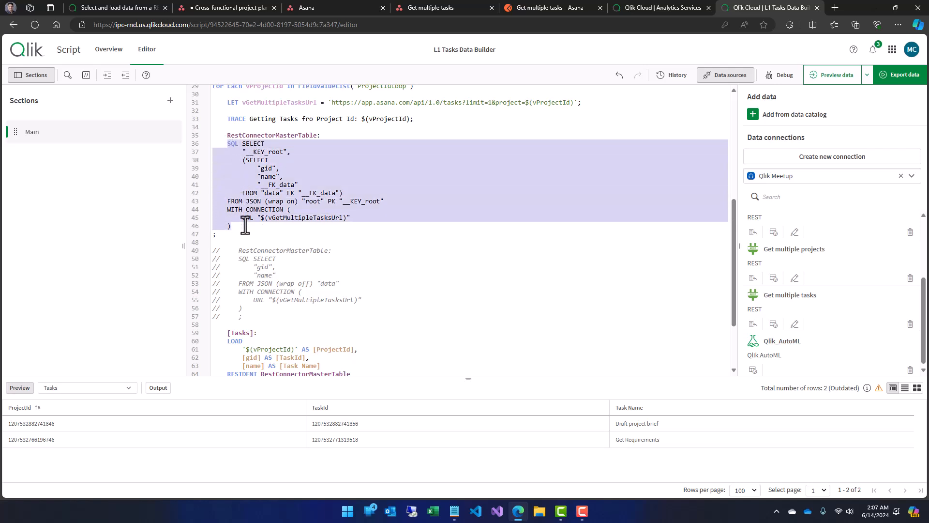
click(246, 232)
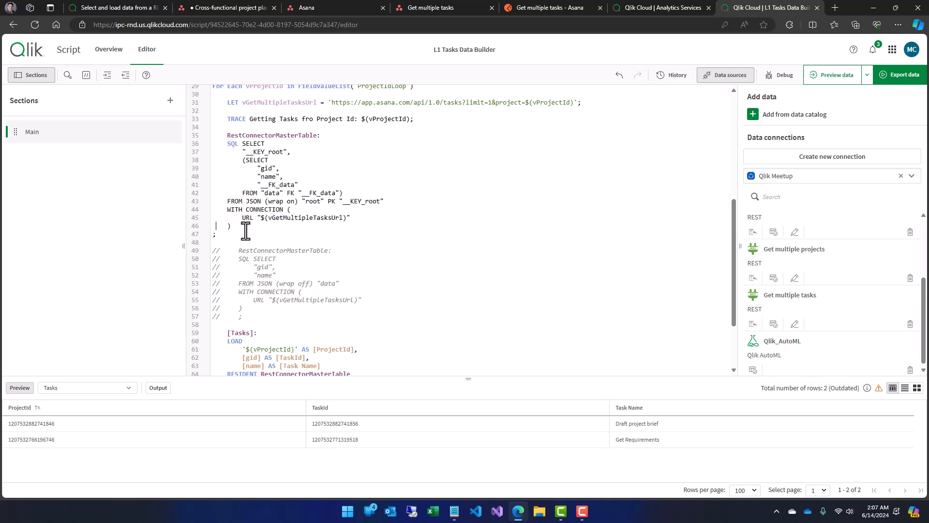
key(Delete)
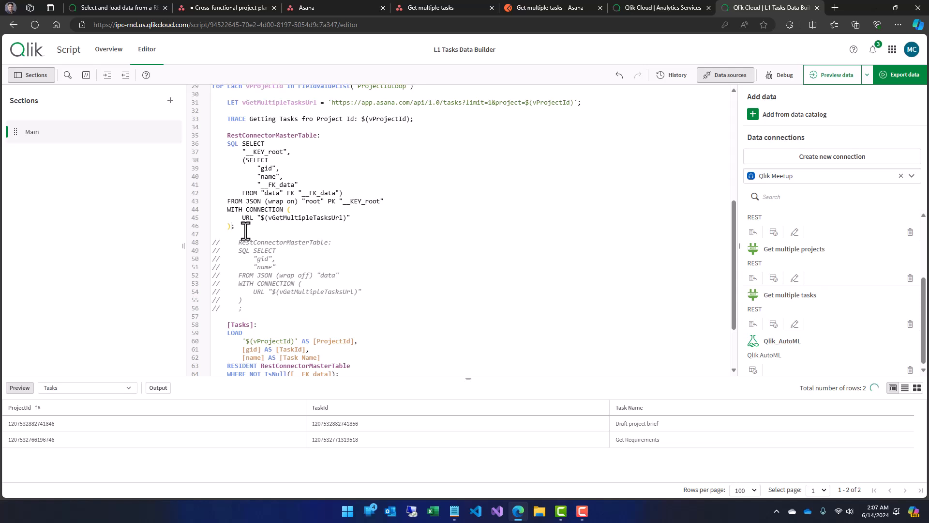
- Review the reworked RestConnectorMasterTable statement and the Tasks resident load with its WHERE NOT IsNull([__FK_data]) filter
scroll(246, 231, down, 2)
scroll(263, 220, up, 2)
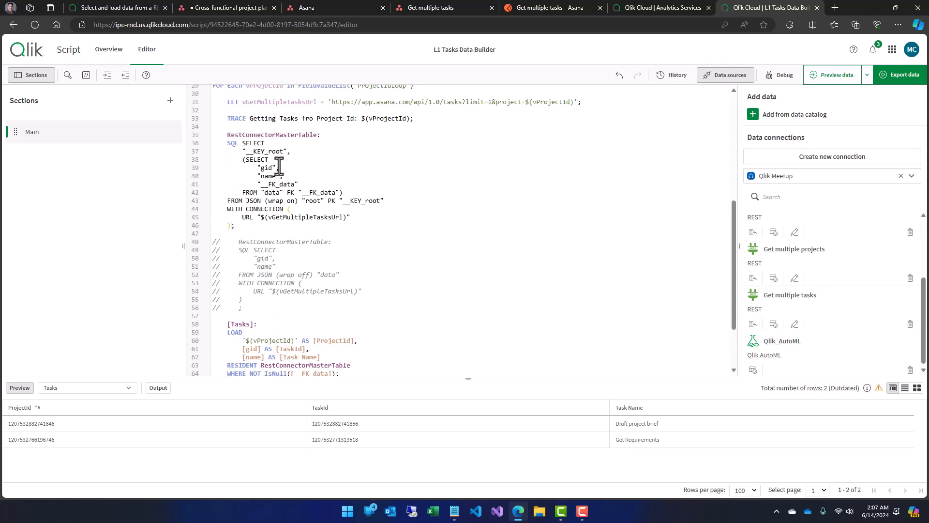
scroll(255, 260, down, 3)
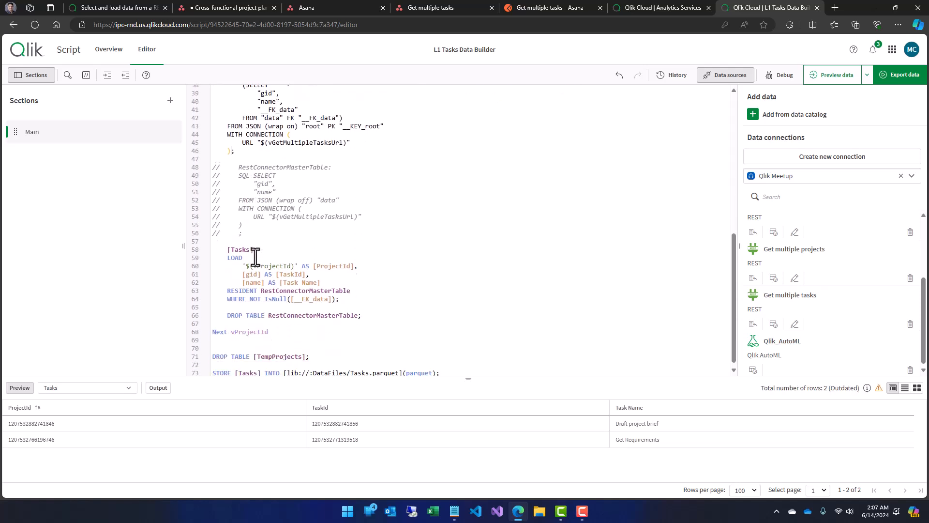
double_click(298, 287)
scroll(310, 293, up, 4)
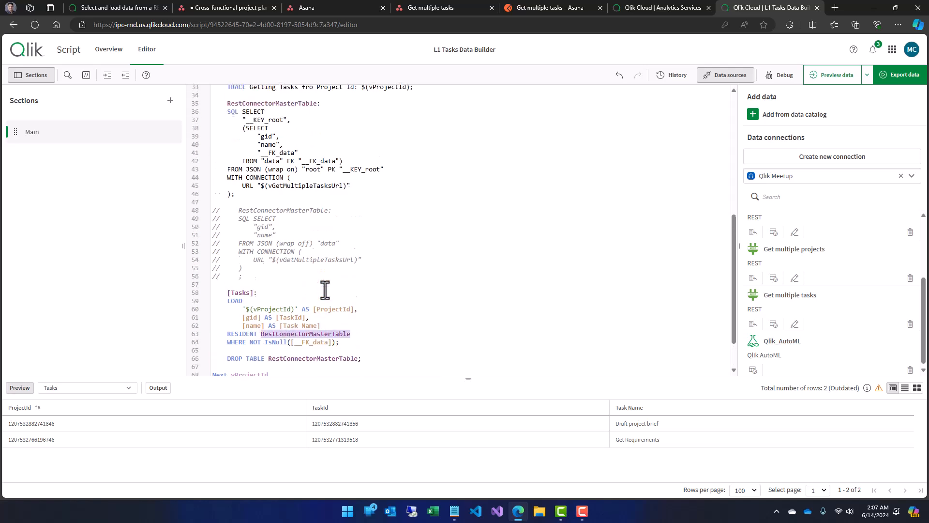
scroll(288, 223, down, 4)
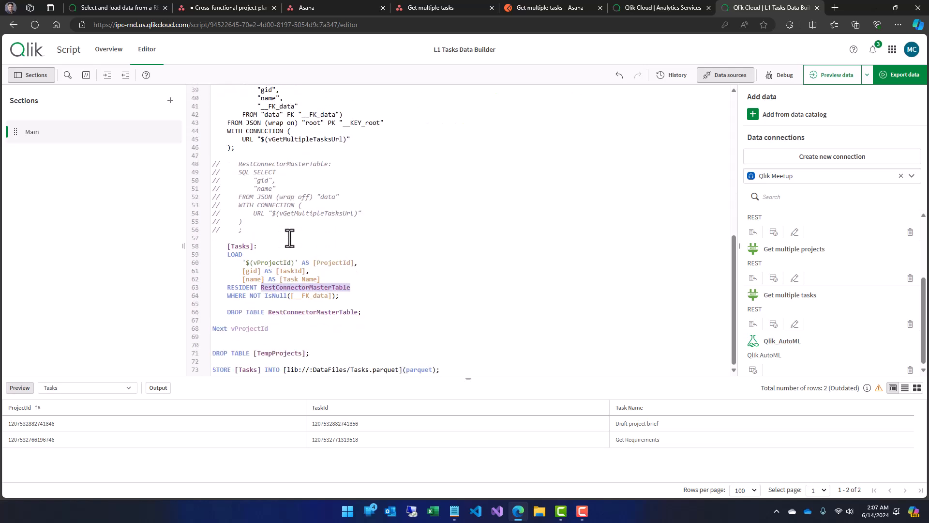
mouse_move(334, 296)
mouse_down()
mouse_move(225, 300)
mouse_move(307, 296)
mouse_move(329, 307)
mouse_up()
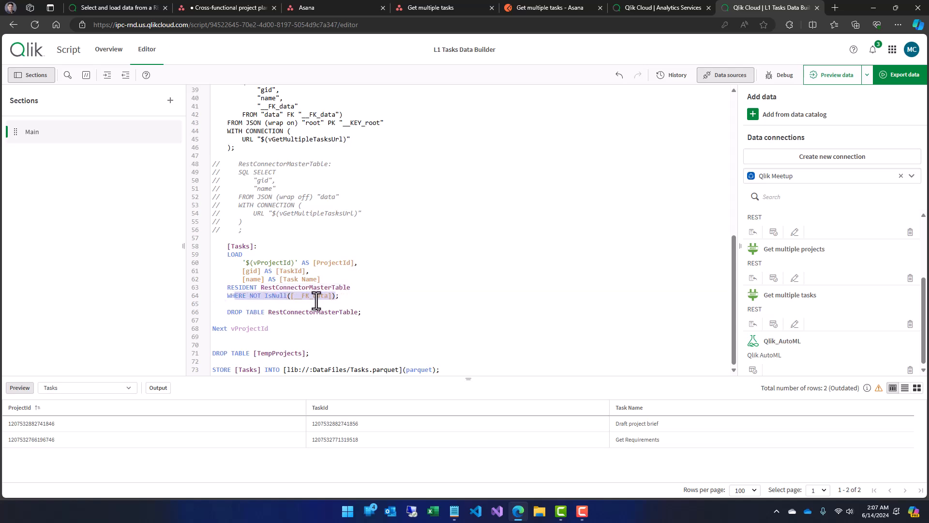
click(311, 300)
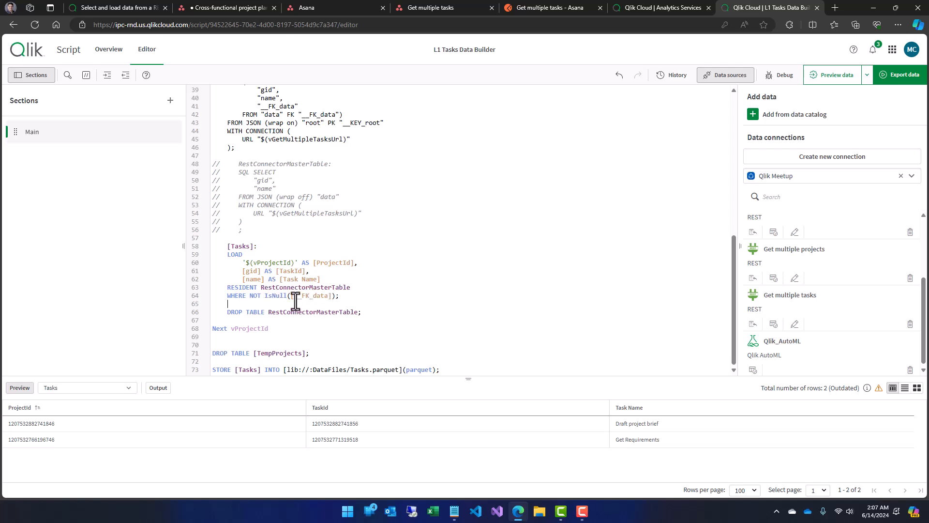
scroll(312, 341, up, 2)
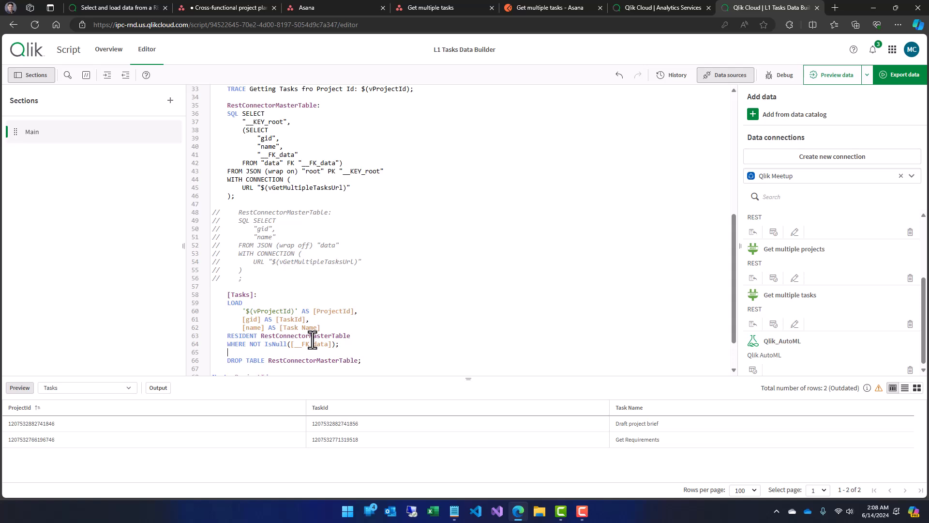
scroll(312, 341, up, 2)
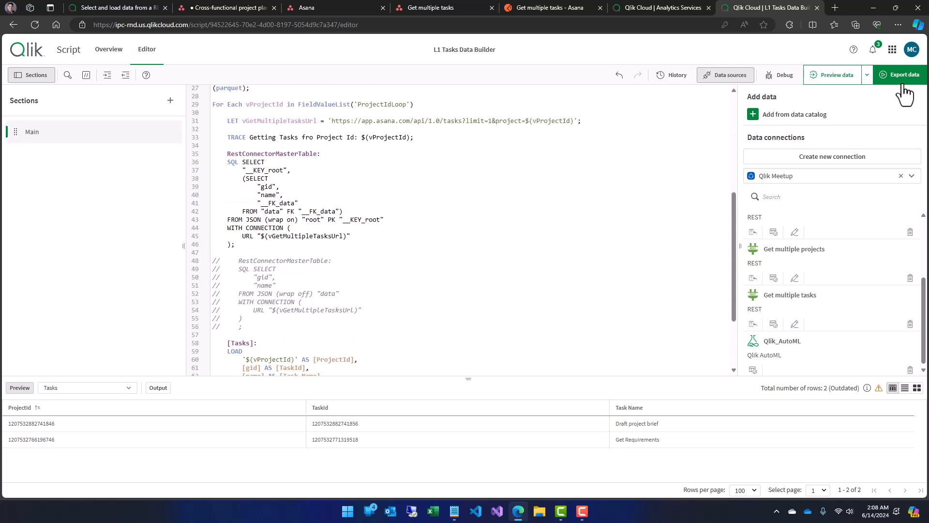
- Comment out the STORE [Tasks] statement and run a data export to preview the Tasks rows in an enlarged pane
scroll(556, 211, down, 4)
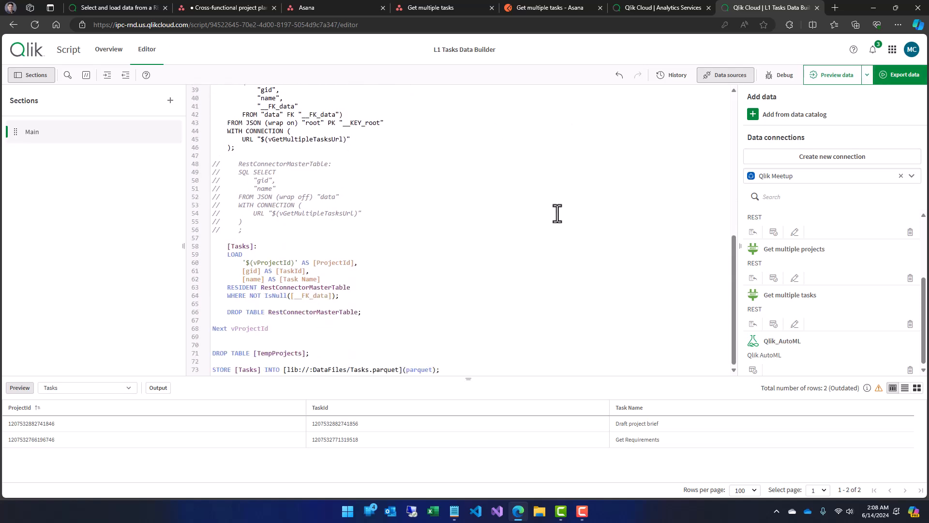
text(//)
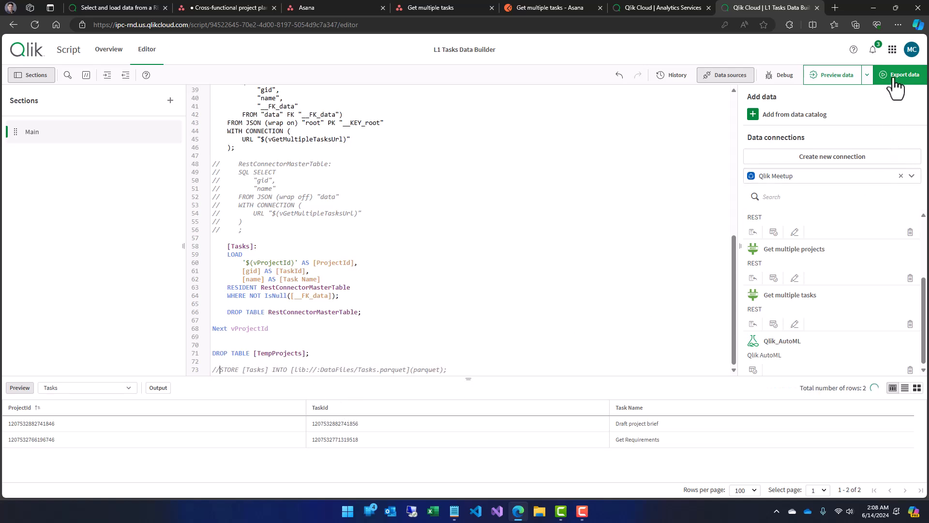
click(899, 75)
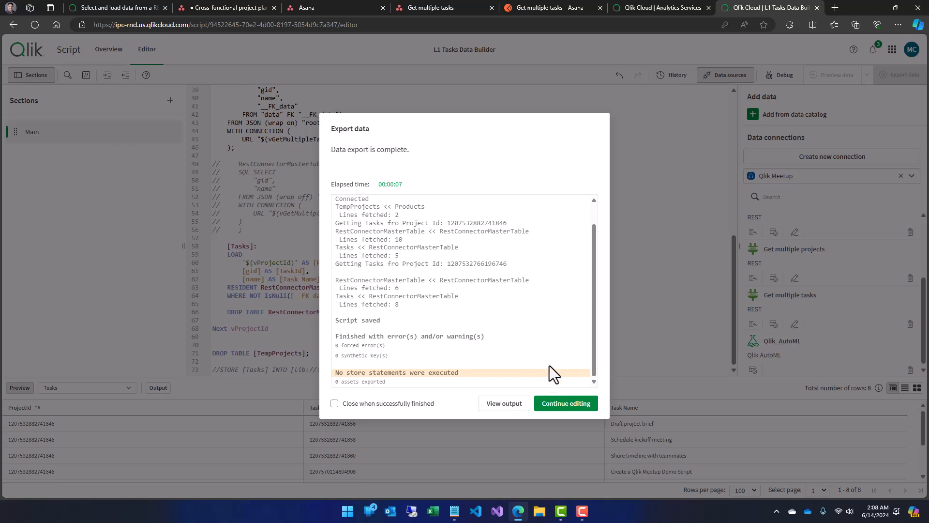
click(554, 415)
drag(468, 375, 469, 240)
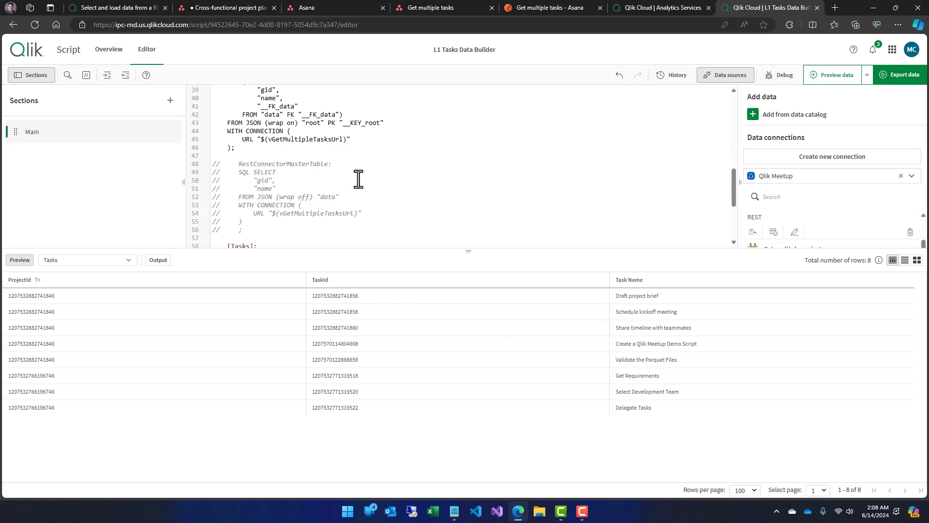
- Delete the old commented-out RestConnectorMasterTable block and view the output log of the last run
drag(242, 229, 207, 167)
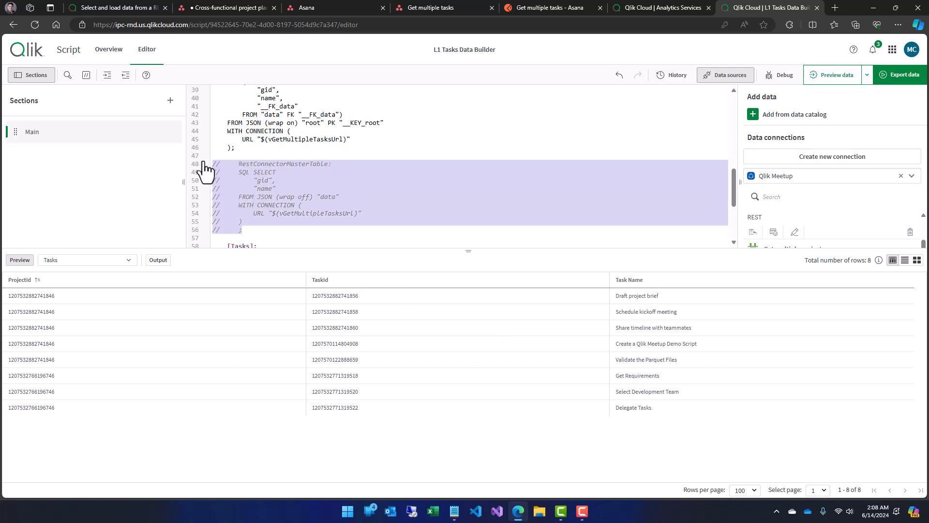
key(Delete)
click(160, 260)
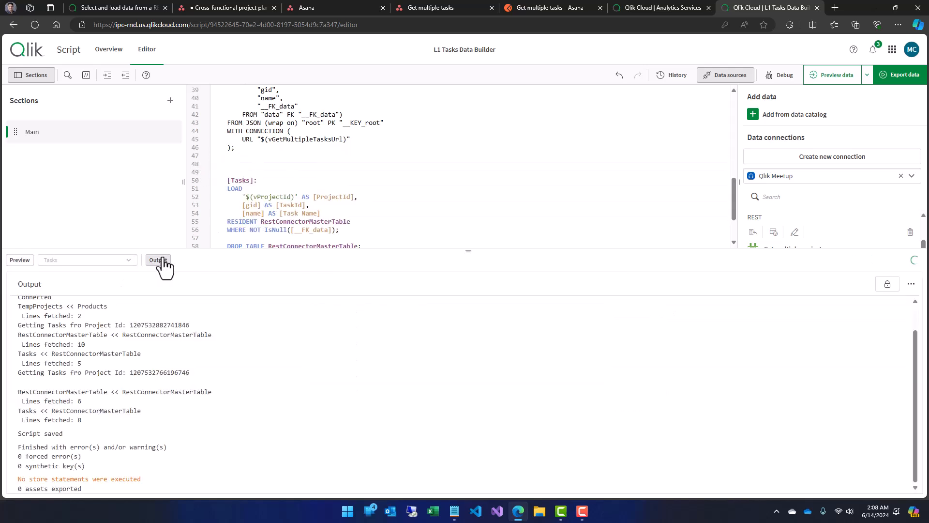
scroll(121, 385, up, 1)
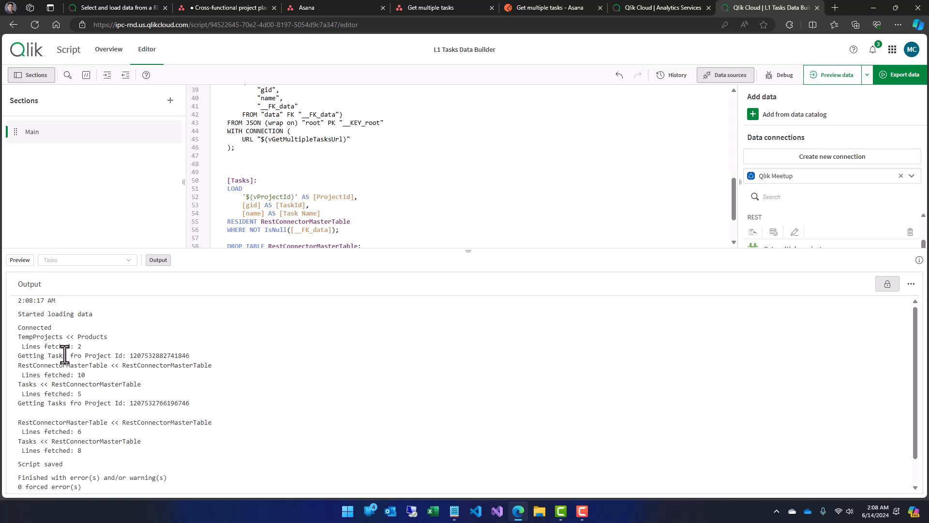
- Enlarge the script area and remove the two surplus blank lines above the [Tasks] load
drag(472, 252, 468, 385)
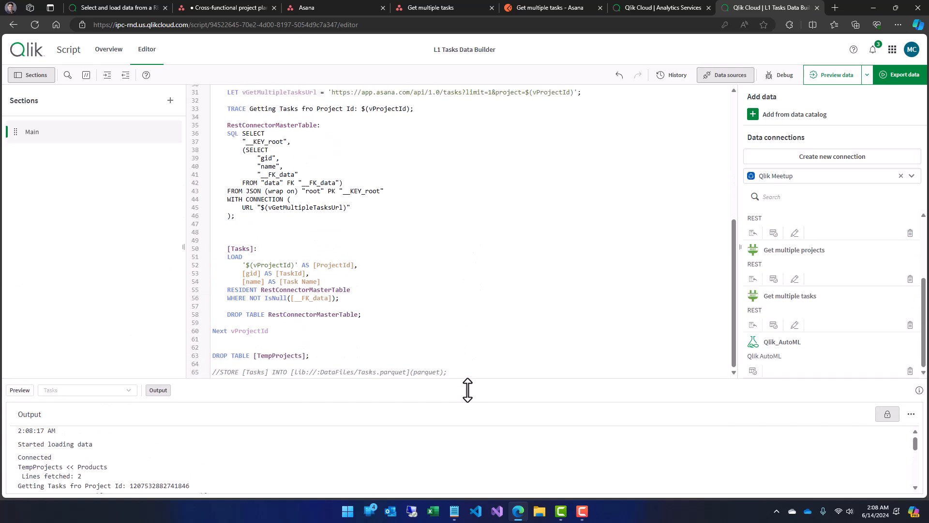
scroll(367, 270, up, 1)
scroll(369, 269, down, 1)
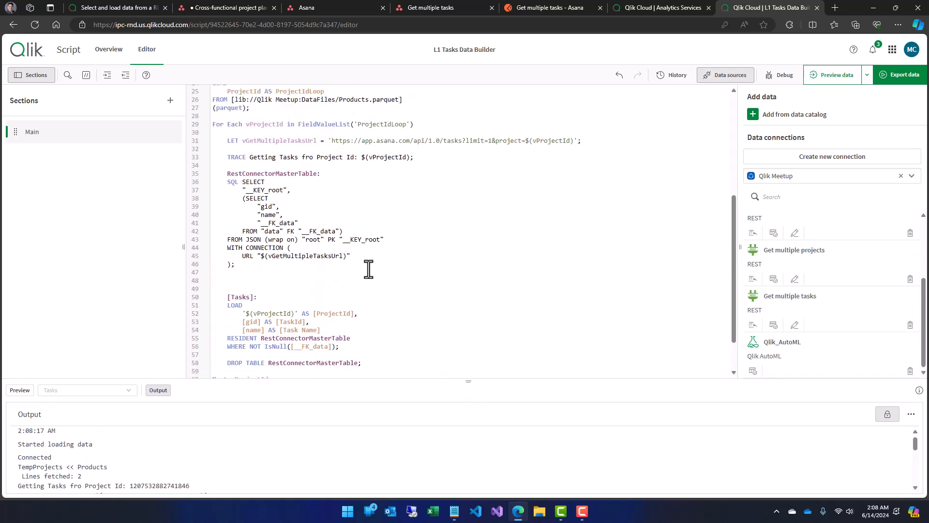
click(258, 219)
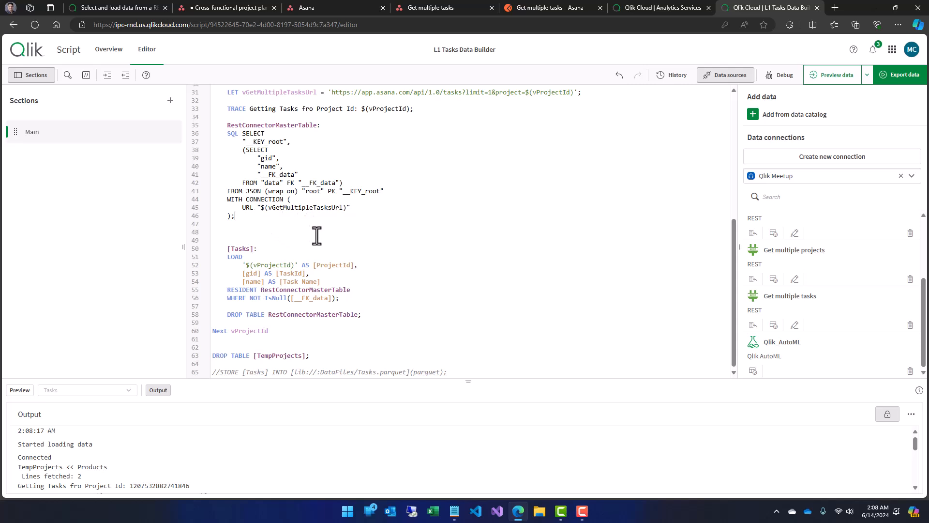
key(Delete)
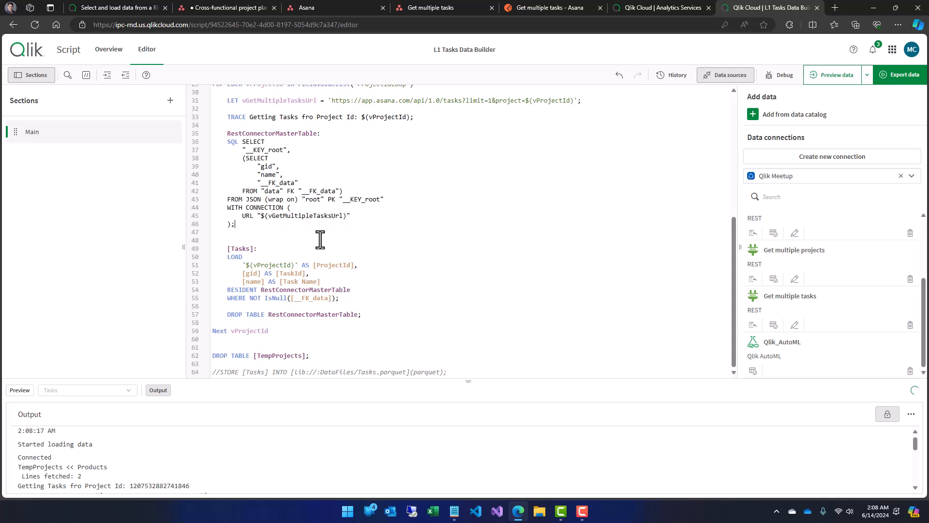
key(Delete)
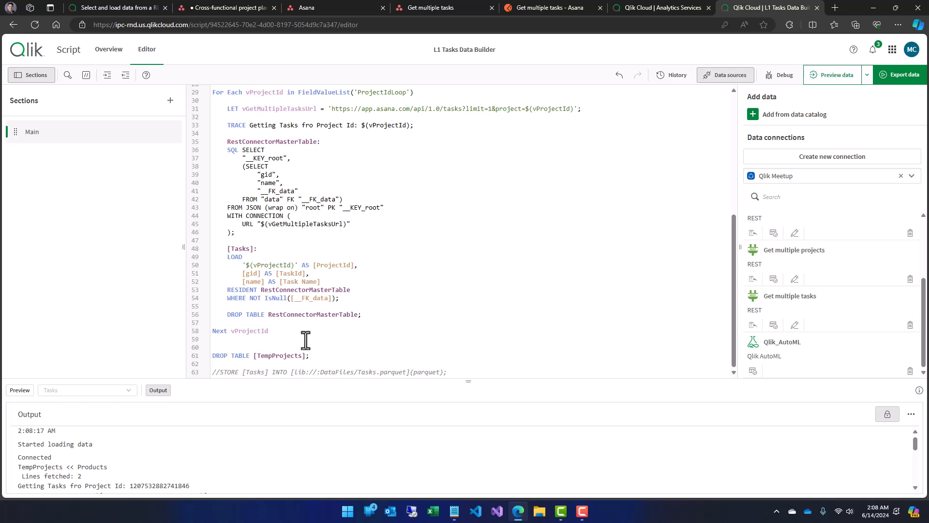
- Uncomment the STORE [Tasks] INTO Tasks.parquet statement and run the data export again, returning to the script editor
click(313, 372)
key(Delete)
key(Delete)
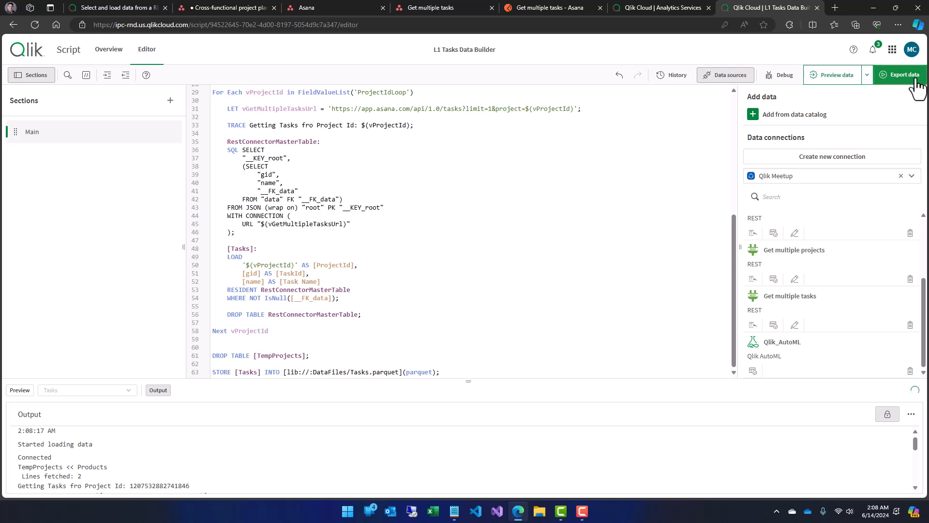
click(903, 76)
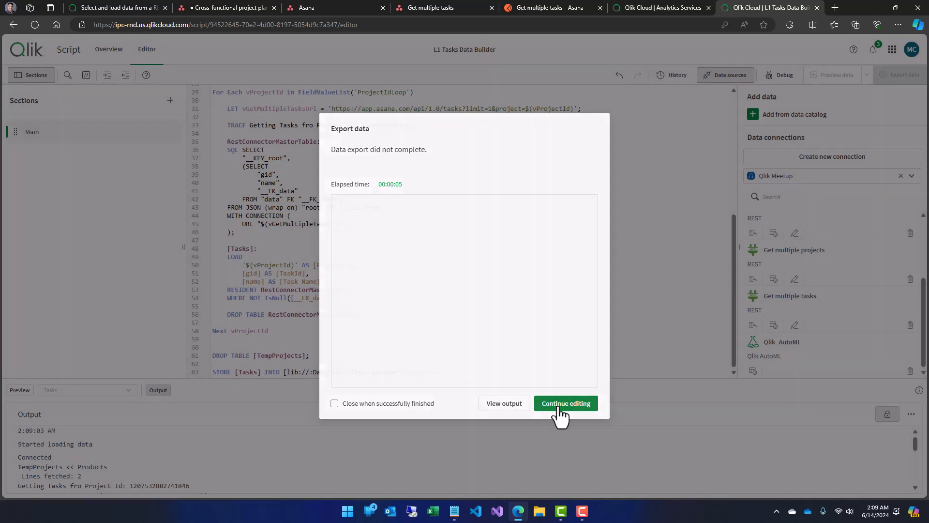
click(559, 407)
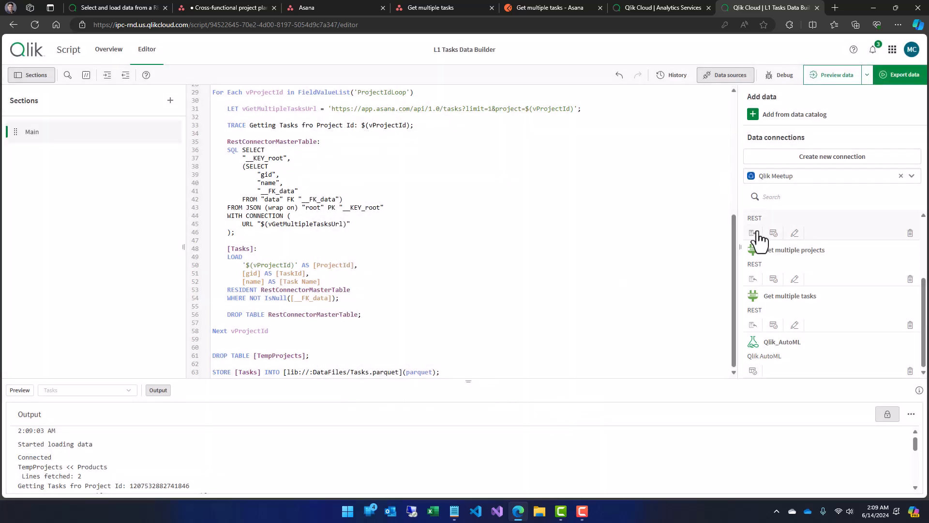
scroll(783, 263, up, 3)
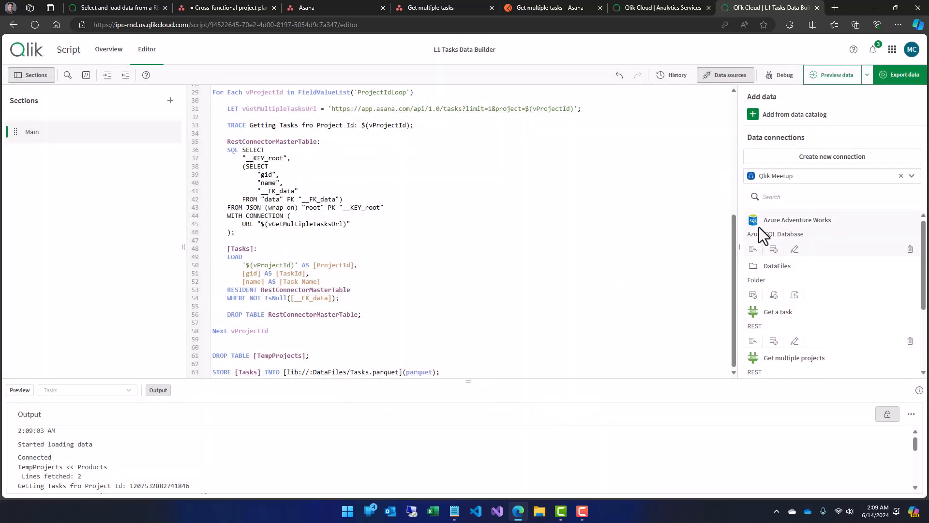
- Preview the fields and rows of Tasks.parquet in the DataFiles folder, closing the data selection without inserting a script
click(753, 296)
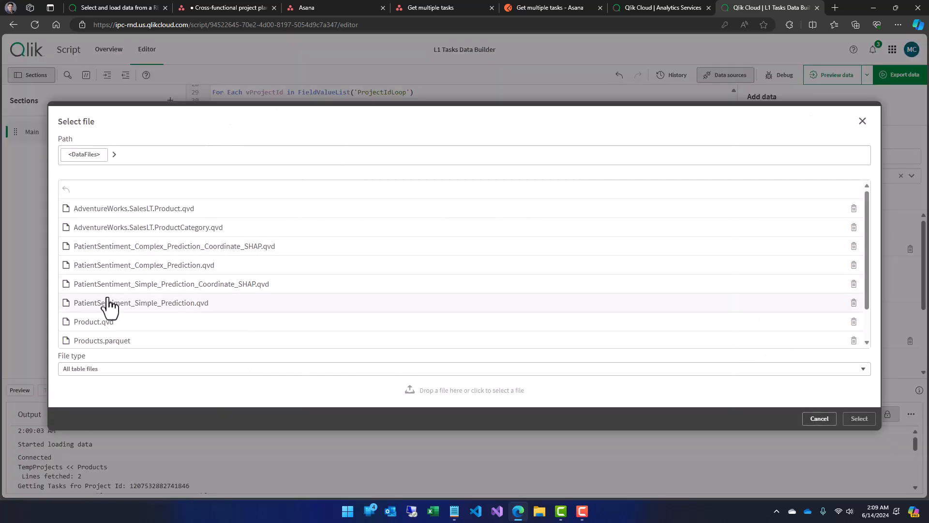
scroll(148, 304, down, 2)
click(123, 323)
click(861, 421)
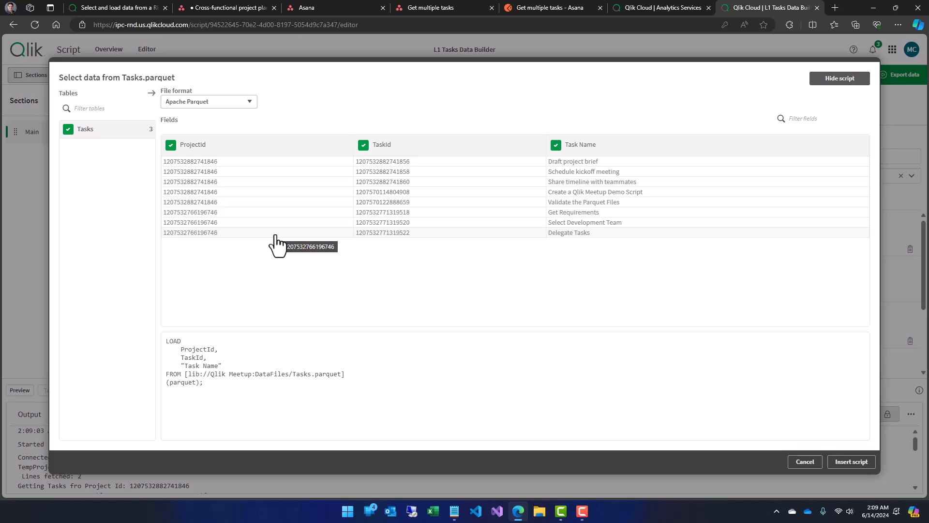
click(805, 462)
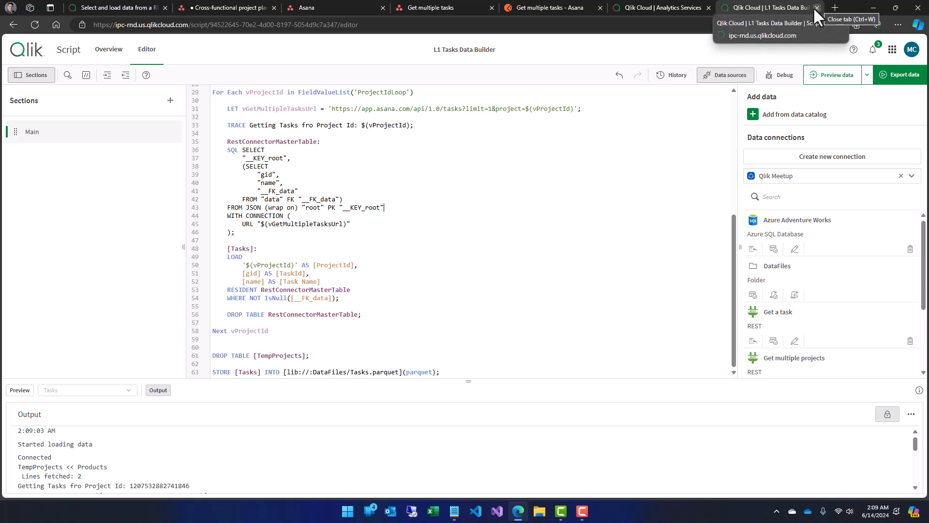
- Enlarge the script area and highlight the vGetMultipleTasksUrl variable name in the LET statement
drag(467, 379, 468, 479)
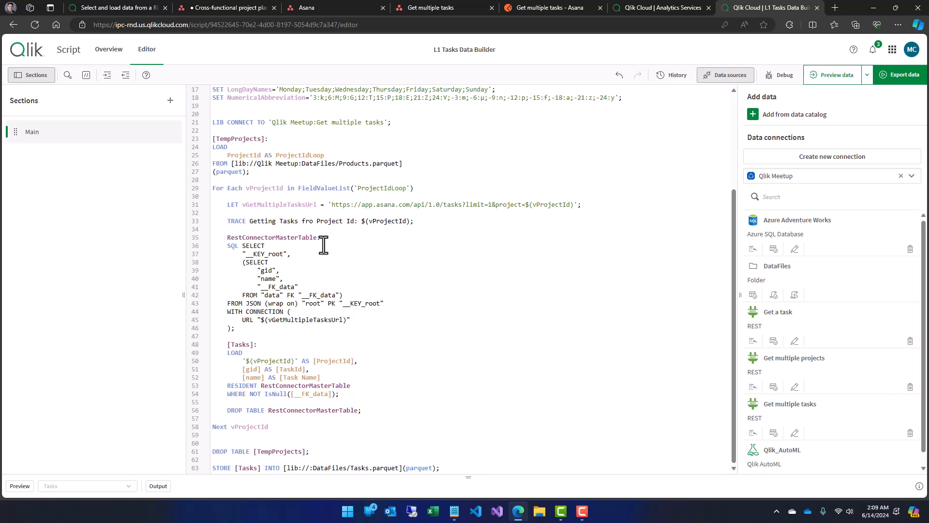
click(321, 262)
drag(246, 204, 314, 203)
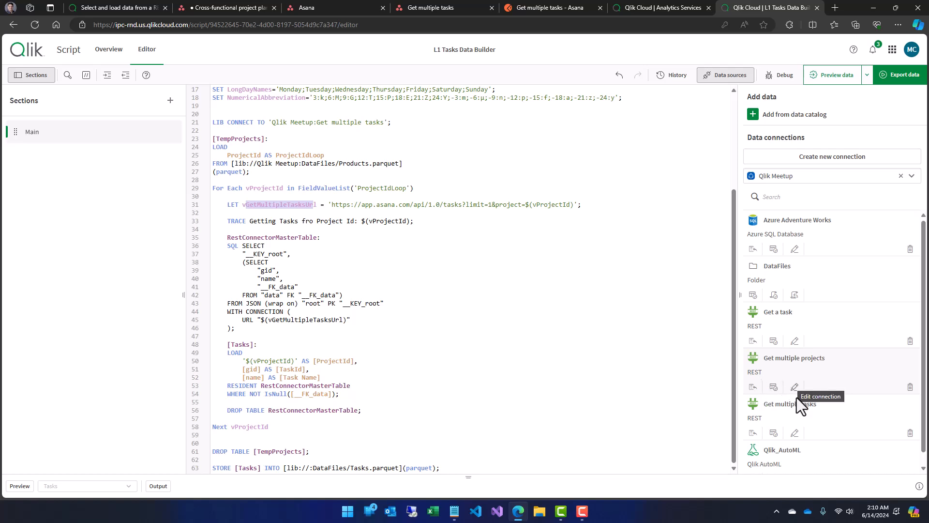
- Review the pagination type options and Next URL path of the Get multiple tasks connection, leaving it without saving
click(794, 432)
scroll(370, 278, down, 10)
scroll(370, 279, down, 2)
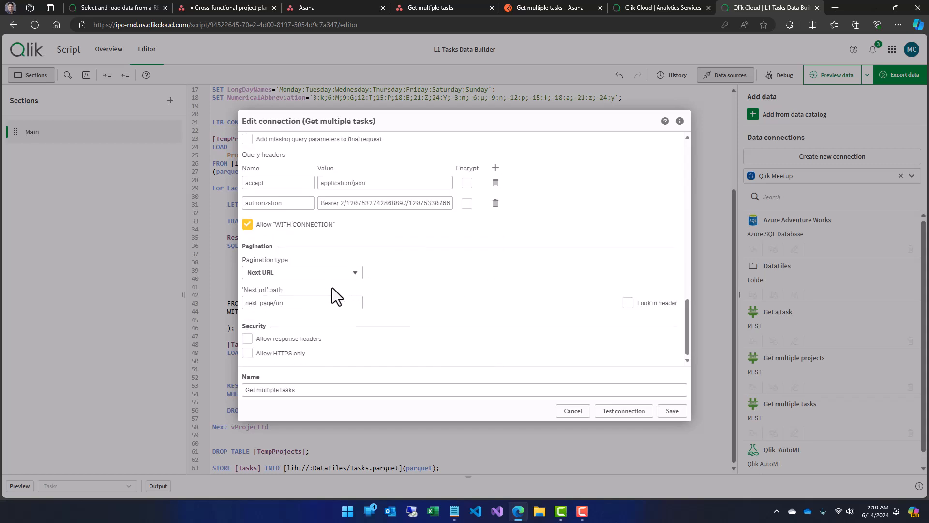
click(323, 274)
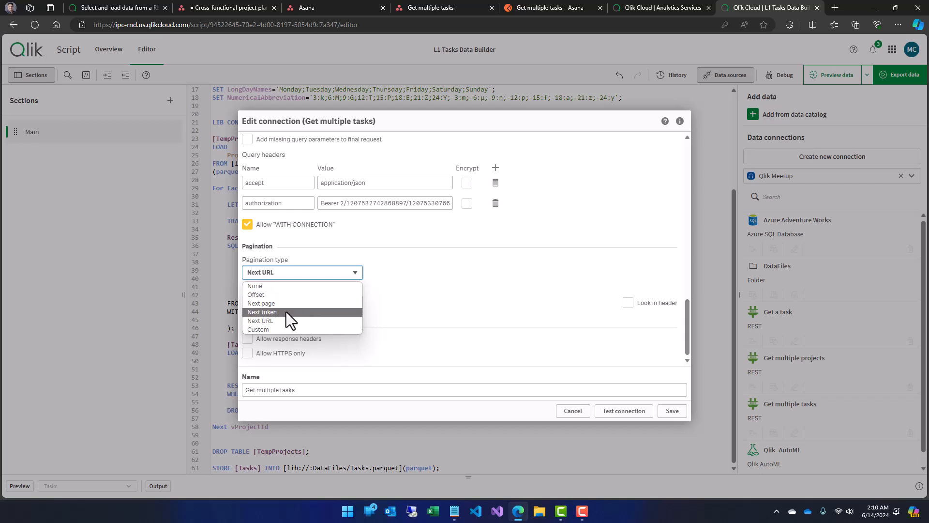
click(426, 257)
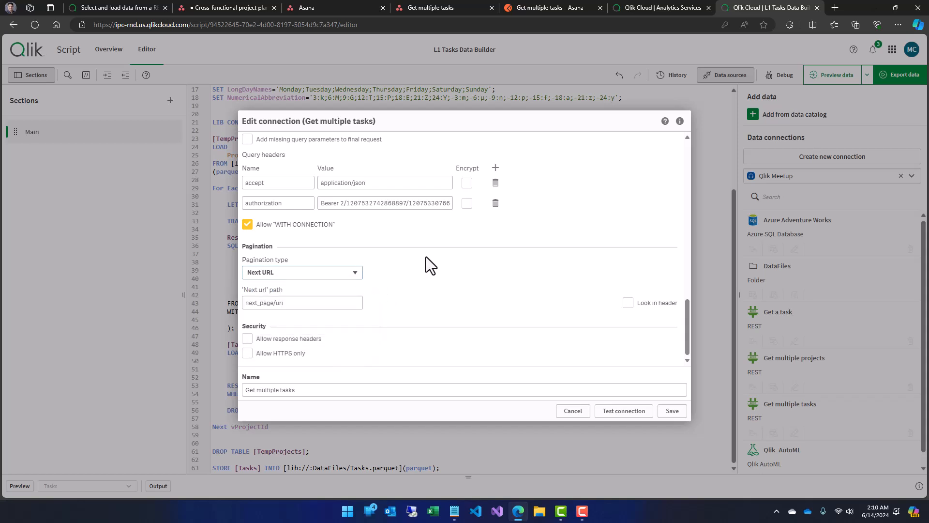
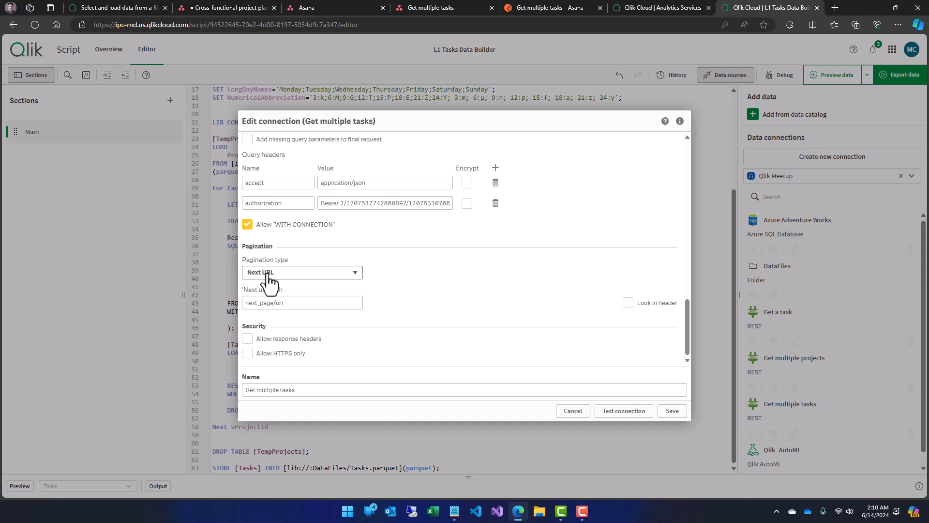
click(288, 272)
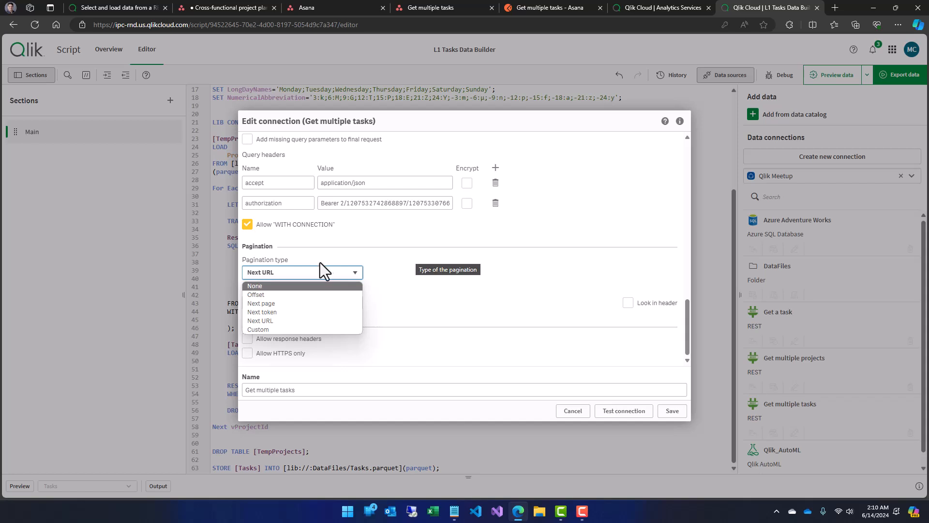
click(379, 253)
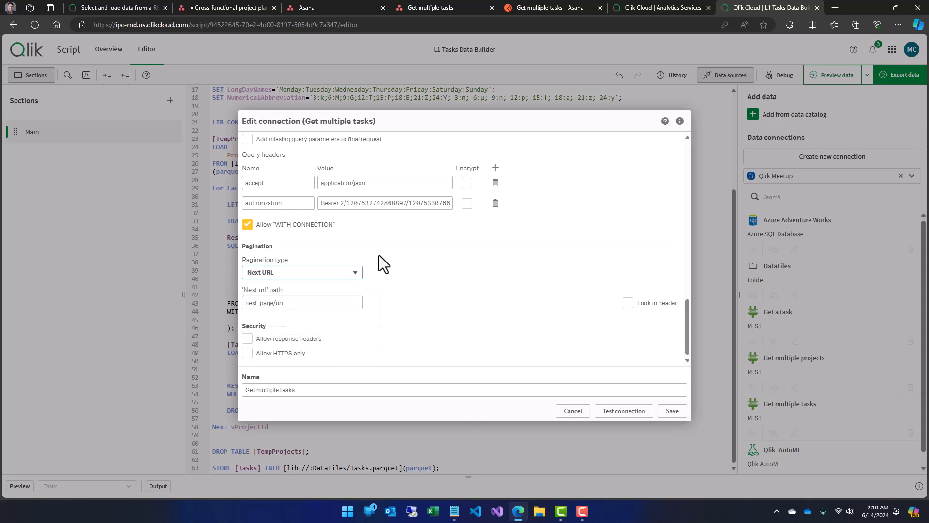
click(579, 412)
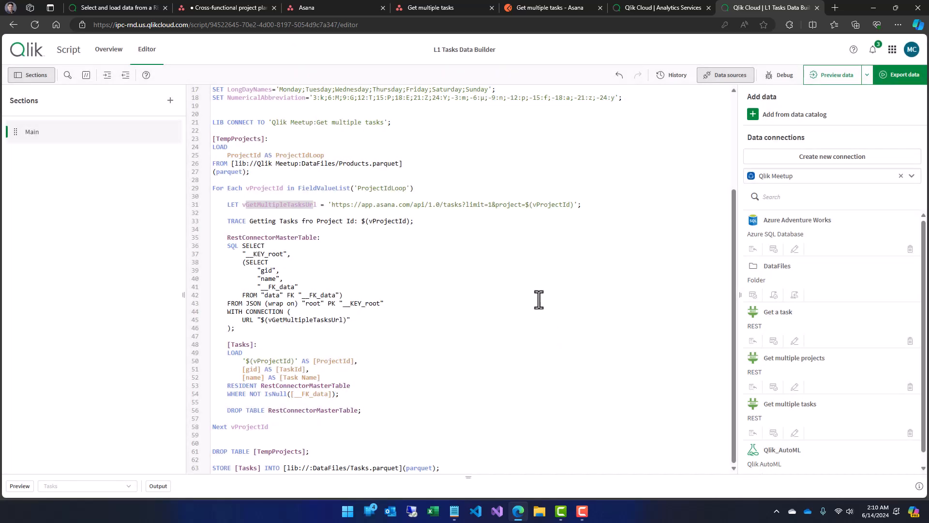
- Close the script's tab, duplicate L1 Tasks Data Builder in the catalog and rename the copy to L1 Task Data Builder
click(816, 7)
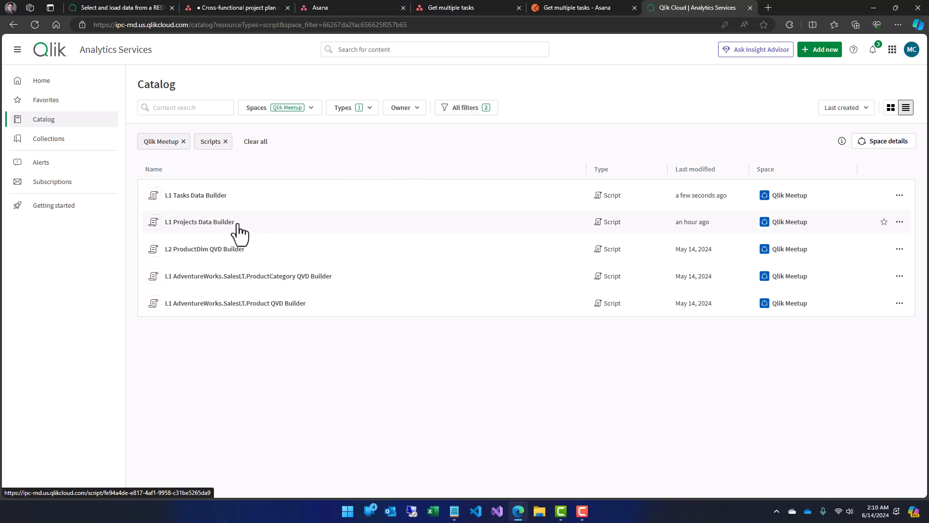
right_click(218, 204)
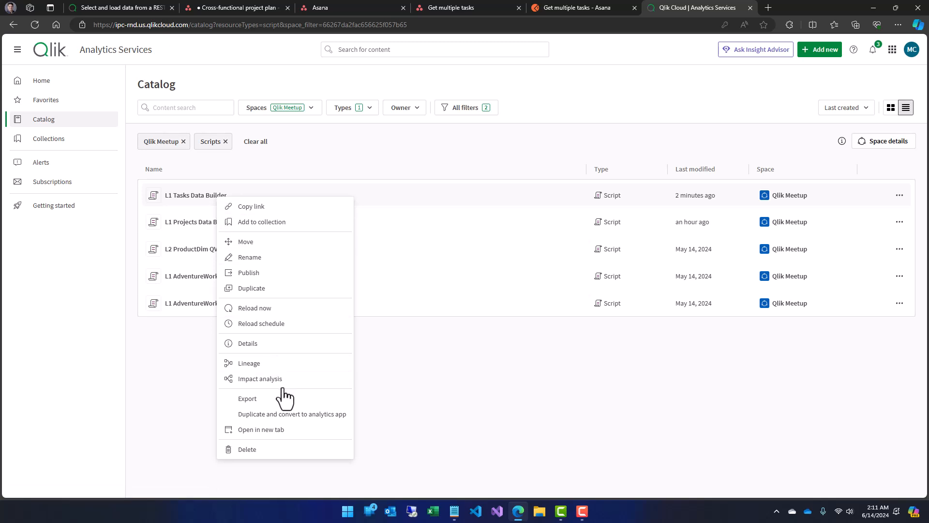
click(274, 289)
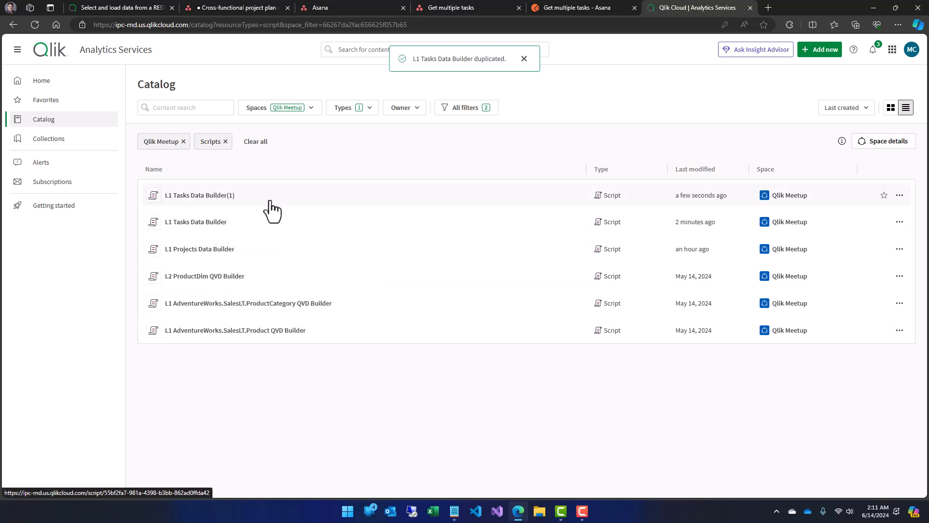
right_click(258, 201)
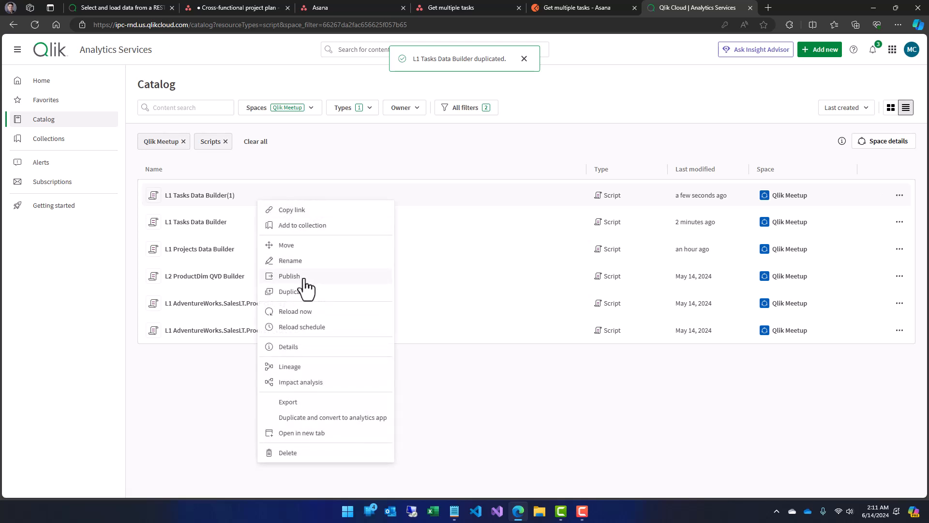
click(300, 260)
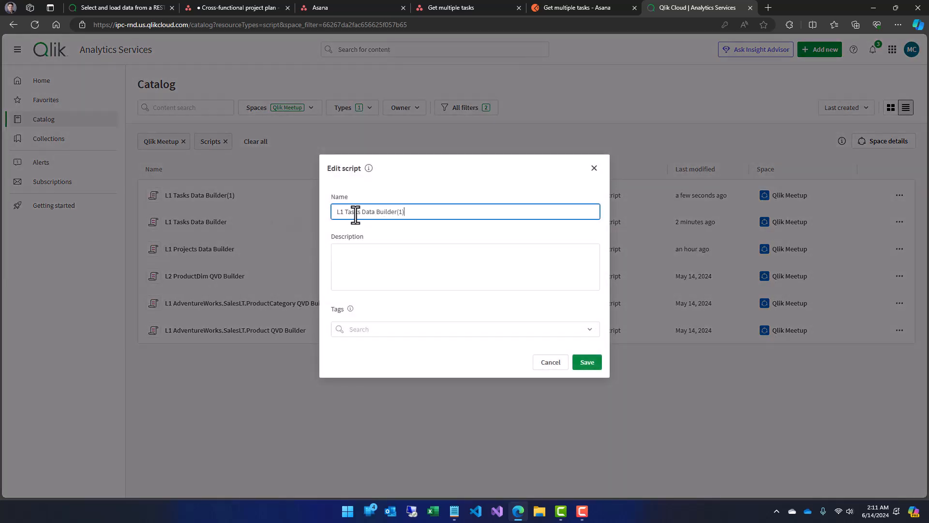
key(Delete)
click(478, 205)
click(587, 363)
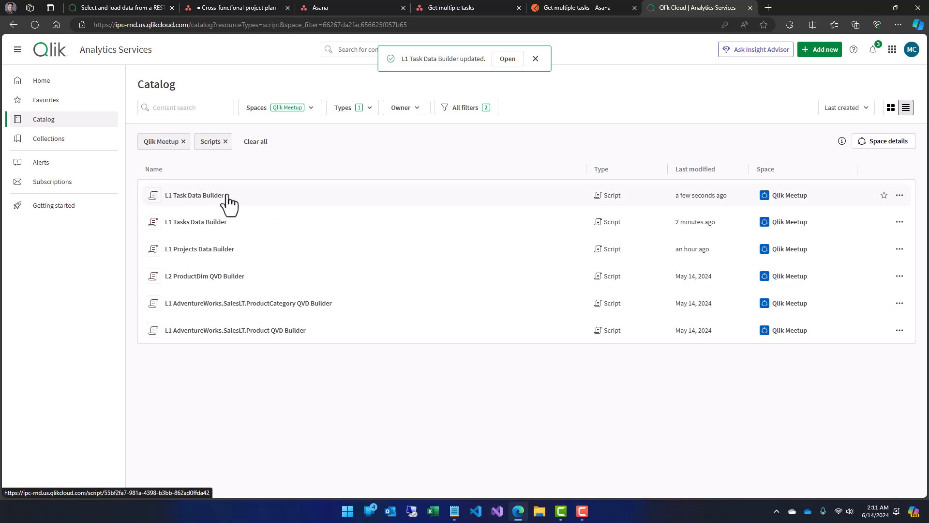
- Open the L1 Task Data Builder script's editor in a new tab and enlarge the script area
right_click(232, 195)
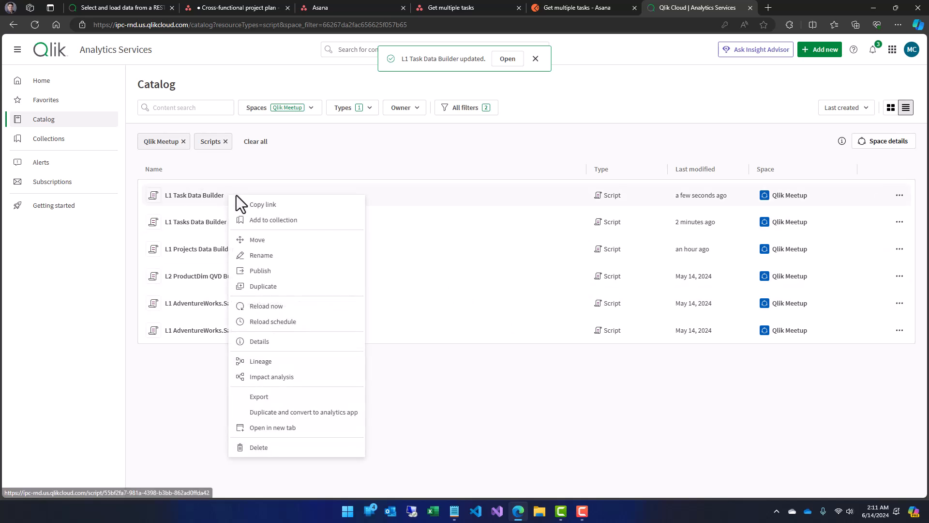
click(269, 427)
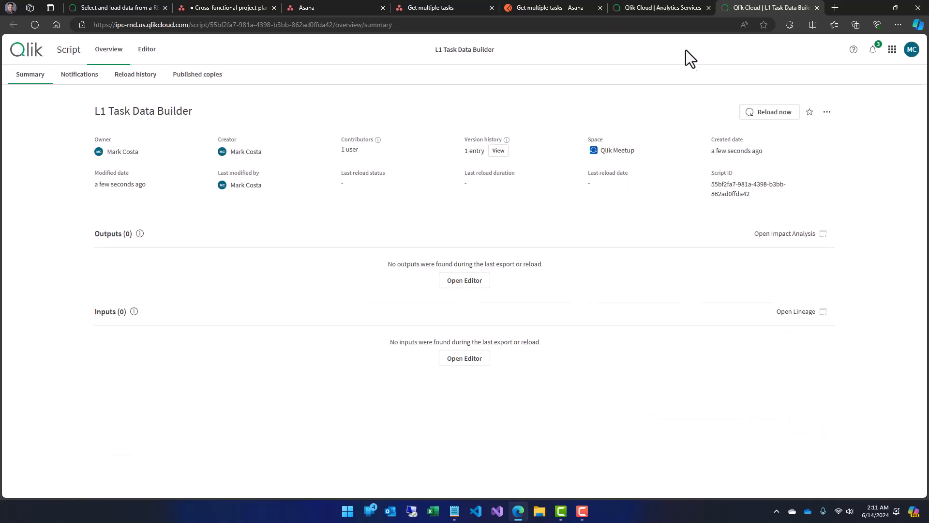
click(147, 50)
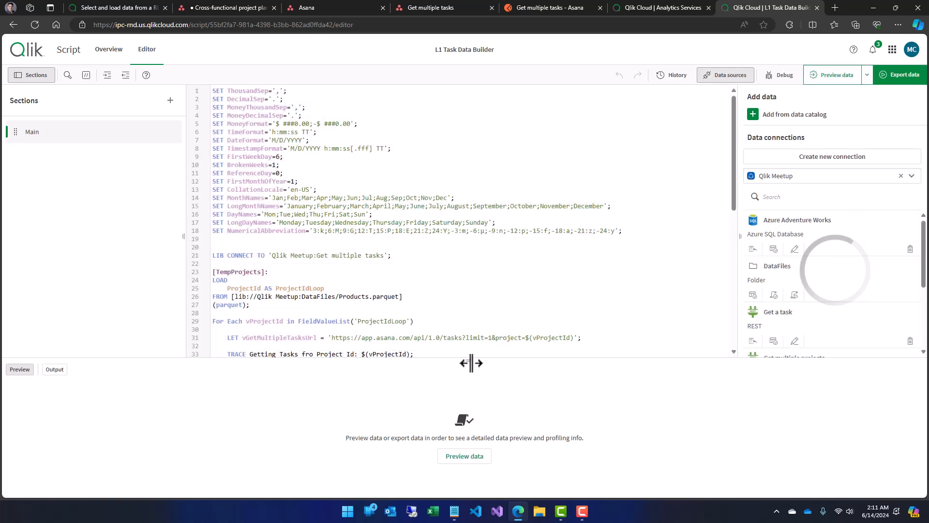
drag(473, 361, 483, 489)
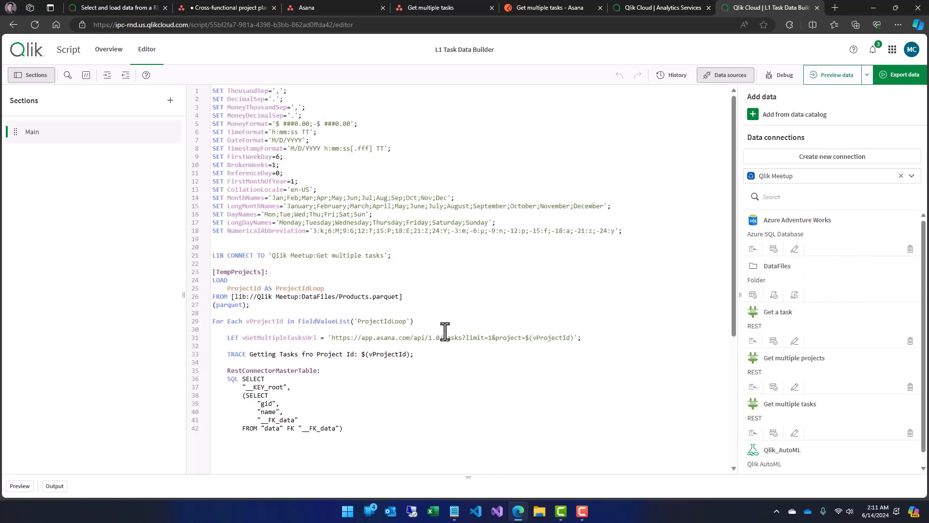
- Change the final STORE statement to store [Task] into Task.parquet
scroll(440, 334, down, 3)
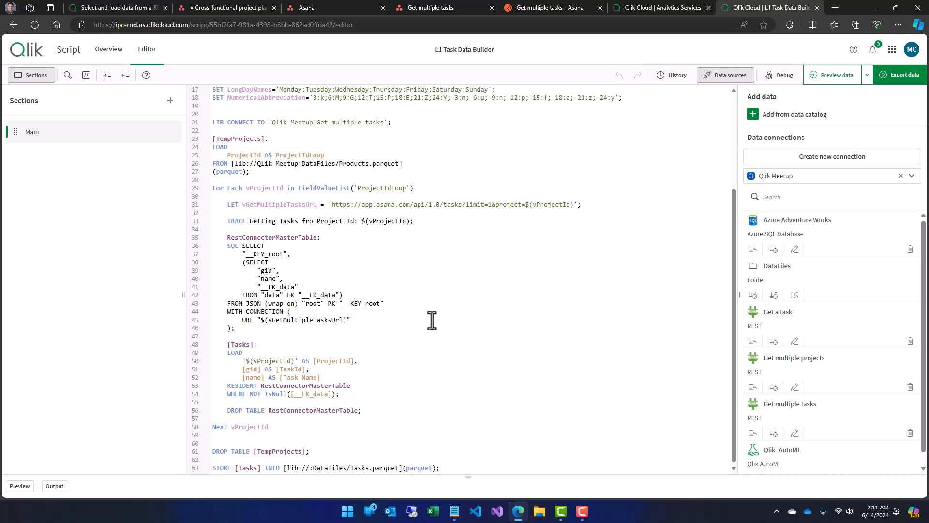
click(255, 468)
key(BackSpace)
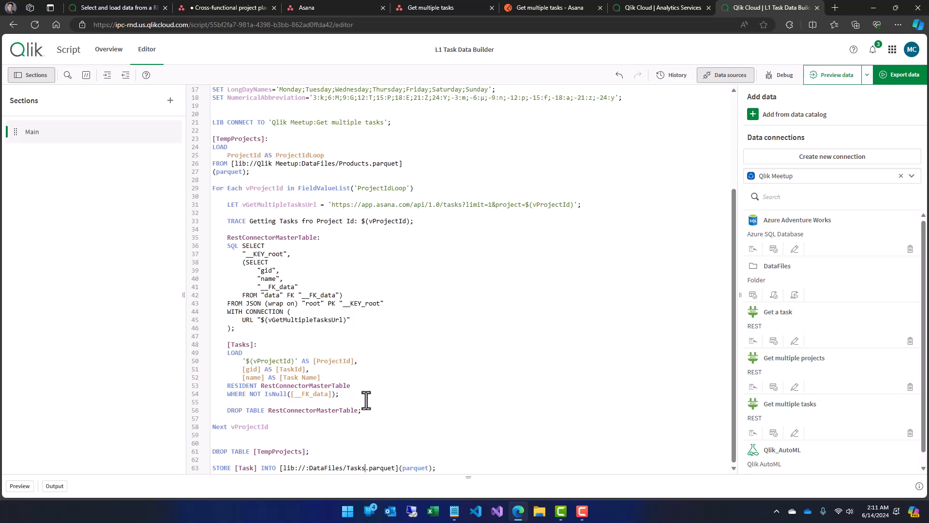
key(BackSpace)
- Switch to Postman to examine the Get a task request and its URL, and return to the Qlik script
click(539, 8)
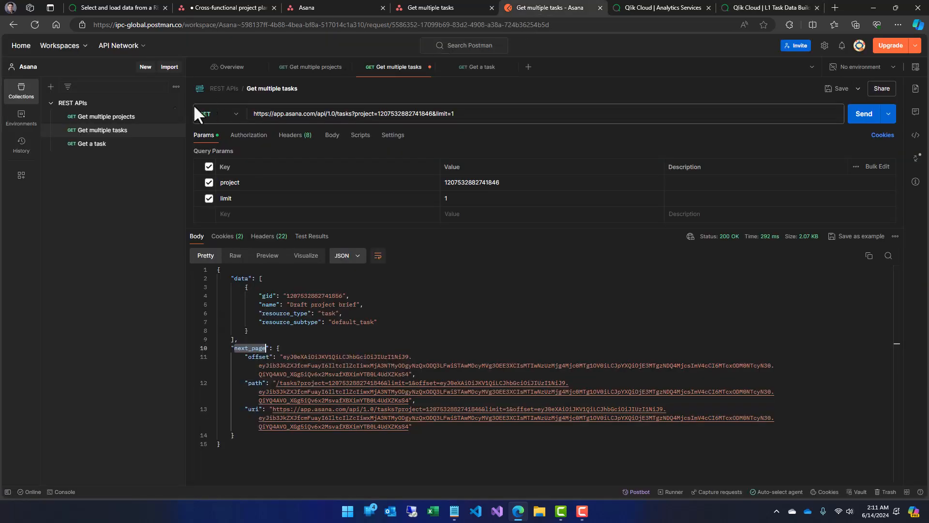
click(104, 145)
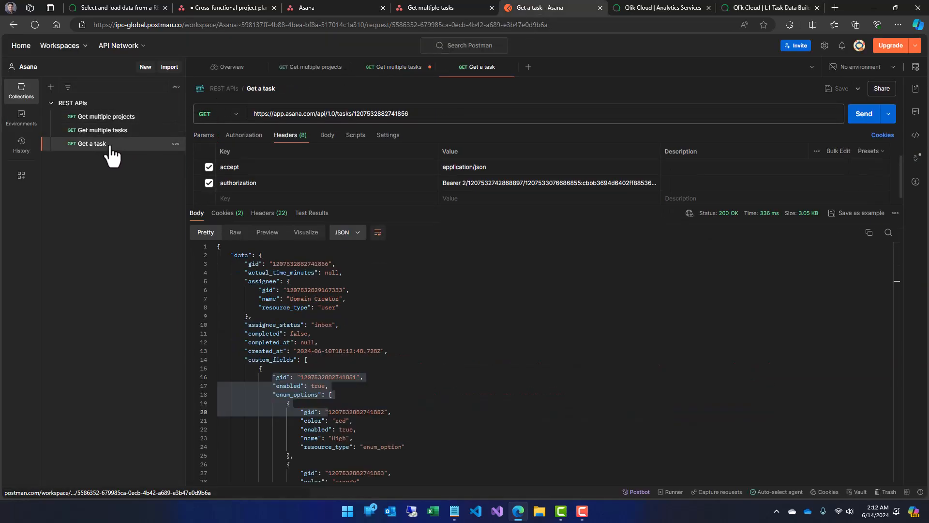
click(356, 118)
drag(356, 118, 422, 114)
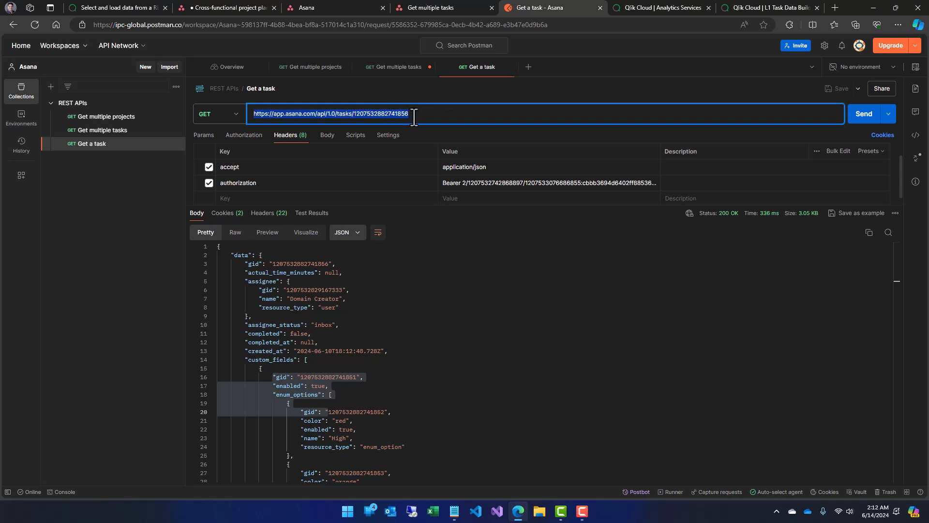
click(413, 117)
click(753, 9)
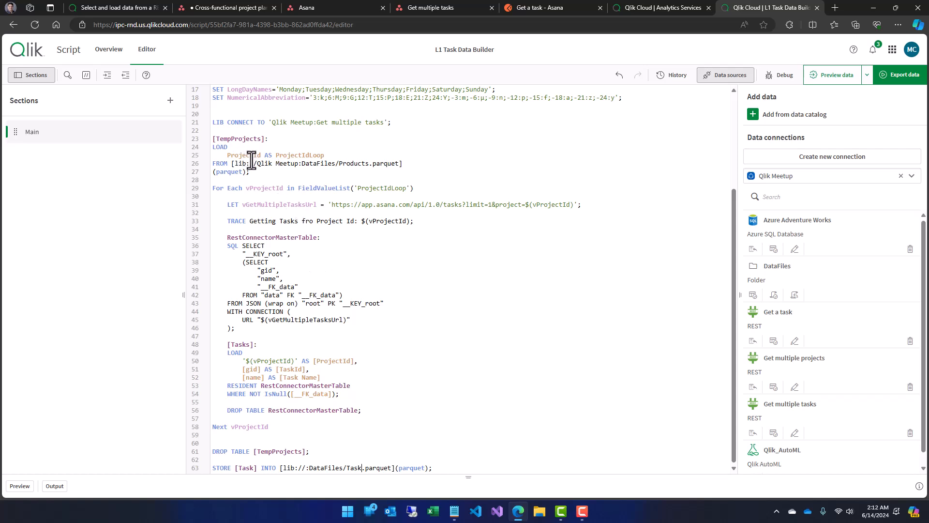
- Change the [TempProjects] load to read TaskId AS TaskIdLoop from Tasks.parquet
double_click(354, 165)
text(Ta)
double_click(243, 156)
text(TaskId)
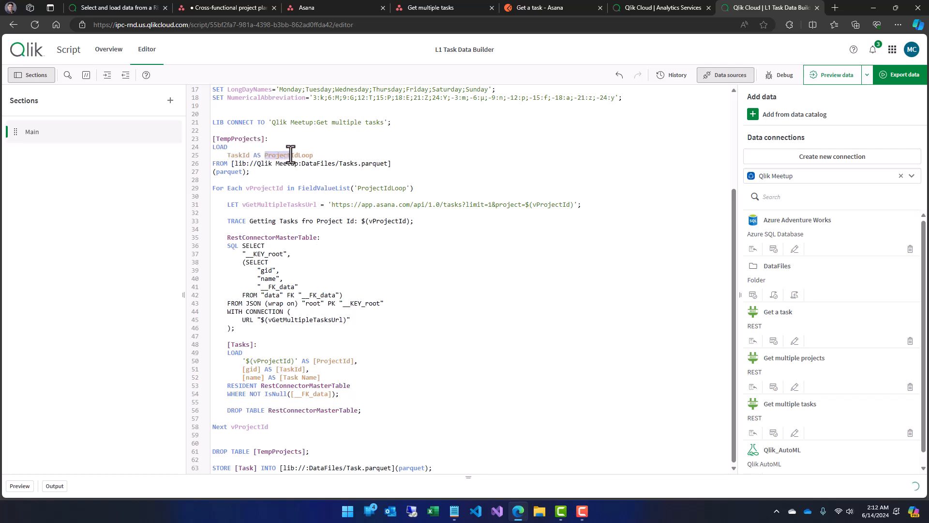
text(TaskId)
click(280, 132)
- Change the For Each statement to loop vTaskId over the 'TaskIdLoop' field values
drag(250, 188, 277, 189)
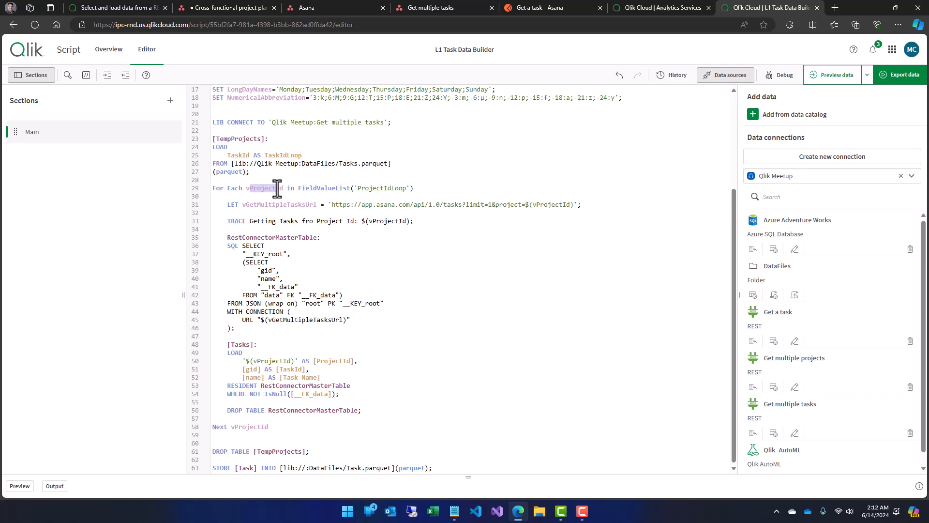
text(Task)
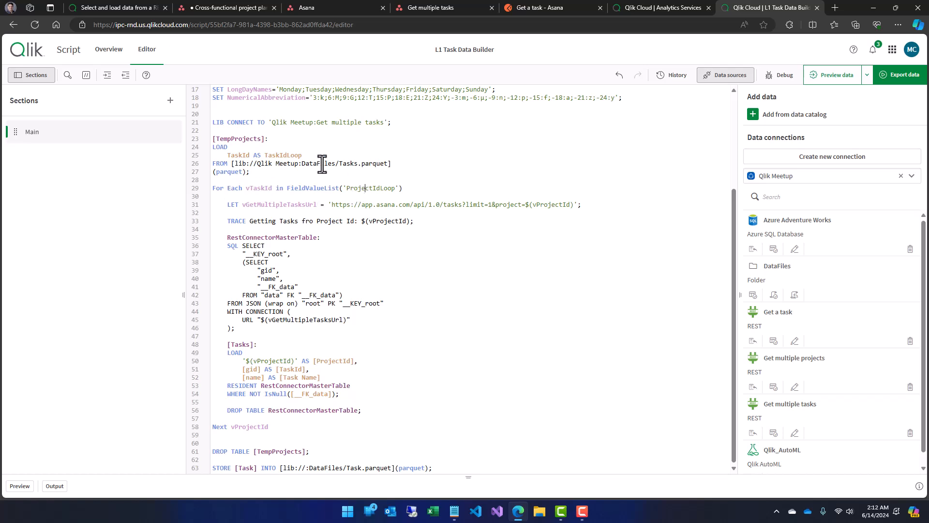
double_click(371, 188)
text(TaskIdLoop)
- Rename the URL variable in the LET statement to vGetATaskUrl
drag(258, 204, 287, 205)
text(A)
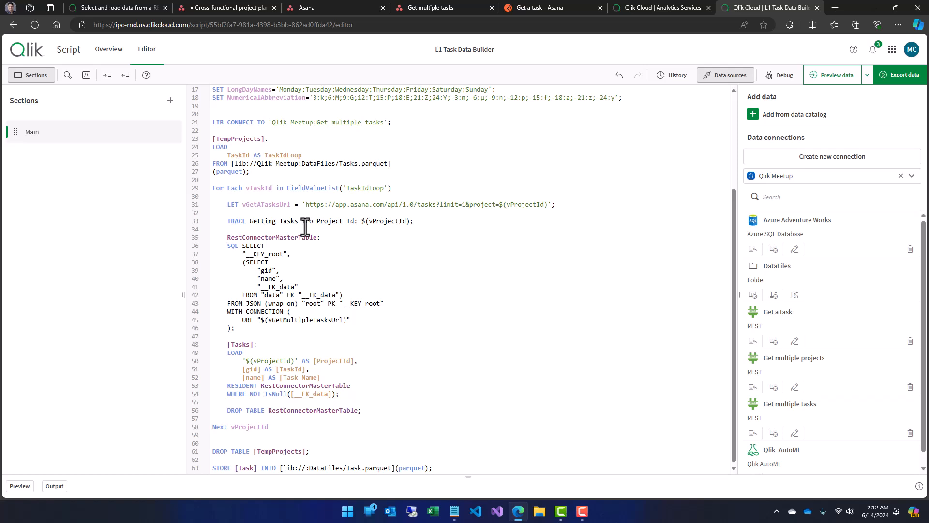
key(Delete)
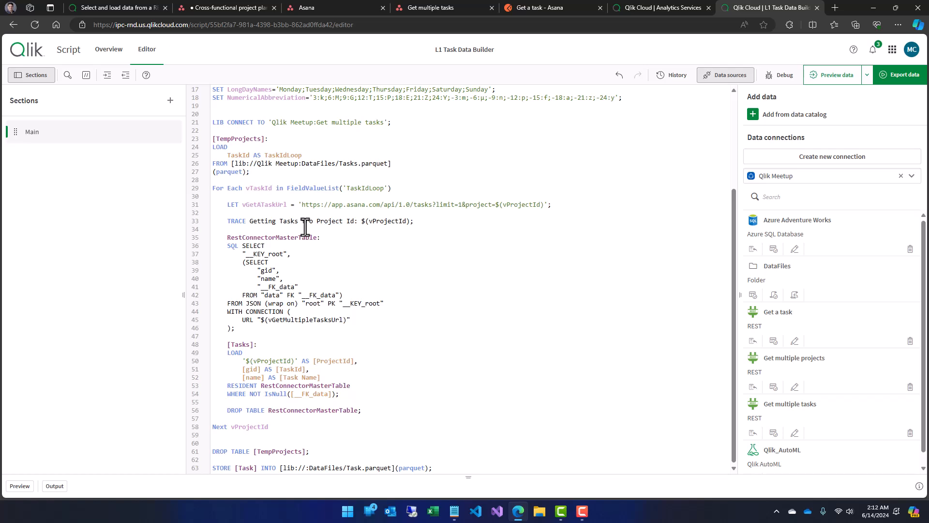
- Copy the Get a task request URL from Postman and return to the L1 Task Data Builder script
click(551, 12)
key(ctrl+a)
key(ctrl+c)
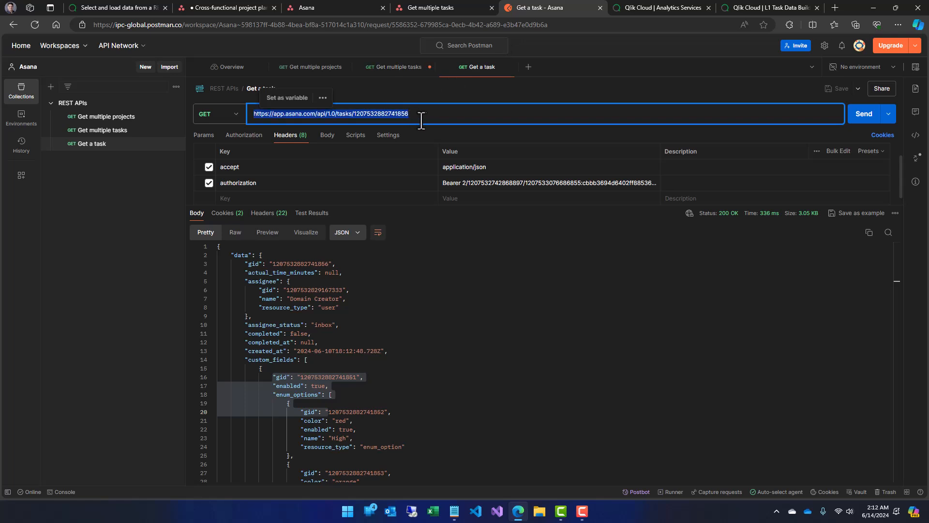
click(769, 8)
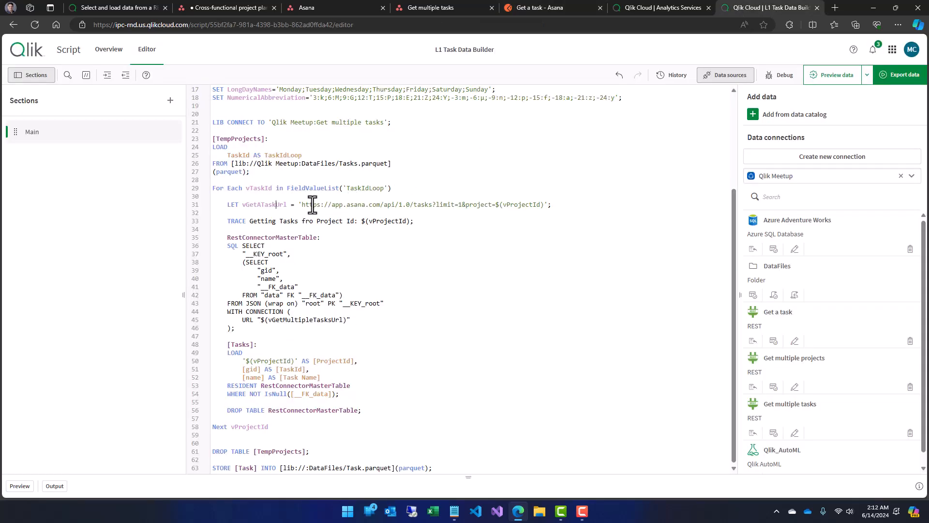
- Replace the start of the vGetATaskUrl address, through 'limit=1&', with the copied Get a task request URL
drag(303, 205, 379, 204)
drag(425, 203, 458, 204)
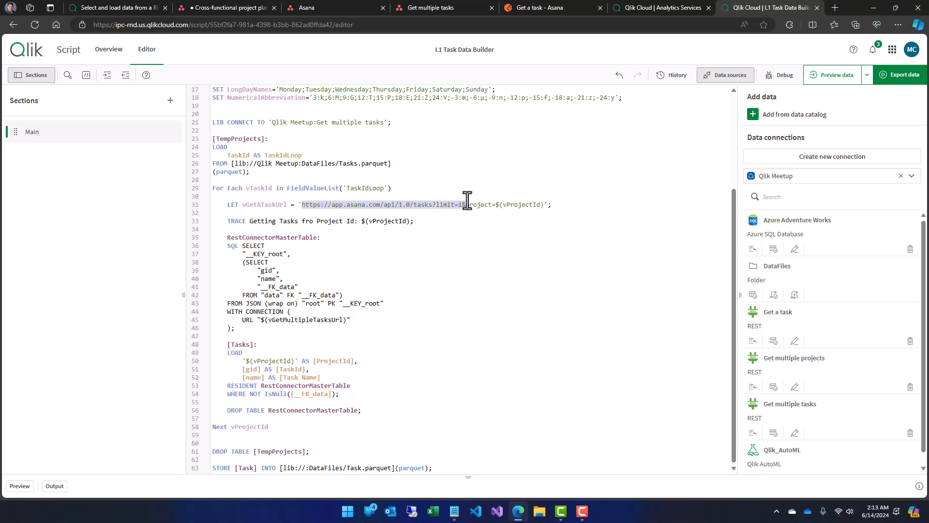
key(ctrl+v)
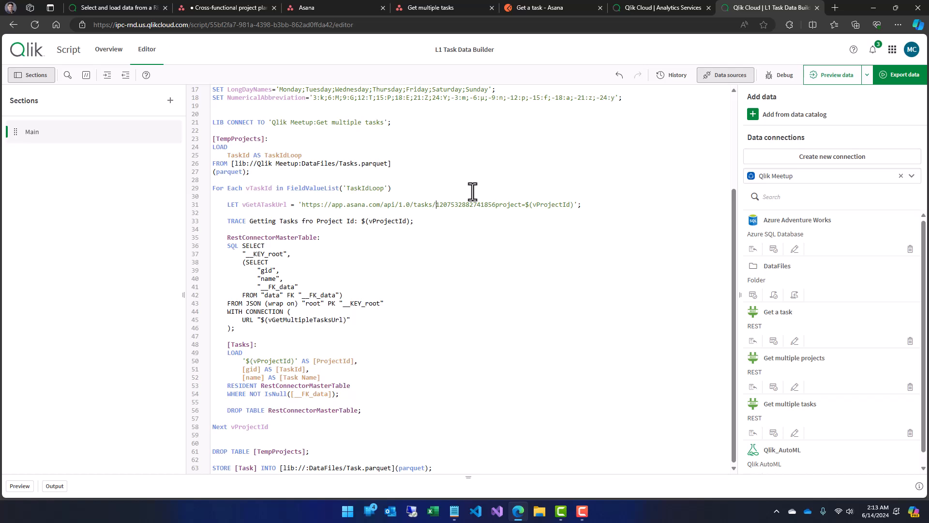
key(ctrl+shift+Right)
key(ctrl+shift+Right)
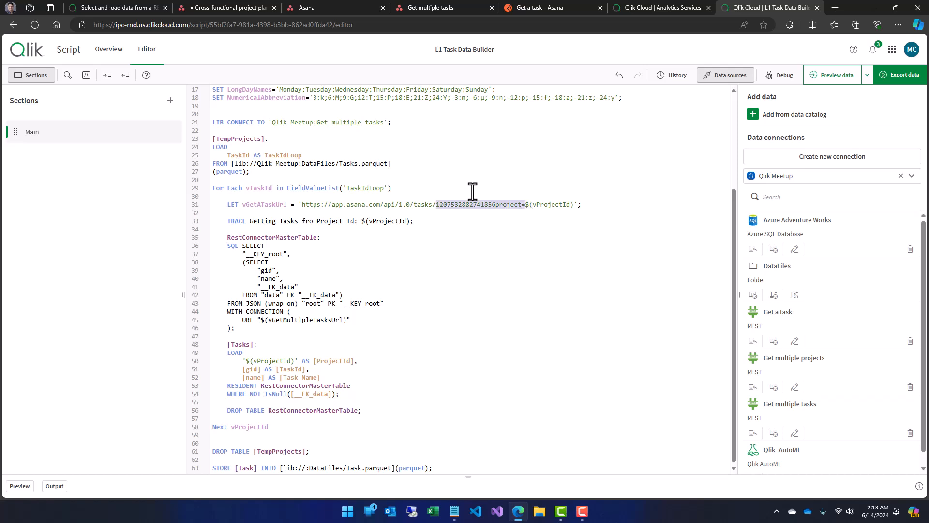
key(Delete)
key(ctrl+z)
- Change the URL's variable to vTaskId and remove the hard-coded task ID and 'project=', making it end in tasks/$(vTaskId)
double_click(261, 189)
key(ctrl+c)
click(546, 205)
double_click(546, 205)
key(ctrl+v)
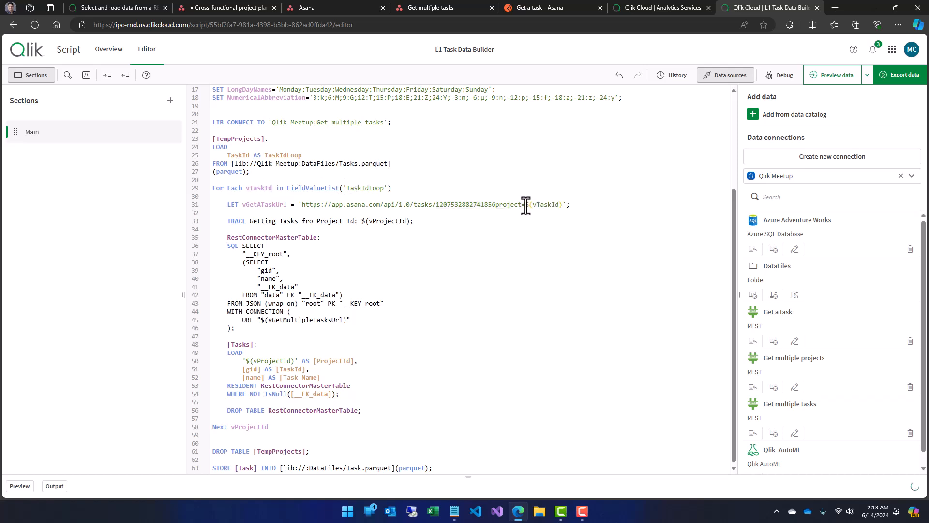
drag(524, 204, 438, 204)
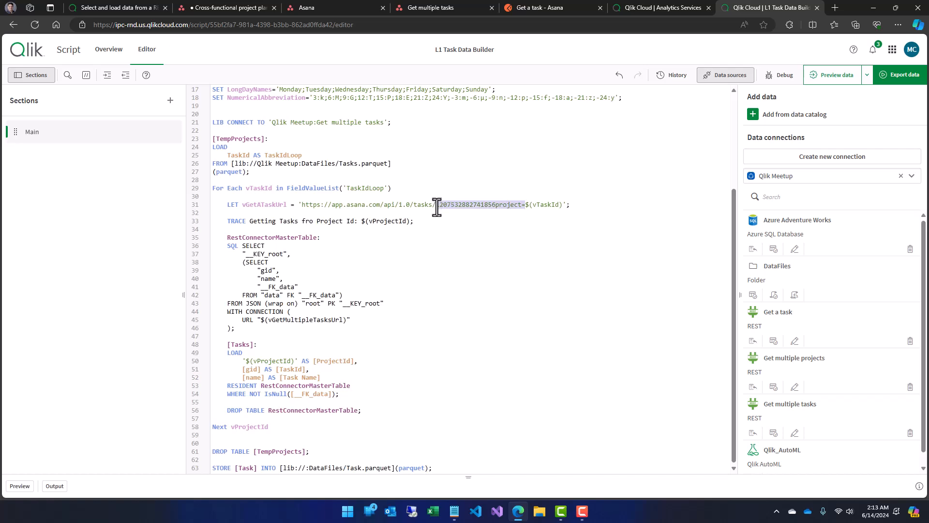
key(BackSpace)
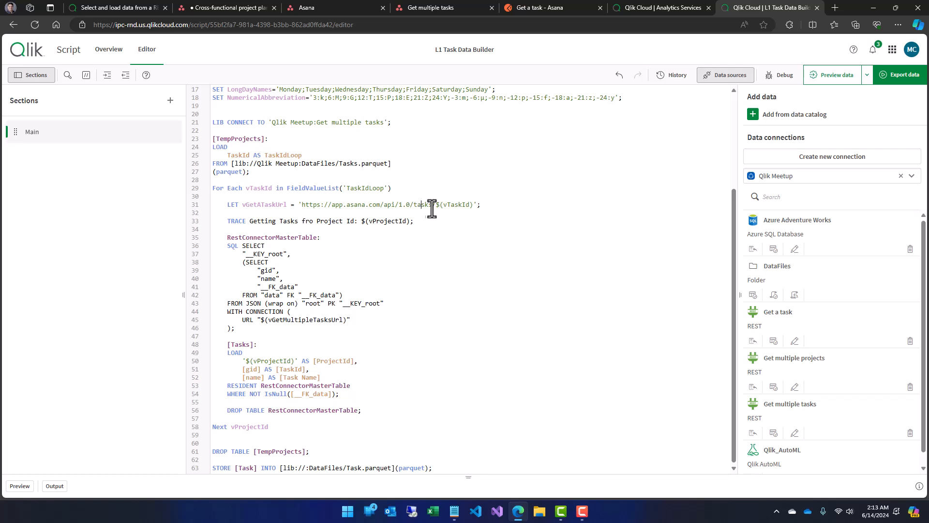
drag(434, 205, 466, 205)
- Change the TRACE message to 'Getting Task Details from Task Id: $(vTaskId)'
click(295, 222)
key(Delete)
text(Details fro)
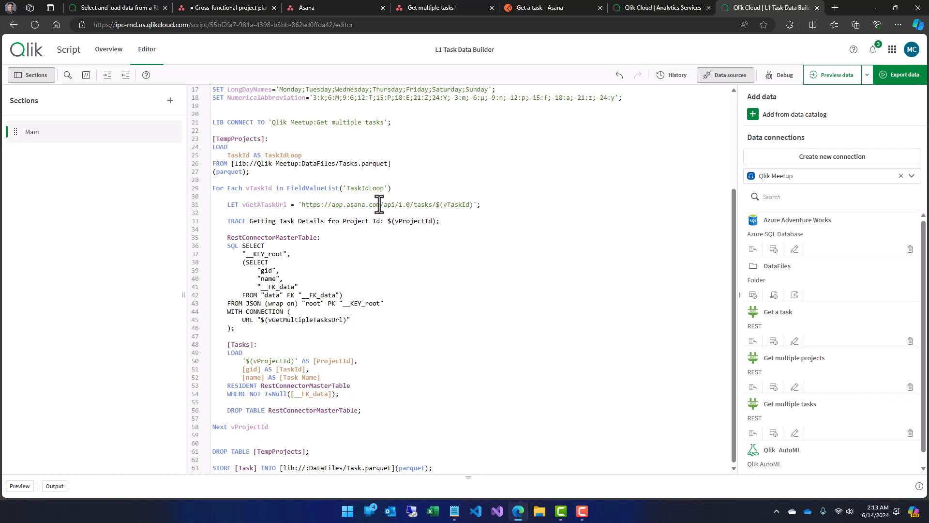
text(m)
key(ctrl+shift+Left)
text(Task)
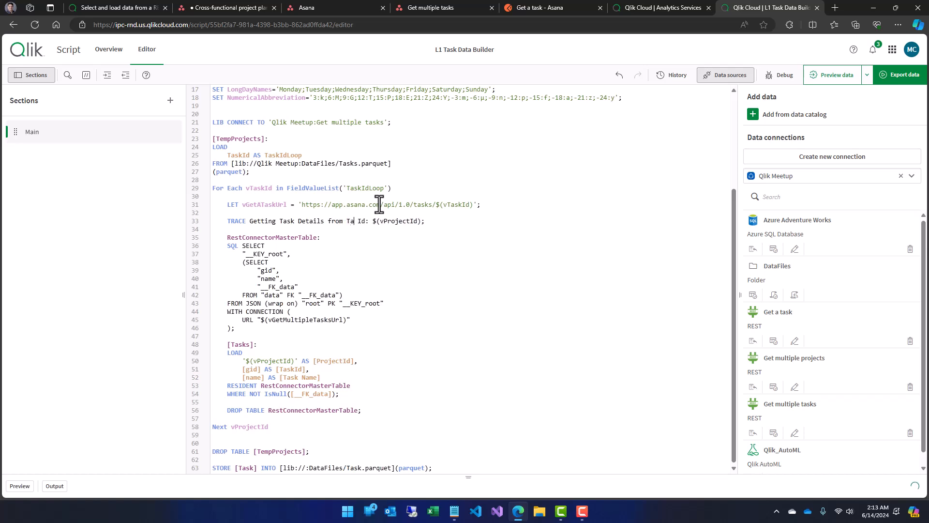
double_click(262, 187)
key(ctrl+c)
double_click(402, 221)
key(ctrl+v)
- Delete the RestConnectorMasterTable query, the [Tasks] load and the RestConnectorMasterTable drop statement from inside the loop
drag(212, 237, 404, 410)
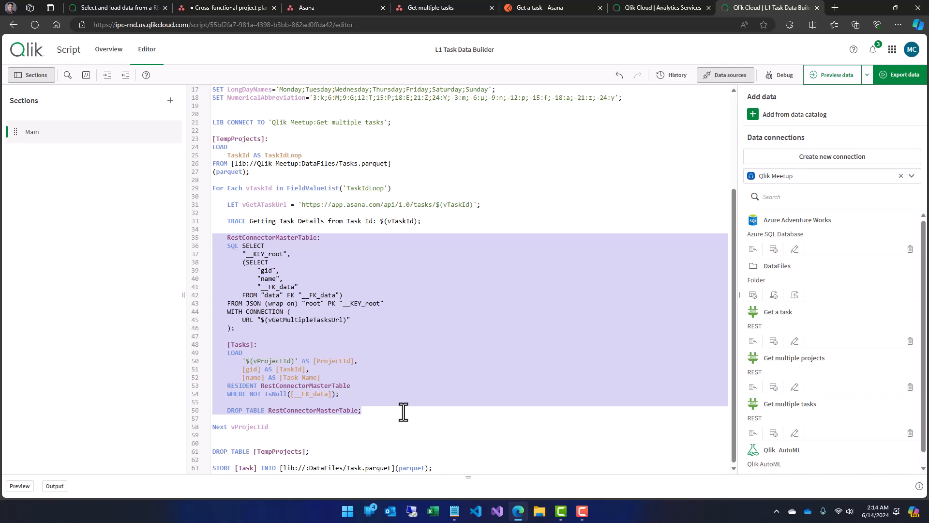
key(Delete)
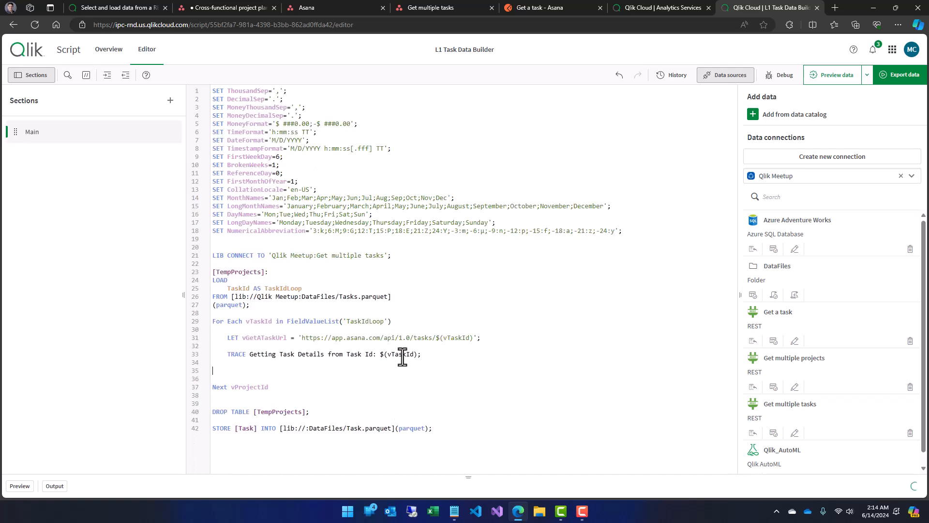
- Rename the TempProjects table to TempTasks in both its load label and the DROP TABLE statement
double_click(246, 273)
text(TampTa)
double_click(246, 273)
text(T)
double_click(246, 274)
key(ctrl+c)
double_click(270, 412)
key(ctrl+v)
- Replace the 'Get multiple tasks' LIB CONNECT line with the connection string for 'Qlik Meetup:Get a task'
click(337, 368)
drag(405, 256, 212, 256)
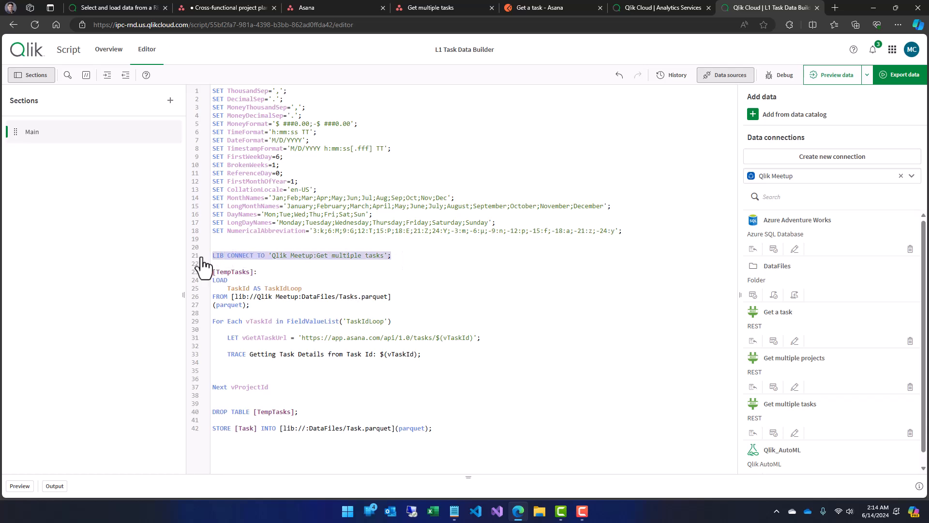
key(Delete)
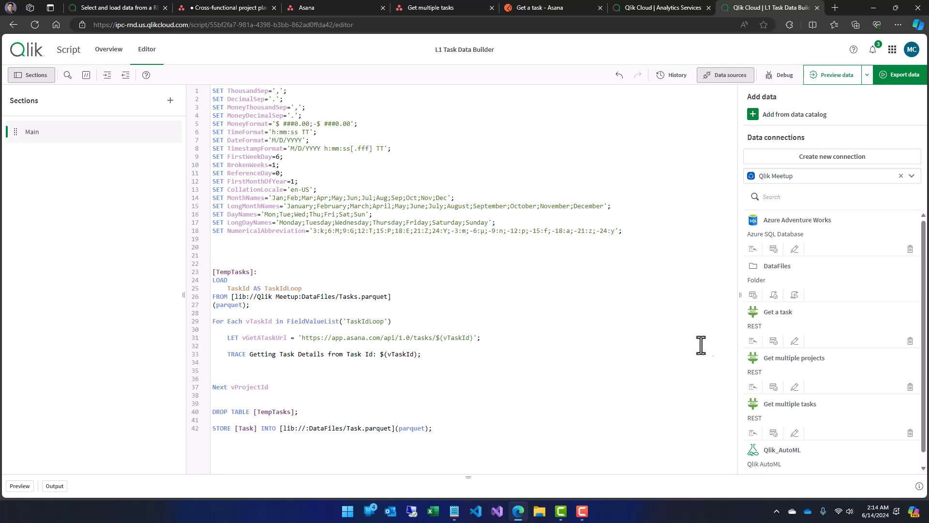
click(753, 342)
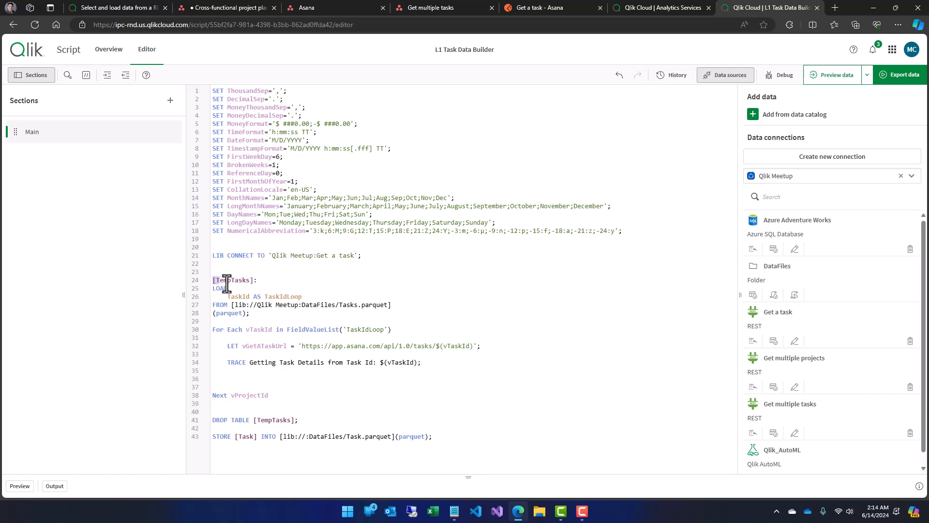
drag(216, 281, 257, 312)
click(279, 314)
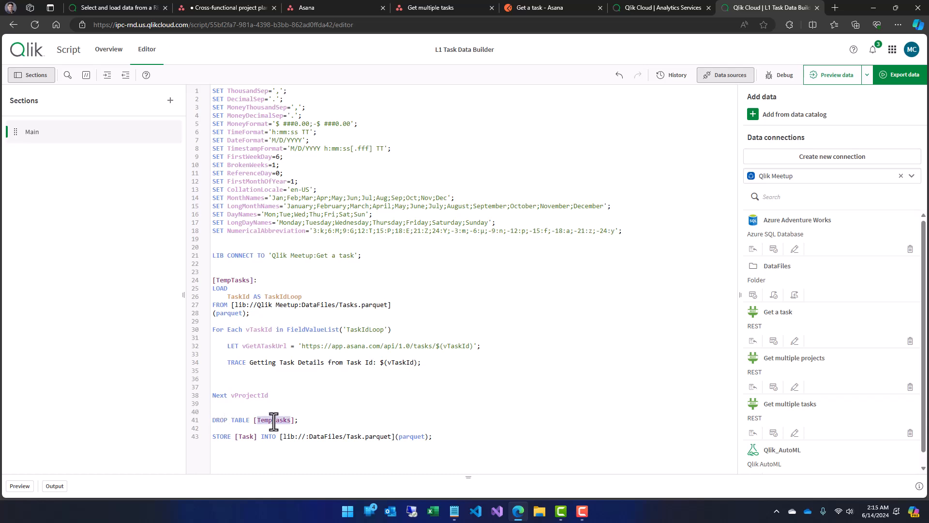
- Comment out the STORE [Task] statement and run the data export to test the loop
click(231, 435)
text(/)
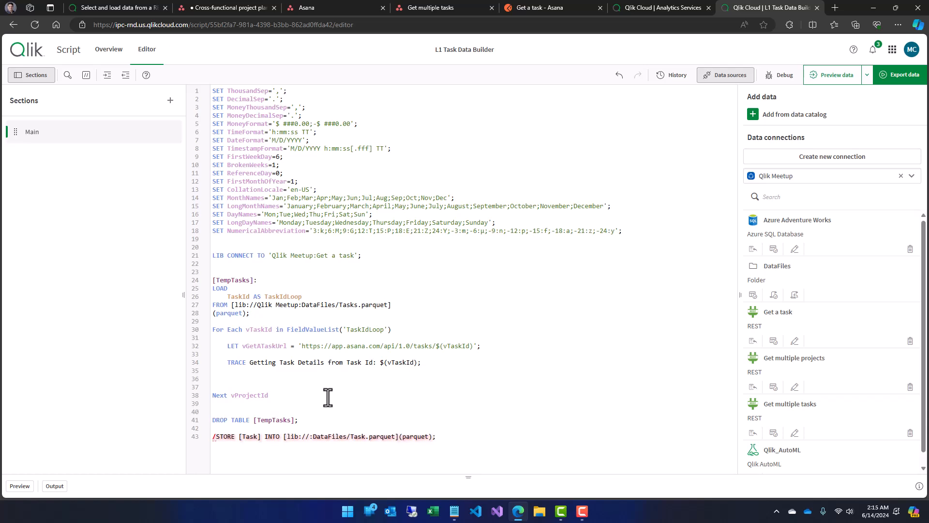
text(/)
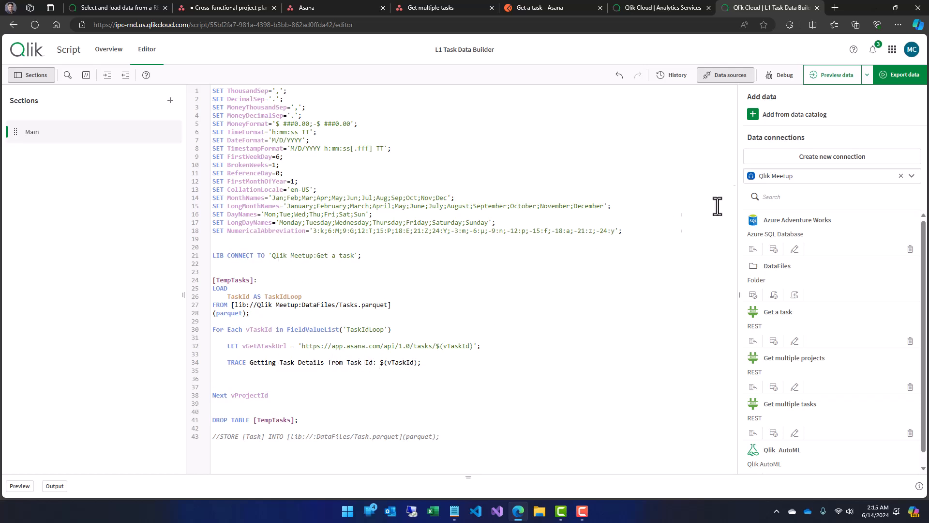
click(904, 78)
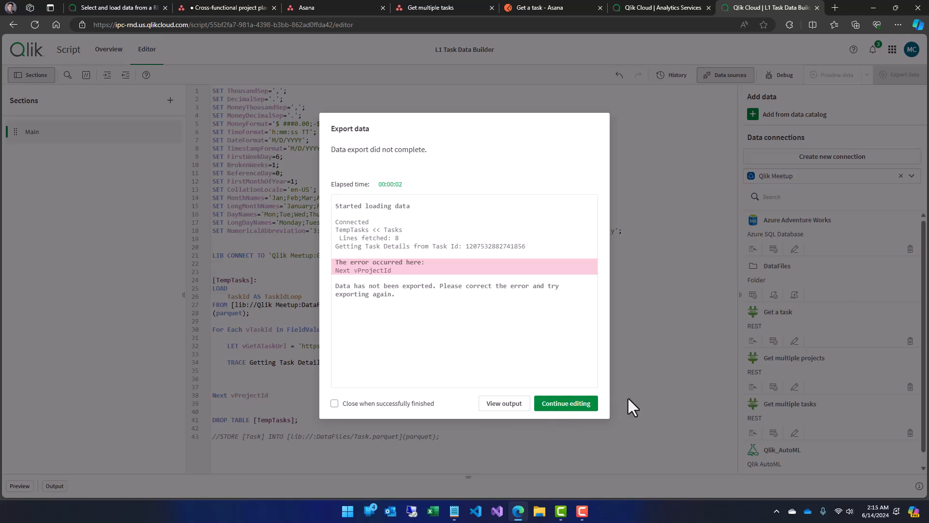
click(567, 405)
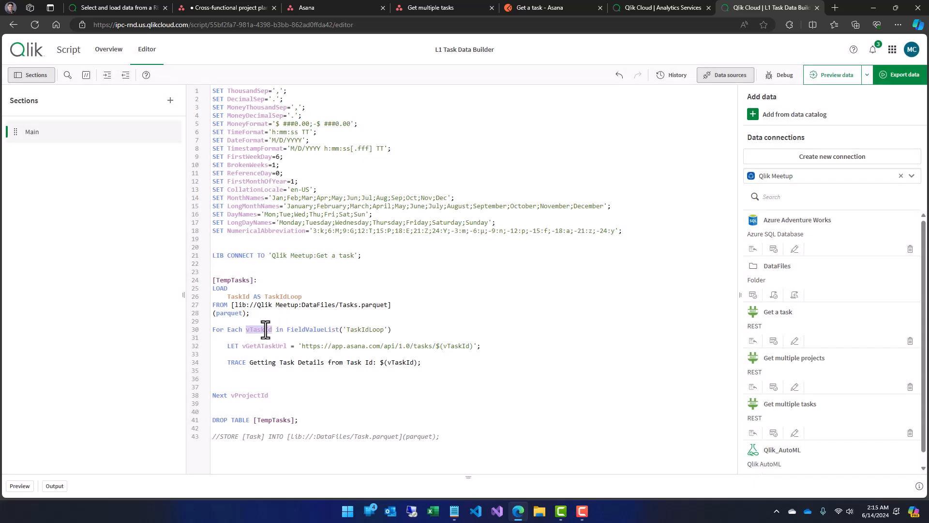
- Change the Next statement's variable to vTaskId, run the data export again and review its log
double_click(249, 395)
key(ctrl+v)
click(537, 393)
click(900, 74)
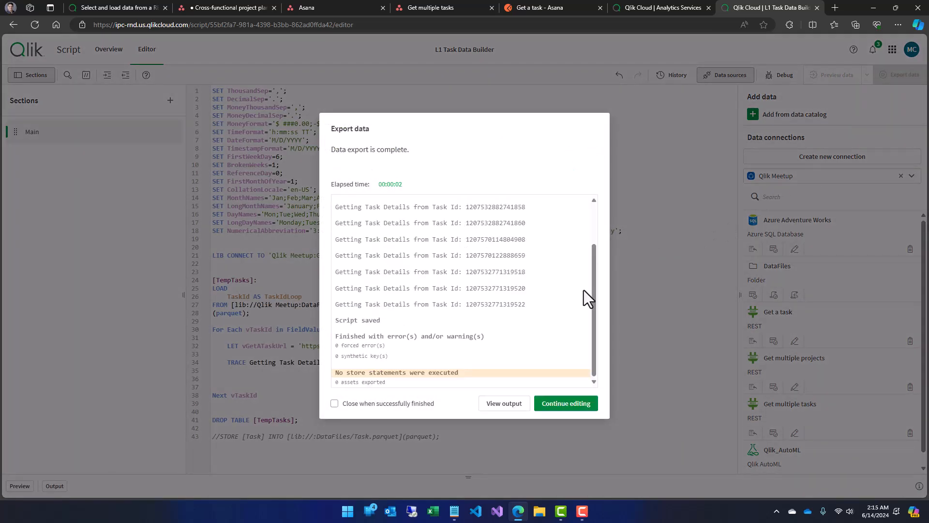
drag(595, 281, 596, 251)
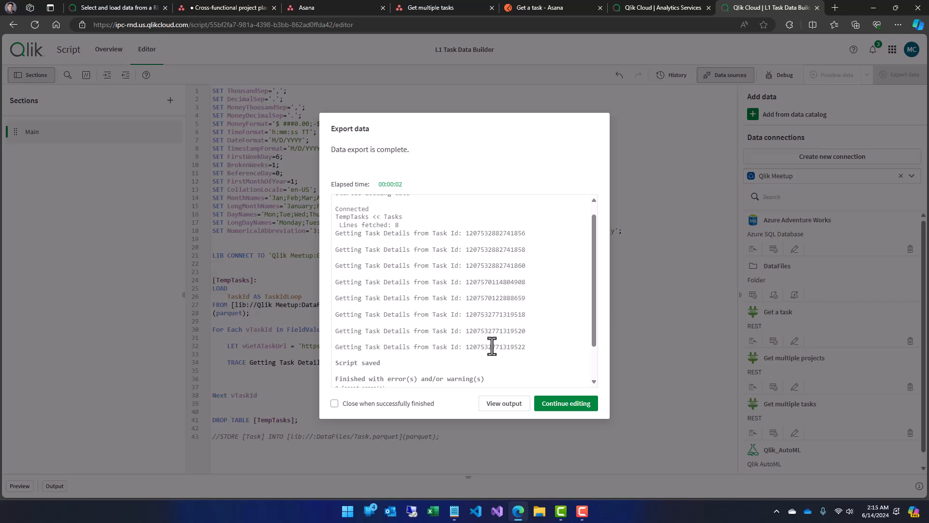
click(561, 406)
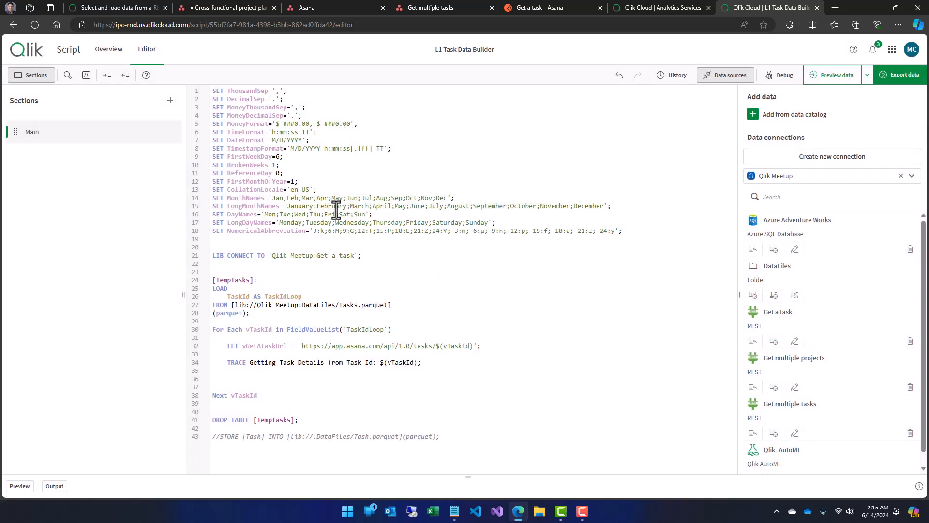
- Add a blank line inside the loop, open data selection for the Get a task connection, set preload symbols to No limit and expand data
click(253, 370)
key(Return)
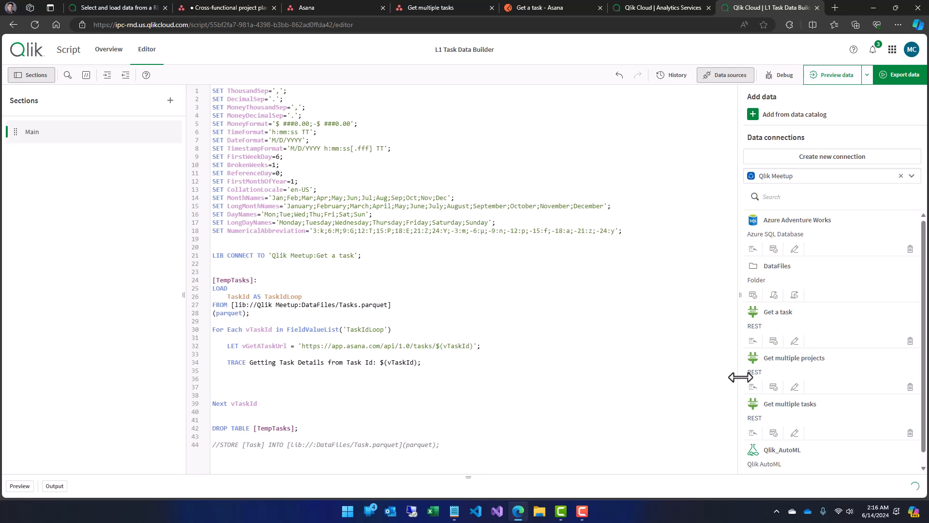
click(773, 342)
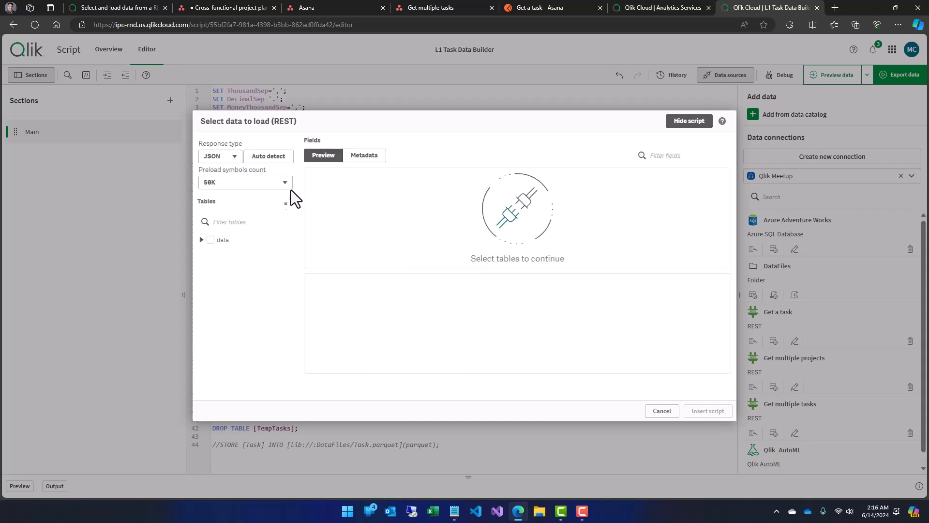
click(276, 183)
click(229, 249)
click(221, 241)
click(200, 239)
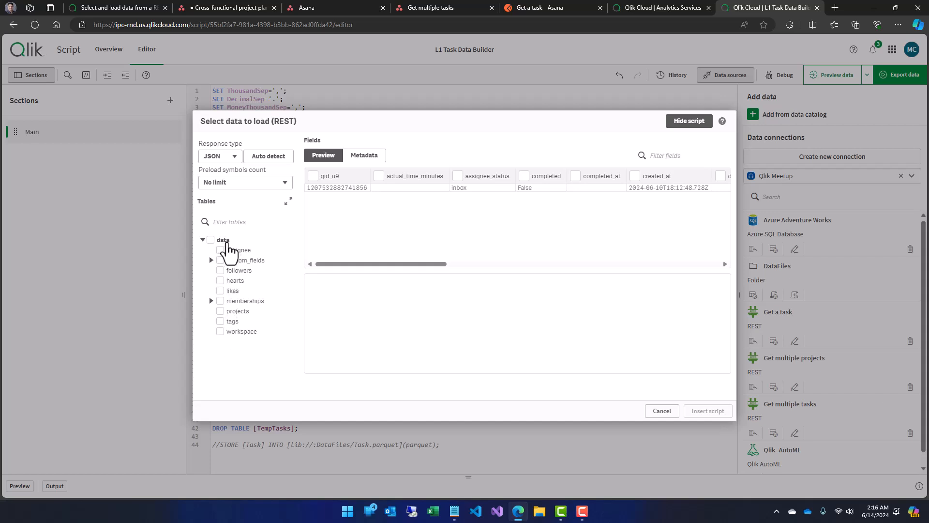
- Preview the fields of the assignee, followers and projects tables, and return to the data table
click(240, 250)
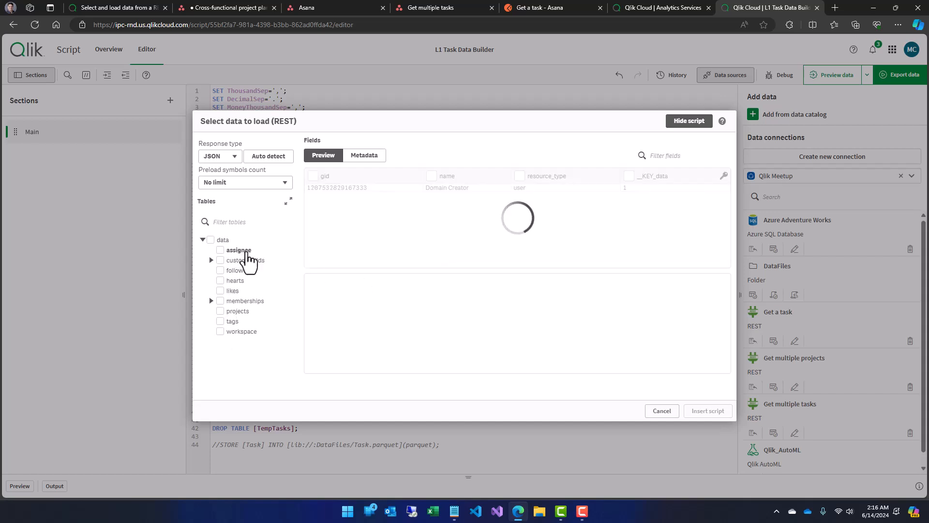
click(234, 290)
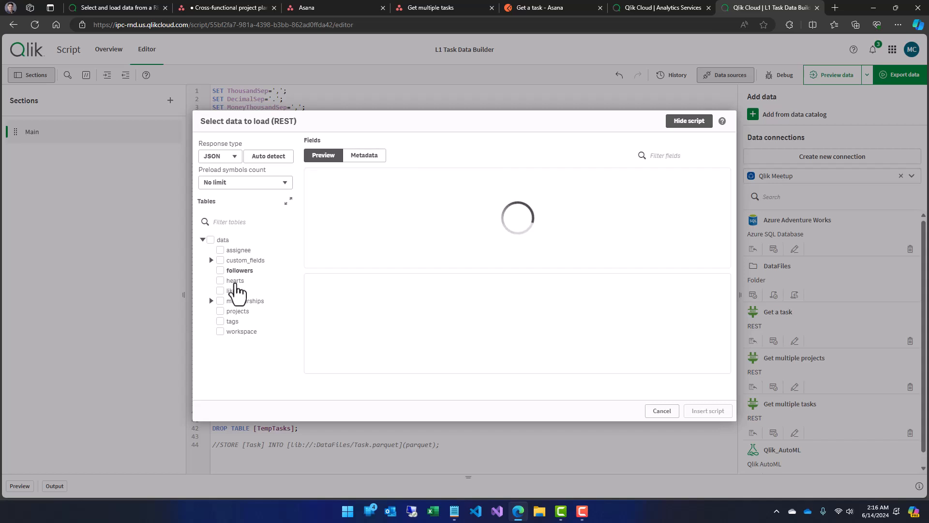
click(234, 311)
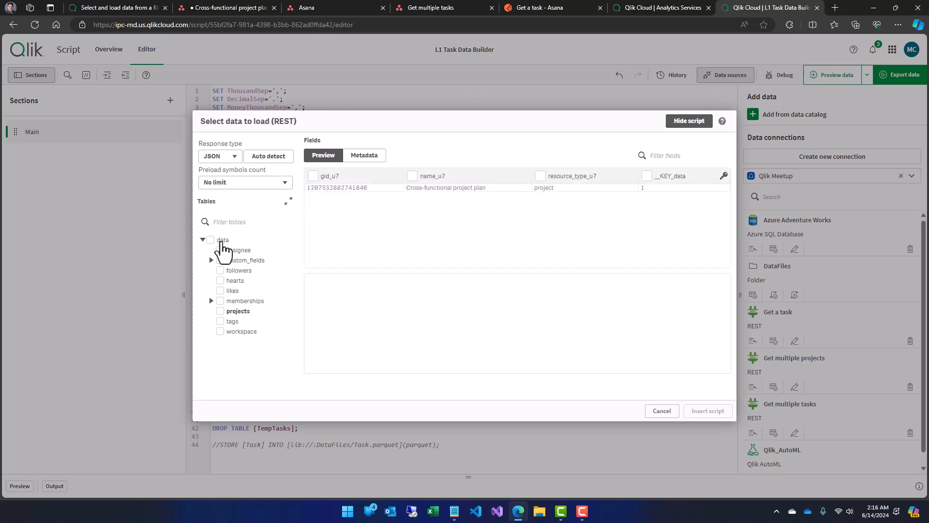
click(222, 240)
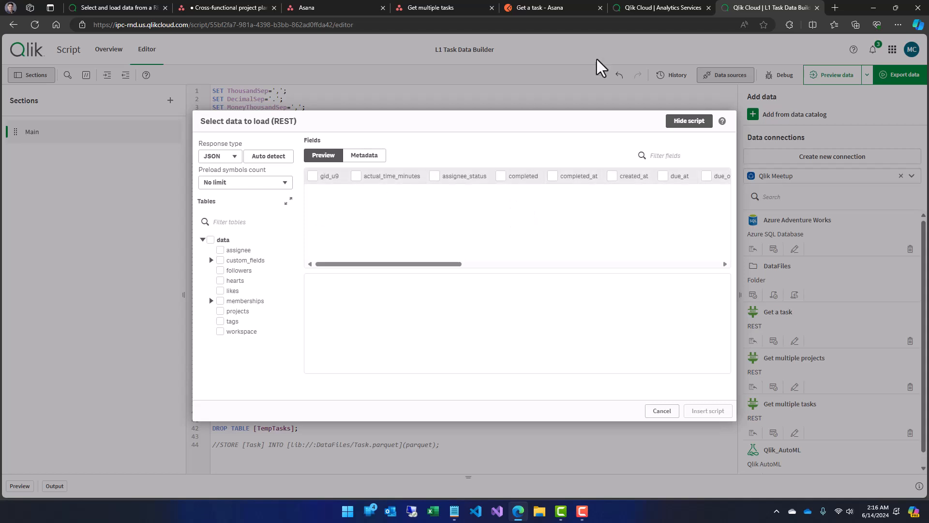
- Compare the data table's fields with the JSON structure of the Get a task response in Postman
click(583, 8)
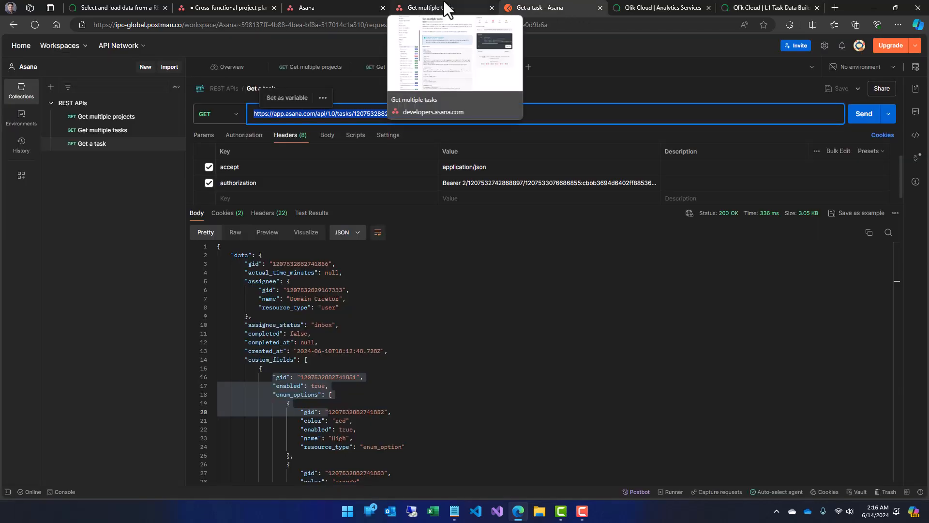
double_click(253, 256)
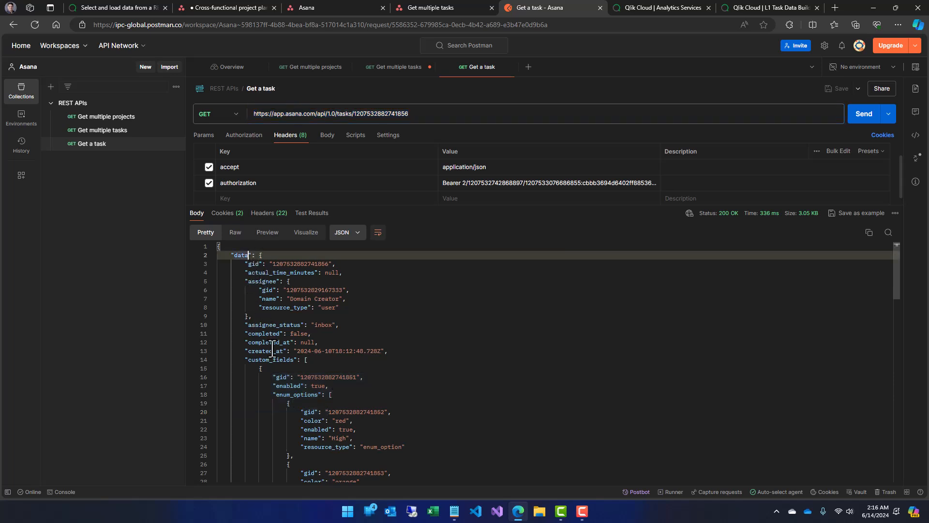
scroll(272, 347, down, 10)
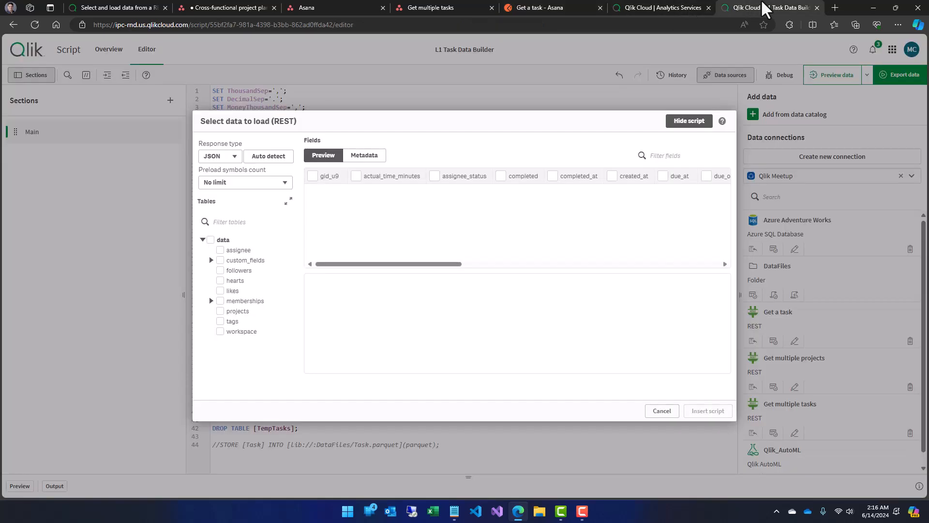
click(765, 7)
drag(373, 266, 390, 276)
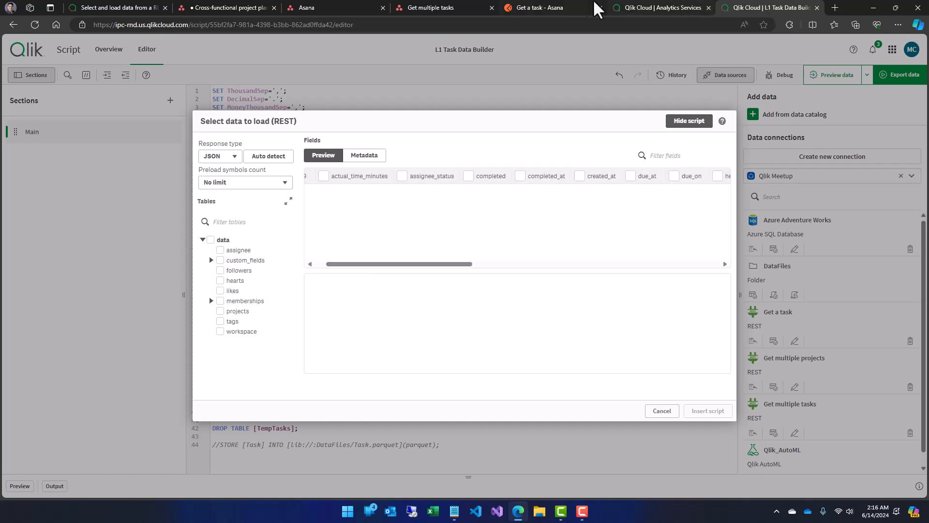
click(576, 8)
scroll(345, 353, down, 3)
scroll(345, 353, up, 10)
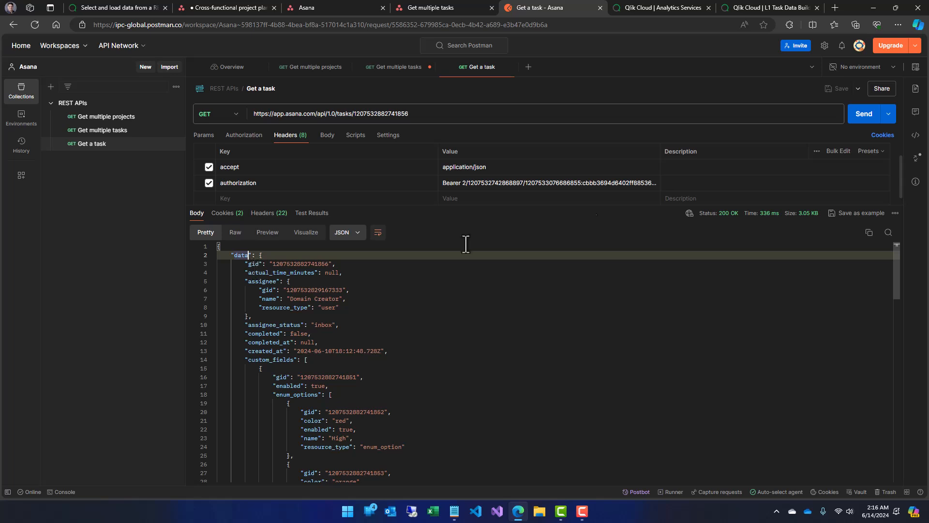
click(768, 8)
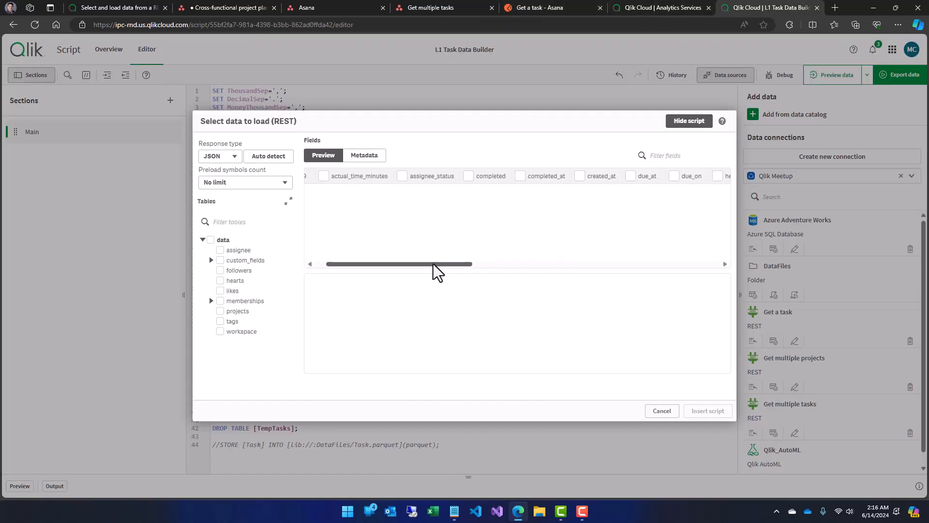
drag(430, 264, 403, 276)
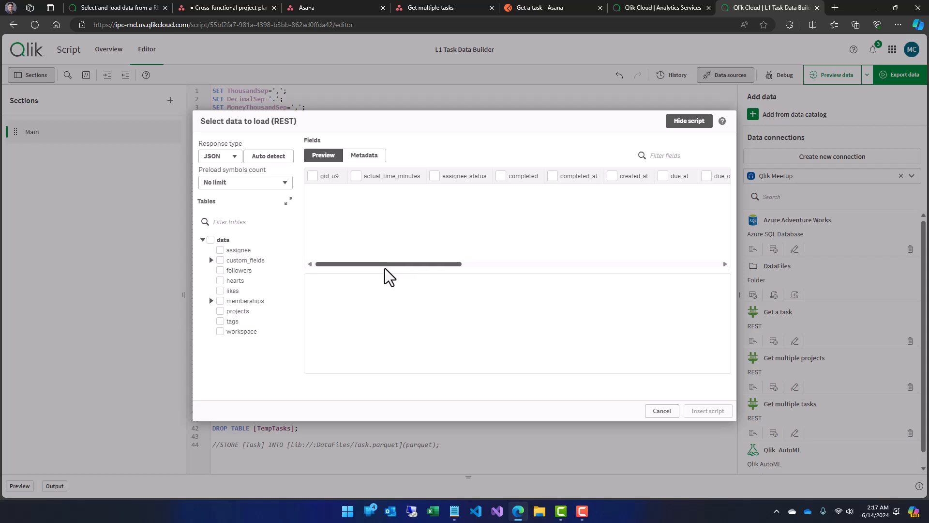
- Select the data table's gid_u9, actual_time_minutes, assignee_status, completed, name_u9 and completed_at fields and insert the generated load script
click(312, 177)
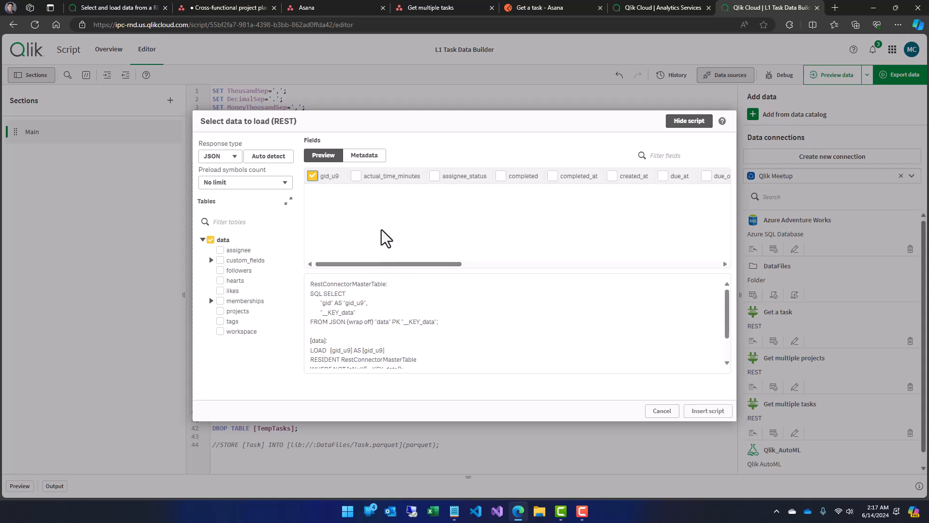
click(357, 177)
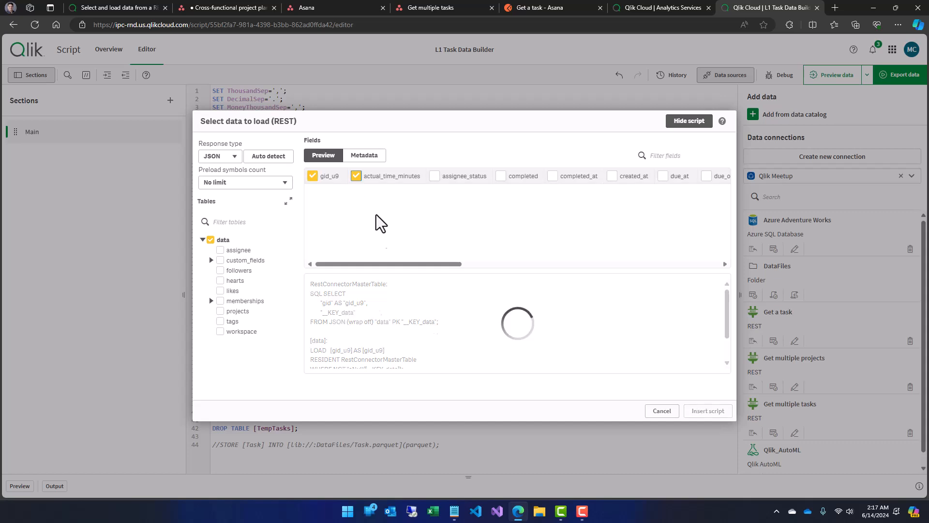
click(434, 177)
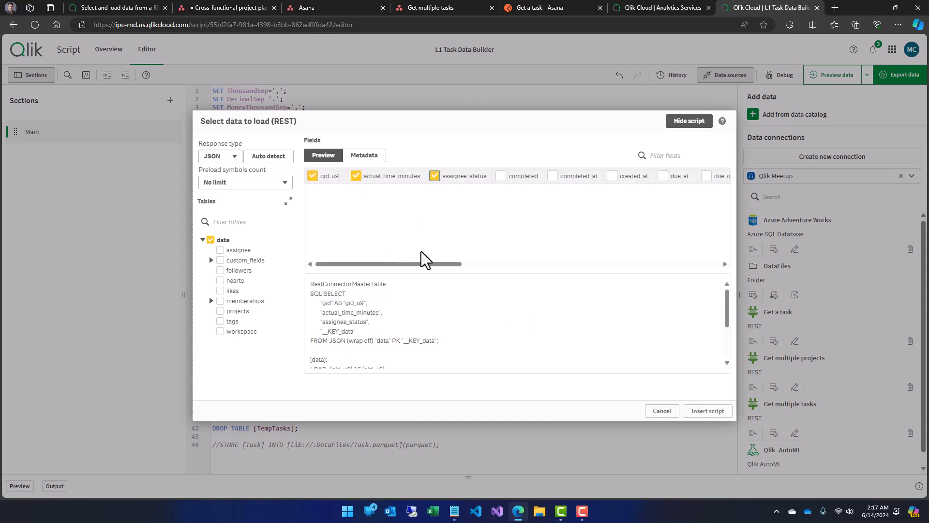
click(501, 177)
drag(419, 264, 589, 266)
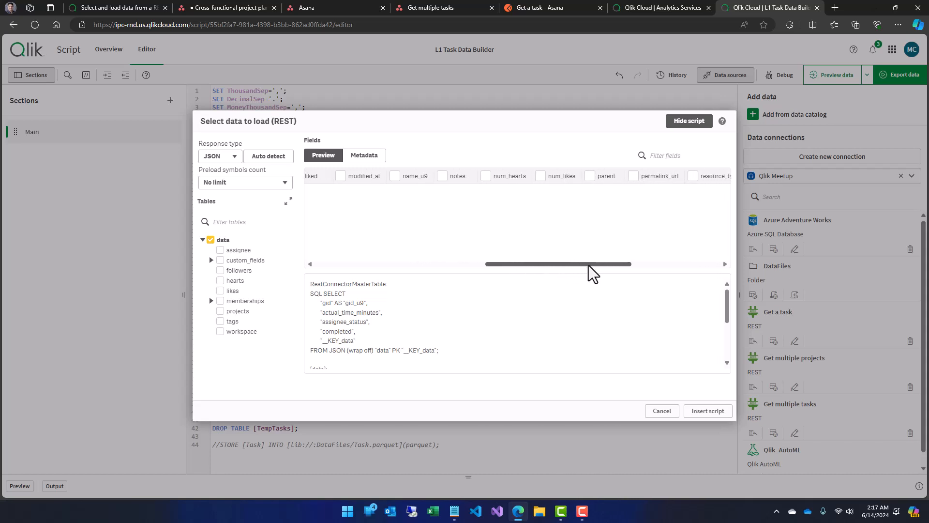
click(395, 176)
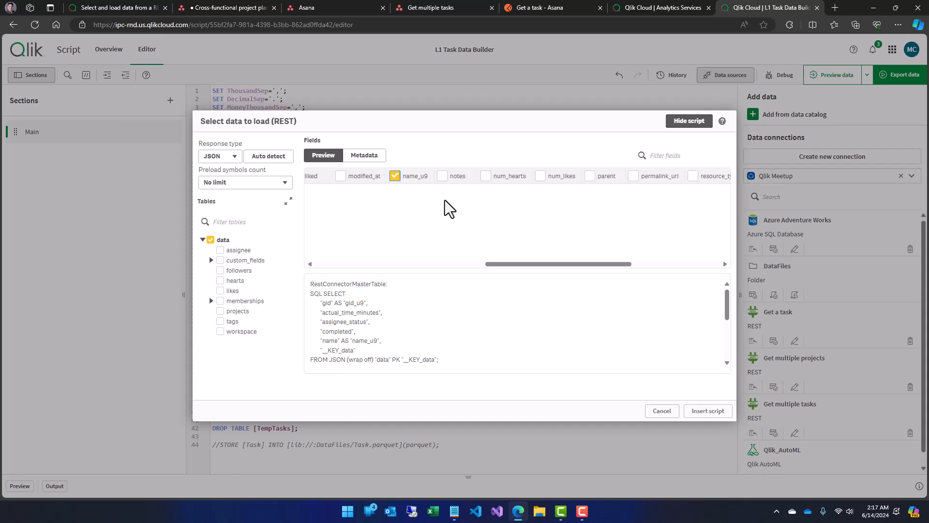
drag(532, 262, 278, 264)
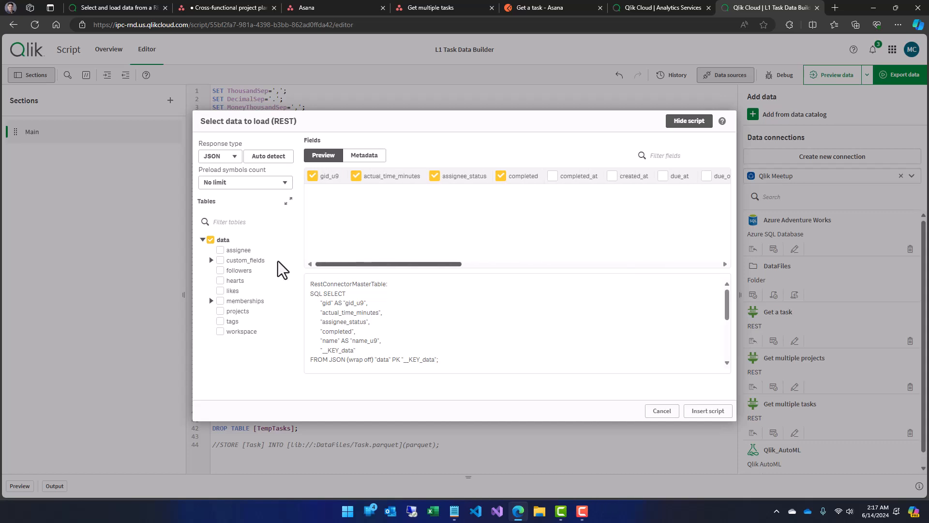
click(553, 177)
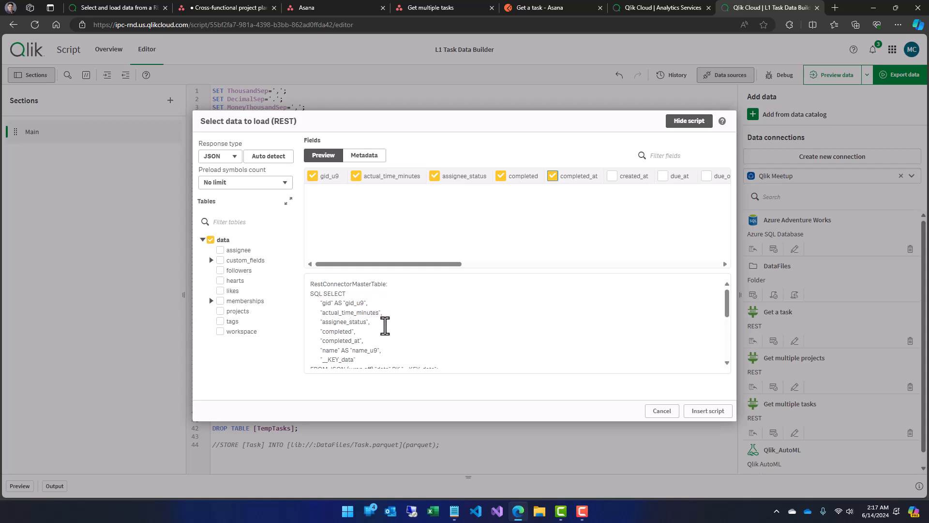
scroll(385, 326, down, 1)
scroll(385, 325, down, 5)
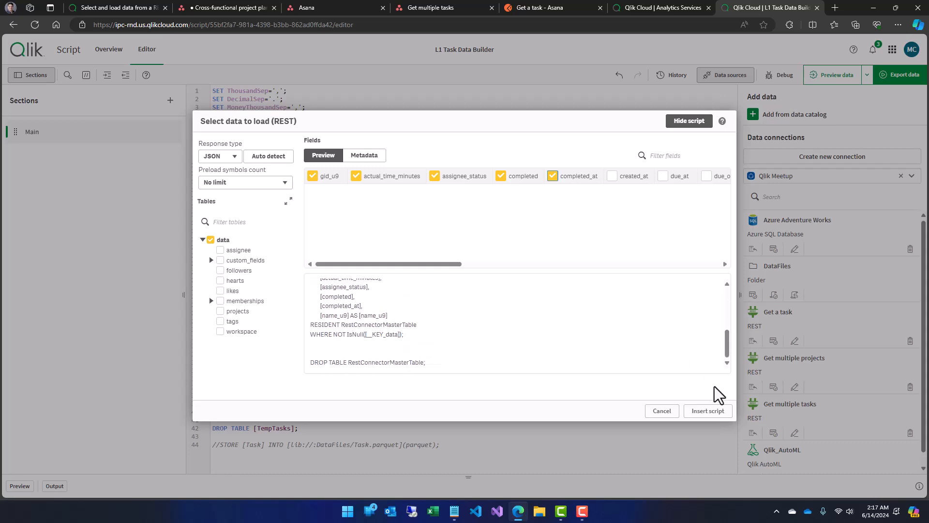
click(707, 411)
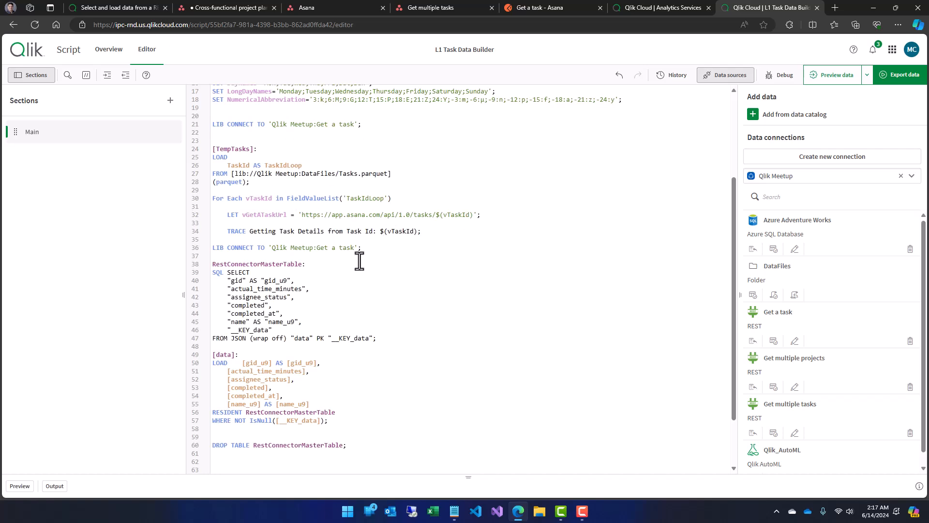
- Delete the duplicate LIB CONNECT statement and its extra blank lines from the inserted script inside the loop
scroll(359, 261, down, 1)
drag(213, 199, 353, 405)
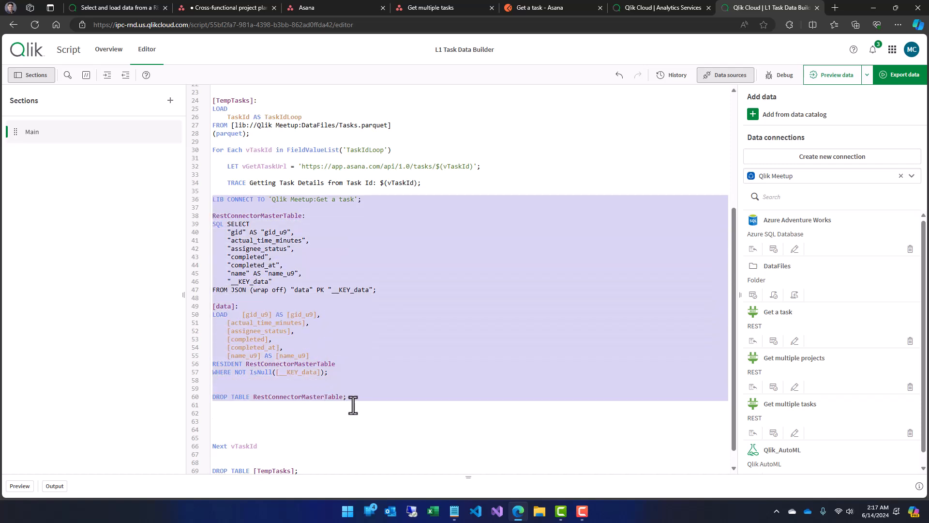
click(334, 318)
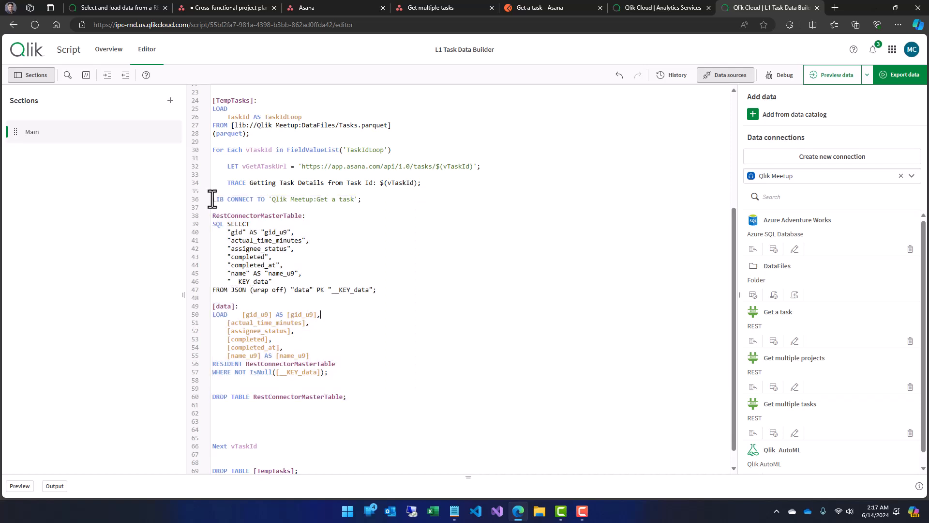
drag(216, 199, 373, 199)
scroll(305, 179, up, 3)
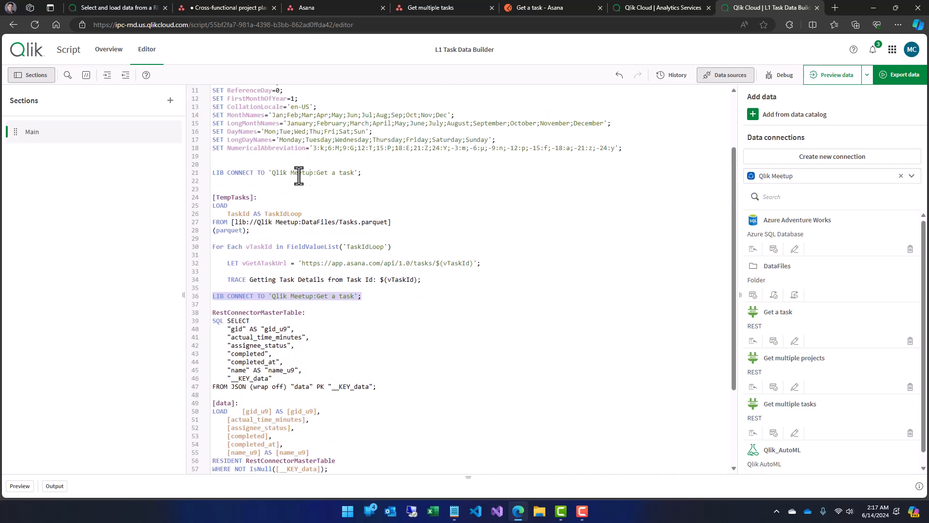
key(Delete)
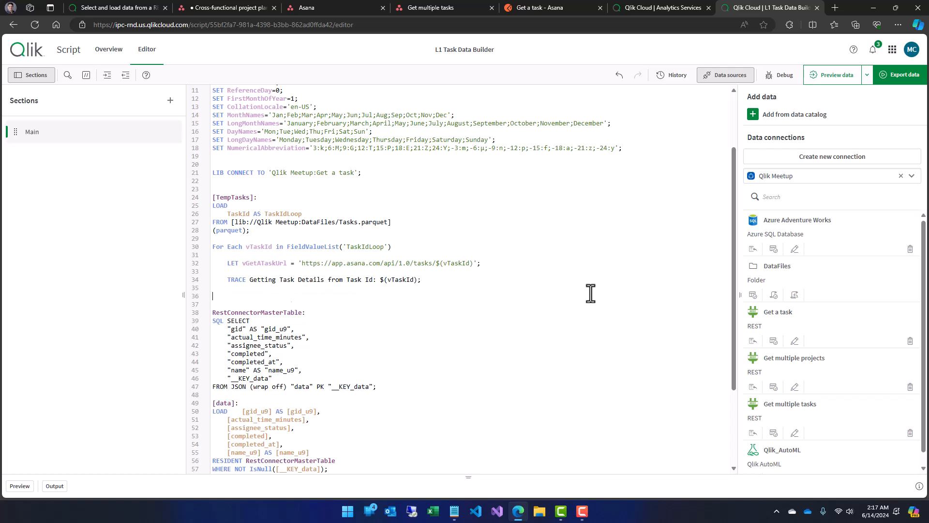
key(Delete)
key(Delete)
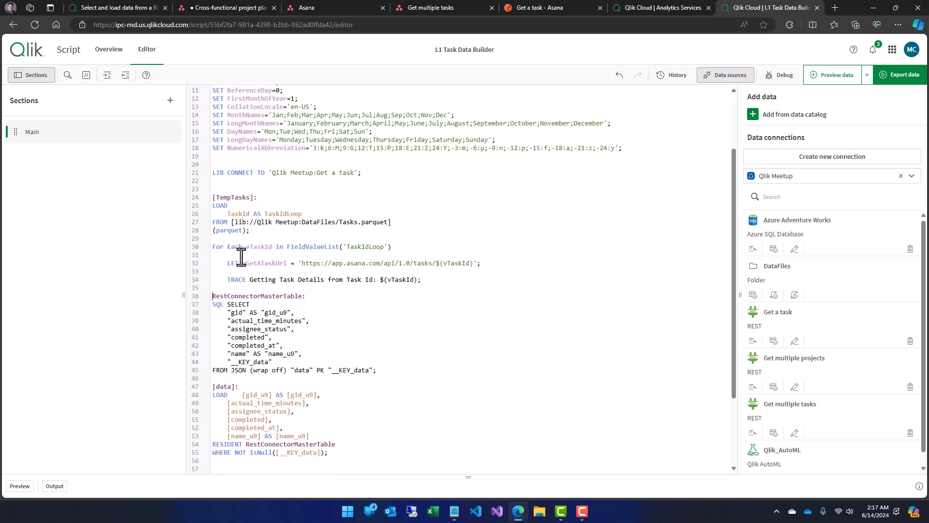
- Indent the inserted block one level, from RestConnectorMasterTable through its DROP TABLE statement
scroll(304, 364, down, 2)
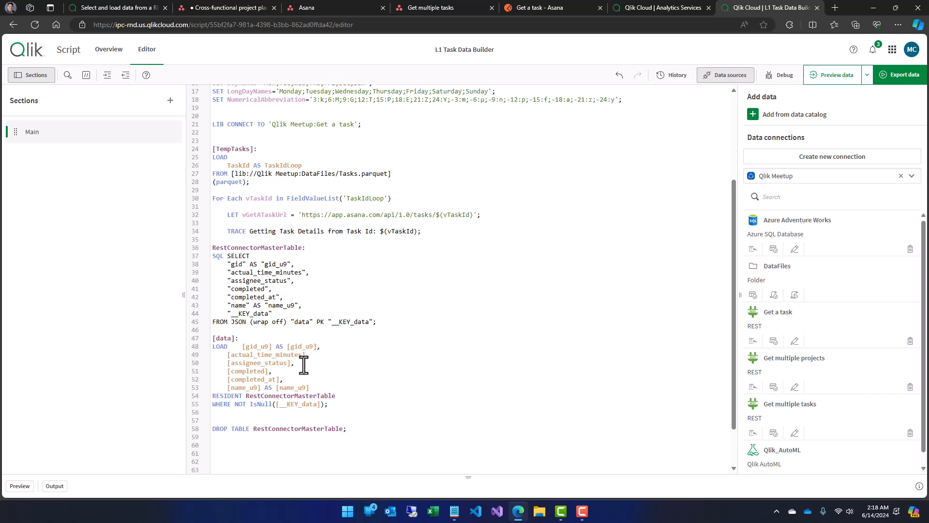
shift+click(348, 426)
key(Tab)
key(Tab)
click(383, 385)
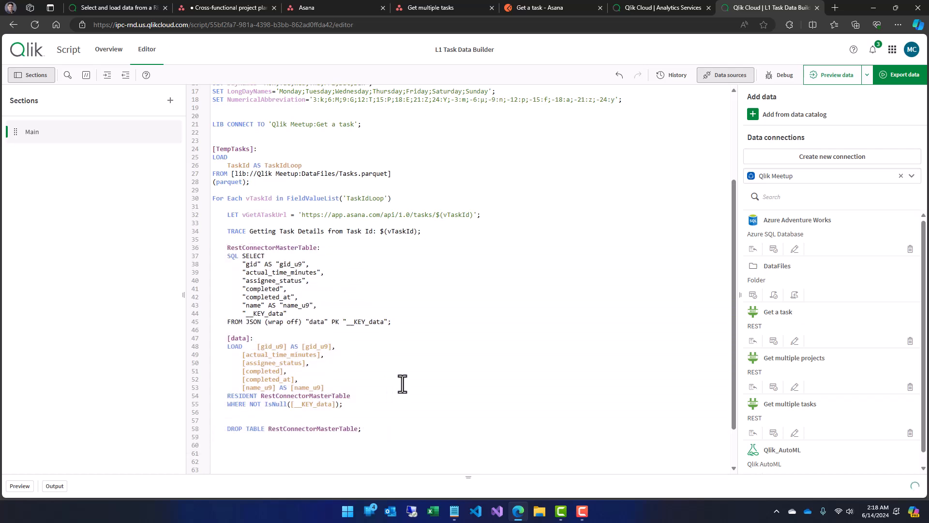
- Remove the surplus blank lines before and after the DROP TABLE RestConnectorMasterTable statement
scroll(402, 384, down, 2)
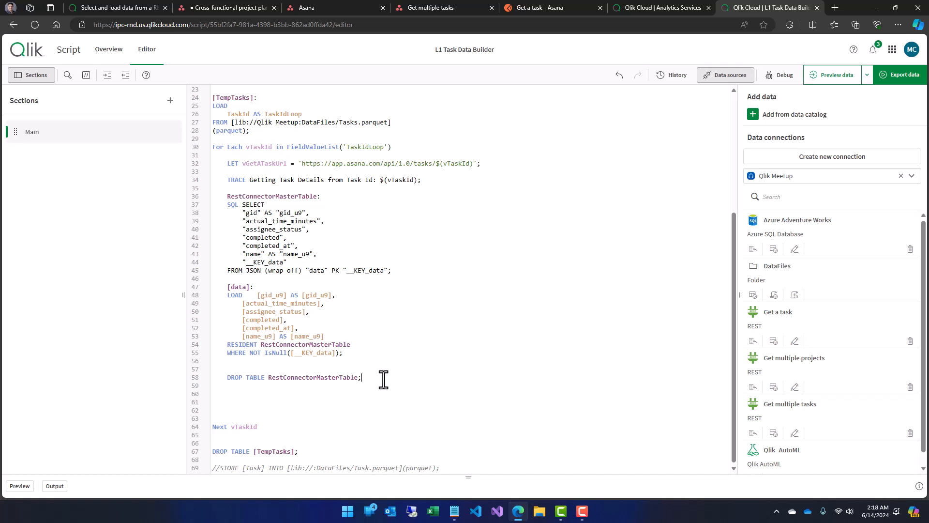
key(Delete)
key(Delete)
key(Delete)
key(Delete)
key(Up)
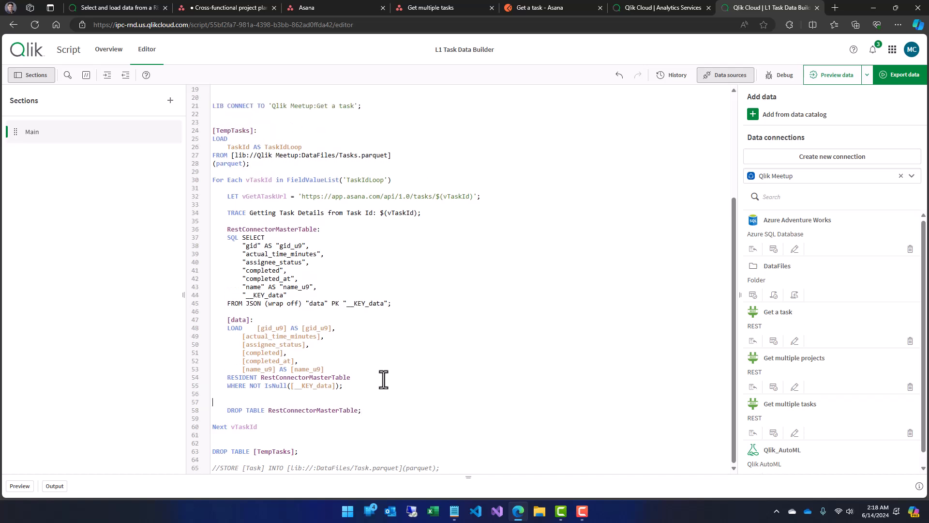
key(Delete)
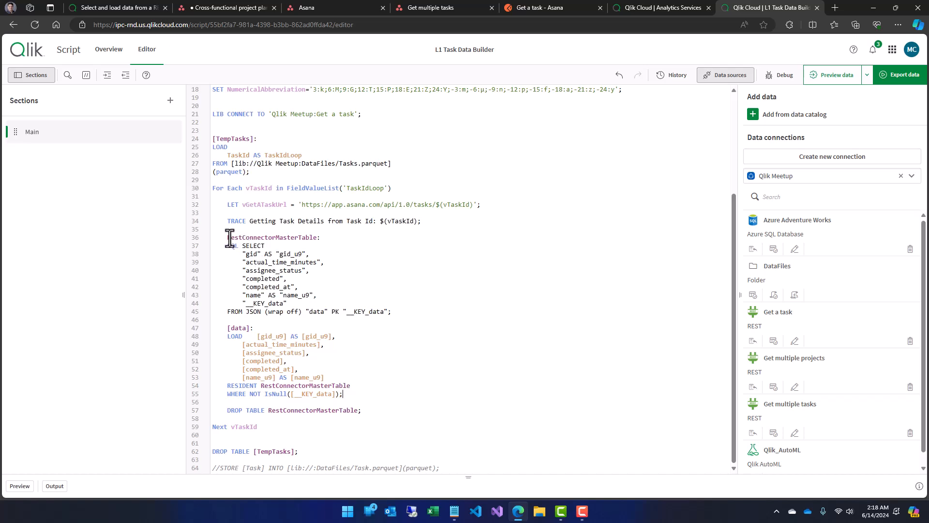
- Rename the data table to Task, start its field list on a new line, and alias gid_u9 as TaskId and name_u9 as Task Name
drag(228, 238, 397, 312)
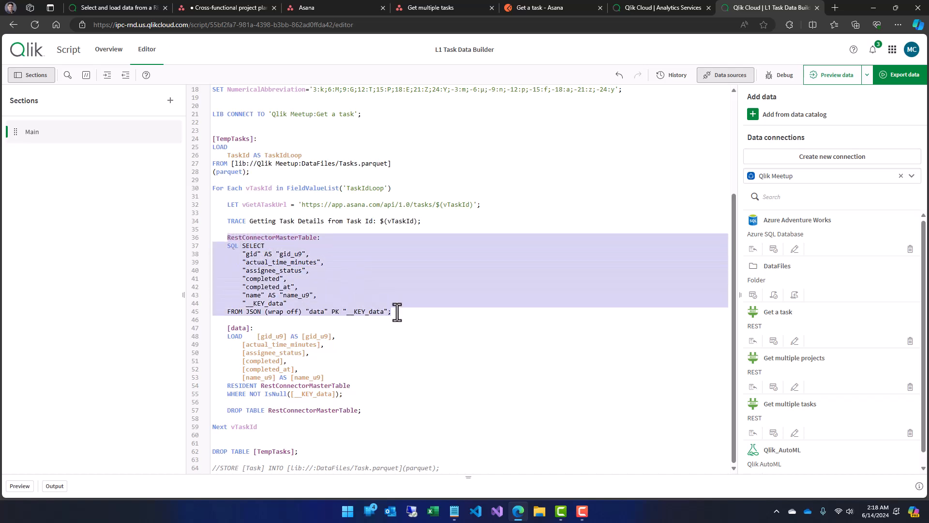
click(243, 338)
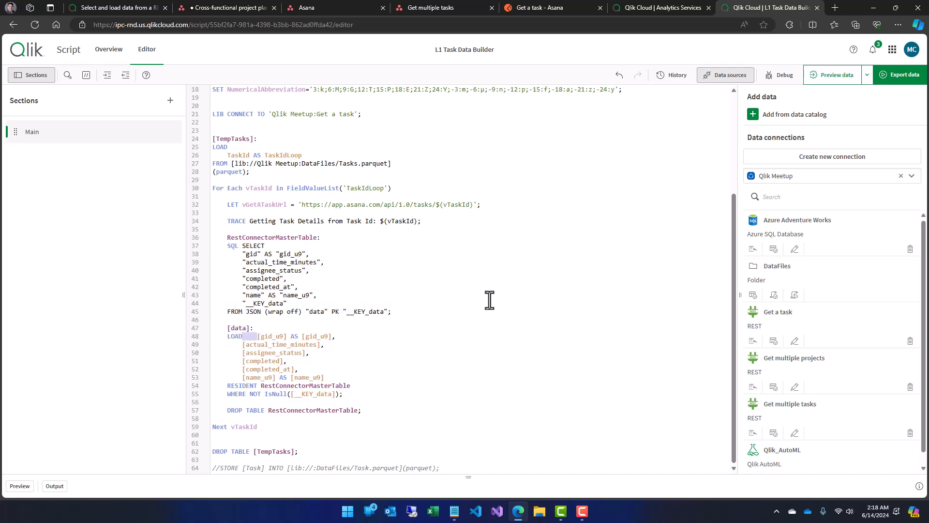
key(Return)
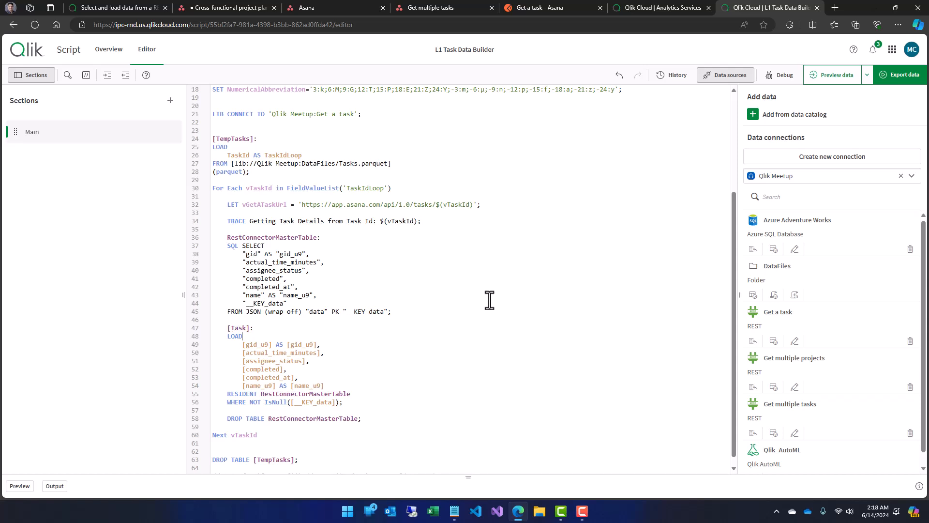
key(ctrl+shift+Left)
double_click(302, 385)
key(Left)
key(ctrl+shift+Right)
key(ctrl+shift+Left)
key(ctrl+shift+Right)
text(T)
scroll(384, 364, down, 1)
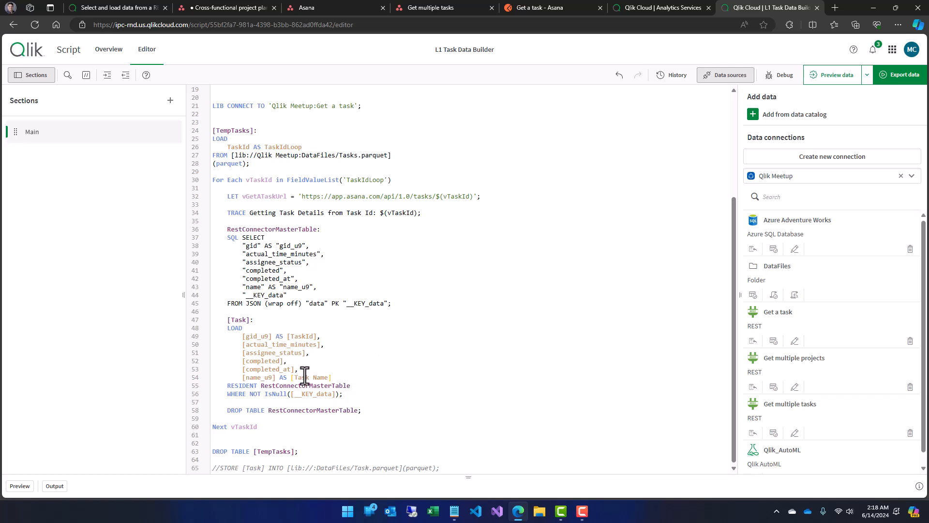
- Add a WITH CONNECTION clause with URL "$(vGetATaskUrl)" to the RestConnectorMasterTable SQL SELECT, before its closing semicolon
double_click(261, 197)
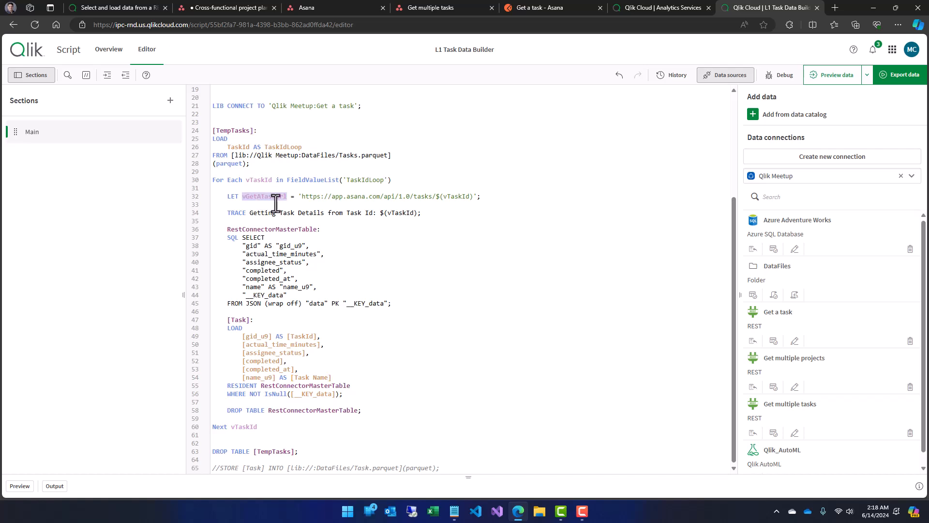
click(387, 304)
key(Return)
key(Return)
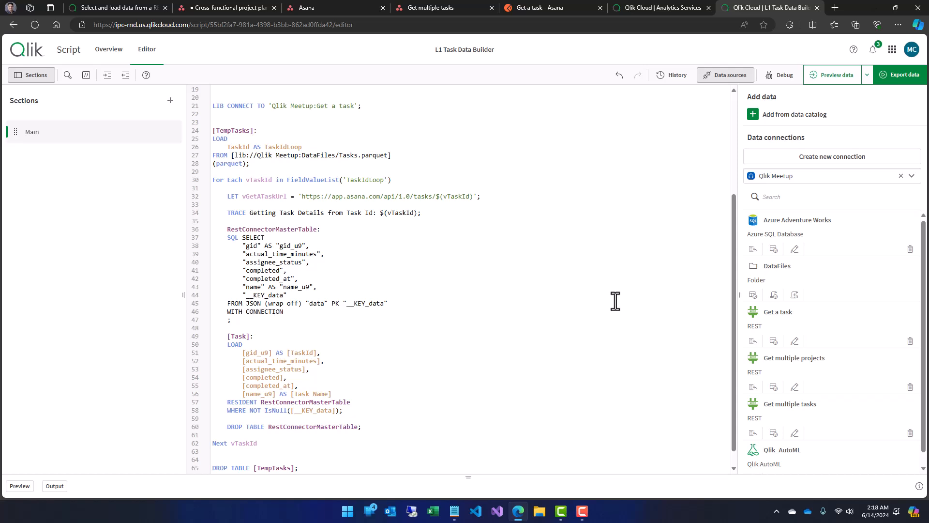
key(Return)
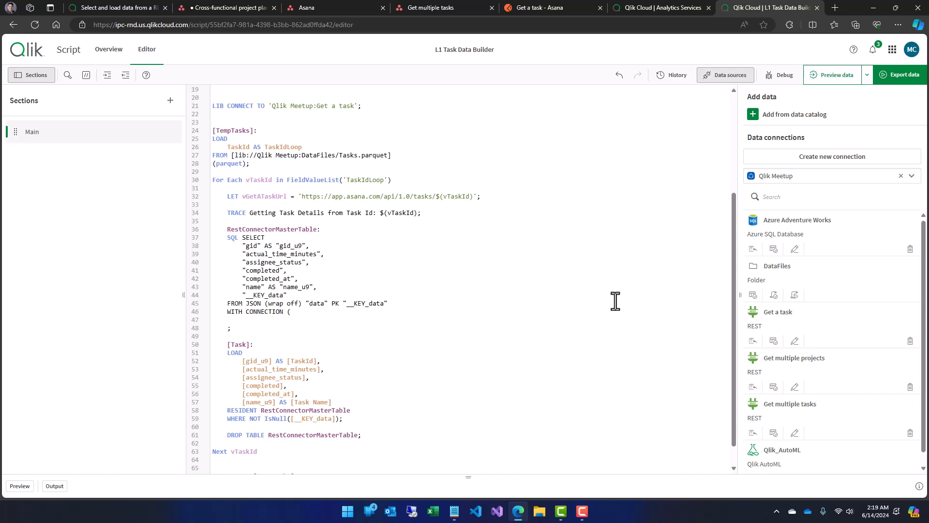
key(End)
key(Return)
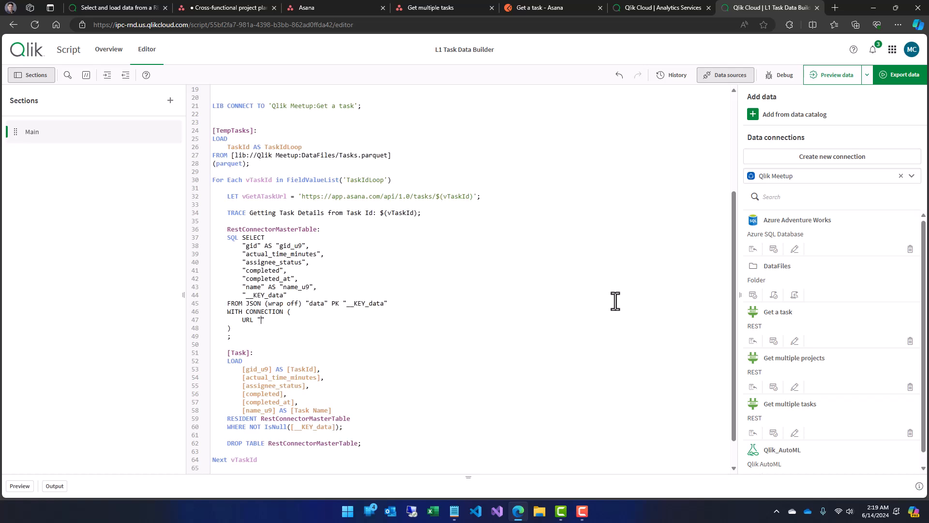
text(URL "$(vGetATaskUrl)
- Review the loop's For Each line, task URL variable, RestConnectorMasterTable query and Task load
click(362, 280)
scroll(323, 184, up, 1)
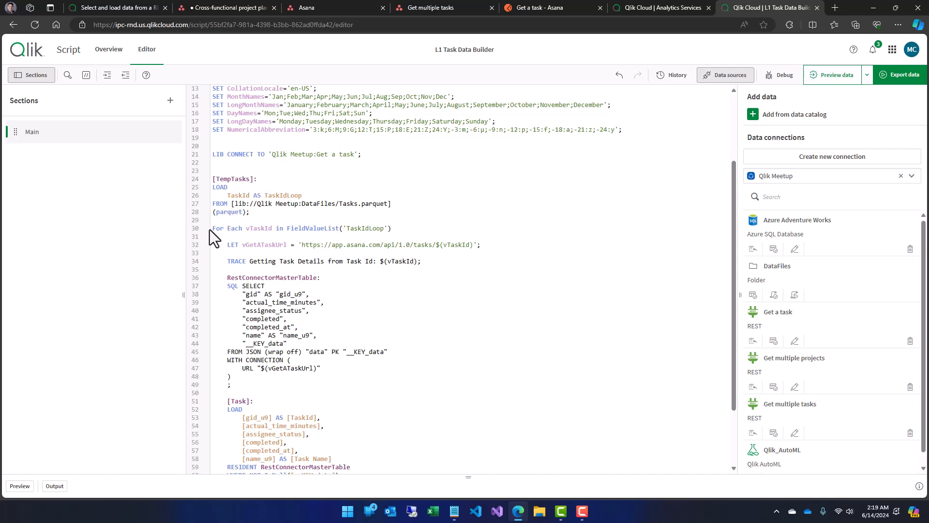
drag(215, 228, 382, 231)
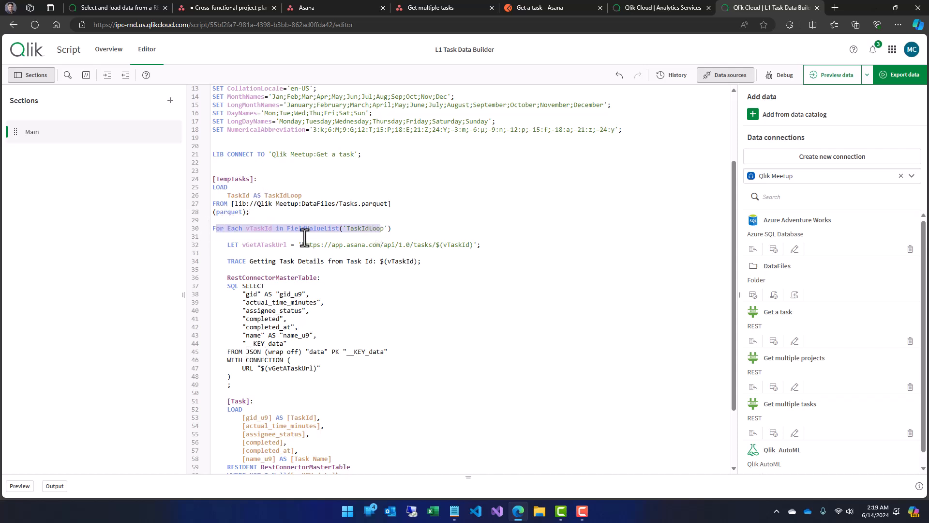
drag(239, 245, 317, 245)
scroll(330, 258, down, 2)
drag(226, 230, 272, 343)
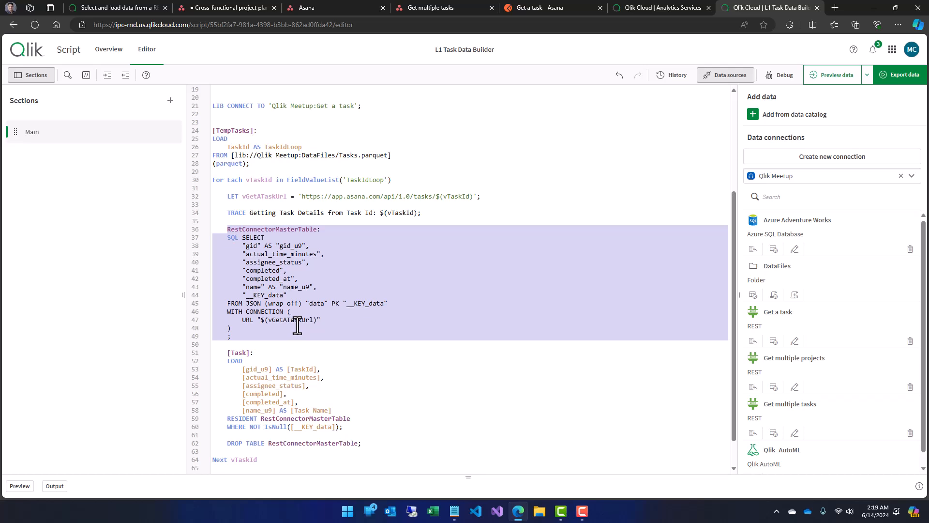
scroll(296, 325, down, 2)
drag(228, 321, 372, 407)
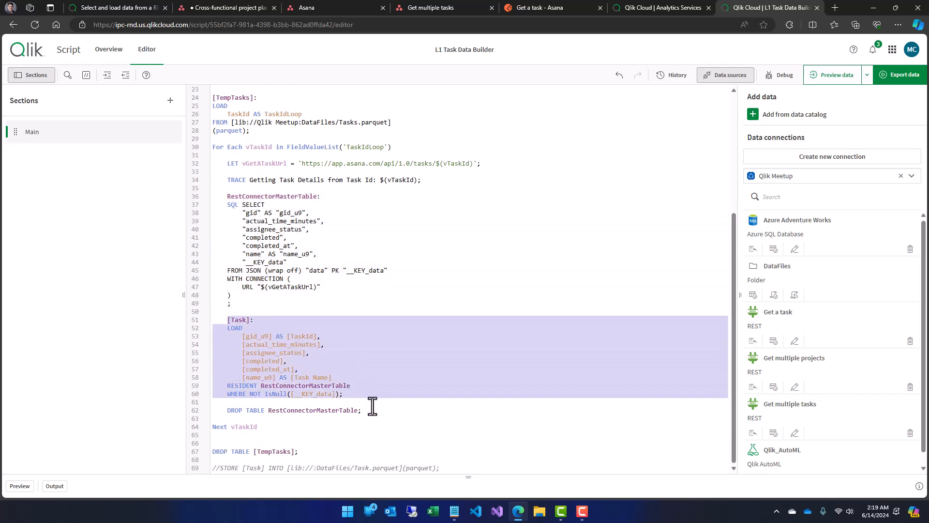
- Remove a blank line after Next vTaskId, run the data export and check the Task lines fetched in its log
click(289, 436)
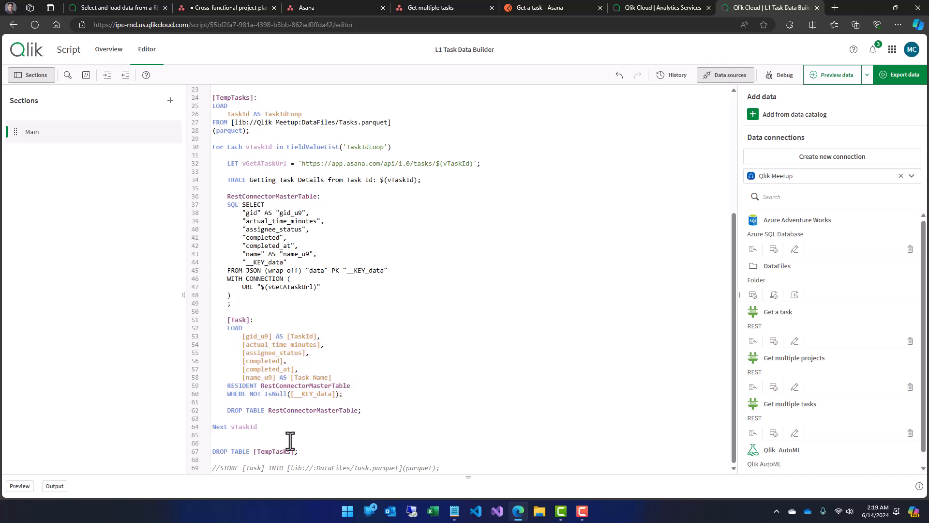
key(BackSpace)
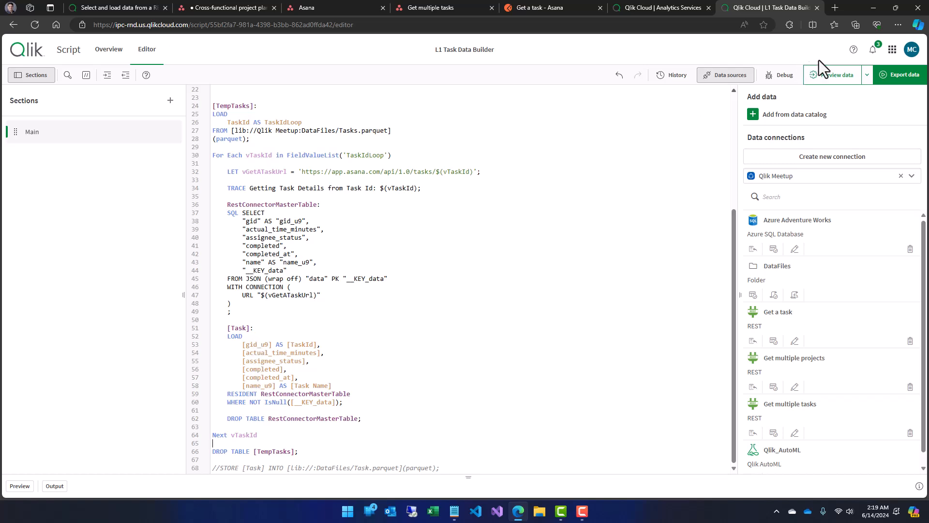
click(899, 82)
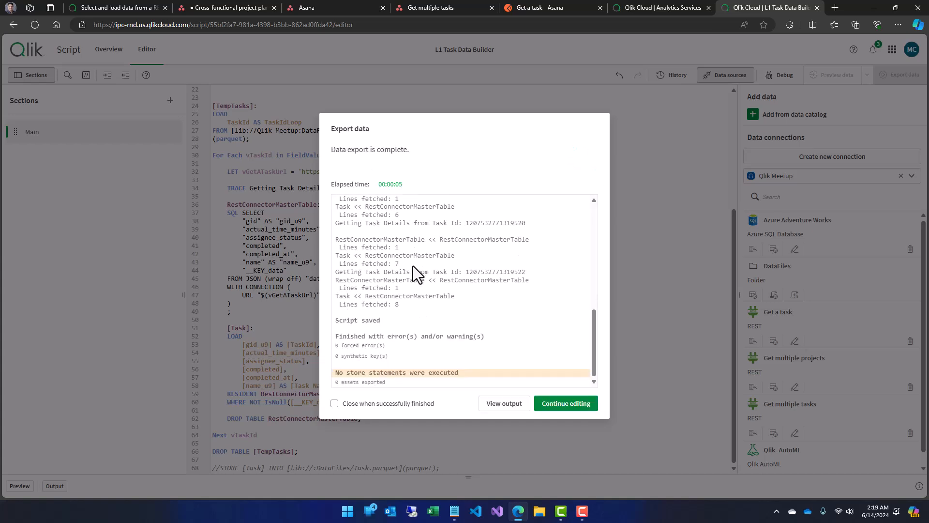
drag(342, 304, 400, 308)
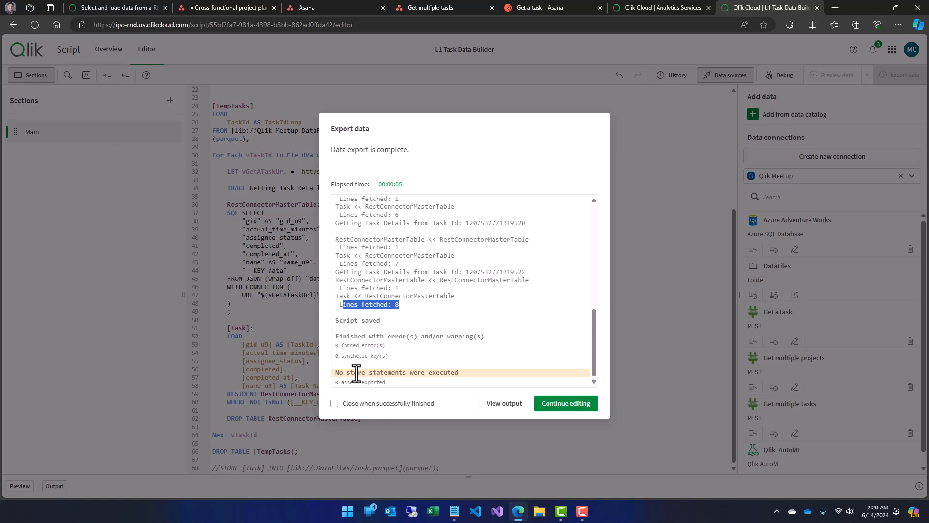
- Close the finished export and examine the rows of the Task table in an enlarged data preview
click(557, 411)
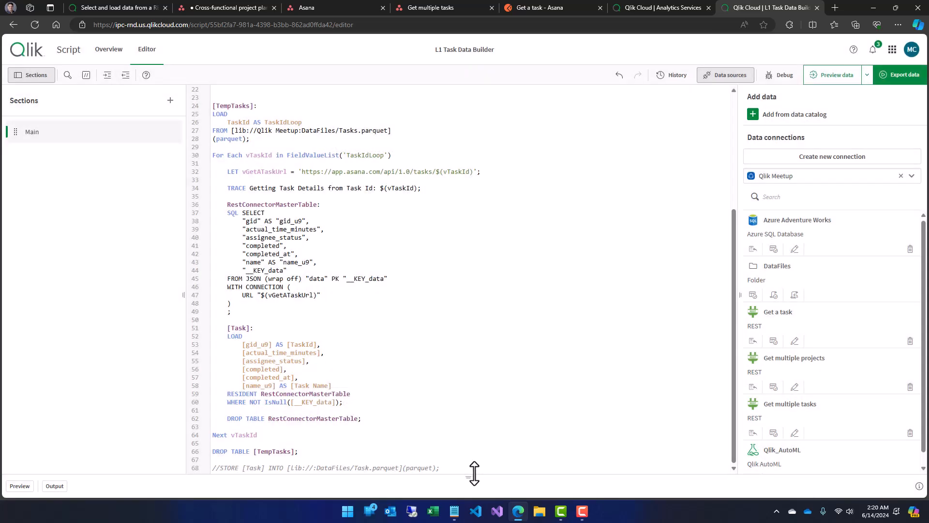
click(19, 486)
drag(468, 405, 467, 187)
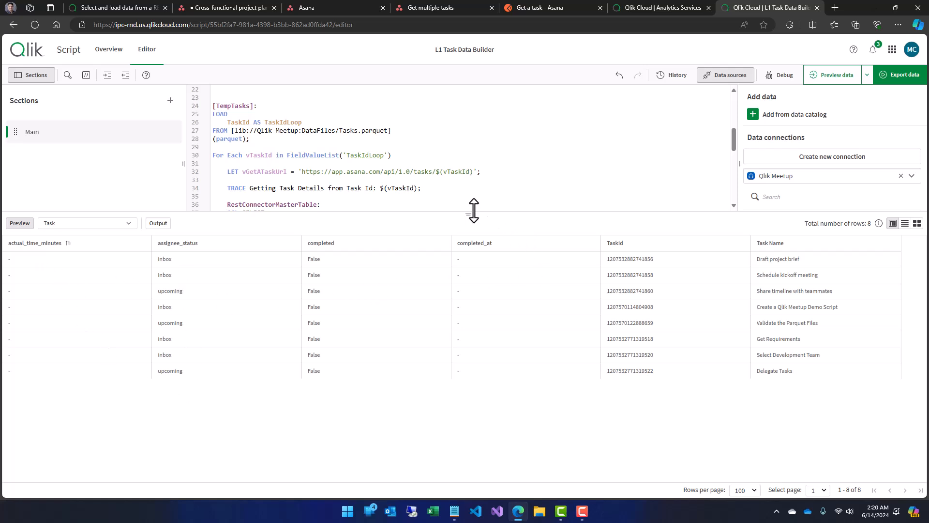
drag(469, 211, 469, 320)
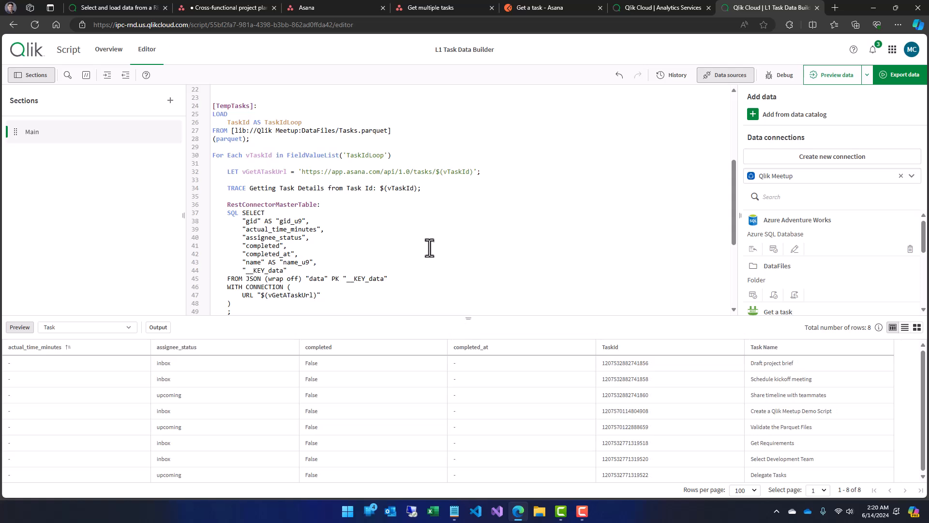
click(350, 244)
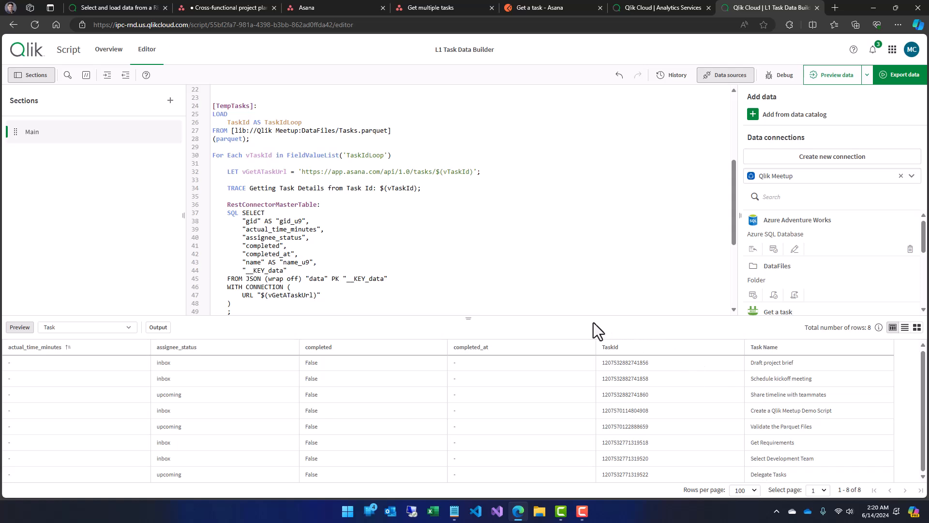
drag(460, 315, 454, 256)
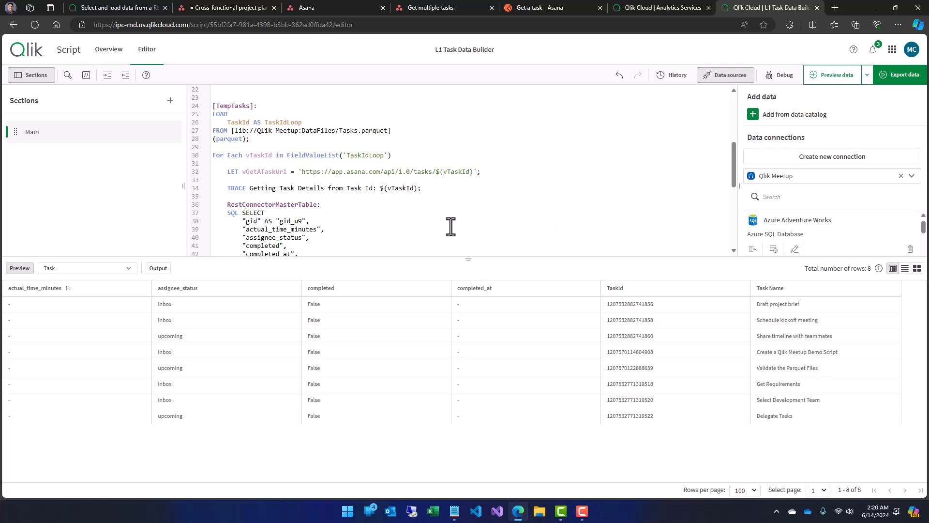
- Switch to Asana and mark the Create a Qlik Meetup Demo Script task in the Cross-functional project plan as complete
click(209, 8)
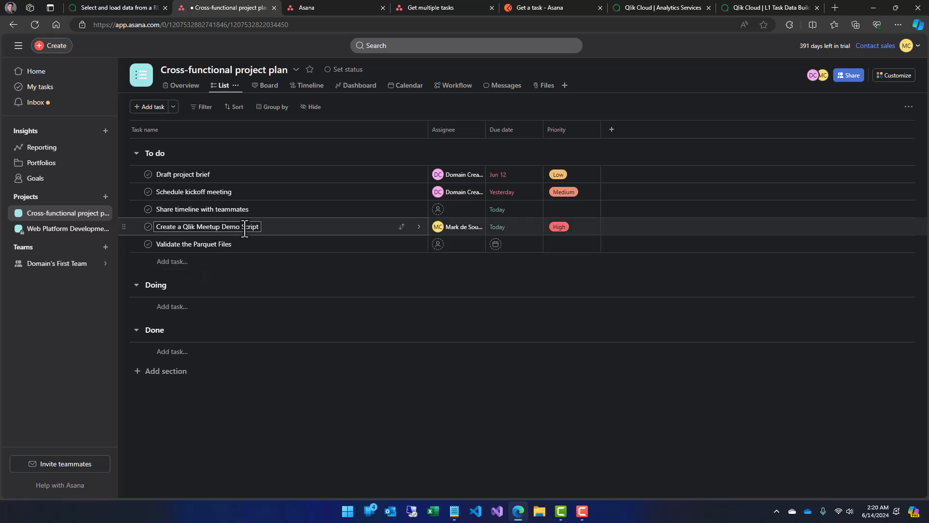
click(322, 234)
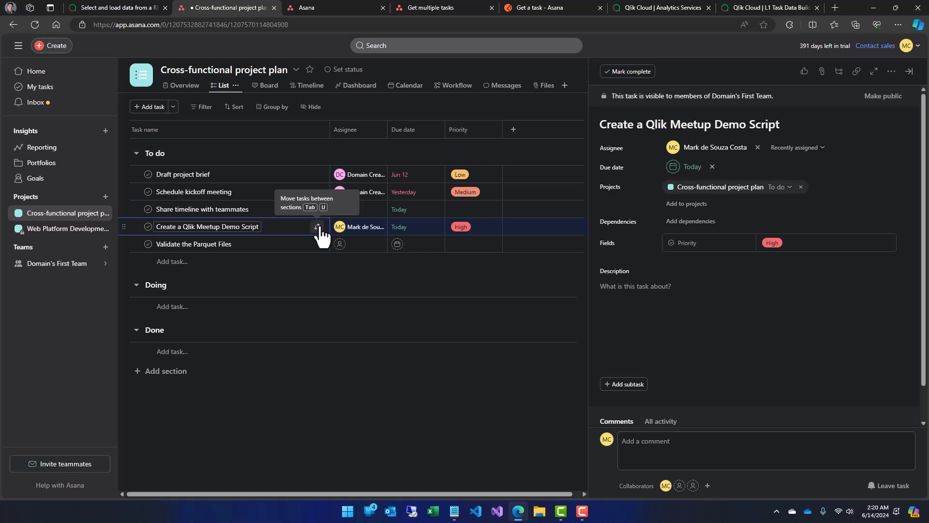
right_click(320, 227)
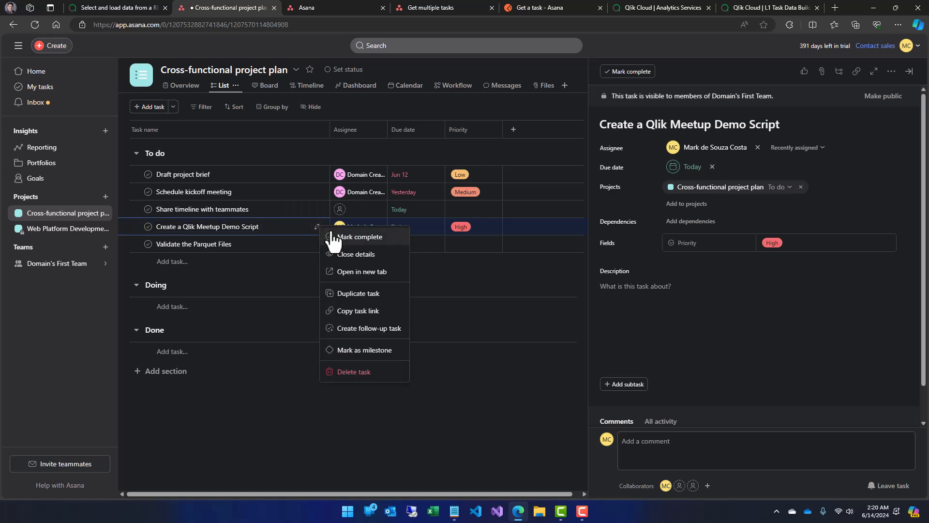
click(370, 236)
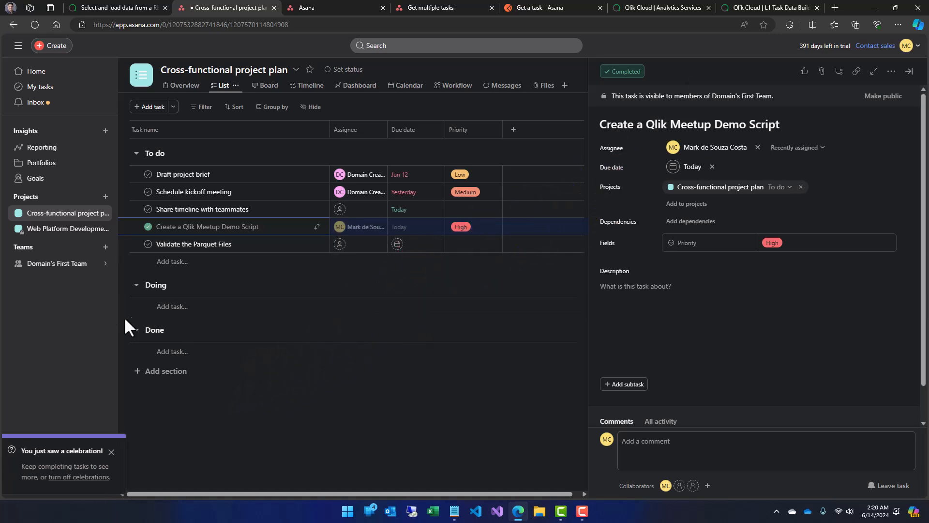
- Return to the L1 Task Data Builder script in Qlik Cloud and rerun the data export to refresh the Task preview
click(759, 10)
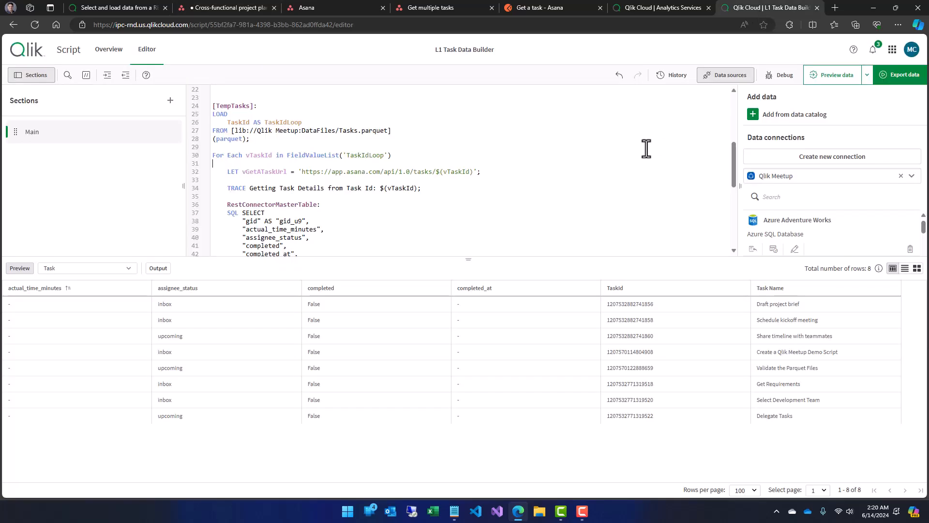
click(908, 80)
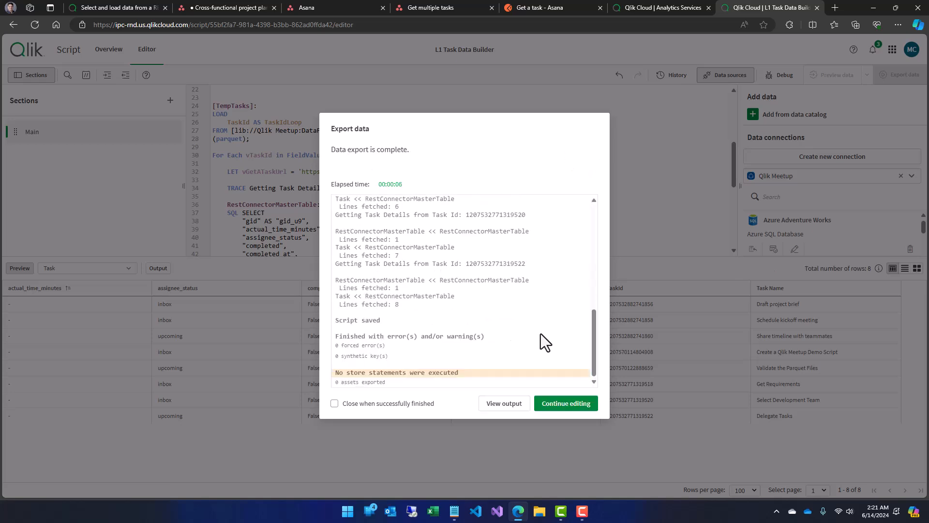
click(561, 405)
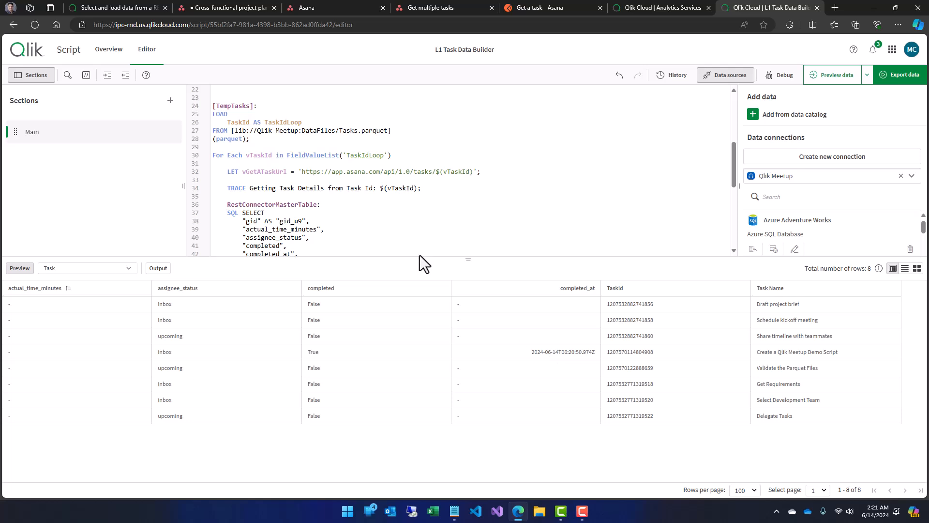
- Remove the [name_u9] AS [Task Name] and [actual_time_minutes] fields from the Task load and rerun the data export
drag(468, 258, 467, 305)
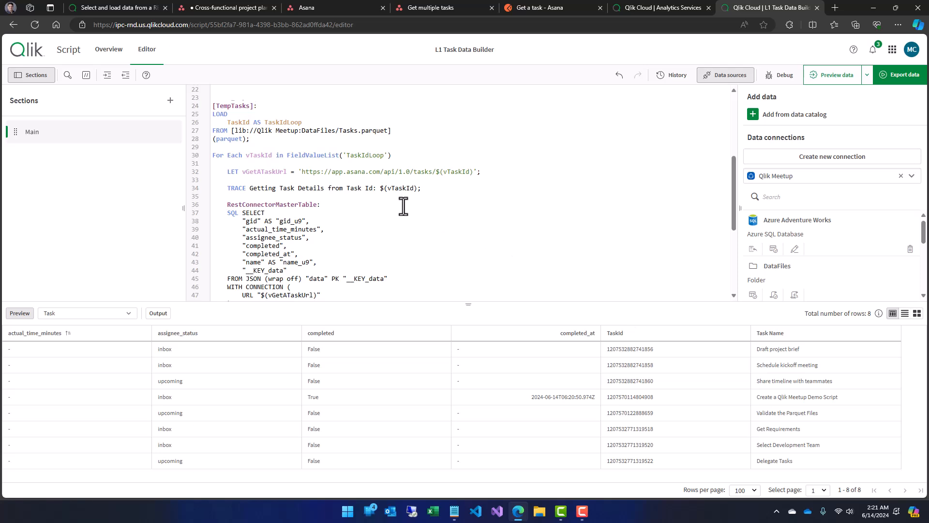
scroll(403, 204, down, 5)
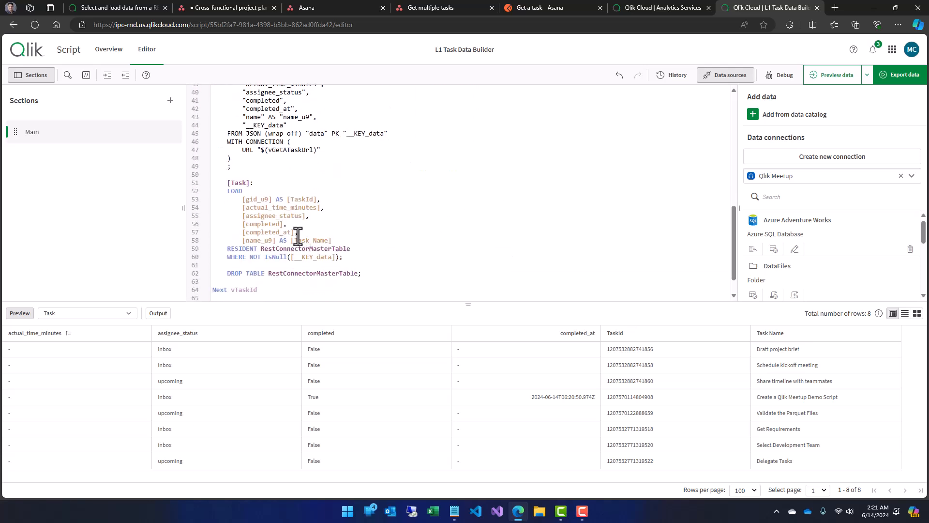
drag(313, 235, 344, 239)
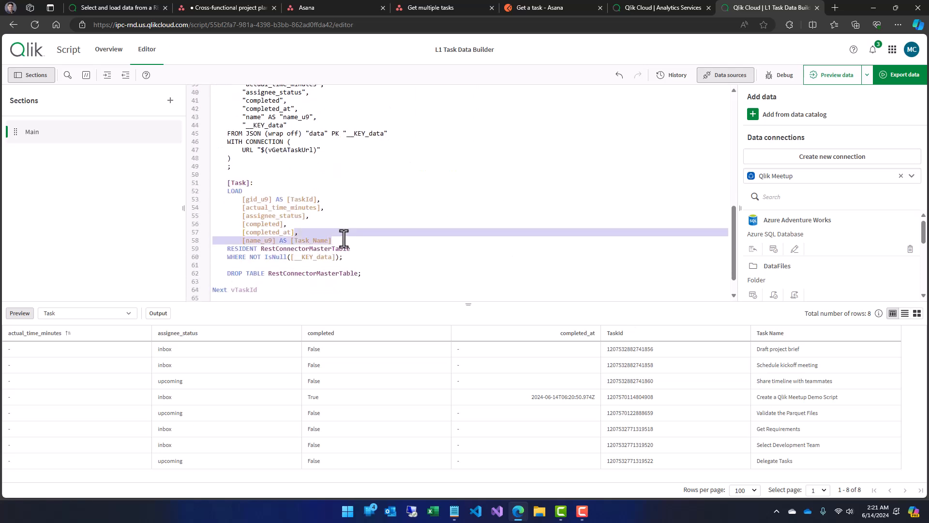
key(BackSpace)
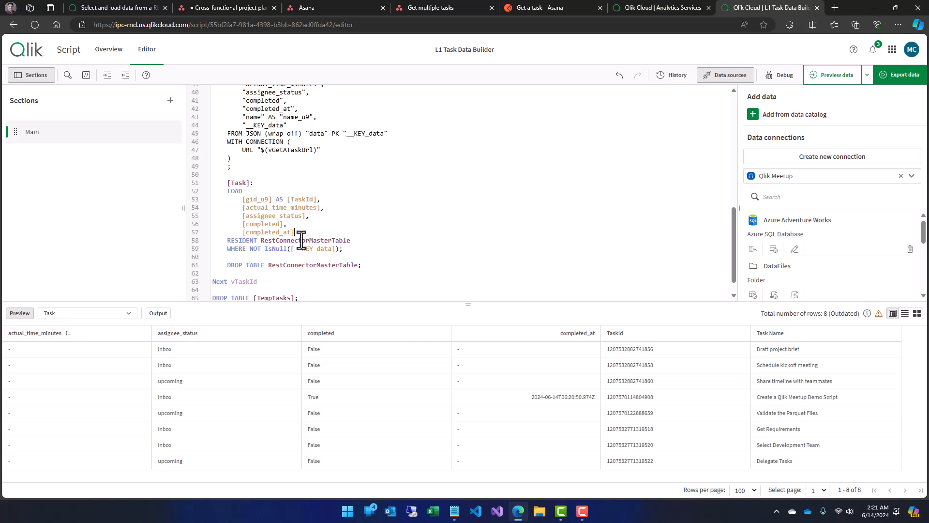
triple_click(323, 206)
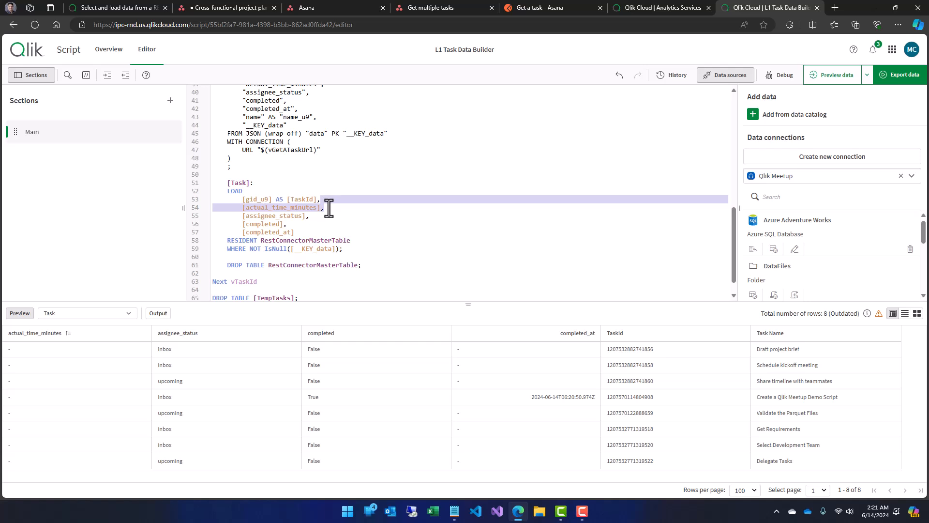
key(BackSpace)
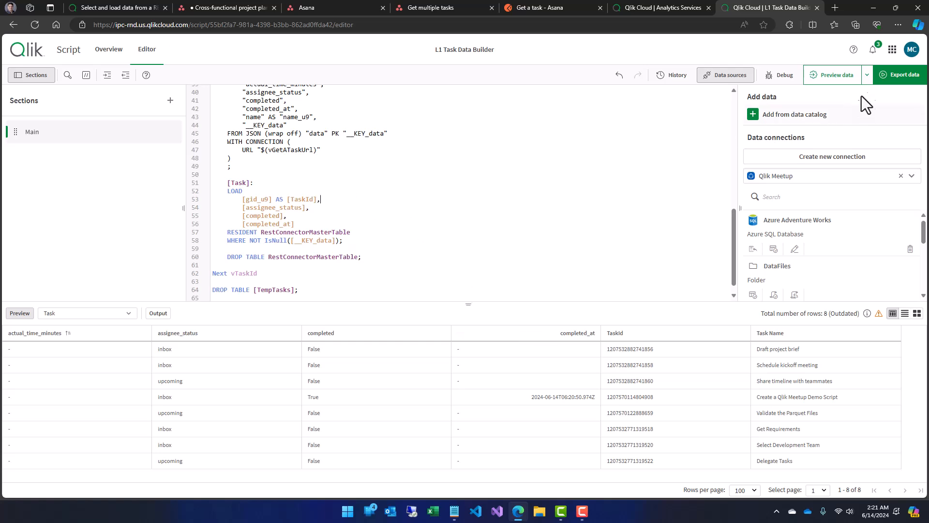
click(903, 75)
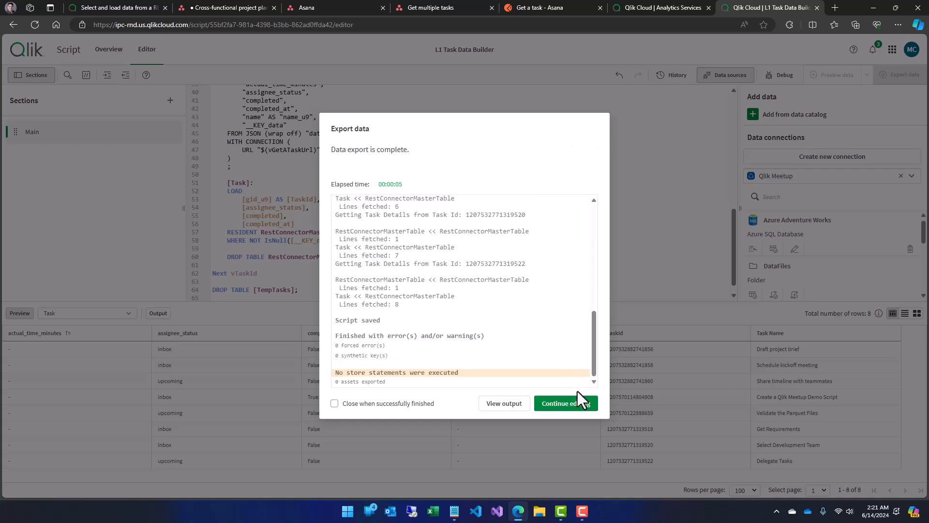
click(574, 406)
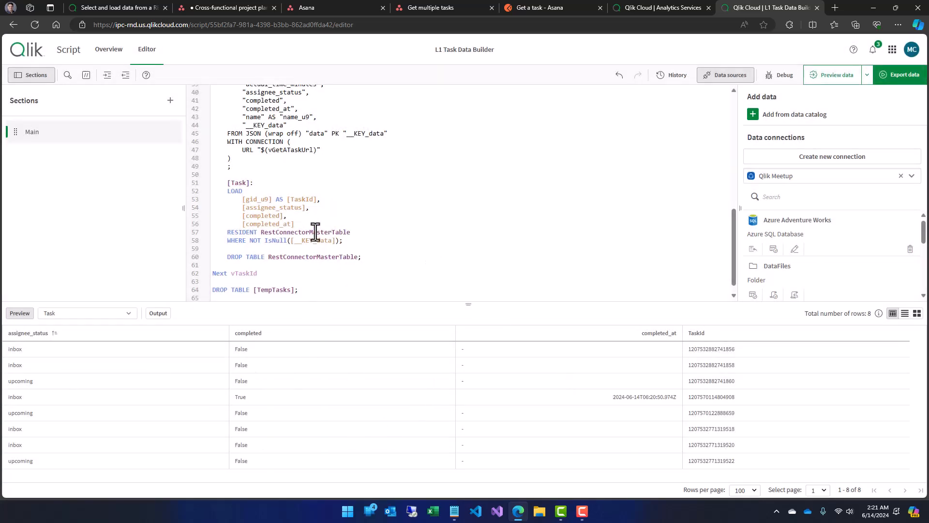
- Uncomment the STORE [Task] INTO [lib://:DataFiles/Task.parquet](parquet) statement and run the data export
drag(379, 303, 384, 380)
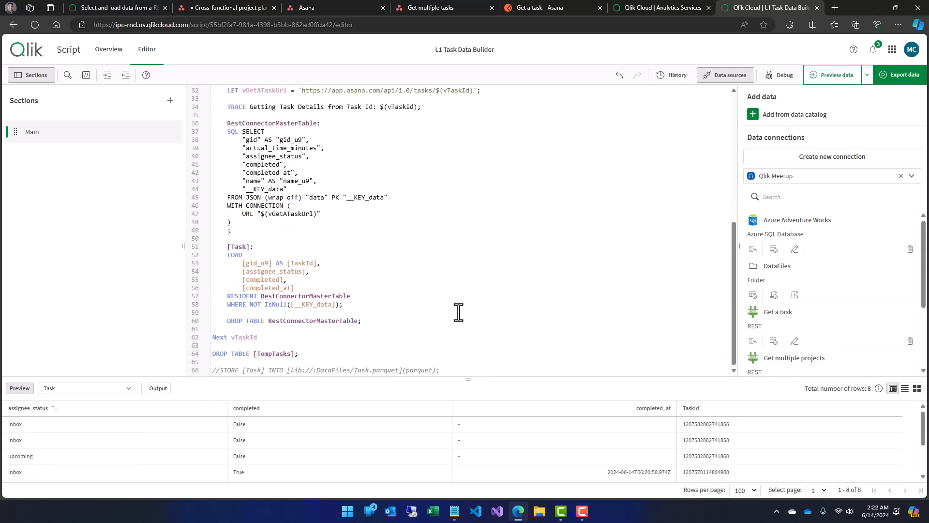
key(ctrl+k)
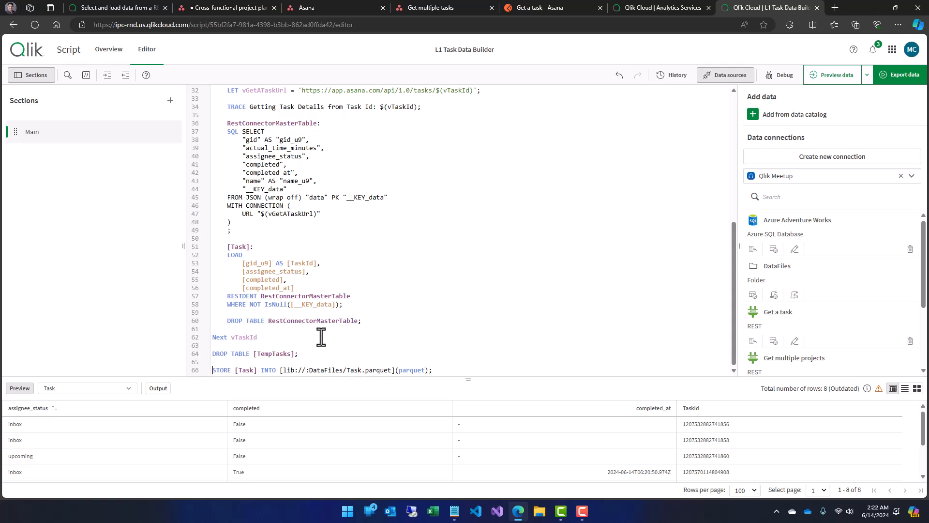
scroll(370, 235, up, 4)
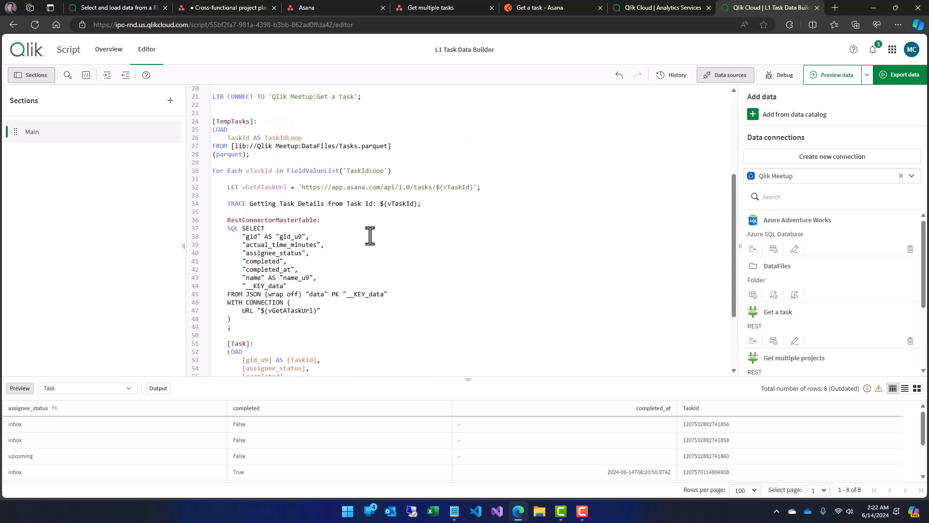
scroll(387, 227, down, 2)
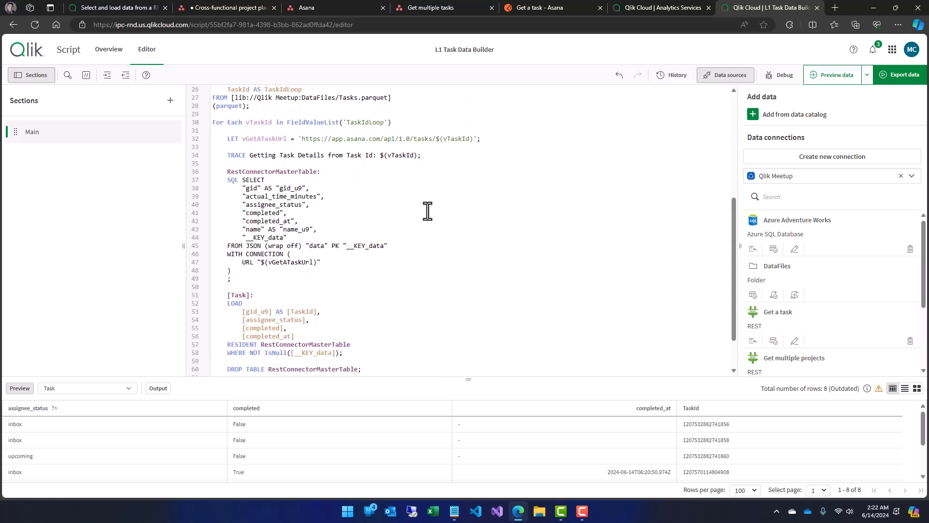
scroll(427, 211, up, 4)
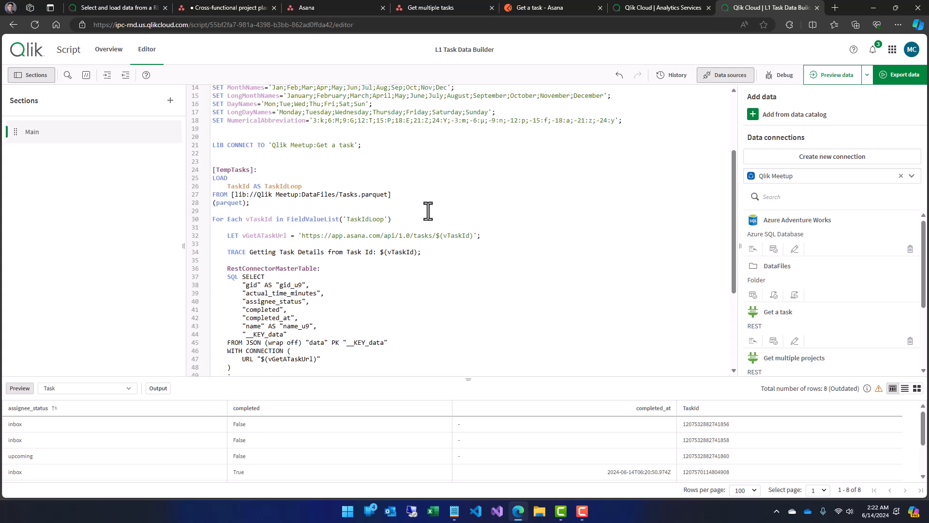
click(900, 74)
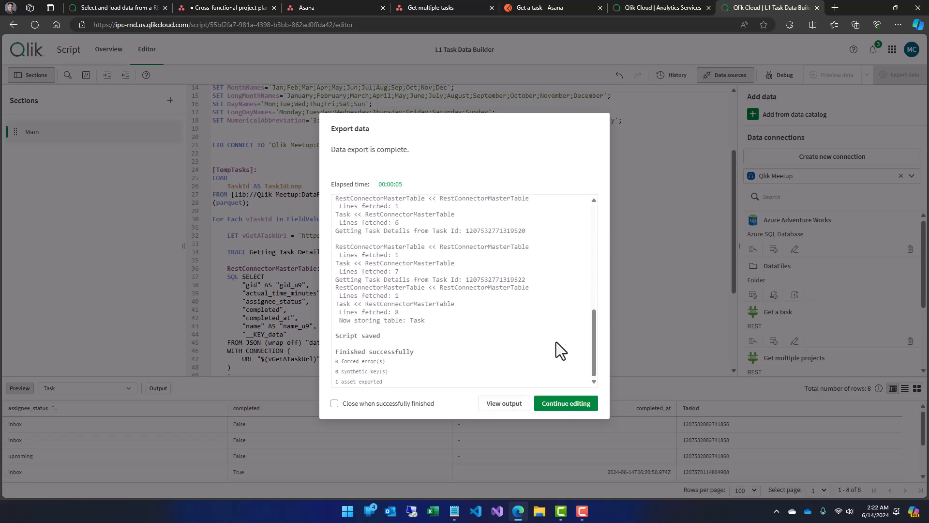
click(558, 409)
- Check the Task preview and the contents of the stored Task.parquet in DataFiles, without inserting any load script
scroll(487, 301, down, 3)
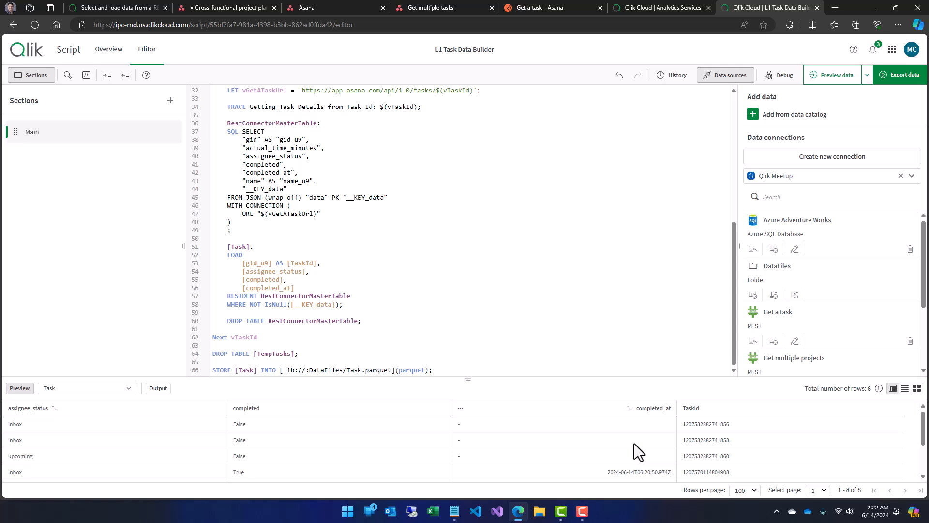
drag(481, 377, 496, 261)
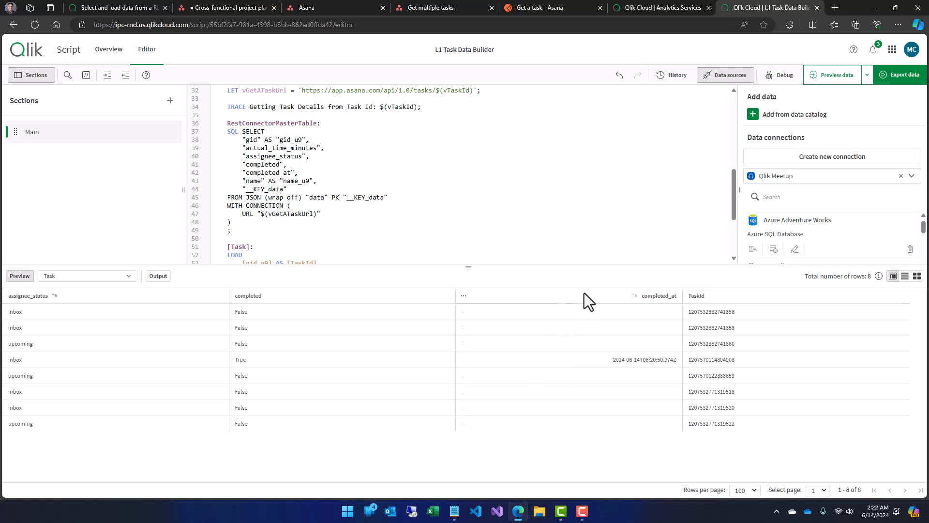
scroll(832, 216, down, 1)
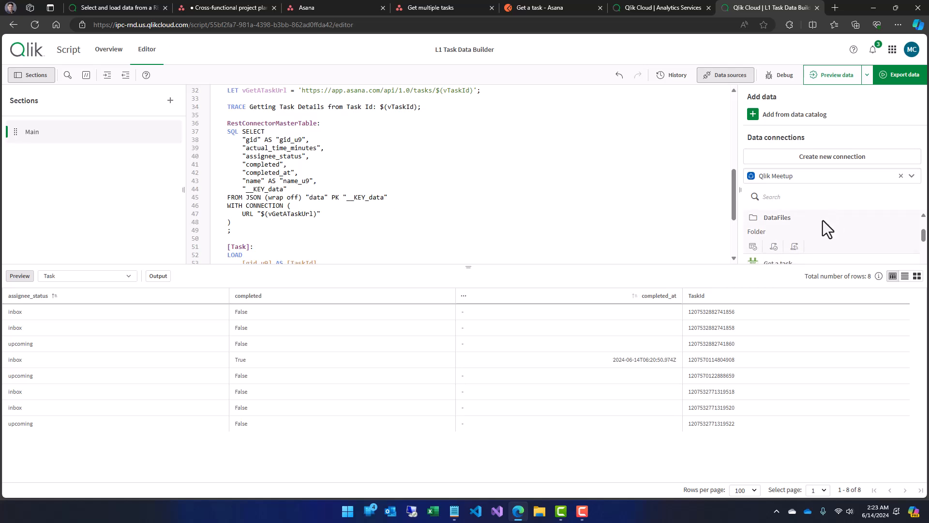
click(754, 248)
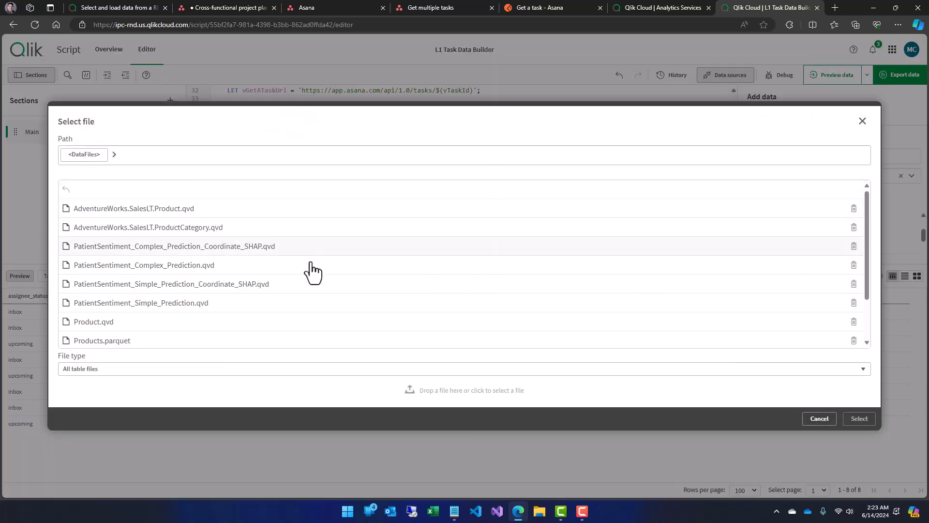
scroll(251, 295, down, 2)
click(114, 301)
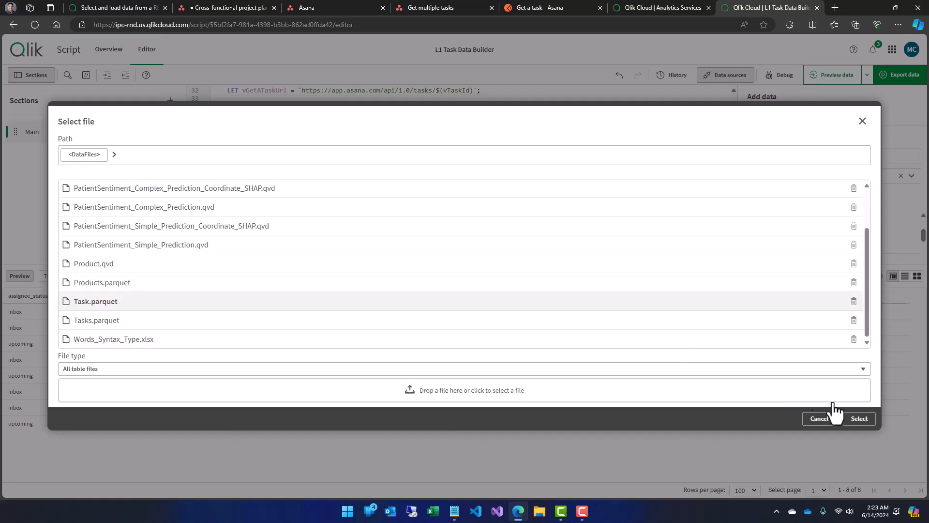
click(860, 419)
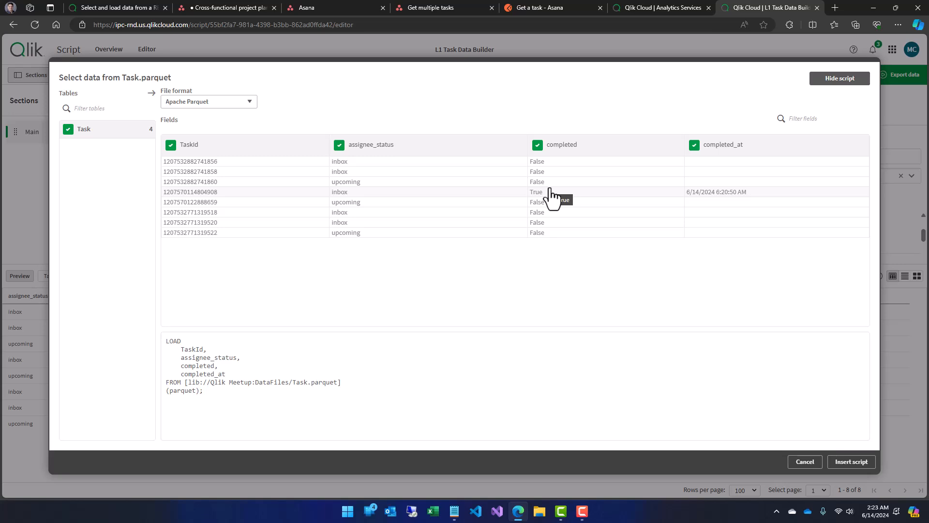
click(793, 461)
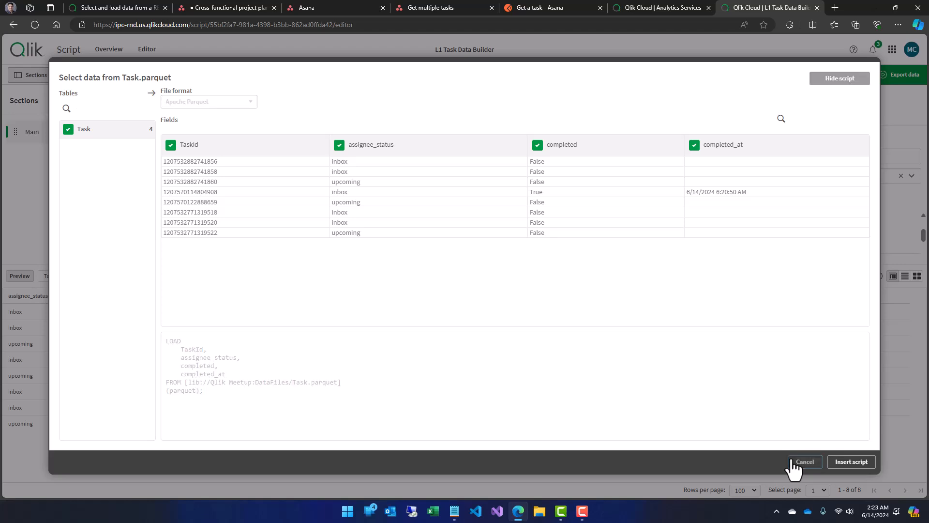
scroll(349, 214, down, 4)
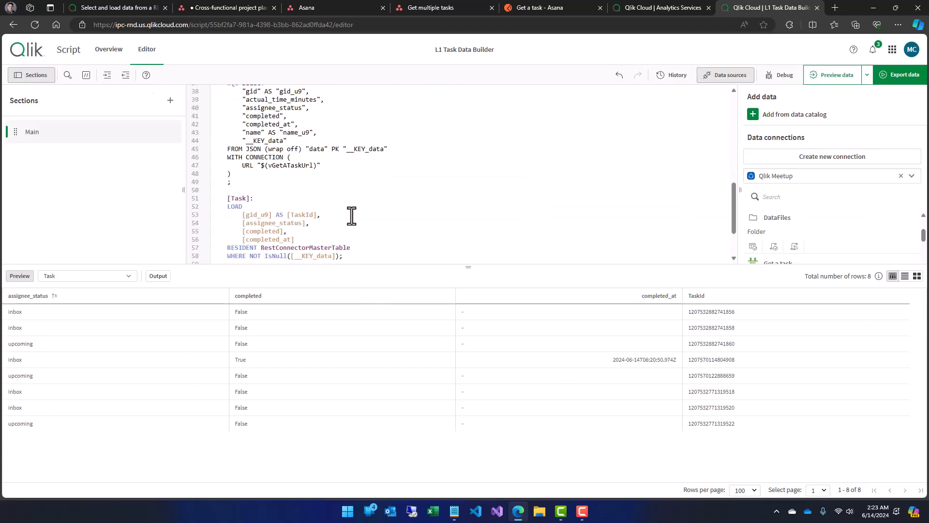
drag(472, 266, 494, 410)
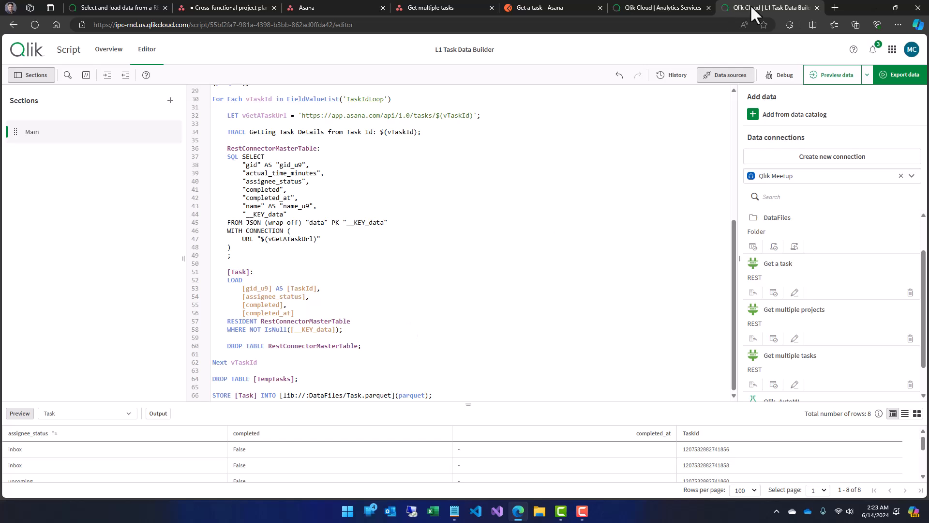
- Close the L1 Task Data Builder script and filter the Qlik Meetup catalog to Apps instead of Scripts
click(817, 8)
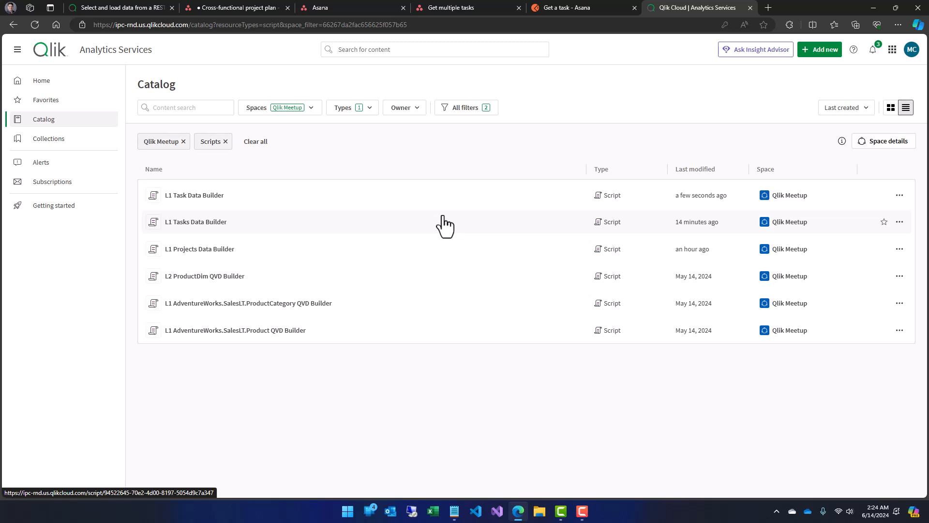
click(373, 110)
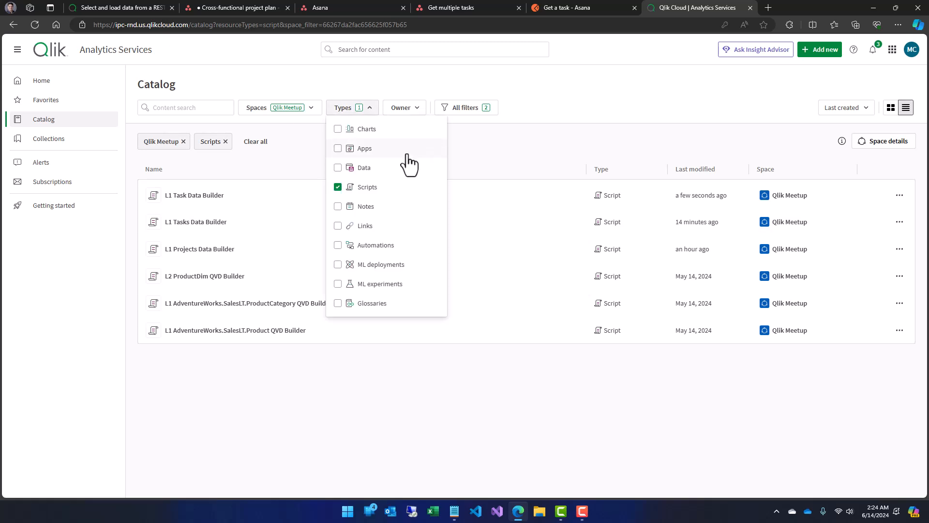
click(381, 150)
click(377, 188)
click(487, 148)
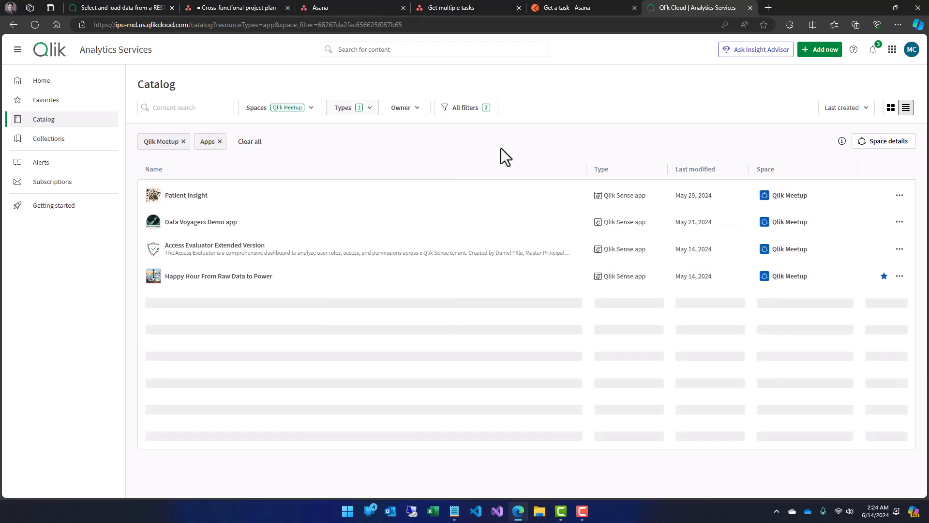
- Create a new analytics app named Asana Demo Application in the Qlik Meetup space
click(823, 54)
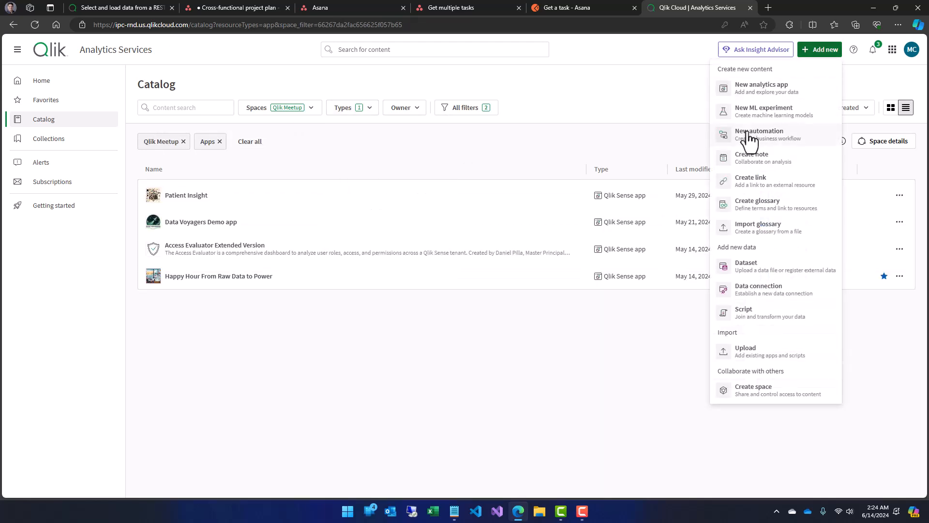
click(756, 99)
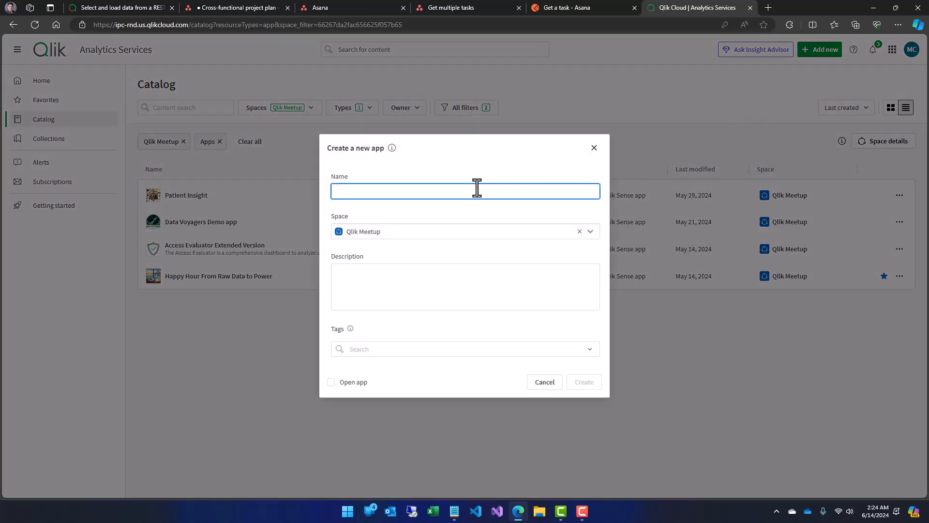
text(Asana Demo Application)
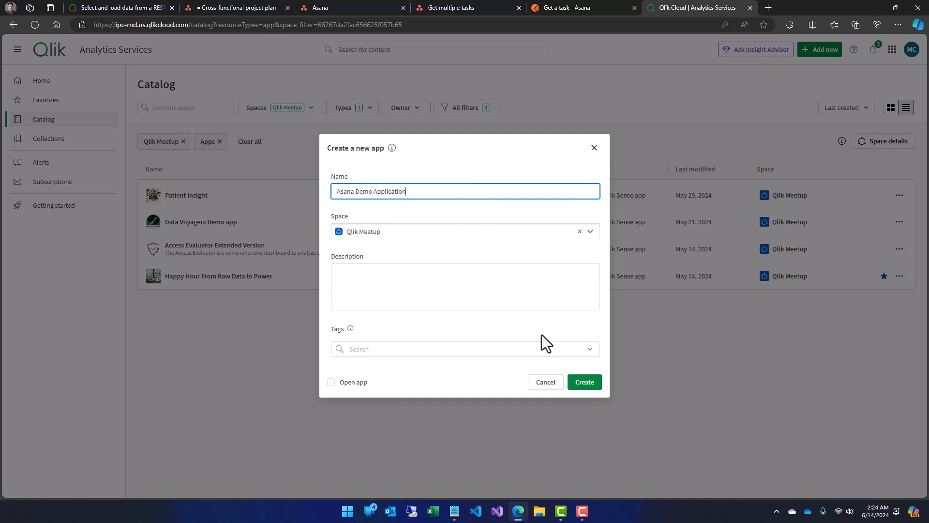
click(584, 382)
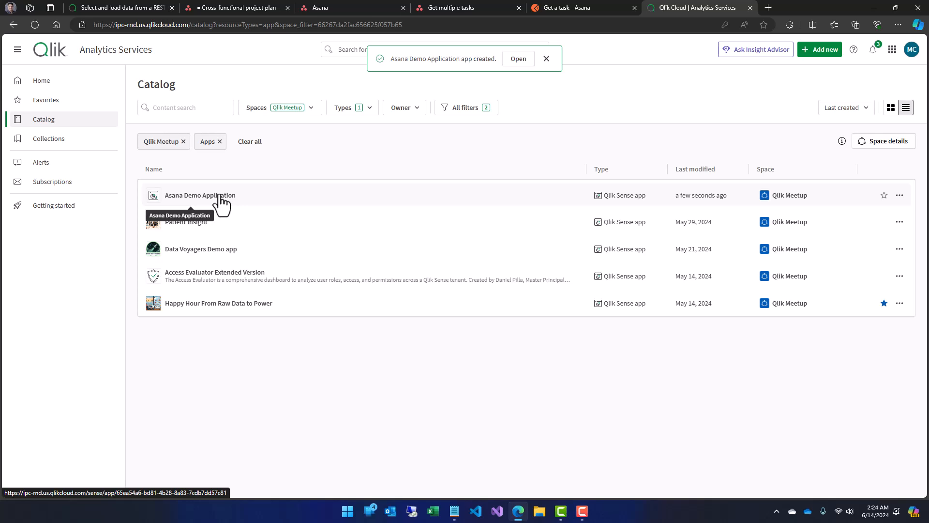
- Open the Asana Demo Application in the data load editor and add a new script section after Main
click(222, 196)
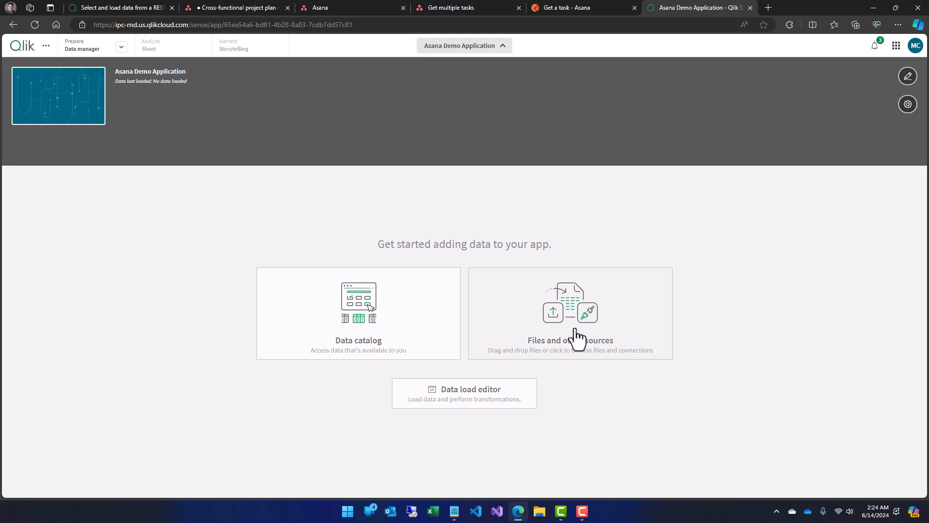
click(483, 394)
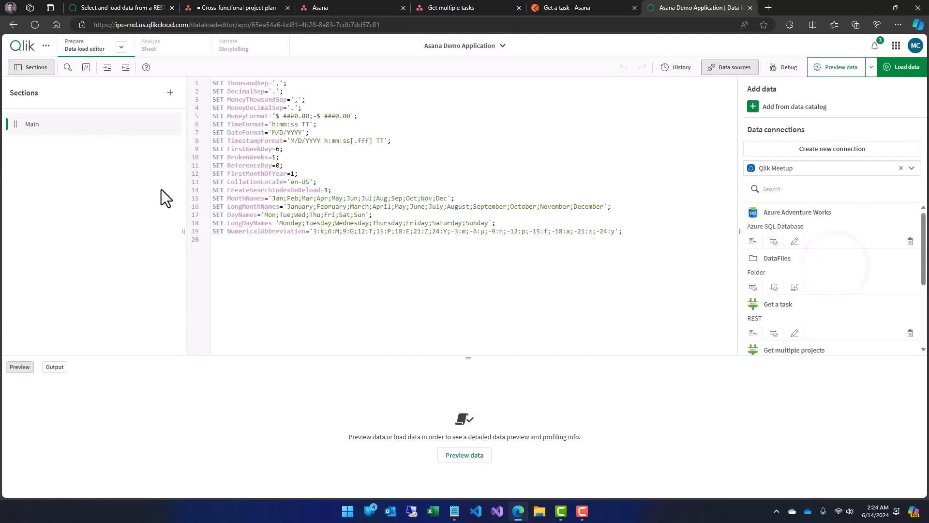
drag(469, 357, 468, 383)
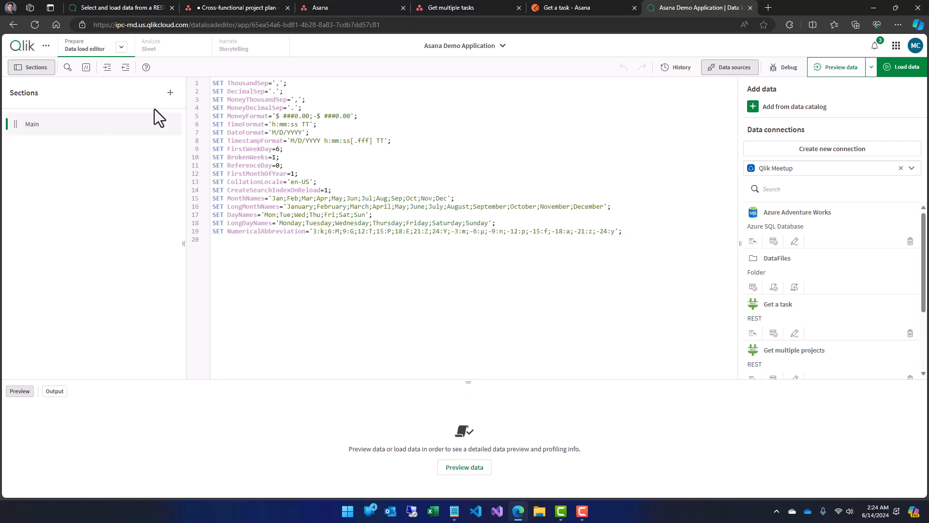
click(170, 92)
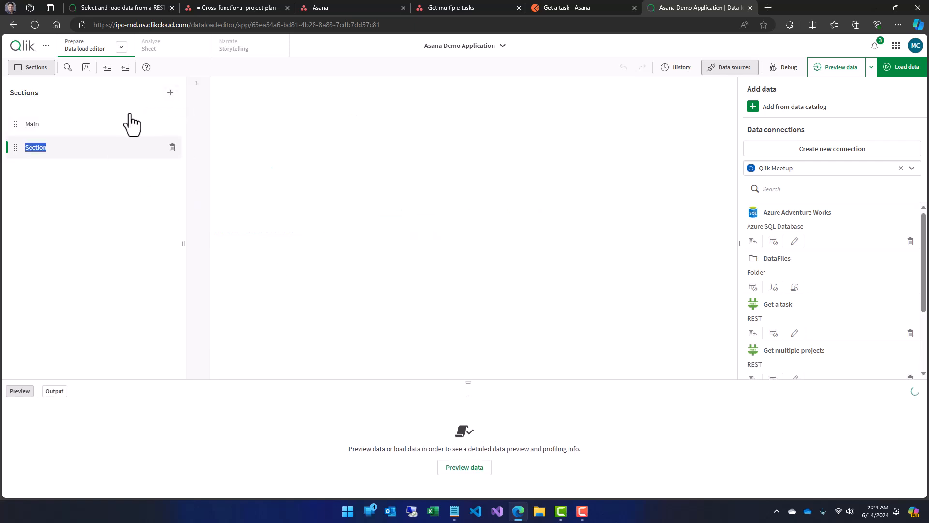
click(264, 155)
- Insert a load script for ProjectId and Project Name from Products.parquet in the Qlik Meetup DataFiles
click(754, 287)
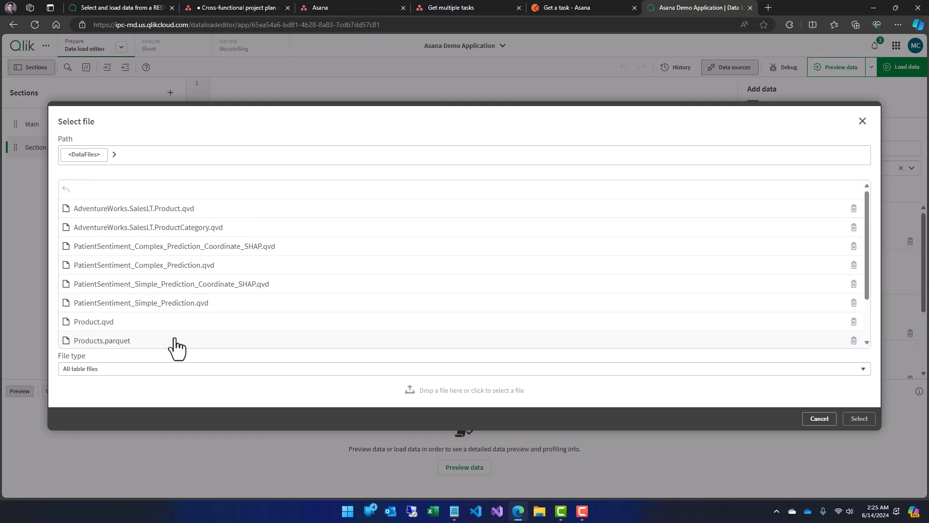
scroll(176, 346, down, 2)
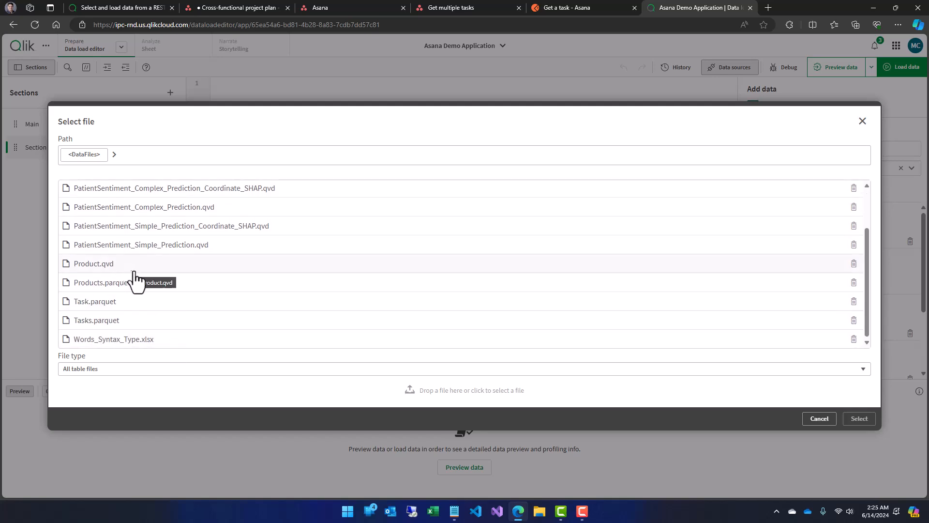
click(143, 288)
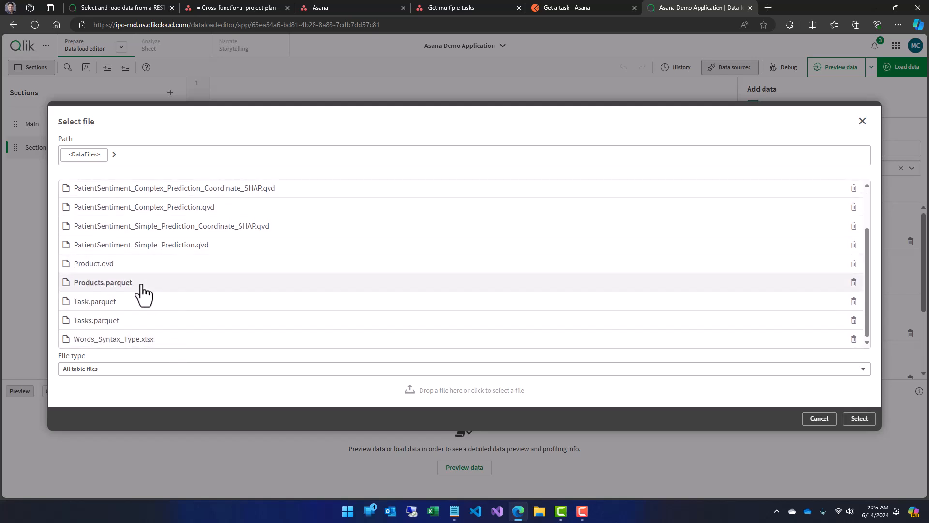
click(860, 418)
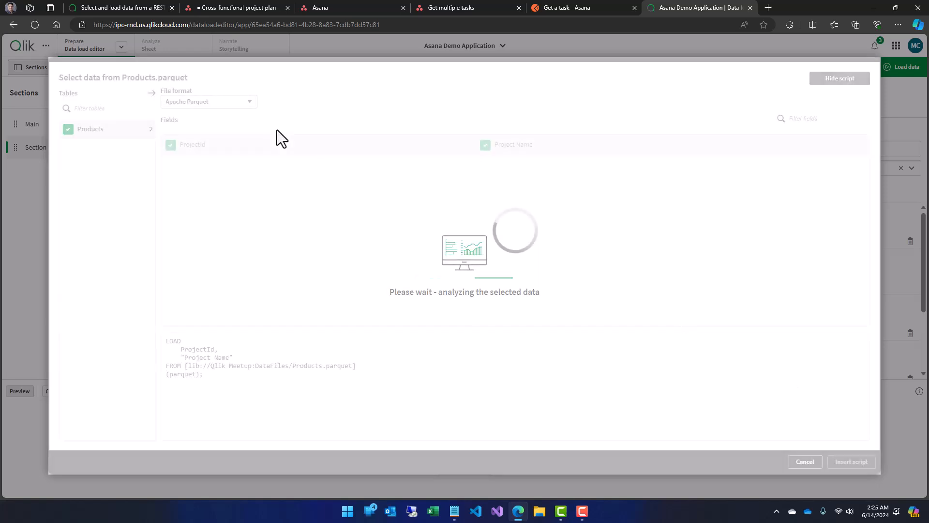
click(837, 462)
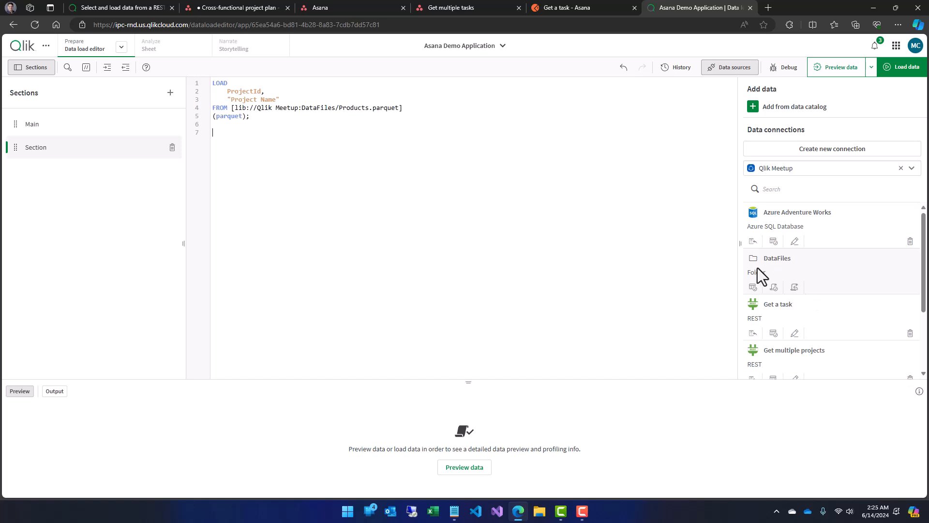
- Insert a load script for ProjectId, TaskId and Task Name from Tasks.parquet in DataFiles
click(754, 288)
scroll(167, 310, down, 3)
click(126, 321)
click(857, 419)
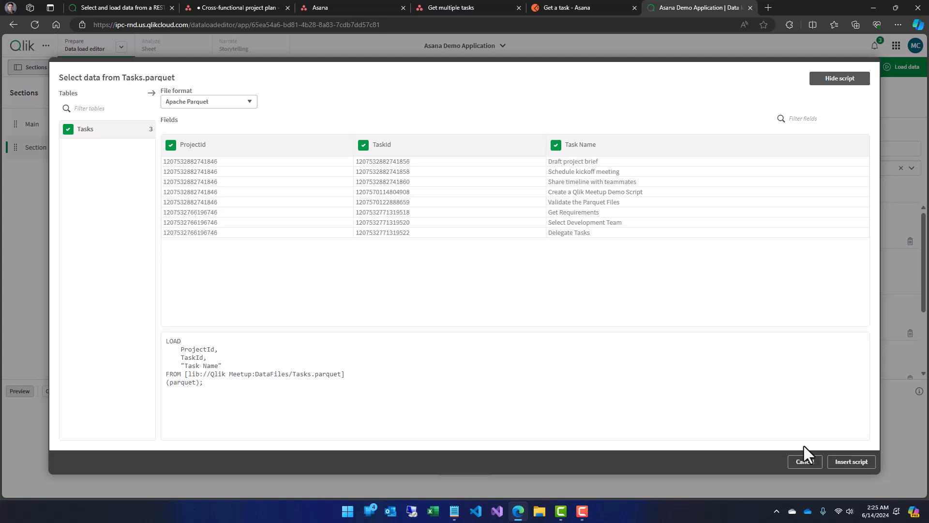
click(848, 463)
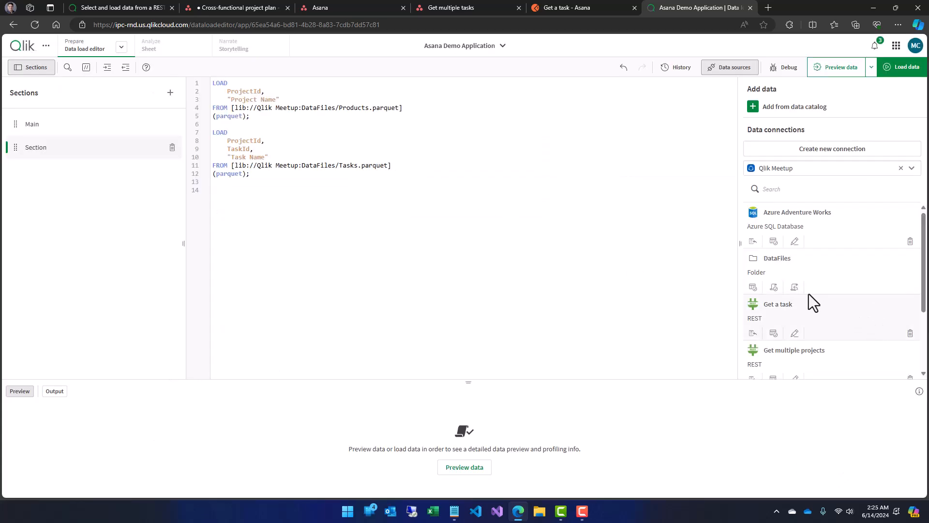
- Insert a load script for TaskId, assignee_status, completed and completed_at from Task.parquet in DataFiles
click(756, 288)
scroll(199, 347, down, 2)
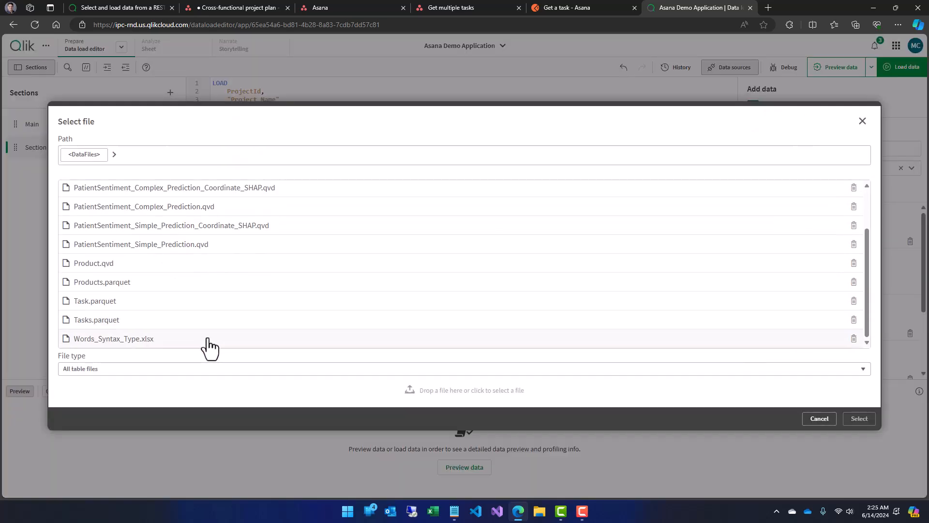
click(143, 302)
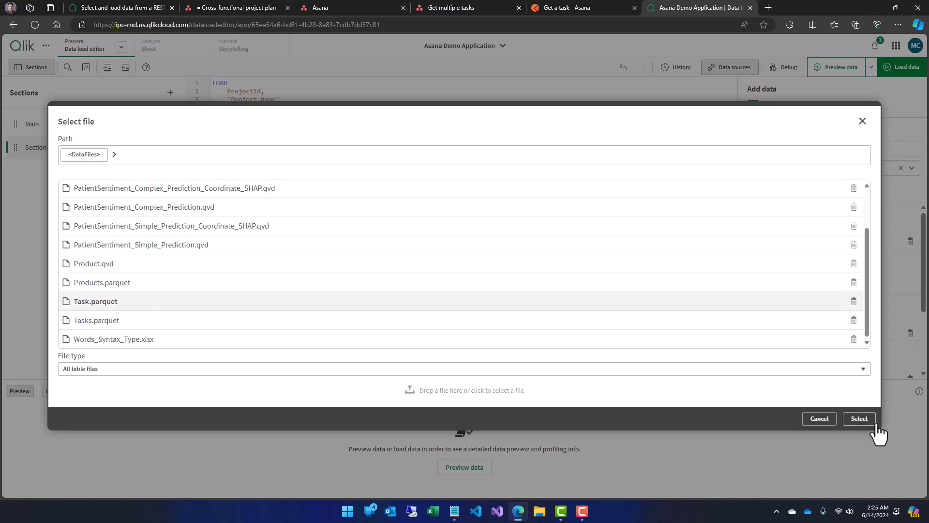
click(860, 419)
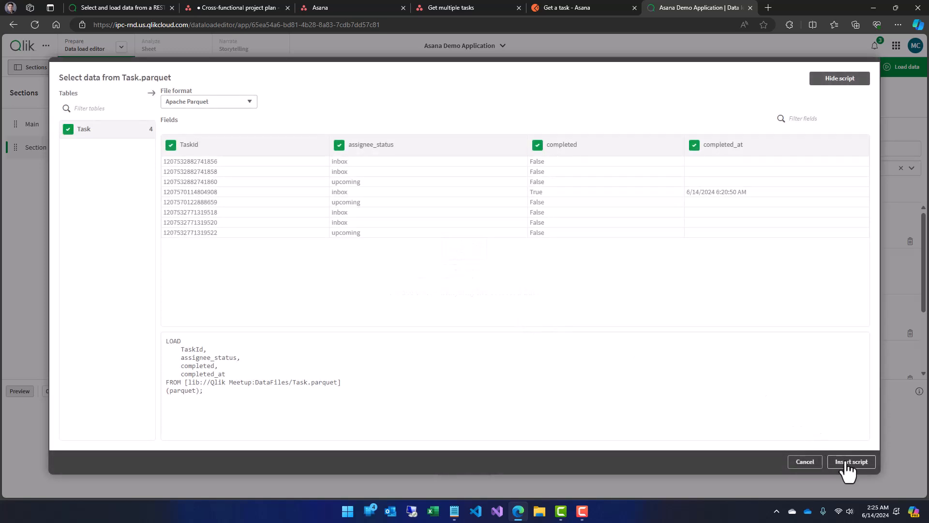
click(849, 462)
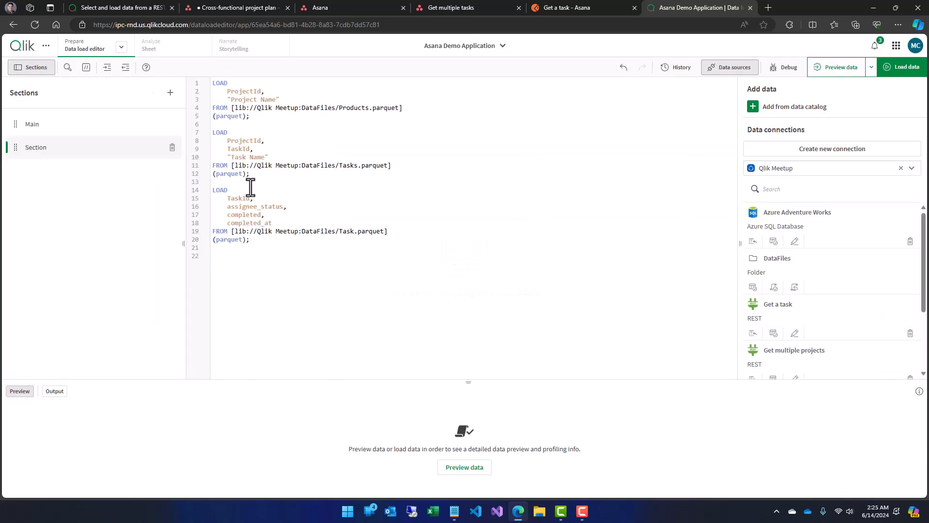
- Space the load statements apart with blank lines and label the first load "Products:"
key(Return)
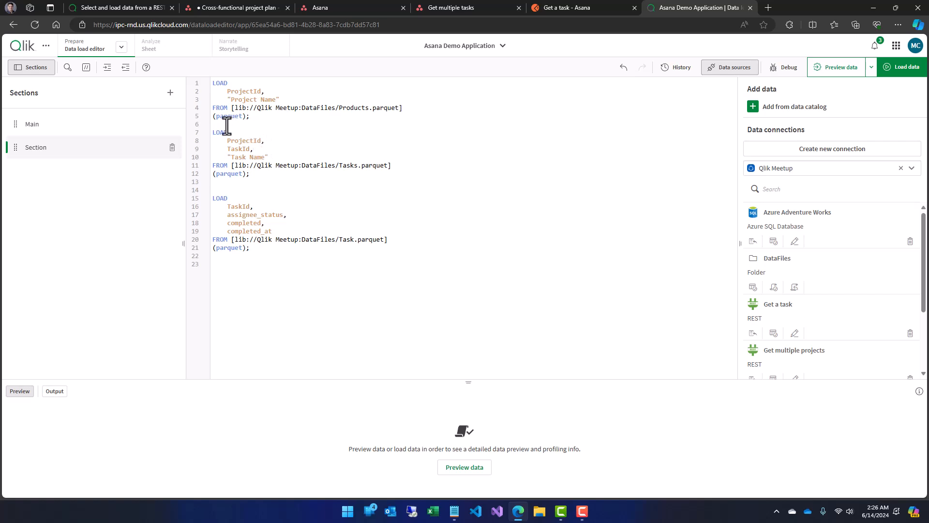
key(Return)
double_click(353, 107)
key(Home)
key(Return)
key(ctrl+z)
key(Return)
text(Products:)
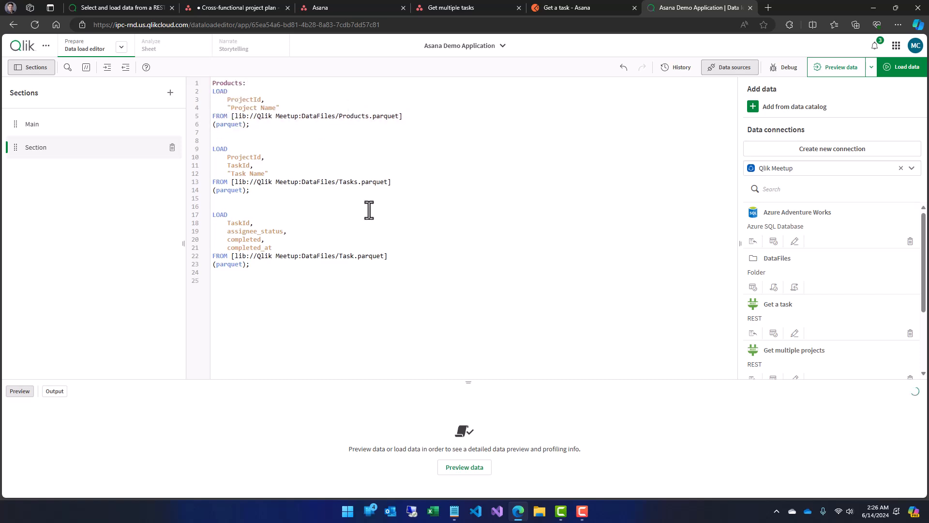
- Label the Tasks.parquet load "Tasks:" and the Task.parquet load "Task:"
click(231, 141)
double_click(346, 256)
text(Tasks)
key(ctrl+z)
click(216, 204)
key(Return)
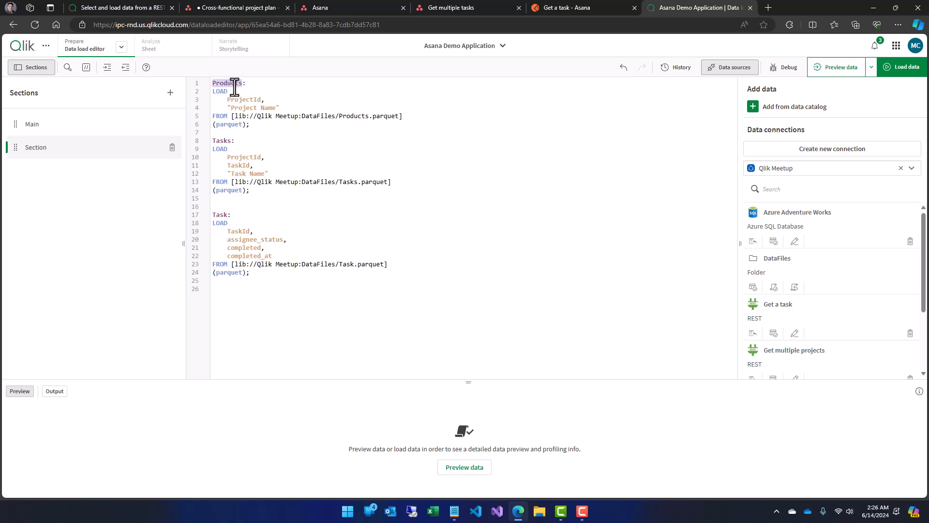
- Rename the current script section Products and add another section named Tasks
text(Products)
click(220, 141)
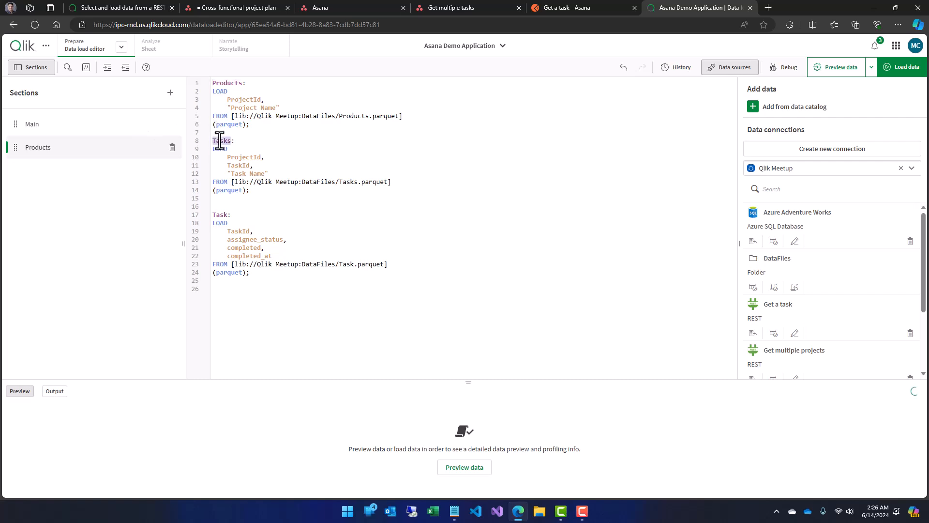
click(170, 93)
text(Tasks)
- Move the Tasks load statement with its label from the Products section into the Tasks section
click(58, 151)
drag(252, 191, 209, 148)
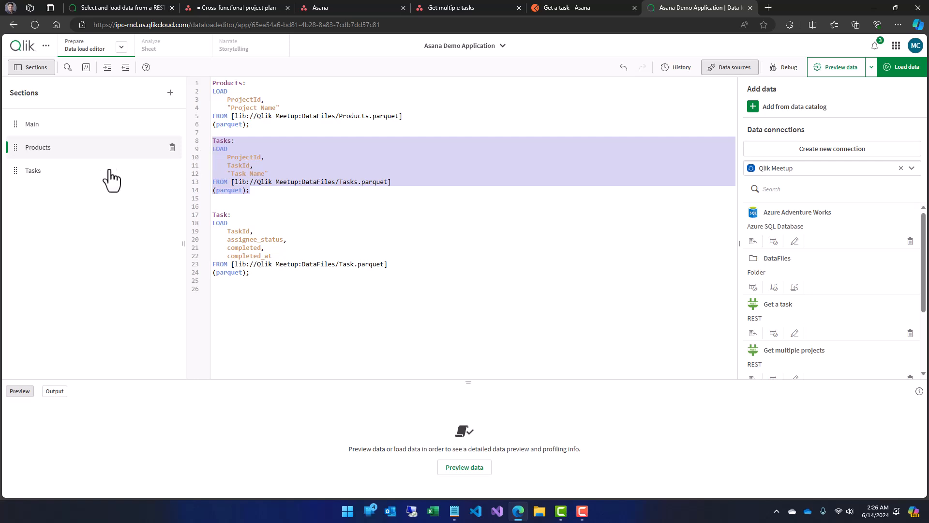
key(ctrl+x)
click(48, 170)
click(238, 119)
key(ctrl+v)
- Add a script section named Task after the Tasks section
click(63, 150)
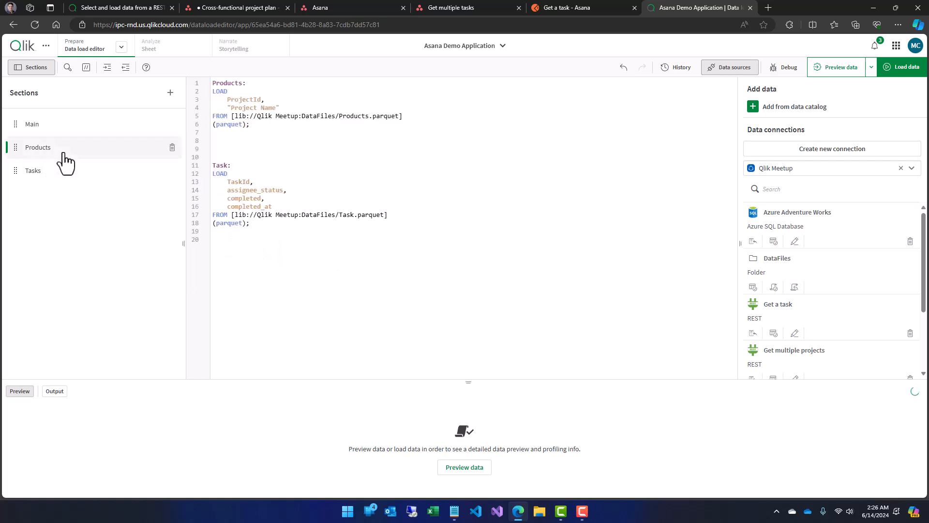
double_click(219, 165)
click(76, 175)
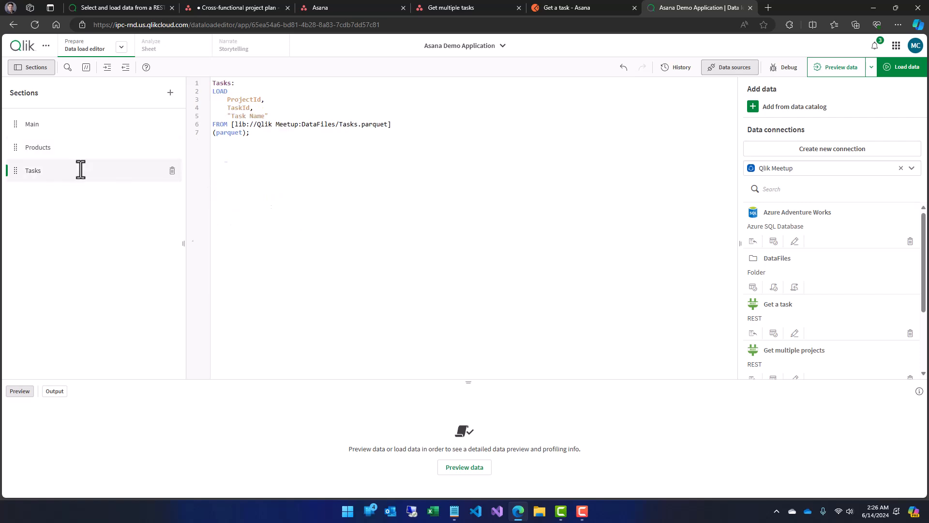
click(170, 92)
text(Task)
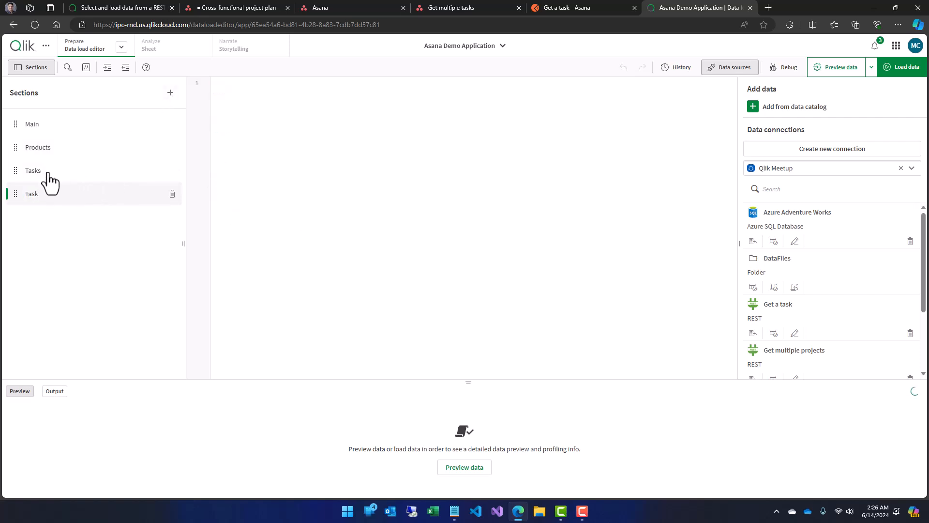
- Move the Task load statement with its label from the Products section into the Task section
click(48, 173)
click(37, 149)
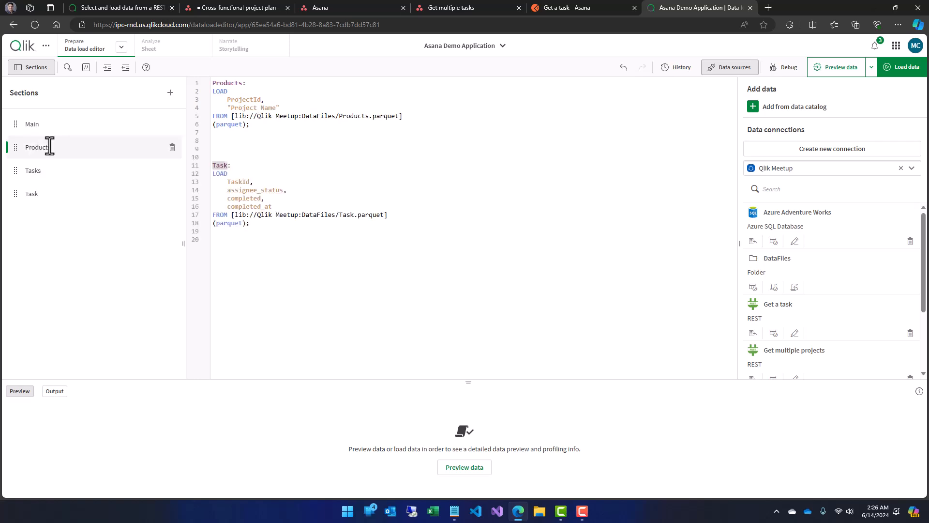
drag(253, 225, 204, 166)
key(Delete)
click(83, 194)
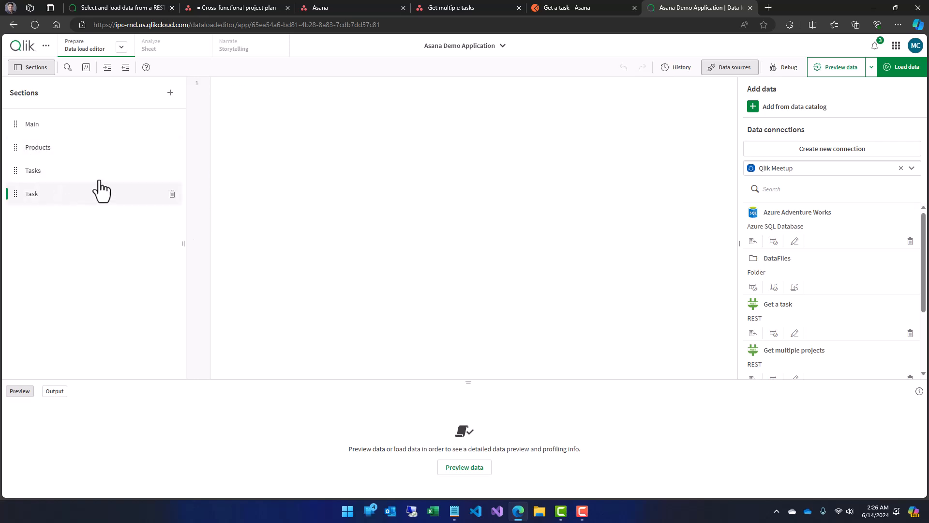
click(228, 128)
key(ctrl+v)
click(66, 170)
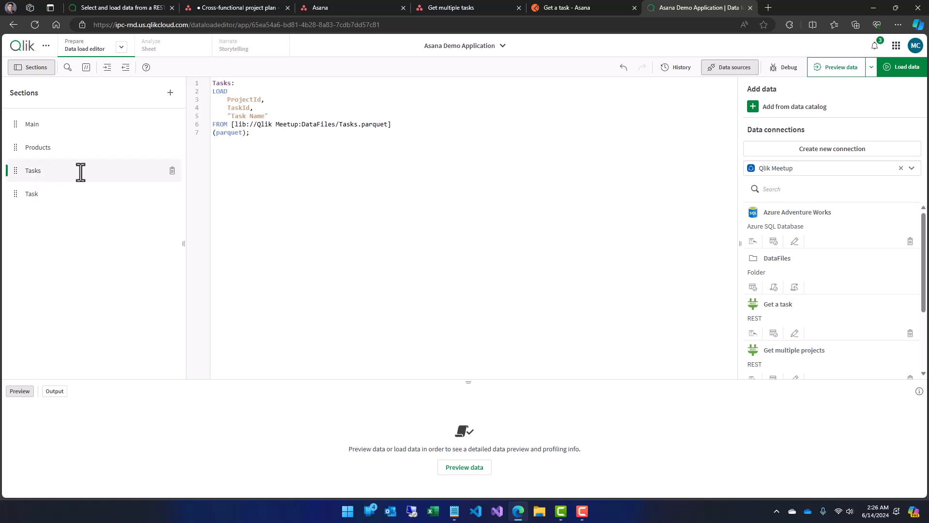
- Remove the surplus blank lines after the Products load, add an "Exit Script;" statement there and switch to the Tasks section
click(83, 148)
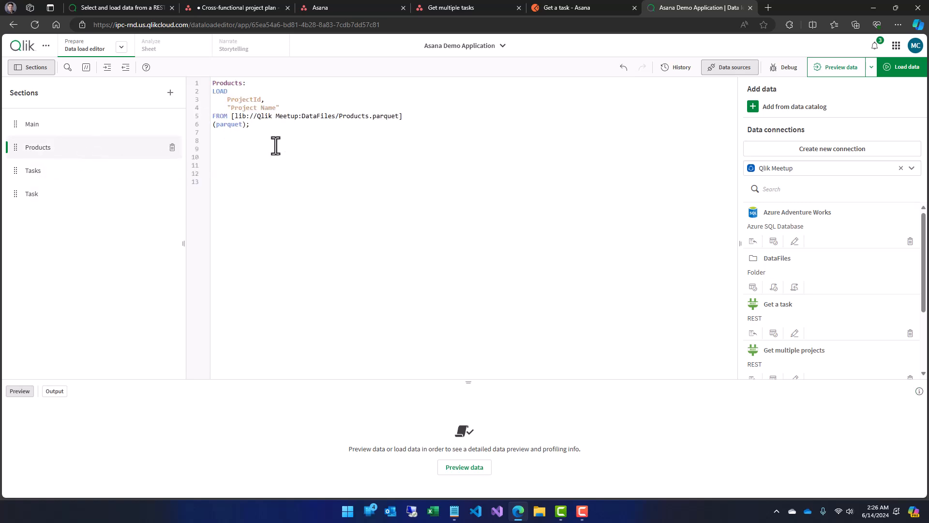
drag(266, 124, 277, 224)
key(Delete)
key(Return)
key(Return)
text(Exit Script;)
click(15, 170)
mouse_move(14, 170)
mouse_down()
mouse_move(17, 150)
mouse_move(30, 153)
mouse_move(17, 155)
mouse_move(21, 170)
mouse_up()
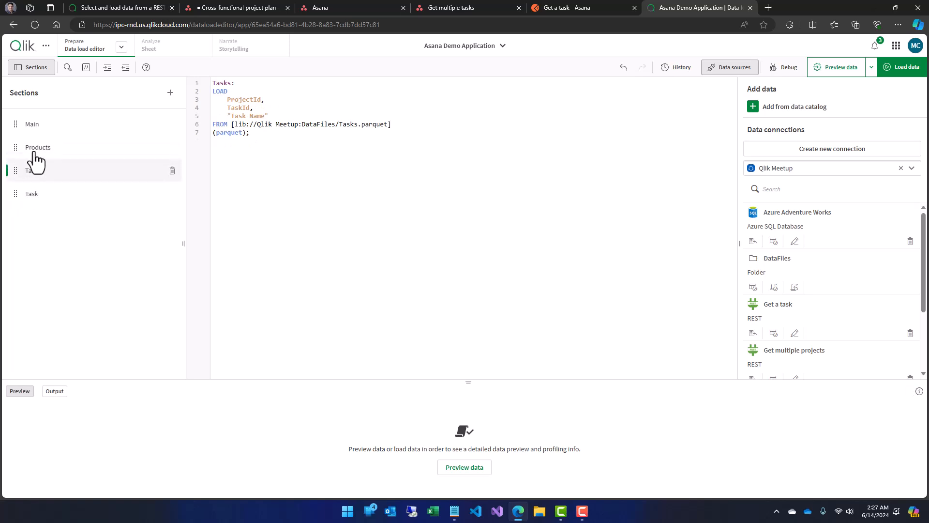
- Run a data load from the Products section with the script ending at its Exit Script statement, and close the load report
click(41, 156)
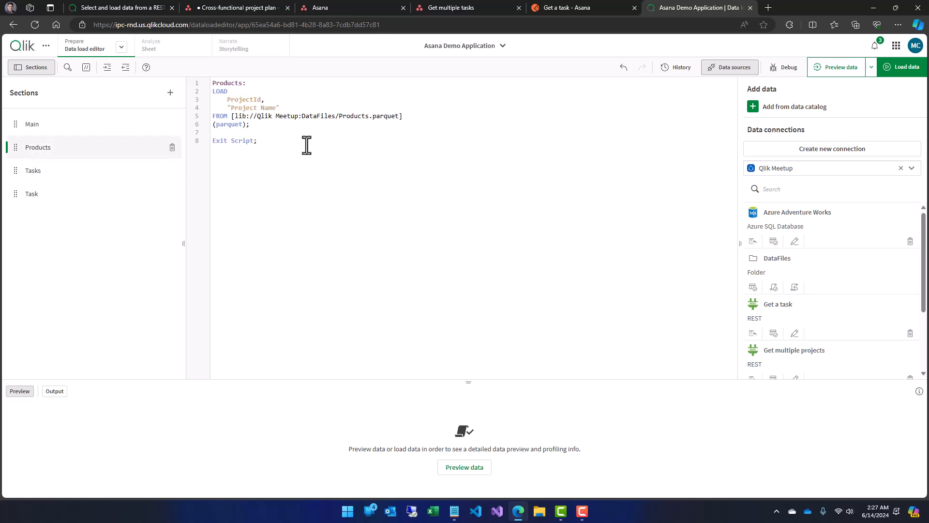
click(901, 68)
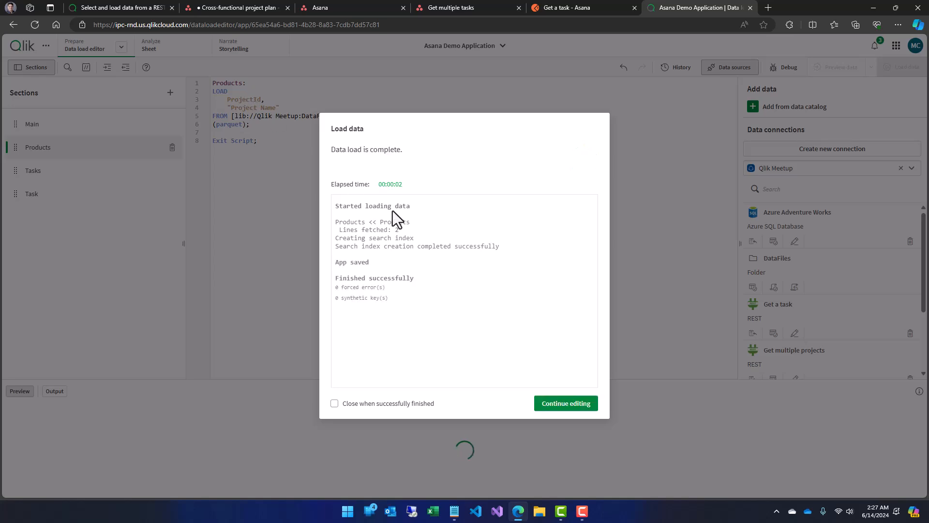
click(559, 403)
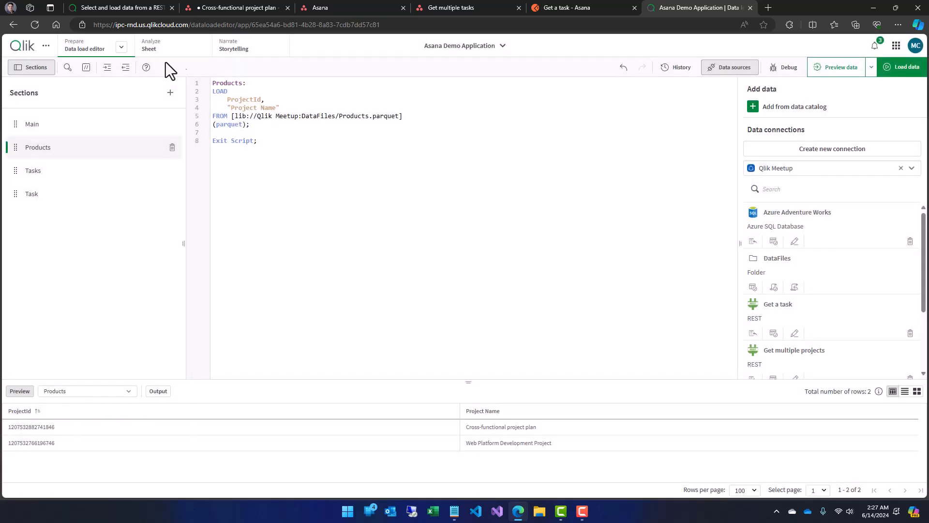
- Open the data model viewer in a separate tab, move the Products table aside and preview its data
click(122, 48)
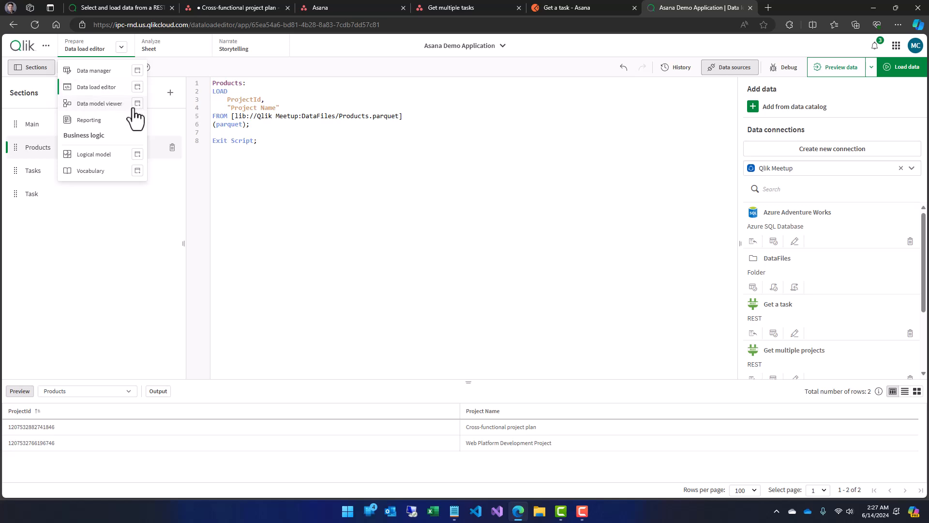
click(143, 103)
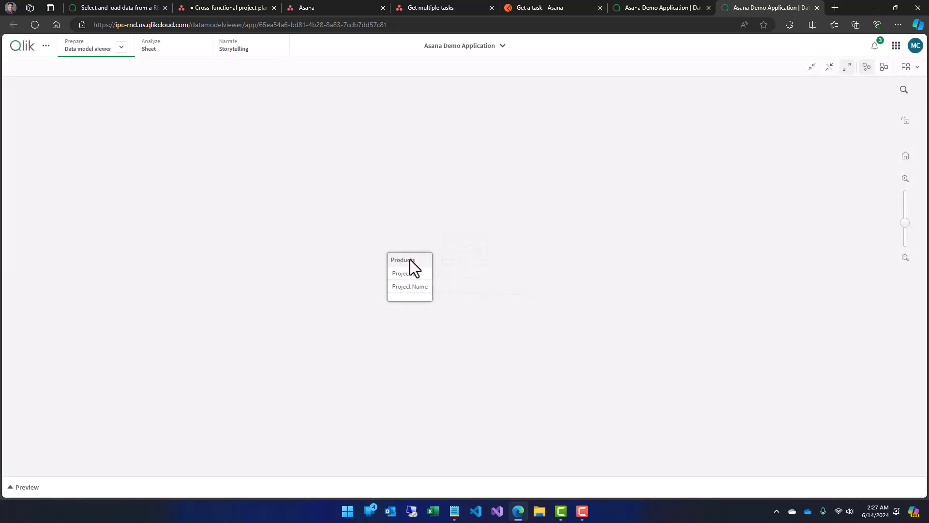
drag(408, 261, 376, 167)
click(250, 489)
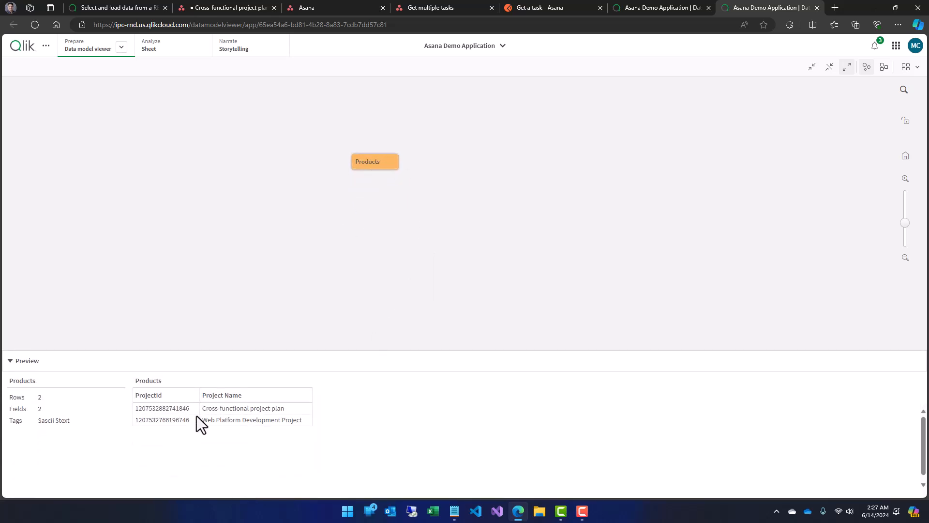
- Return to the data load editor and delete the Exit Script statement and blank line from the Products section
click(662, 5)
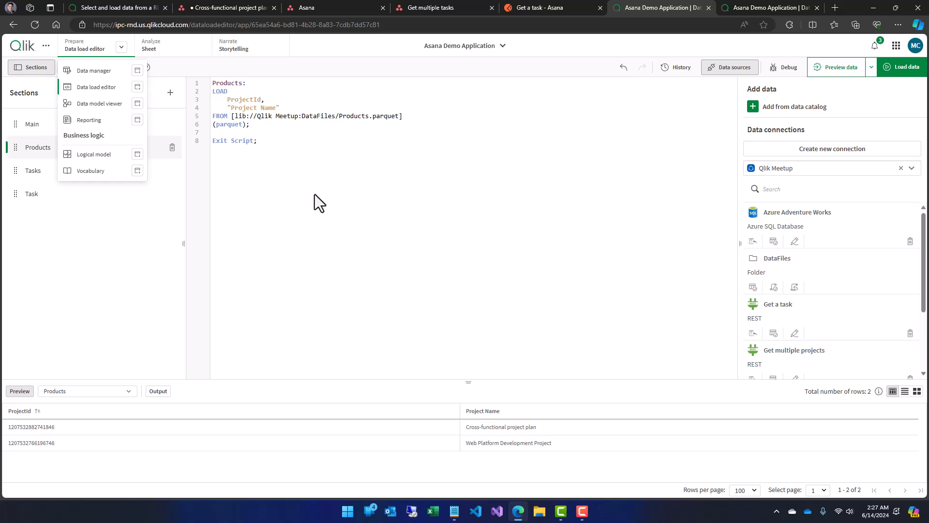
click(266, 125)
drag(264, 125, 269, 162)
key(BackSpace)
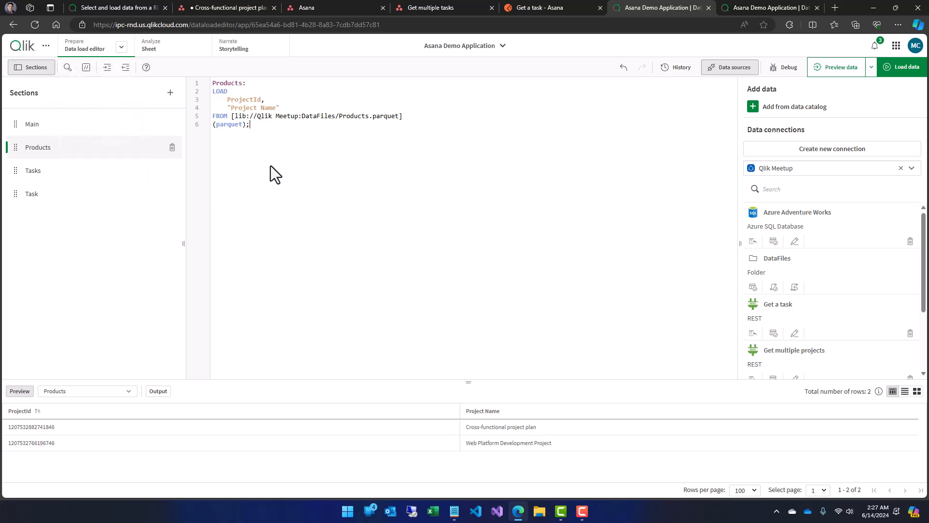
- Check the load statements in the Tasks and Task sections and load the data for the whole script
click(56, 173)
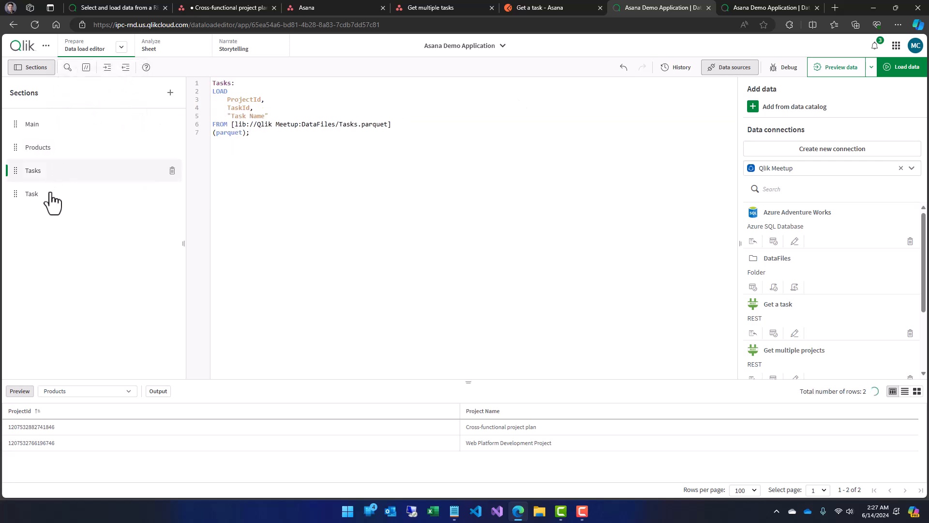
click(51, 196)
click(51, 153)
click(53, 170)
click(57, 197)
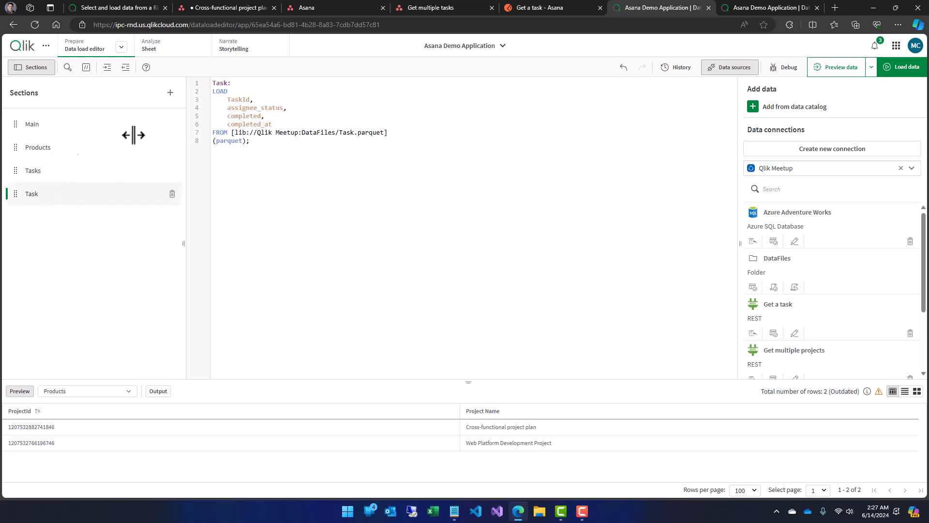
click(40, 155)
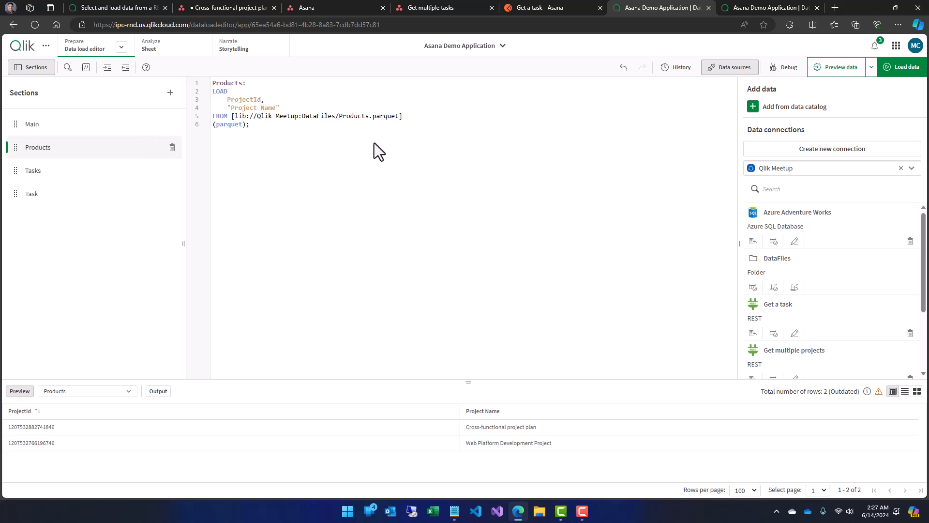
click(917, 72)
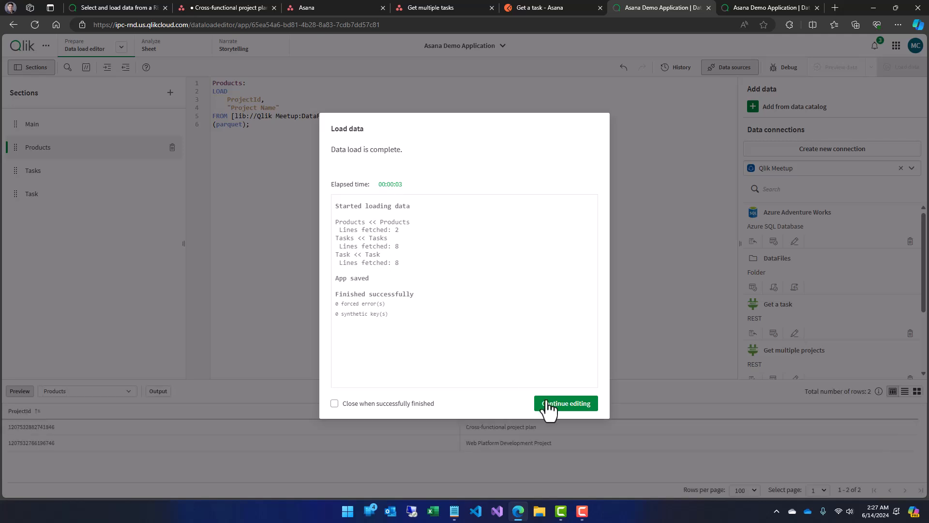
click(549, 406)
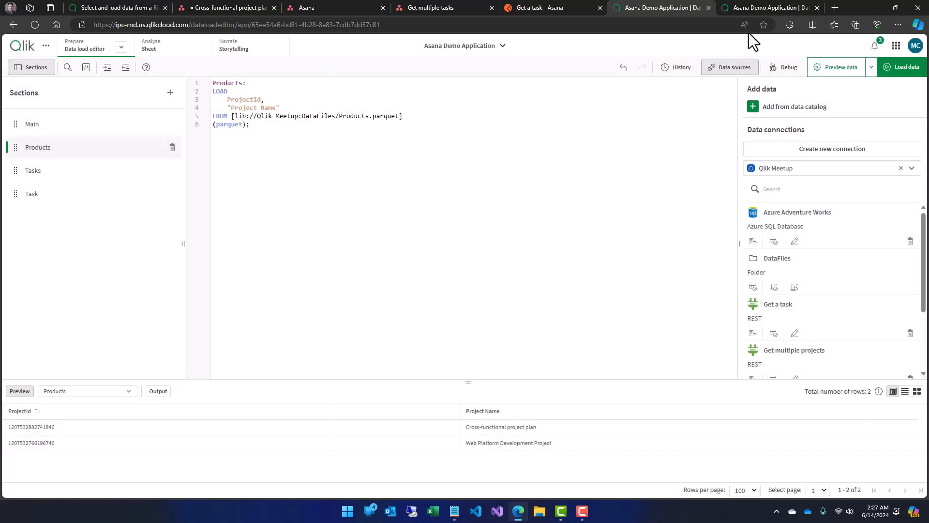
- Arrange the data model in the viewer as a descending chain from Products through Tasks to Task
click(762, 7)
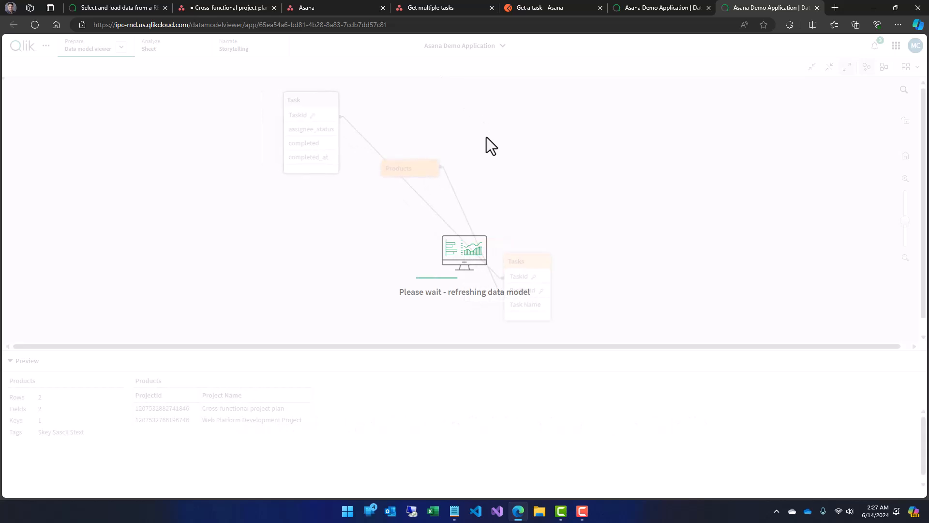
drag(409, 173, 197, 150)
drag(516, 263, 235, 172)
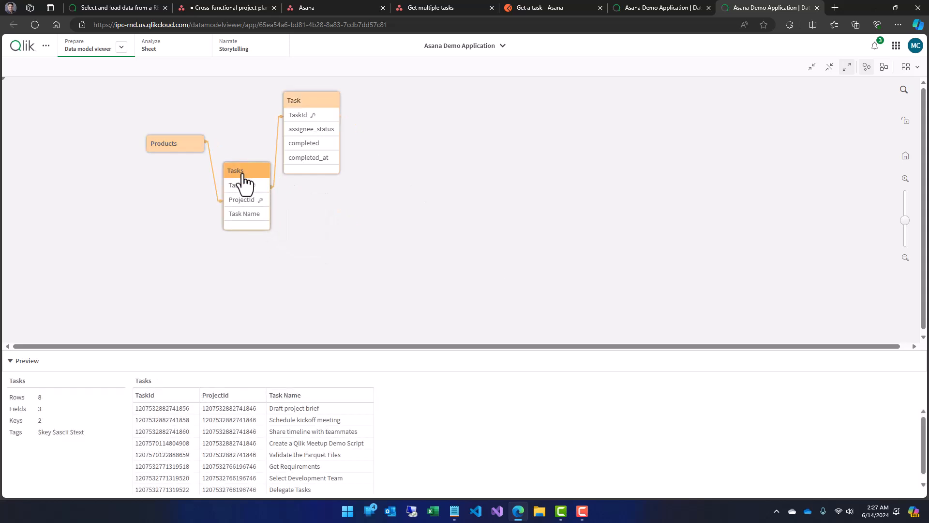
drag(310, 116, 340, 214)
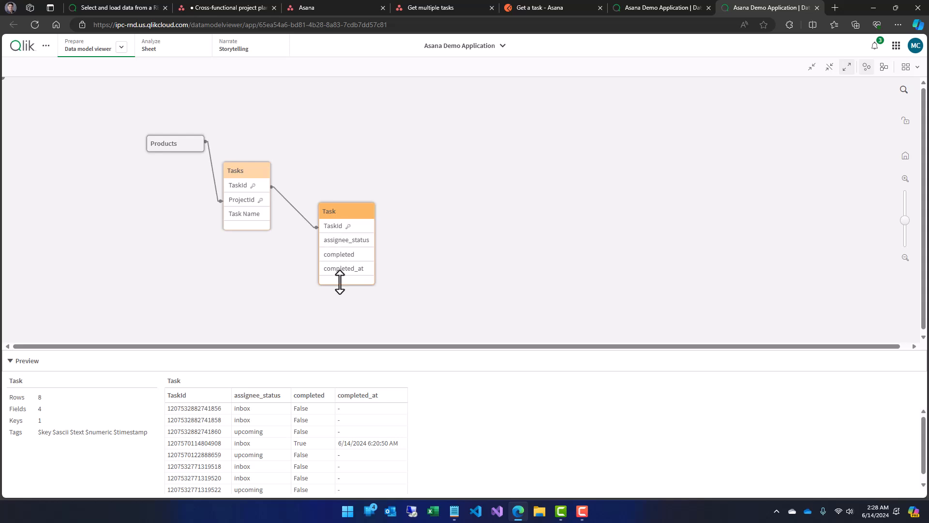
drag(249, 187, 263, 187)
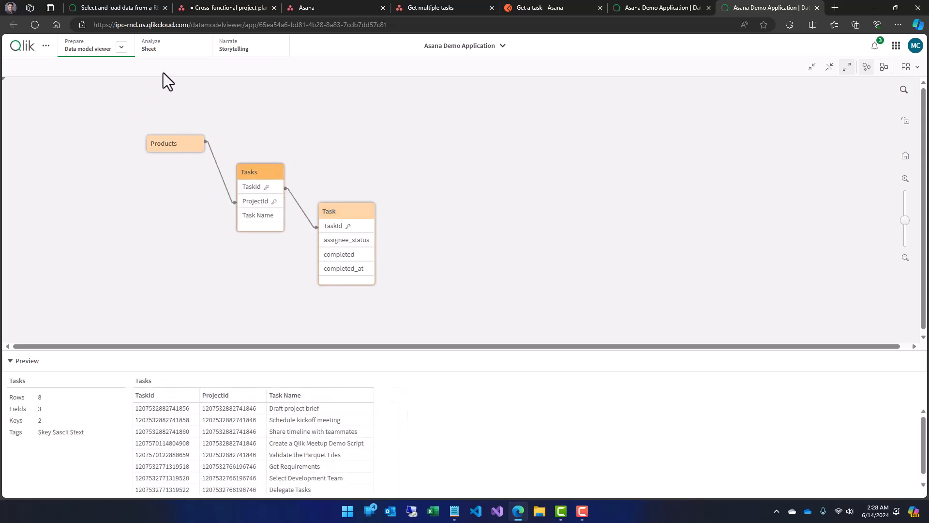
- Place a Table chart on the new sheet with Project Name as its dimension column
click(170, 49)
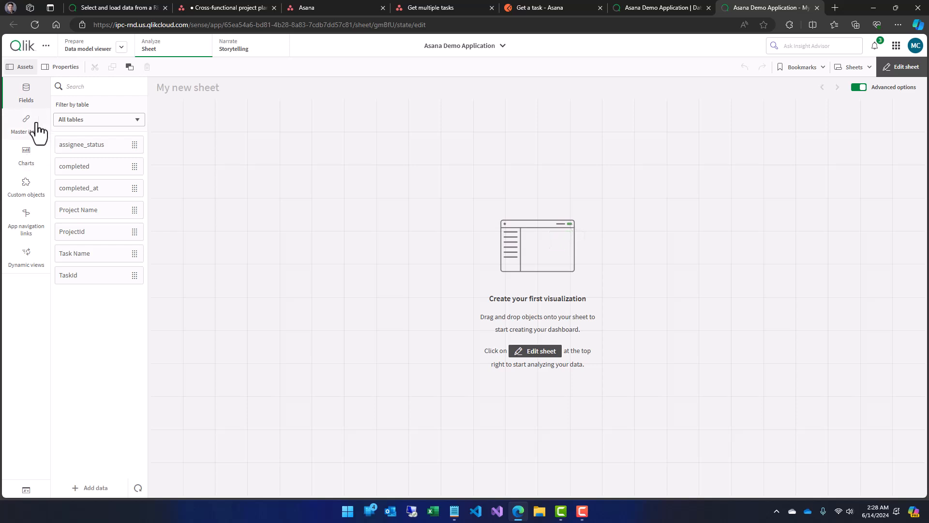
click(29, 167)
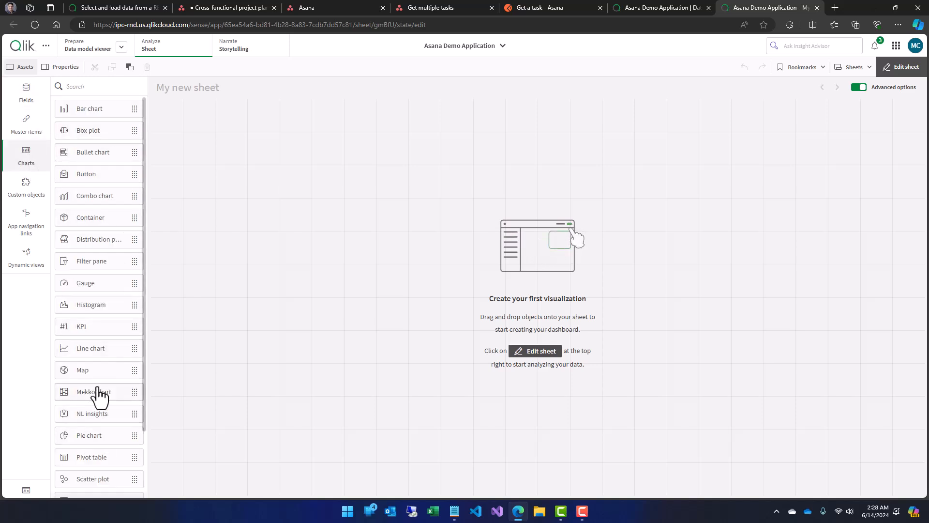
scroll(97, 251, down, 1)
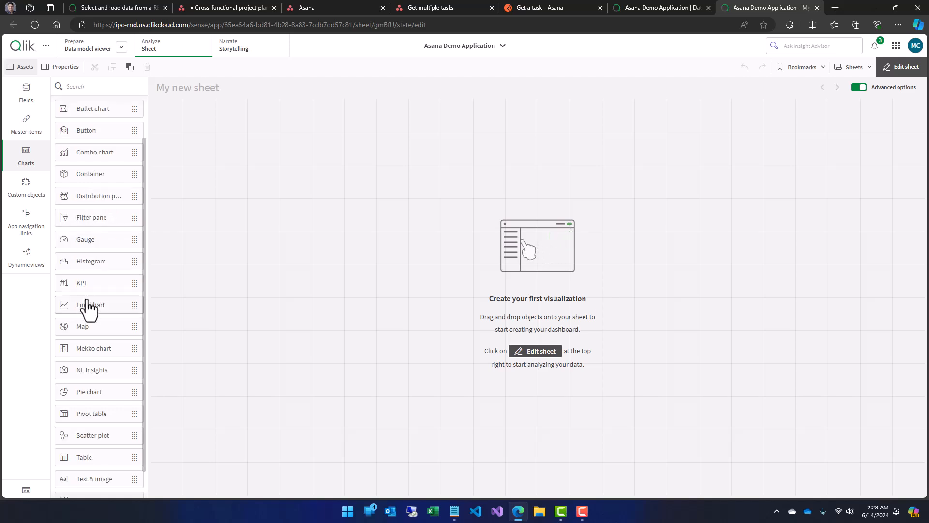
drag(84, 457, 232, 184)
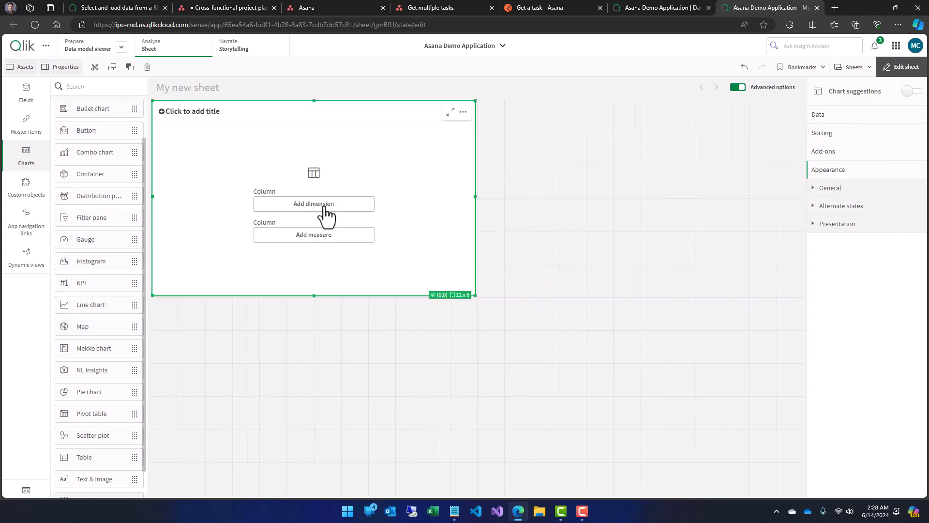
click(307, 204)
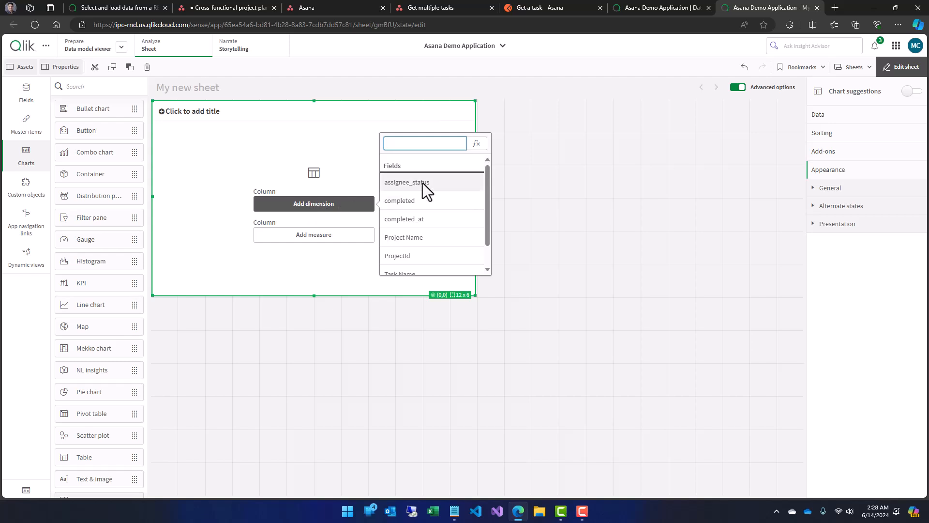
drag(486, 212, 487, 215)
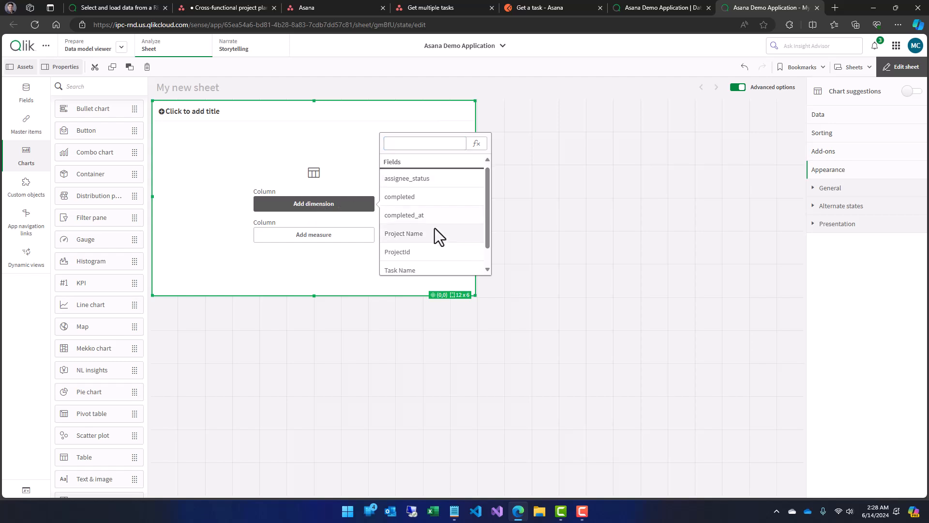
click(411, 235)
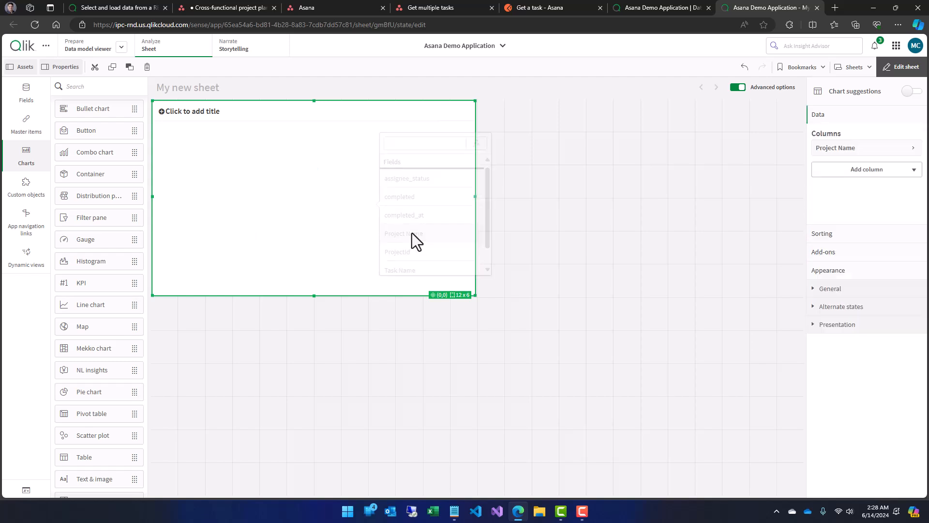
- Add a Count(TaskId) measure column to the table
click(883, 170)
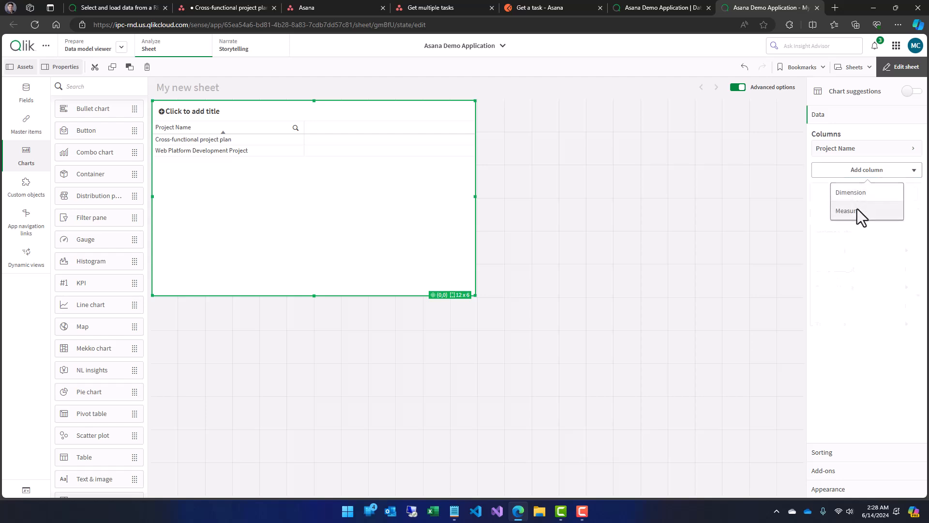
click(858, 210)
text(Tasks)
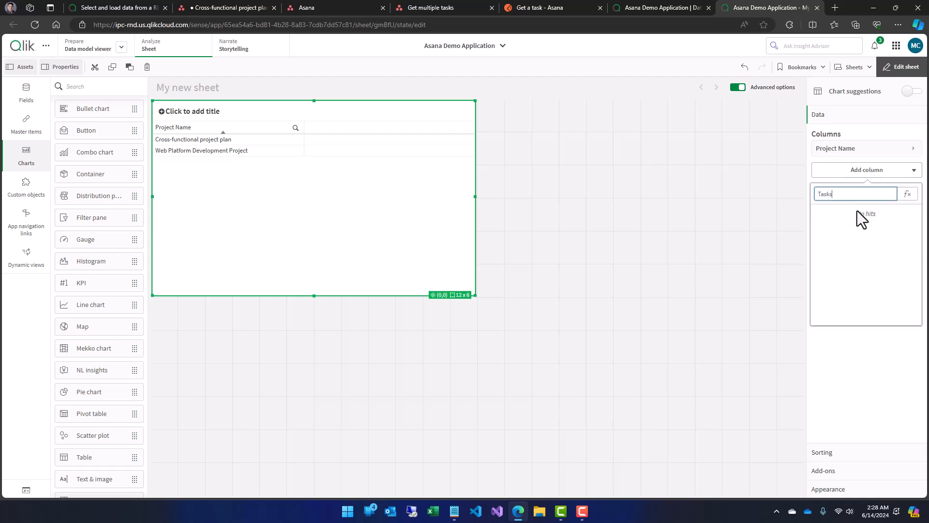
key(BackSpace)
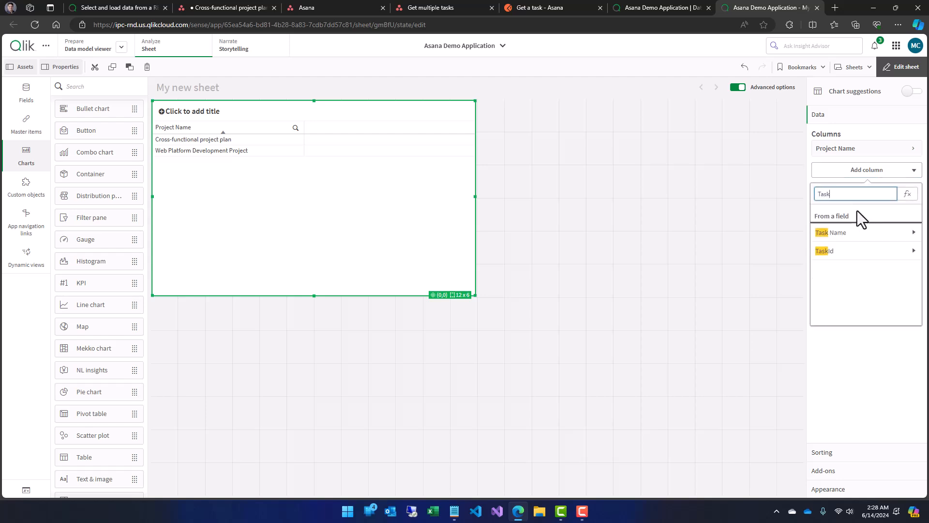
click(858, 249)
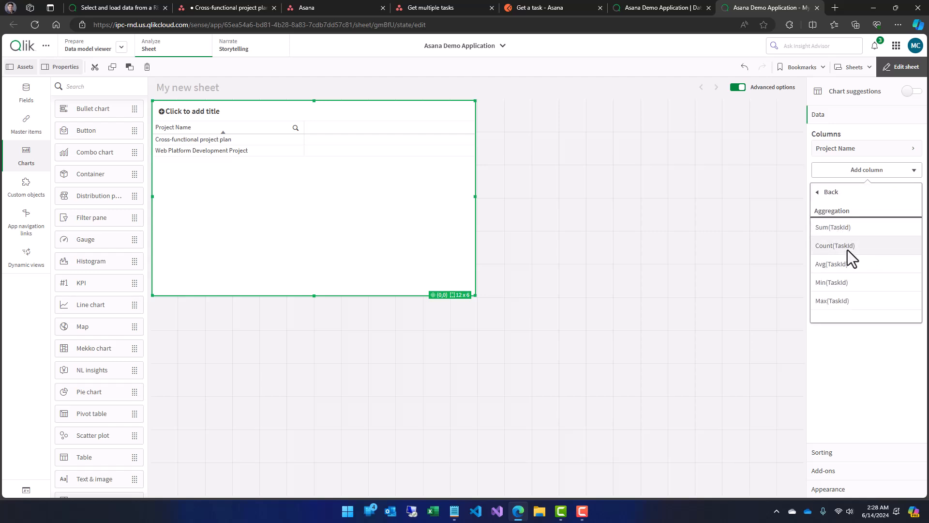
click(847, 247)
- Label the task count column #Tasks and set its number format to 1,000
click(865, 173)
click(836, 245)
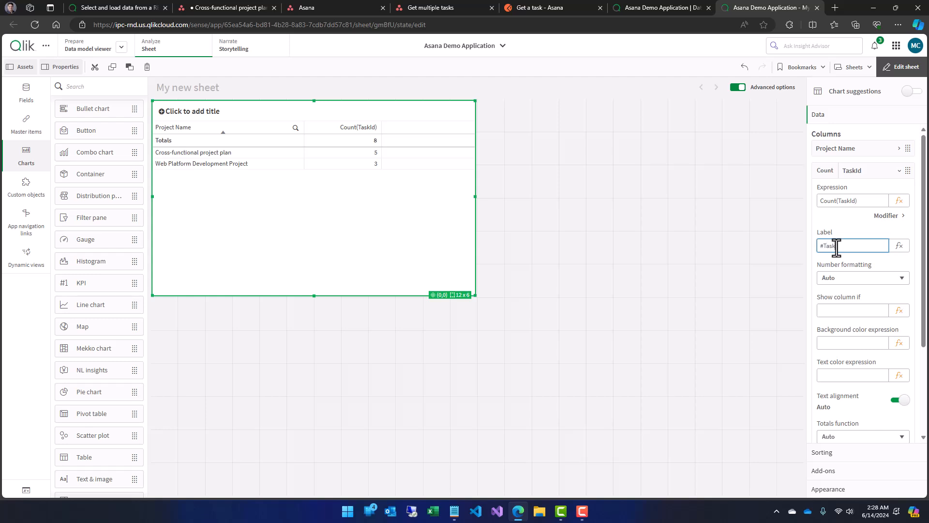
click(848, 280)
click(841, 299)
click(849, 327)
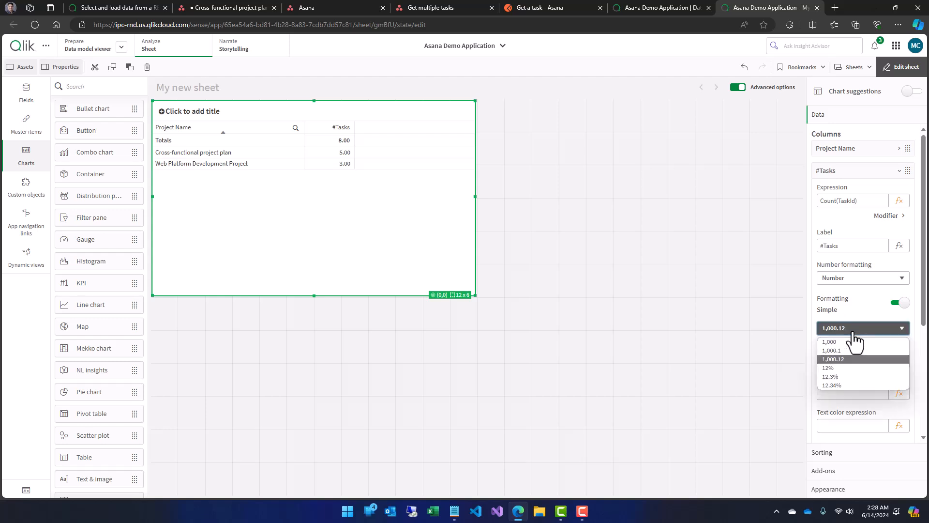
click(849, 341)
click(492, 232)
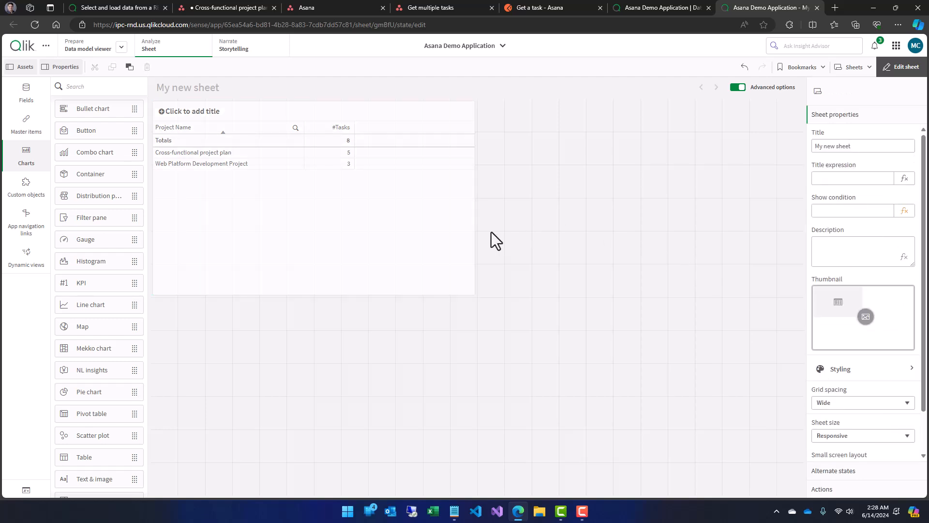
- Shrink the table on the sheet to 10 x 3 grid cells
click(380, 227)
drag(476, 294, 412, 193)
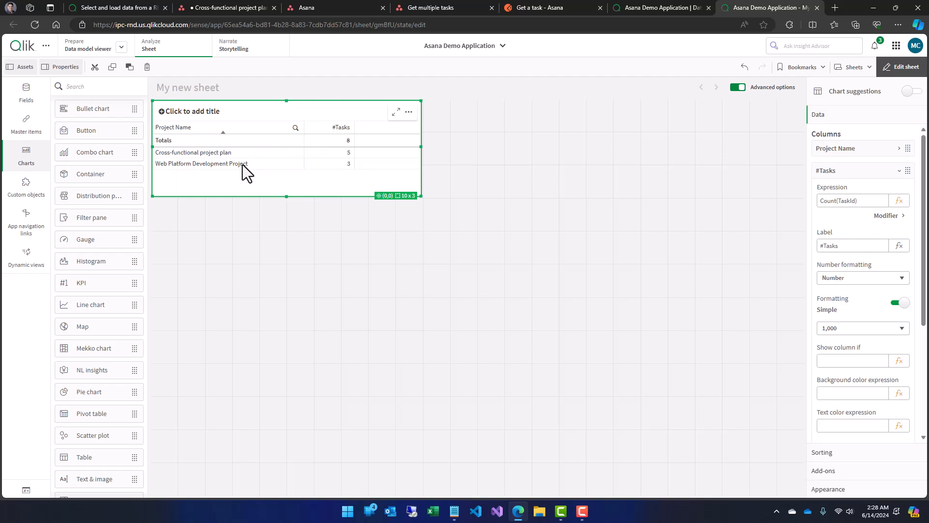
click(412, 286)
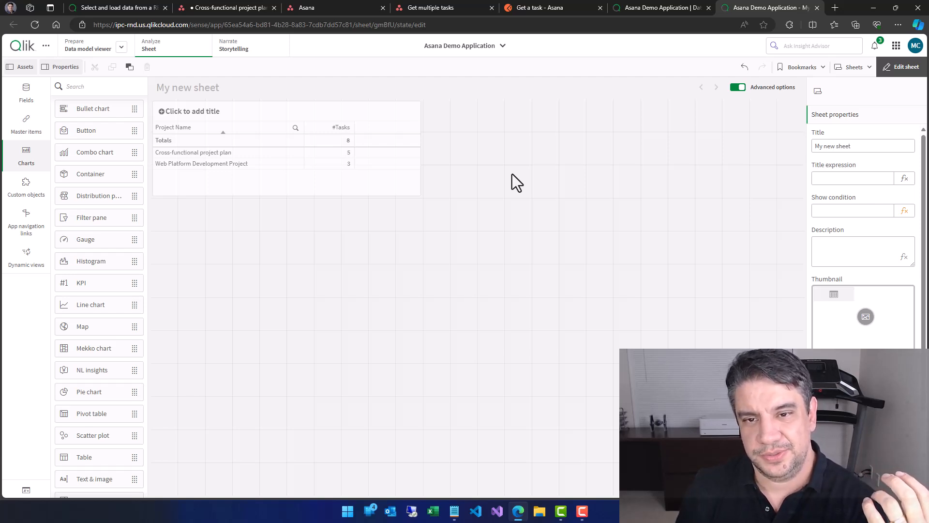
- Revisit the Get a task request in Postman and the Asana developer pages, ending on the app's data load editor
click(543, 10)
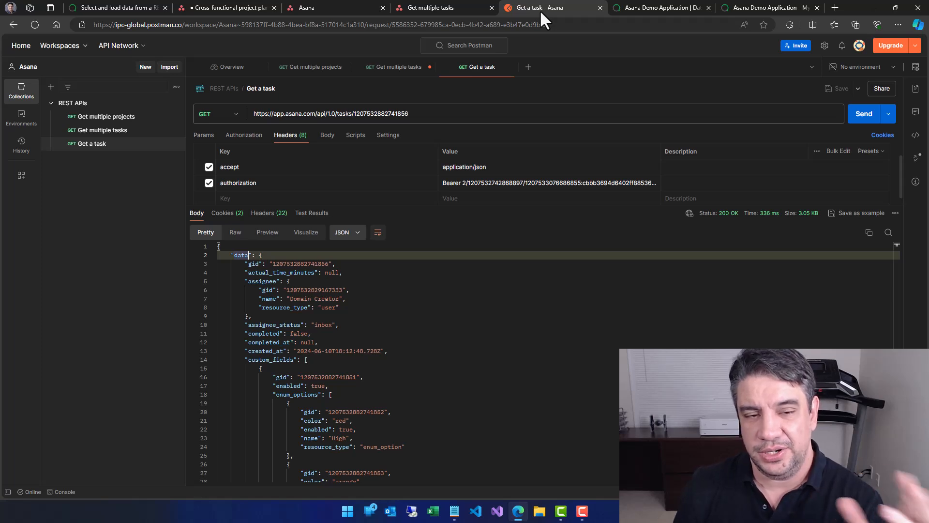
click(337, 10)
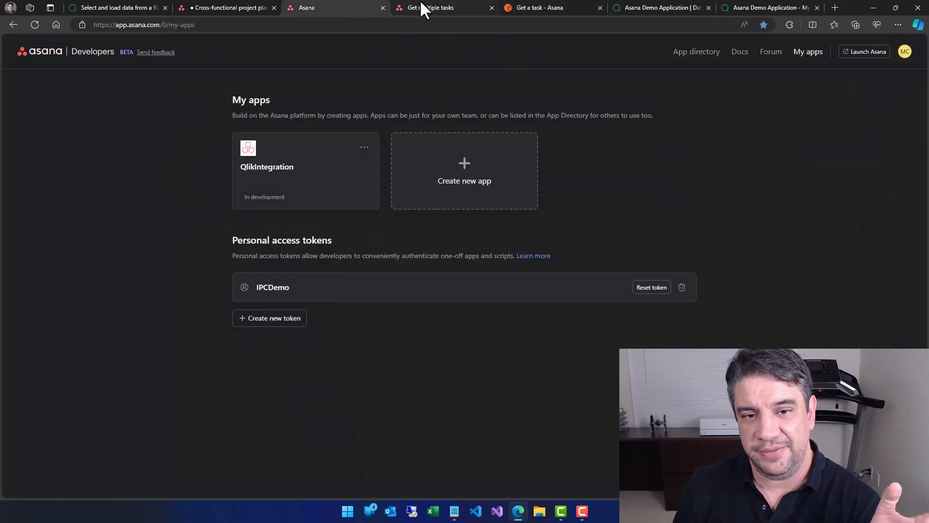
click(430, 8)
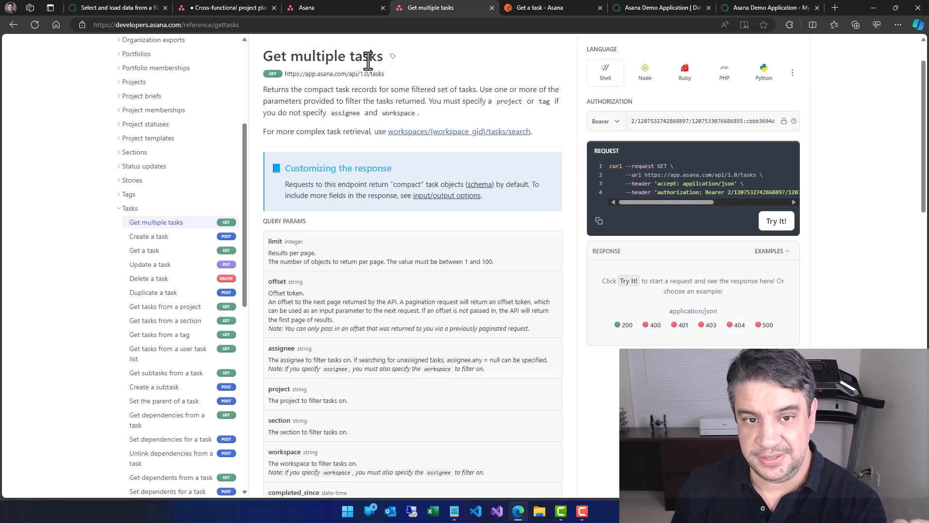
click(653, 7)
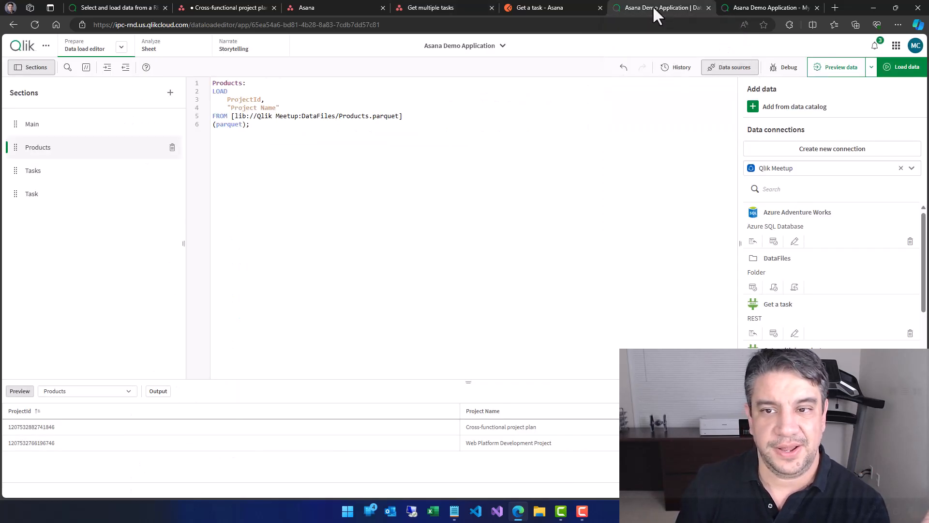